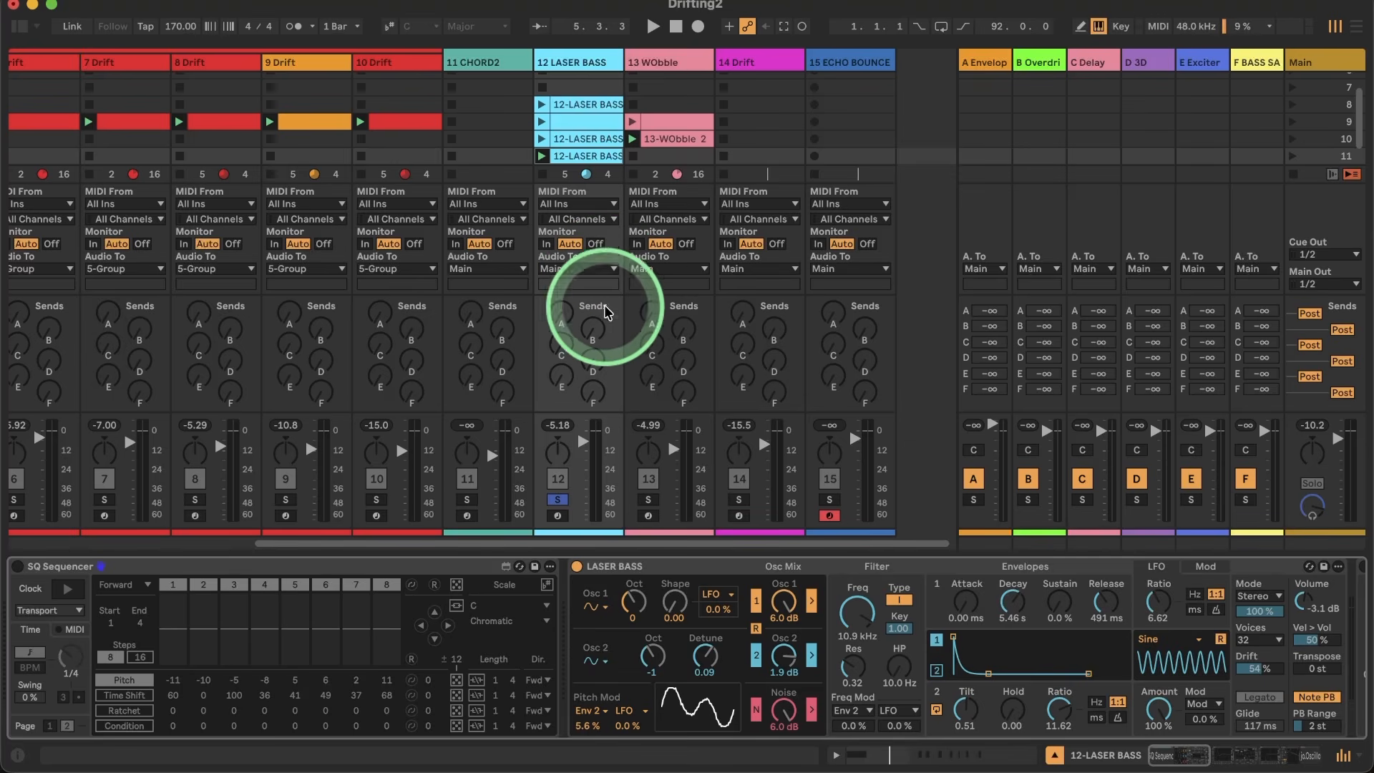
Step: Unsolo the 12 LASER BASS track and mute it
click(558, 500)
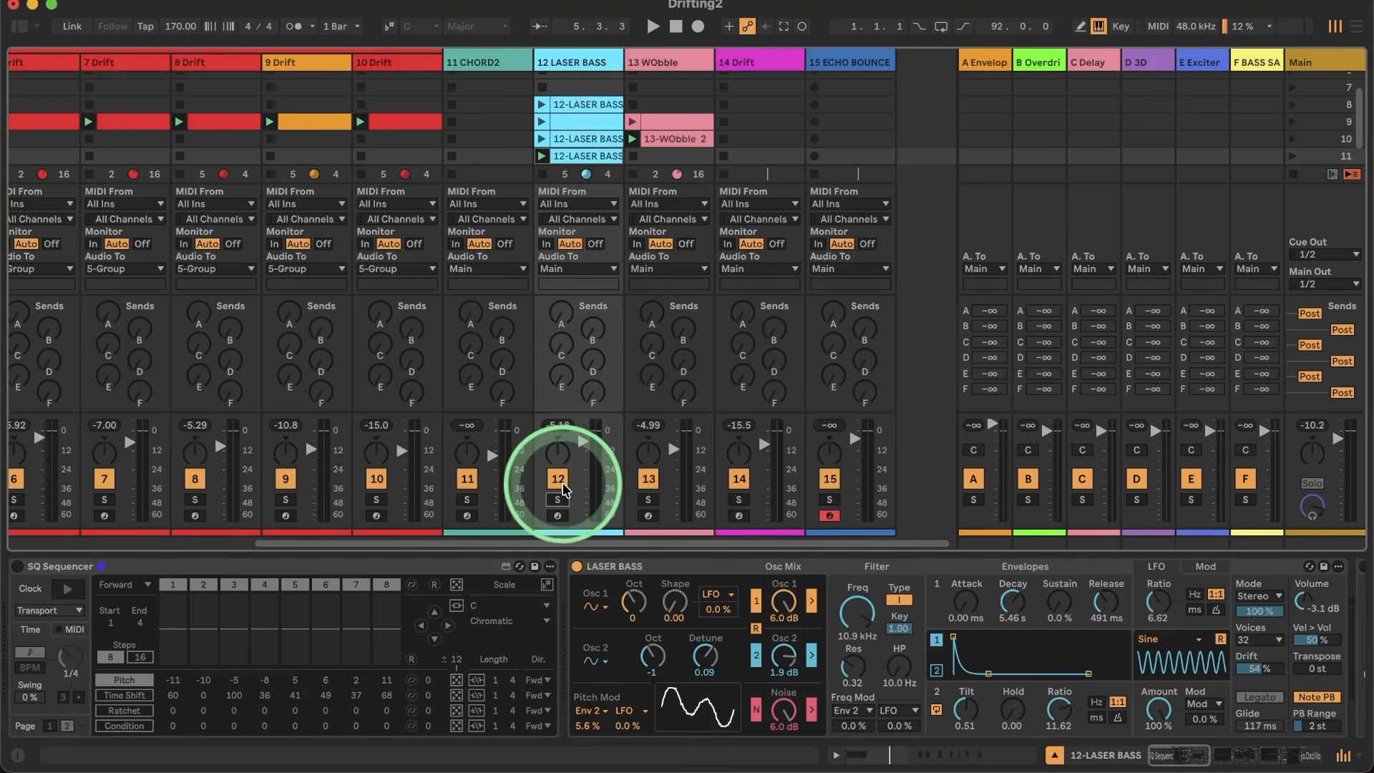
click(559, 481)
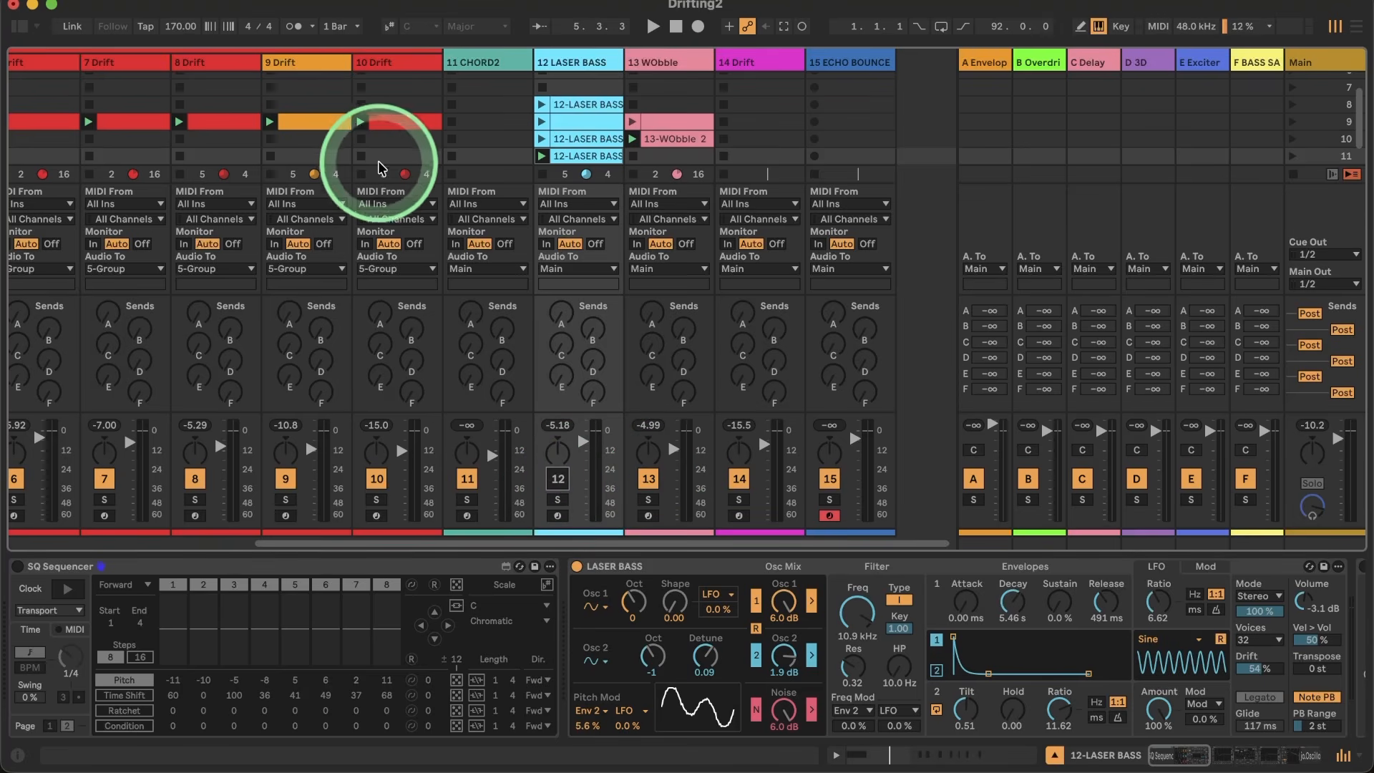
Step: Inspect the Drift devices behind the row 9 clips of the grouped tracks, including tracks 6, 8, 9 and 10
scroll(372, 158, left, 3)
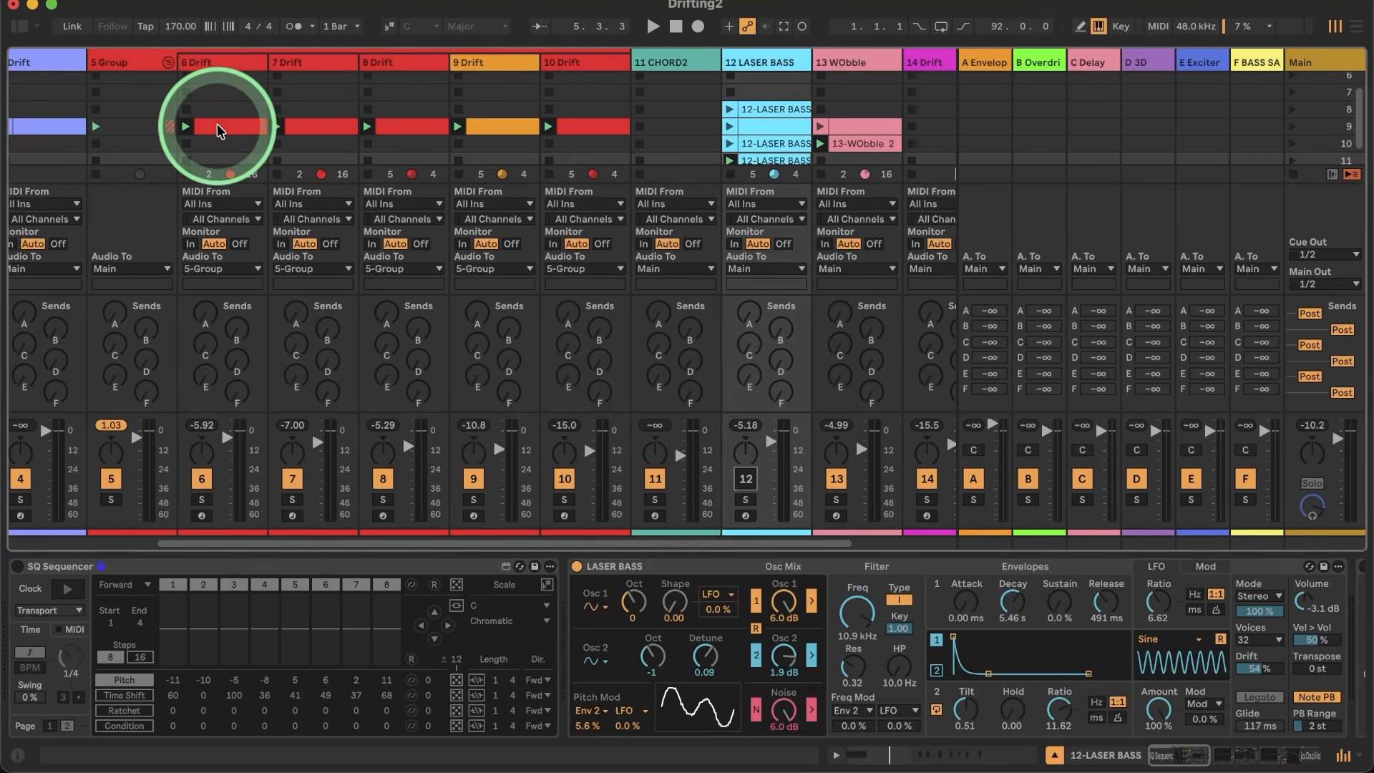
click(227, 126)
click(390, 126)
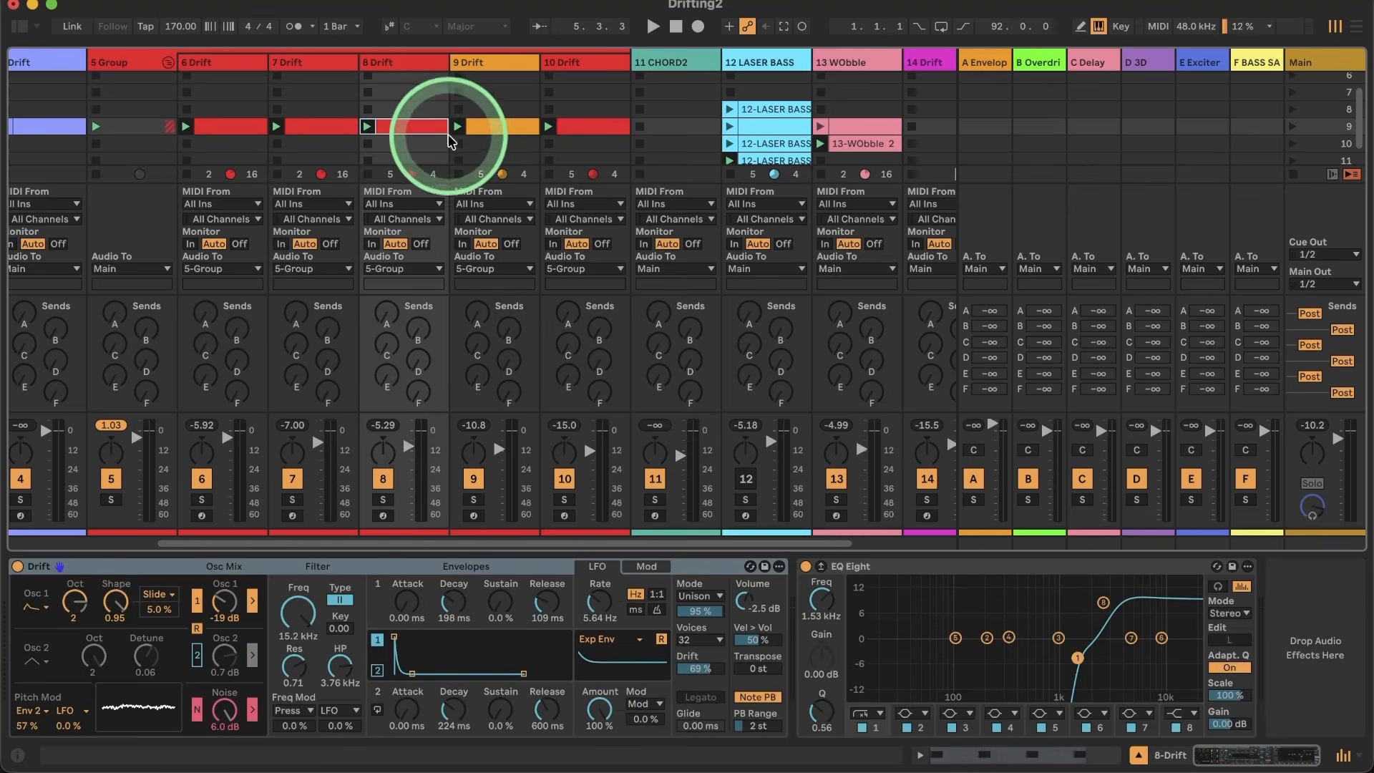
click(494, 129)
click(573, 129)
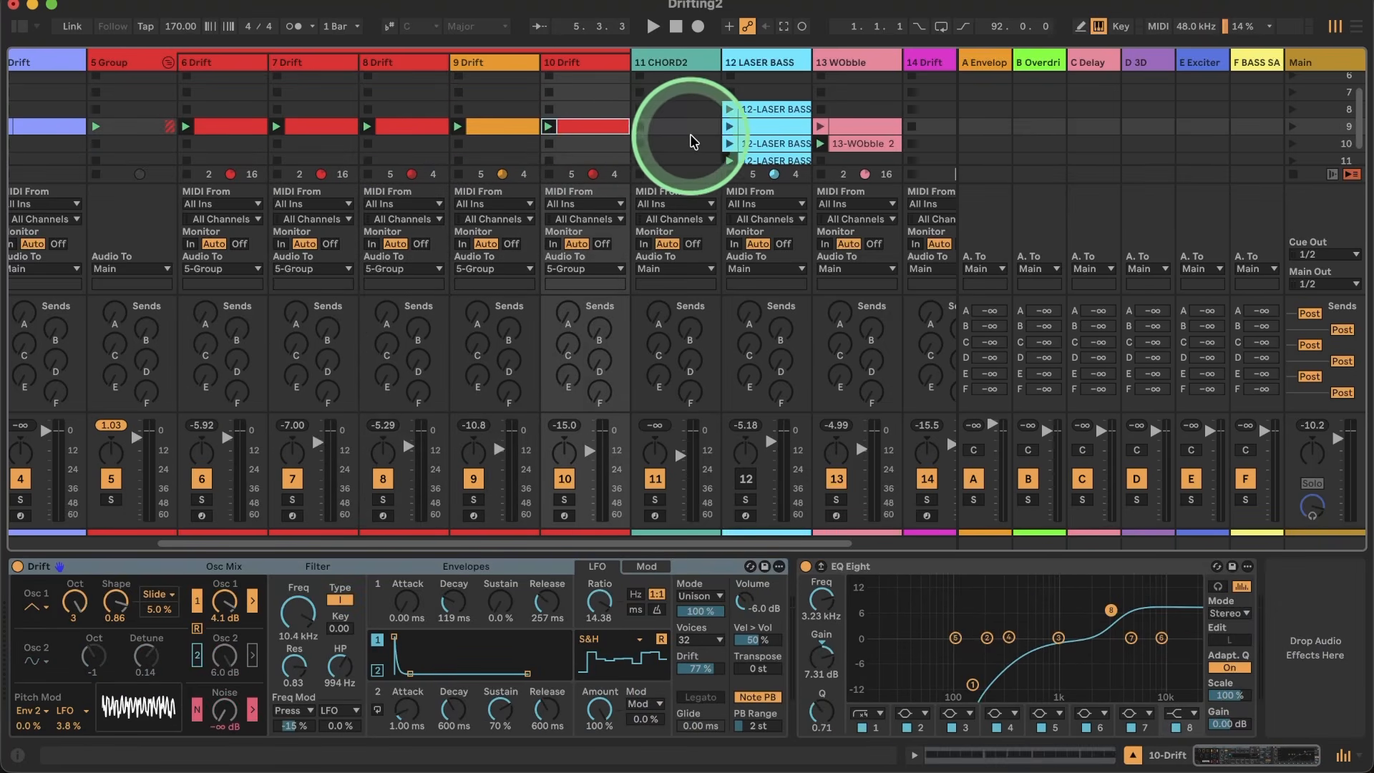
scroll(689, 134, right, 3)
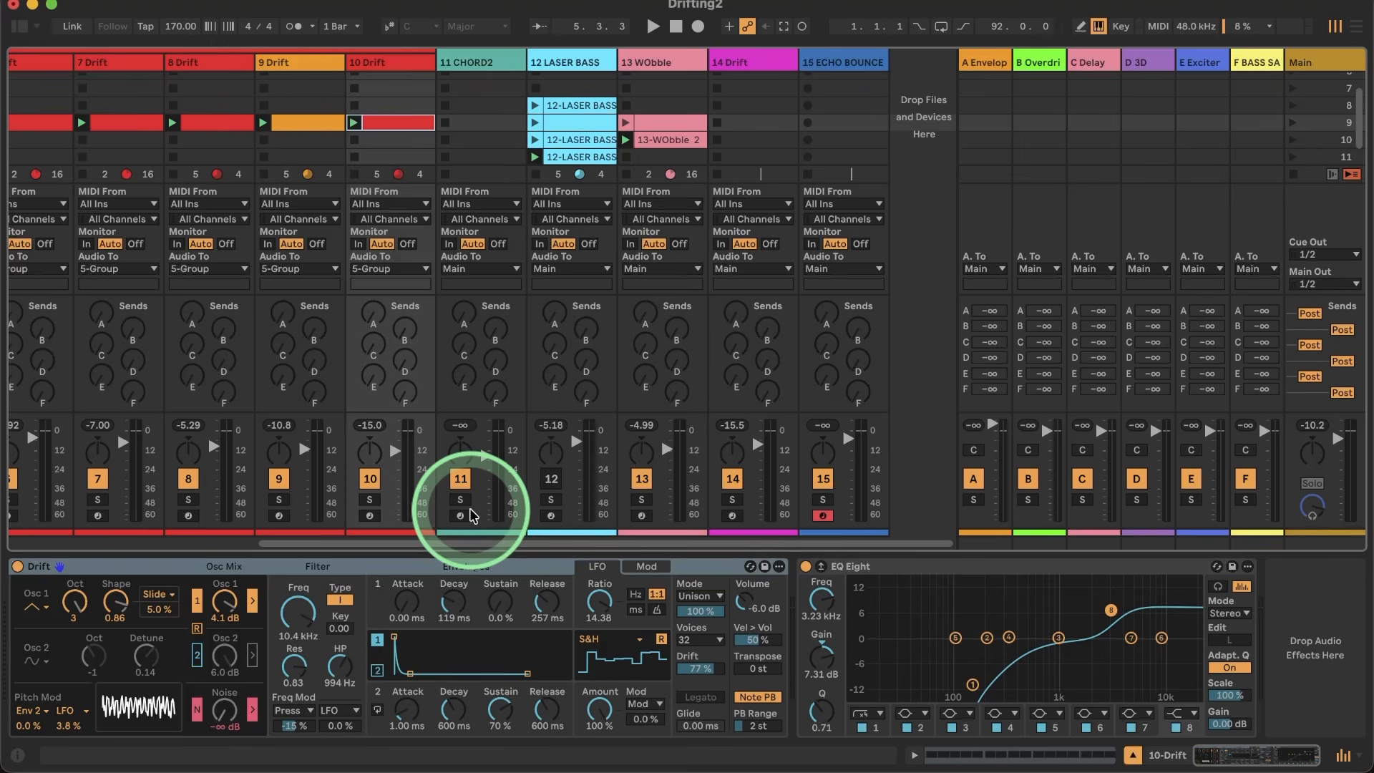
Step: Play the set with track 14 Drift muted and track 13 WObble soloed
key(space)
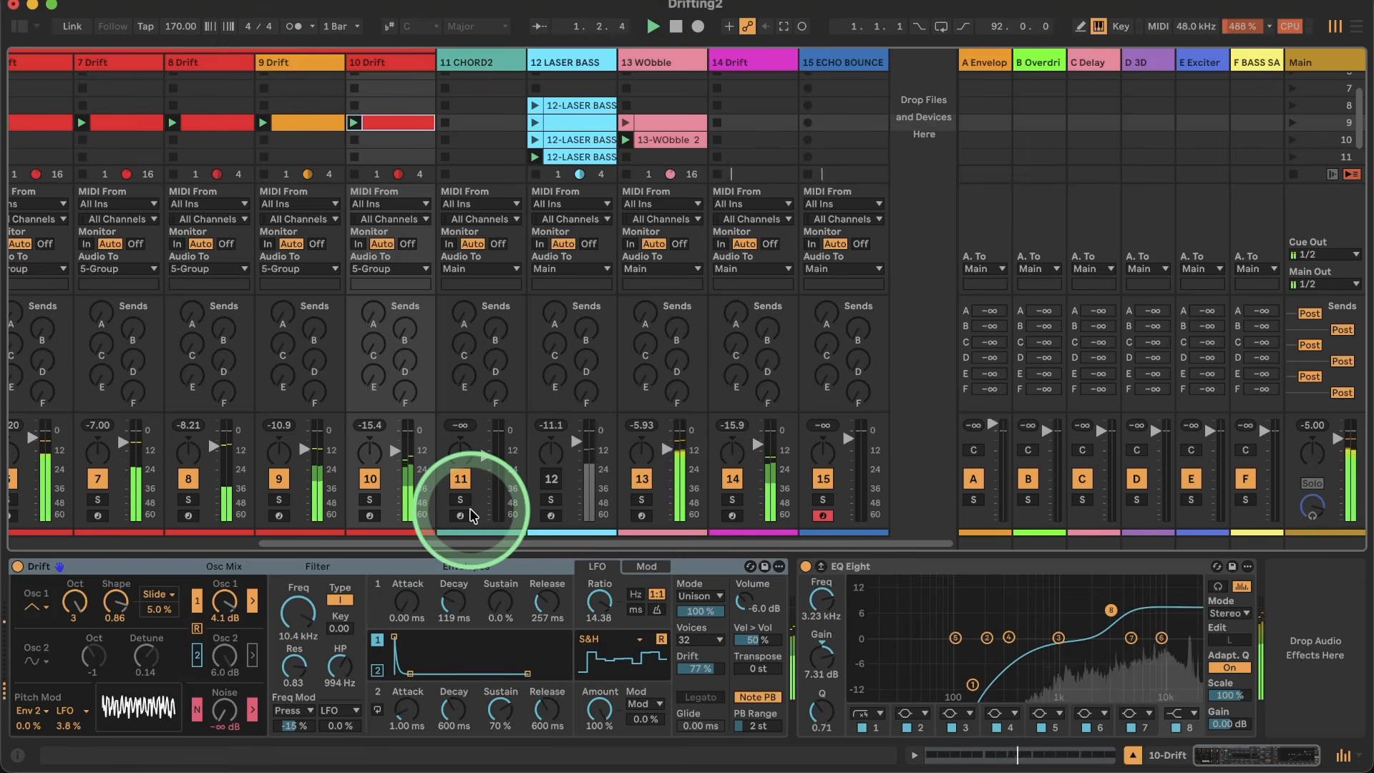
click(726, 478)
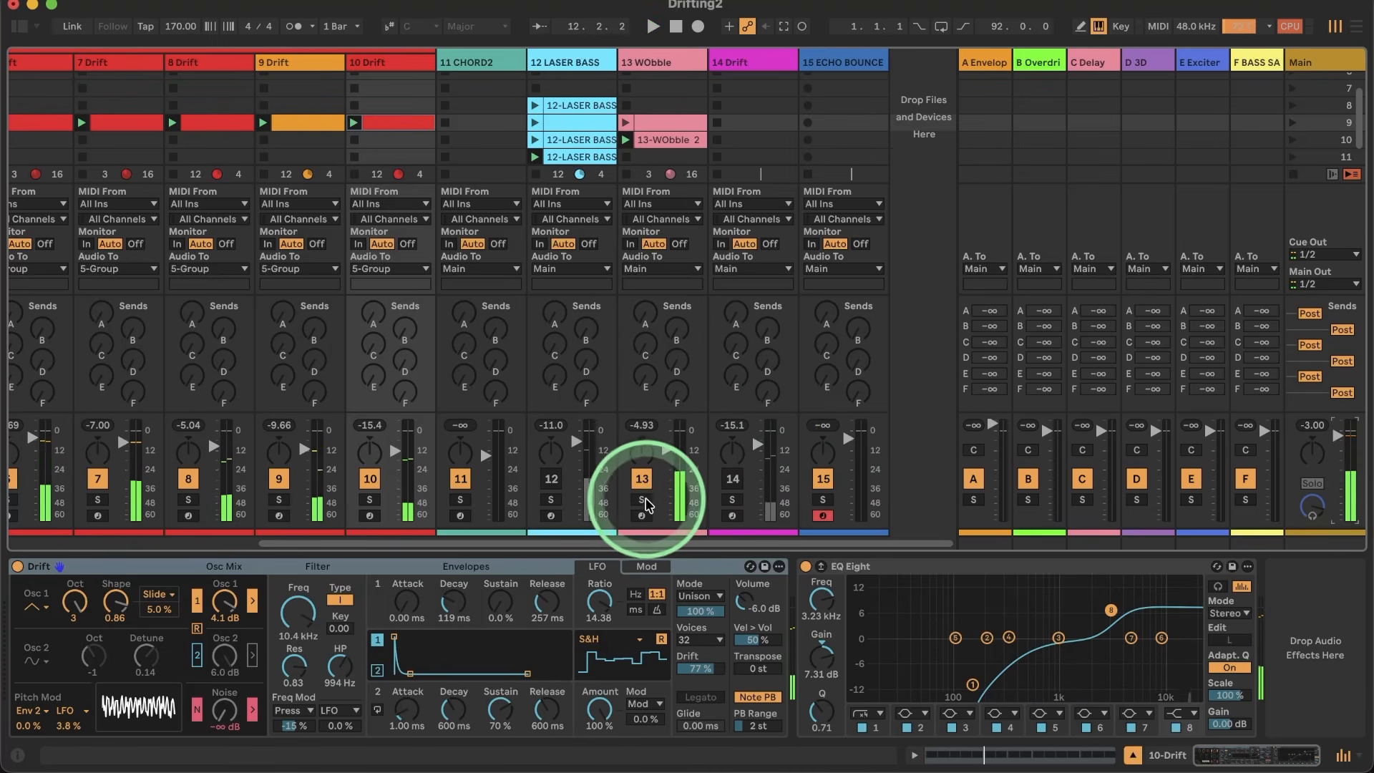
click(641, 499)
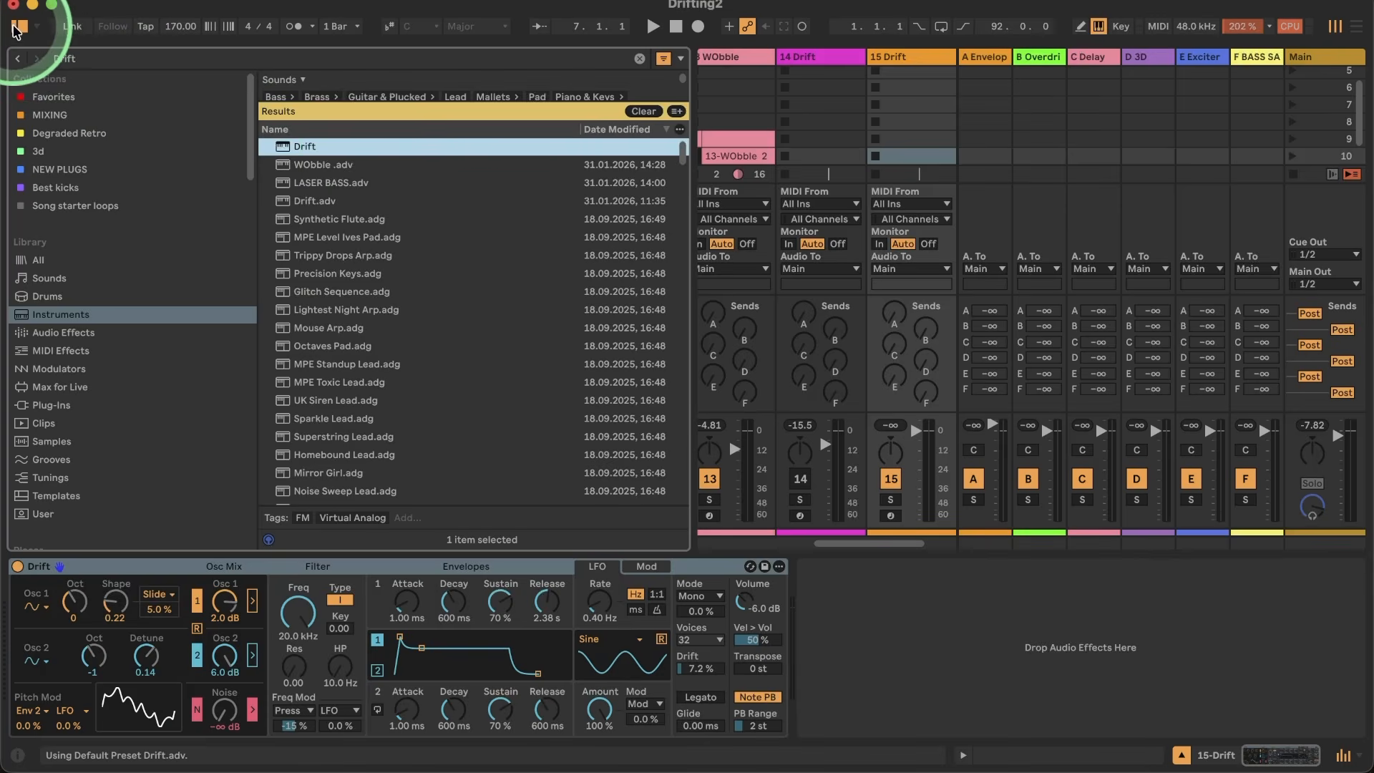
click(19, 26)
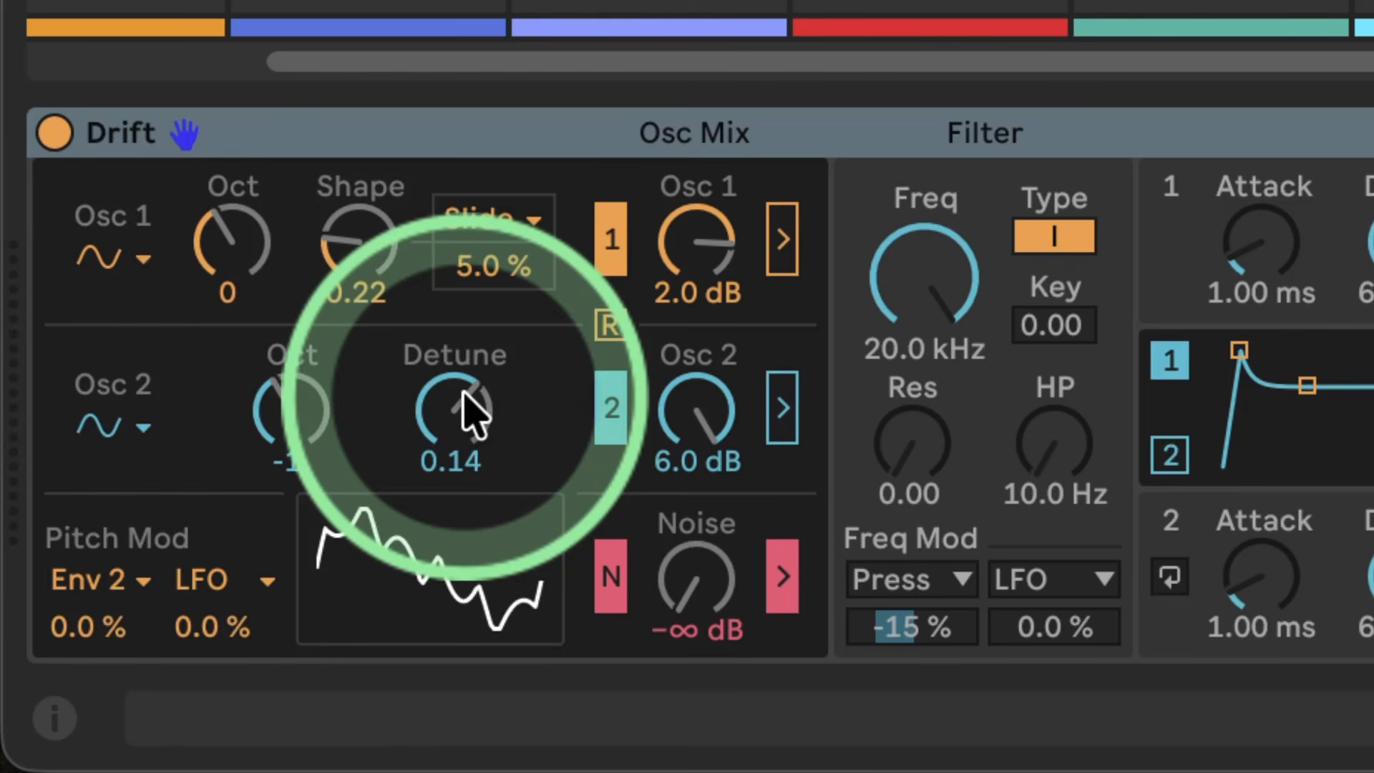
Step: Change the waveform of both Osc 1 and Osc 2 in the Drift synth to saw
click(147, 262)
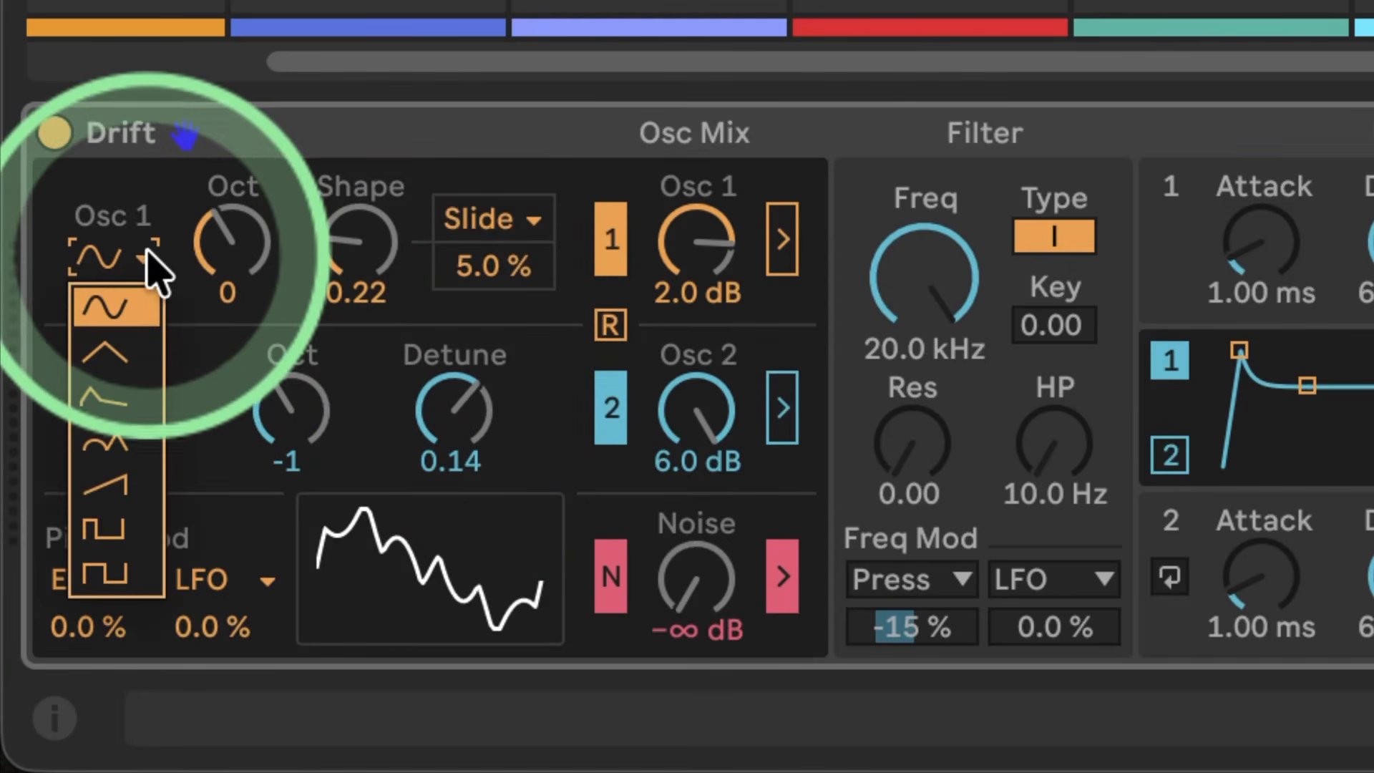
click(140, 483)
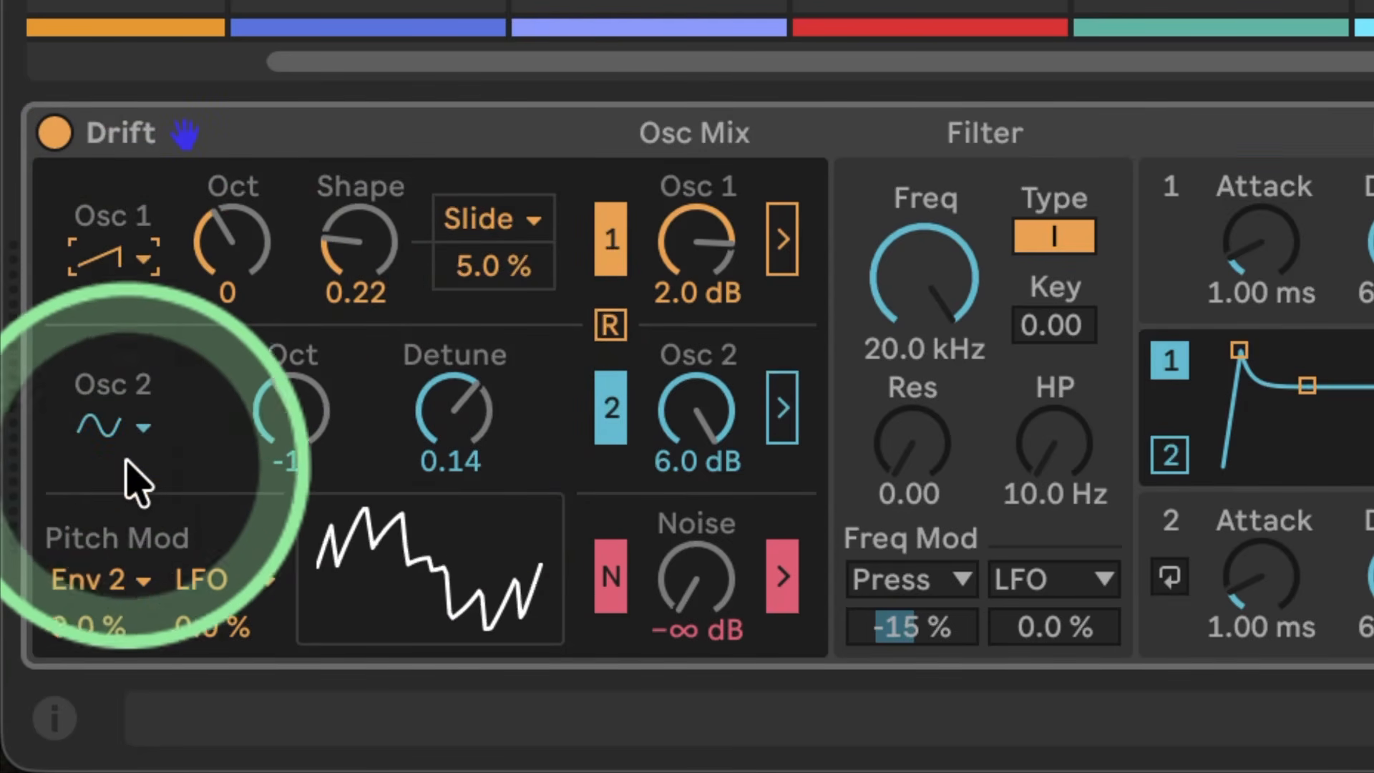
click(143, 438)
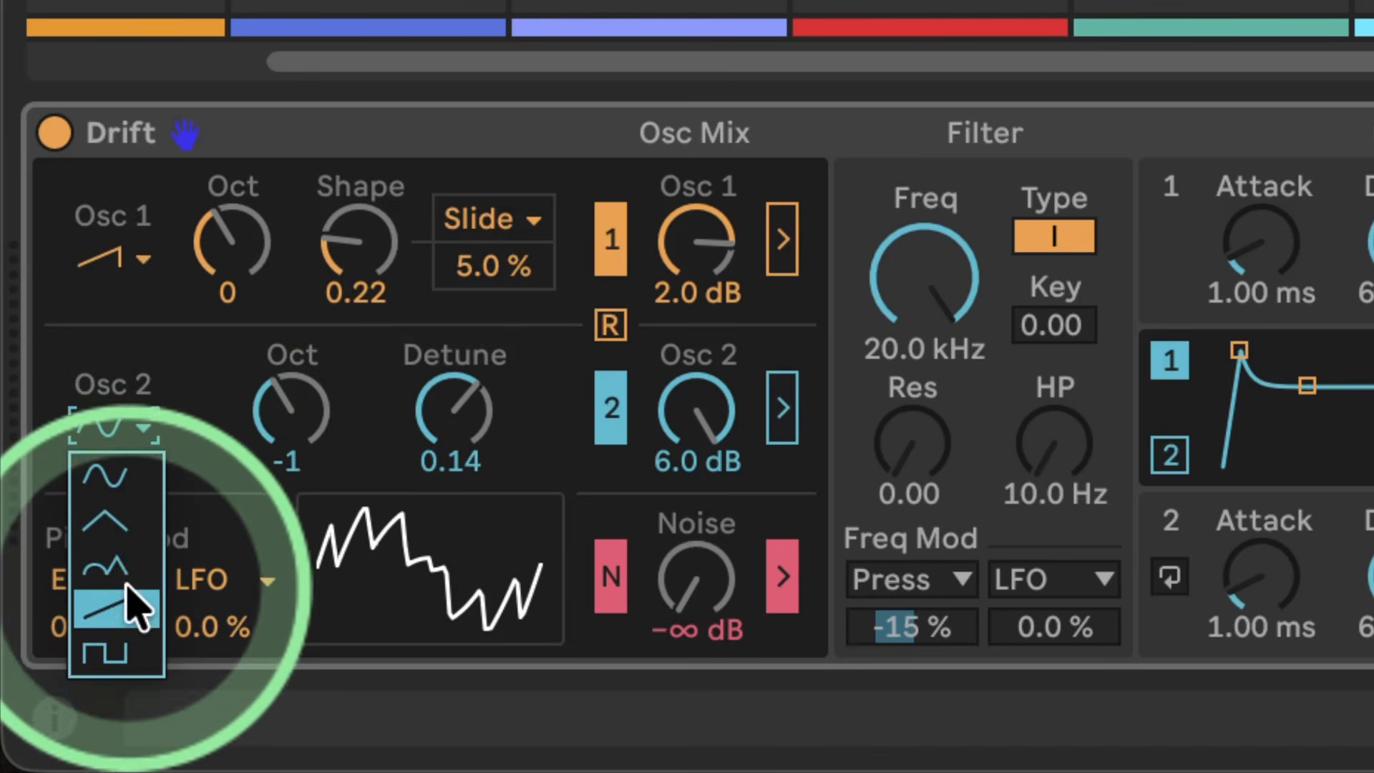
click(141, 603)
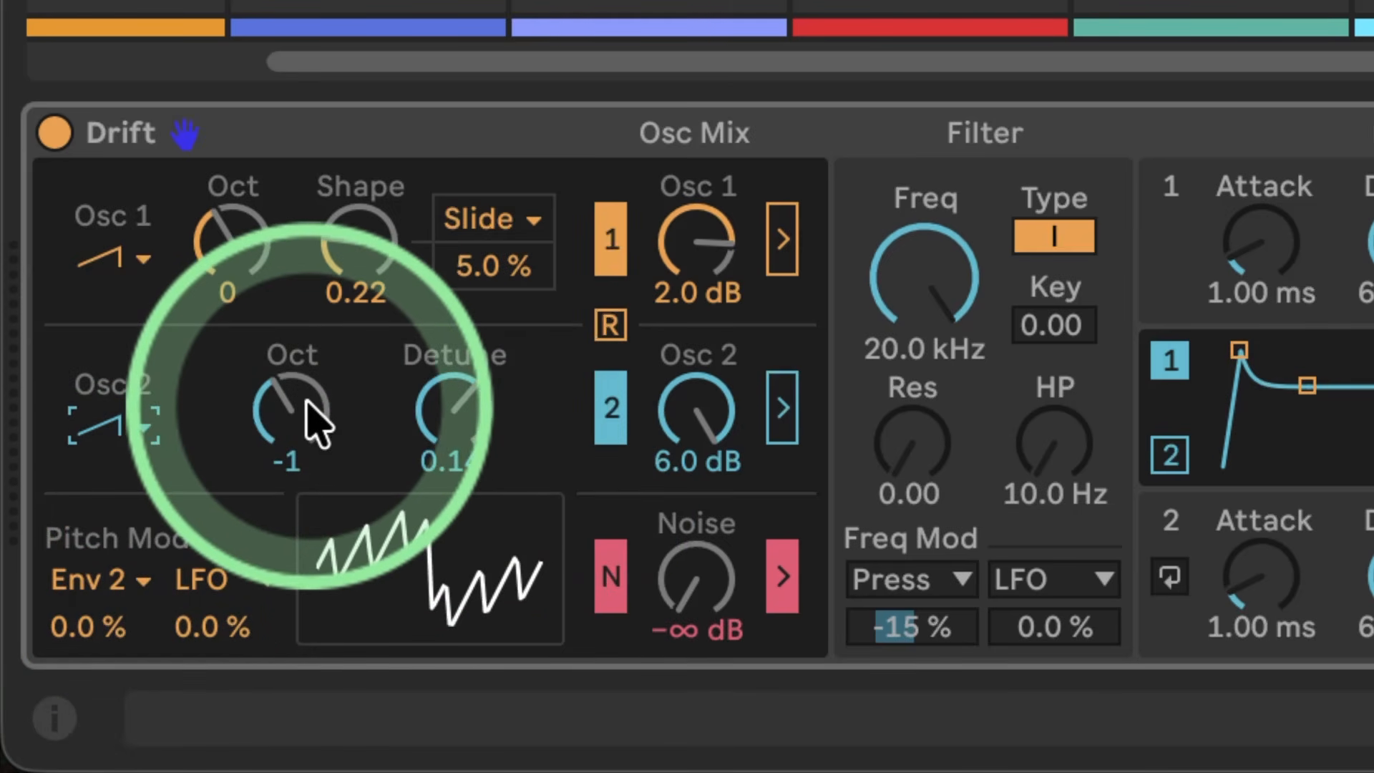
Step: Reset the Osc 1 shape to 0.00, and set Osc 2 to octave 0 with a detune of 0.03
double_click(335, 293)
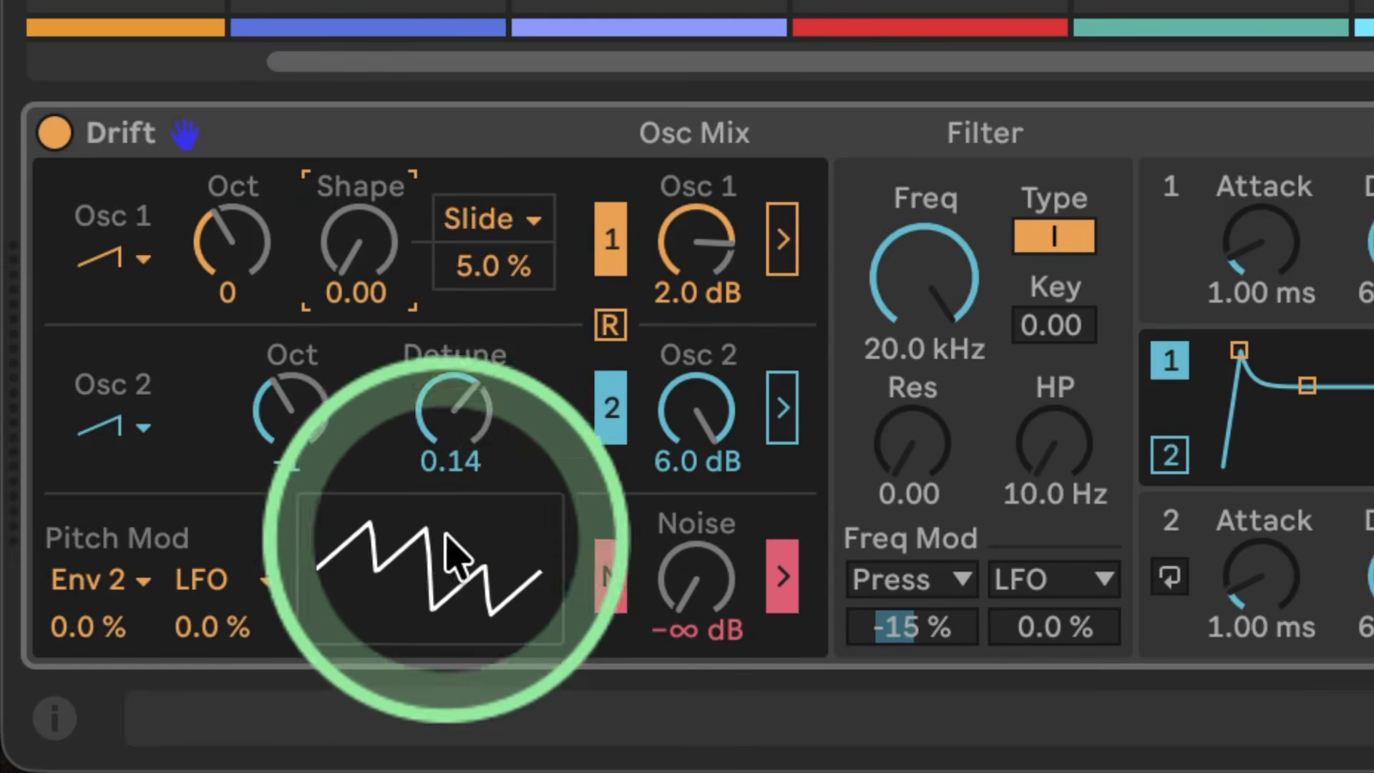
double_click(452, 414)
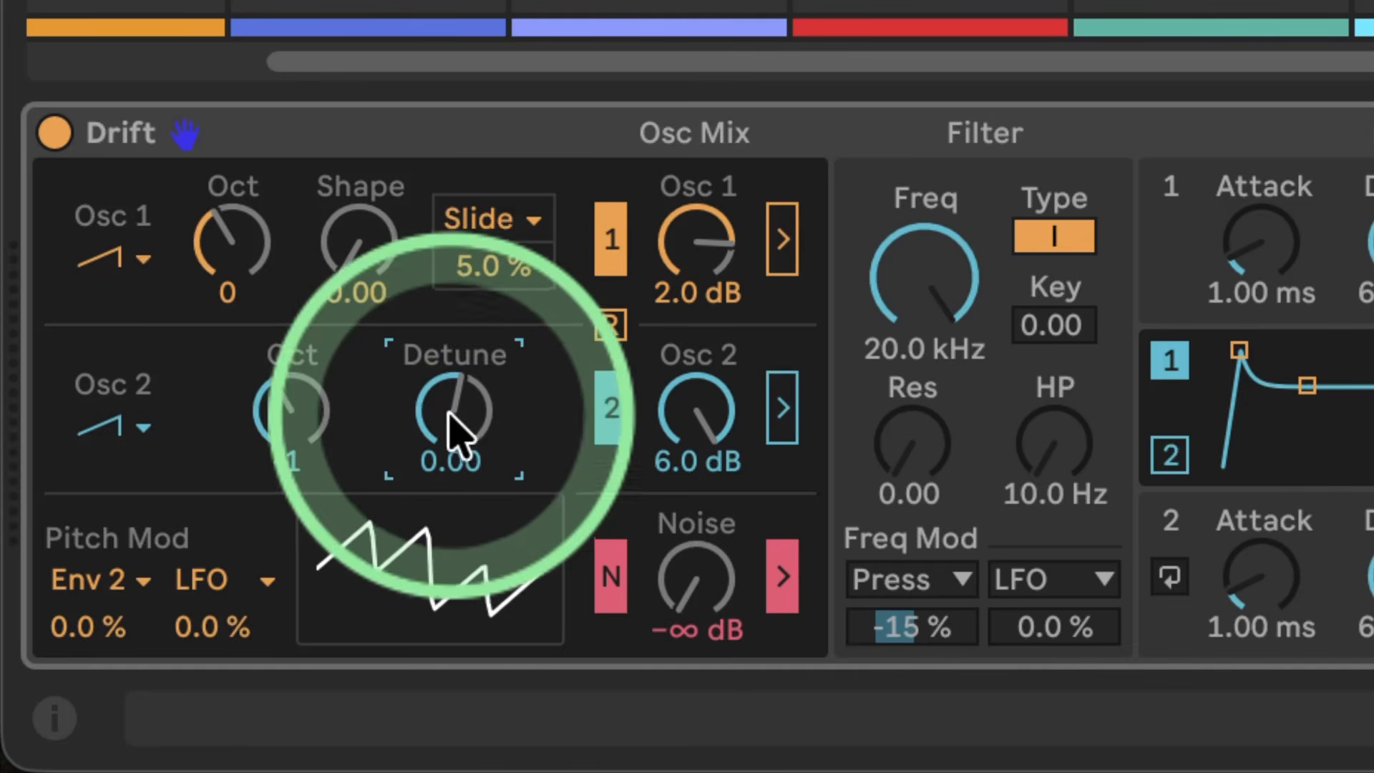
click(289, 405)
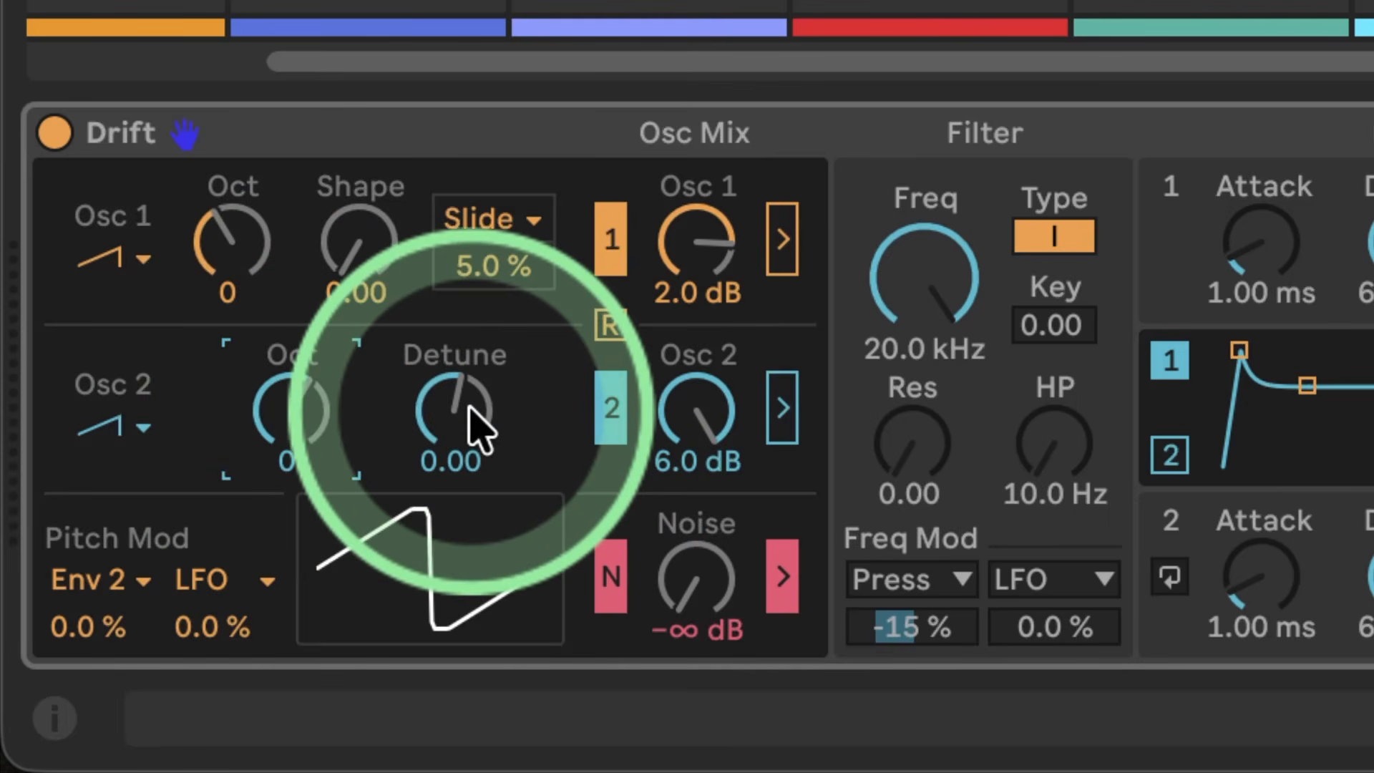
drag(477, 426, 478, 364)
mouse_move(444, 407)
mouse_down()
mouse_move(445, 423)
mouse_move(445, 372)
mouse_move(445, 458)
mouse_move(446, 429)
mouse_up()
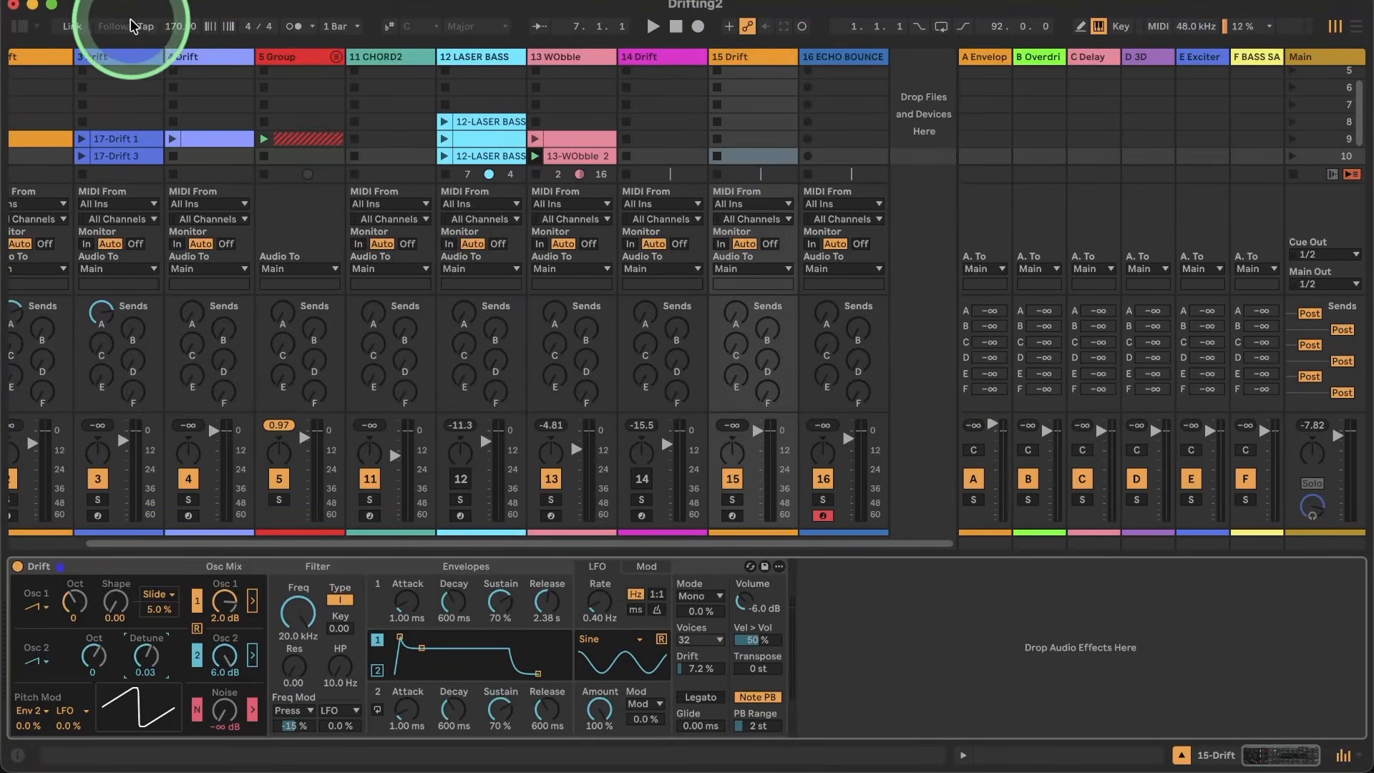
Step: Set the project tempo to 130, stop all clips and arm the 15 Drift track for recording
click(179, 27)
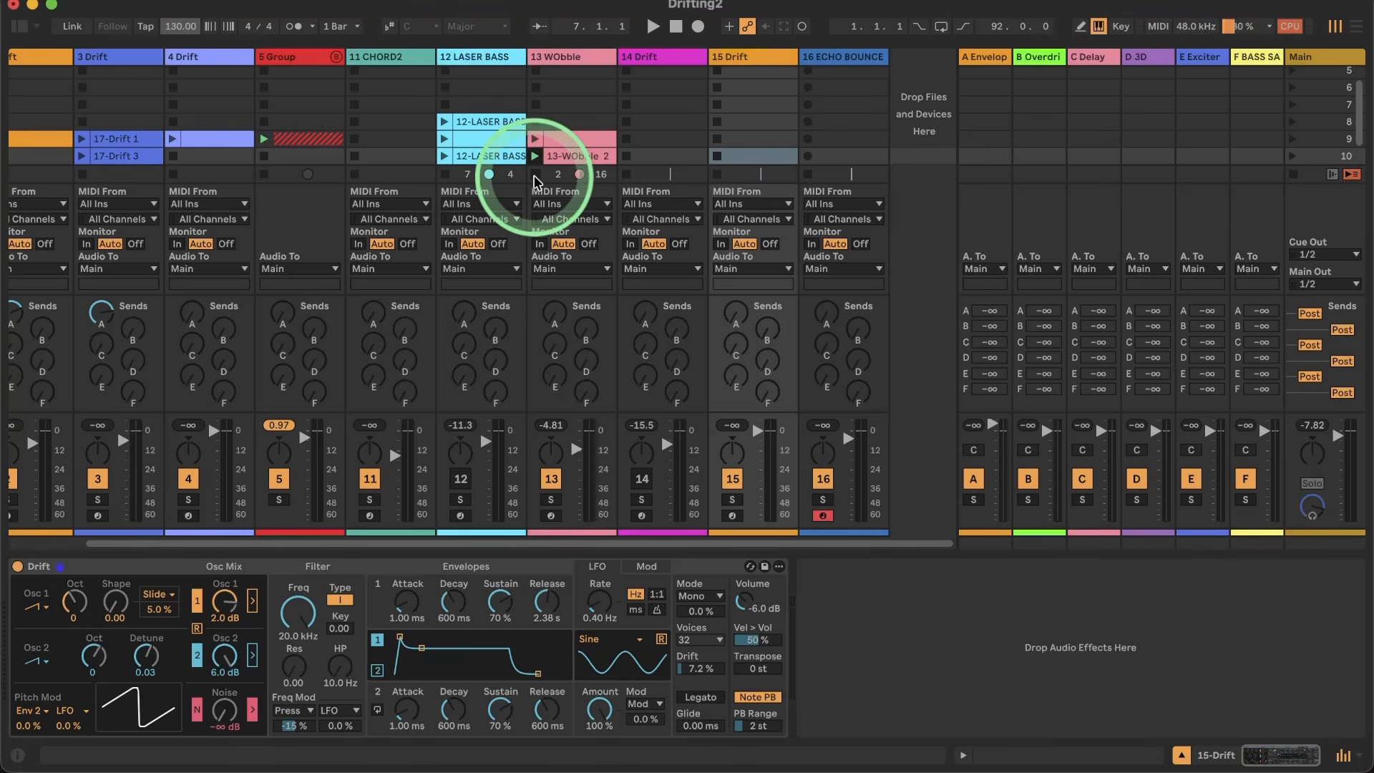
click(1292, 175)
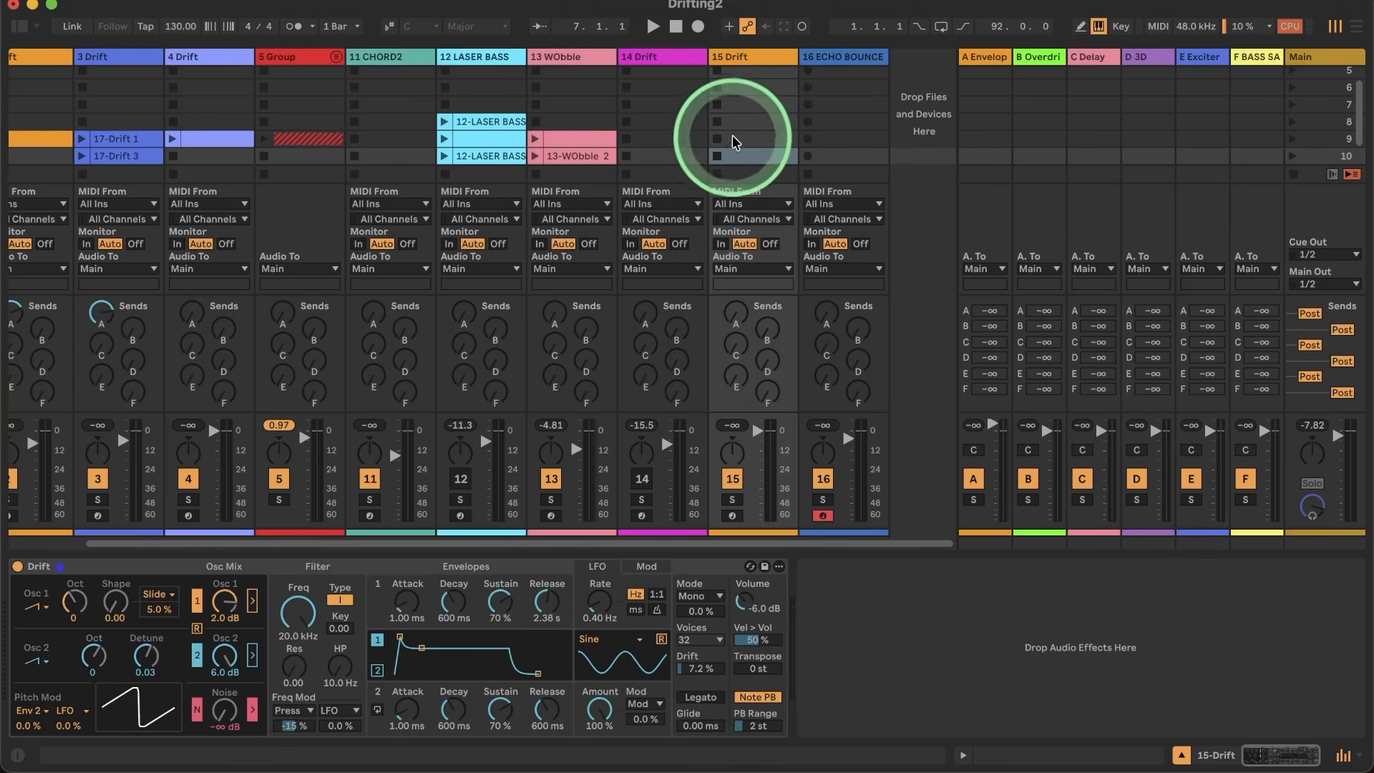
click(732, 515)
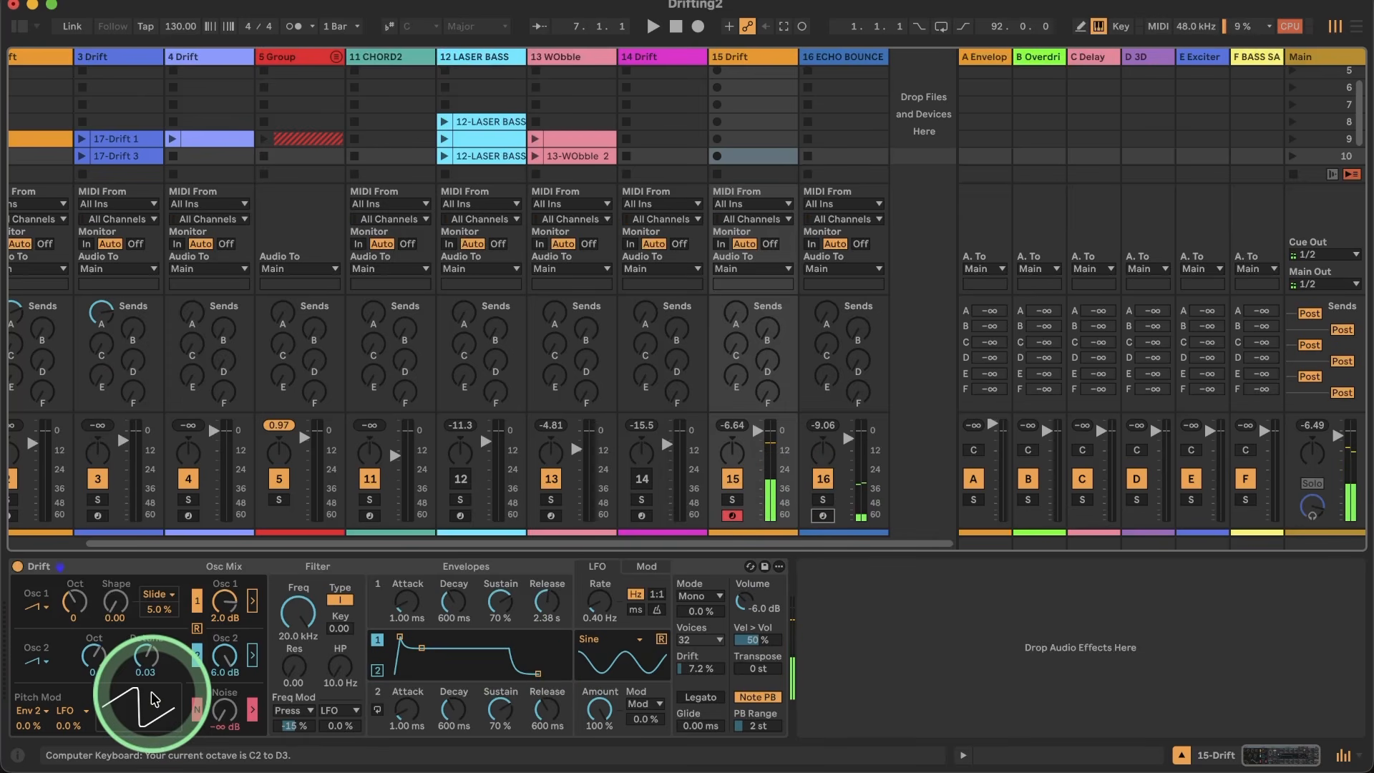
Step: Create a one-bar MIDI clip in row 10 of the 15 Drift track containing a C2 note that fills the bar
double_click(737, 157)
scroll(257, 563, down, 15)
scroll(256, 562, up, 10)
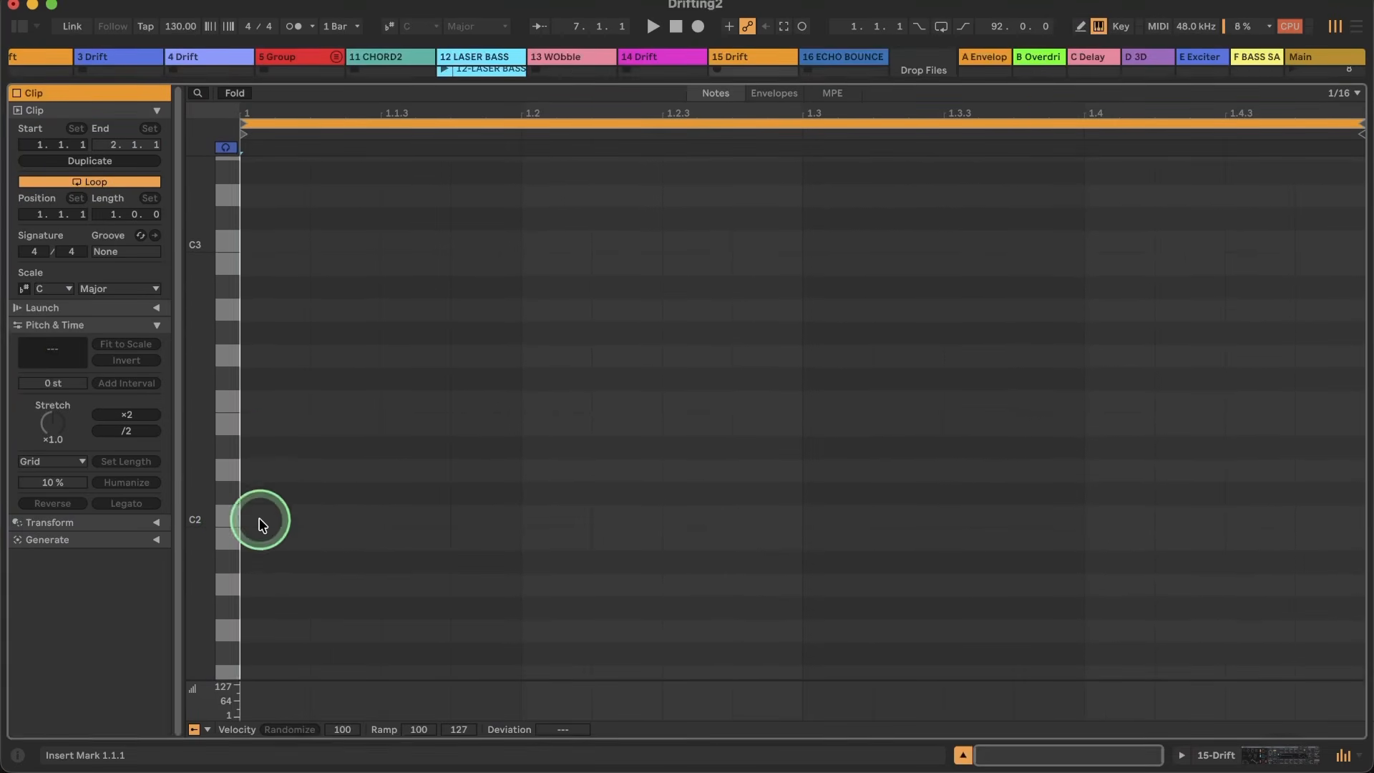
double_click(257, 517)
drag(308, 516, 1338, 569)
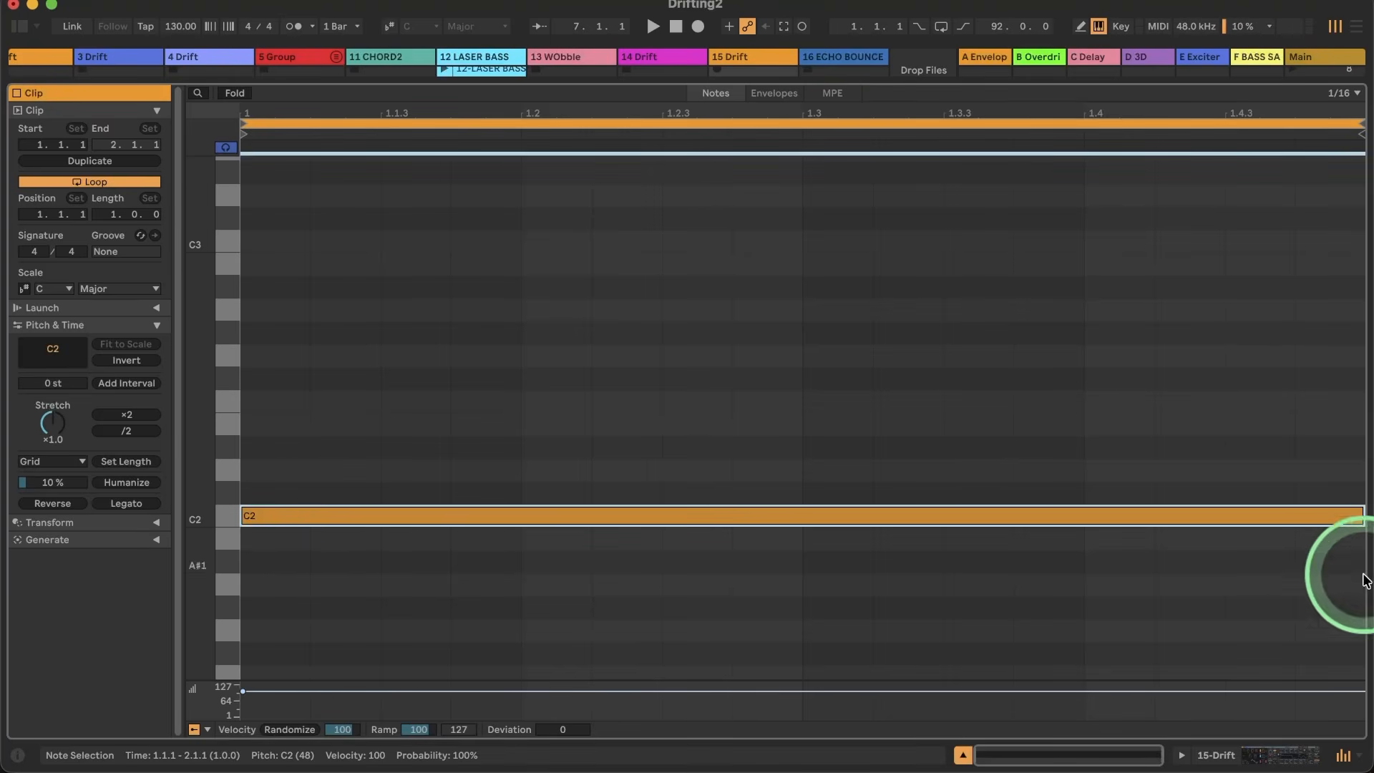
Step: Launch the new clip on the 15 Drift track and raise the Osc 1 level to 6.0 dB
click(1209, 747)
click(715, 155)
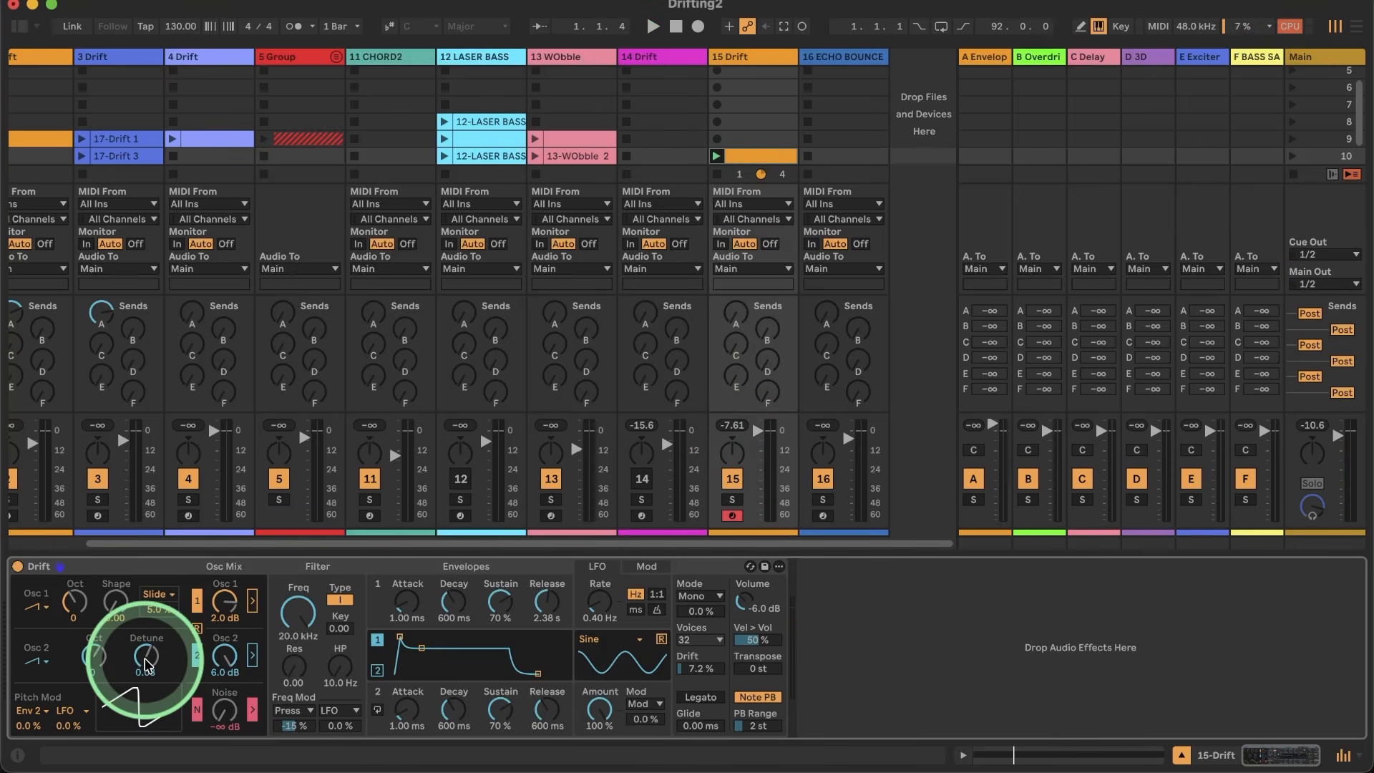
drag(224, 603, 223, 595)
key(space)
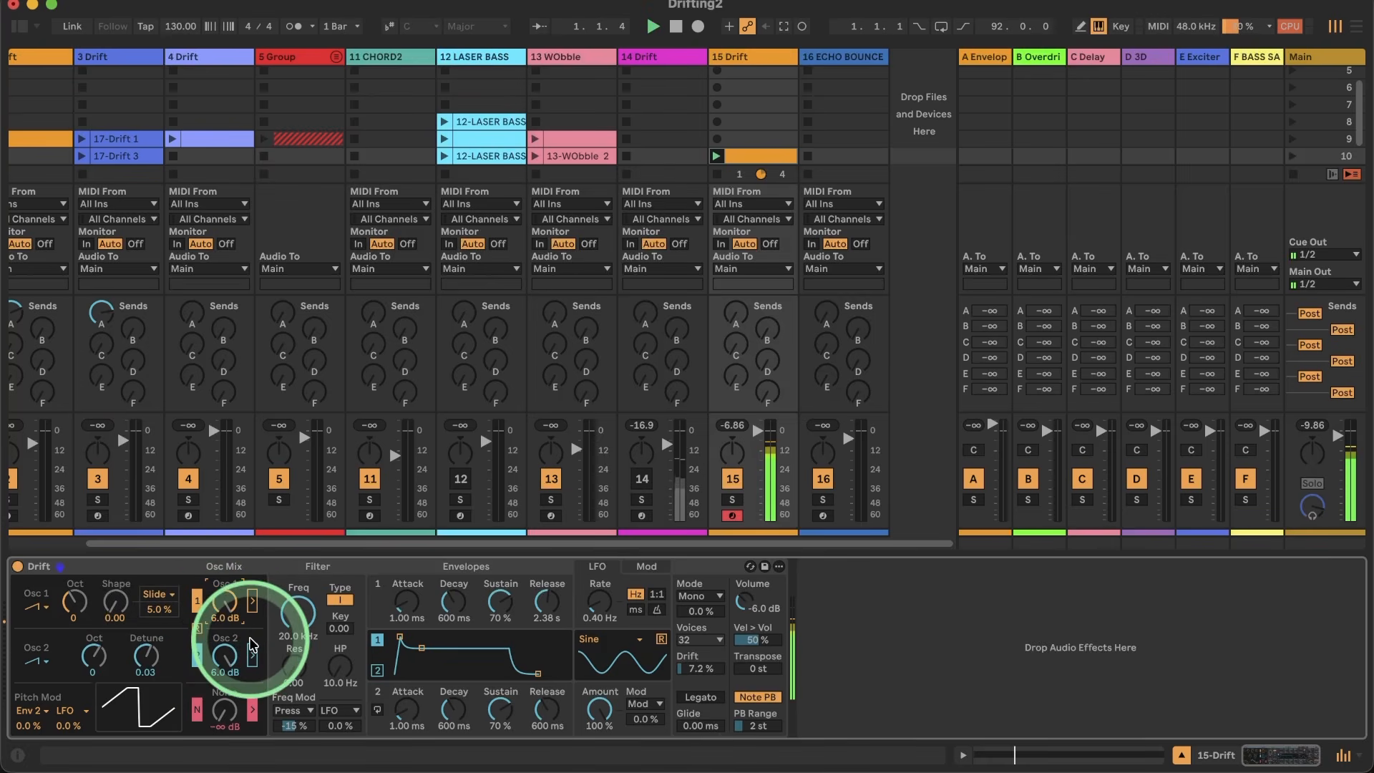
Step: Toggle the filter routing of both oscillators on and back off during playback to compare the sound
click(251, 604)
click(251, 654)
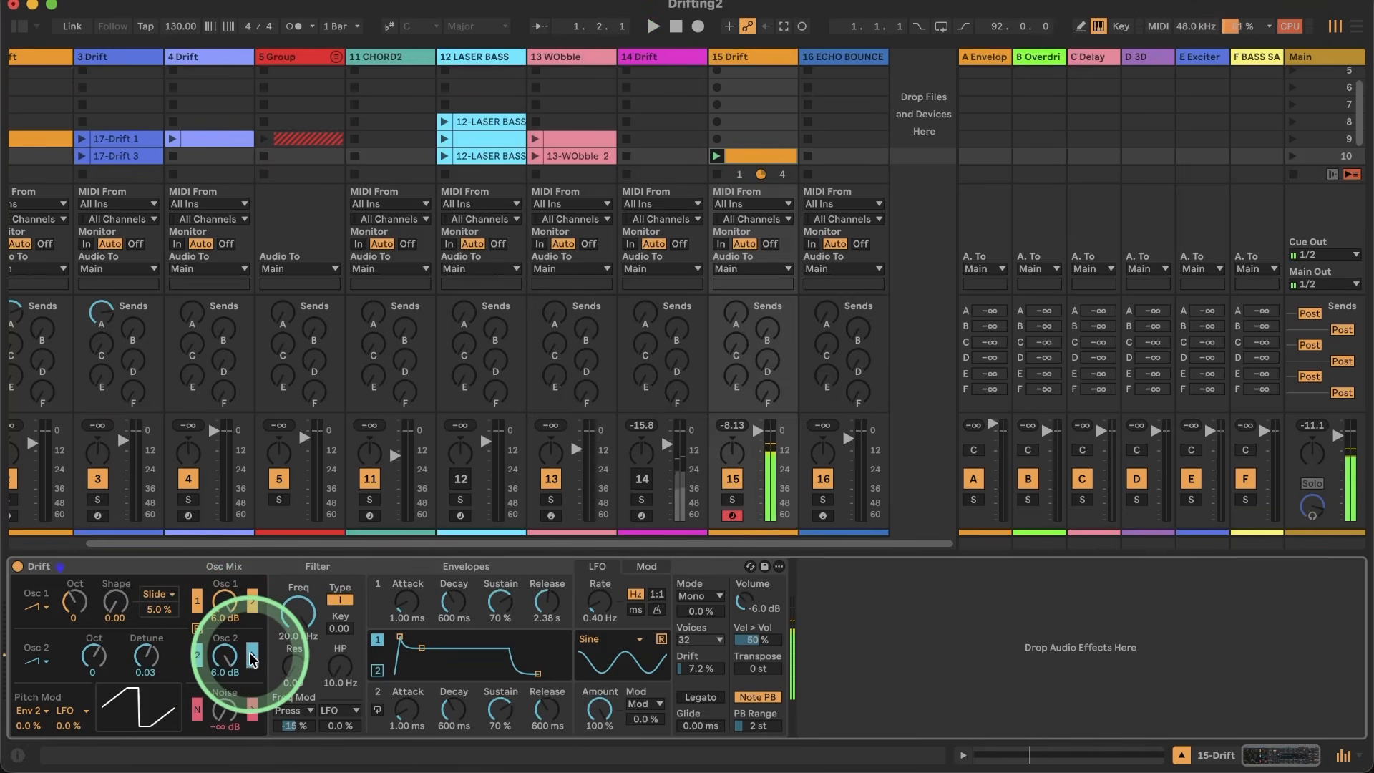
click(251, 601)
click(251, 654)
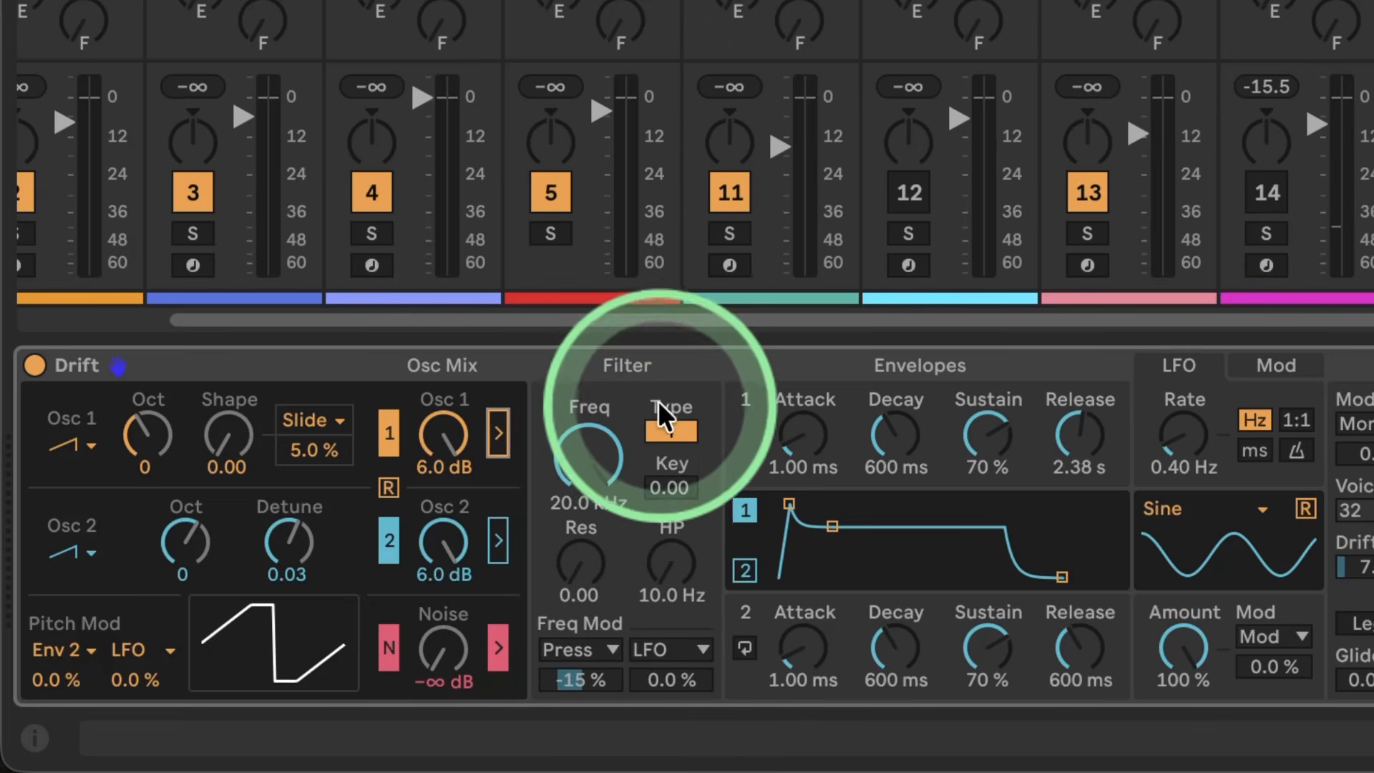
Step: Switch the Drift filter to type II and route Osc 1 and Osc 2 through it
click(670, 431)
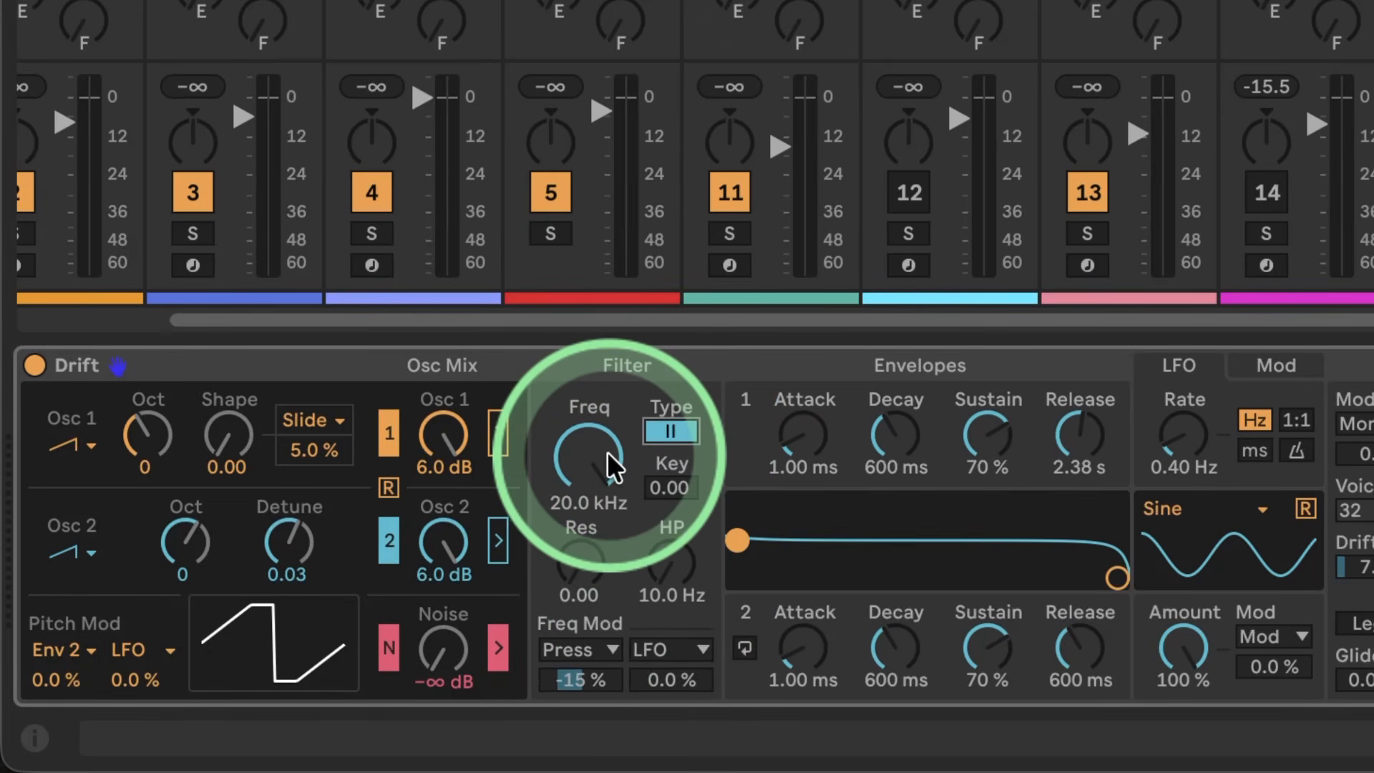
click(499, 433)
click(498, 540)
Step: Lower the filter frequency, ending at 1.61 kHz, and raise the resonance to 0.86
drag(601, 448, 601, 449)
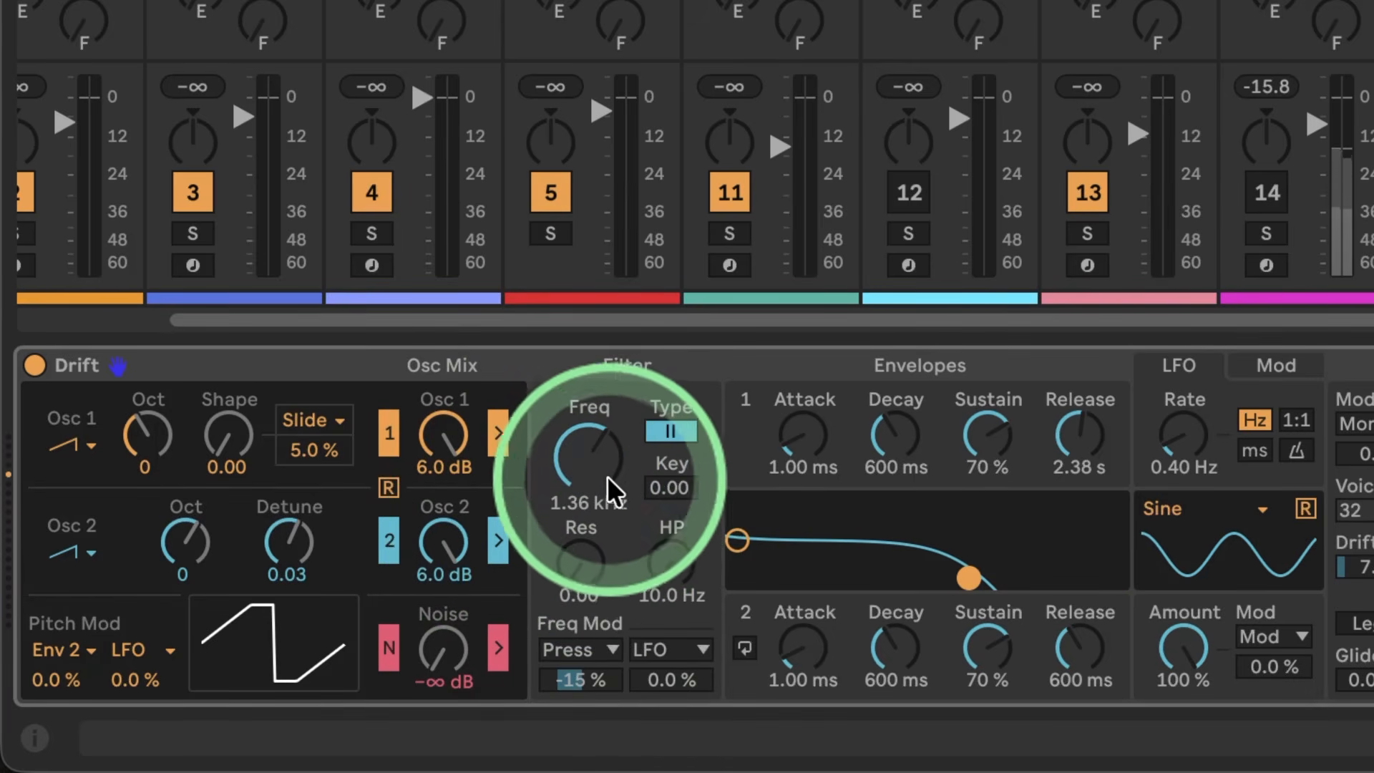
drag(586, 559, 584, 563)
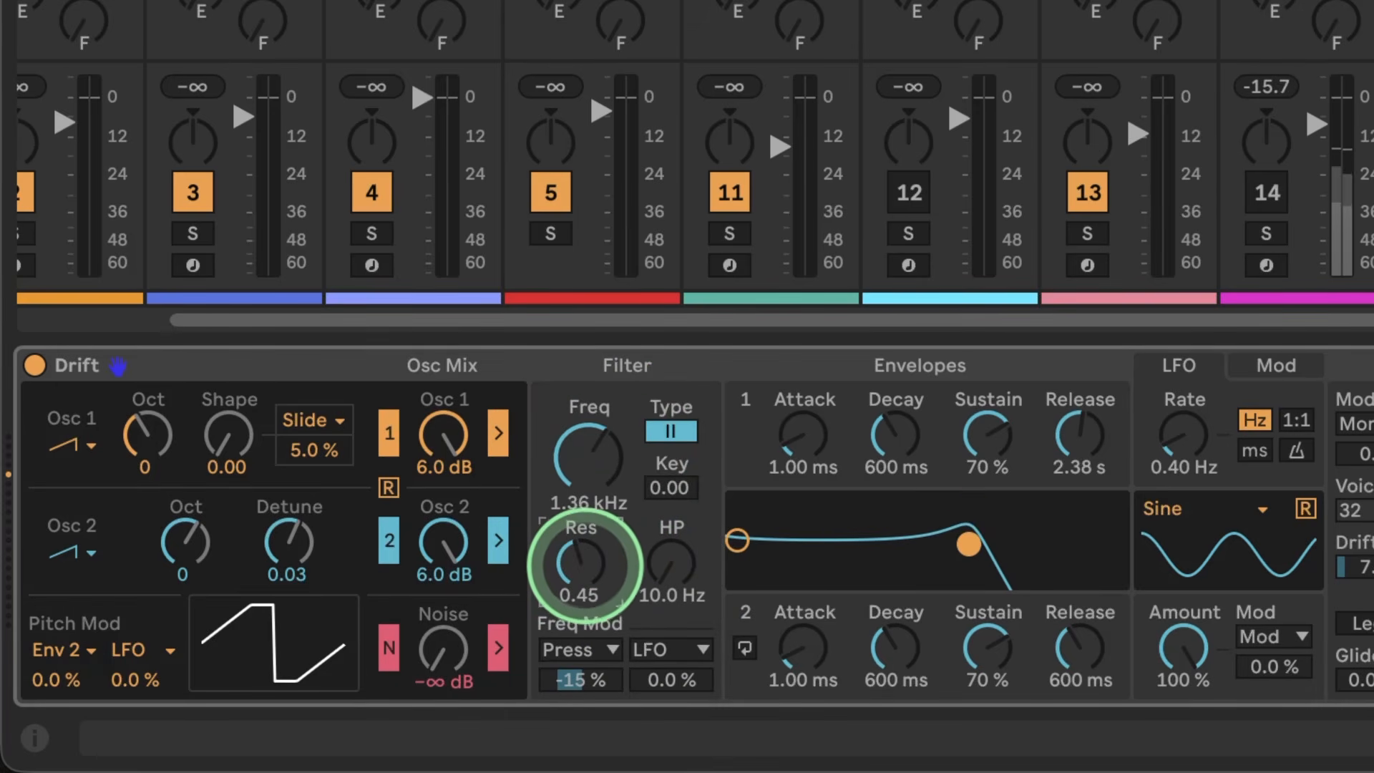
mouse_move(591, 474)
mouse_down()
mouse_move(588, 445)
mouse_move(589, 462)
mouse_up()
drag(582, 592, 583, 599)
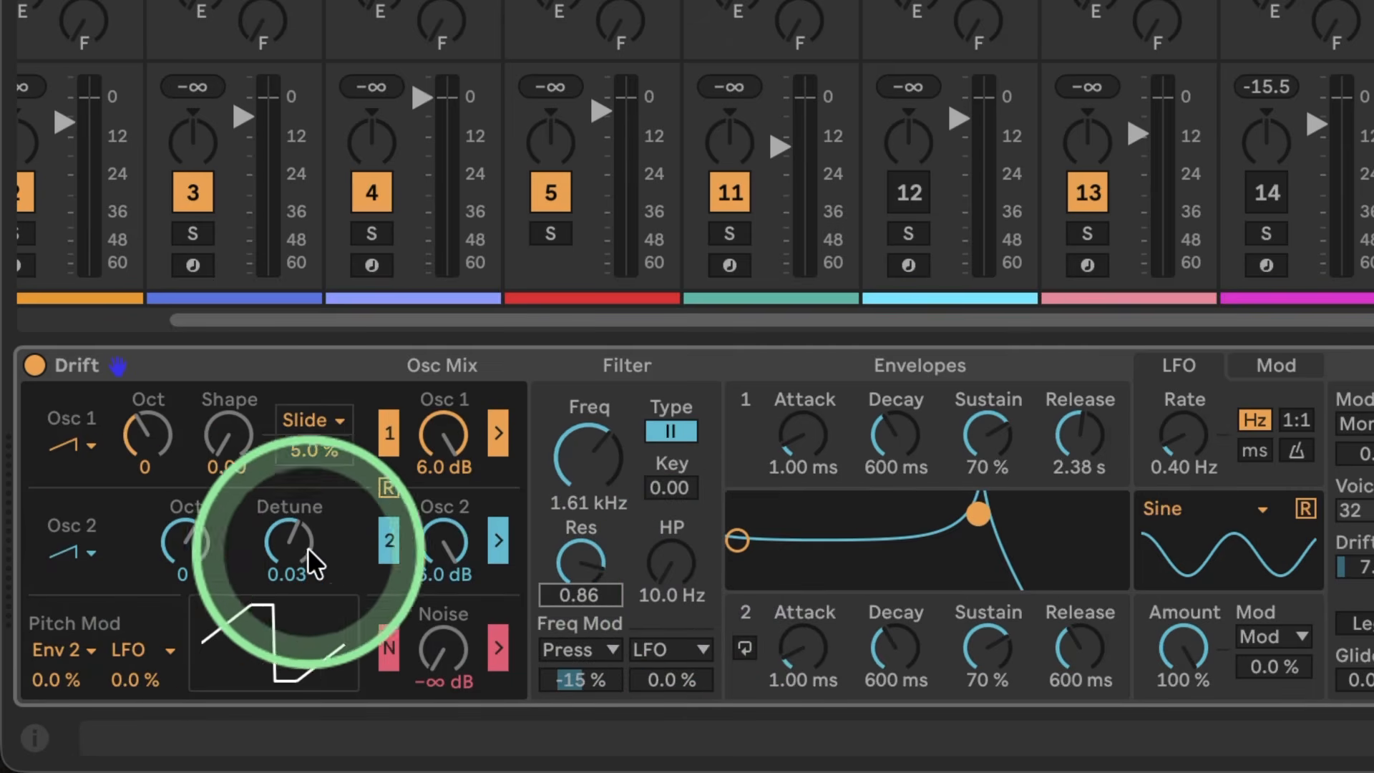
Step: Increase the Osc 2 detune to 0.16, and set the filter frequency to 20.0 kHz with a resonance of 0.77
drag(288, 541, 288, 522)
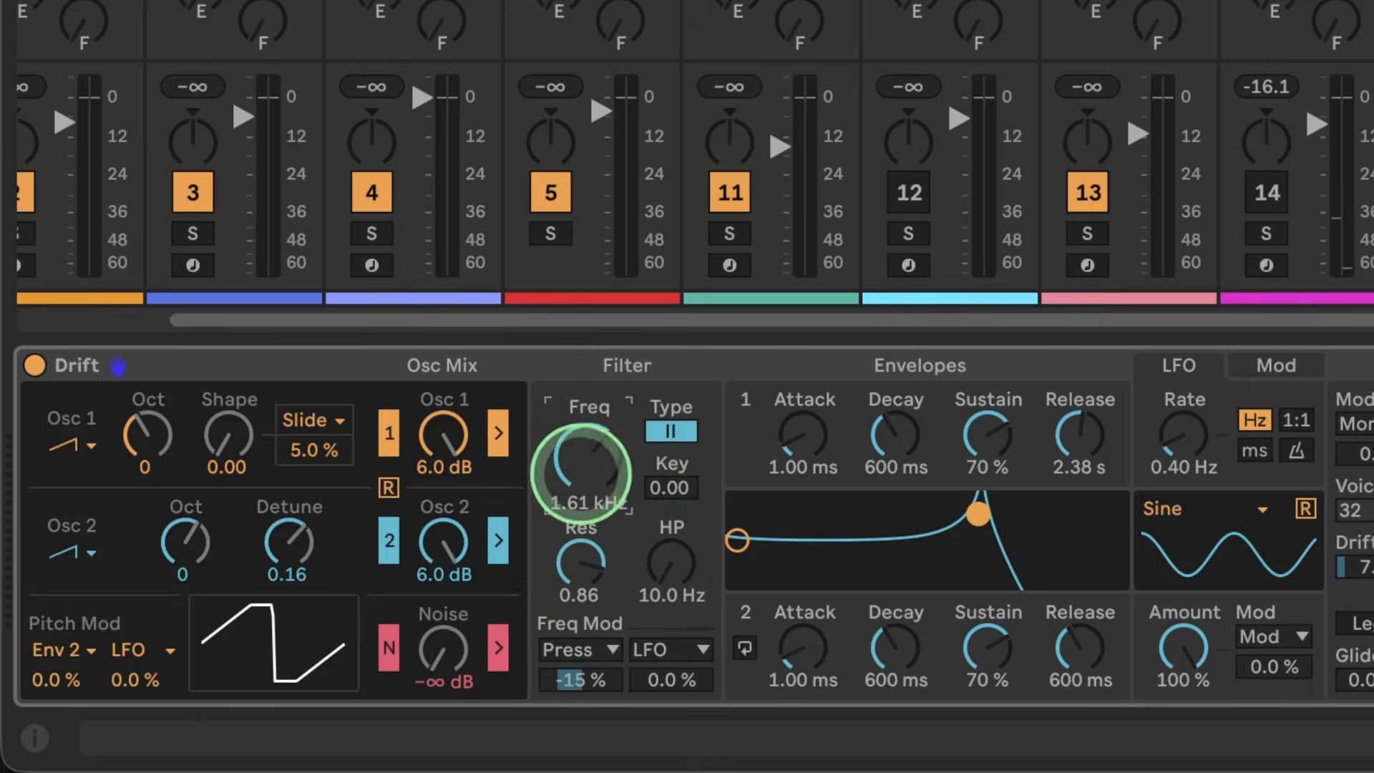
drag(581, 474, 581, 429)
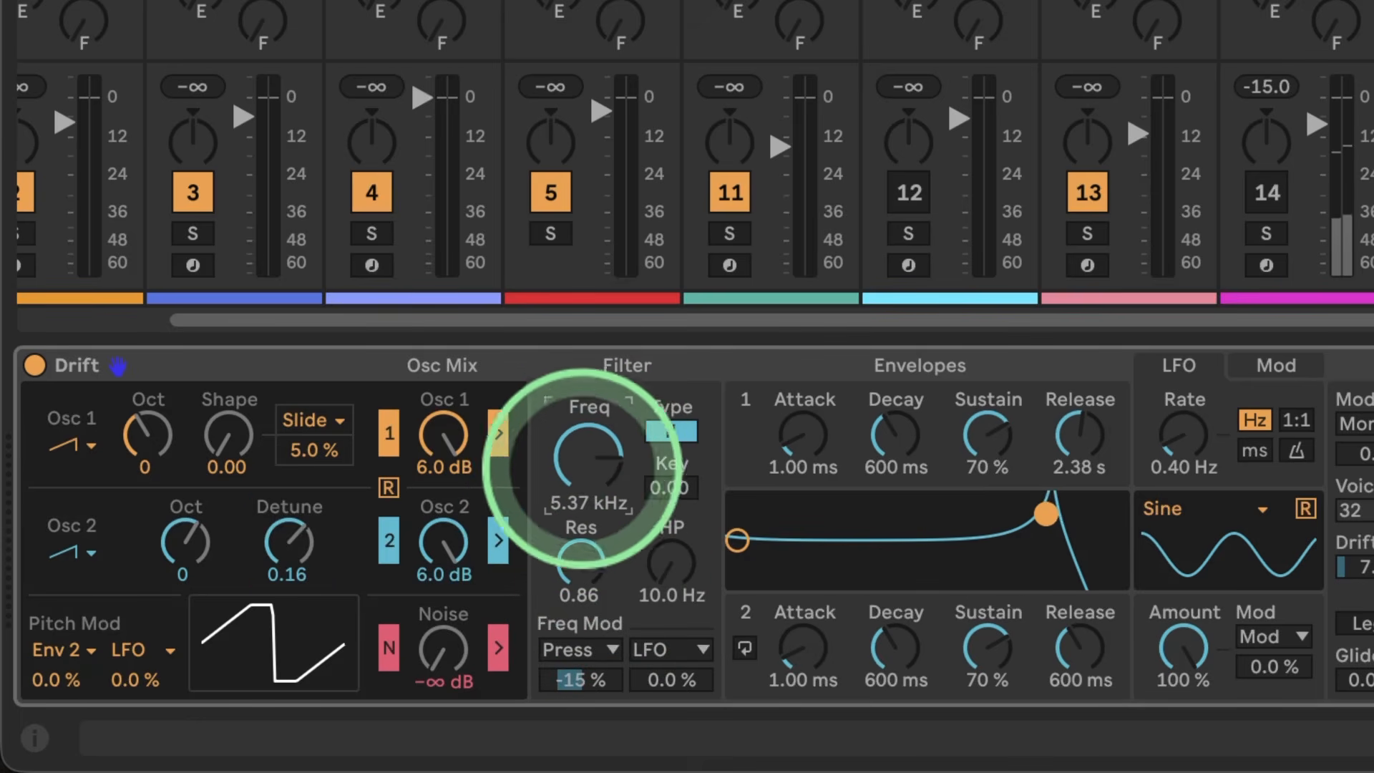
drag(581, 470, 581, 387)
drag(582, 538, 719, 533)
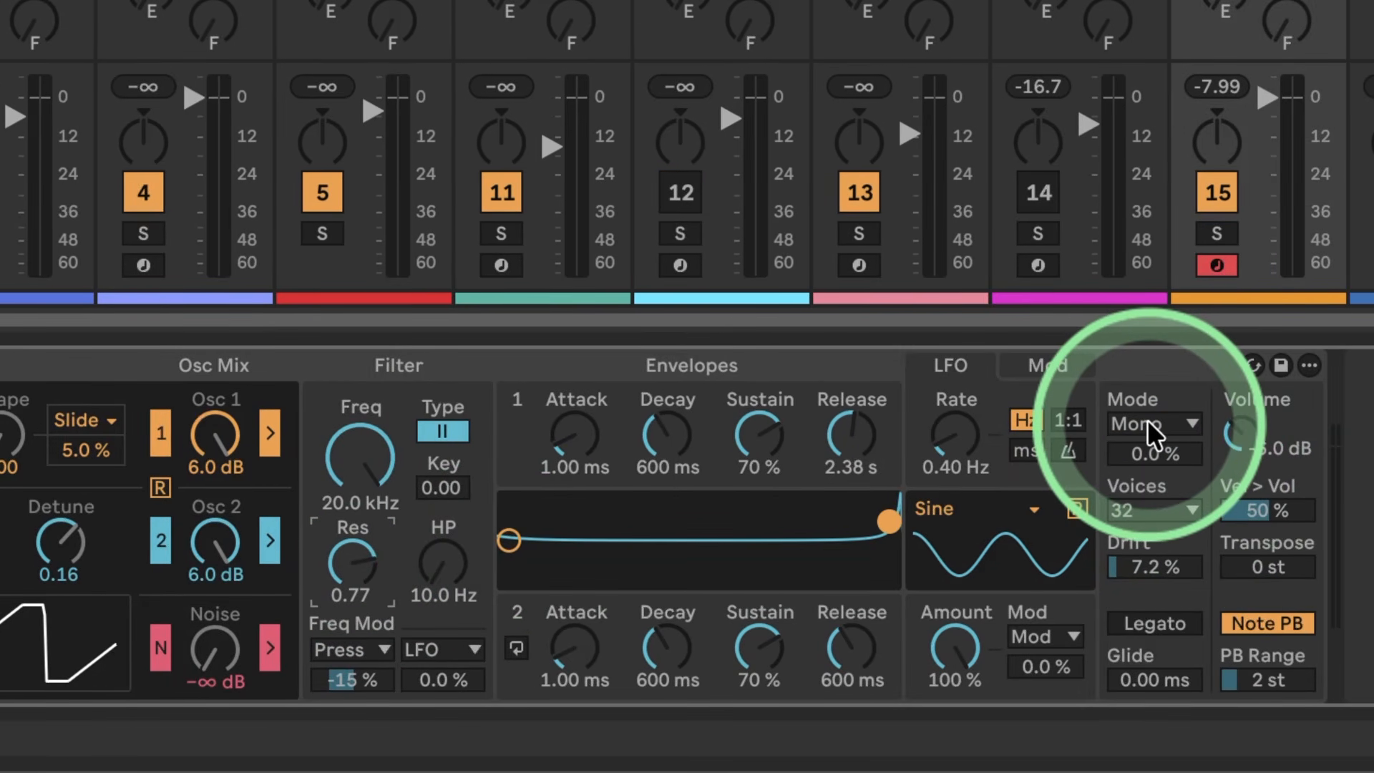
Step: Change the Drift synth's voice mode to Unison
click(1147, 422)
click(1143, 533)
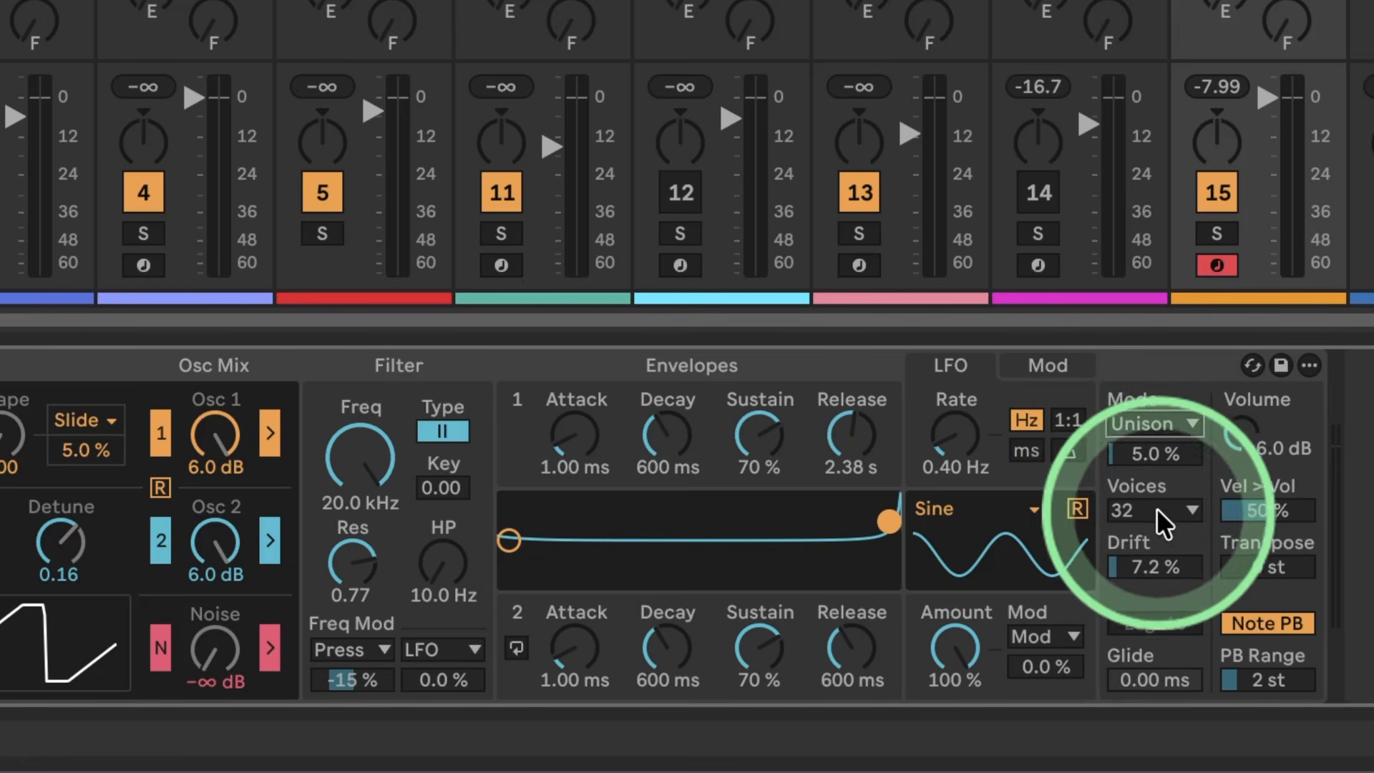
Step: Raise the Drift synth's unison strength to 36% and its Drift amount to 40%
drag(1123, 555, 1123, 564)
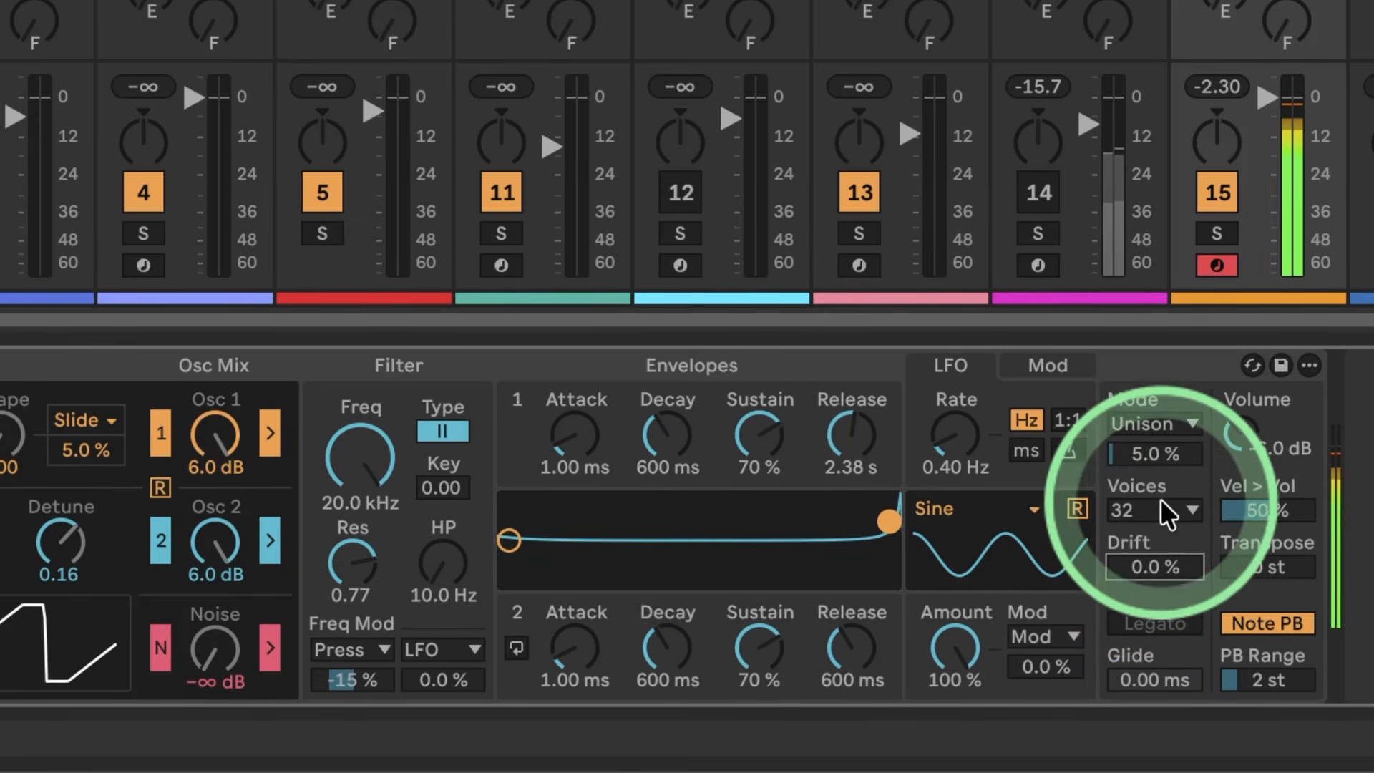
click(1124, 454)
mouse_move(1125, 458)
mouse_down()
mouse_move(1127, 473)
mouse_move(1131, 456)
mouse_up()
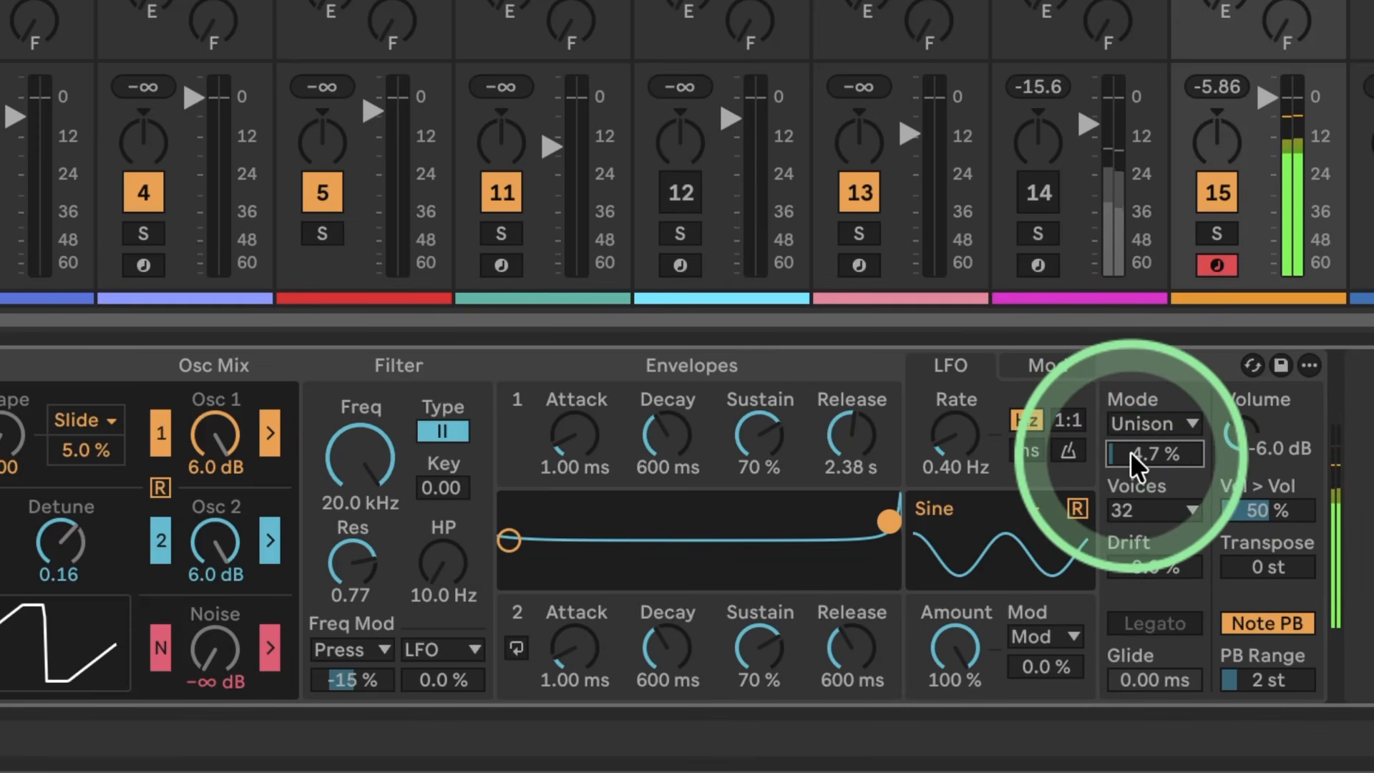
drag(1130, 452, 1130, 433)
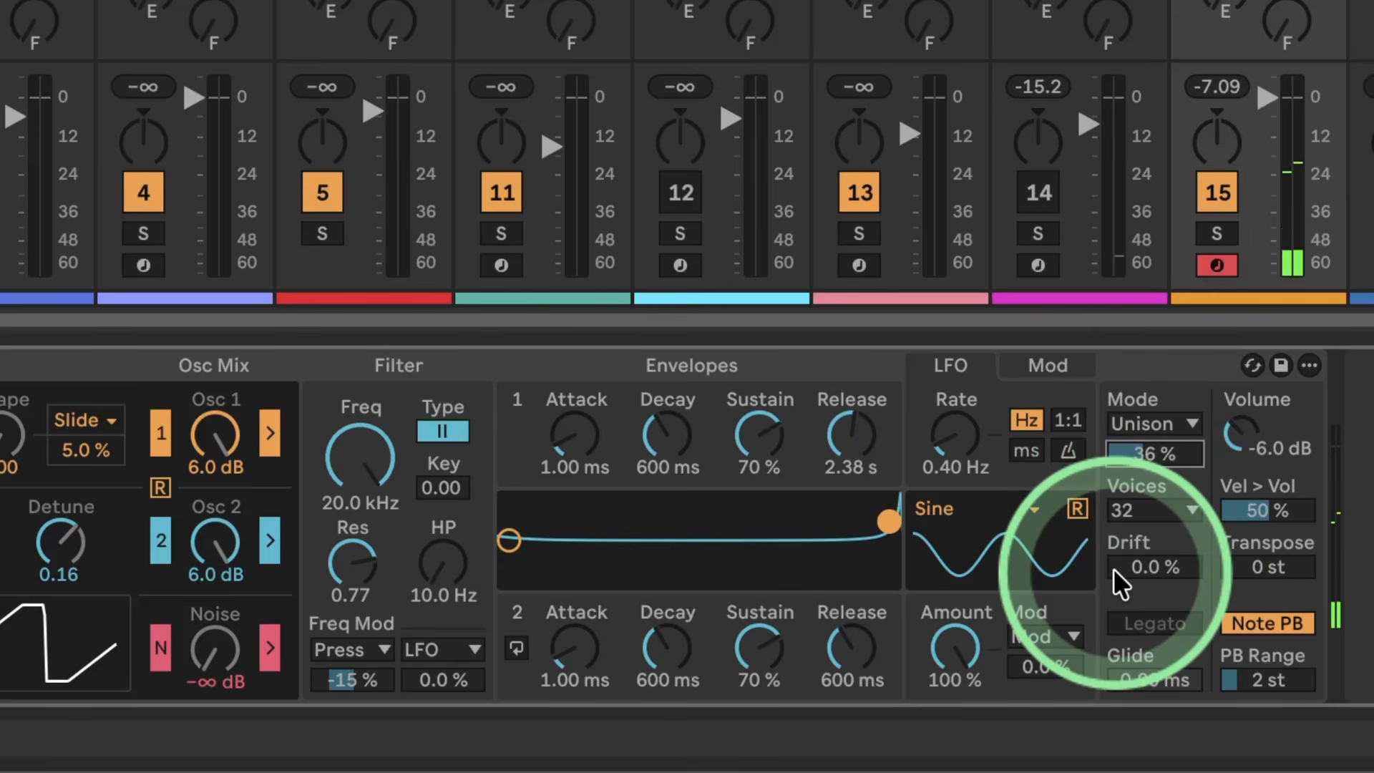
drag(1114, 568, 1113, 617)
drag(1113, 568, 1113, 567)
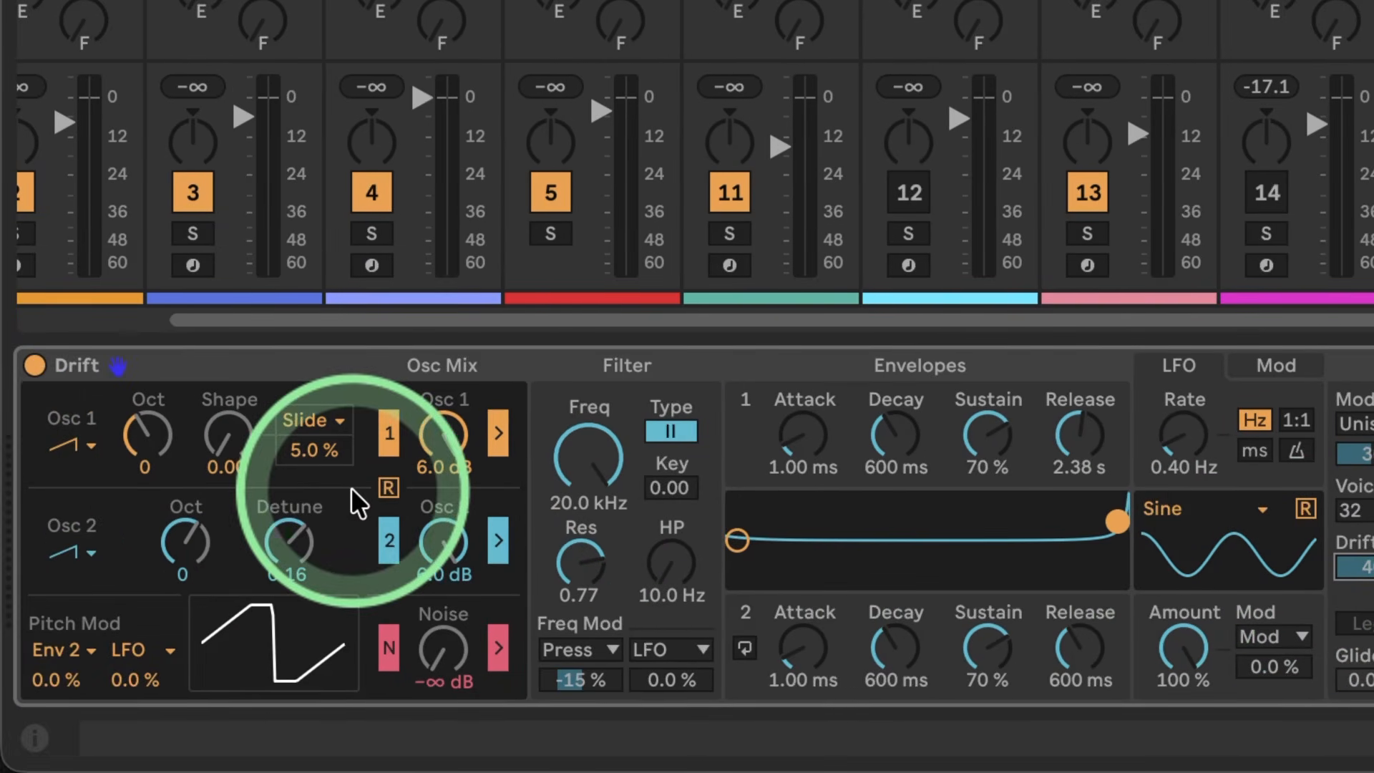
Step: Lower the filter frequency to 879 Hz and the resonance to 0.69, trying the high-pass and returning it to 10.0 Hz
click(559, 453)
drag(560, 453, 583, 460)
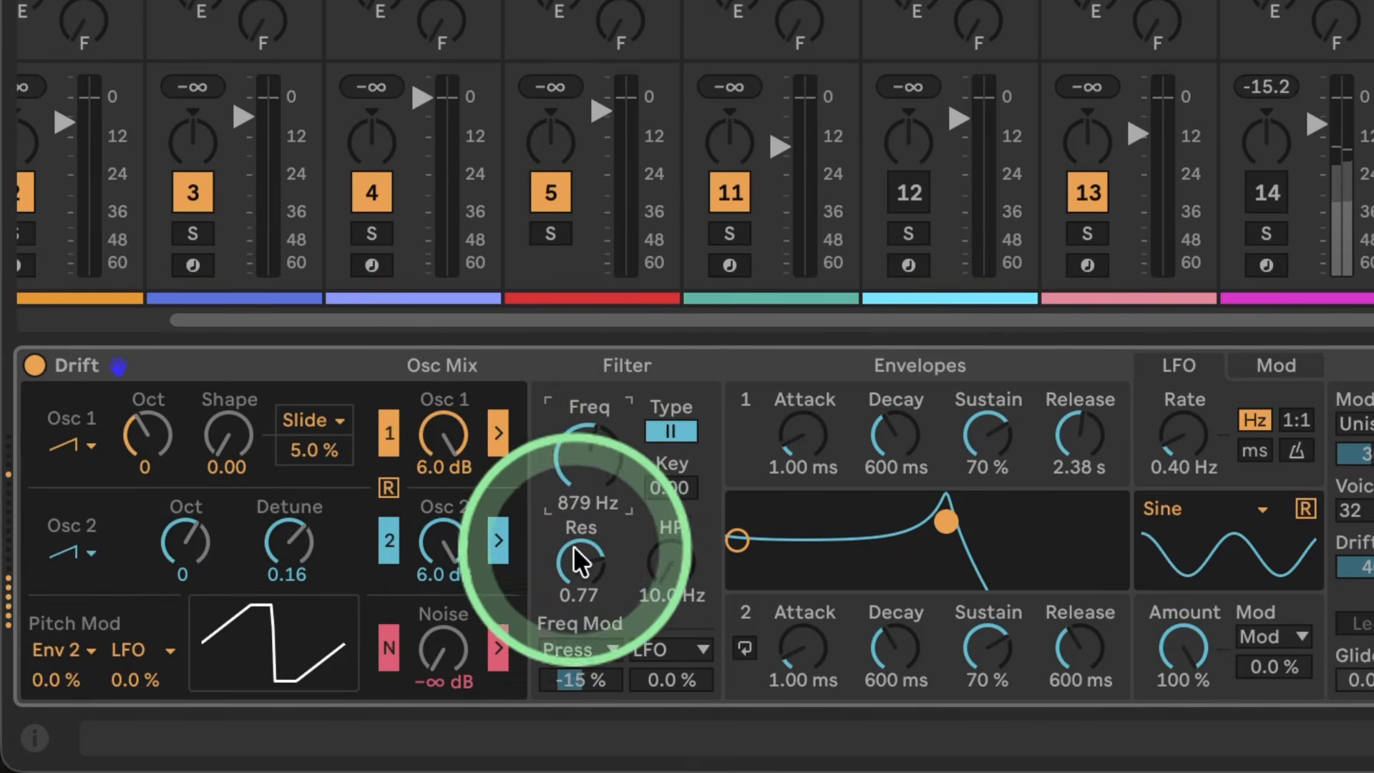
drag(580, 561, 579, 544)
mouse_move(681, 568)
mouse_down()
mouse_move(684, 551)
mouse_move(668, 559)
mouse_move(667, 586)
mouse_move(667, 556)
mouse_up()
click(755, 576)
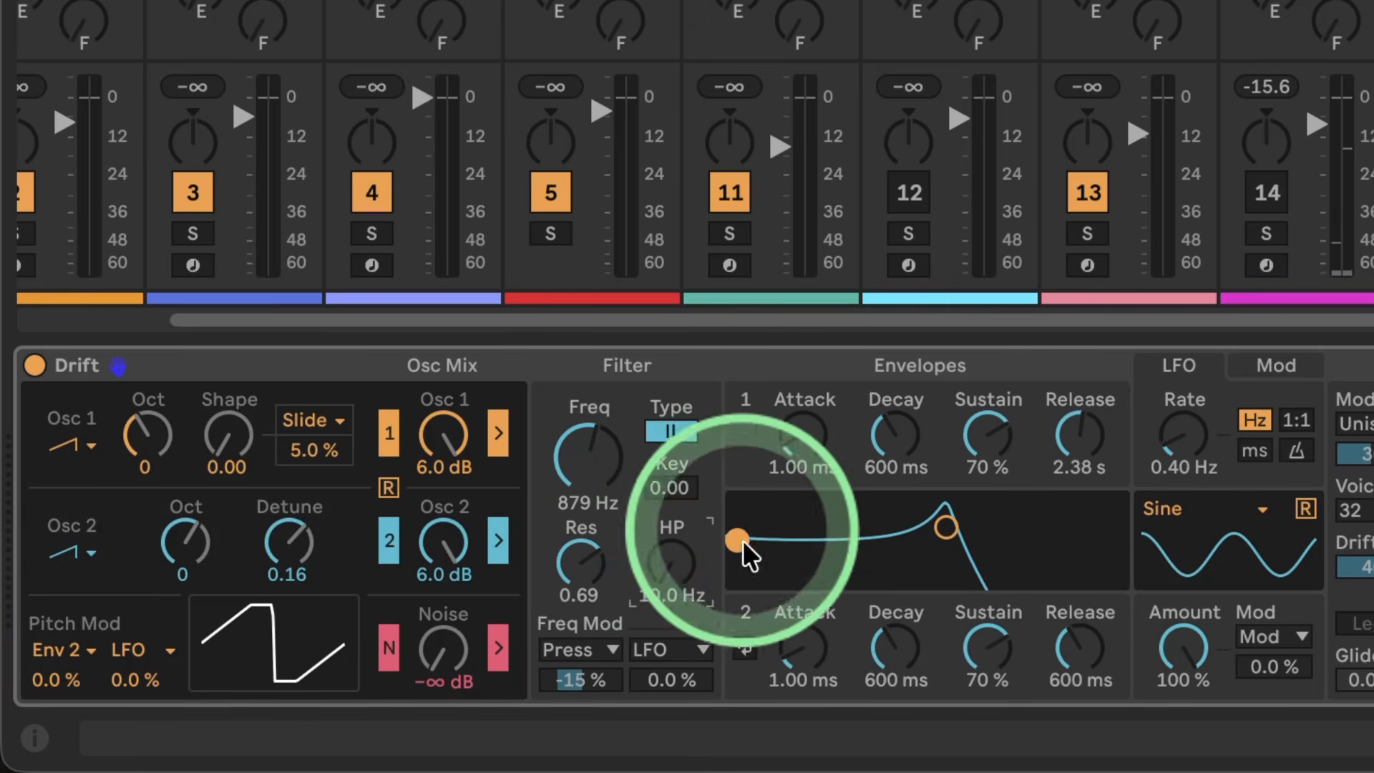
mouse_move(673, 569)
mouse_down()
mouse_move(672, 556)
mouse_move(673, 576)
mouse_up()
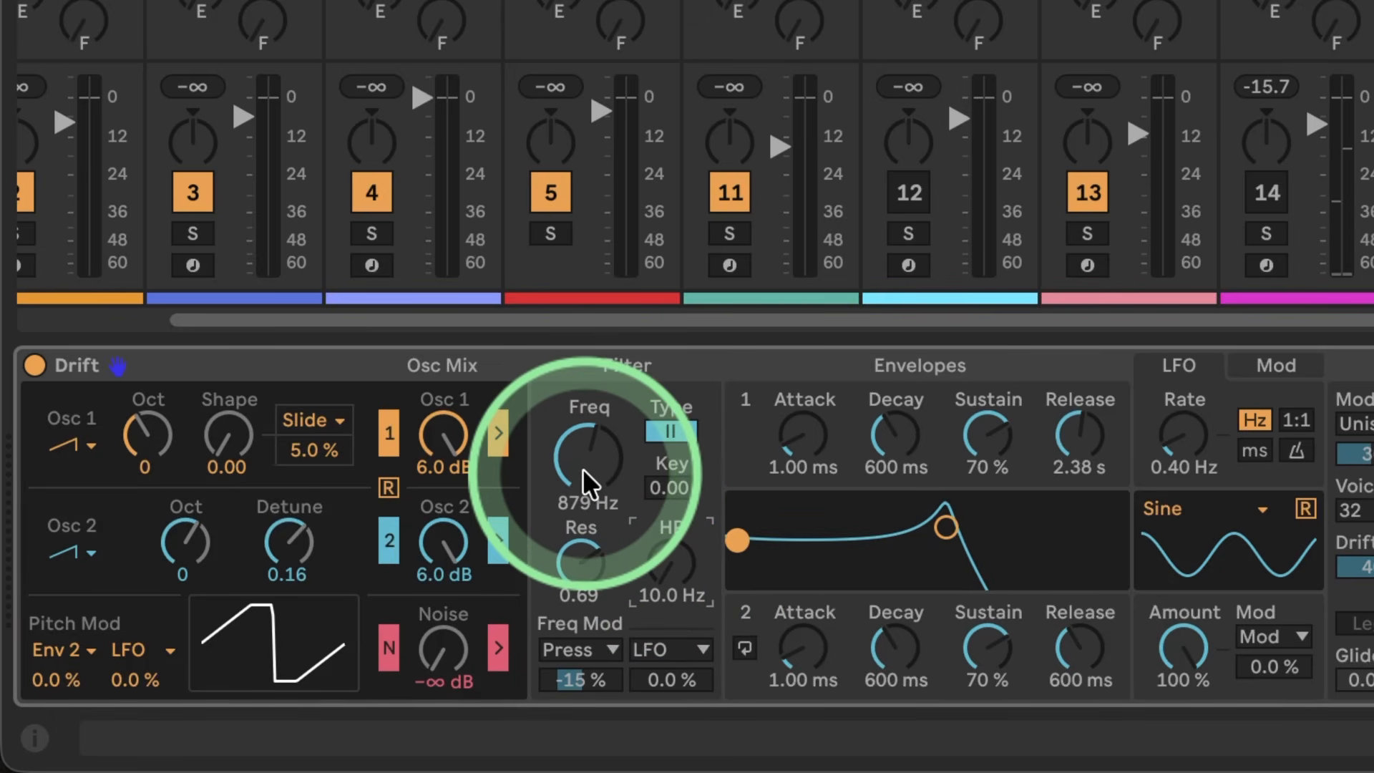
click(584, 462)
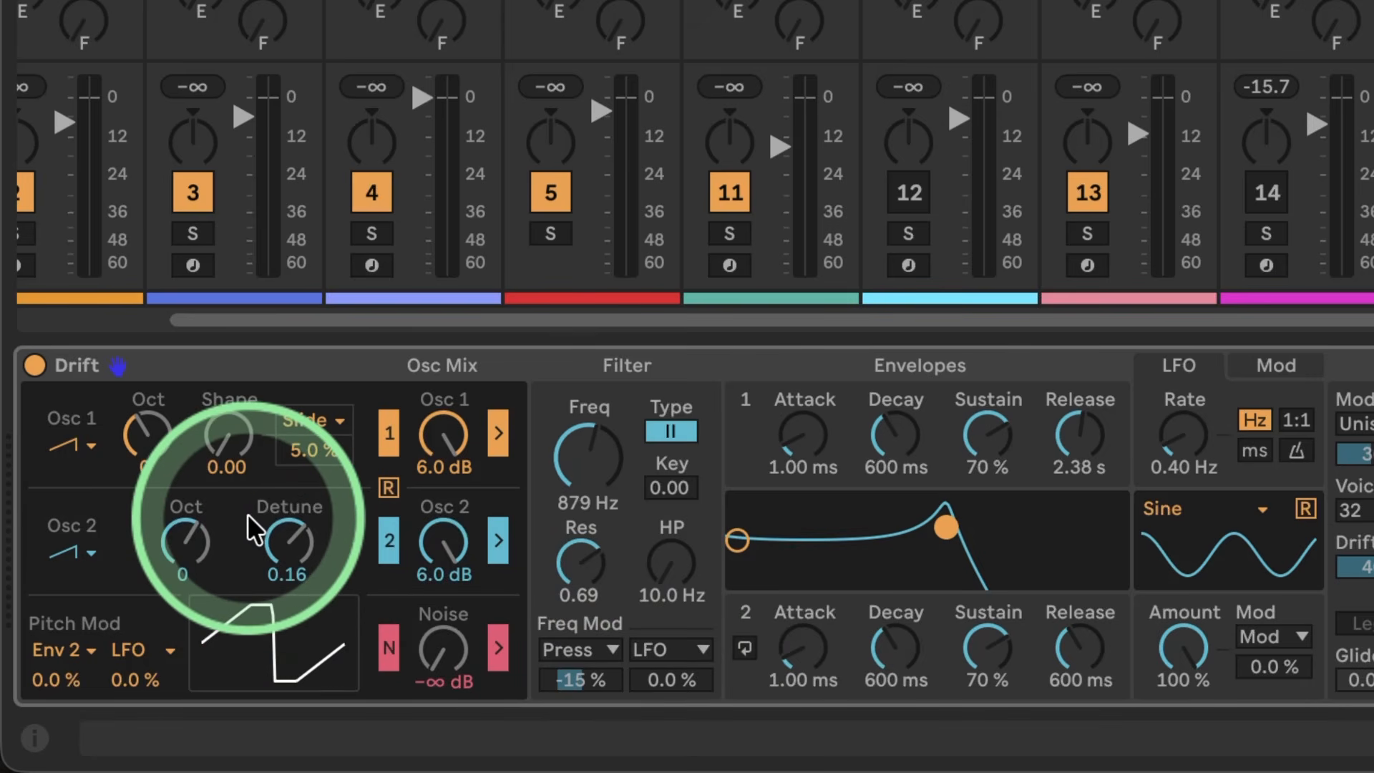
Step: Enable oscillator retrigger and open the filter frequency to 20.0 kHz
click(387, 487)
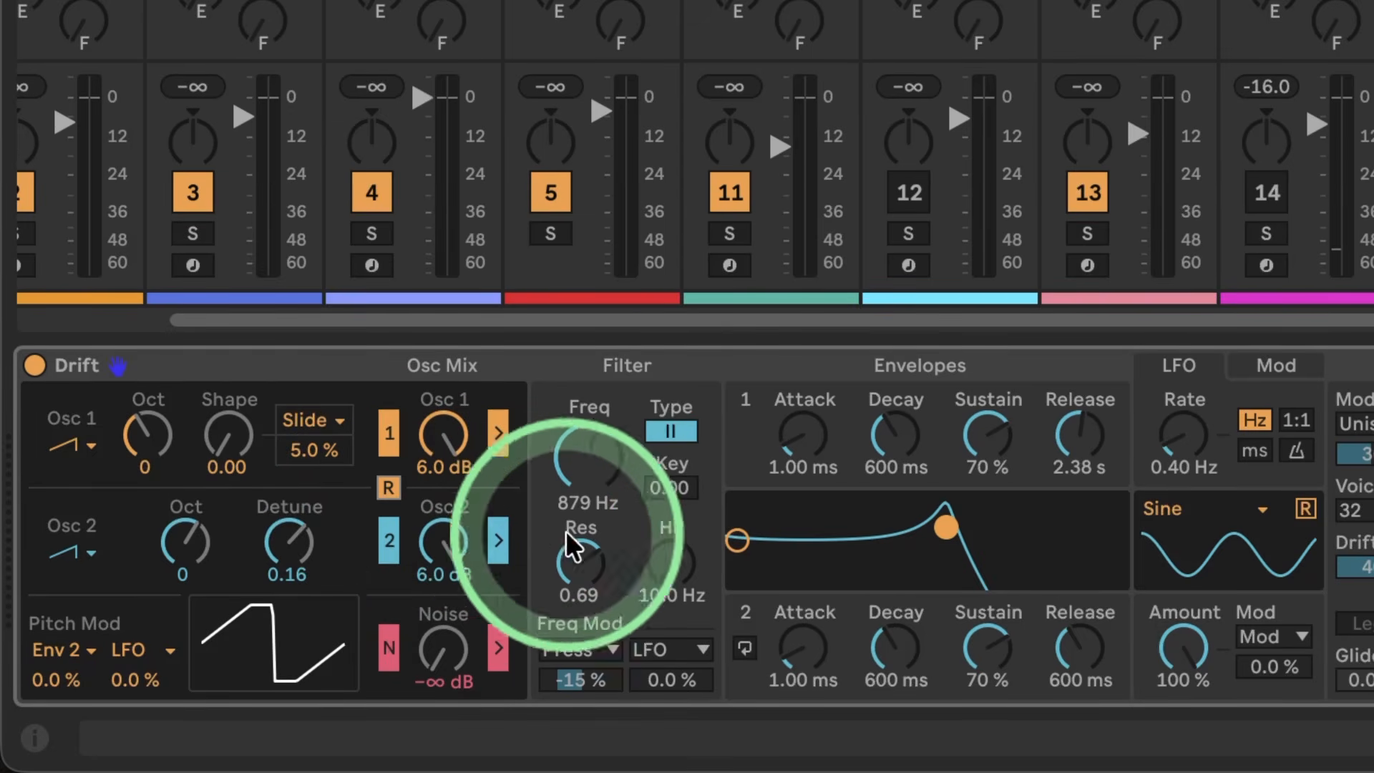
drag(586, 423, 568, 392)
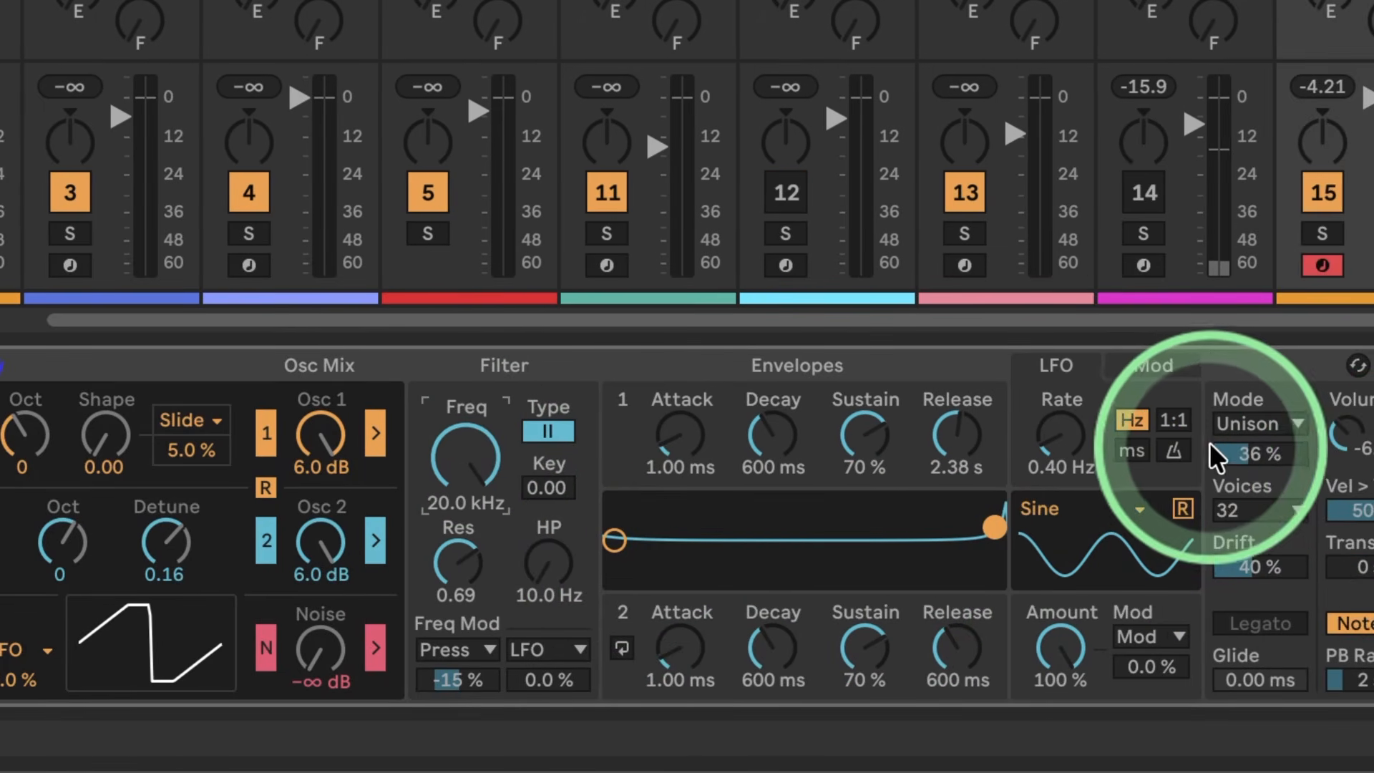
Step: Set the Drift amount to 0.0% and lower the unison strength to 3.9%
drag(1238, 453, 1238, 479)
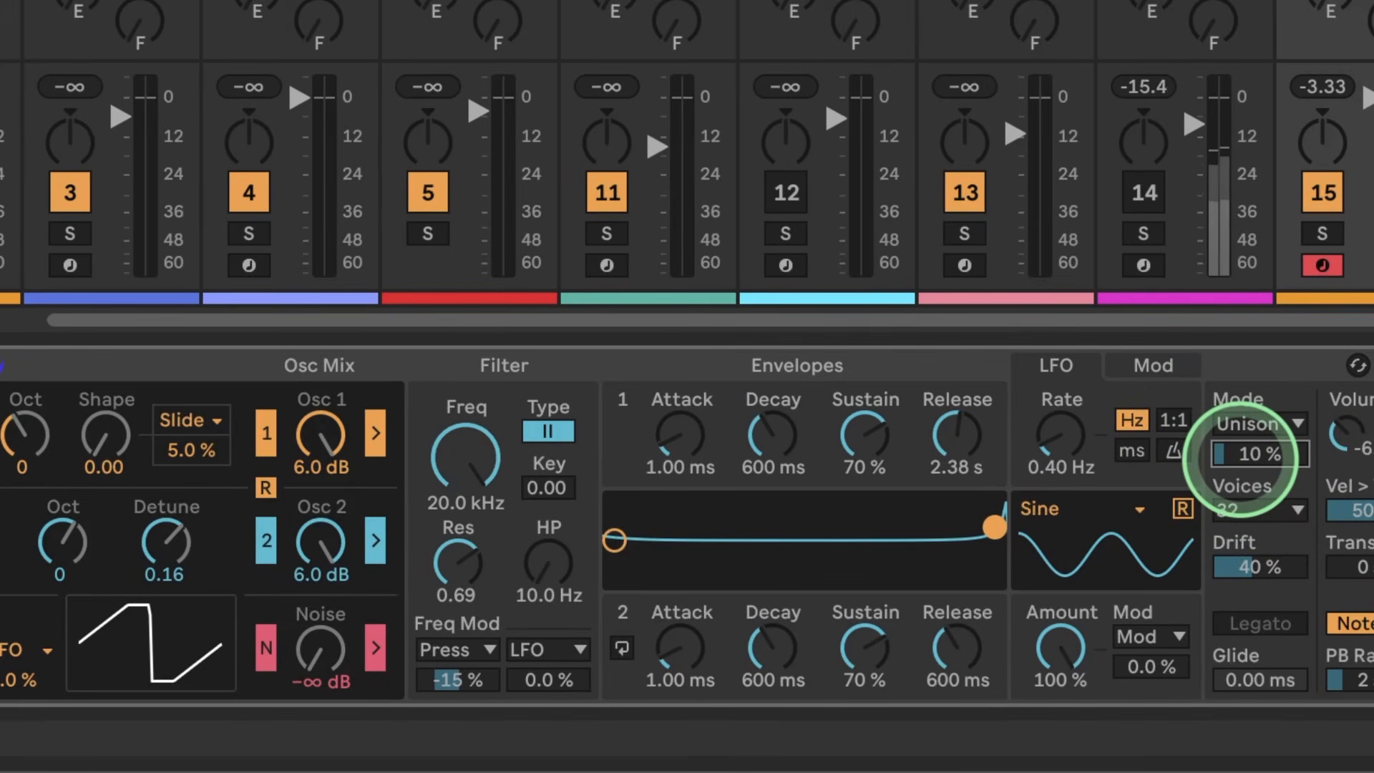
drag(1252, 557, 1251, 608)
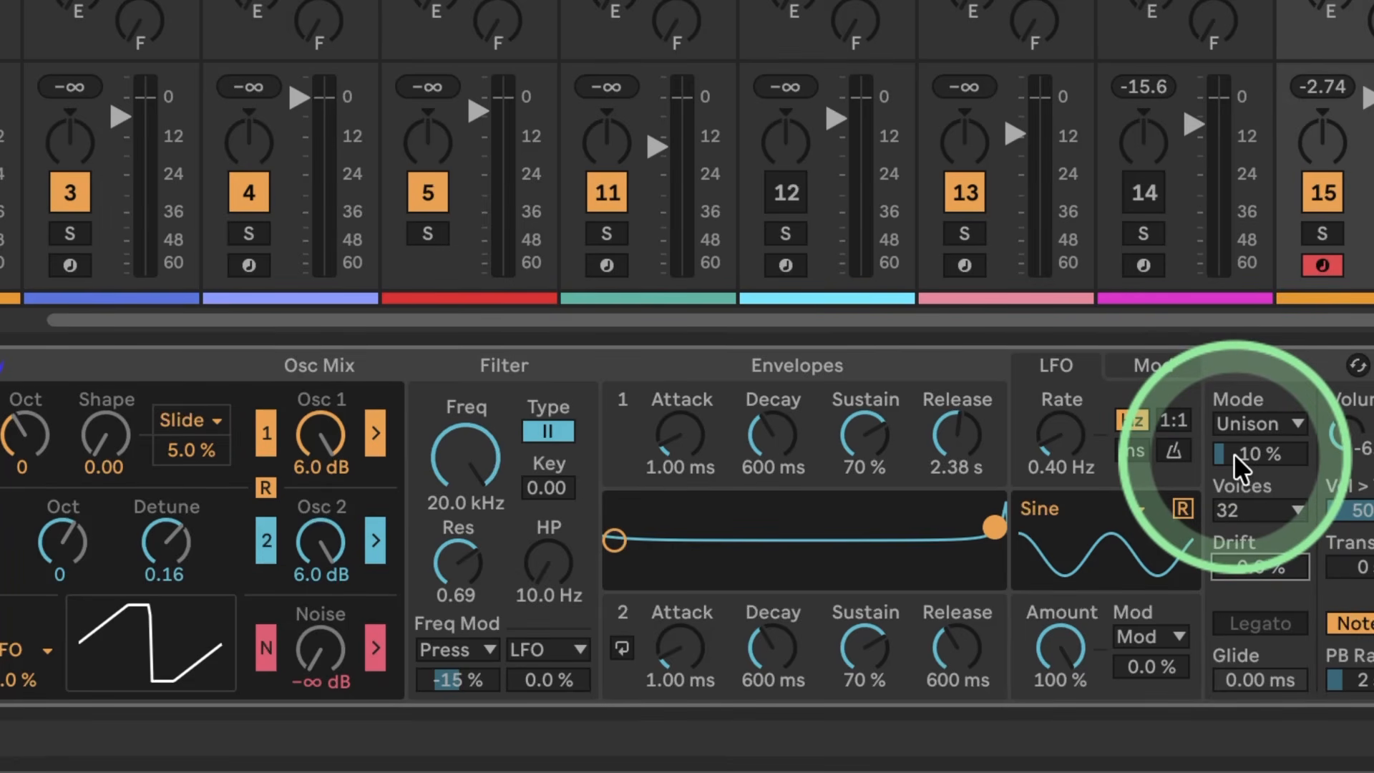
drag(1233, 453, 1233, 475)
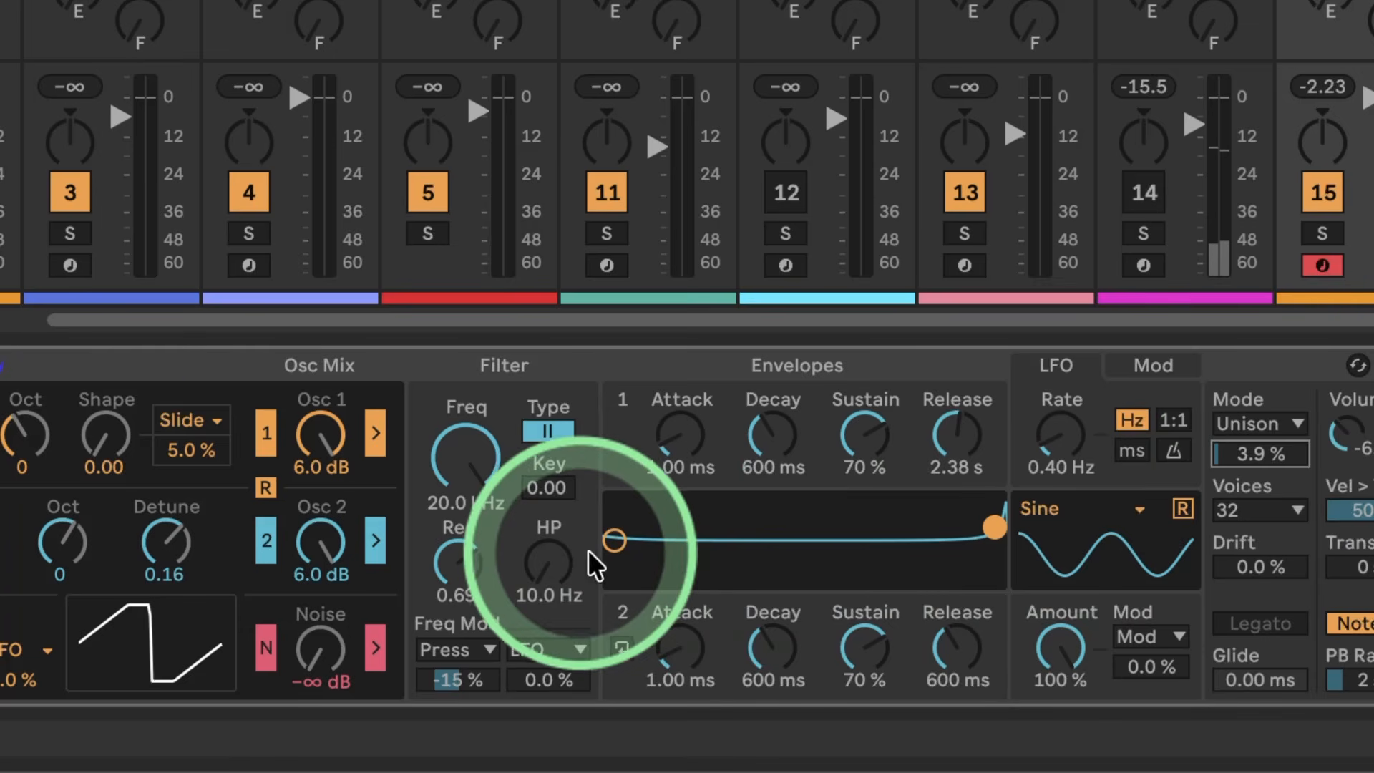
Step: Drop the octave of both Osc 1 and Osc 2 to -2
drag(25, 433, 25, 447)
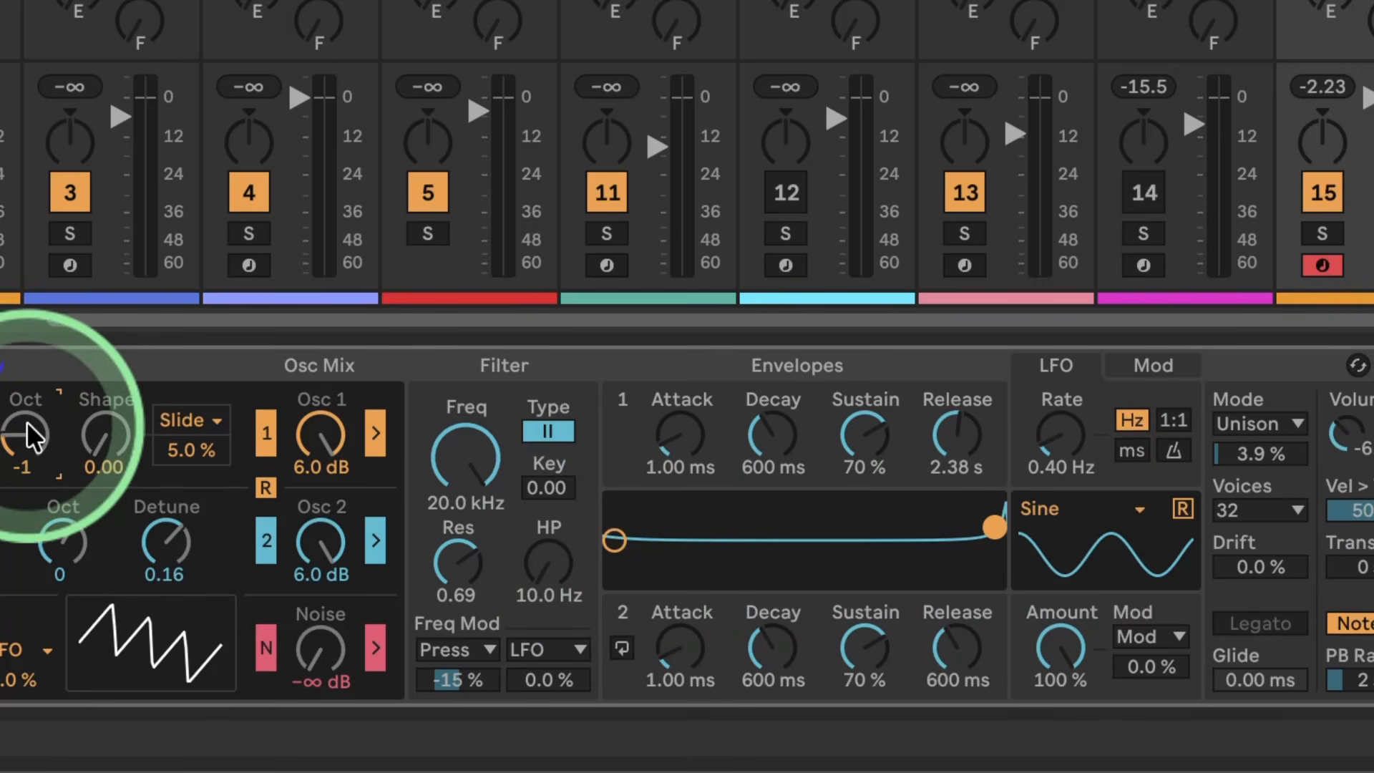
drag(63, 545, 67, 557)
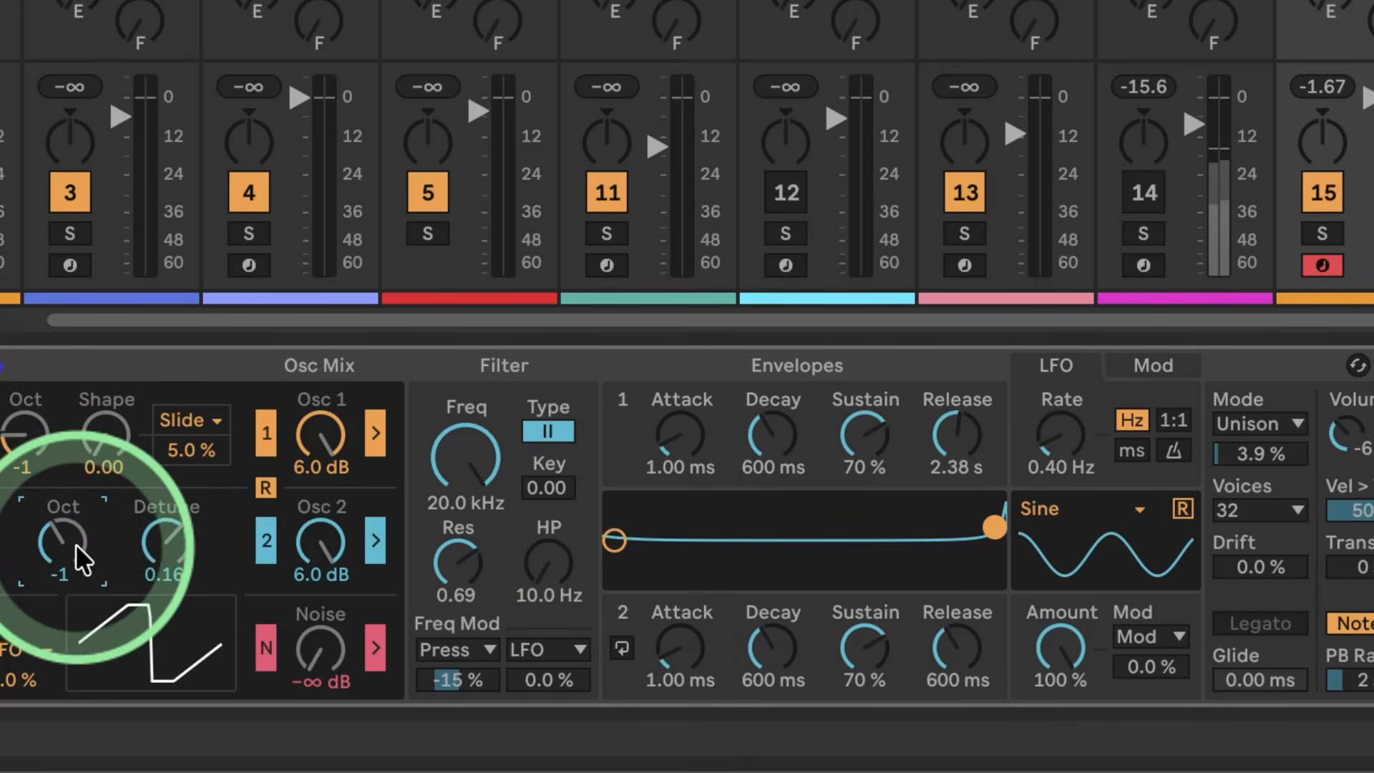
drag(24, 437, 26, 451)
drag(47, 509, 48, 535)
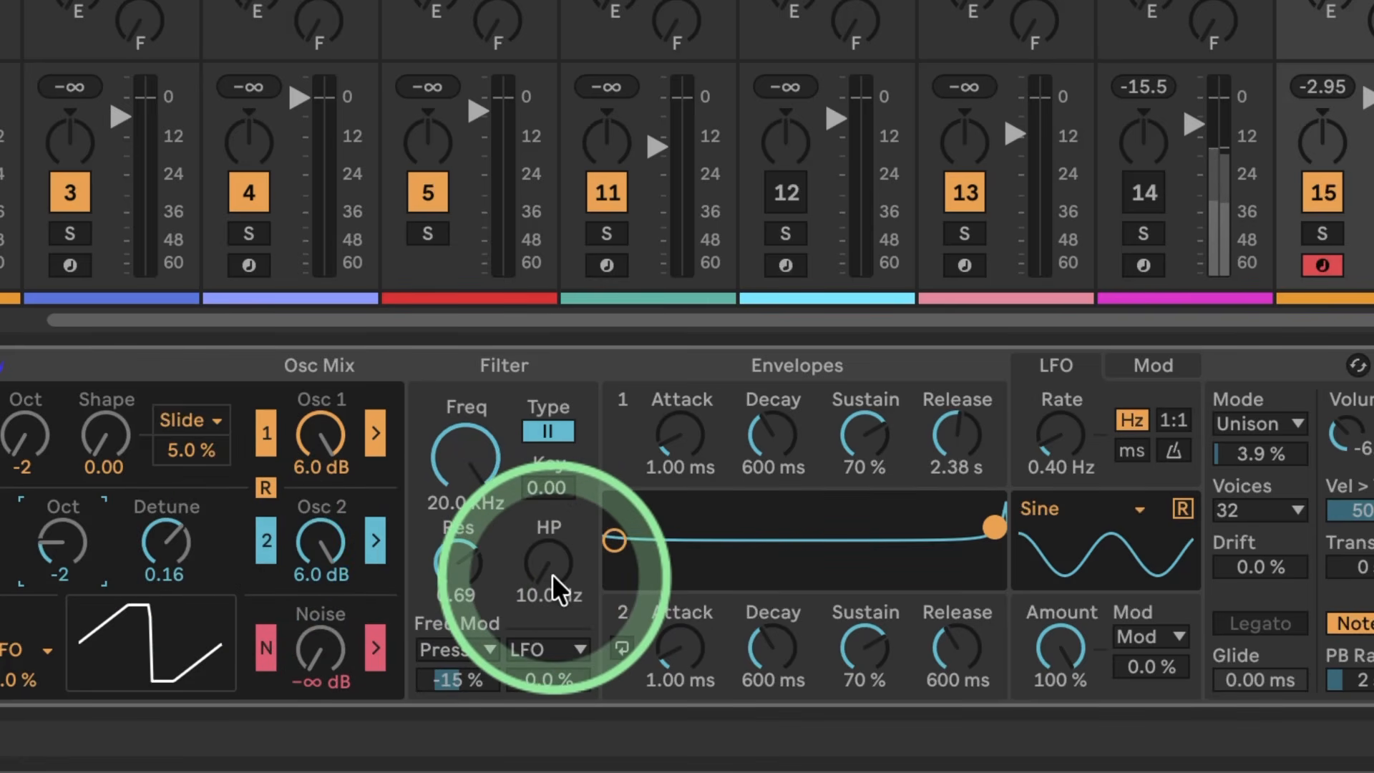
Step: Raise the filter resonance to 1.01 and toggle the oscillator retrigger
mouse_move(460, 565)
mouse_down()
mouse_move(442, 528)
mouse_move(453, 562)
mouse_up()
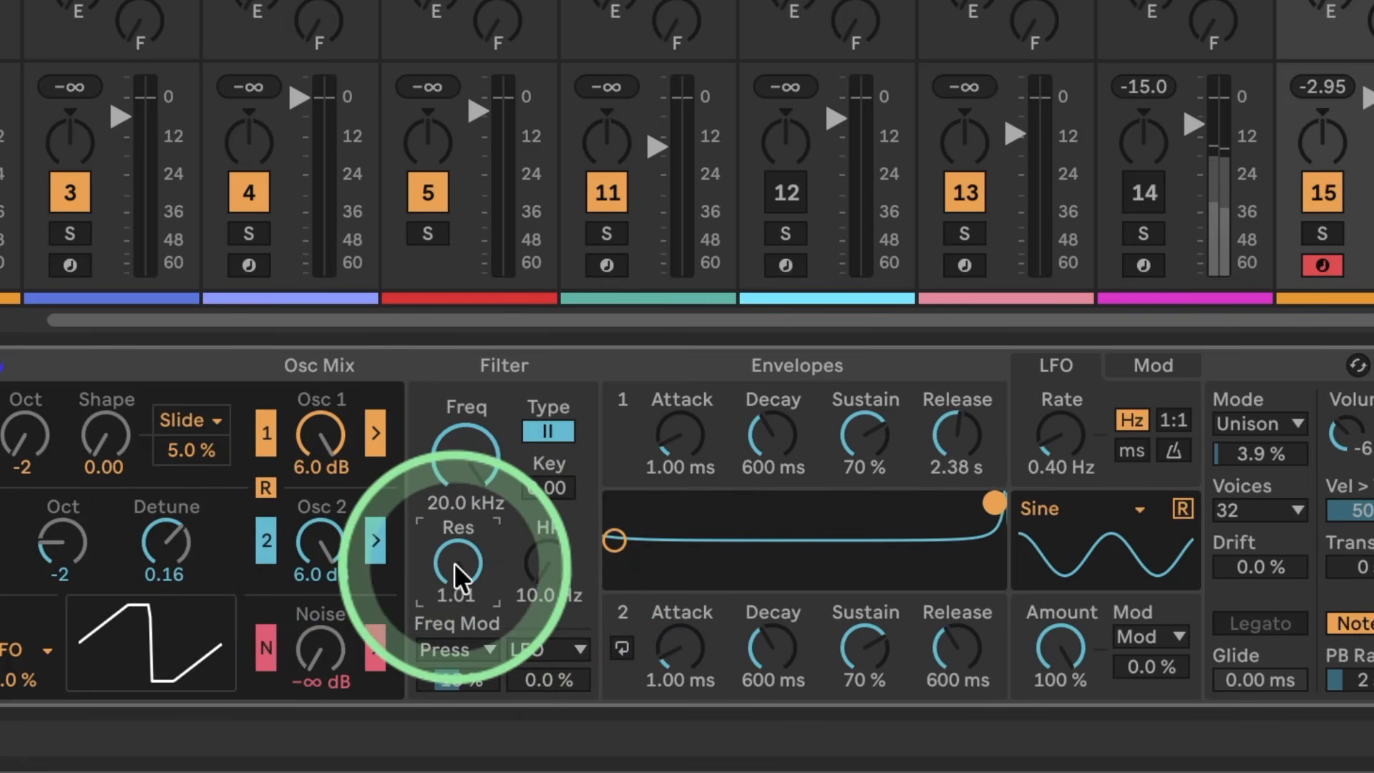
click(259, 484)
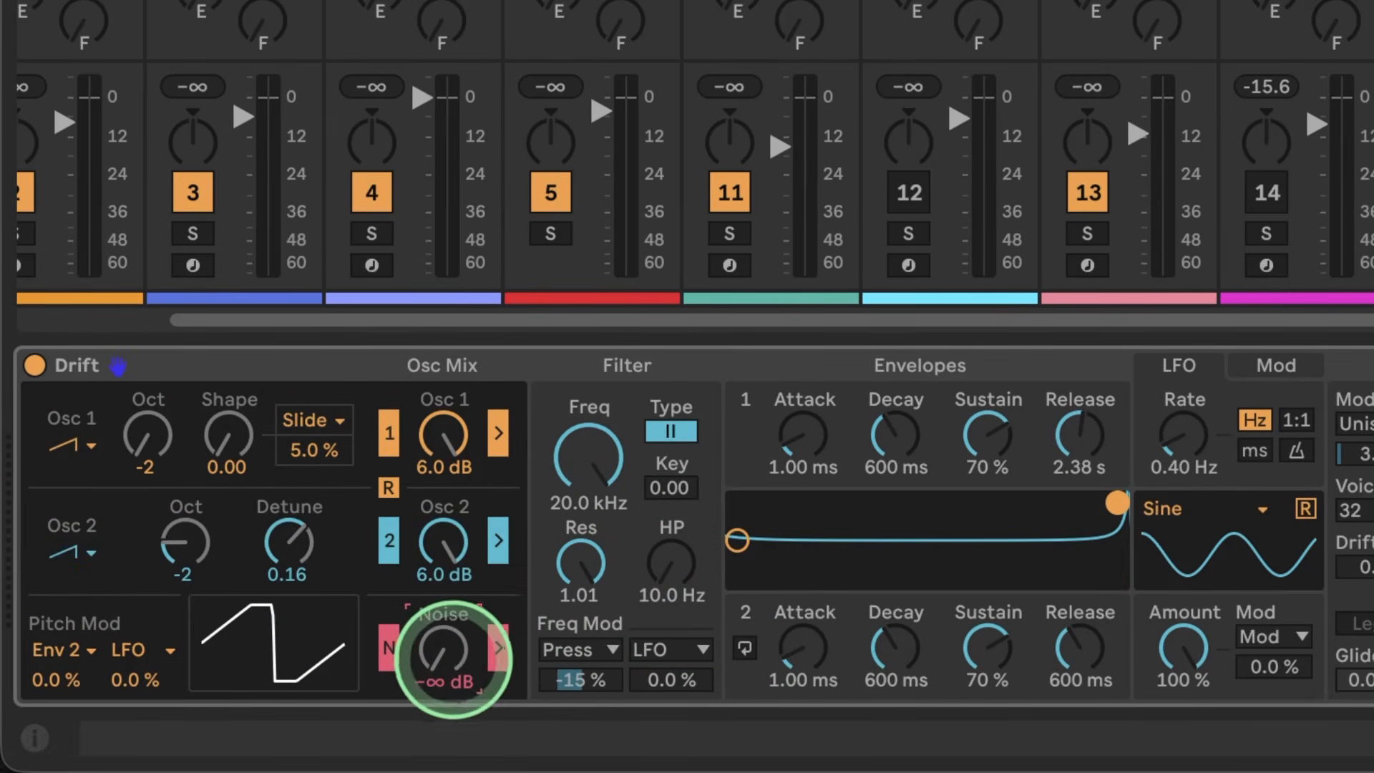
Step: Bring the noise level up to -6.3 dB and take Osc 1 and Osc 2 out of the filter
drag(454, 659, 439, 654)
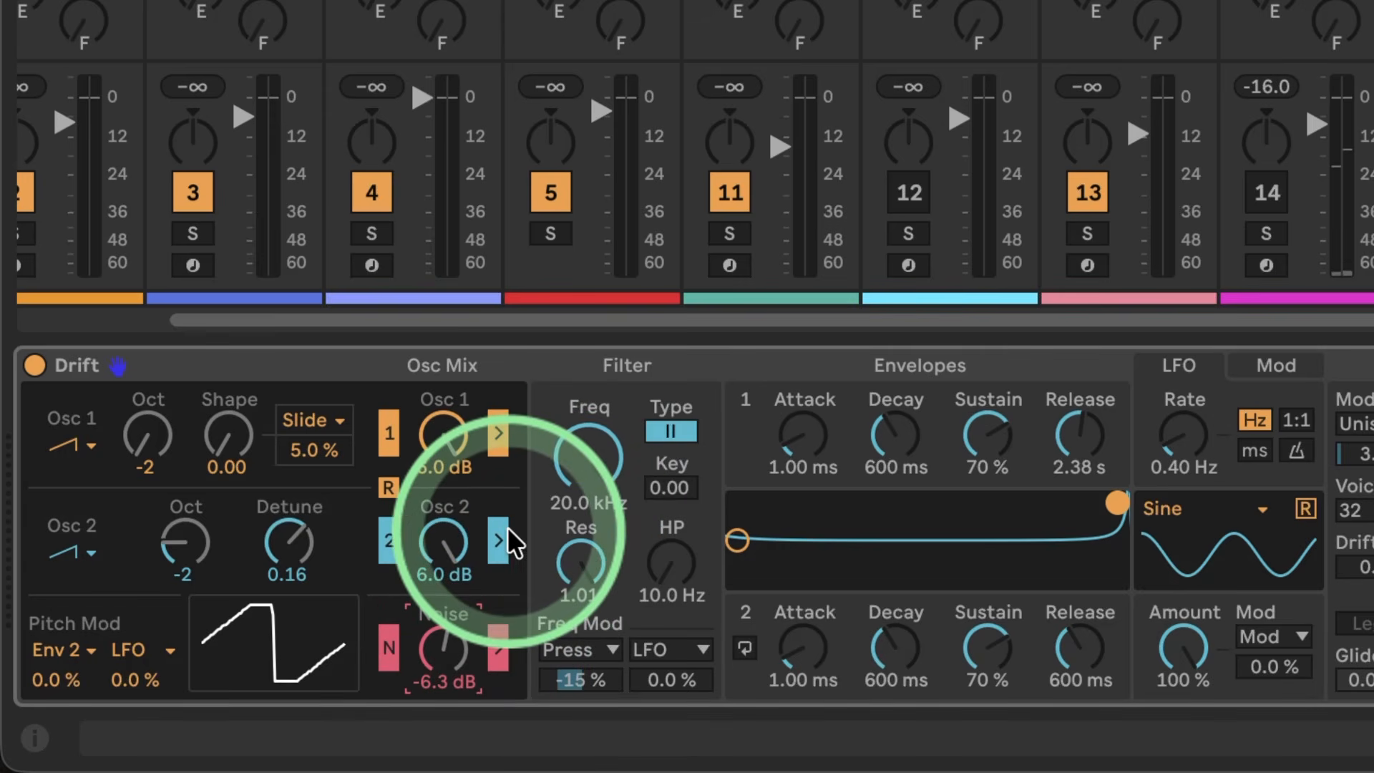
click(498, 542)
click(493, 428)
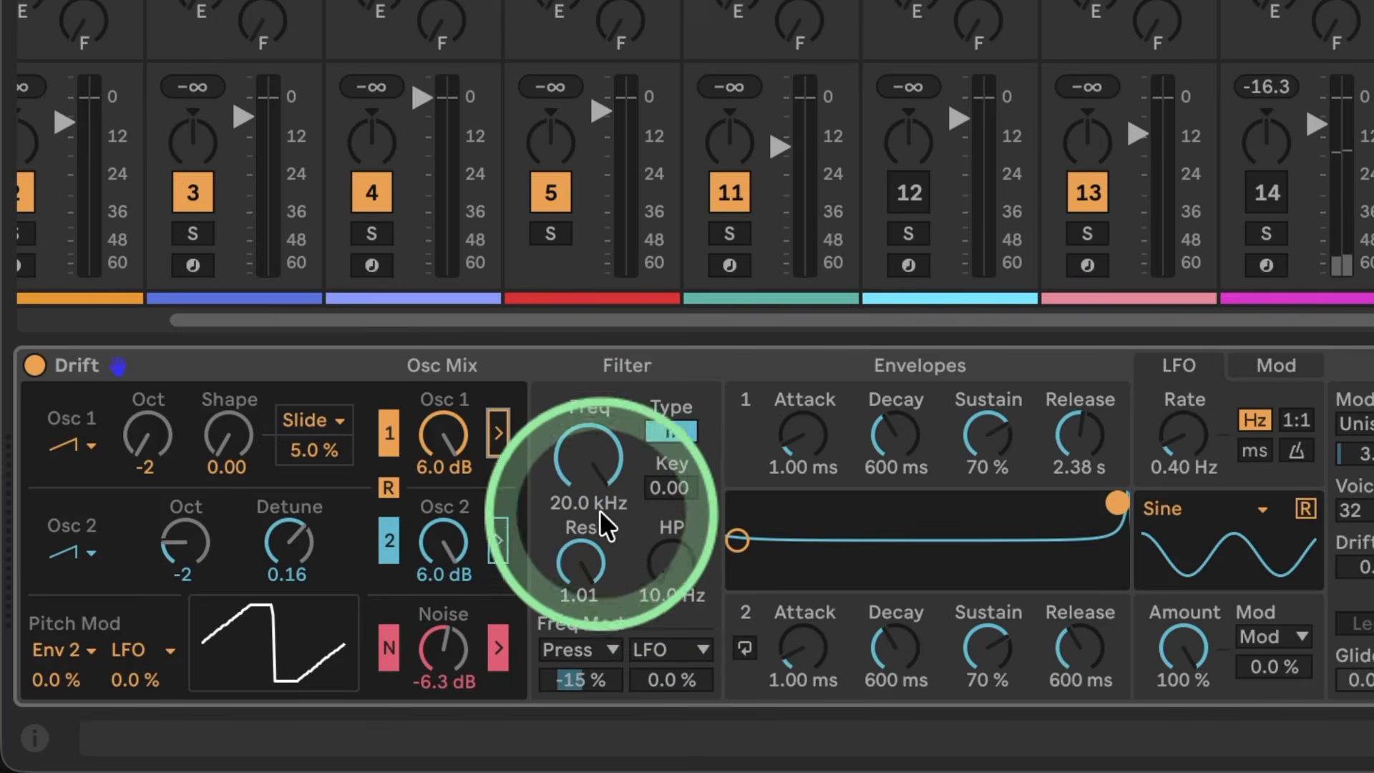
Step: Set the filter key tracking to 1.00, resetting the resonance to 0.00 and raising it back to 1.01
click(581, 559)
key(Delete)
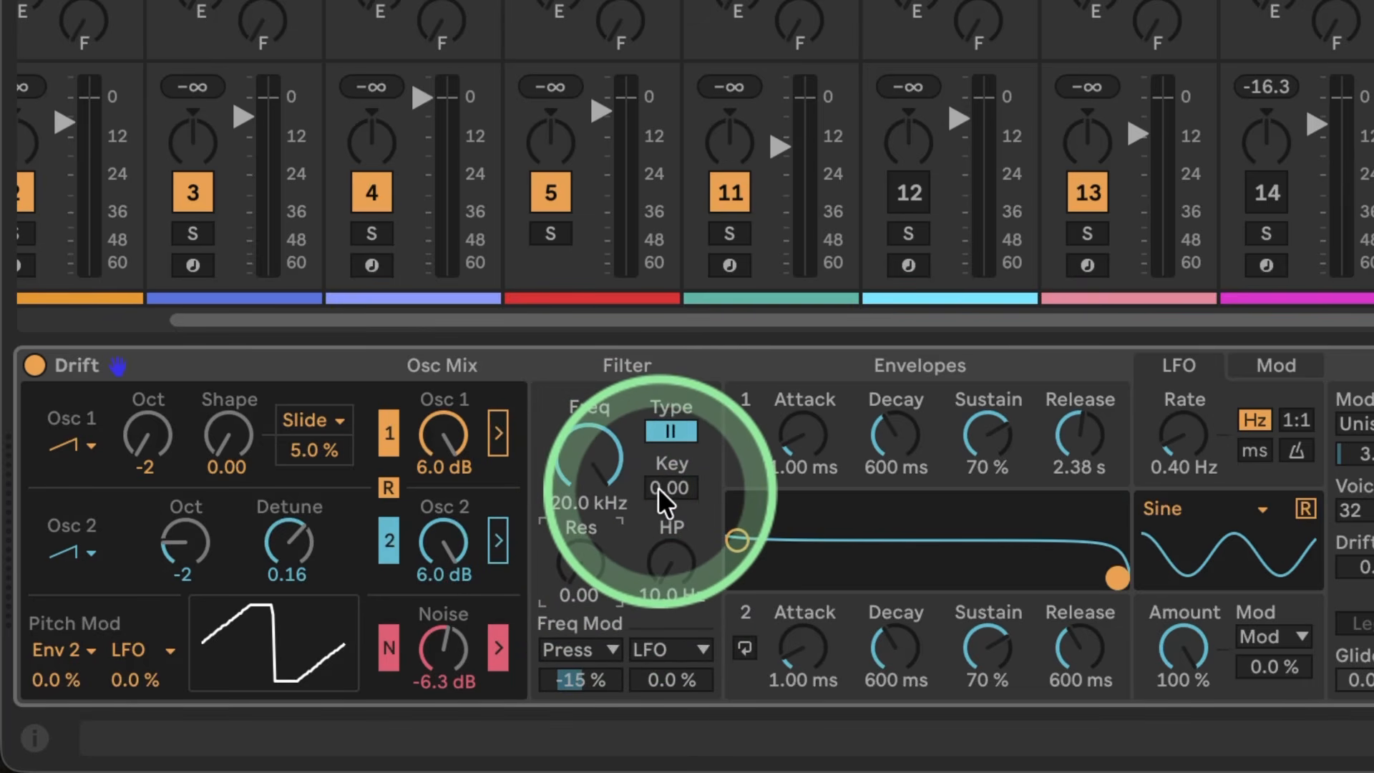
drag(663, 486, 663, 372)
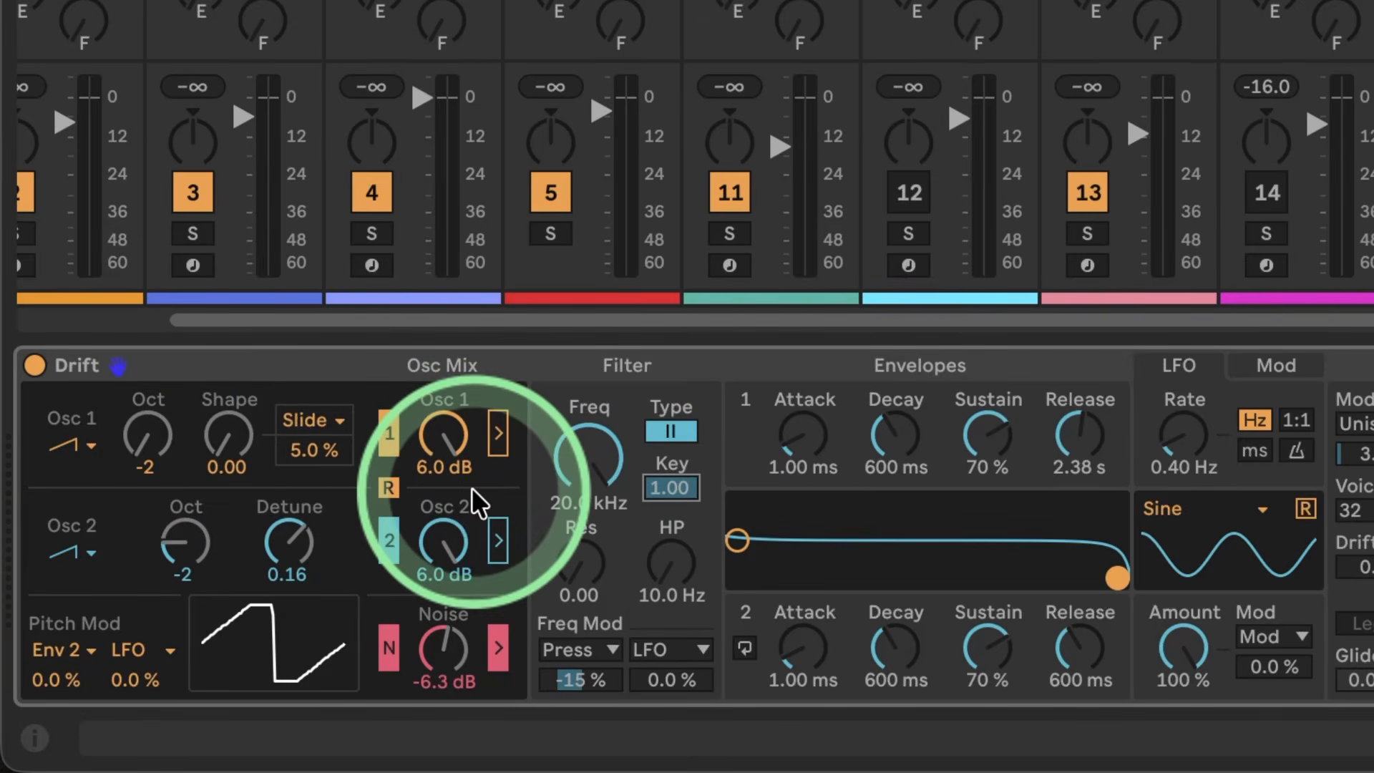
drag(574, 560, 580, 547)
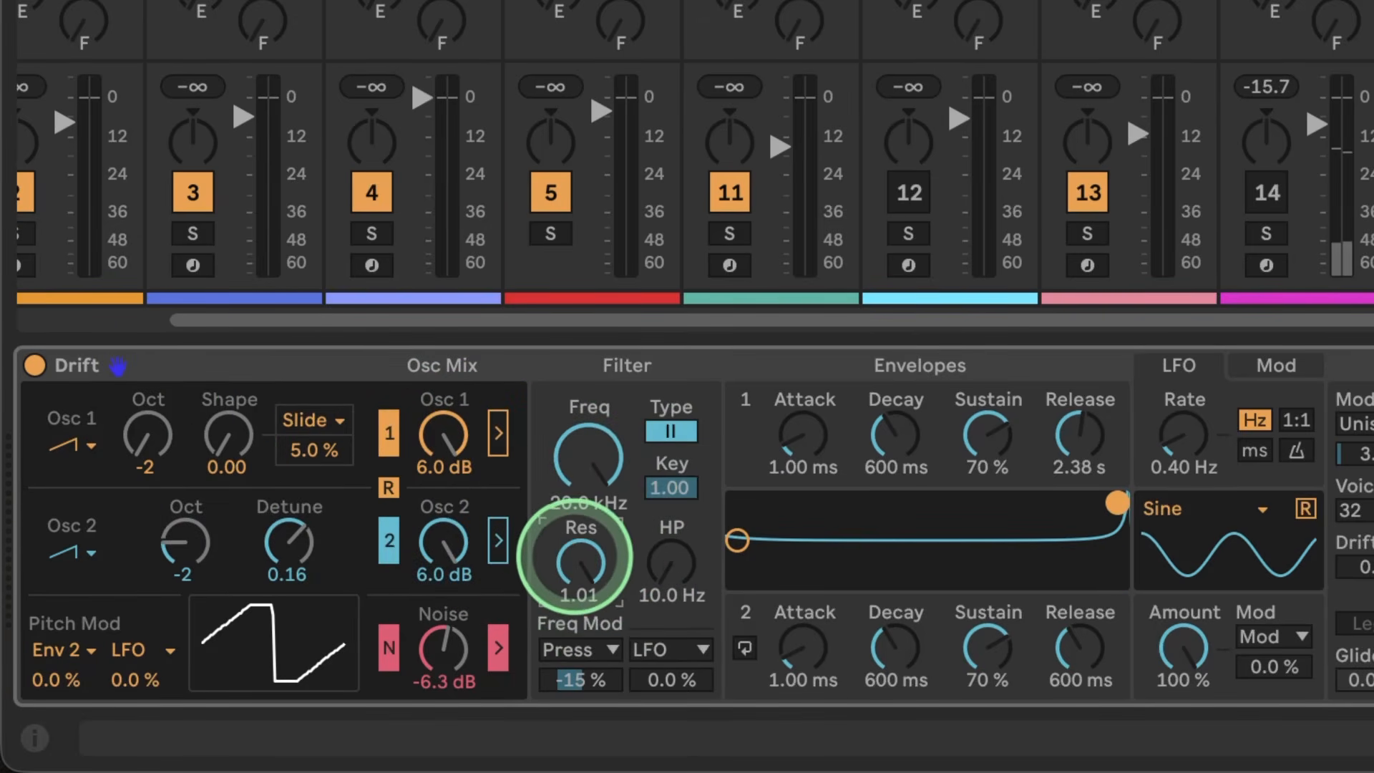
Step: Lower the filter frequency to 981 Hz and compare filter type I before returning to type II
click(671, 430)
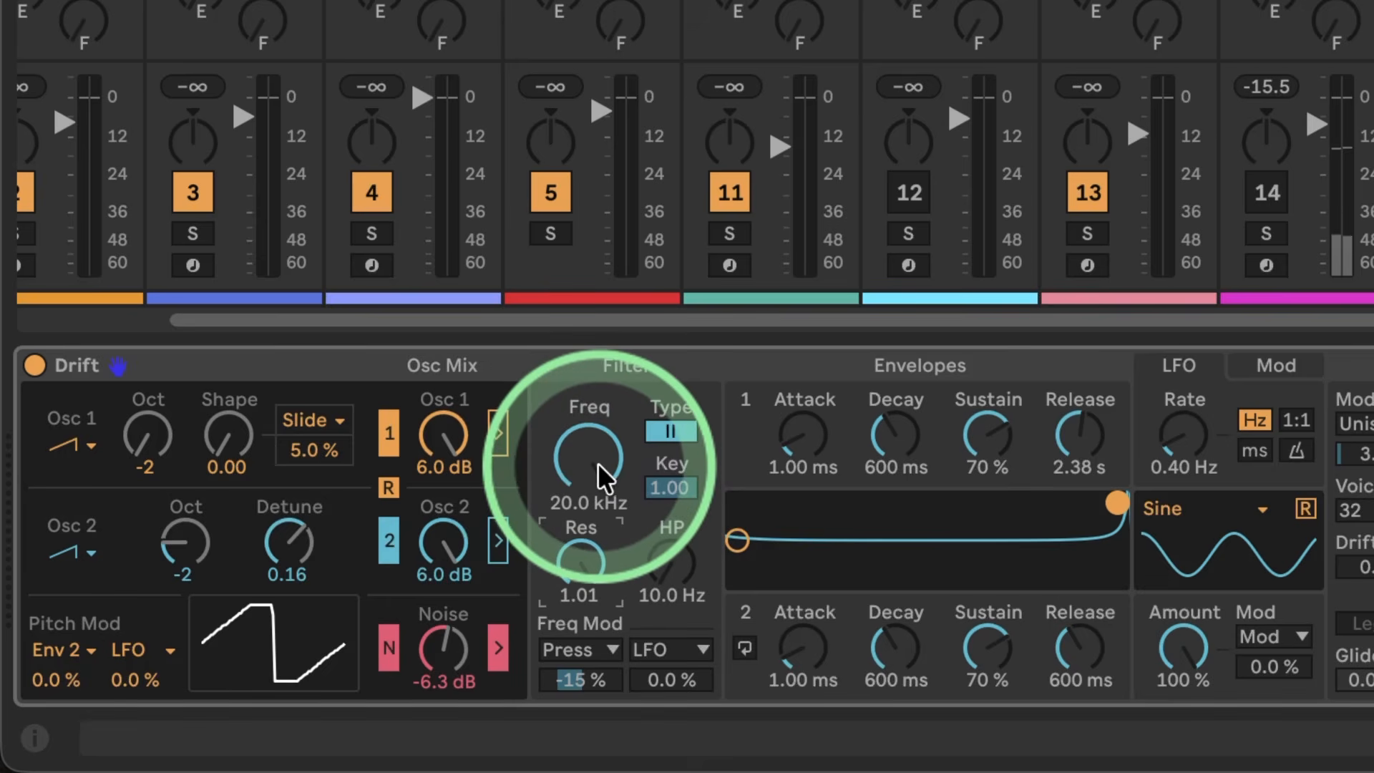
mouse_move(598, 461)
mouse_down()
mouse_move(598, 501)
mouse_move(598, 433)
mouse_move(577, 453)
mouse_up()
click(655, 435)
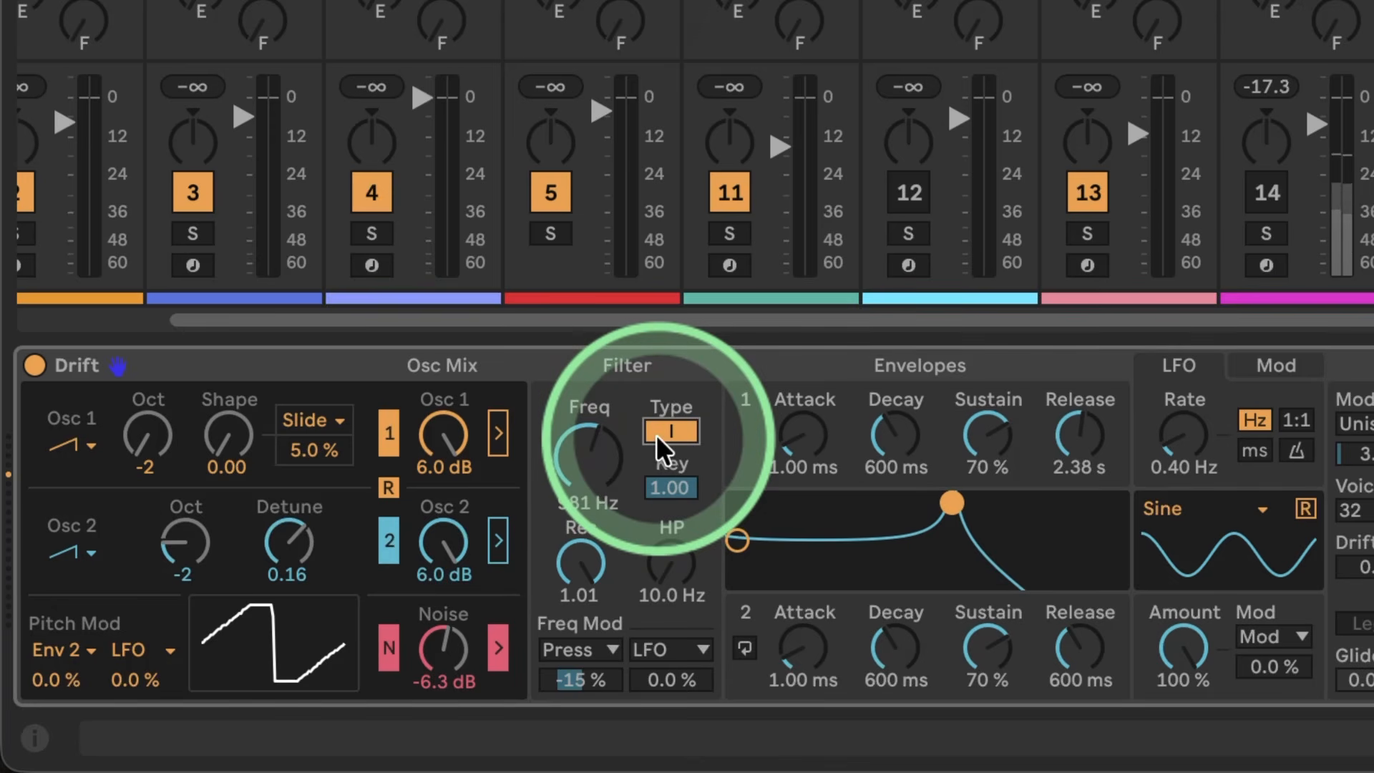
click(656, 435)
Step: Isolate the noise by raising it to 6.0 dB, lowering Osc 2 to -45 dB and silencing Osc 1
drag(449, 646, 443, 616)
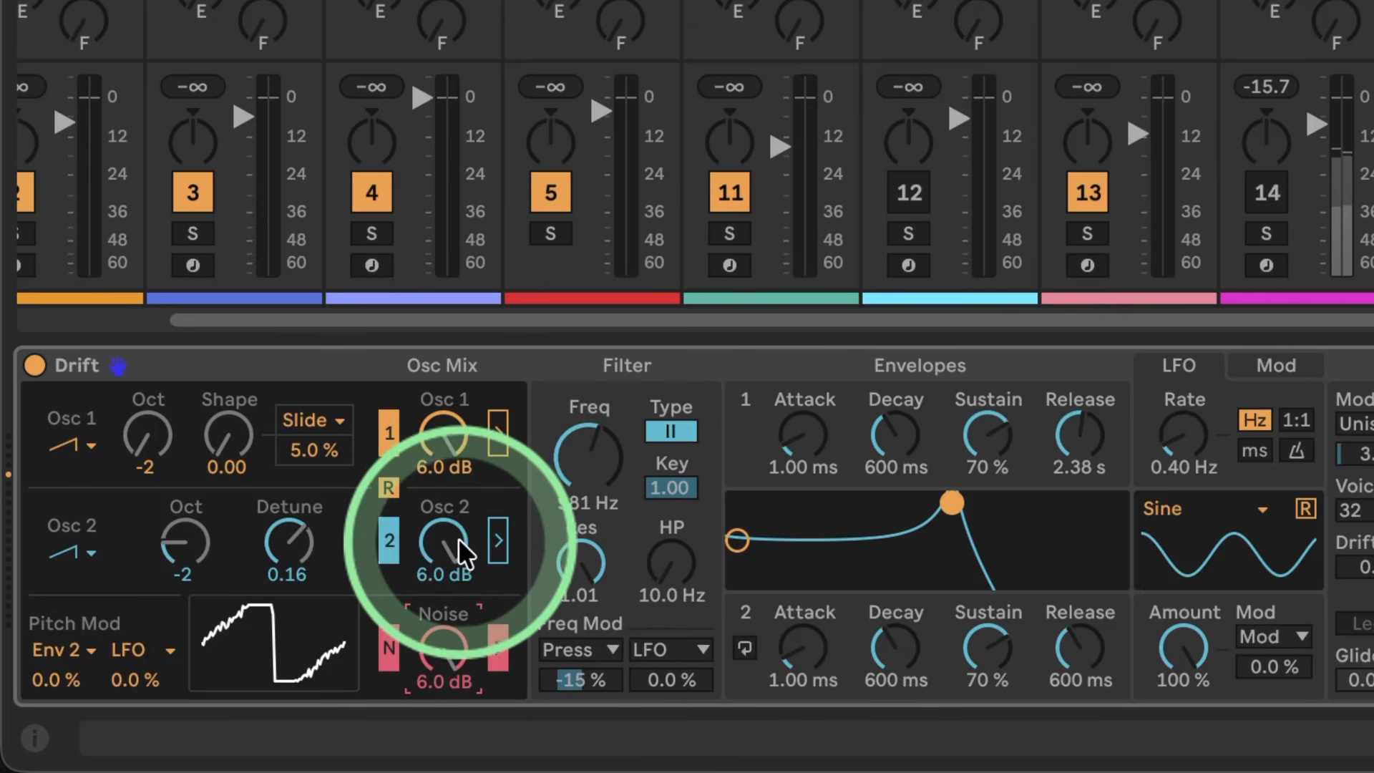
drag(449, 535, 449, 594)
drag(452, 423, 453, 501)
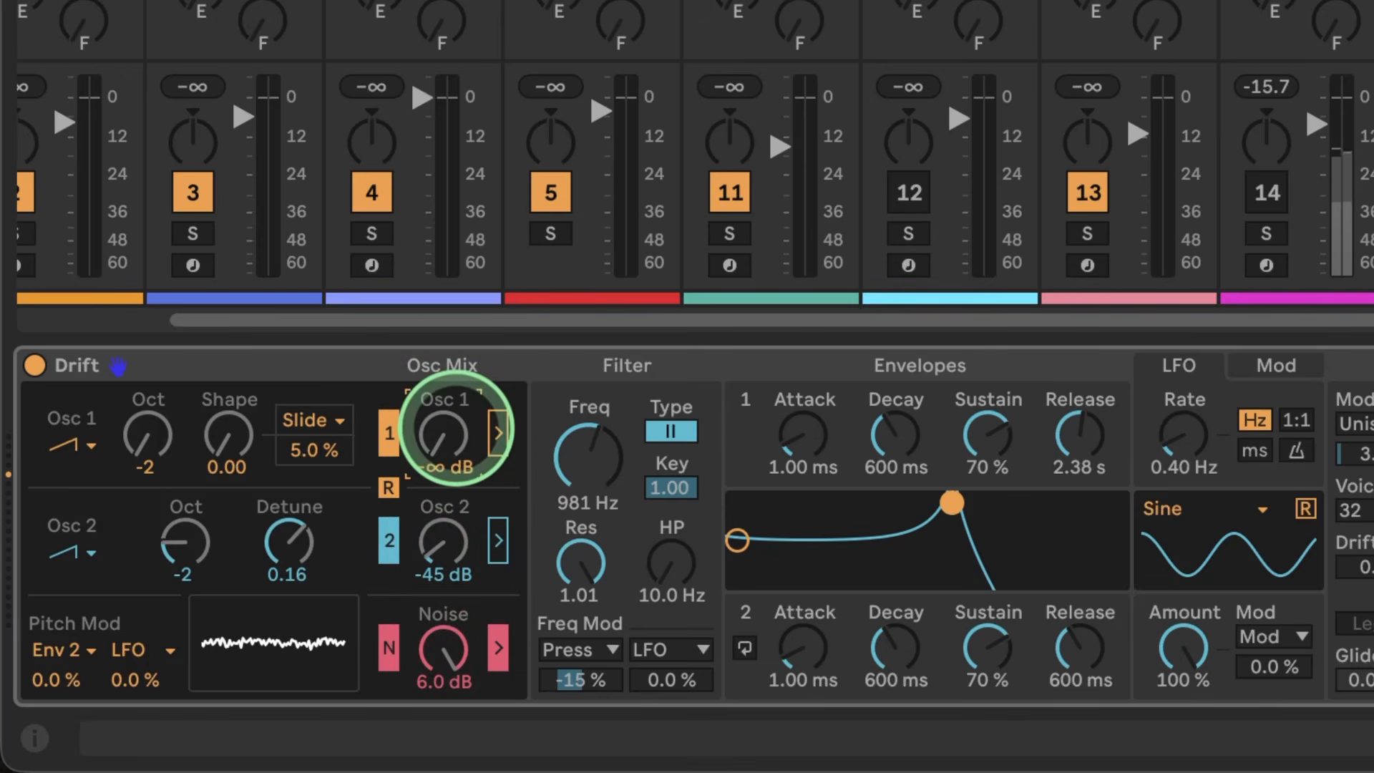
Step: Raise Osc 1 to 5.1 dB and Osc 2 to 0.5 dB, and set the Osc 2 detune to 0.19
drag(458, 432, 458, 372)
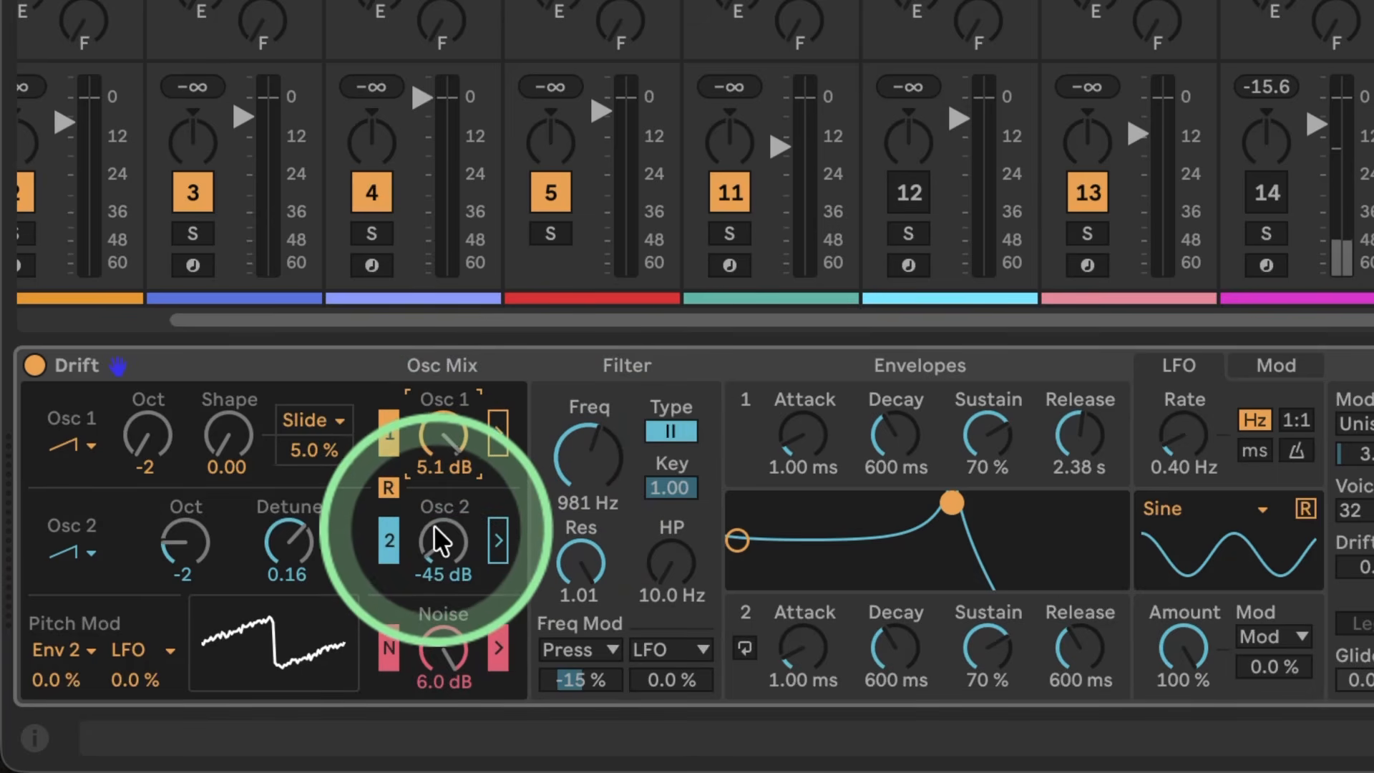
drag(443, 560, 438, 530)
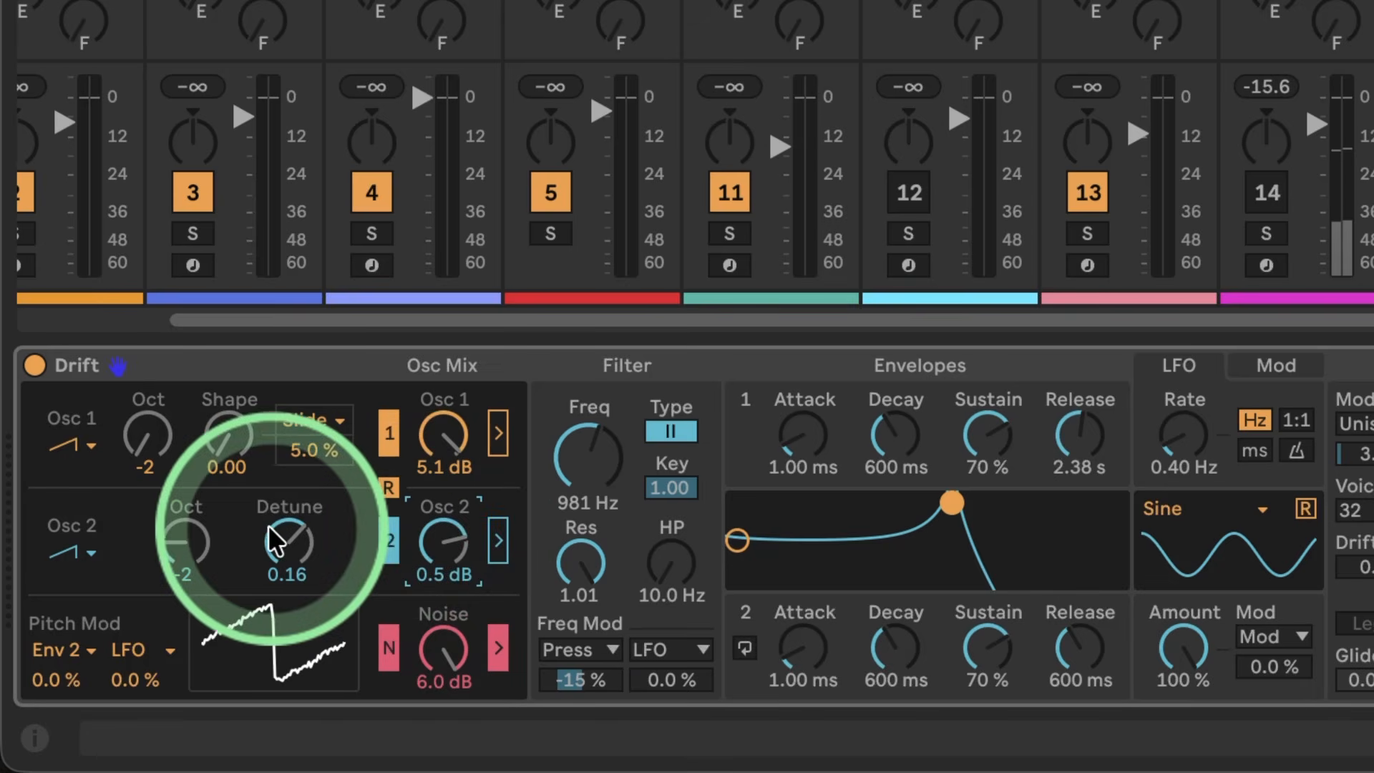
drag(281, 543, 280, 535)
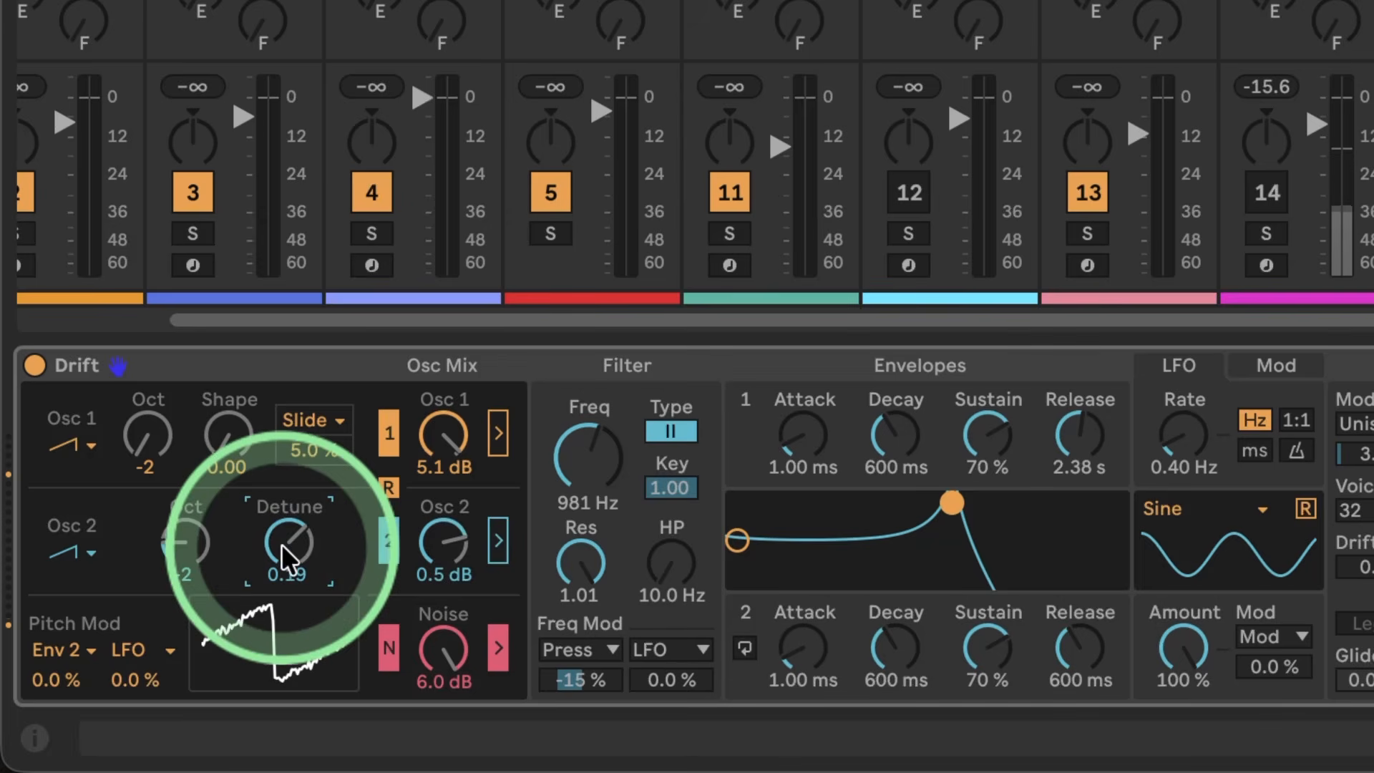
Step: Route Osc 1 and Osc 2 through the filter, and take the noise out of it with its level fully down
click(582, 538)
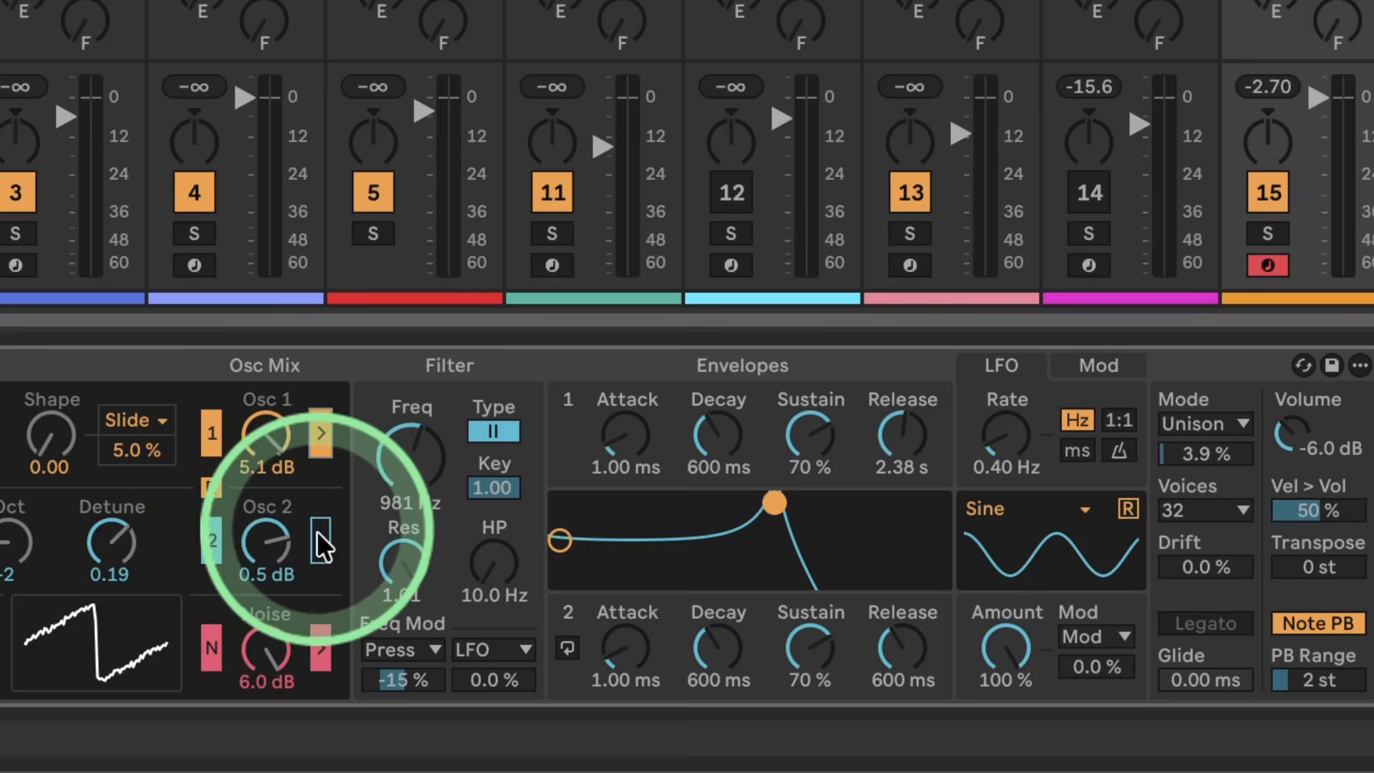
click(319, 638)
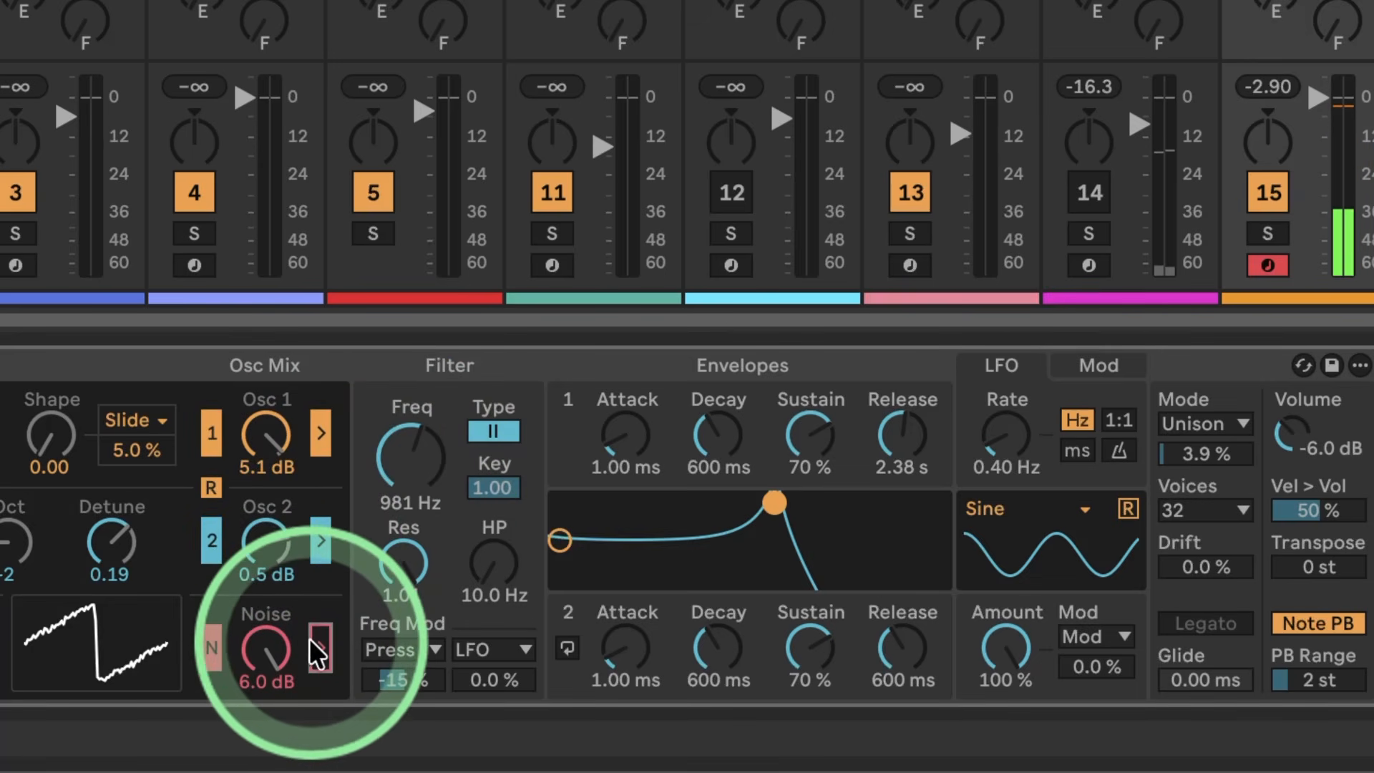
drag(264, 640, 264, 687)
Step: Lower the filter frequency to 200 Hz, and route the noise through the filter at 6.0 dB
drag(367, 500, 386, 477)
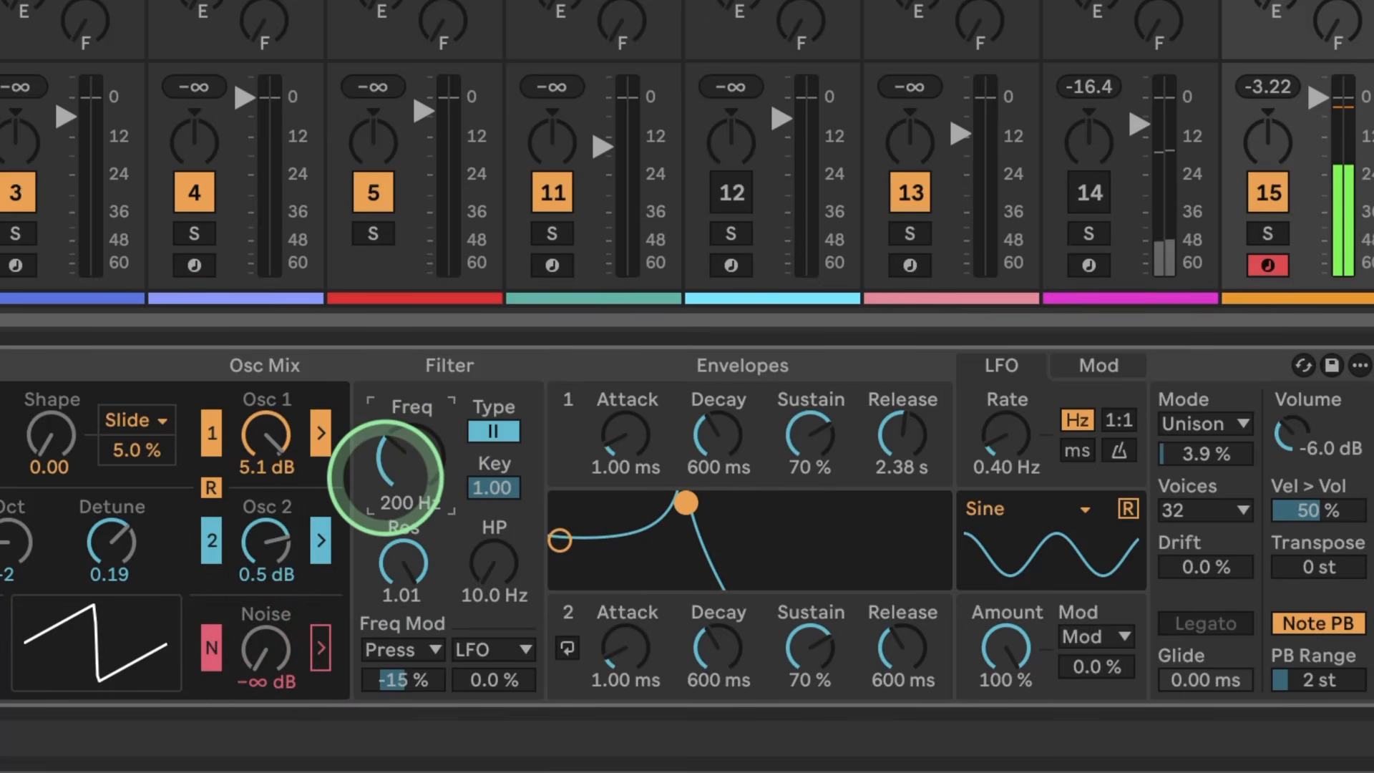
click(322, 636)
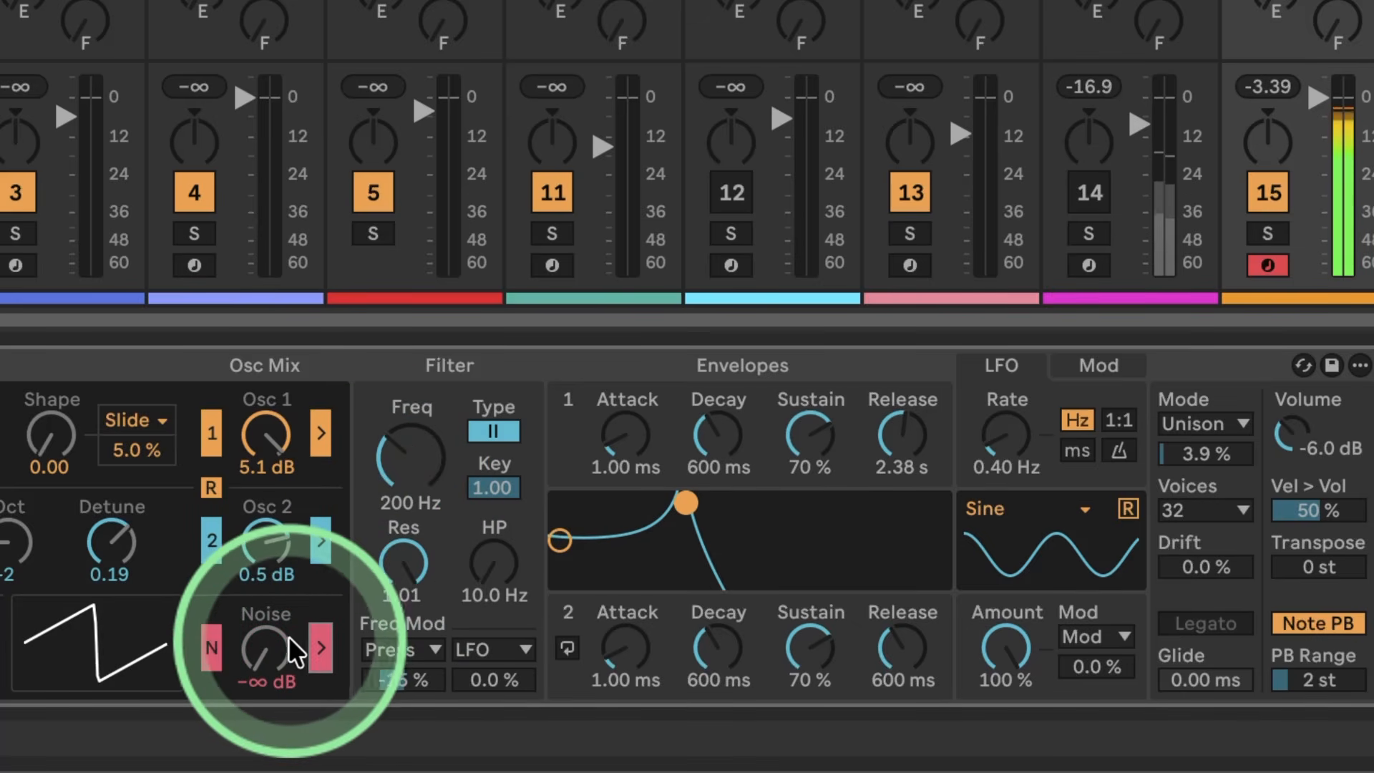
drag(266, 648, 266, 622)
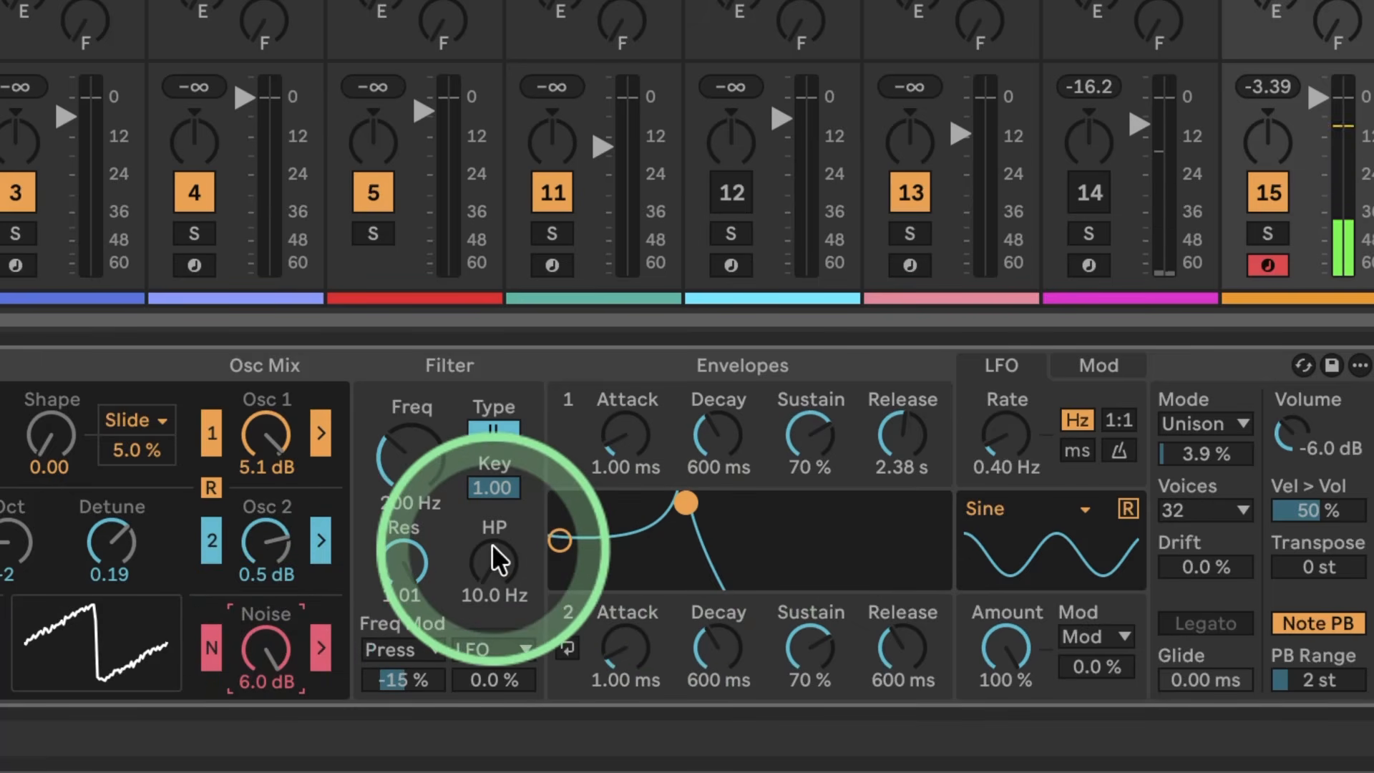
Step: Set the filter resonance to 0.60 and frequency to 599 Hz, and switch the LFO rate to 1:1 ratio mode
drag(415, 569, 415, 601)
drag(422, 455, 416, 434)
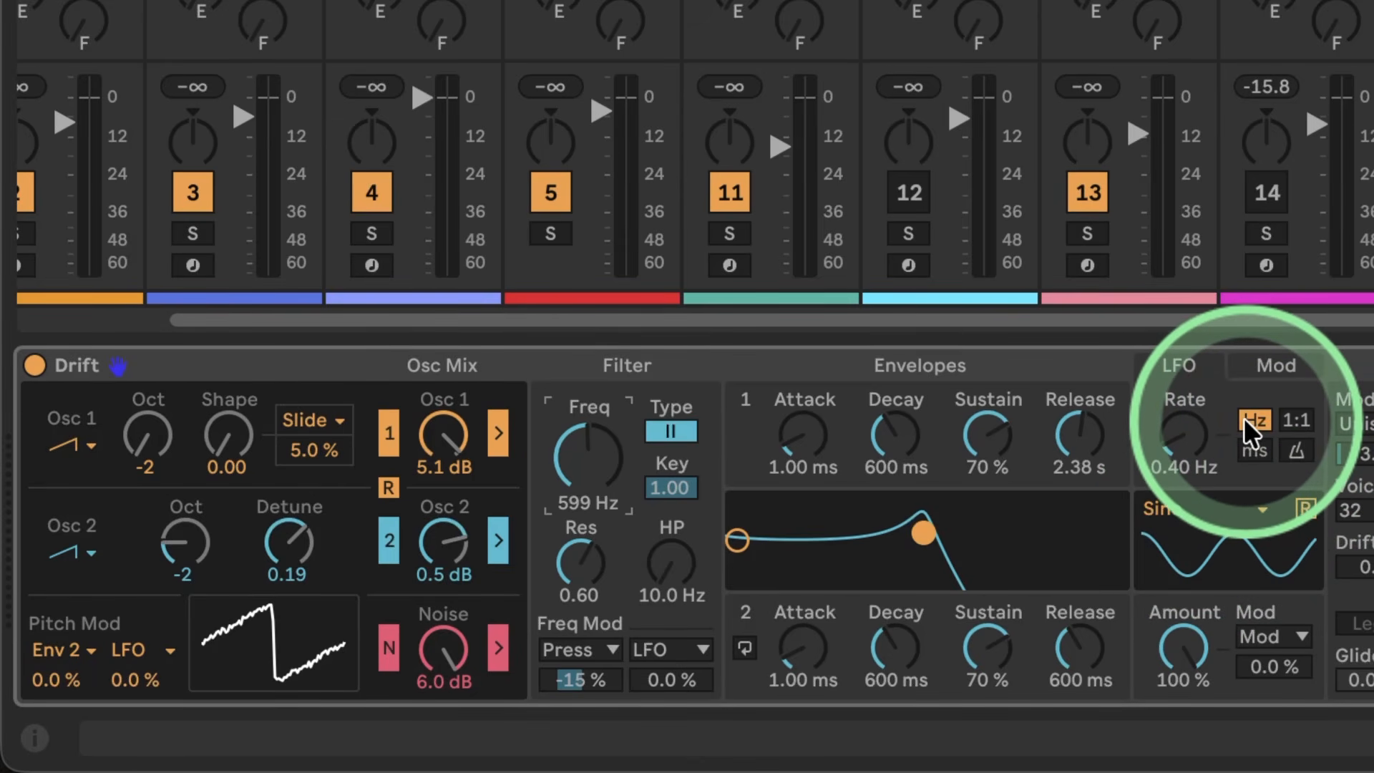
click(1251, 448)
click(1293, 450)
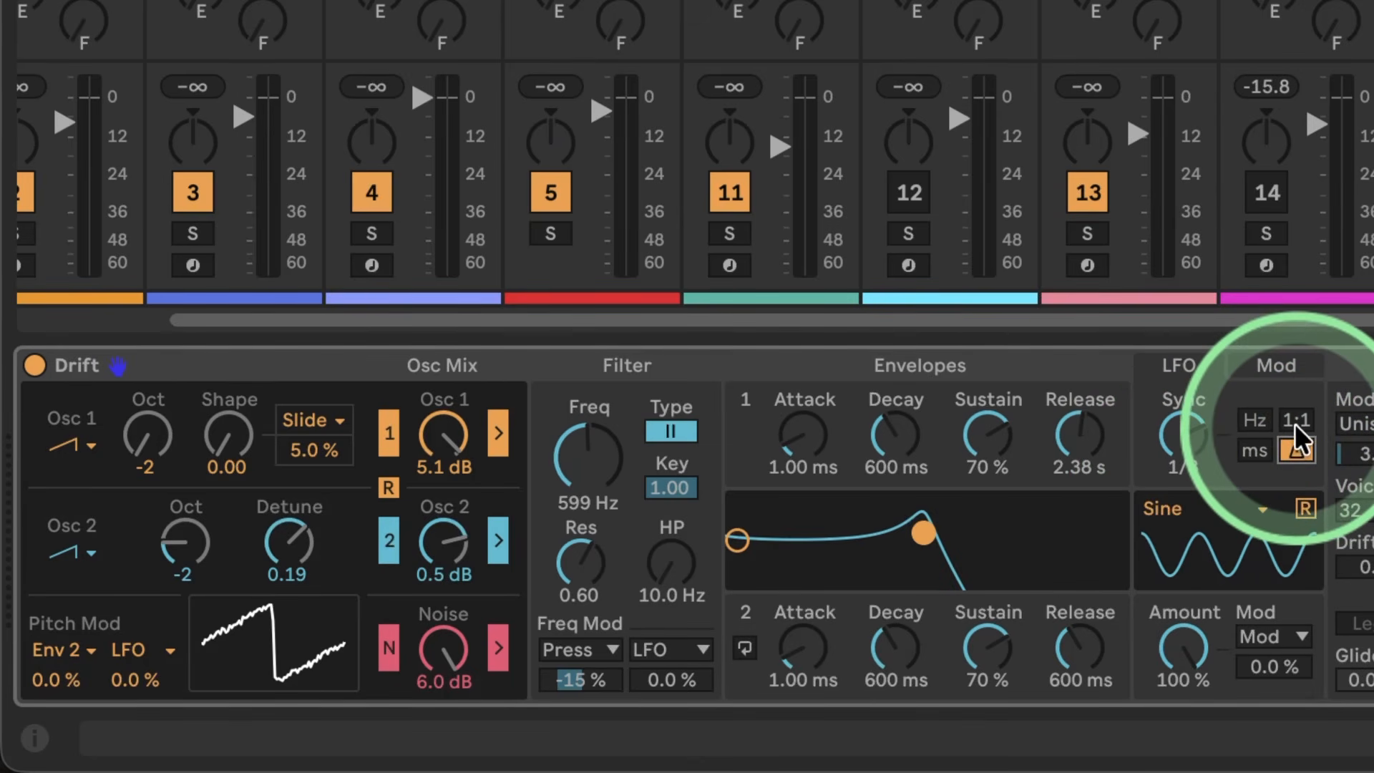
click(1295, 420)
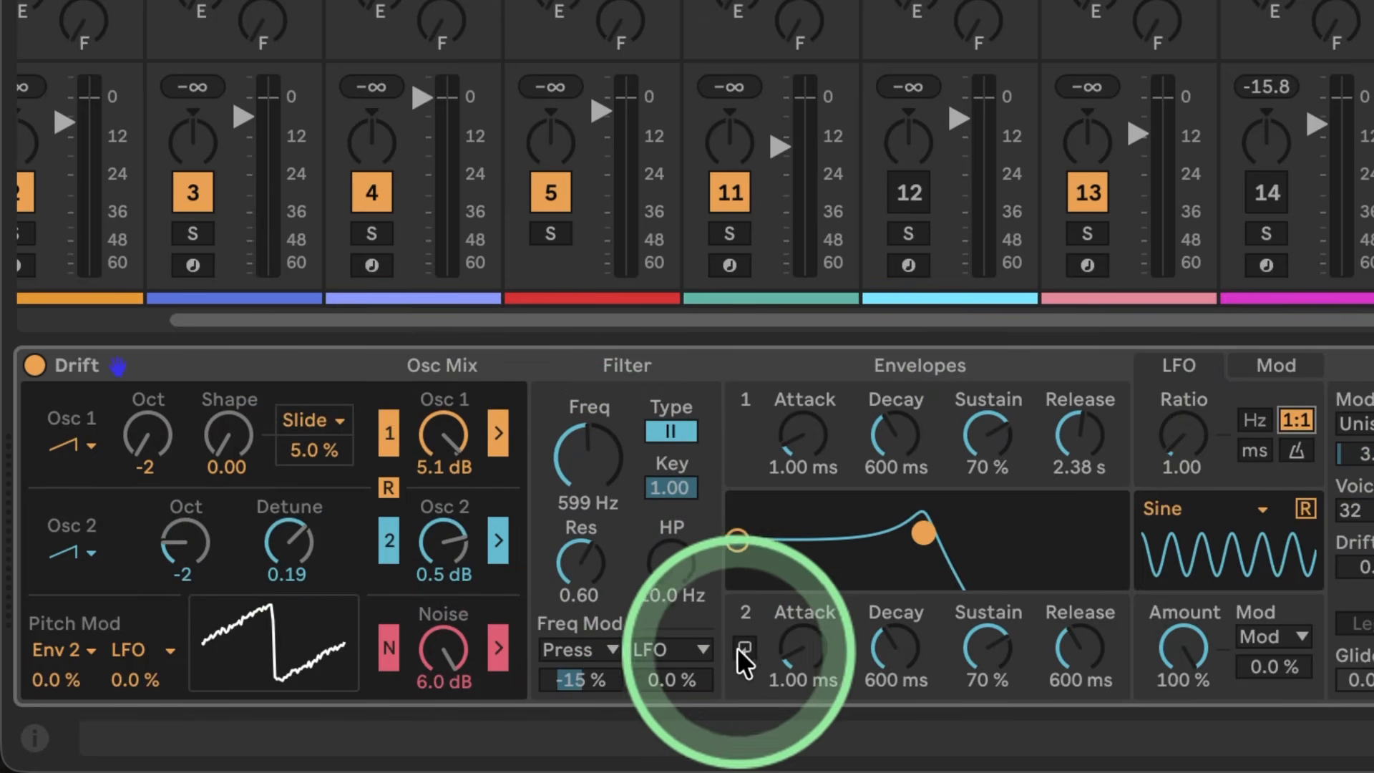
Step: Reset the Press filter frequency modulation to 0.0%, raise the LFO modulation to 100%, and take the noise out of the filter
double_click(575, 671)
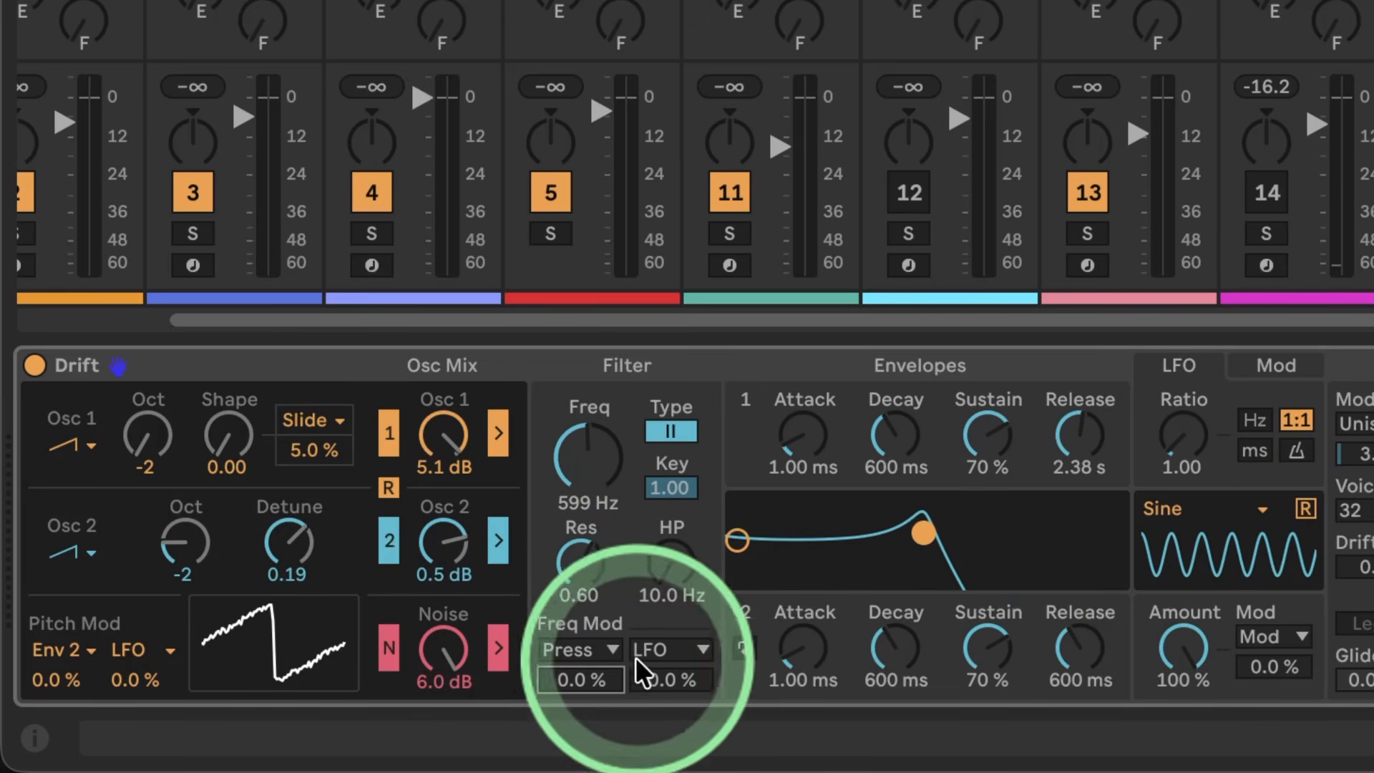
drag(656, 675, 656, 603)
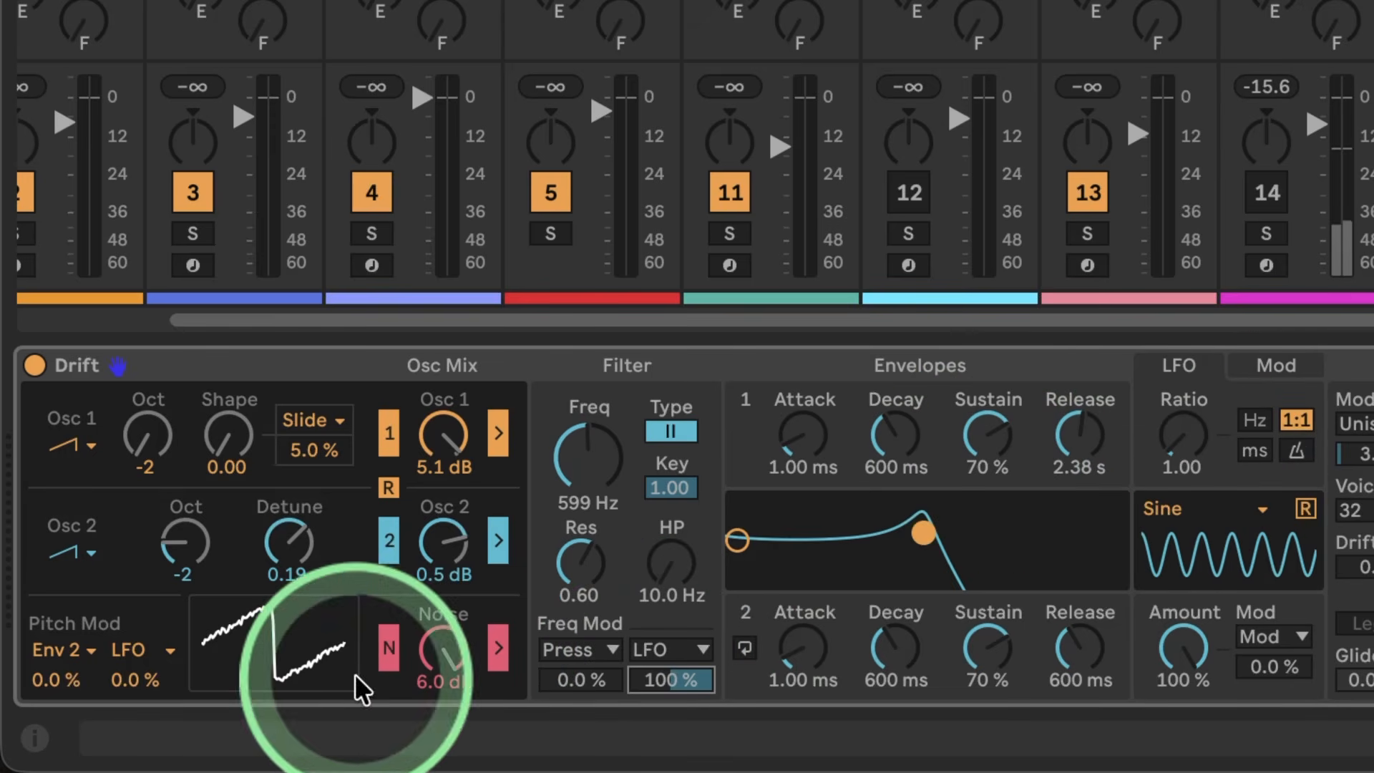
click(494, 646)
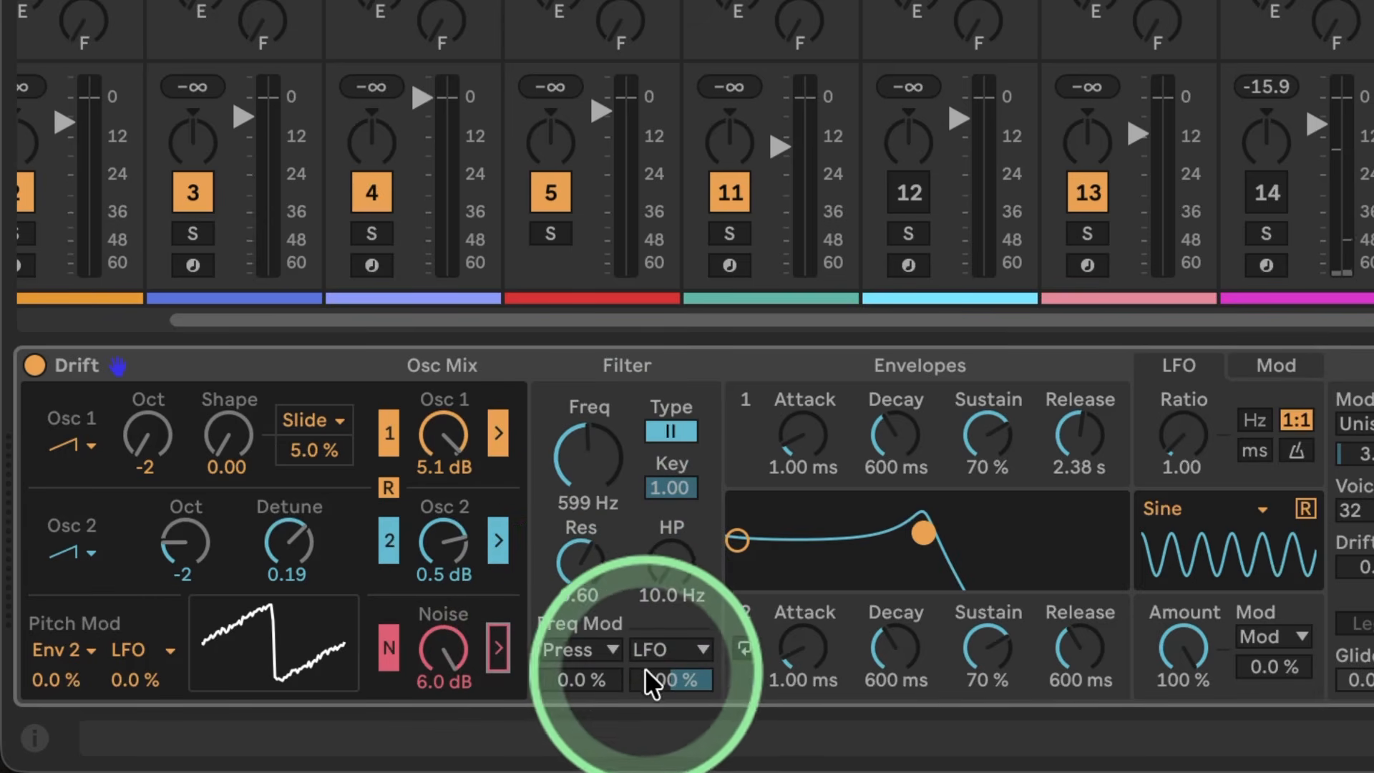
Step: Set the filter frequency to 278 Hz with resonance at 1.01, and raise the LFO ratio to 5.75
drag(588, 470, 588, 422)
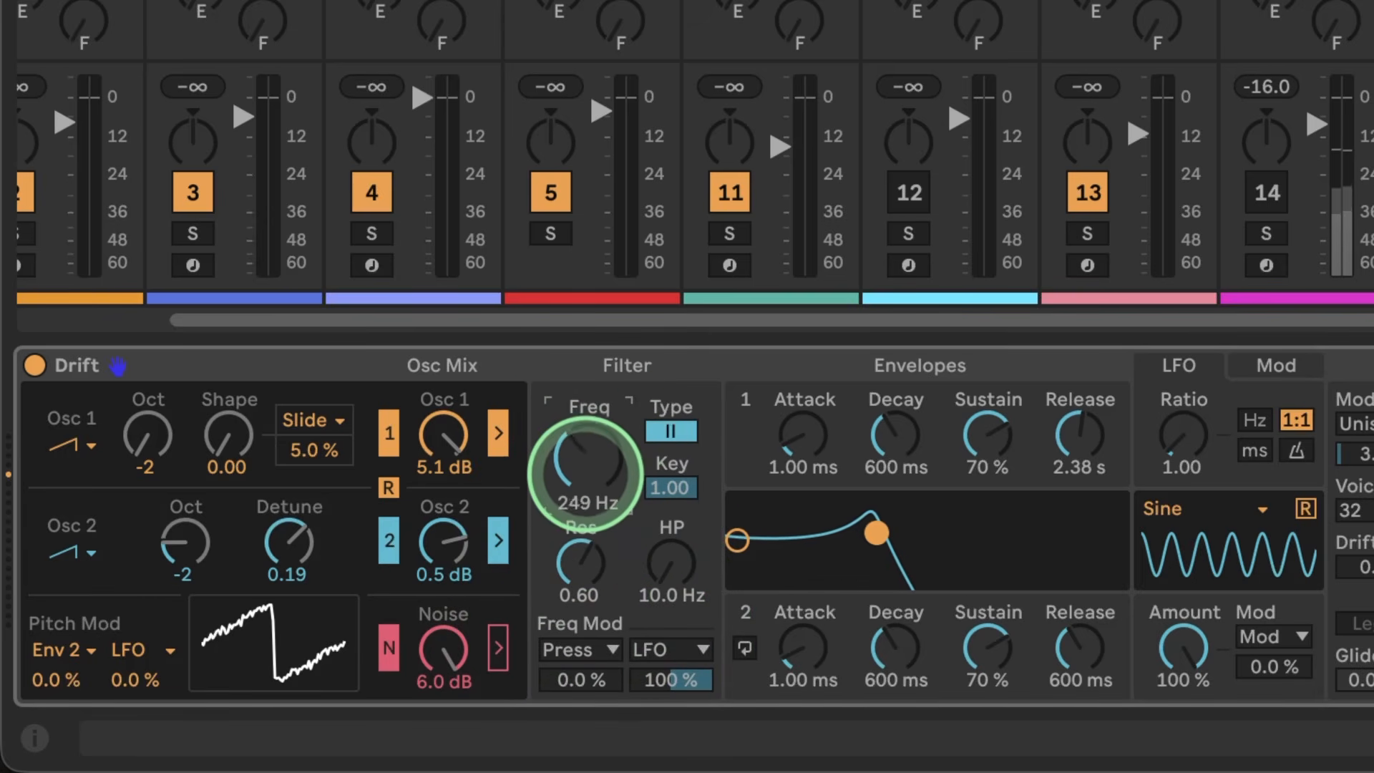
drag(586, 472, 585, 462)
drag(580, 555, 579, 533)
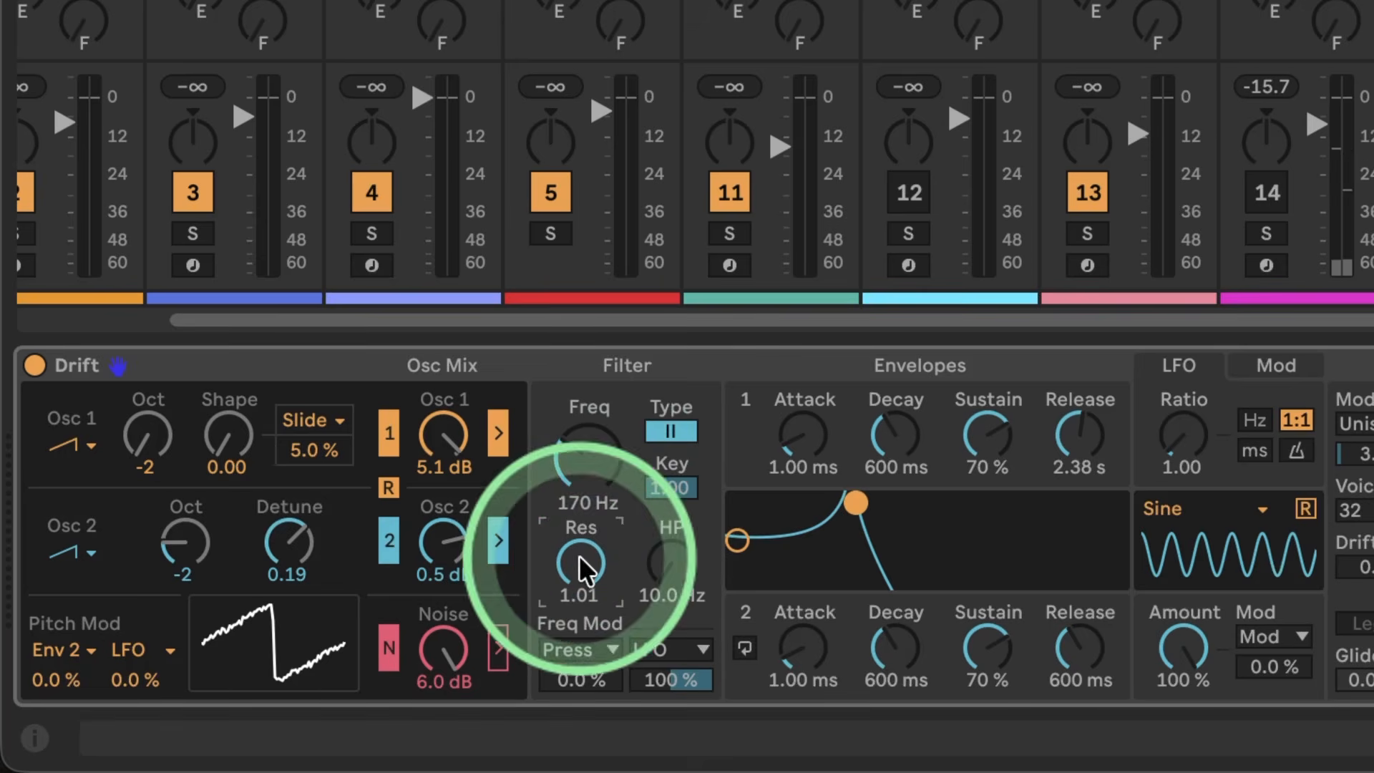
drag(591, 419, 591, 397)
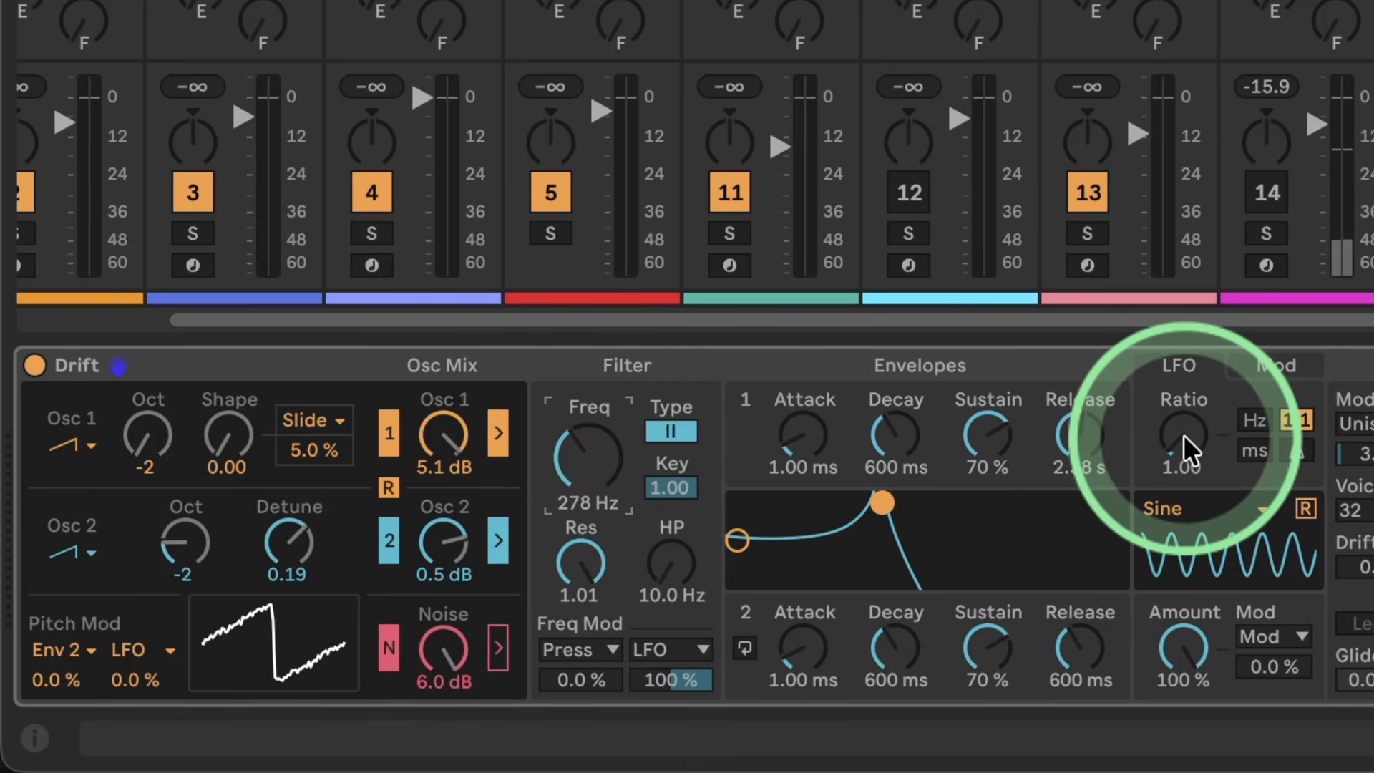
drag(1185, 435, 1185, 397)
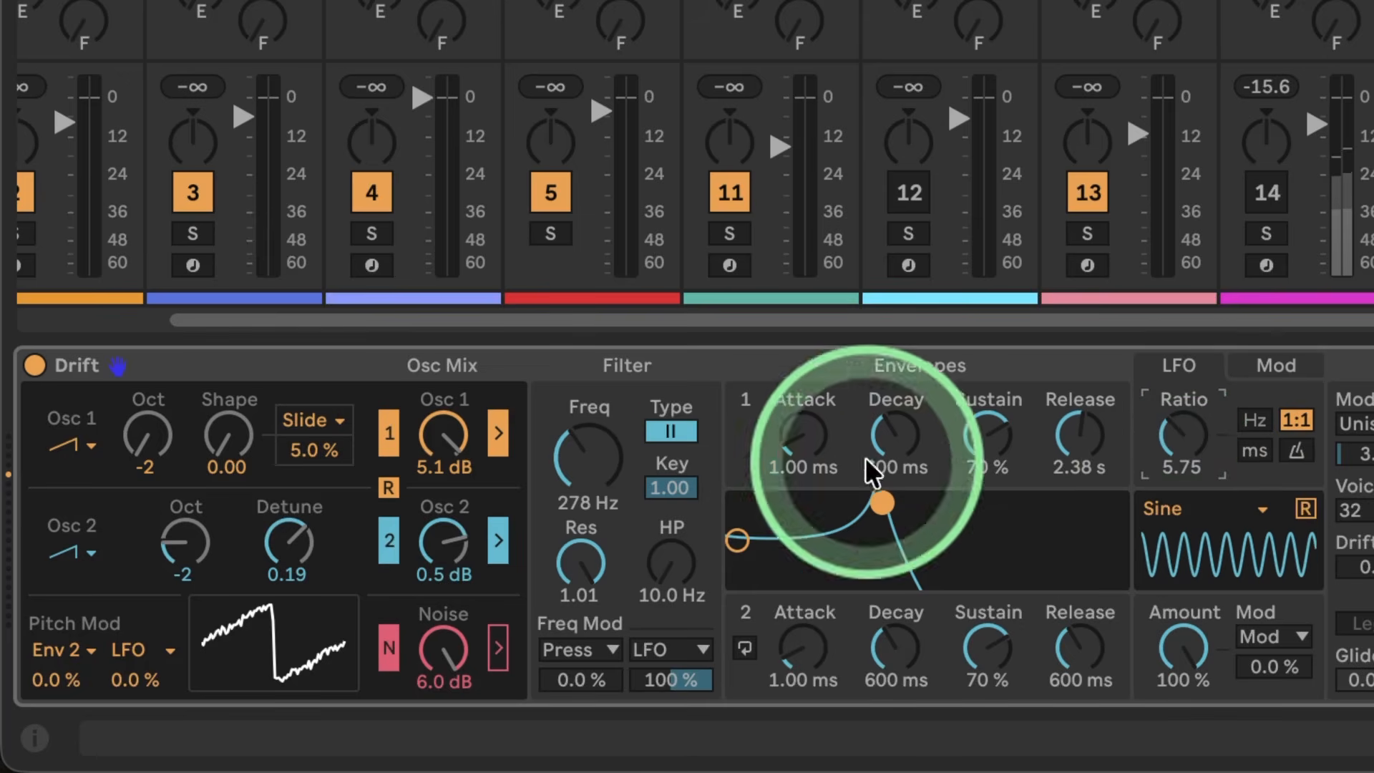
Step: Silence the noise completely and lower the filter frequency to 189 Hz
drag(603, 475, 600, 493)
drag(460, 646, 461, 687)
drag(588, 452, 588, 408)
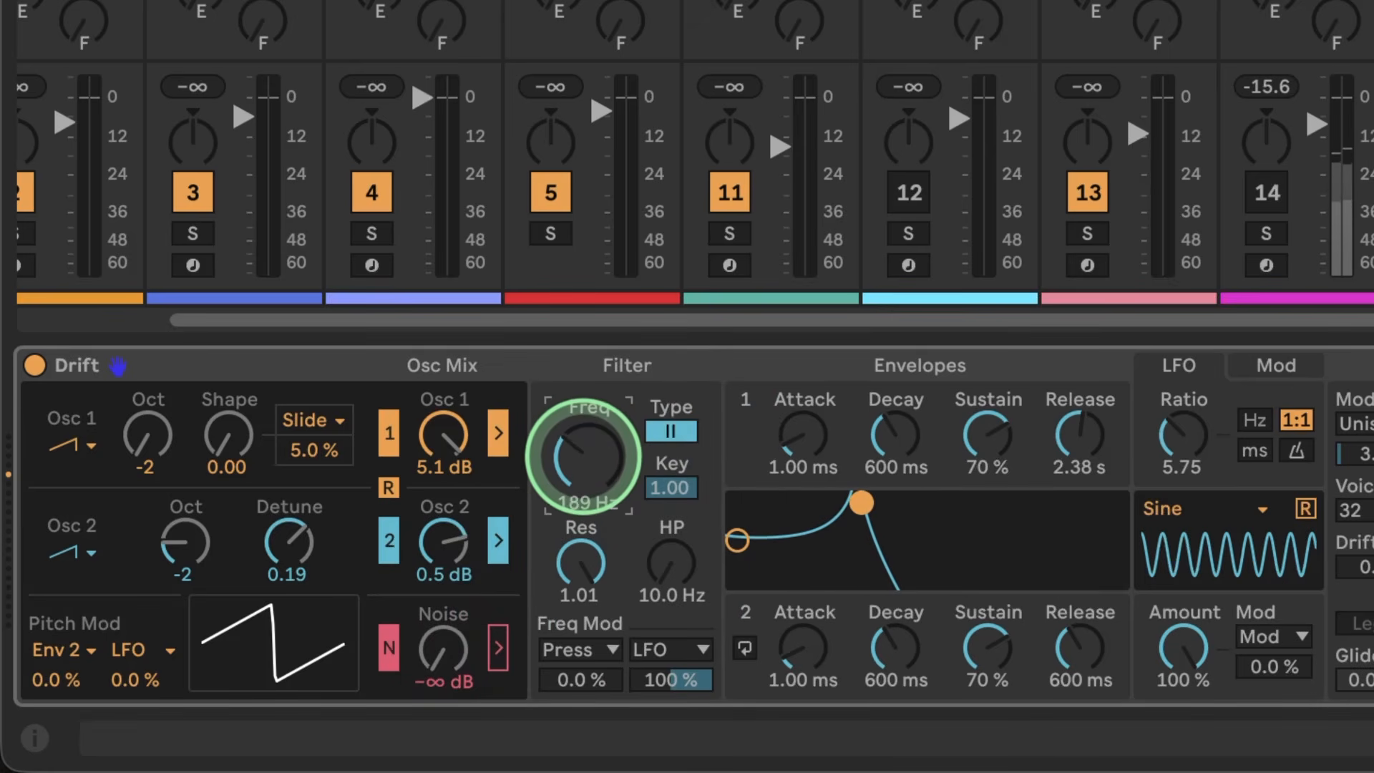
Step: Try an LFO ratio of 16.00, settle on 8.50, and set the filter to 111 Hz with 0.43 resonance
mouse_move(1184, 447)
mouse_down()
mouse_move(1184, 401)
mouse_move(1183, 438)
mouse_up()
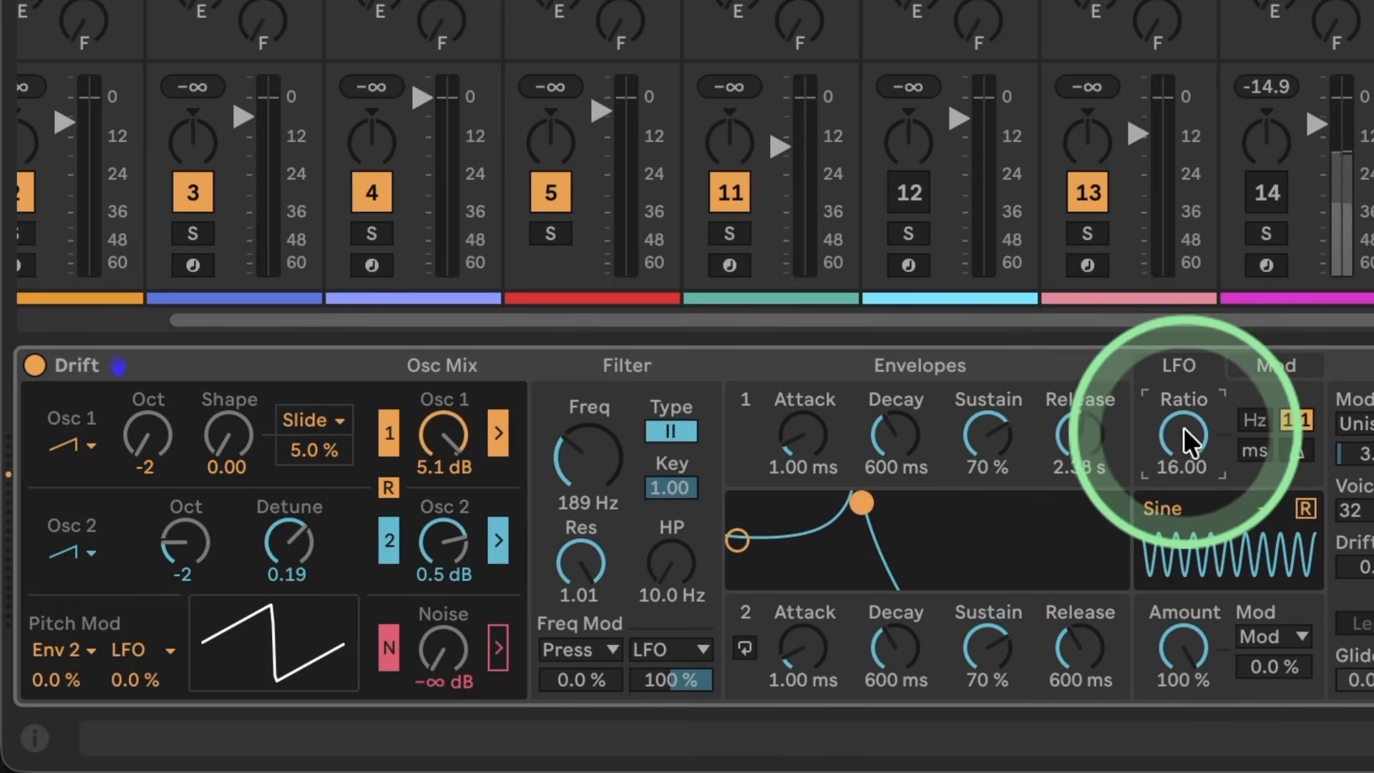
drag(1187, 436, 1187, 498)
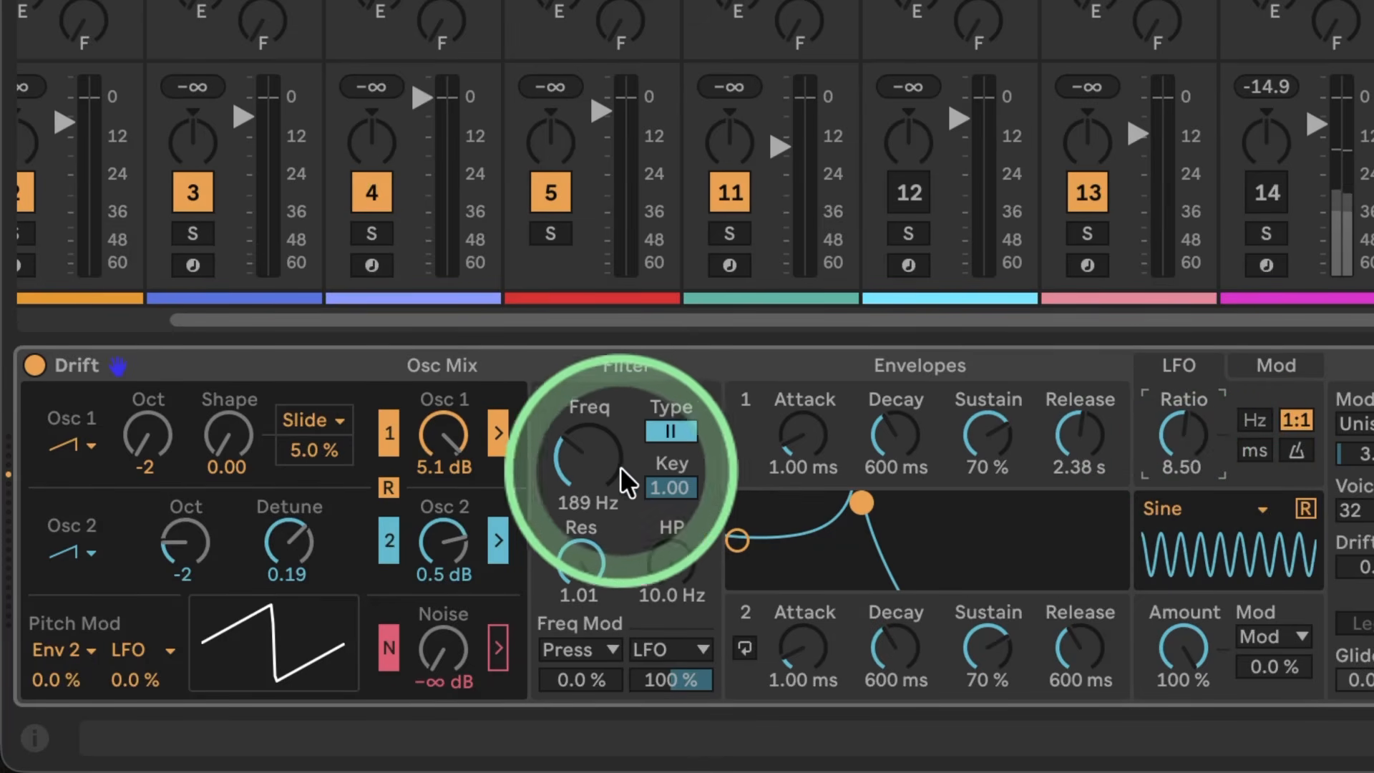
drag(861, 503, 832, 547)
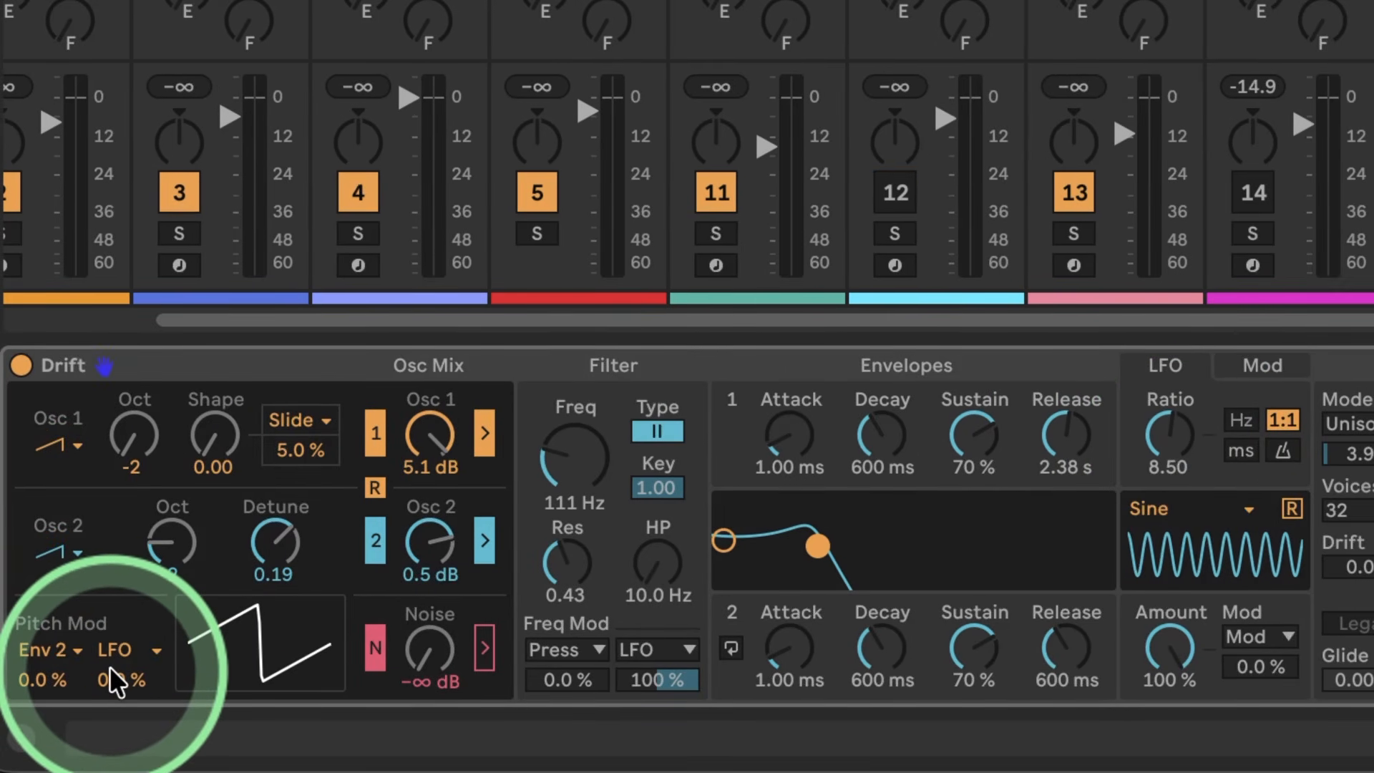
Step: Raise the LFO pitch modulation to 100% and take Osc 1 and Osc 2 out of the filter
drag(114, 673, 113, 603)
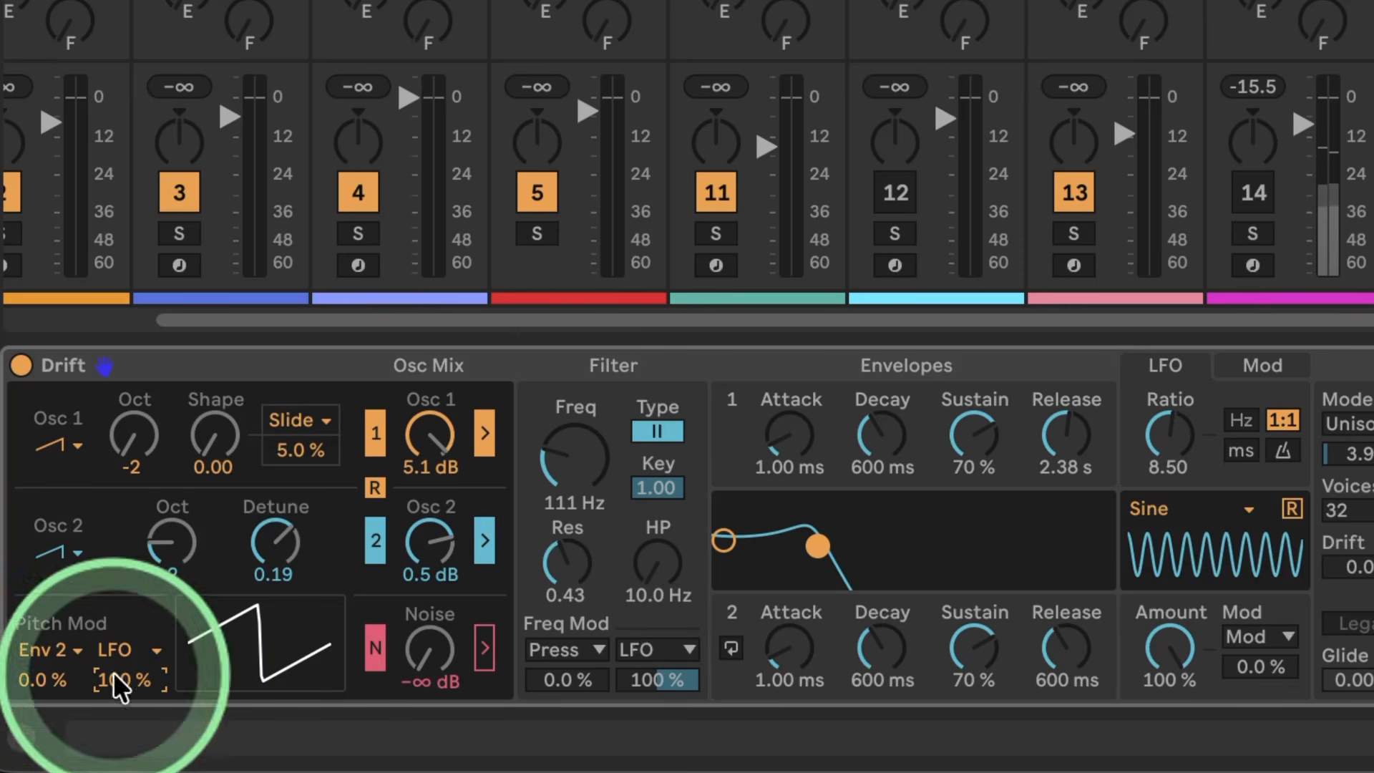
click(483, 433)
click(482, 536)
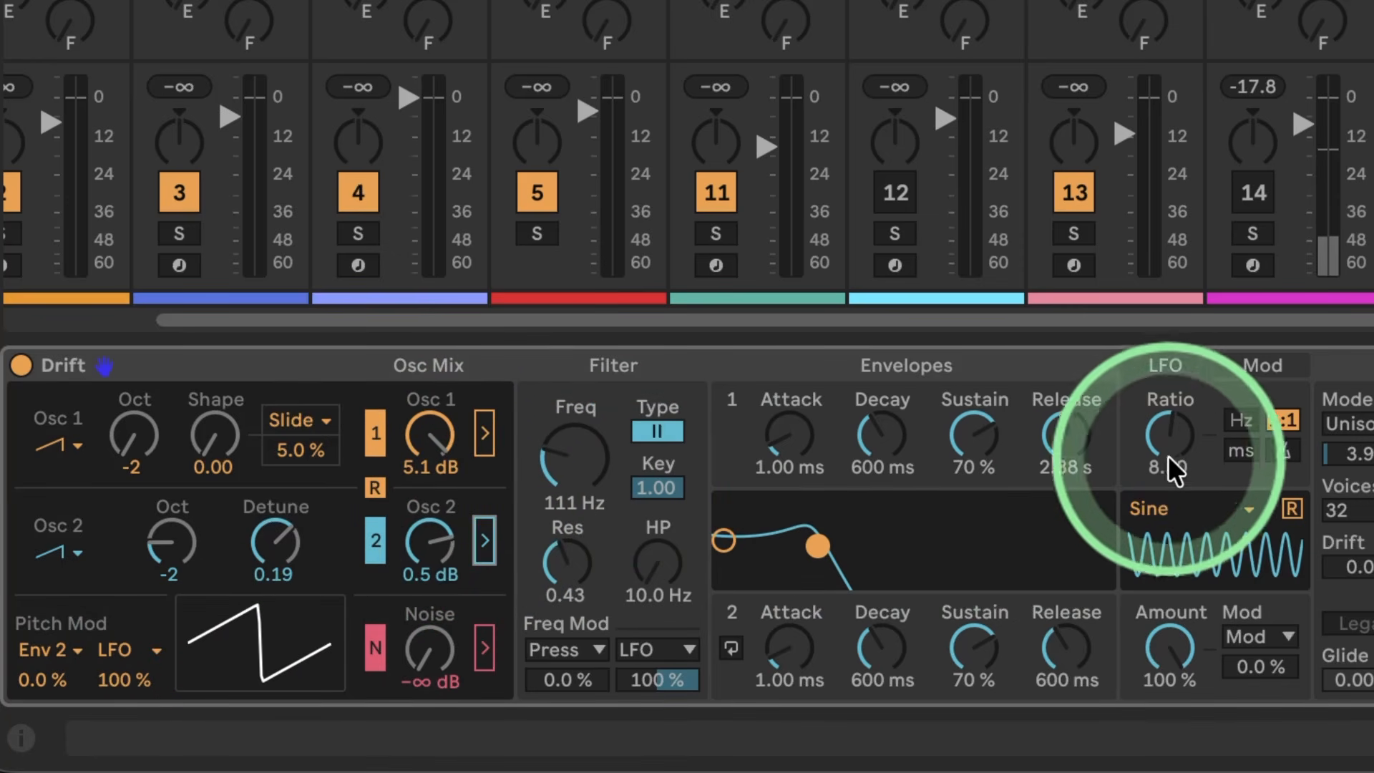
Step: Reduce the LFO pitch modulation to 8.0% and the LFO ratio to 4.00
mouse_move(107, 679)
mouse_down()
mouse_move(110, 734)
mouse_move(132, 740)
mouse_move(131, 678)
mouse_up()
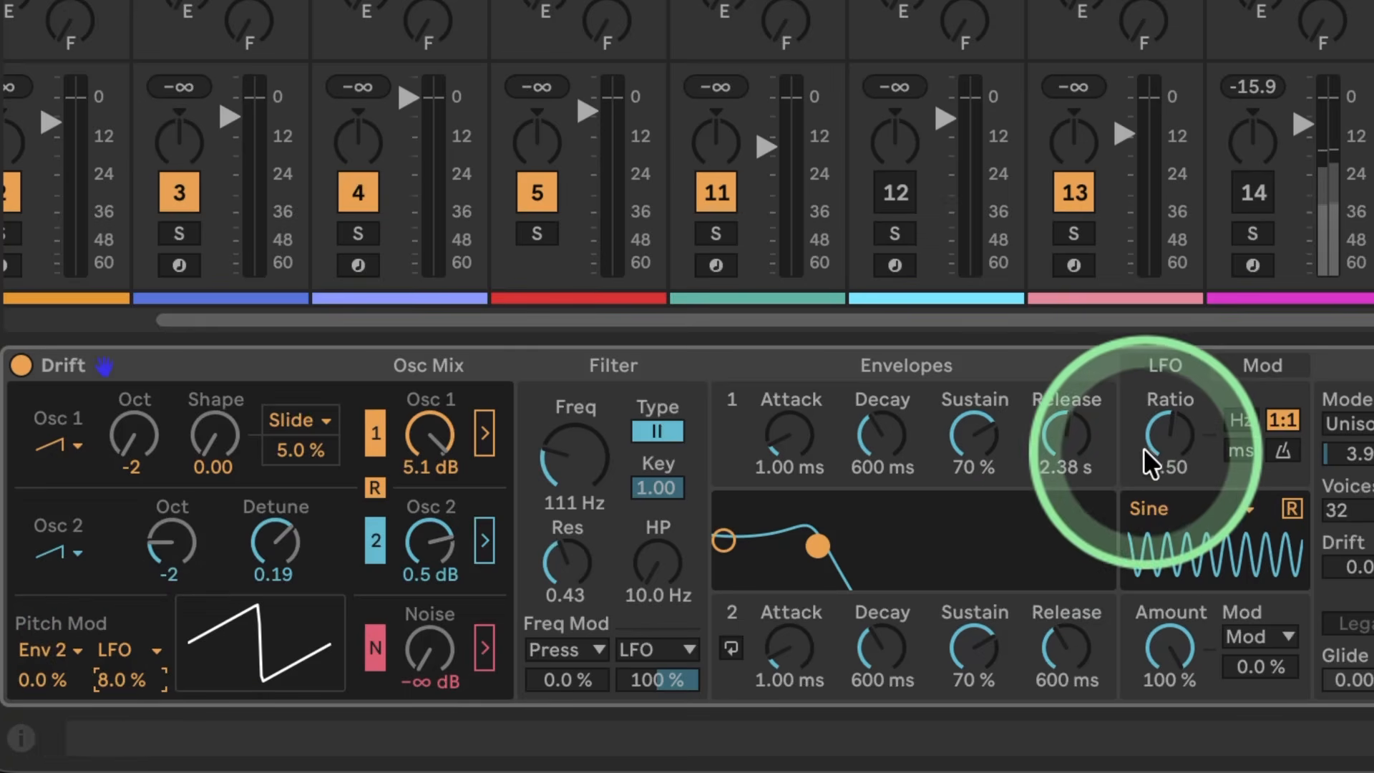
drag(1174, 437, 1175, 458)
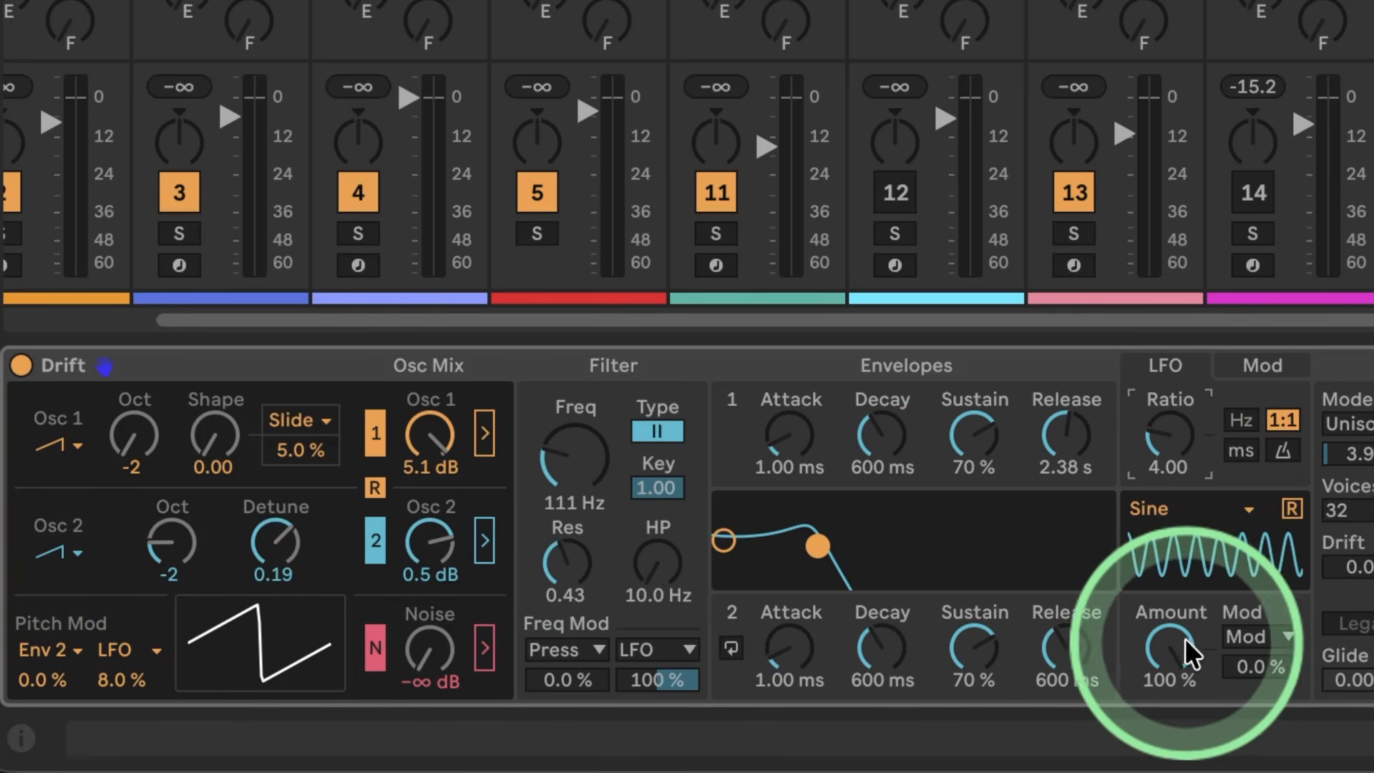
Step: Lower the LFO amount to 0.0% and the attack of Envelope 2 to 0.00 ms
drag(1159, 641, 1164, 644)
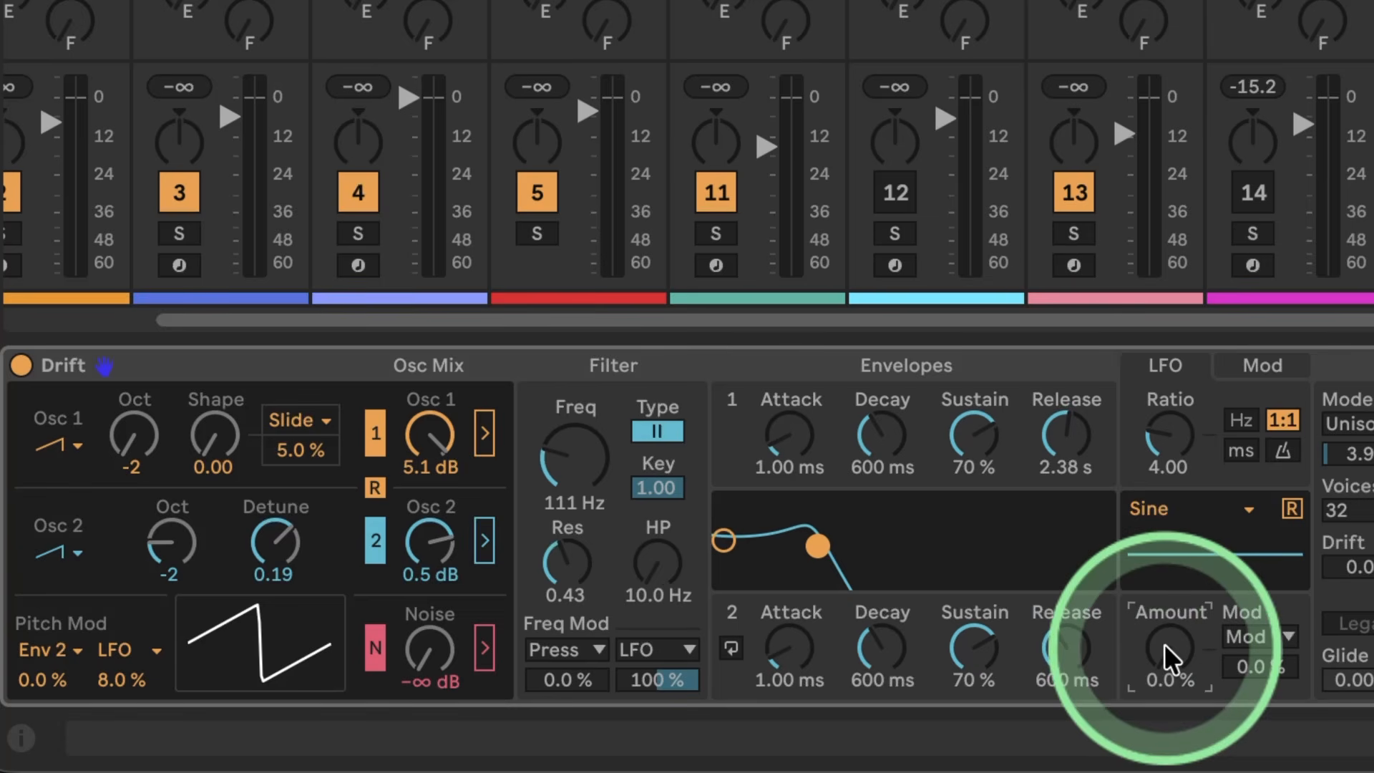
click(1264, 634)
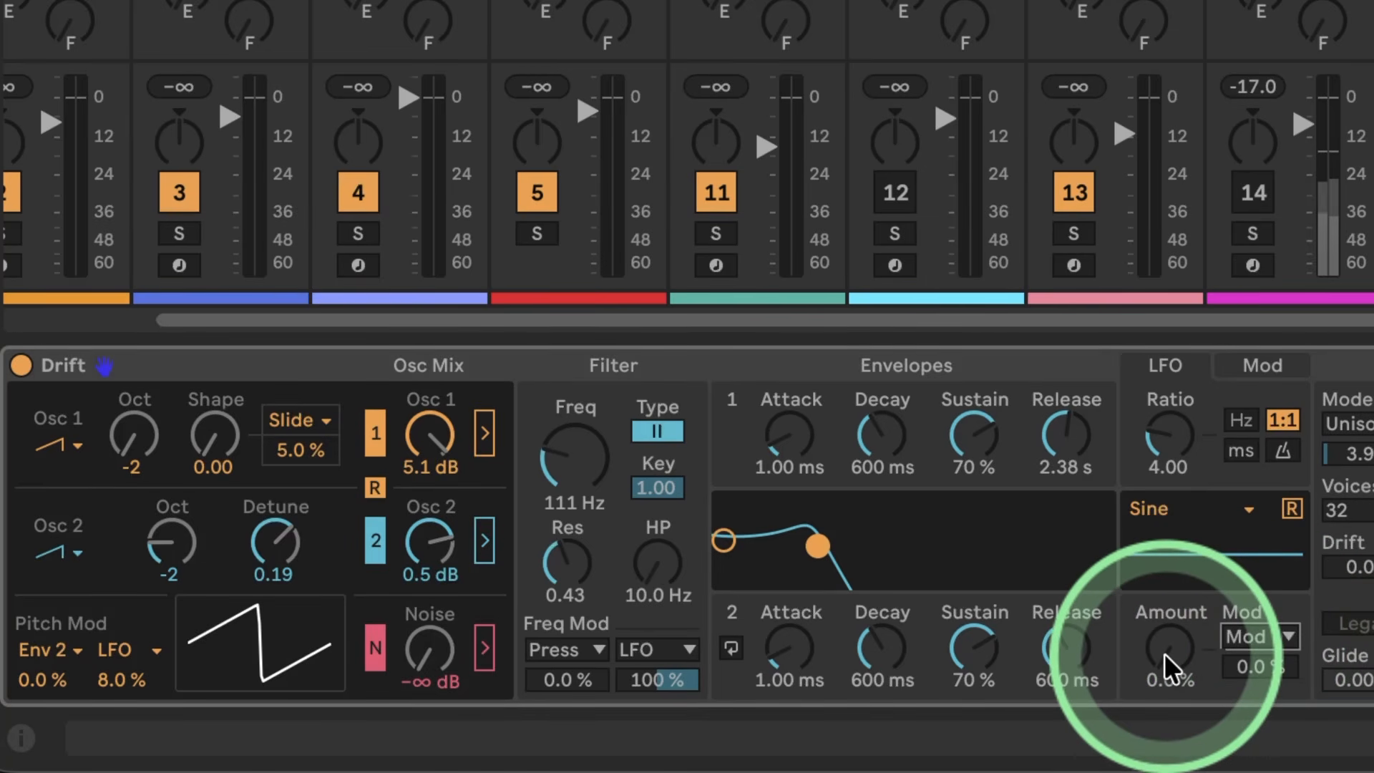
mouse_move(1164, 654)
mouse_down()
mouse_move(1164, 565)
mouse_move(1166, 652)
mouse_up()
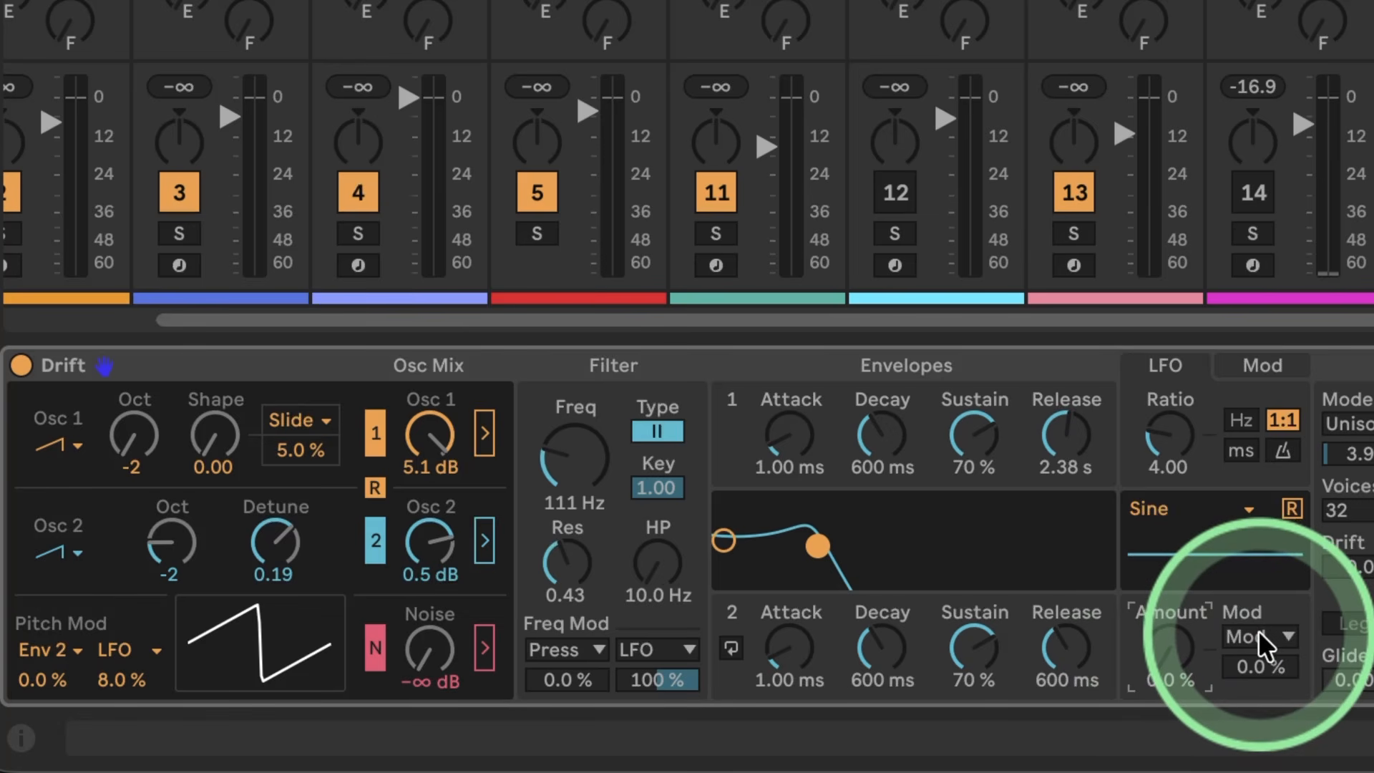
drag(790, 647, 806, 643)
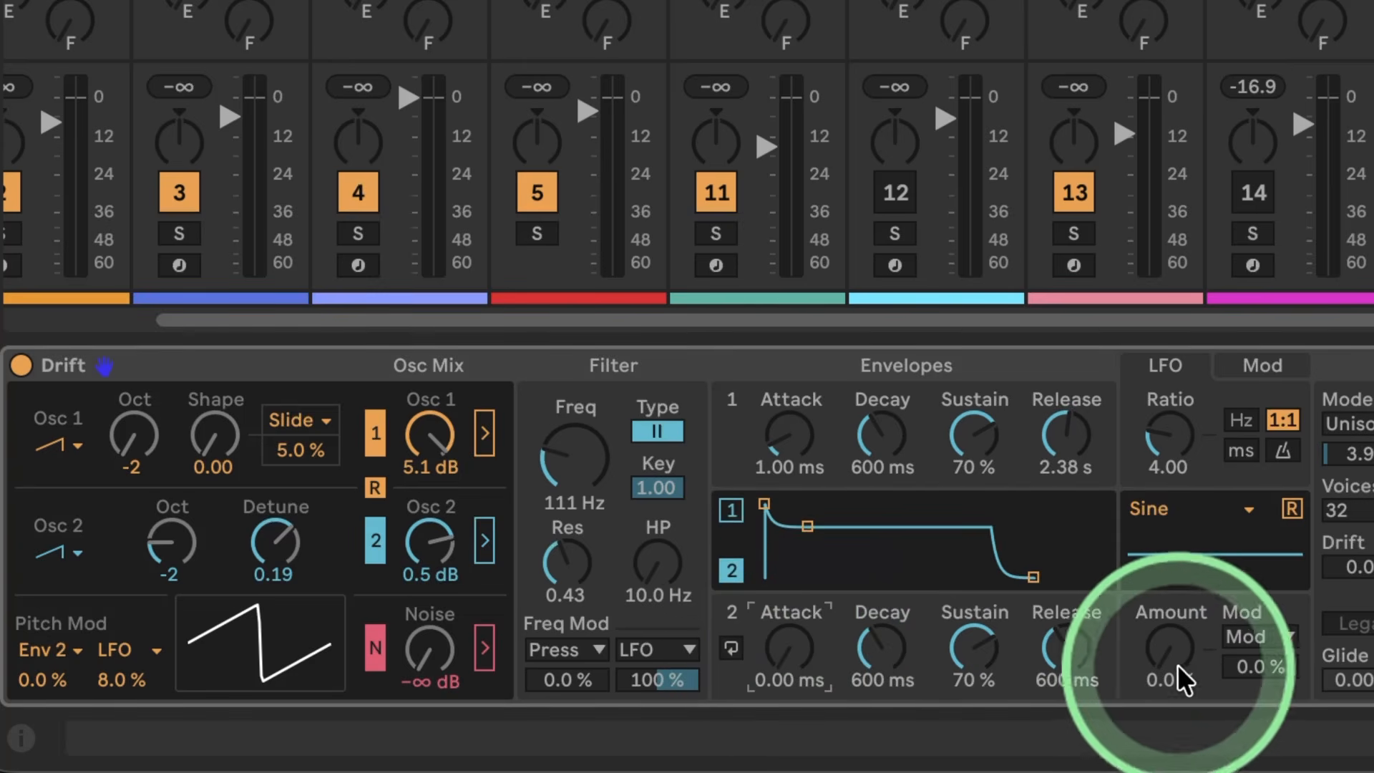
Step: Modulate the LFO amount with Env 2 / Cyc at 100%
click(1258, 627)
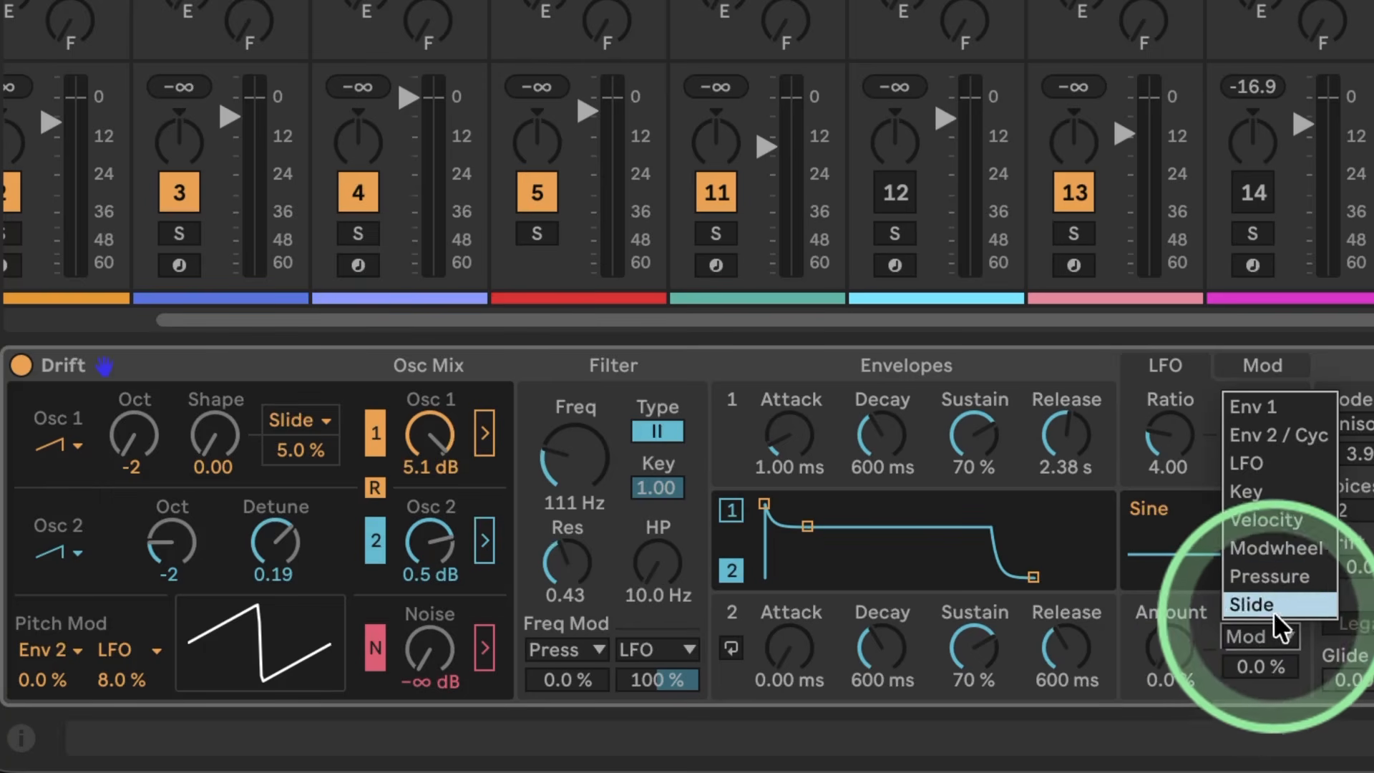
click(1257, 435)
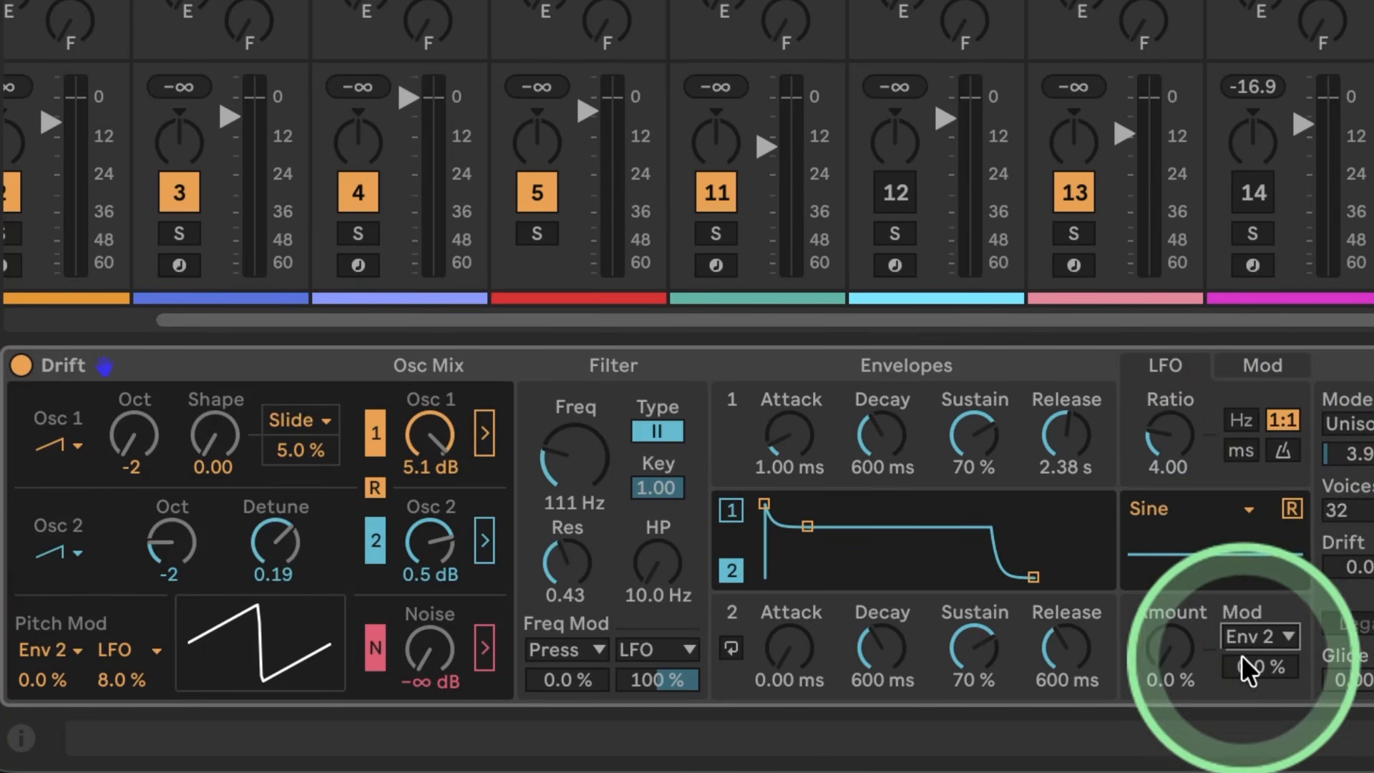
drag(1253, 669, 1254, 572)
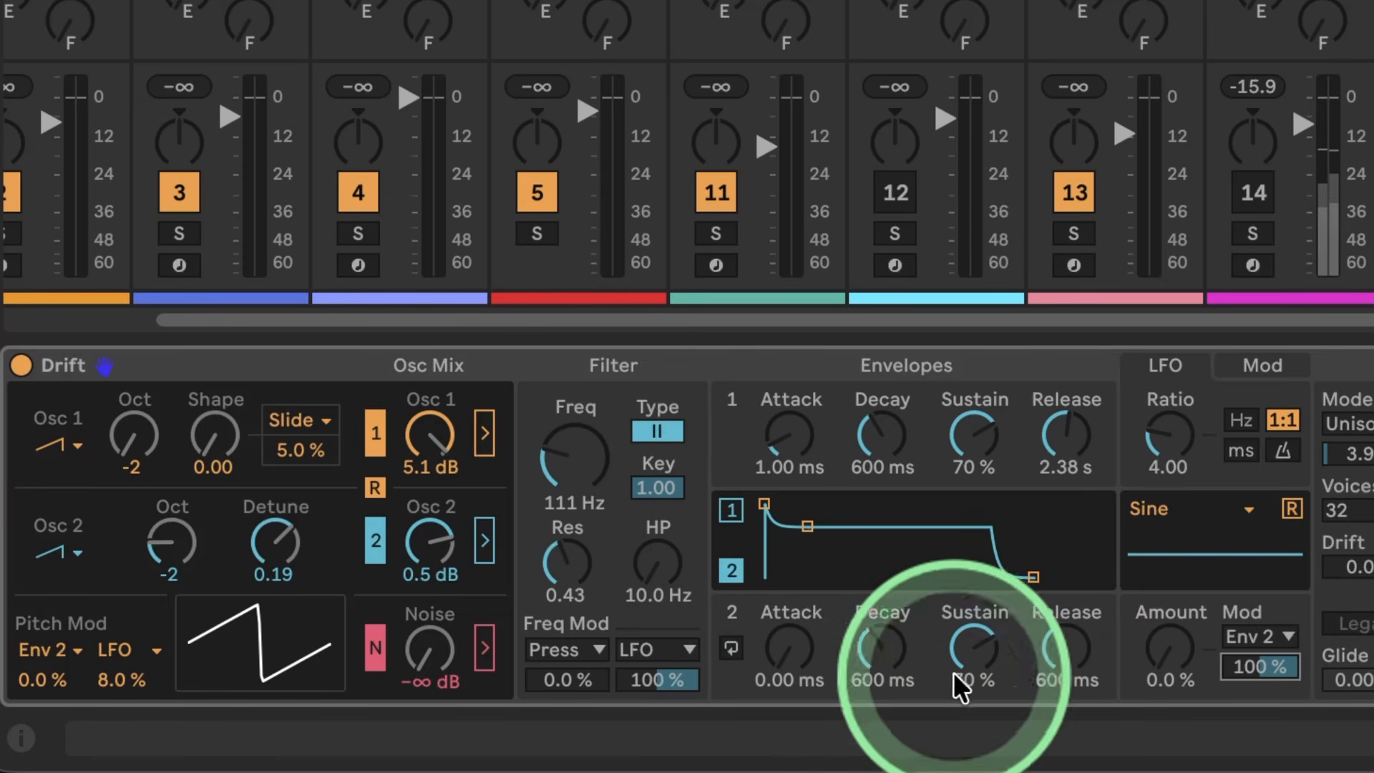
Step: Raise the LFO amount to 100% and lengthen the attack of Envelope 2 to 14.6 s
drag(1137, 644, 1130, 523)
drag(778, 646, 778, 594)
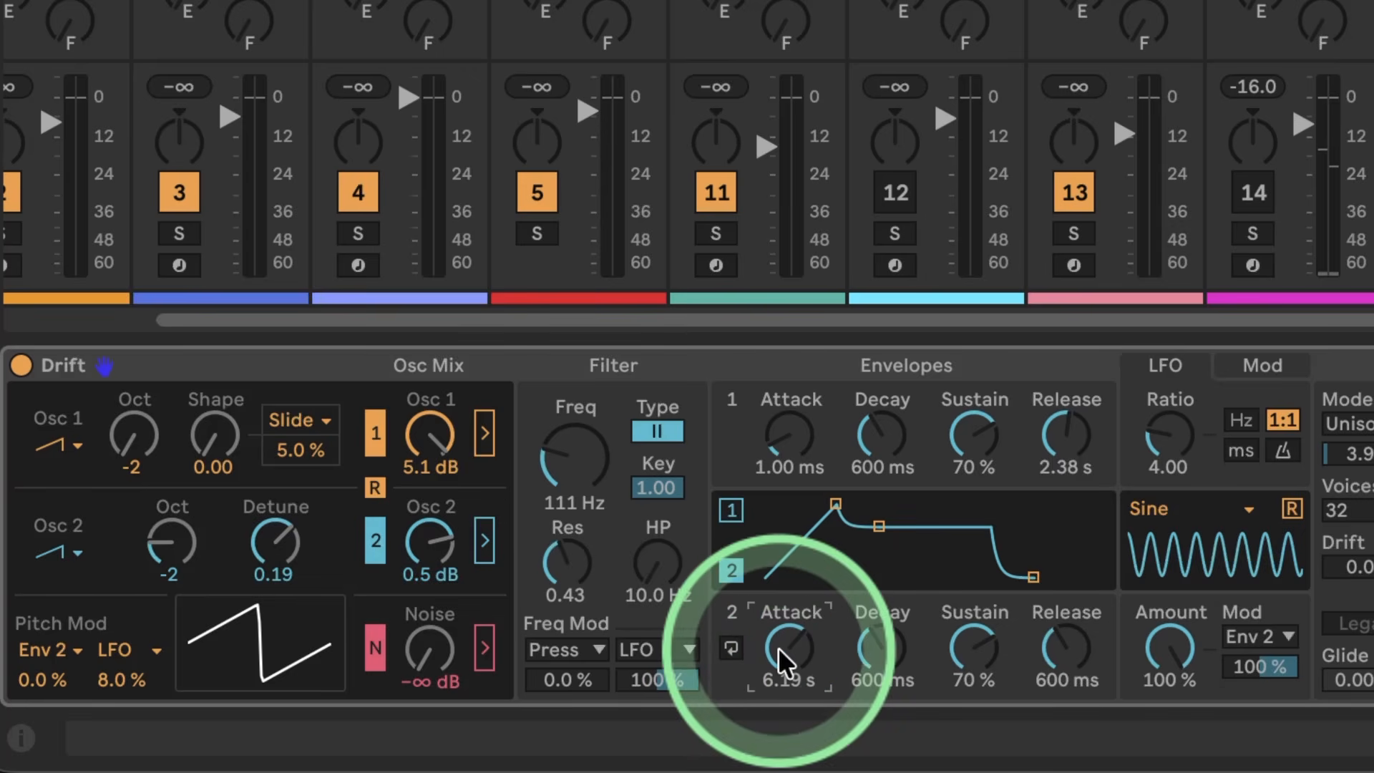
drag(779, 647, 778, 615)
click(1148, 647)
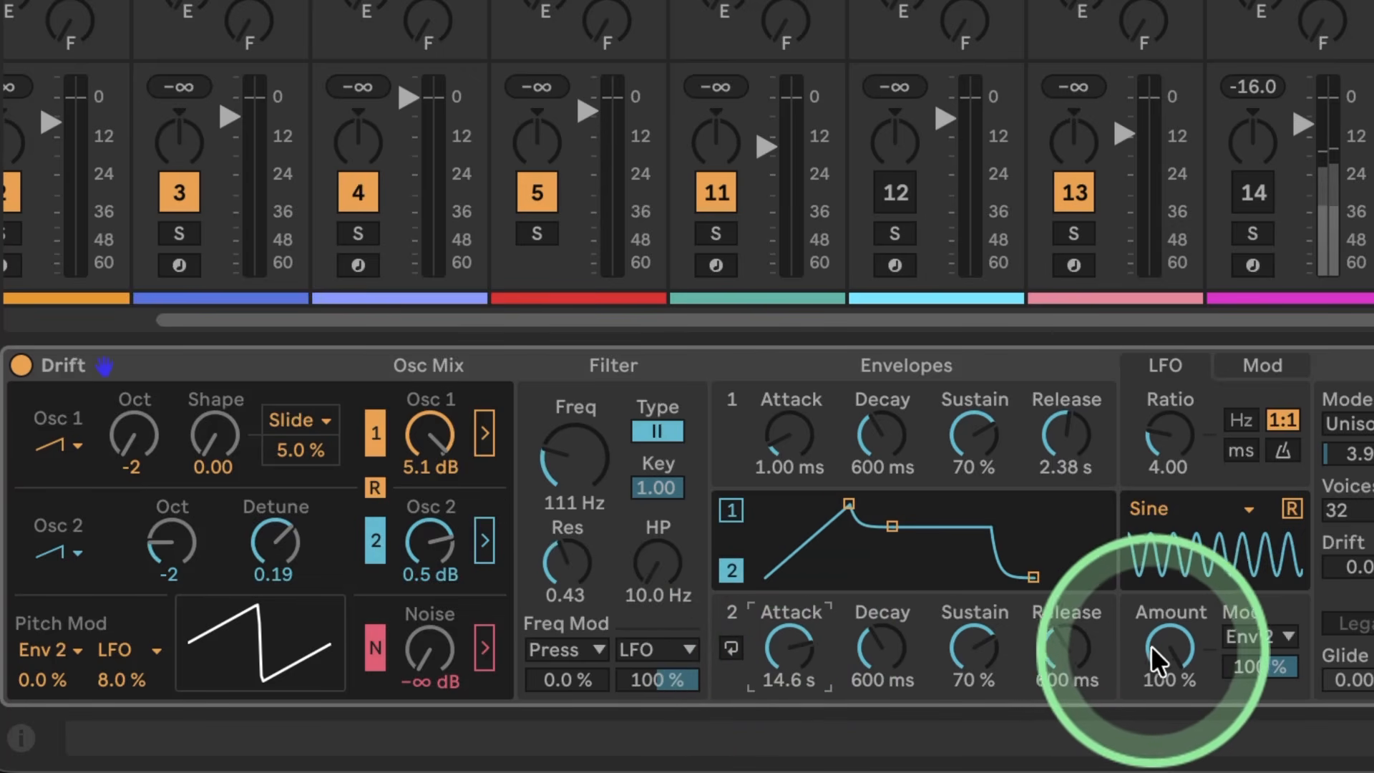
Step: Bring the LFO amount down to 0.0%, and give Envelope 2 a 1.60 s attack and 100% sustain
drag(1163, 651, 1163, 722)
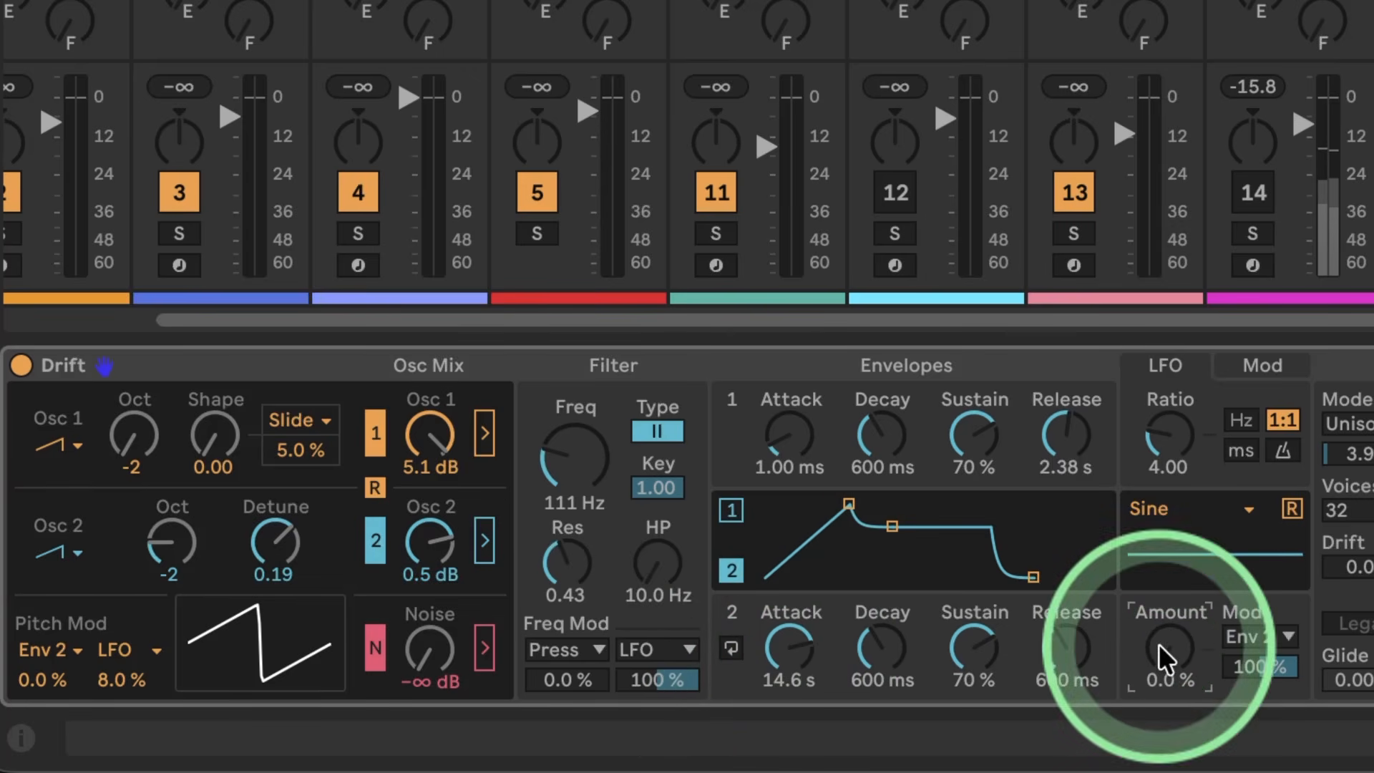
drag(791, 639, 791, 687)
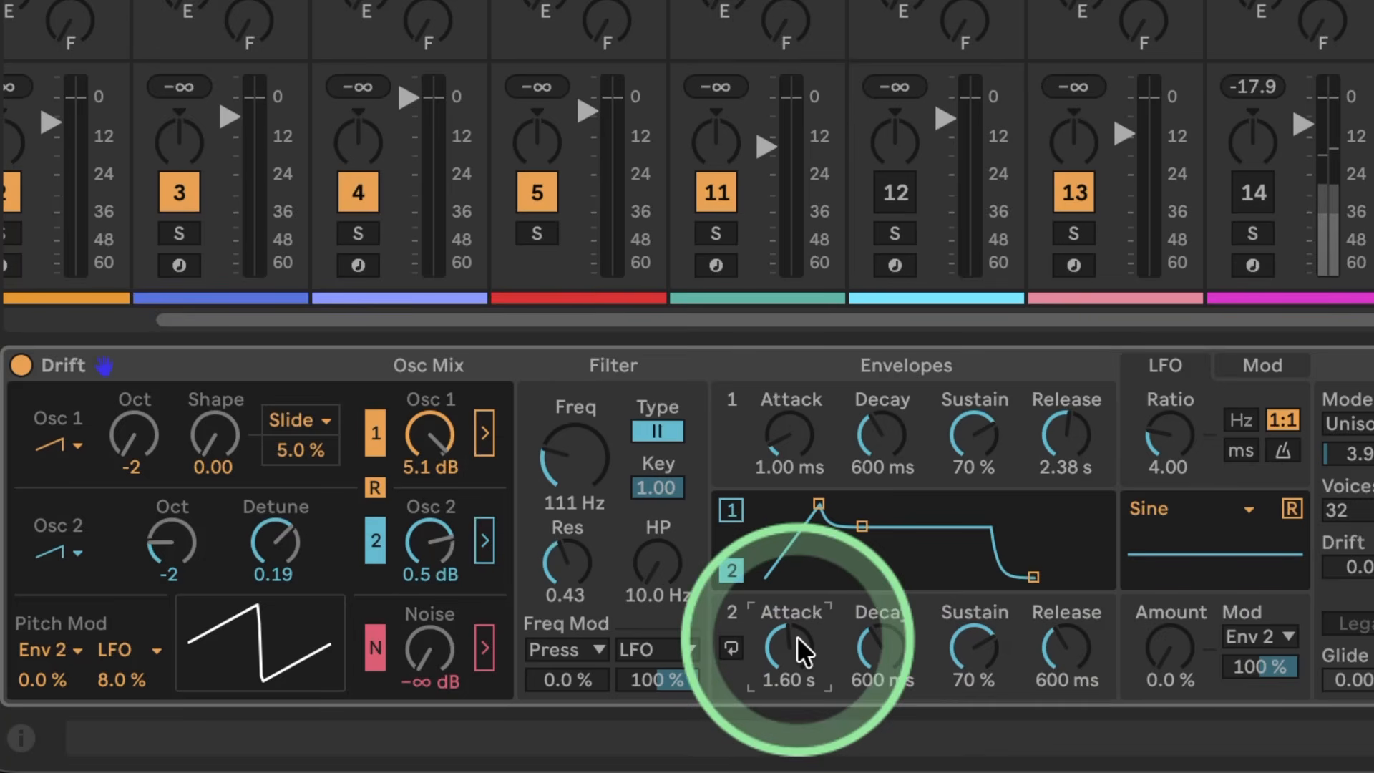
drag(973, 642, 973, 615)
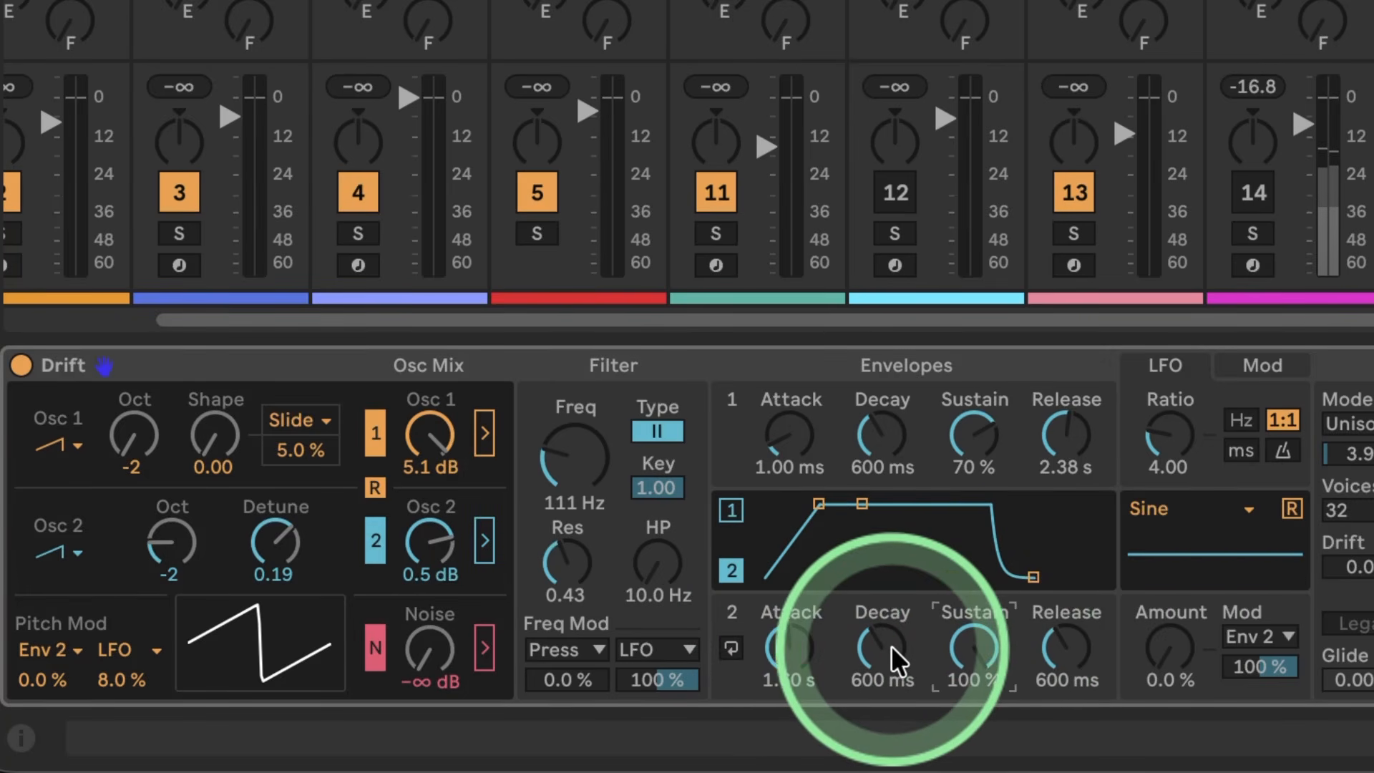
Step: Set the LFO amount to 40% and ratio to 9.88, and lengthen the attack of Envelope 2 to 11.2 s
drag(1190, 642, 1177, 646)
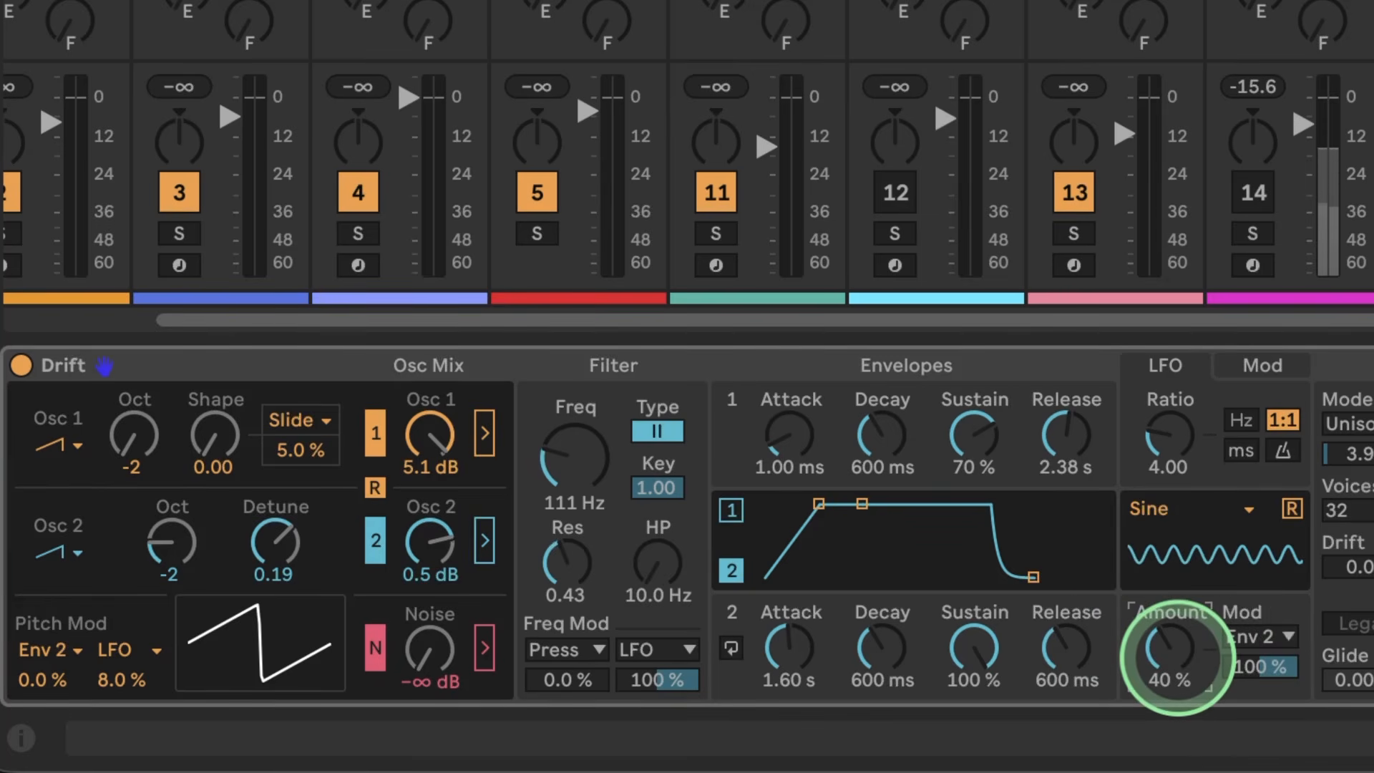
mouse_move(802, 640)
mouse_down()
mouse_move(801, 626)
mouse_move(801, 639)
mouse_up()
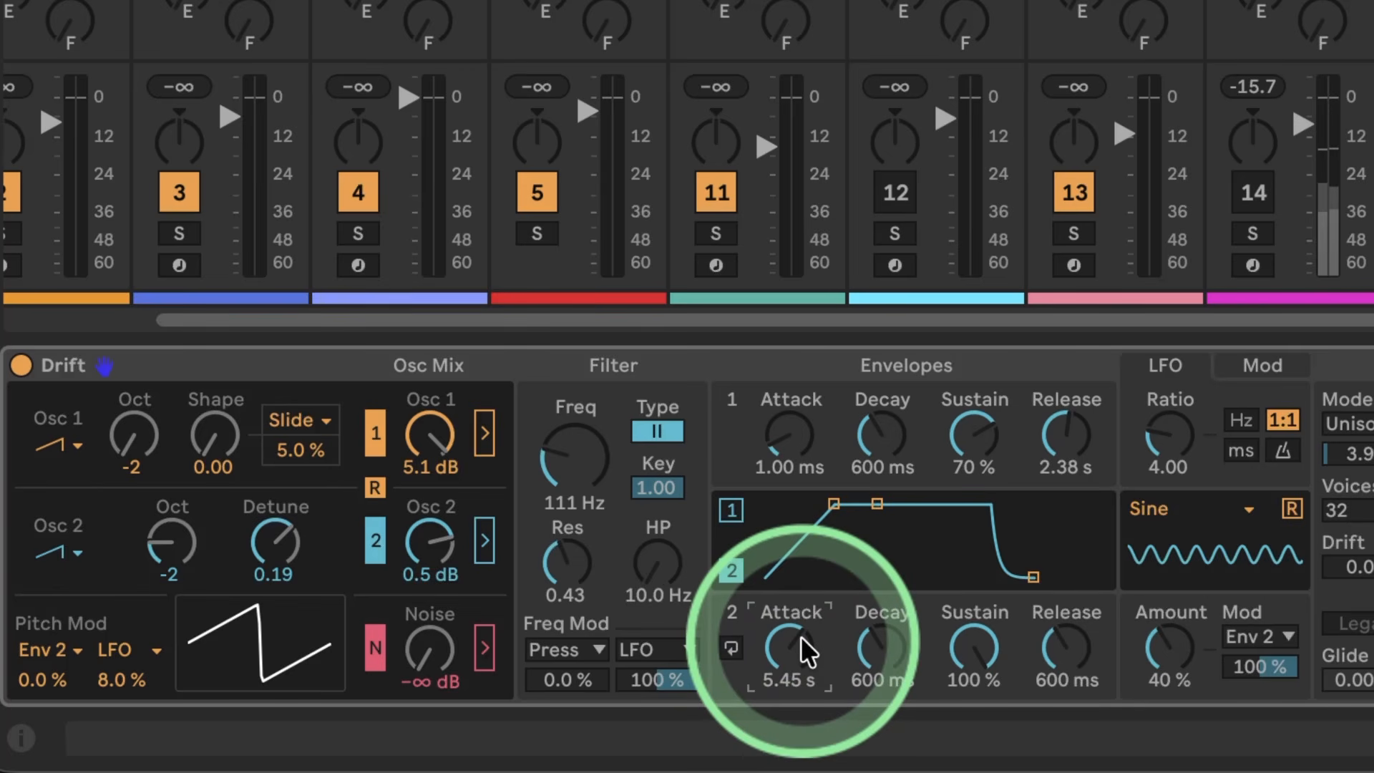
drag(1165, 440, 1164, 458)
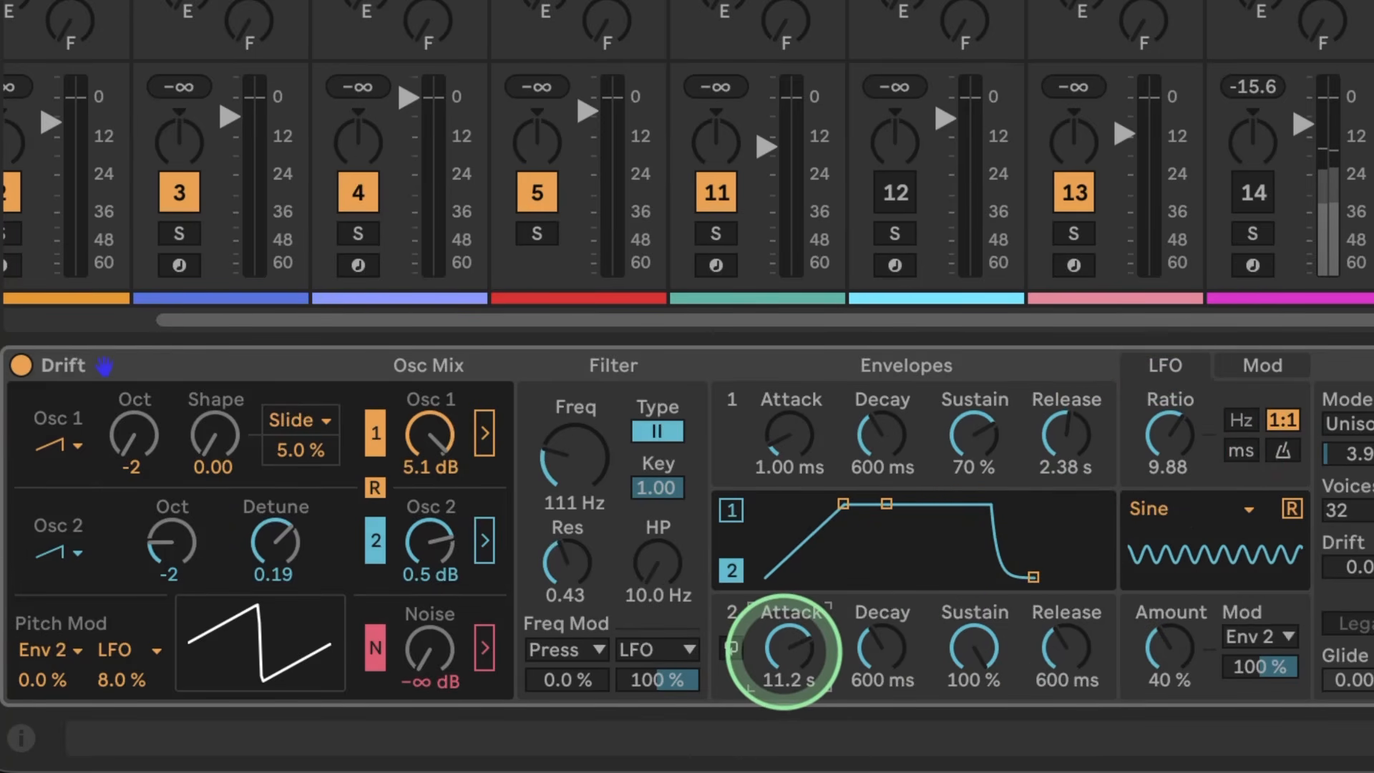
drag(785, 650, 784, 650)
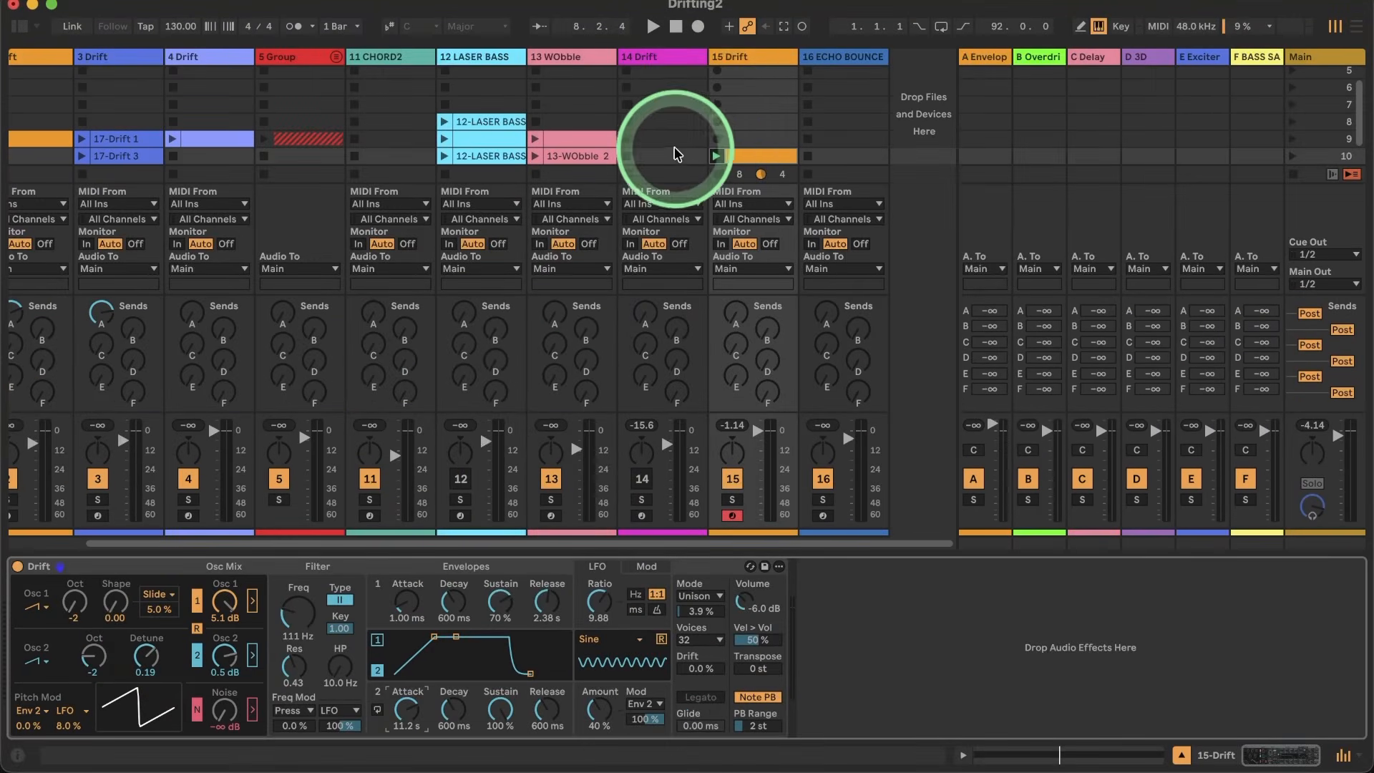
Step: Duplicate the 15 Drift track
right_click(744, 56)
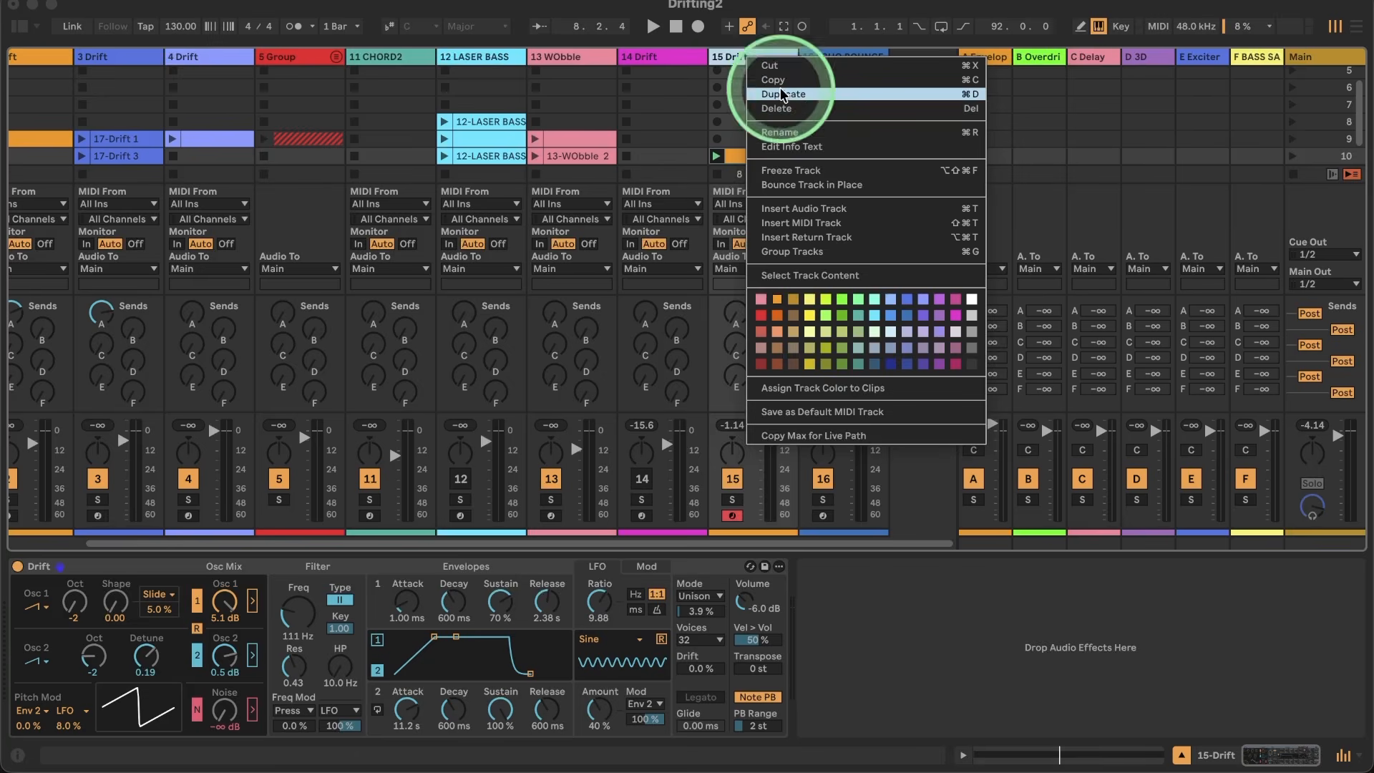
click(782, 94)
click(782, 172)
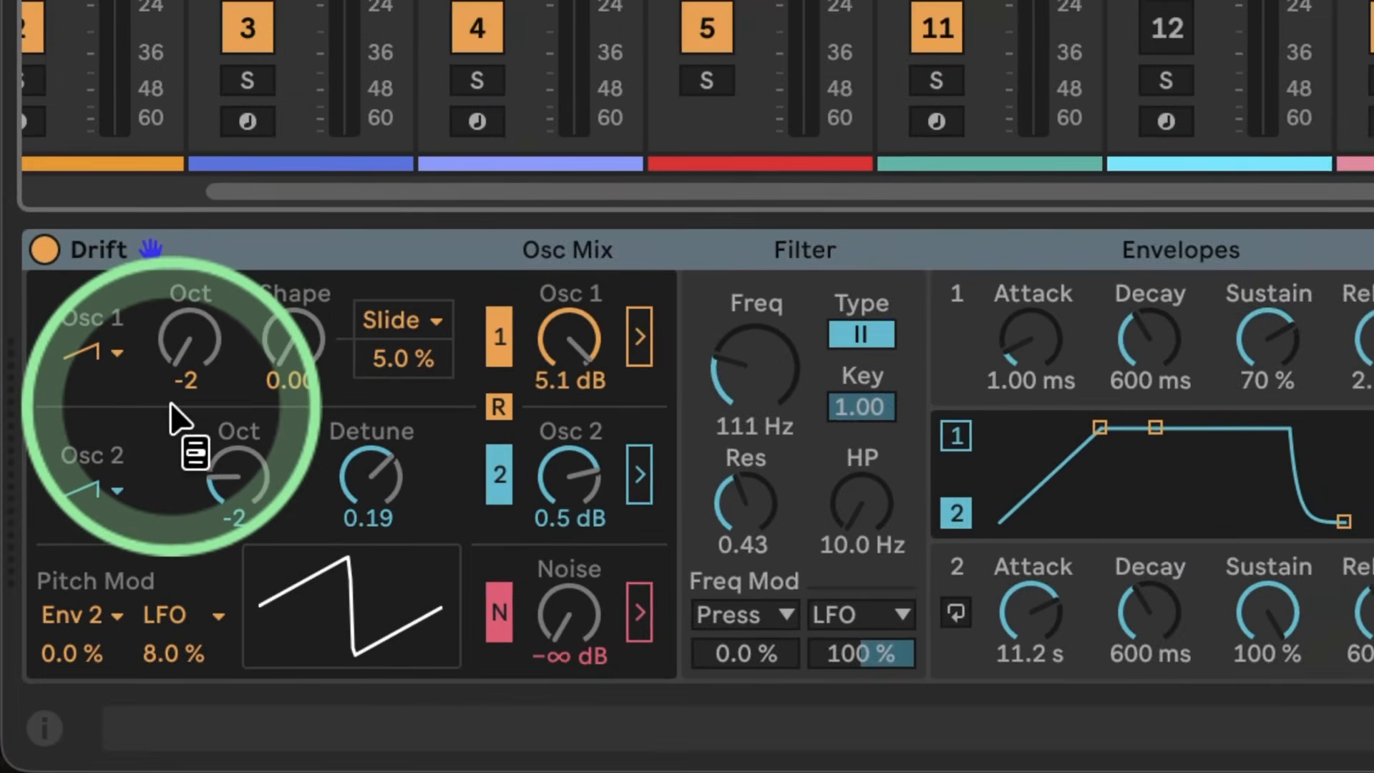
Step: Change oscillator 1 to a sine wave and switch oscillator 2 off in the mix
click(111, 350)
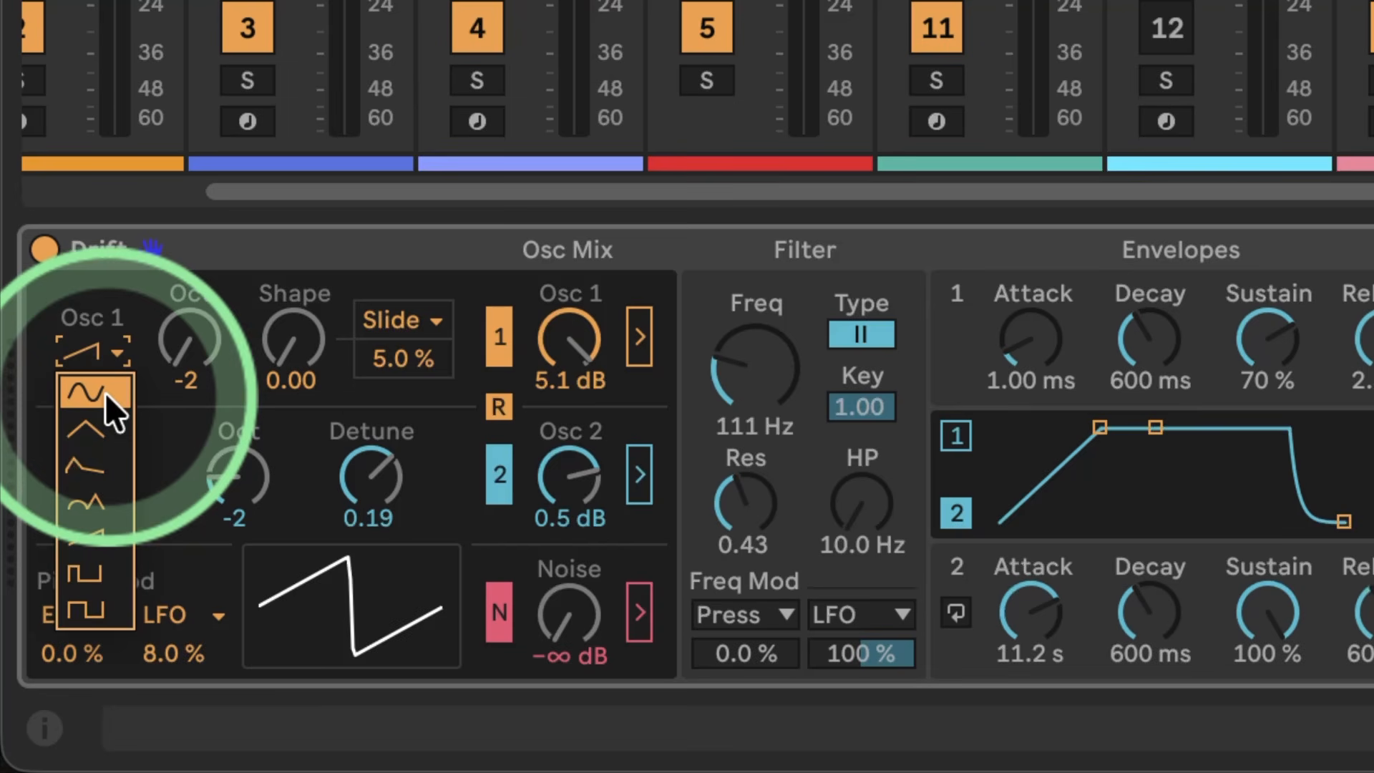
click(105, 392)
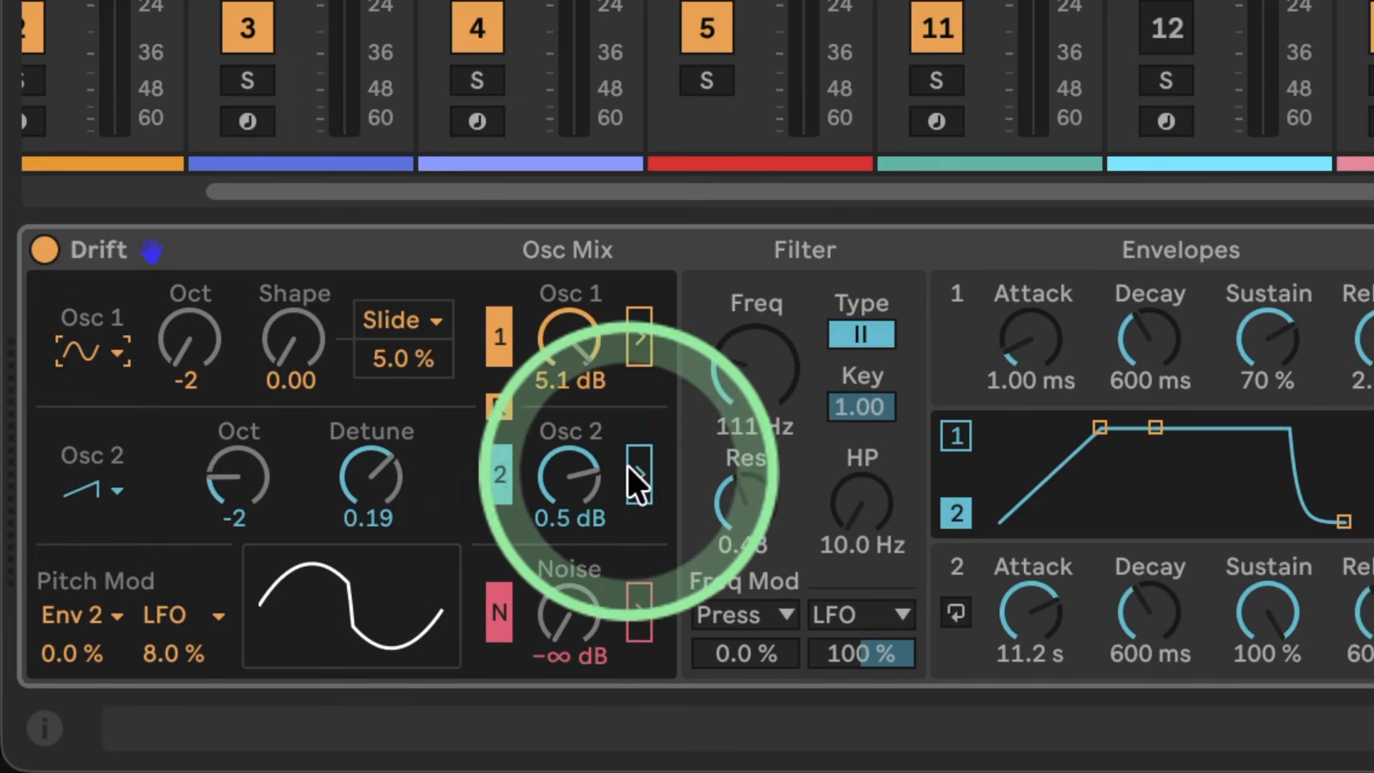
click(499, 468)
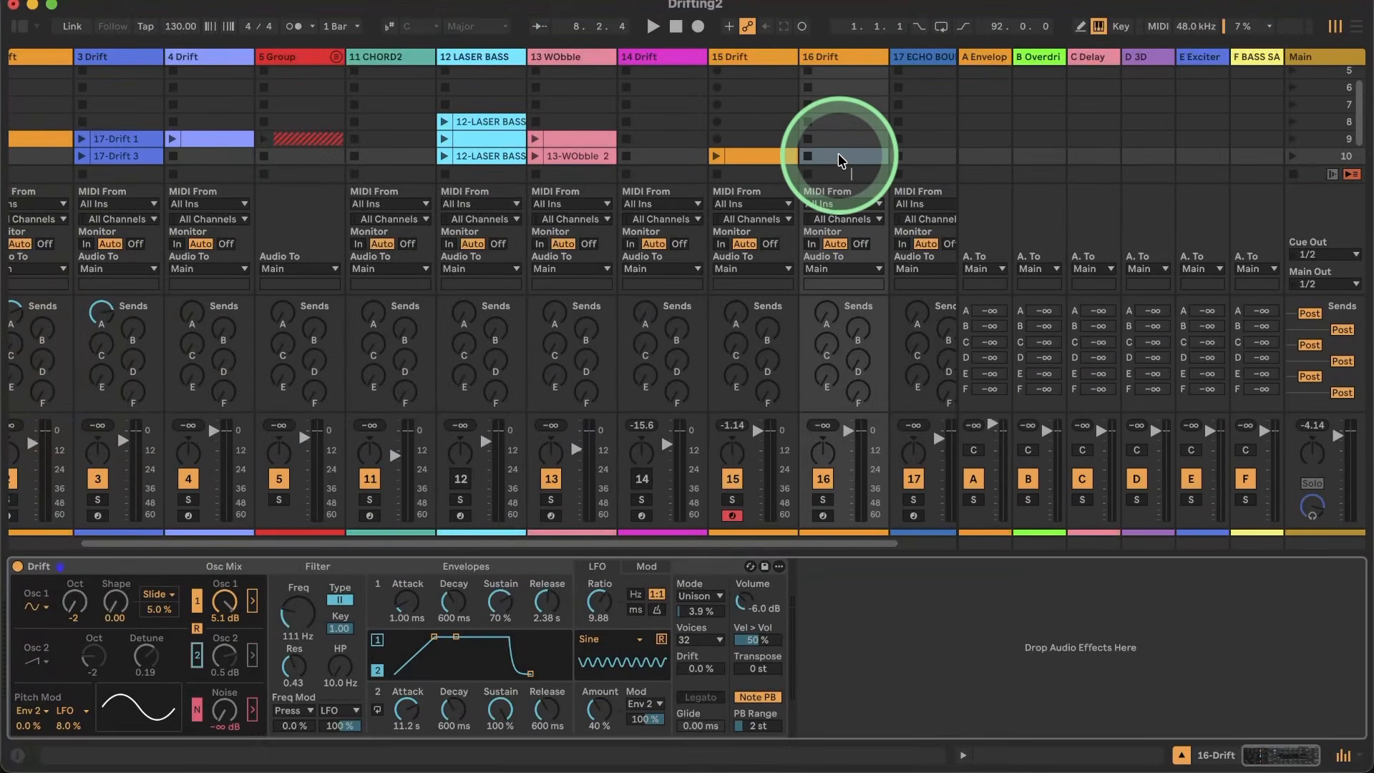
Step: Create an empty MIDI clip in scene 10 of the 16 Drift track and audition low notes such as G1
double_click(839, 153)
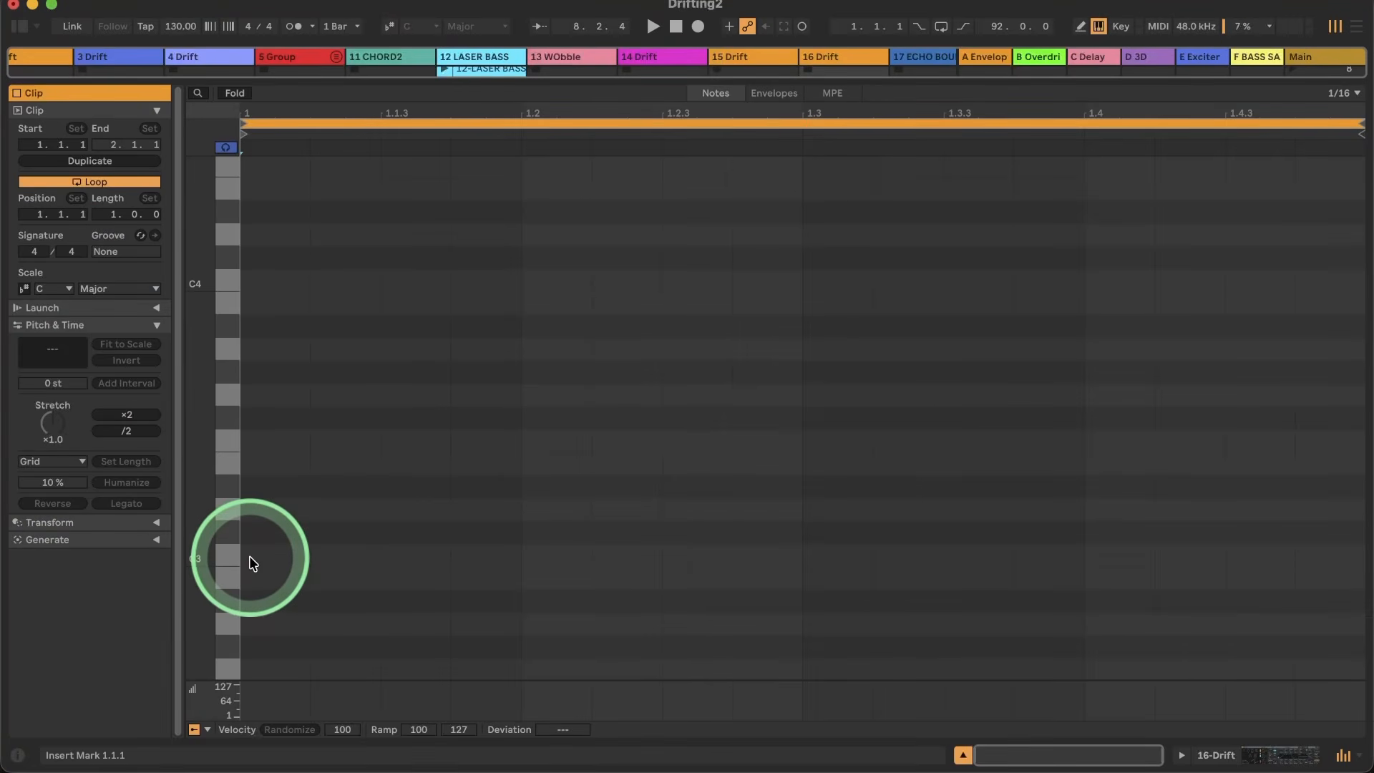
scroll(249, 554, down, 12)
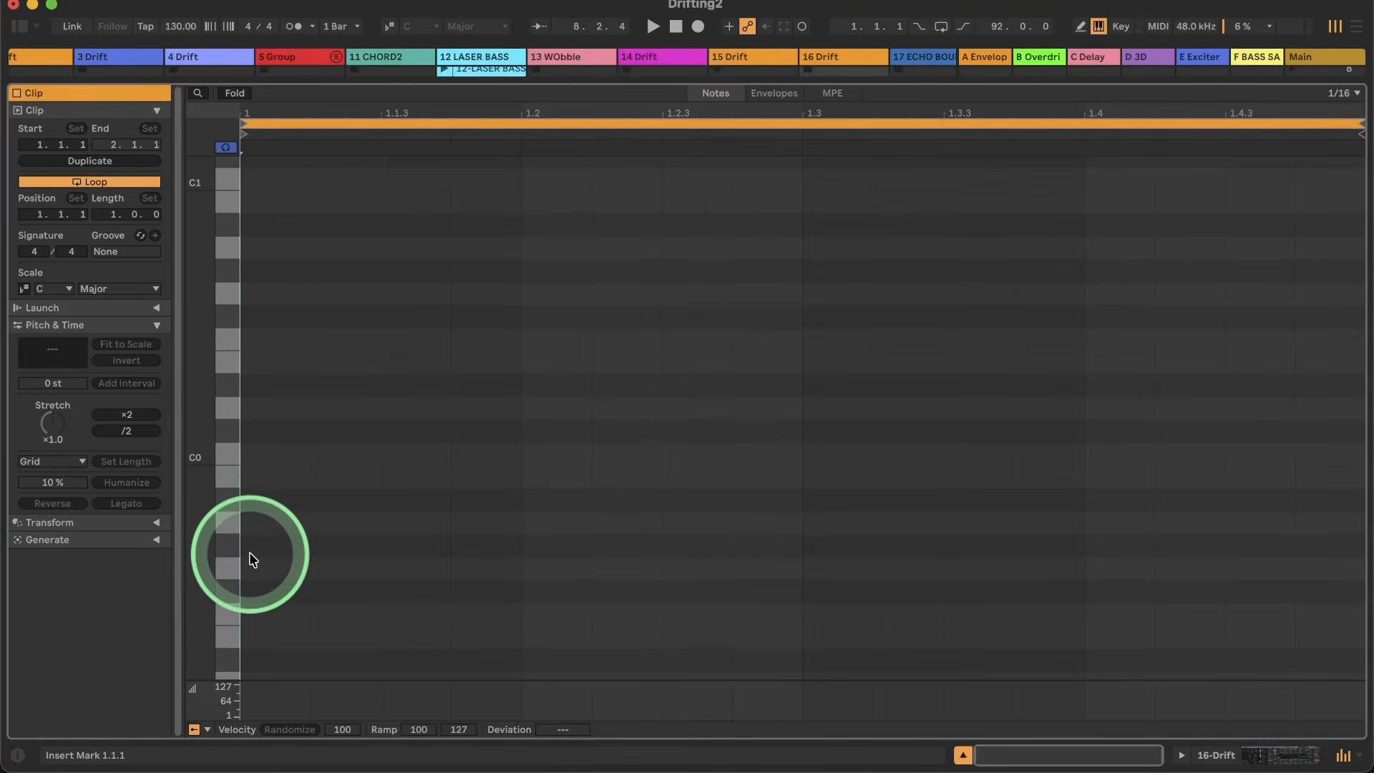
click(221, 455)
scroll(226, 259, up, 3)
click(222, 236)
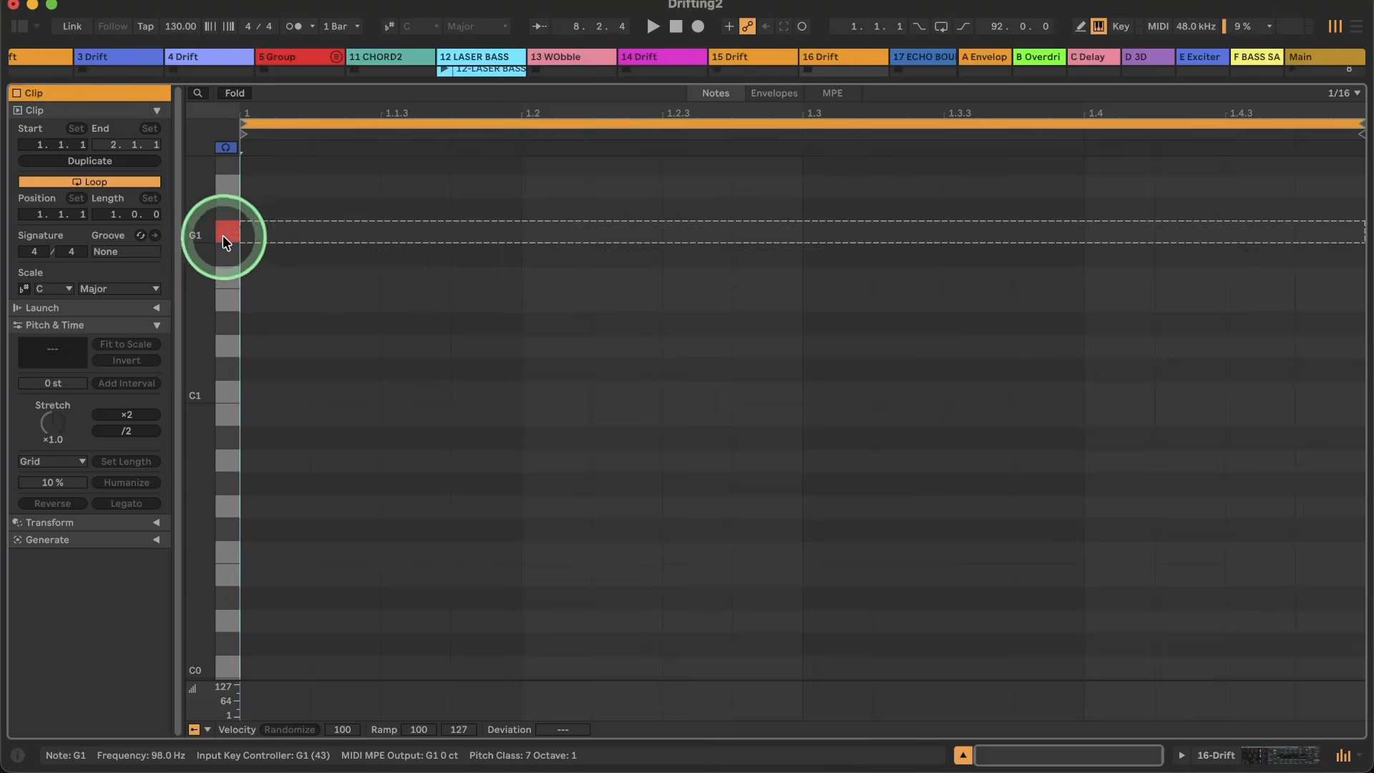
Step: Return to the Drift device and raise oscillator 1's octave to 0
click(1252, 754)
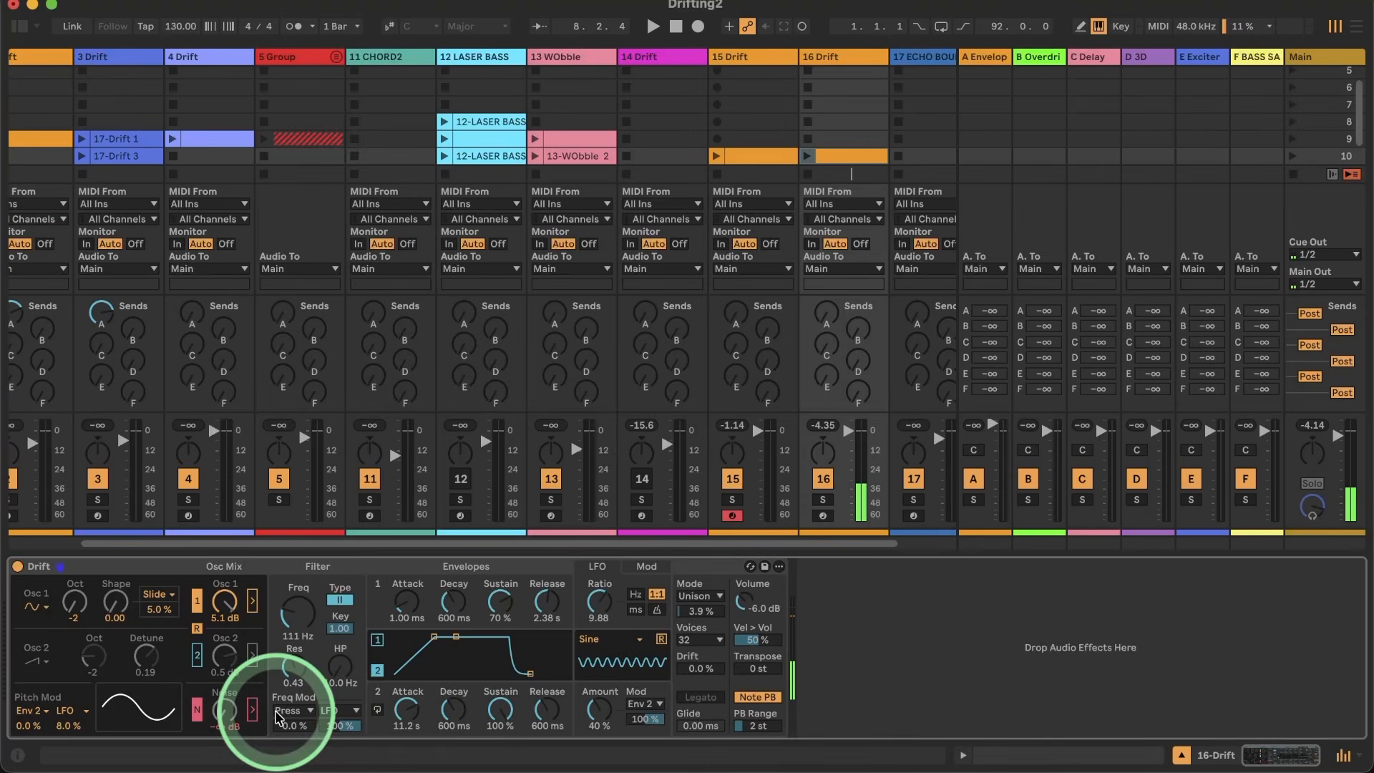
drag(74, 603, 73, 590)
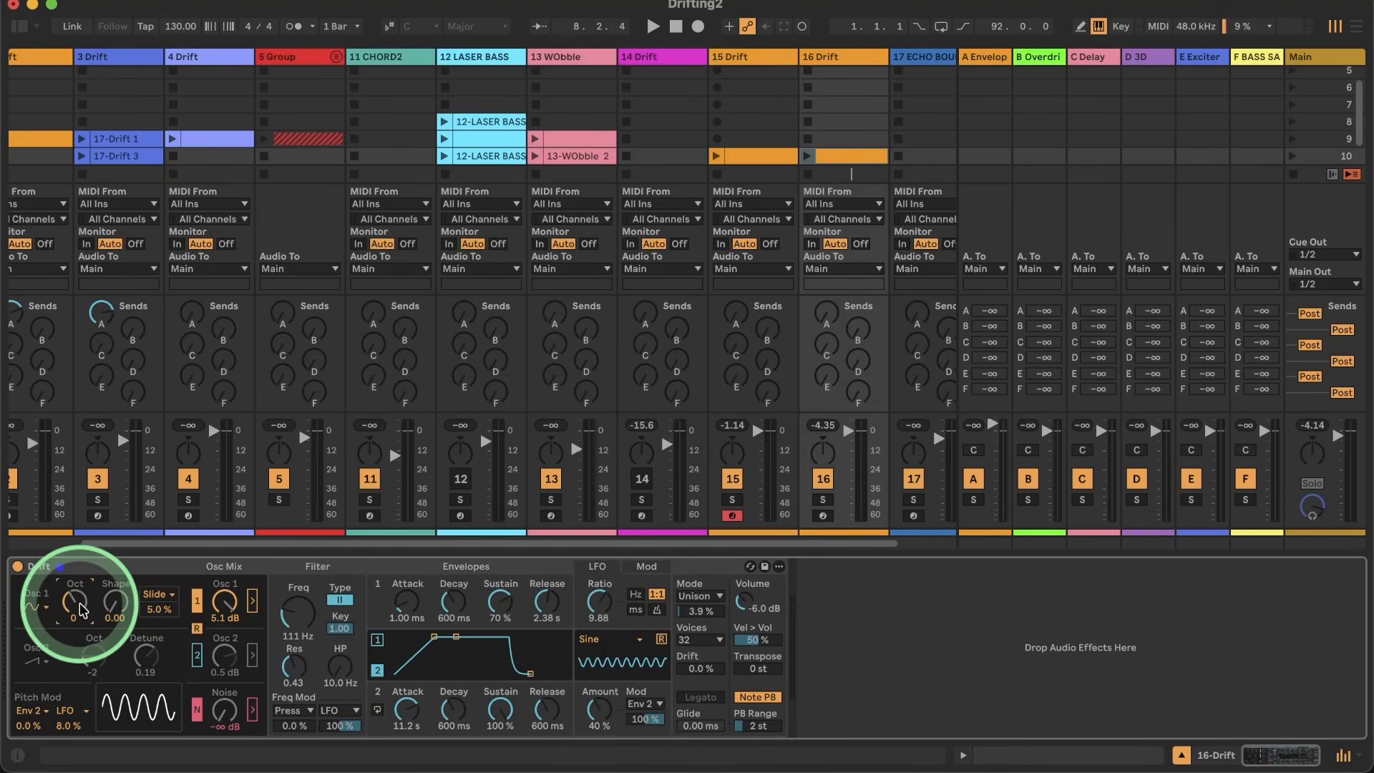
Step: Add sixteenth-long C#1 notes to the new clip at 1.1.1, 1.1.4, 1.2.3, 1.3.2 and 1.4.1
double_click(841, 155)
click(272, 339)
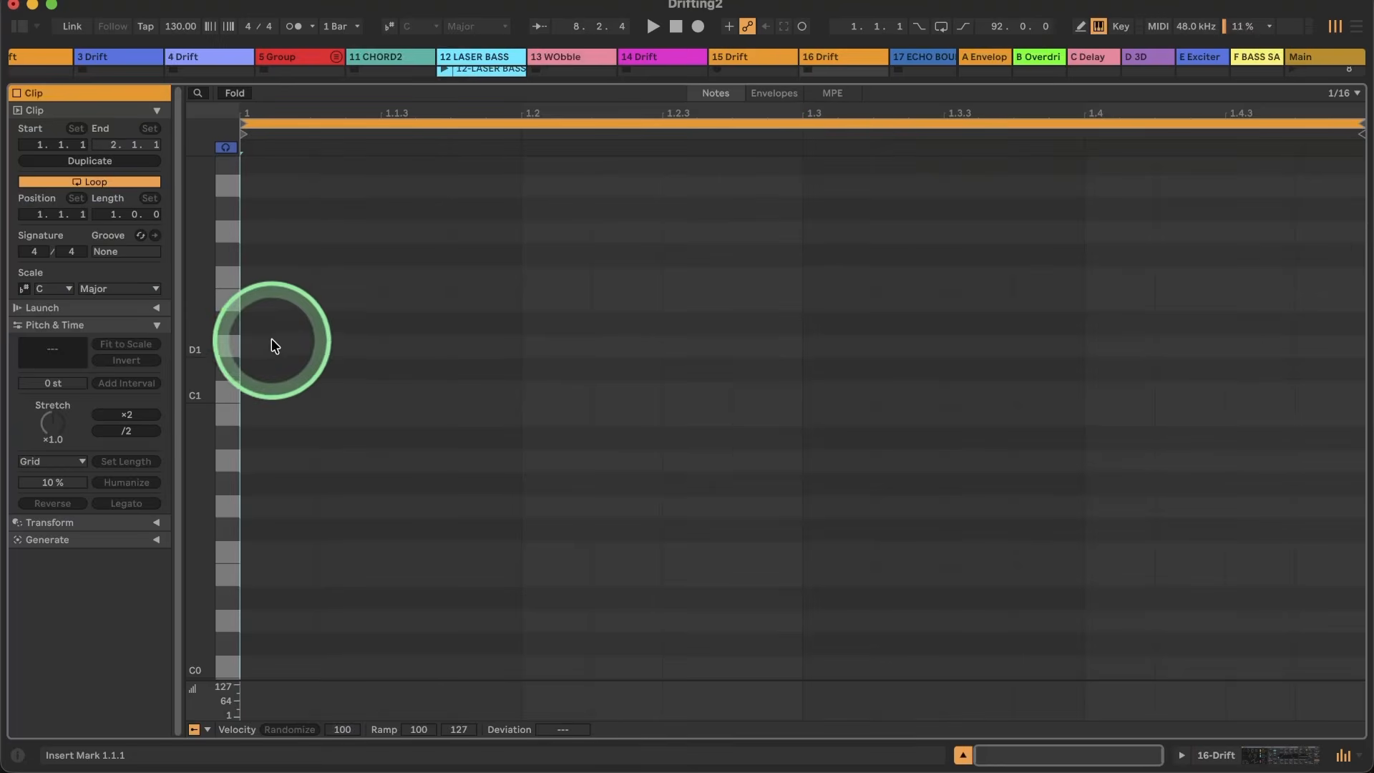
double_click(269, 370)
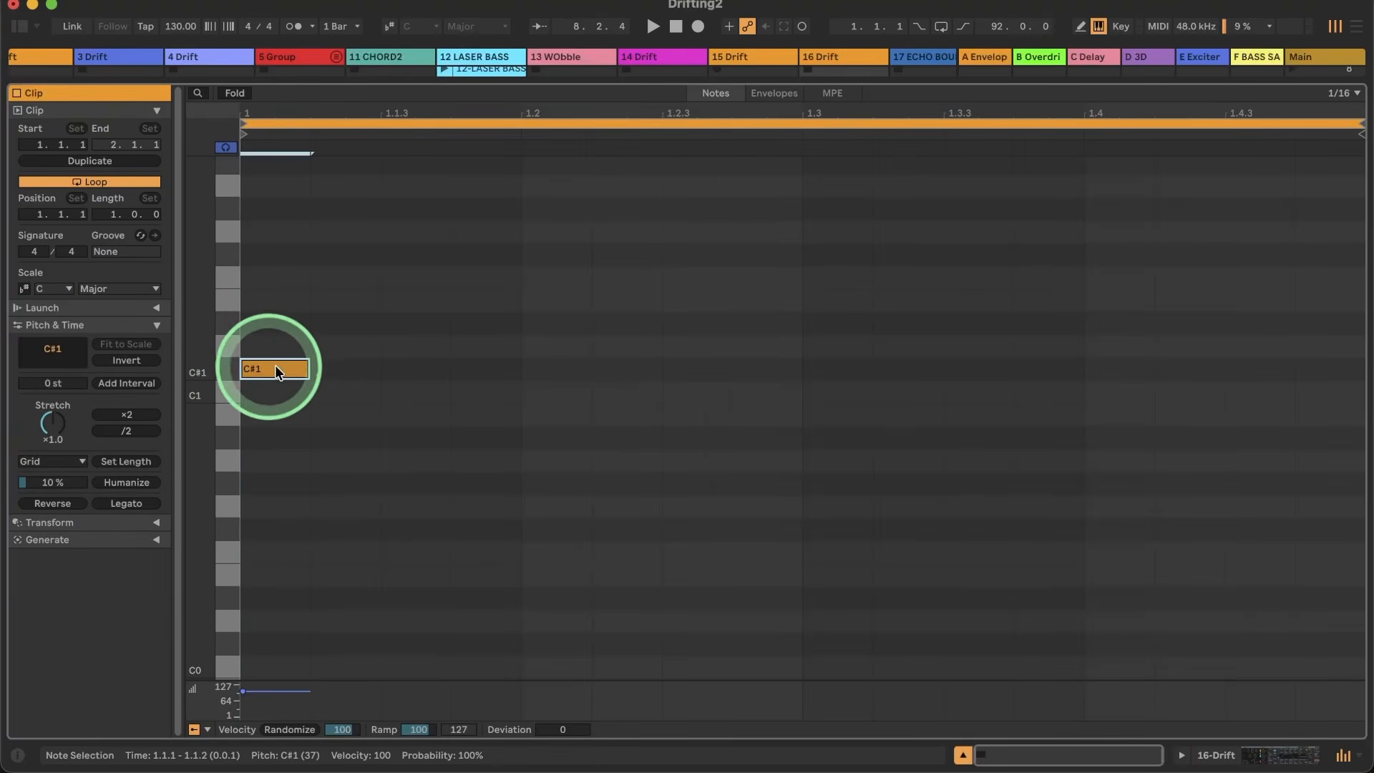
double_click(495, 368)
double_click(691, 369)
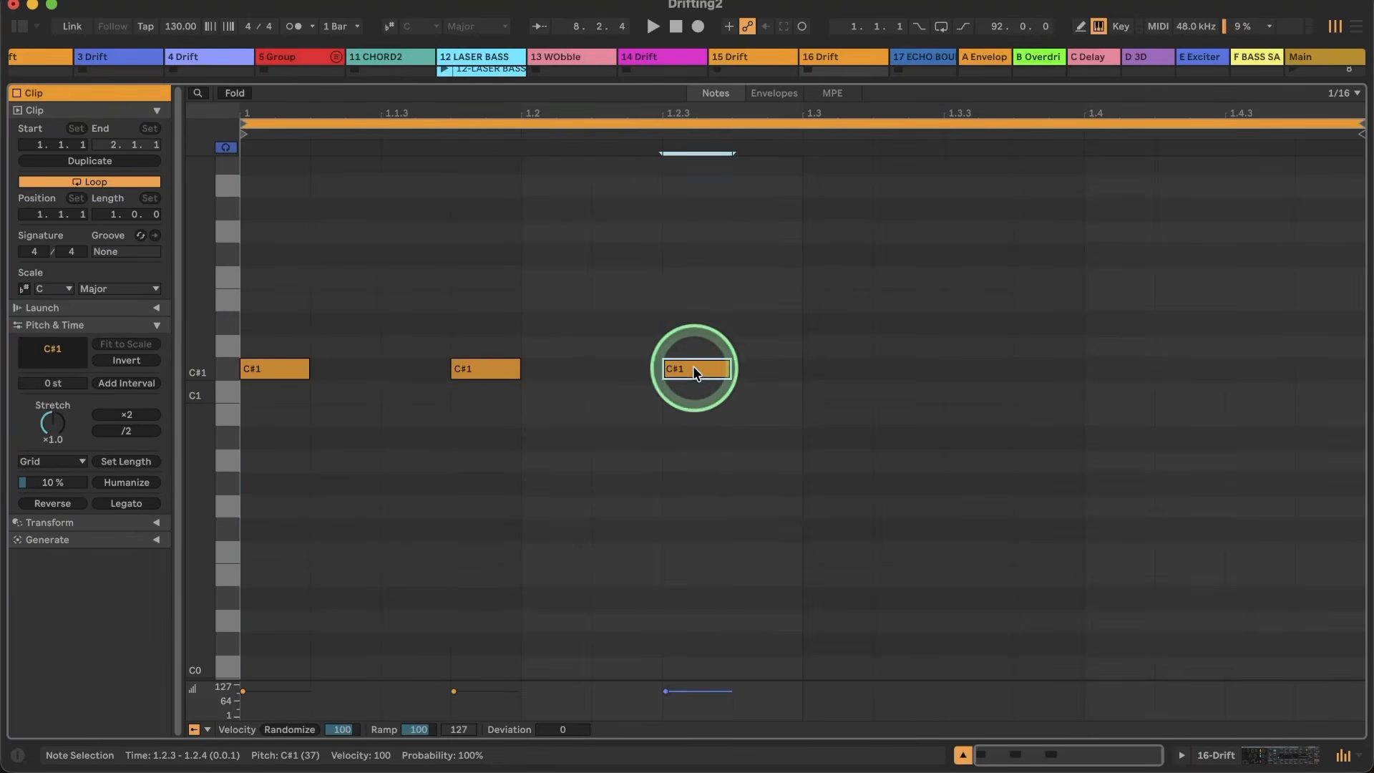
click(977, 372)
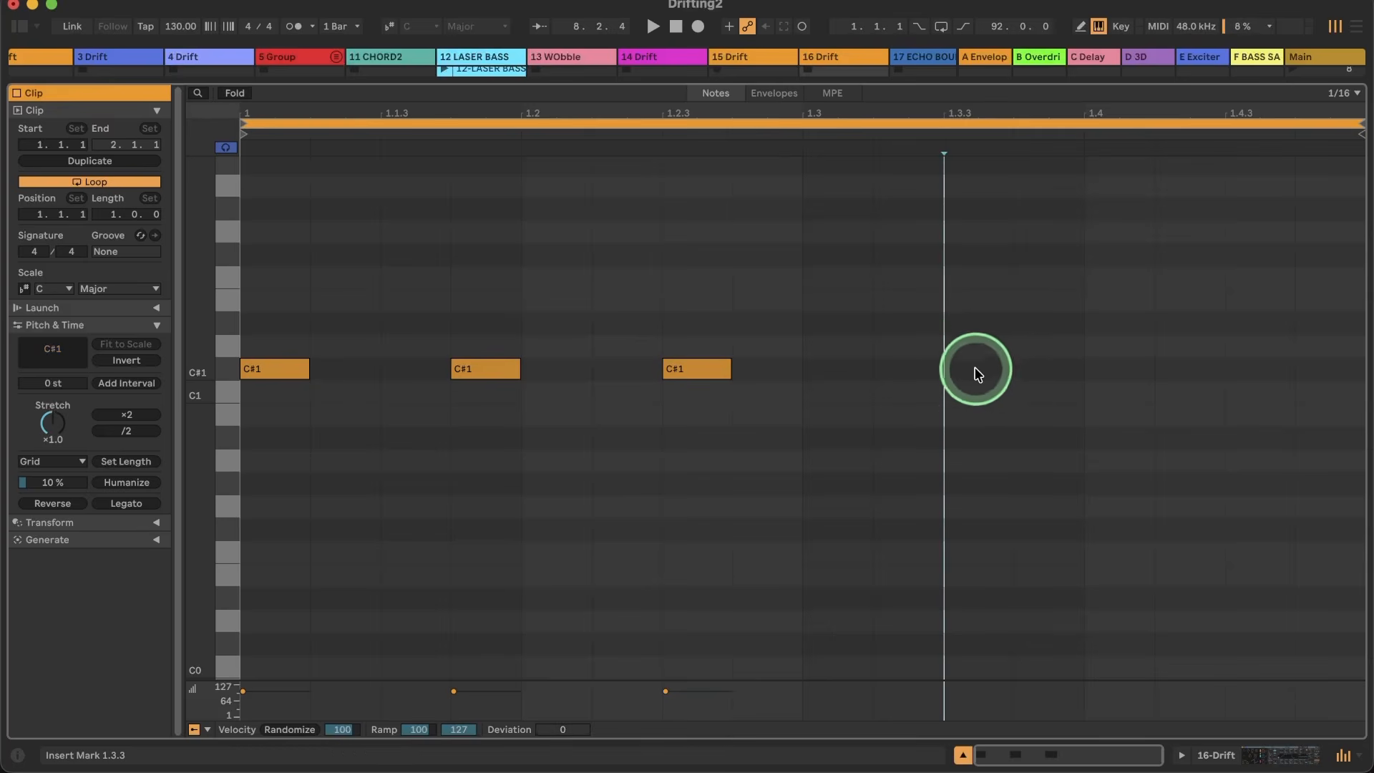
double_click(903, 371)
click(1133, 374)
double_click(1133, 374)
Step: Play the new clip on the 16 Drift track and change Drift's voice mode to Mono at 100% thickness
click(1229, 767)
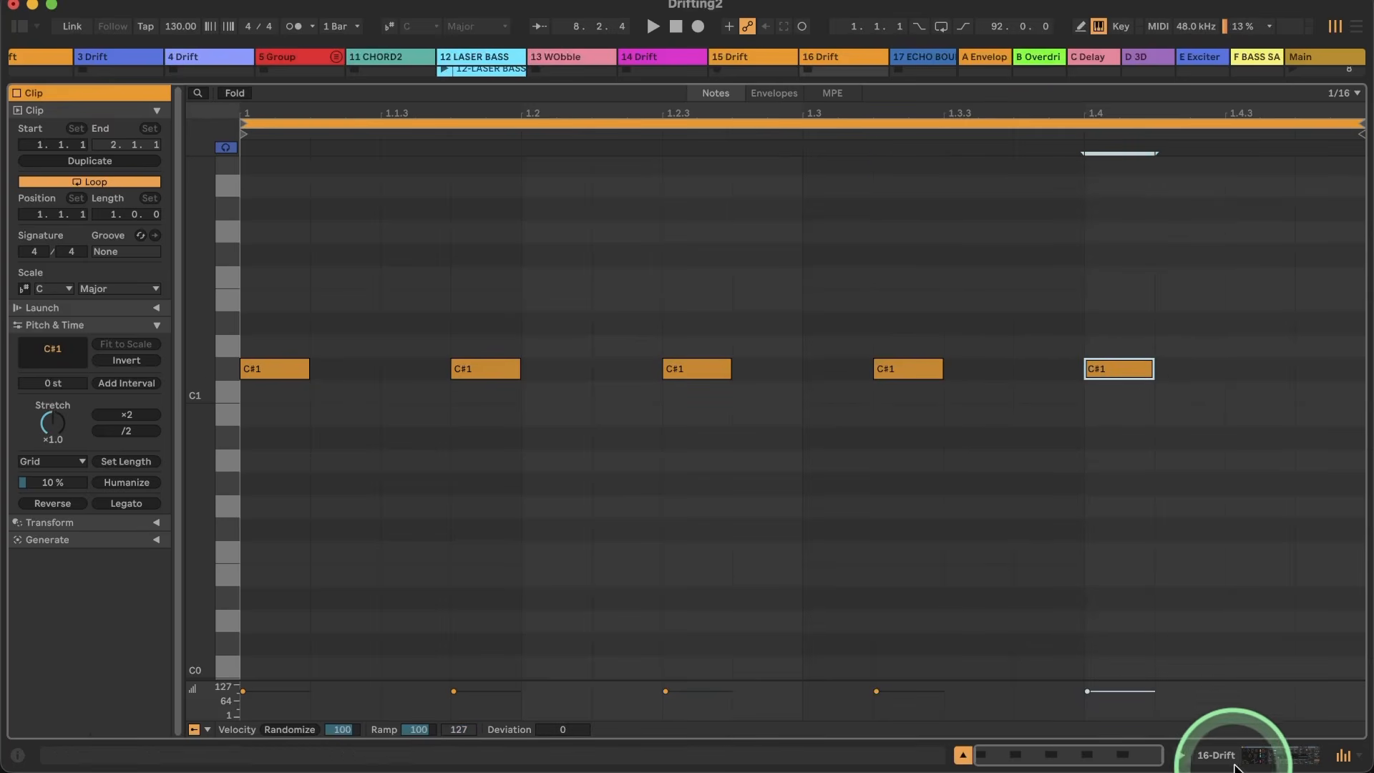
click(1236, 761)
click(808, 157)
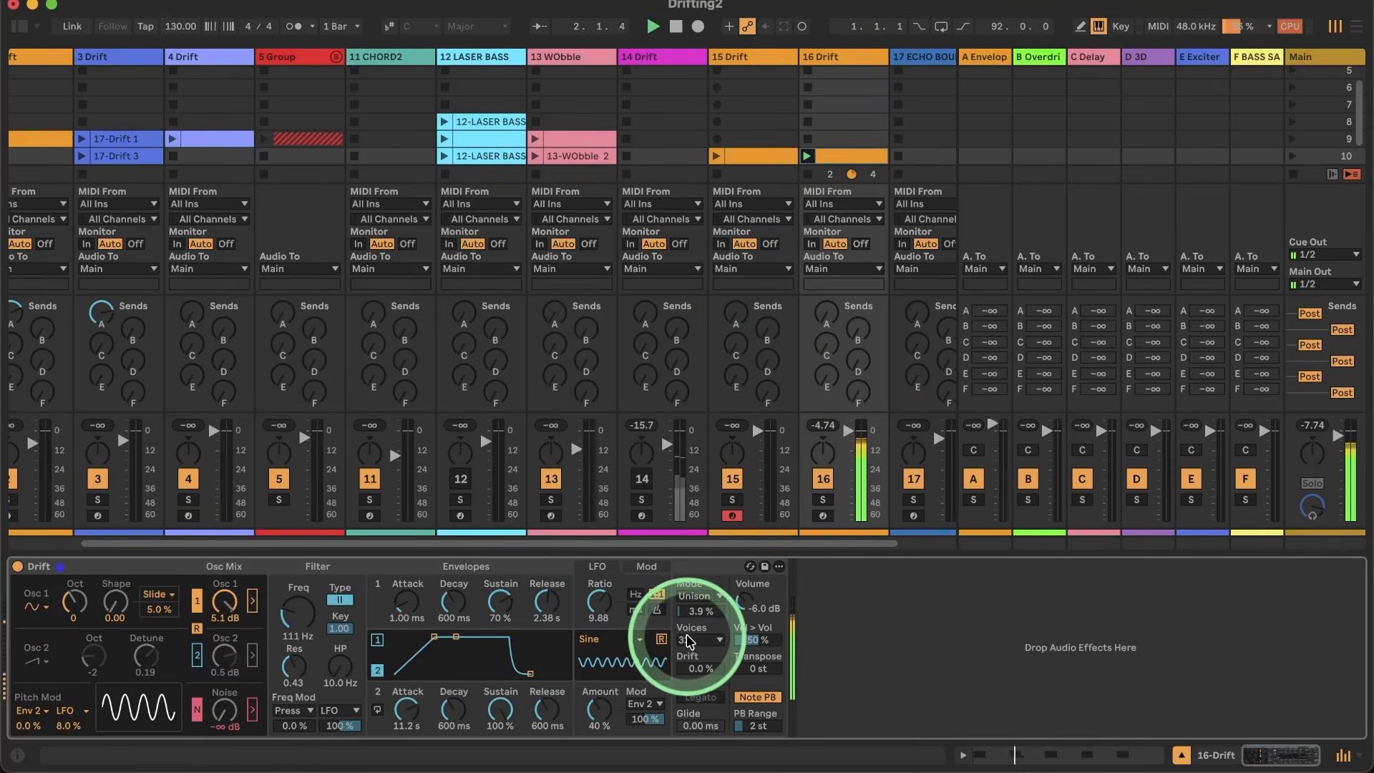
click(698, 596)
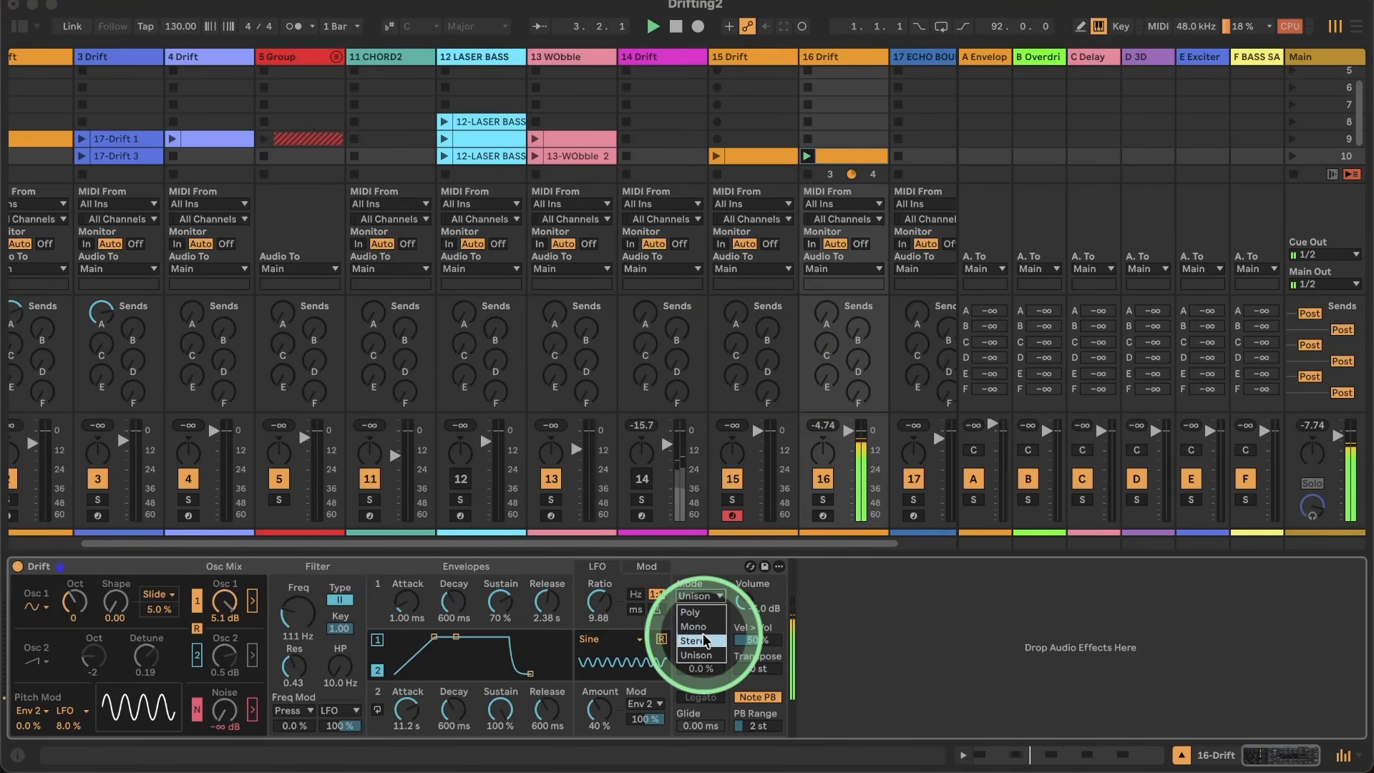
click(692, 626)
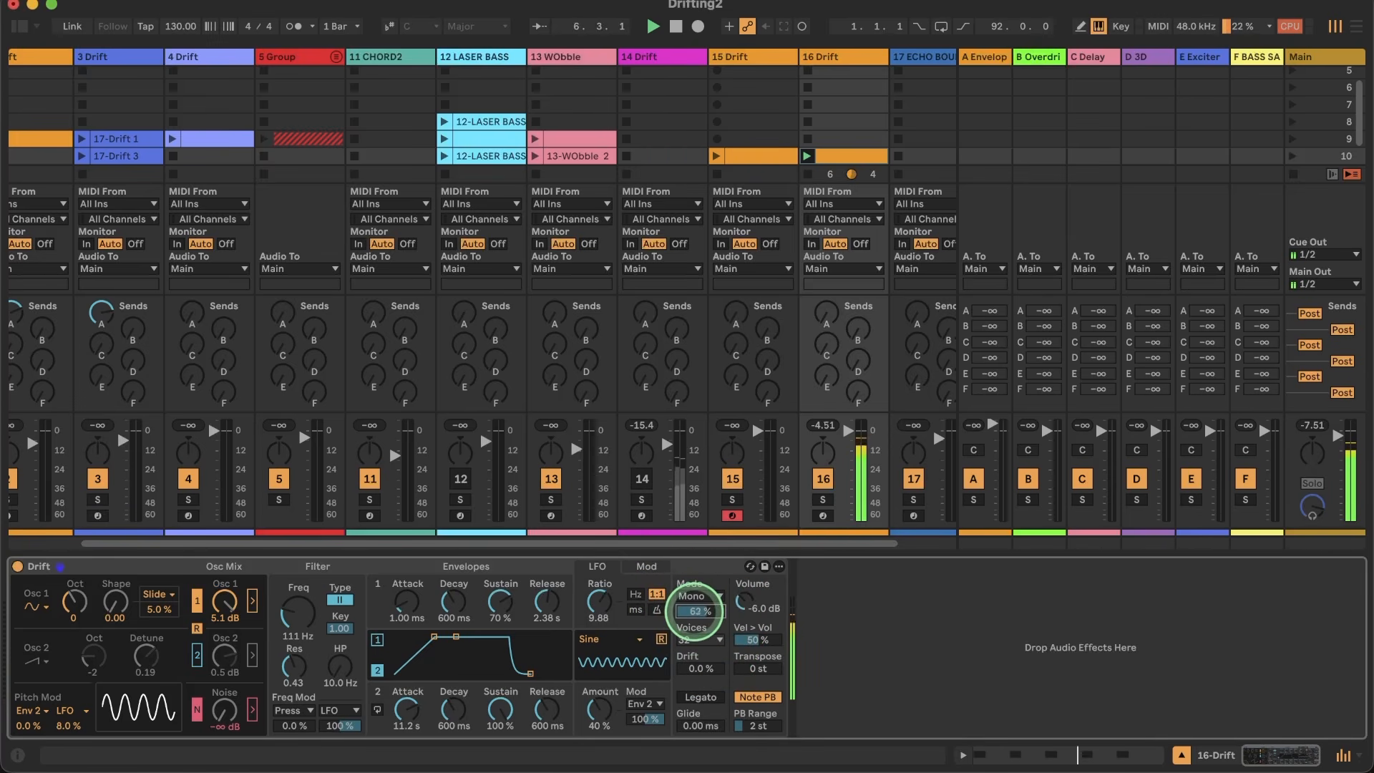
drag(695, 616, 698, 612)
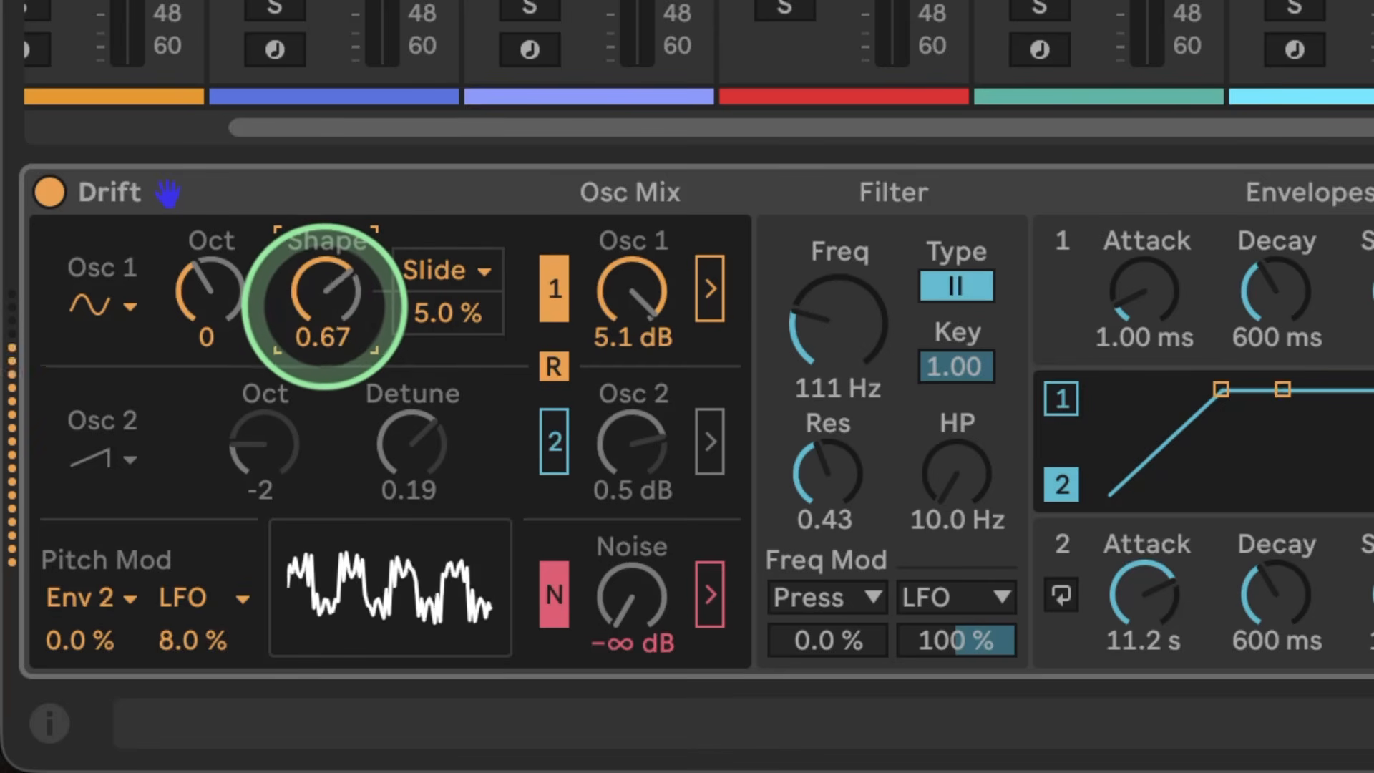
Step: Bring oscillator 1's Shape to 0.10 and modulate it with the LFO at 100%
drag(324, 304, 327, 319)
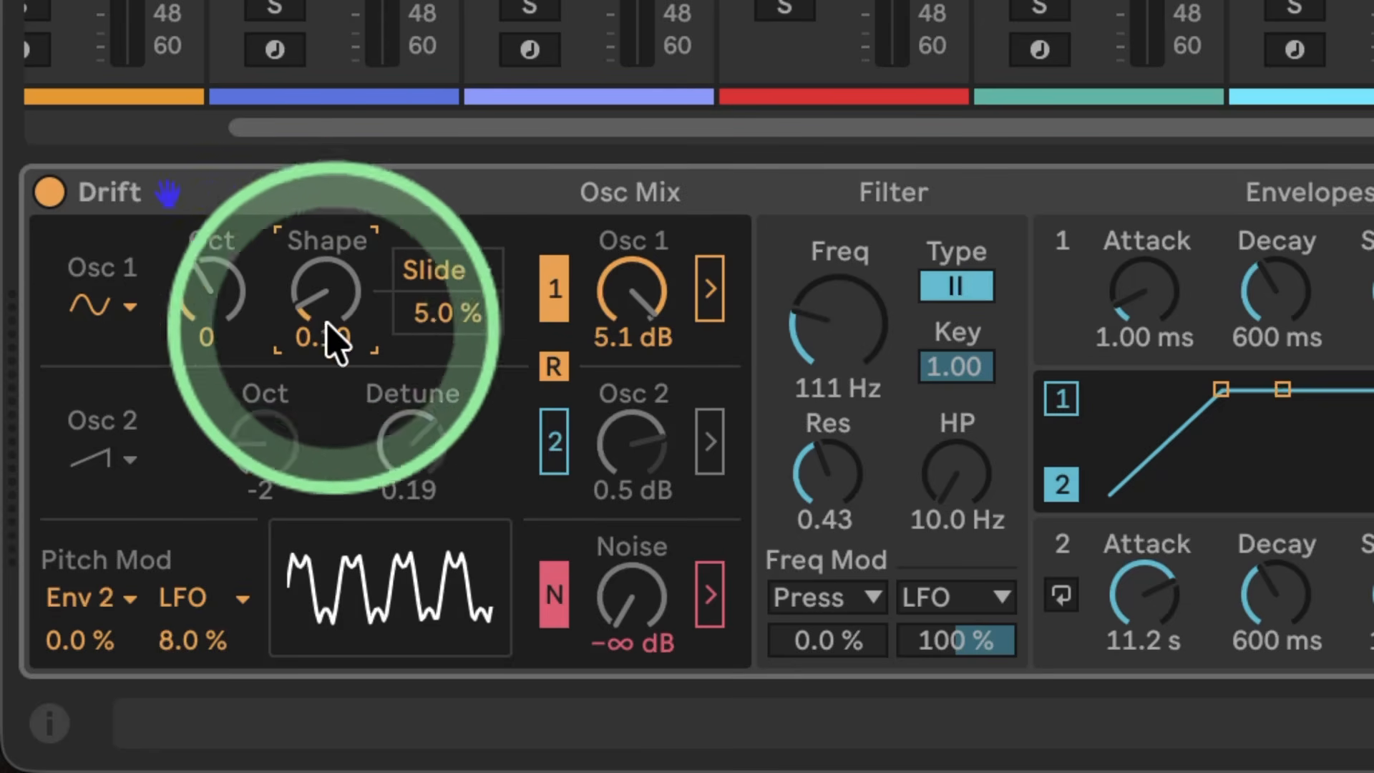
click(447, 279)
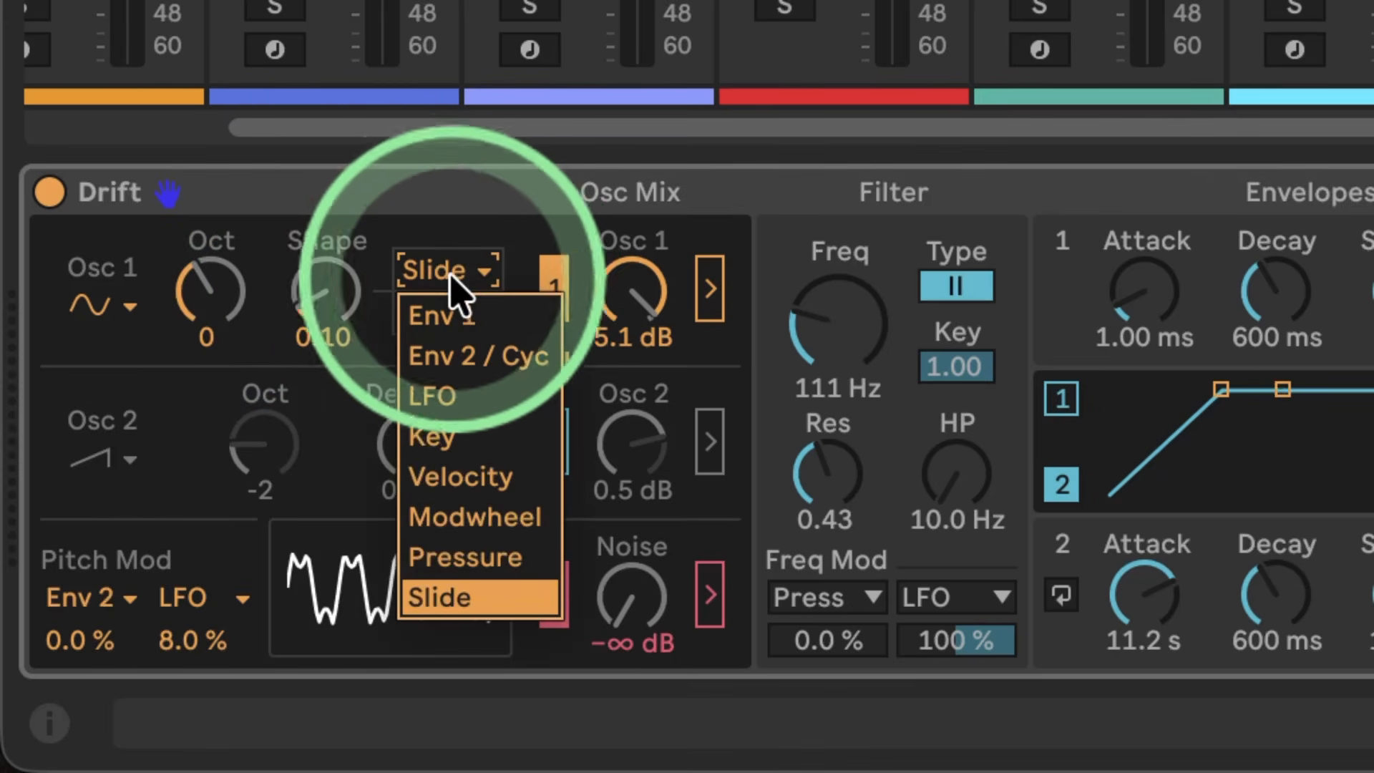
click(454, 393)
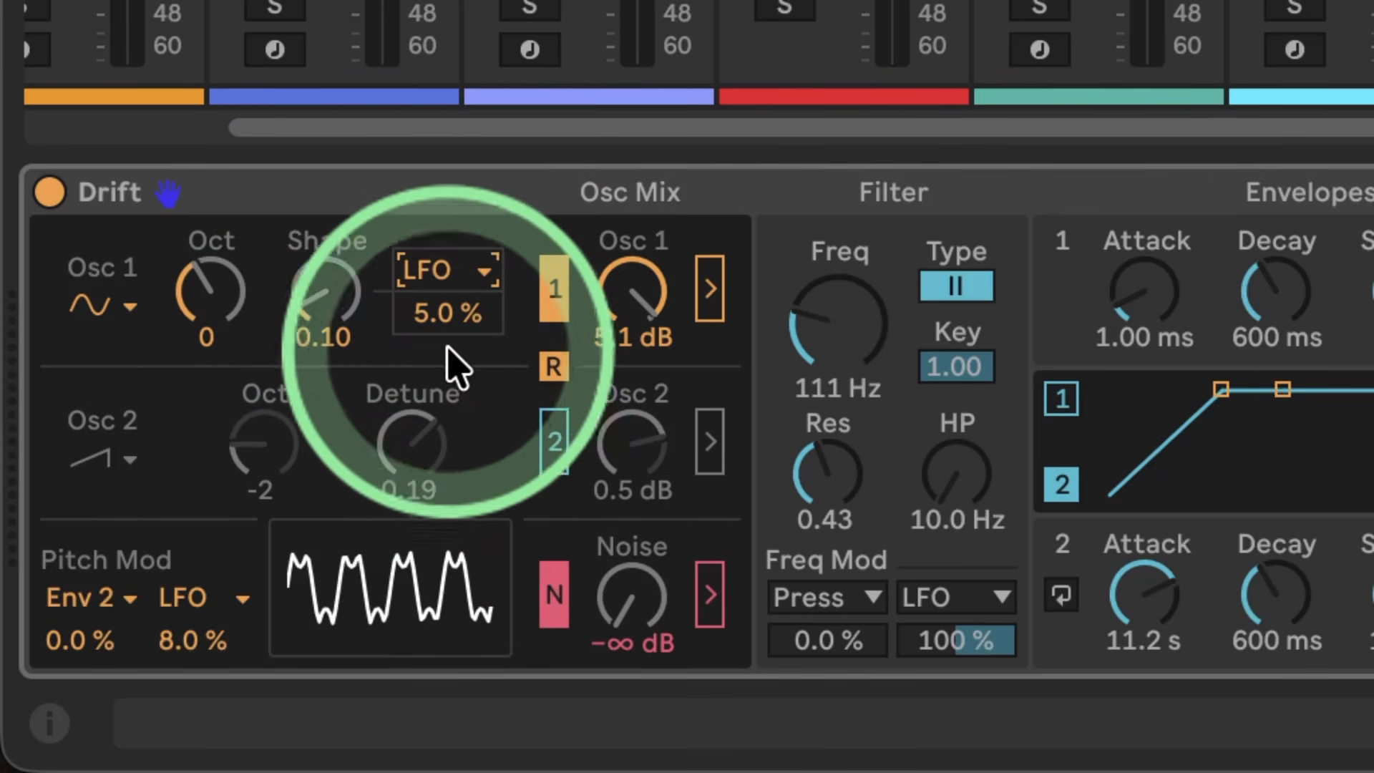
drag(429, 329, 429, 268)
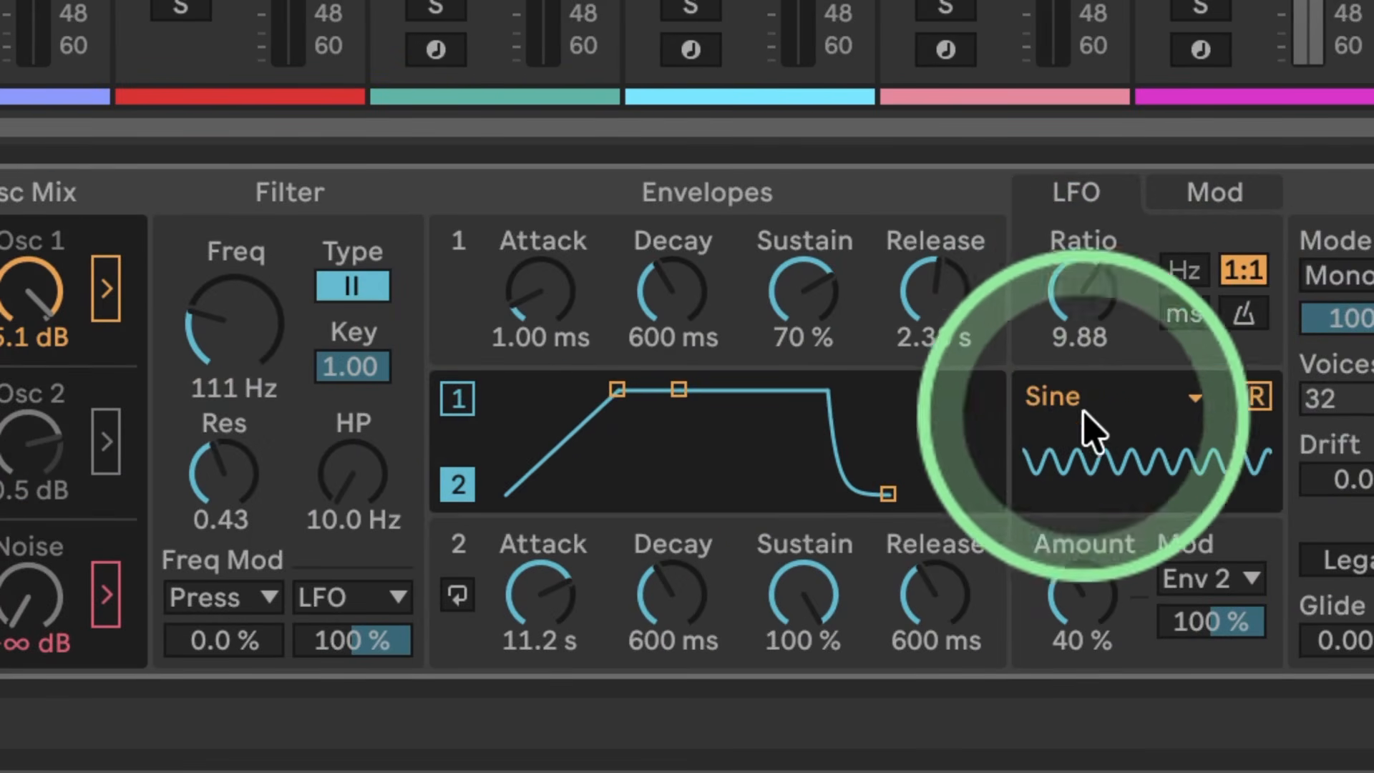
Step: Raise the LFO amount to 100% and, after resetting its ratio to 1.00, switch its rate to Hz
drag(1082, 583, 1083, 544)
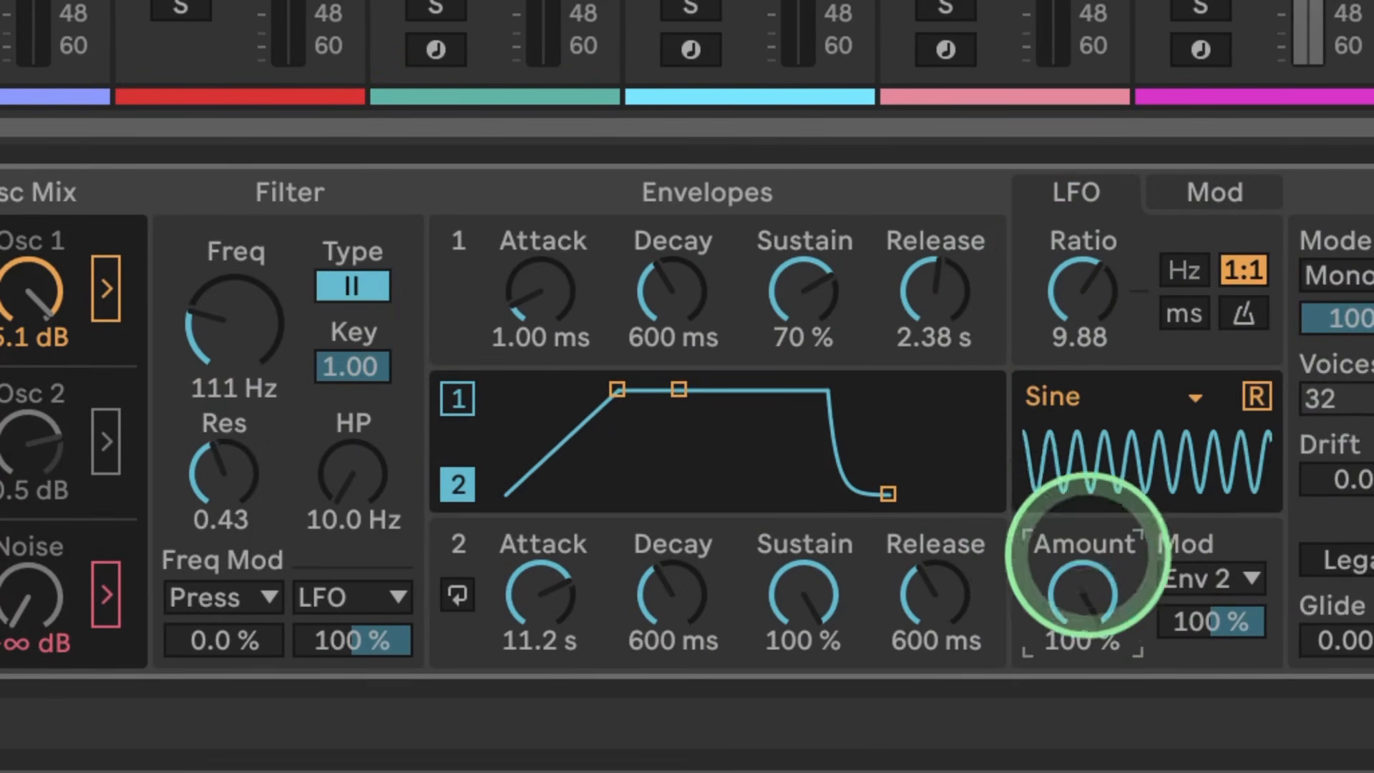
double_click(1087, 315)
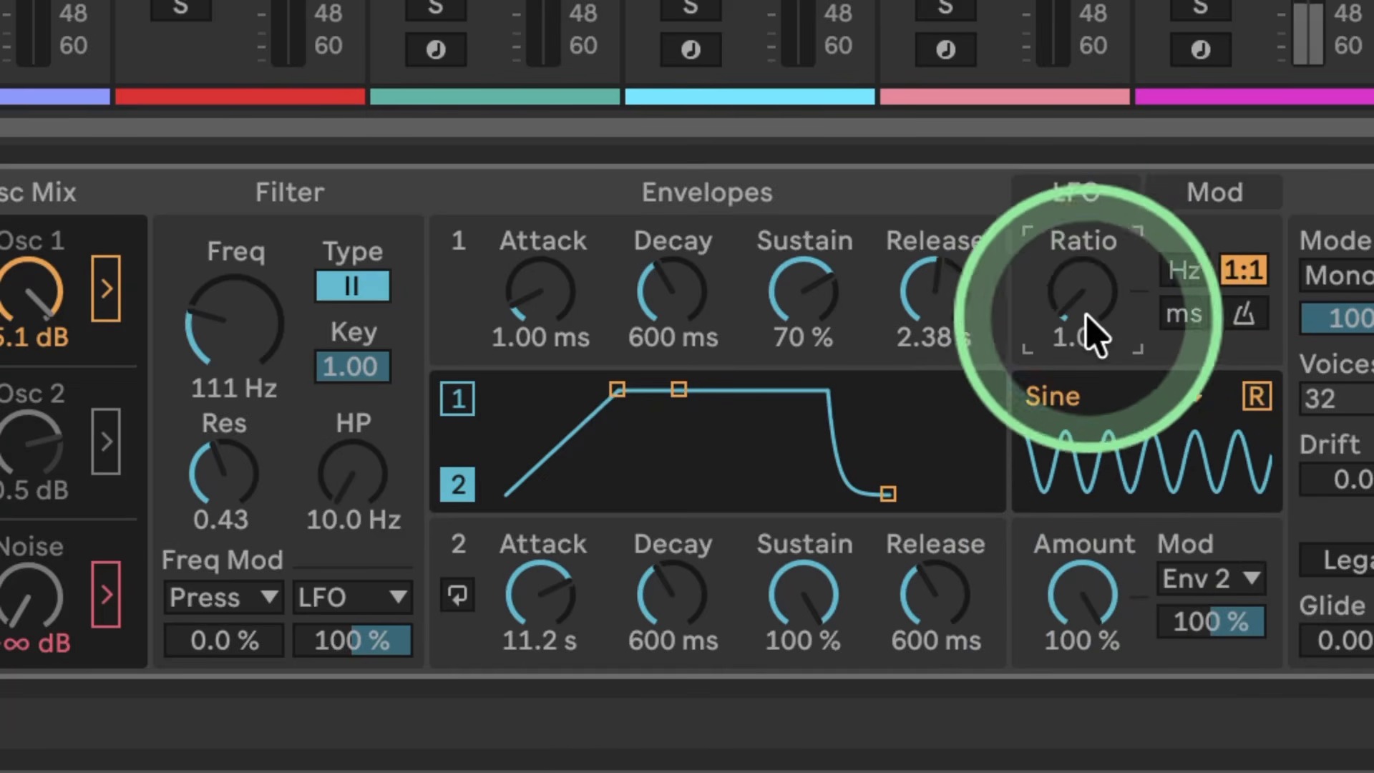
click(1181, 273)
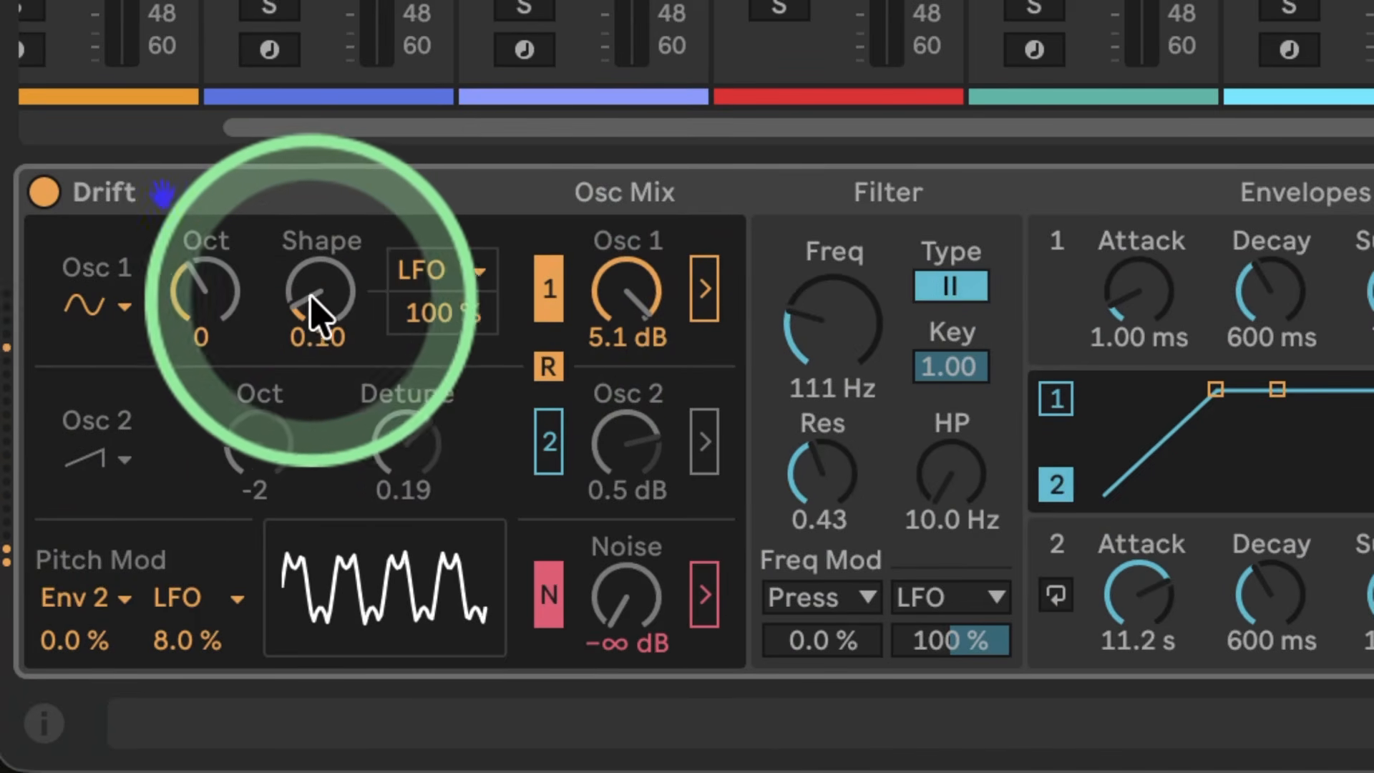
Step: Zero oscillator 1's shape modulation, lower its Shape, and raise the LFO modulation of the shape again
click(411, 307)
key(Delete)
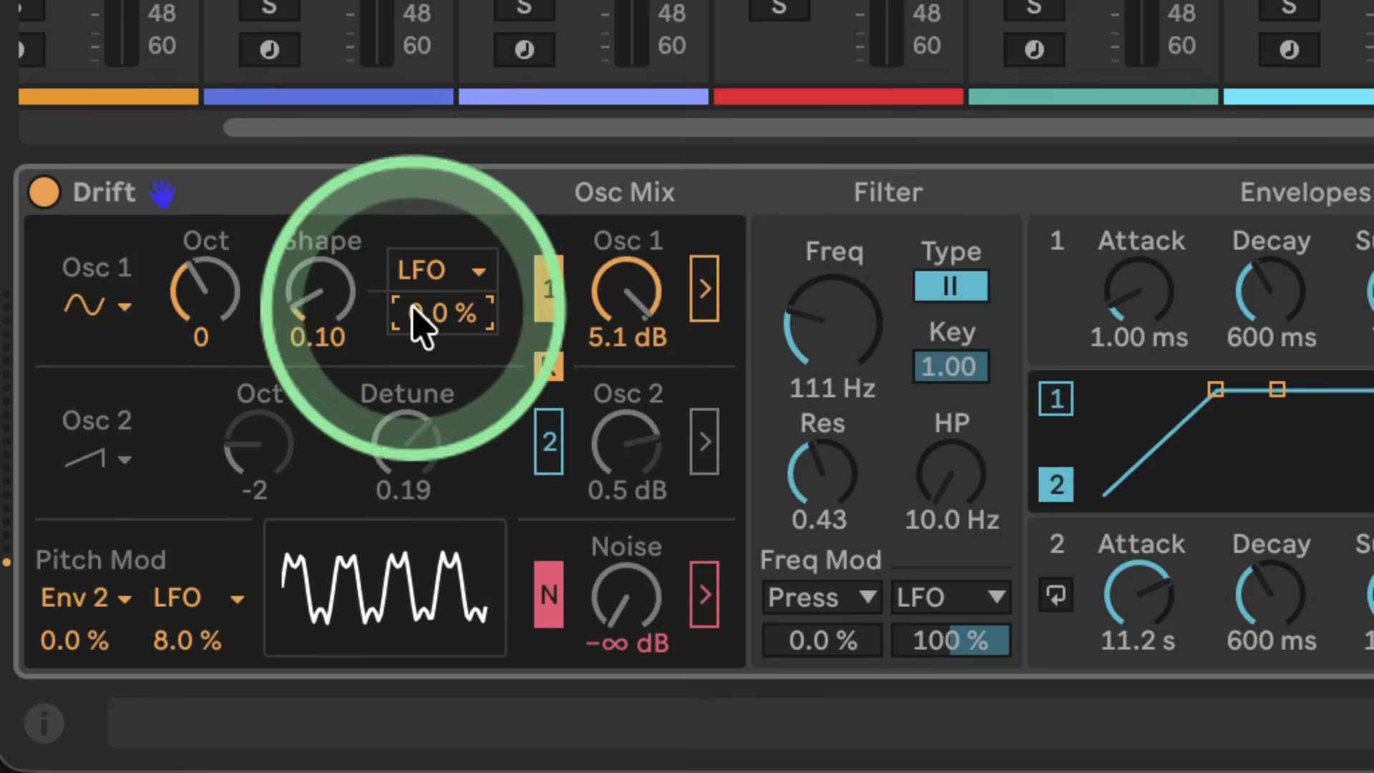
drag(326, 315, 326, 340)
drag(441, 306, 442, 272)
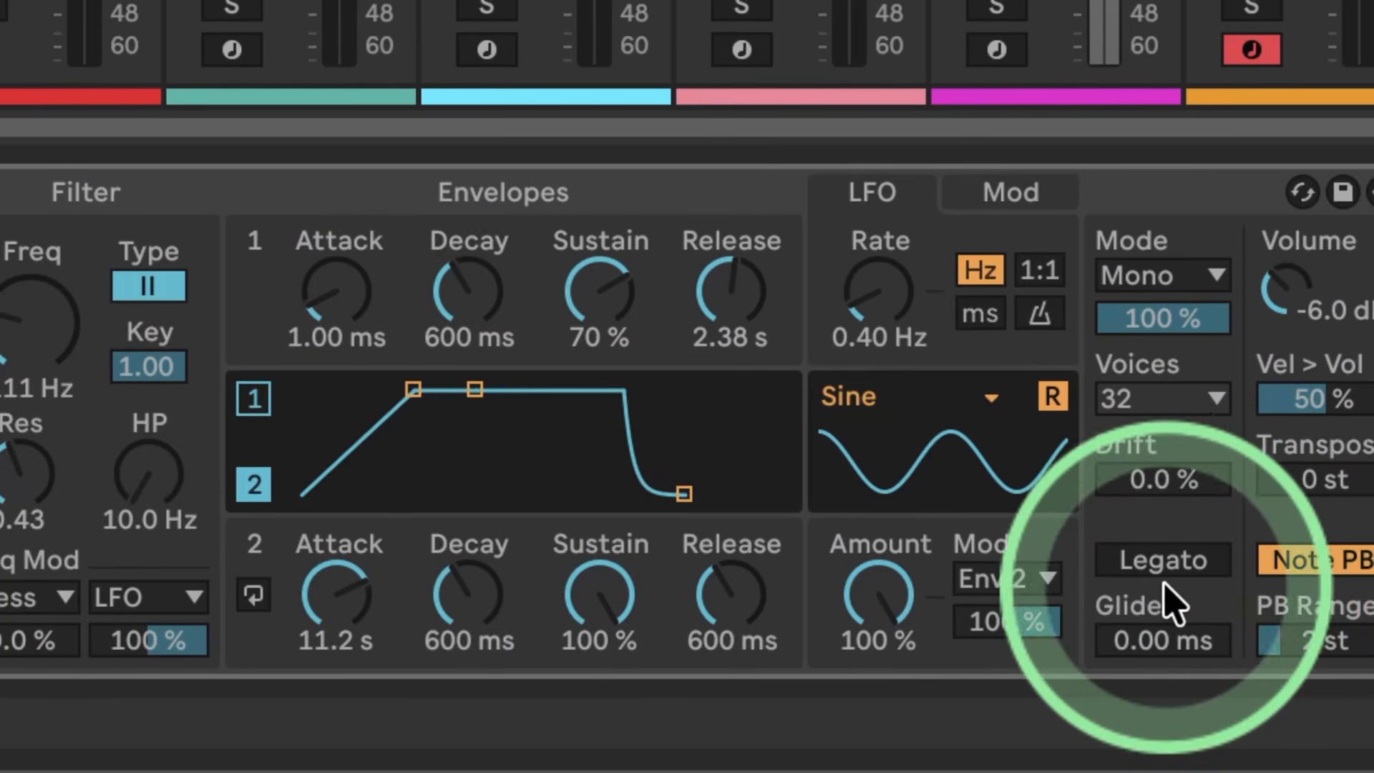
Step: Set the Env 2 modulation of the LFO to 0.0% and lower the LFO amount to 0.0%
click(1030, 629)
key(Delete)
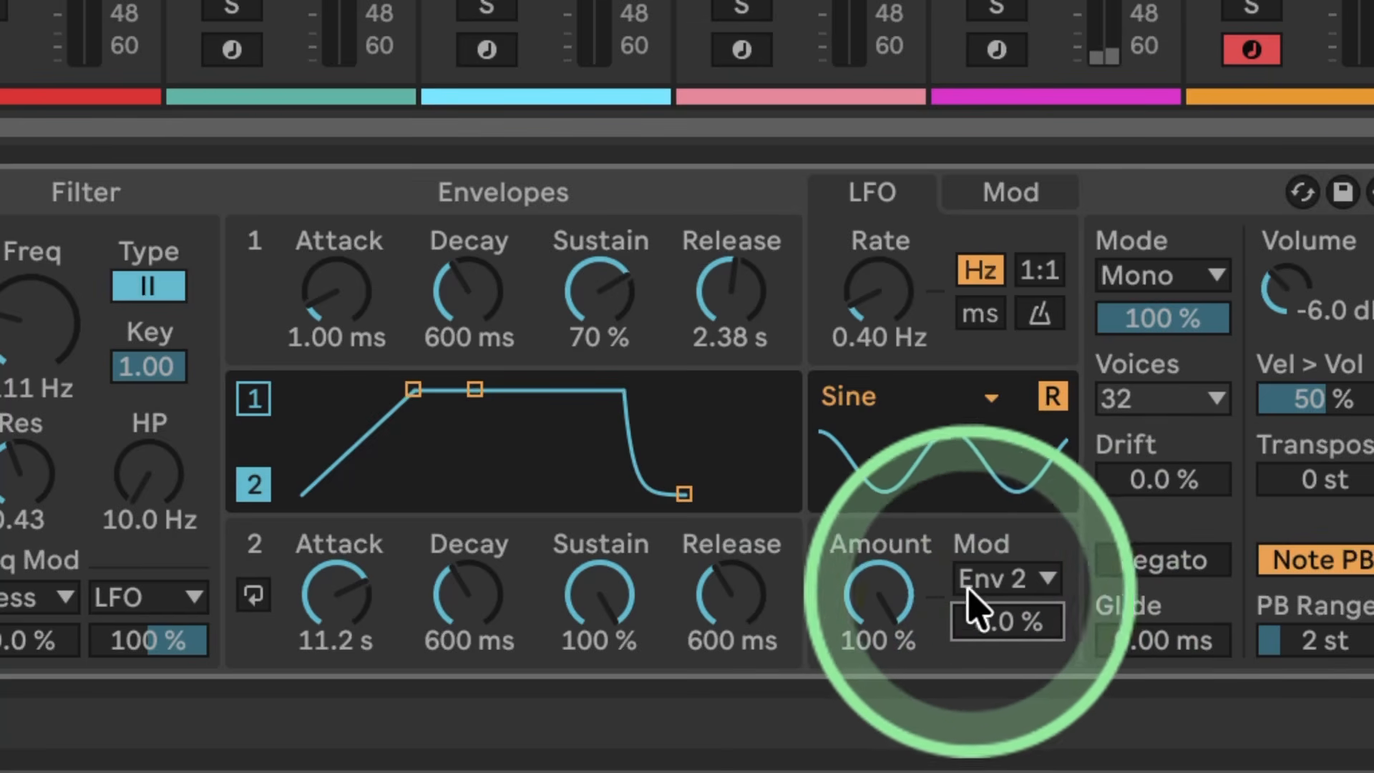
drag(898, 591, 894, 715)
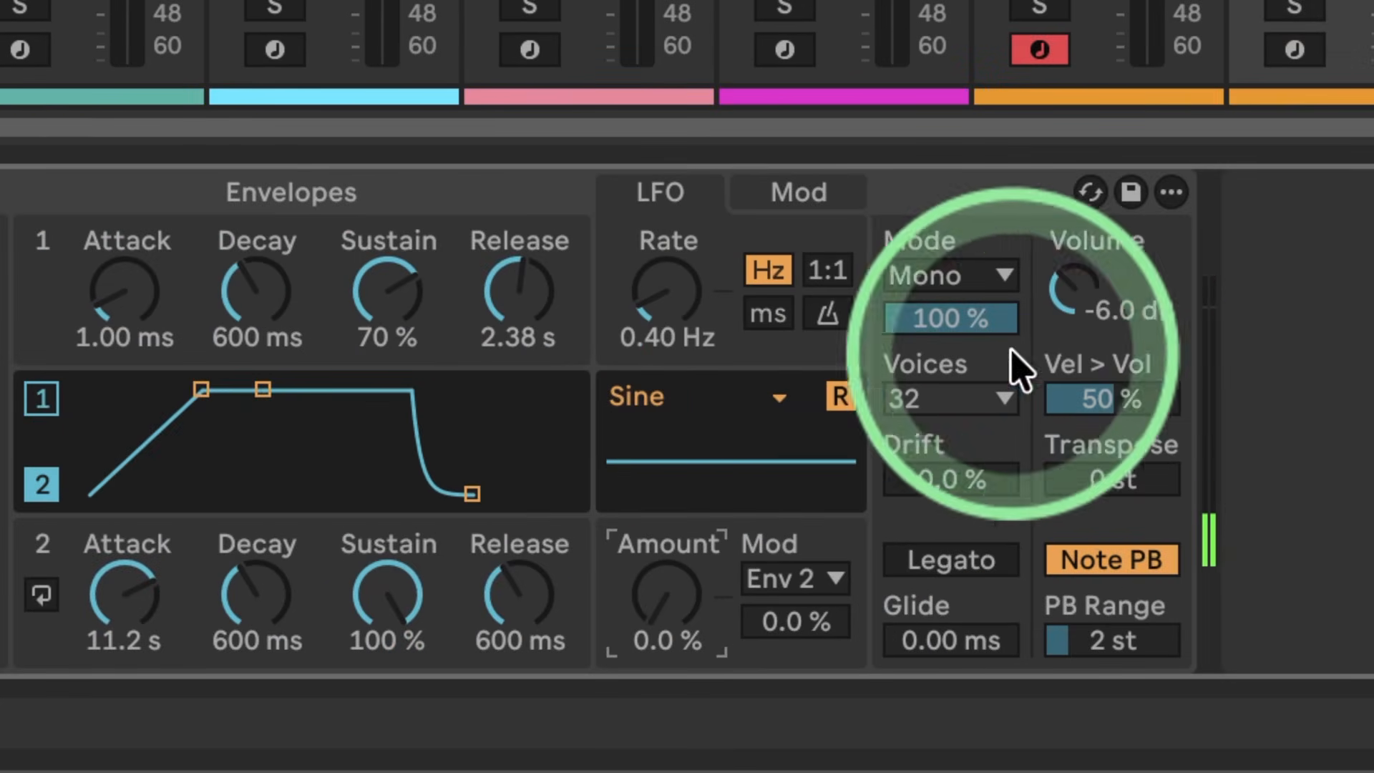
Step: Raise the LFO amount to 100% and its rate to 214 Hz, trying 1.01 Hz first
mouse_move(653, 307)
mouse_down()
mouse_move(667, 296)
mouse_move(669, 307)
mouse_up()
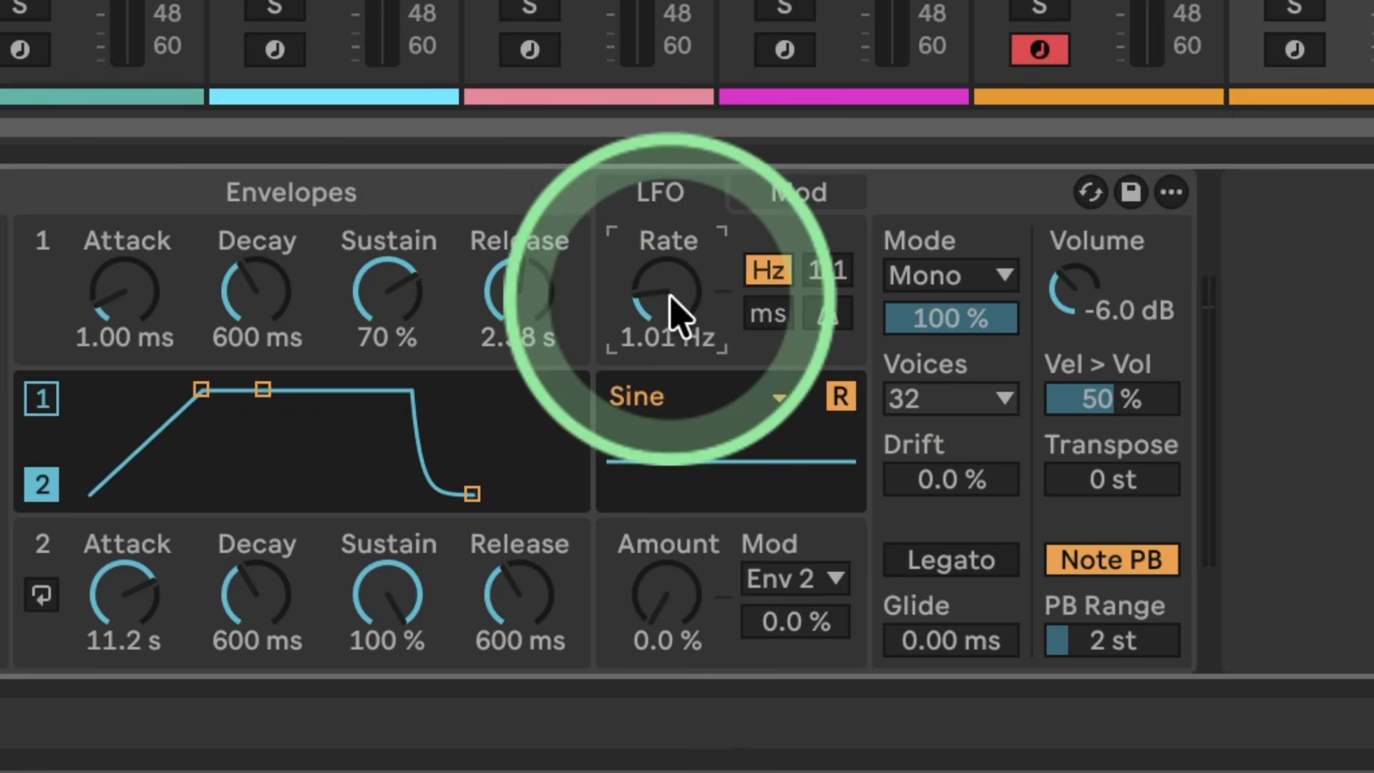
drag(681, 582, 679, 590)
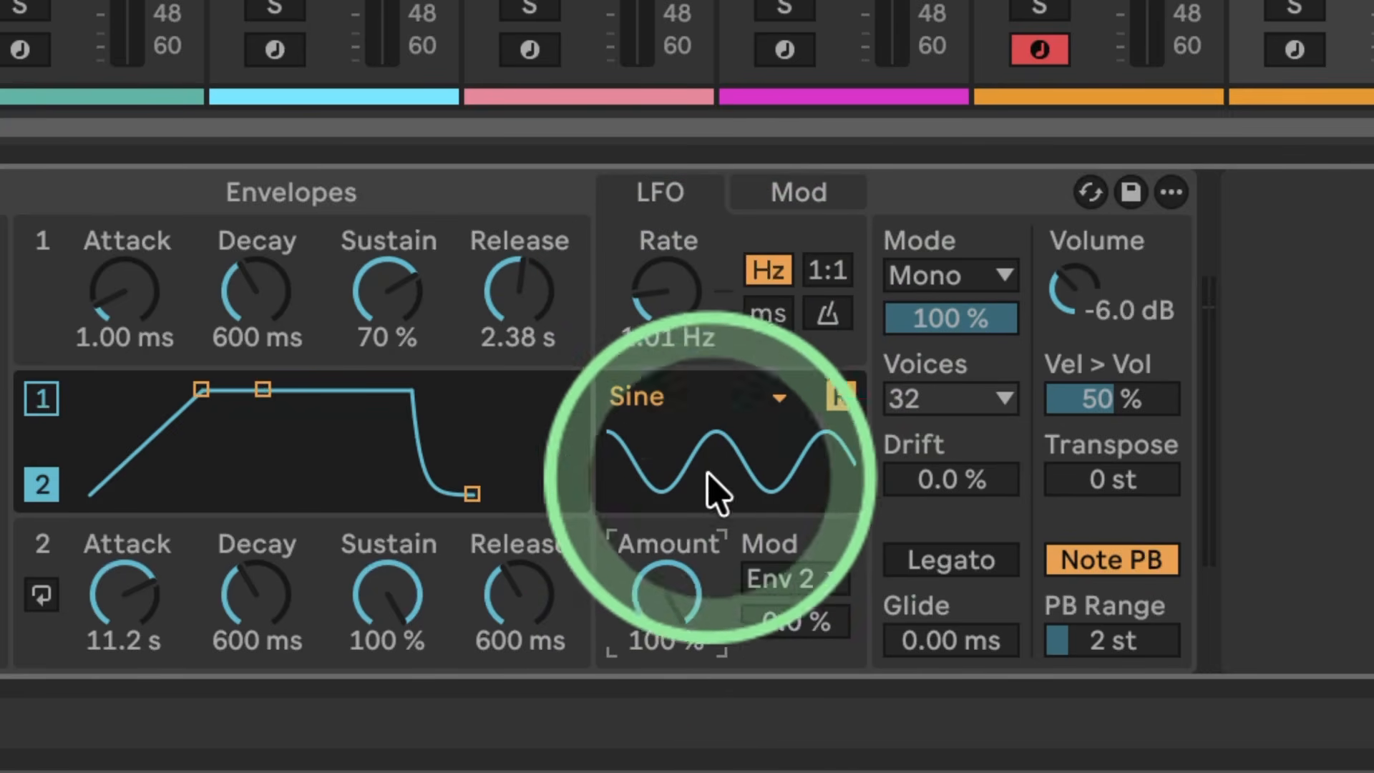
drag(665, 304, 667, 295)
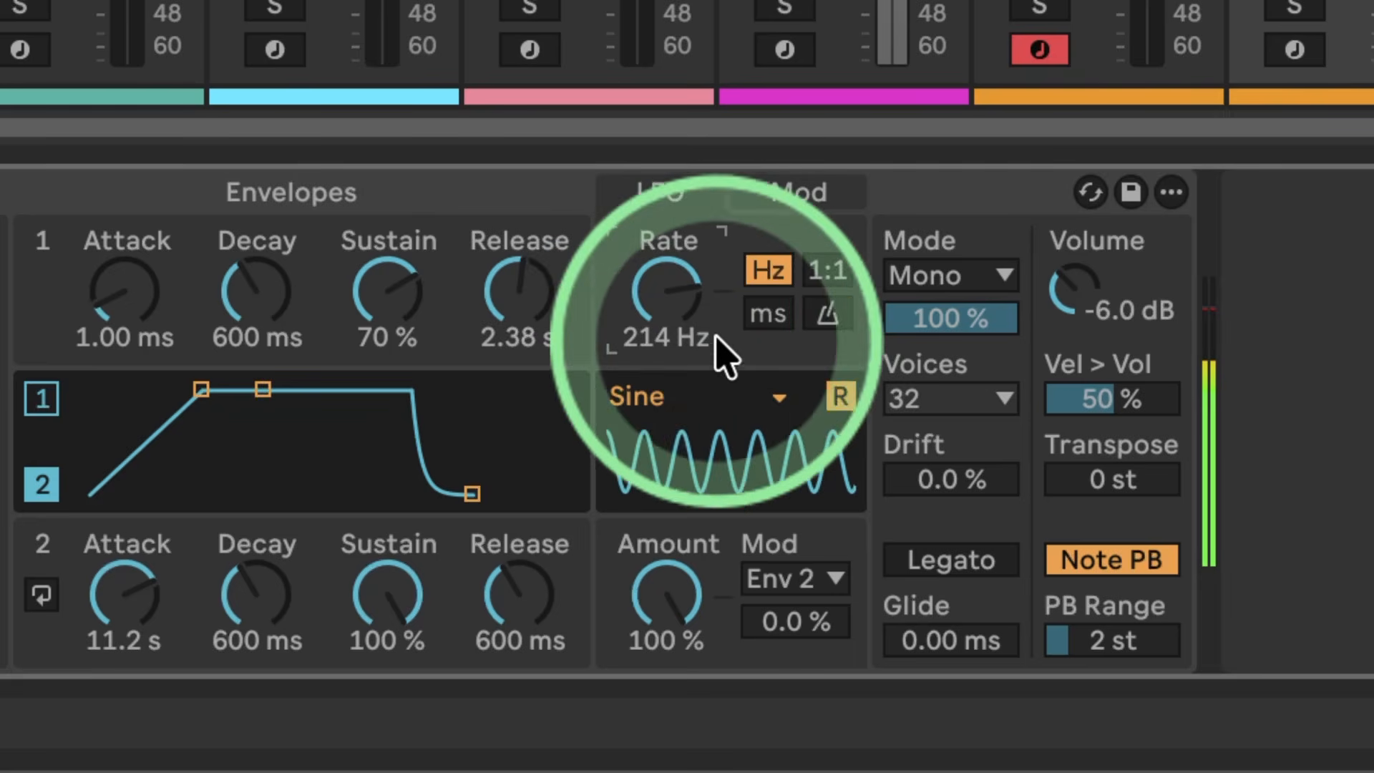
Step: Change the LFO waveform from sine to Sample & Hold
click(767, 394)
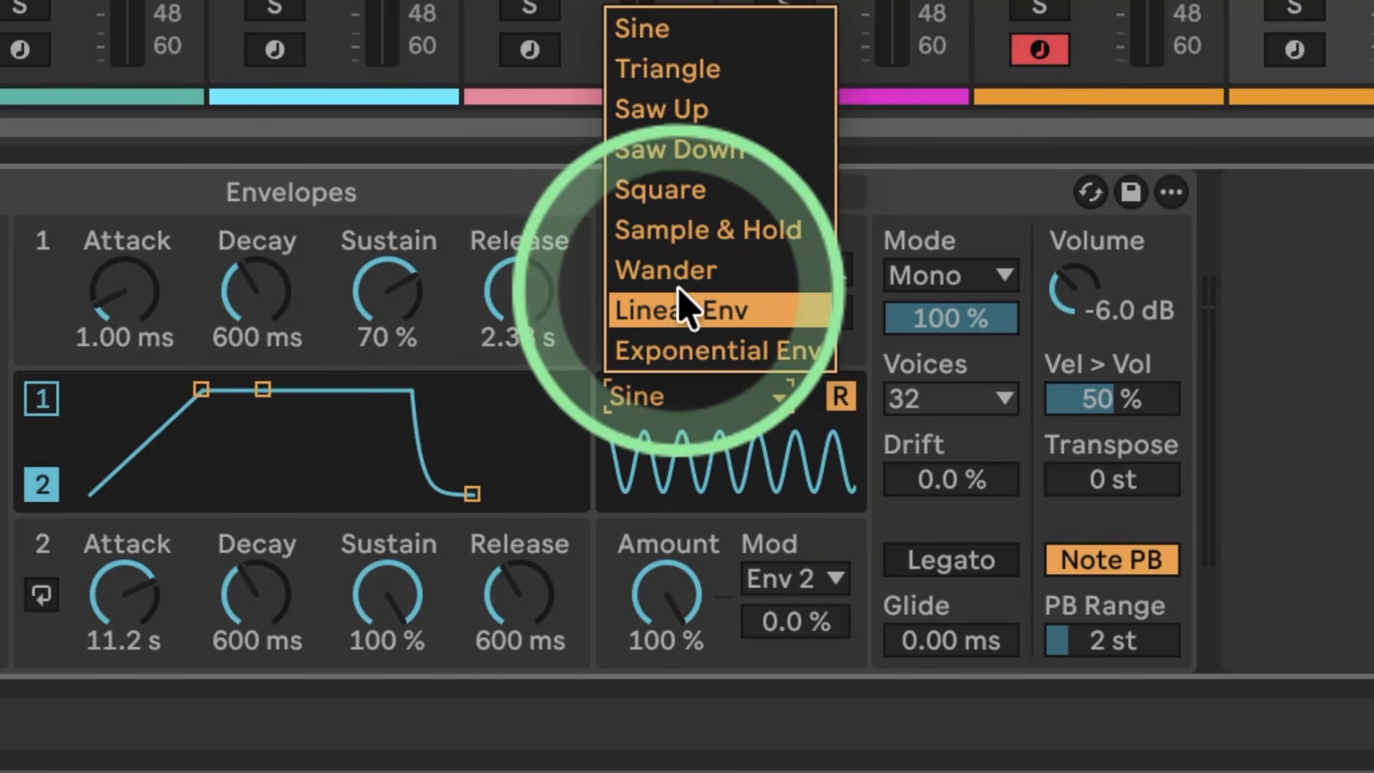
click(689, 231)
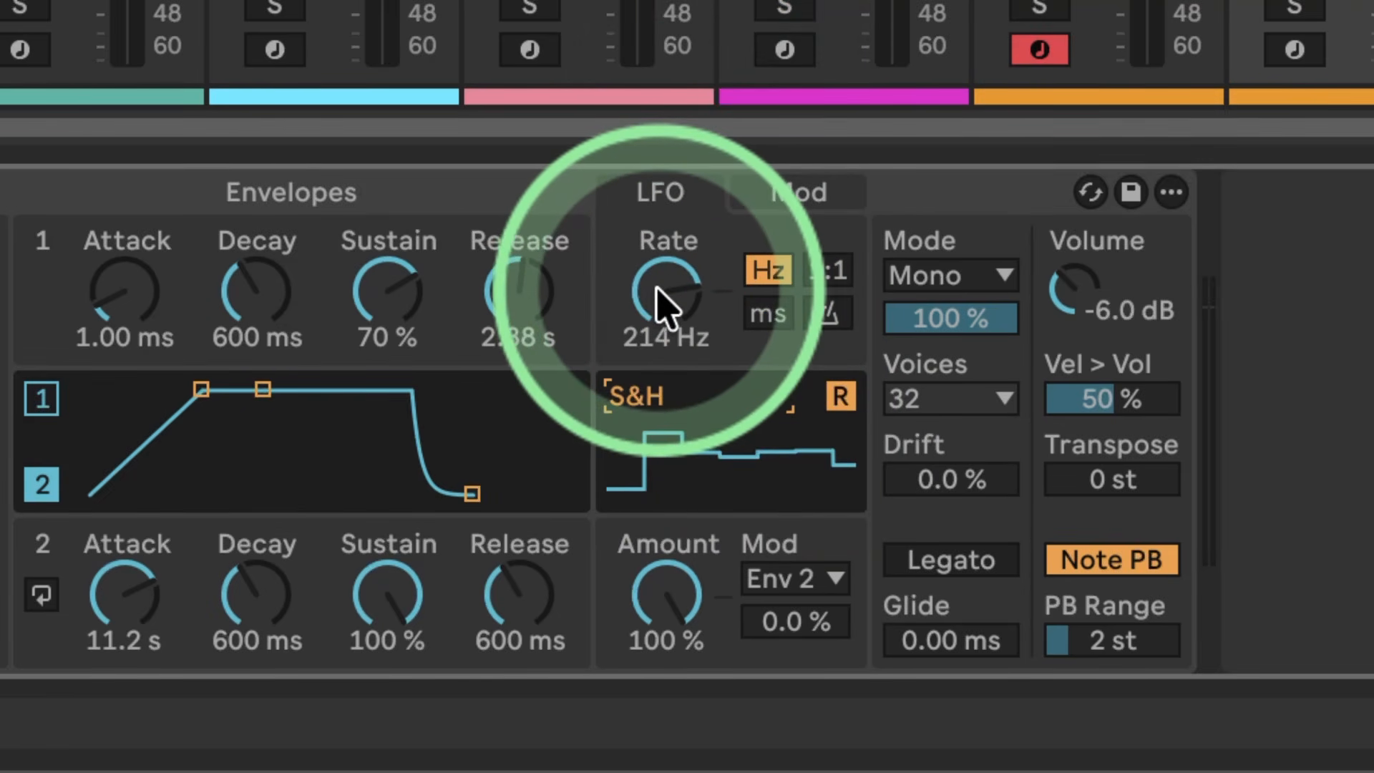
Step: Reduce the LFO modulation of oscillator 1's shape to 6.2% and lower the LFO rate to 0.20 Hz
drag(659, 306, 659, 343)
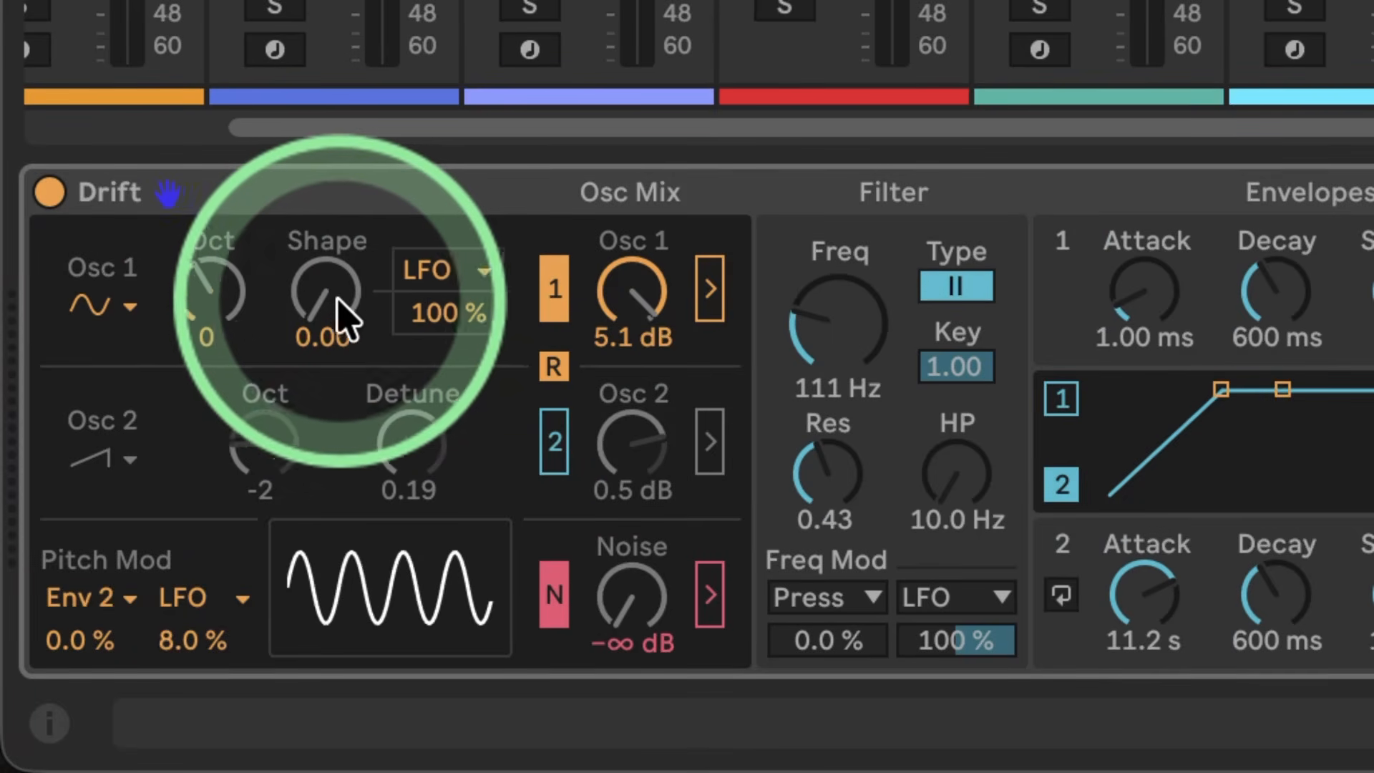
mouse_move(333, 319)
mouse_down()
mouse_move(333, 304)
mouse_move(316, 305)
mouse_move(316, 329)
mouse_move(316, 308)
mouse_up()
click(424, 304)
text(55)
key(Return)
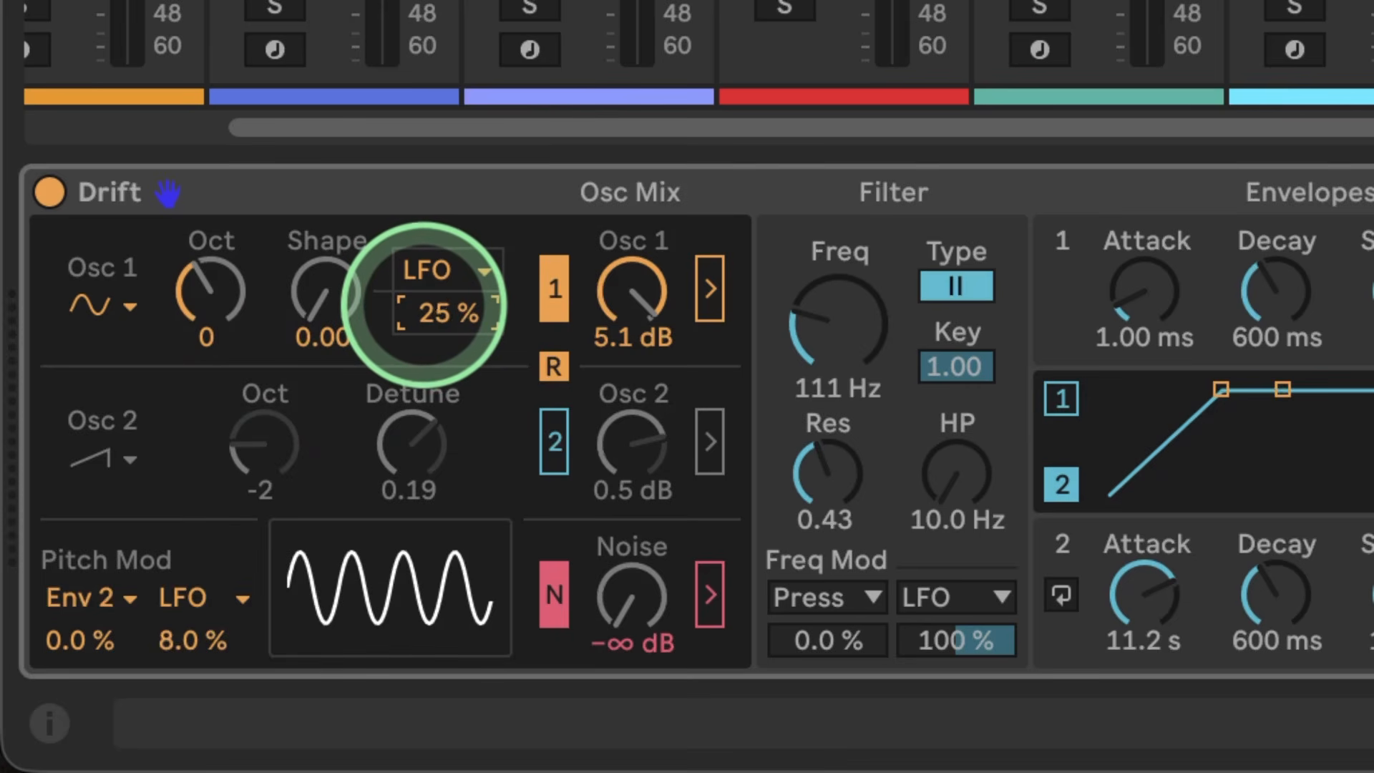
click(440, 315)
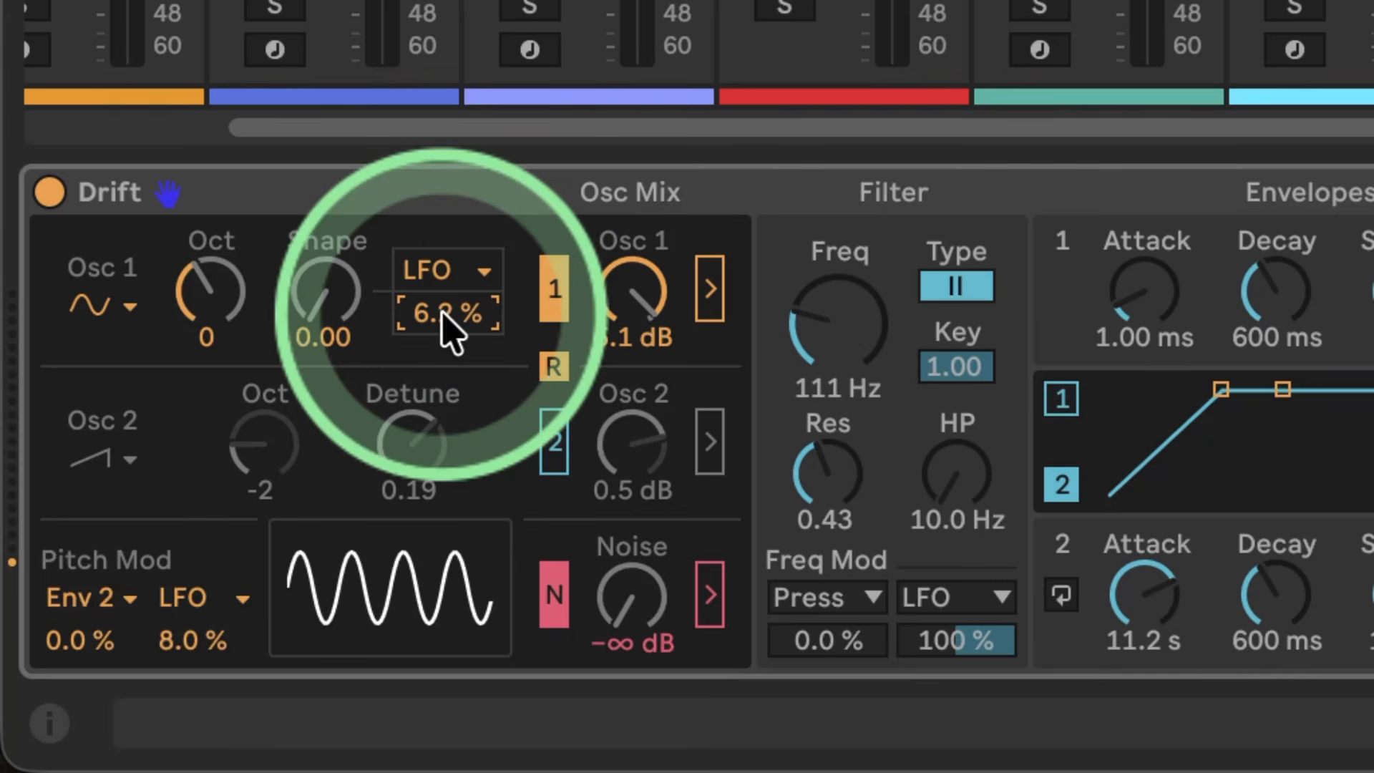
click(331, 320)
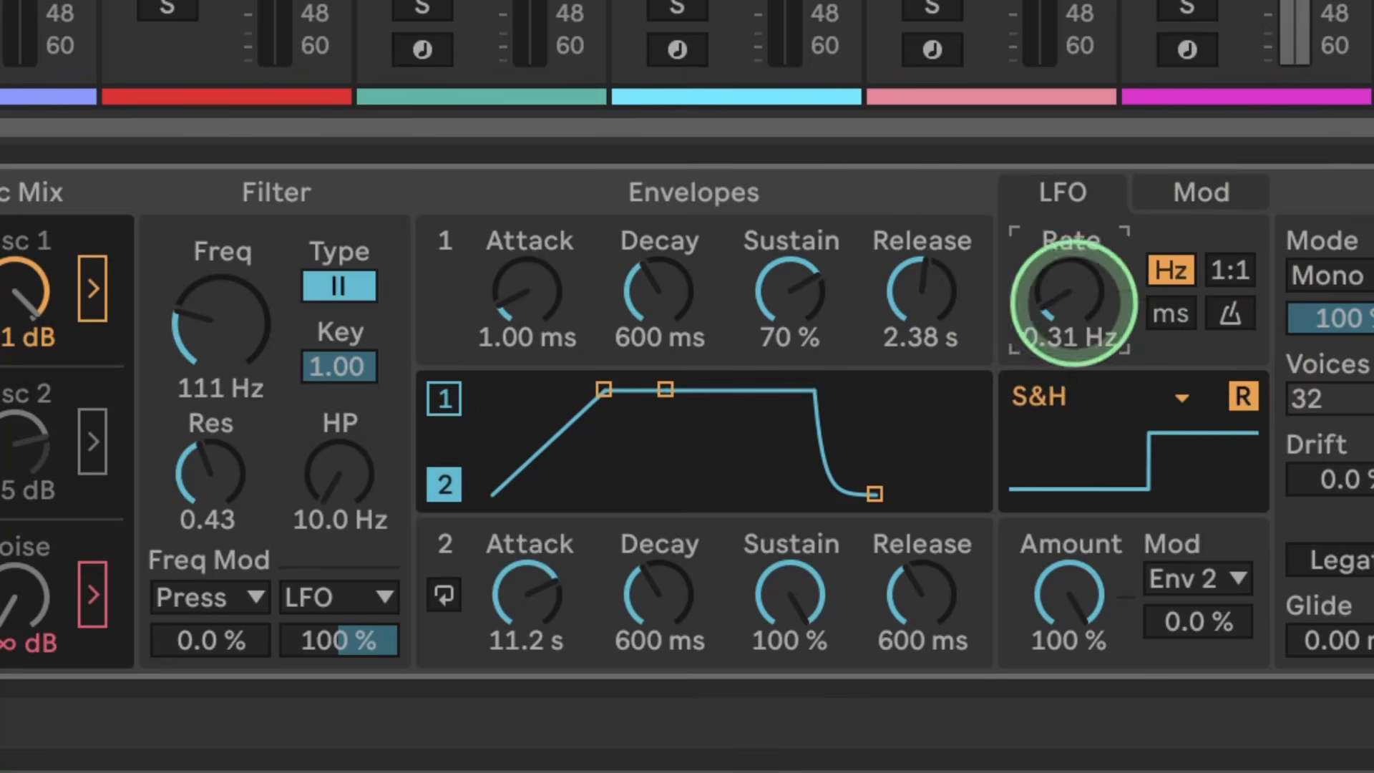
drag(1071, 301, 1071, 312)
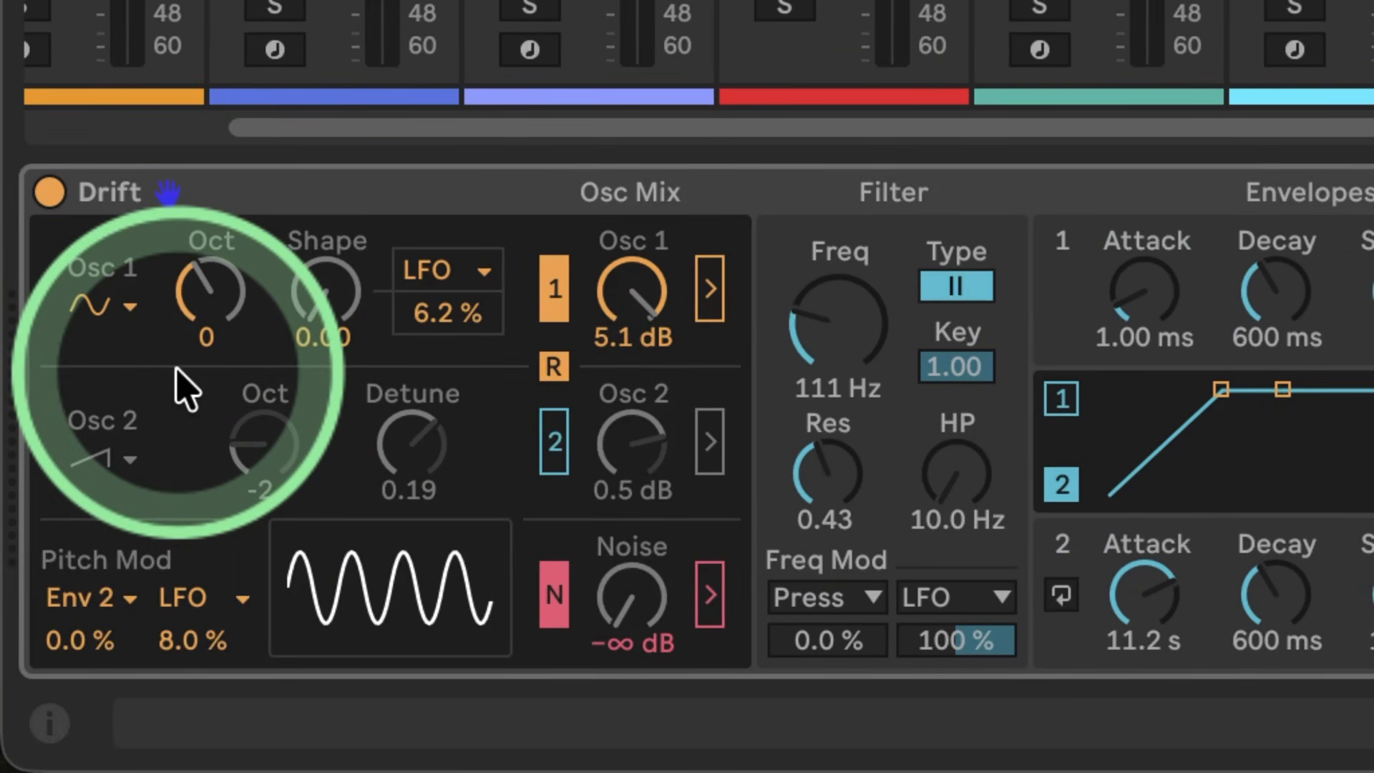
Step: Try the triangle and shark-tooth waveforms on oscillator 1, sweeping the Shape of each and returning it to 0.00
click(134, 309)
click(129, 399)
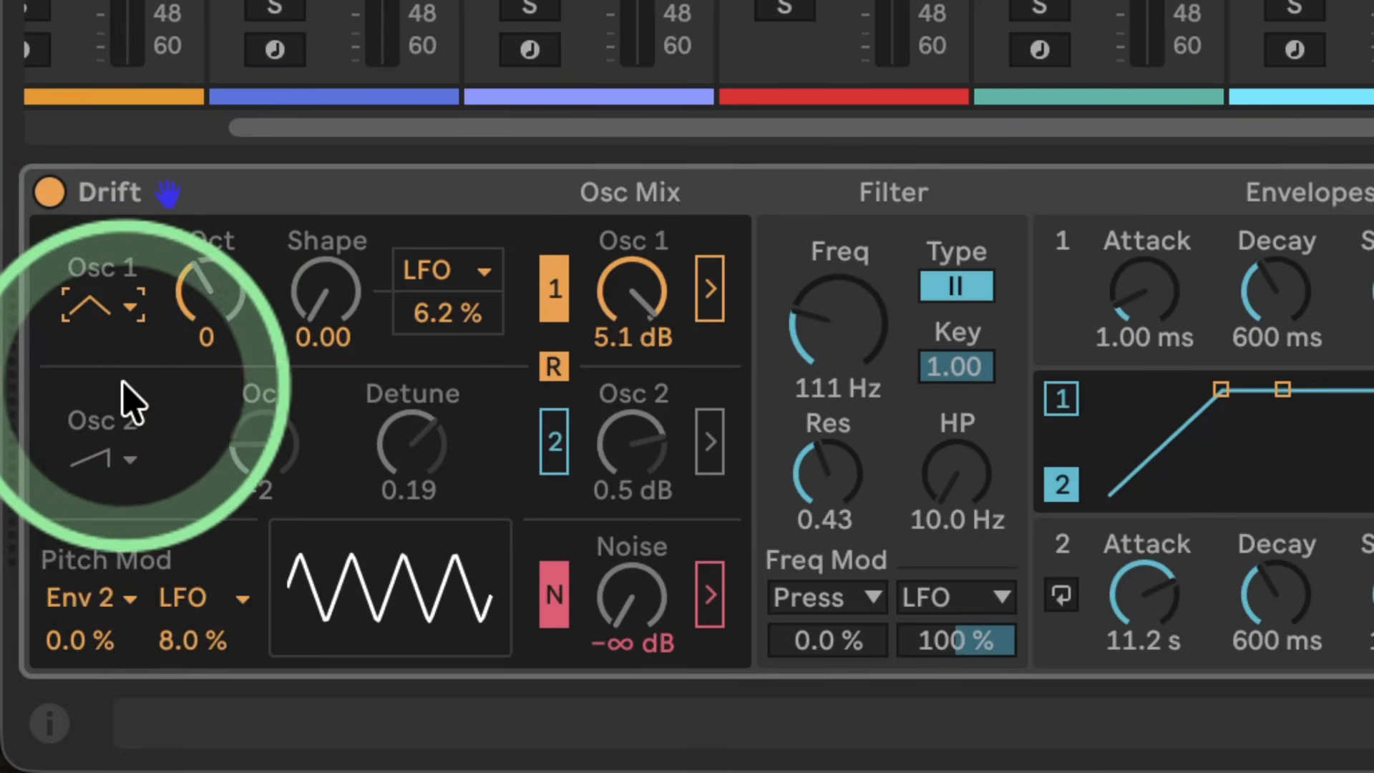
mouse_move(328, 311)
mouse_down()
mouse_move(315, 307)
mouse_move(336, 324)
mouse_up()
click(136, 309)
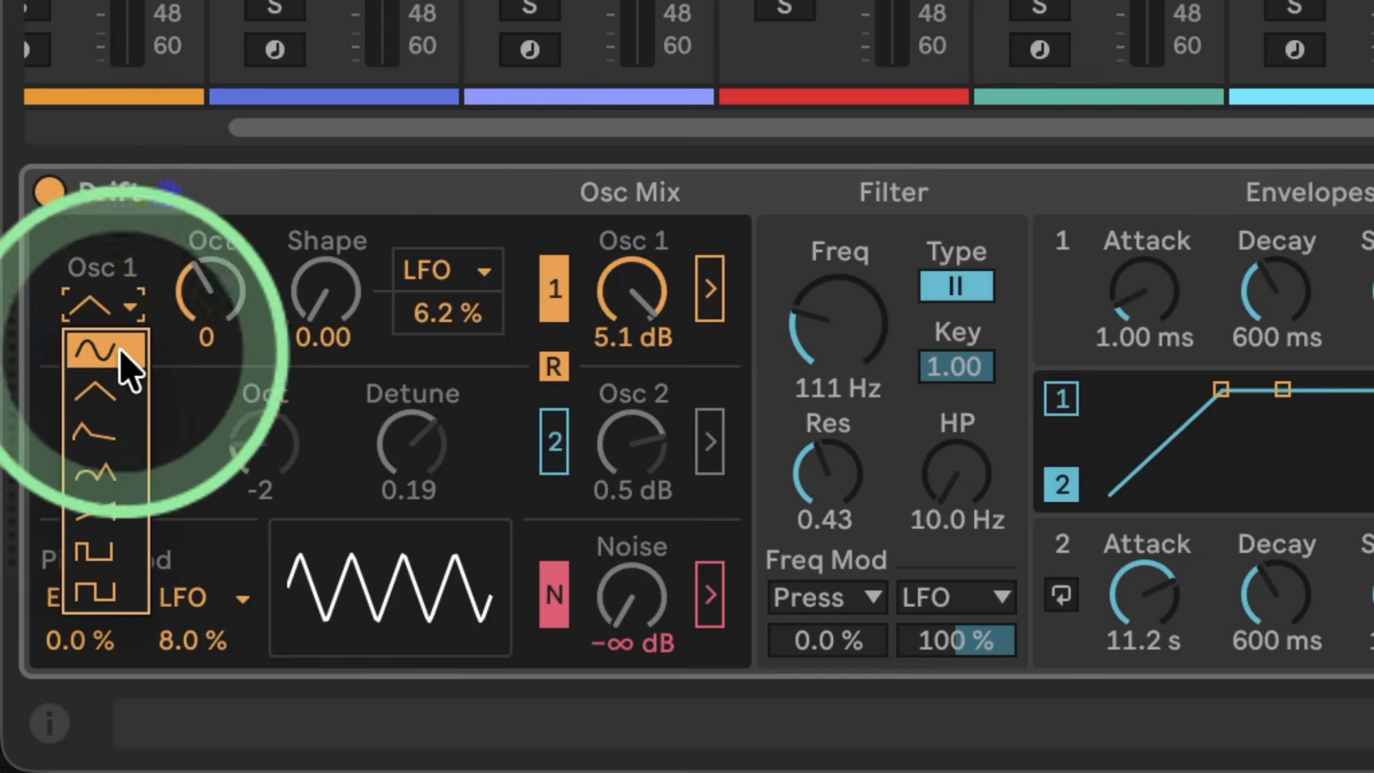
click(102, 429)
drag(322, 306, 333, 292)
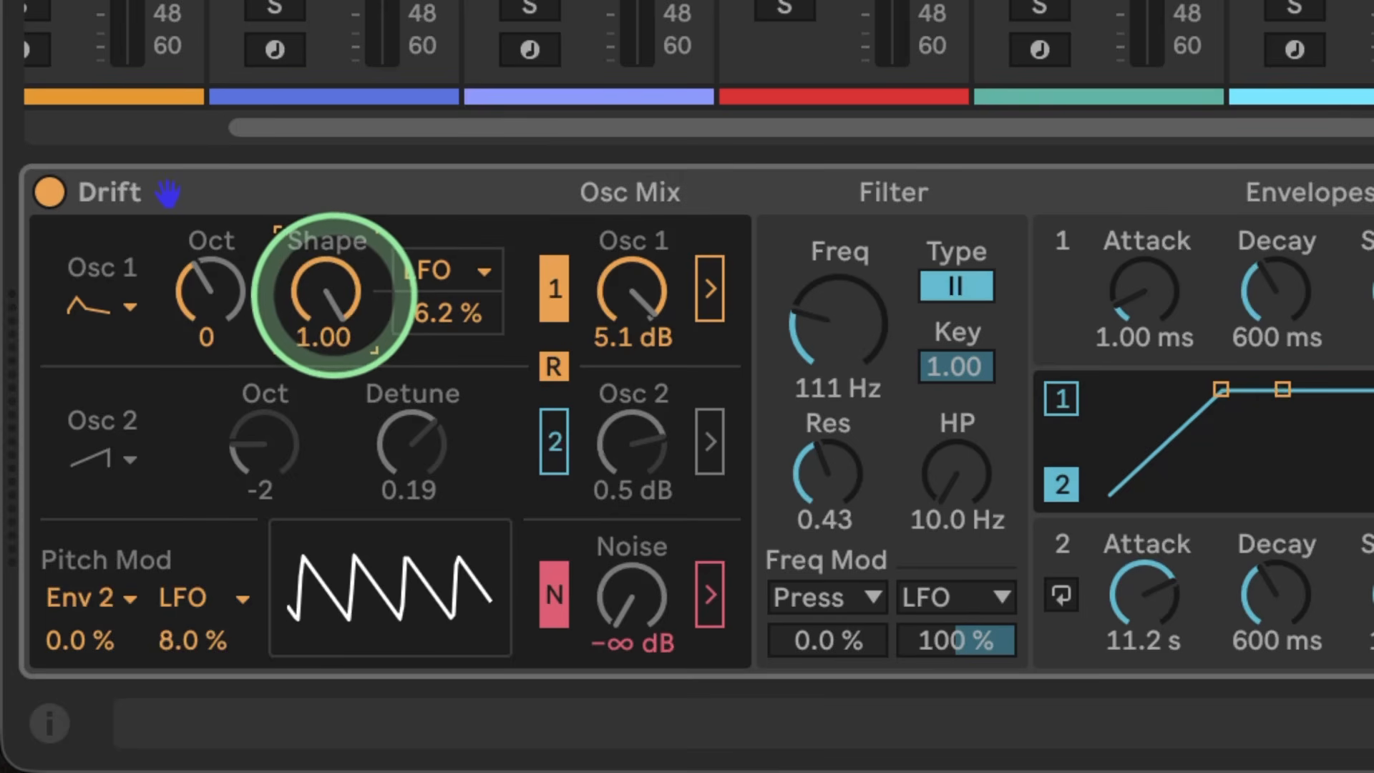
drag(334, 294, 325, 295)
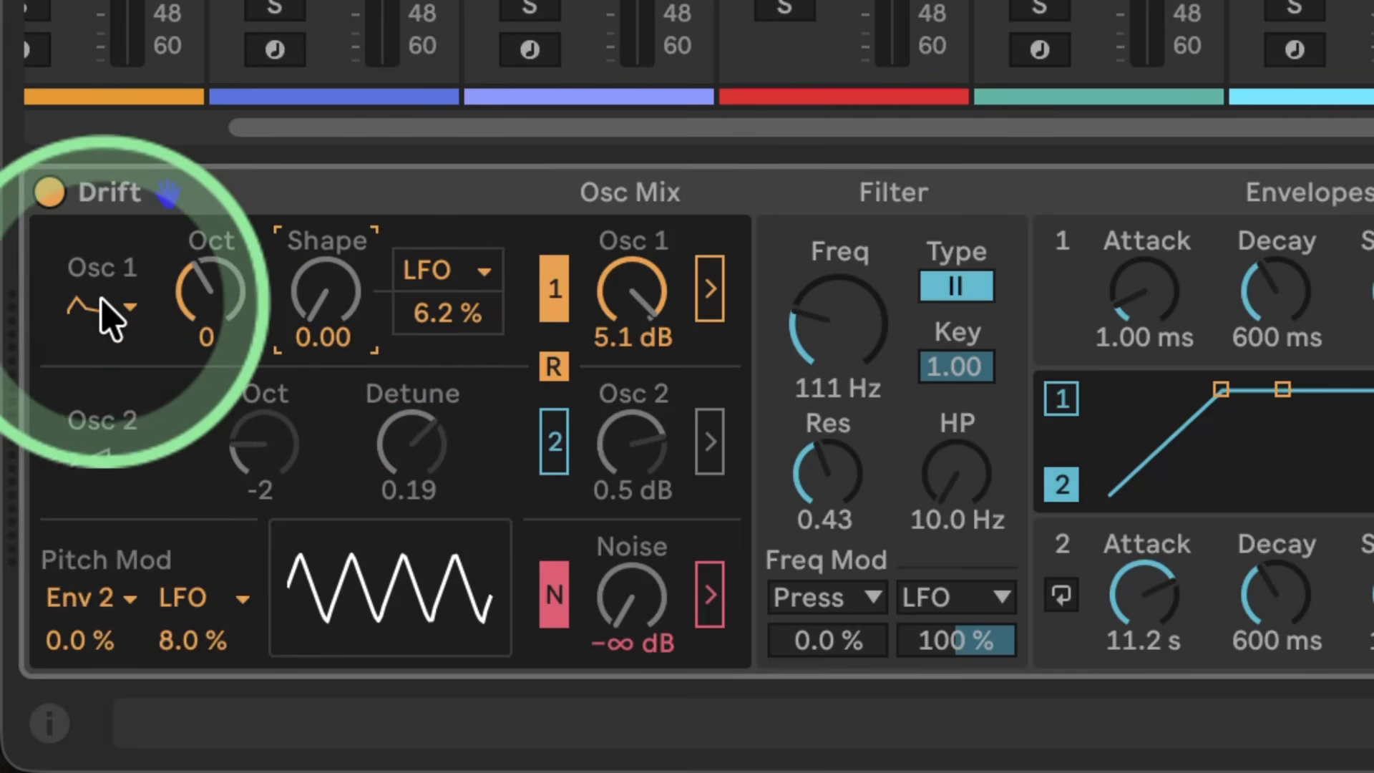
Step: Try the fourth, double-peaked waveform on oscillator 1, sweeping its Shape up to 1.00 and back to 0.00
click(102, 303)
click(100, 474)
click(318, 329)
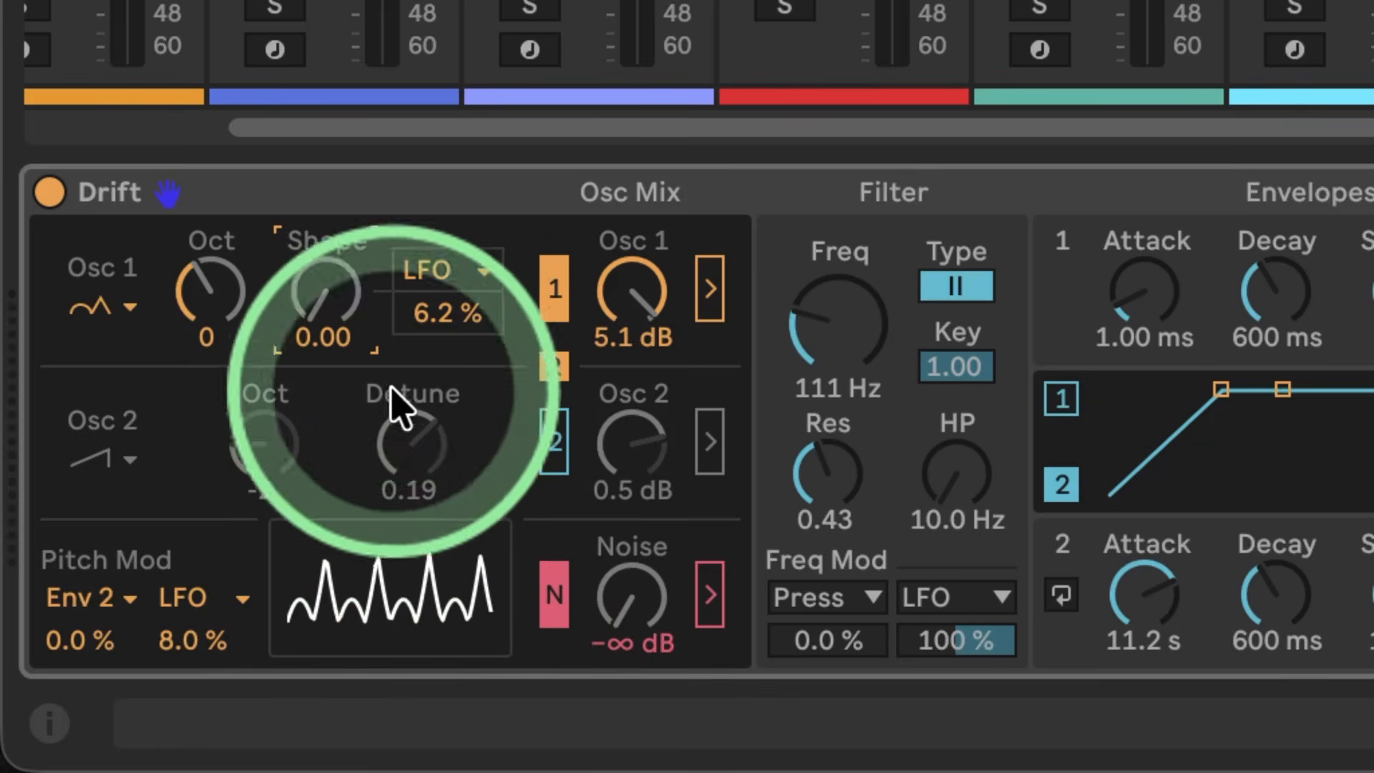
drag(346, 315, 346, 301)
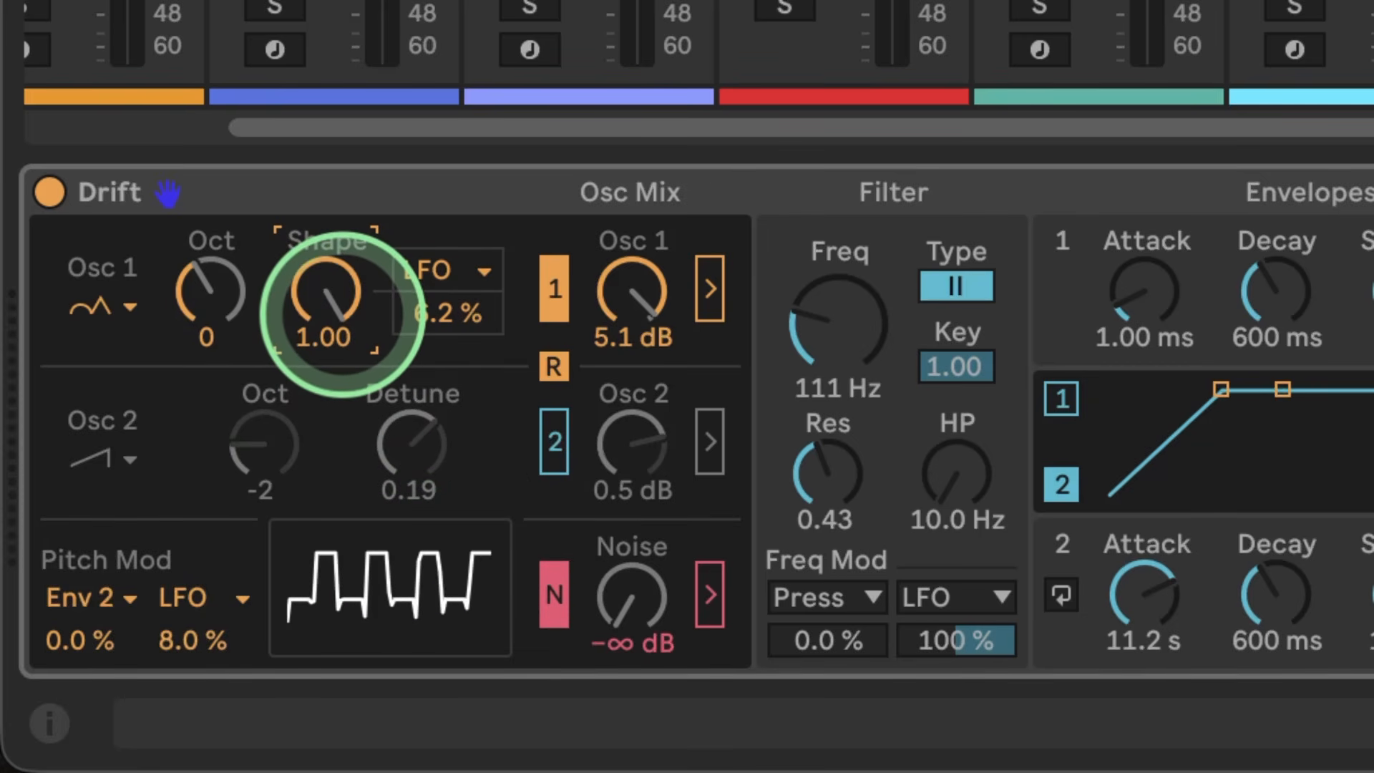
drag(341, 290, 345, 380)
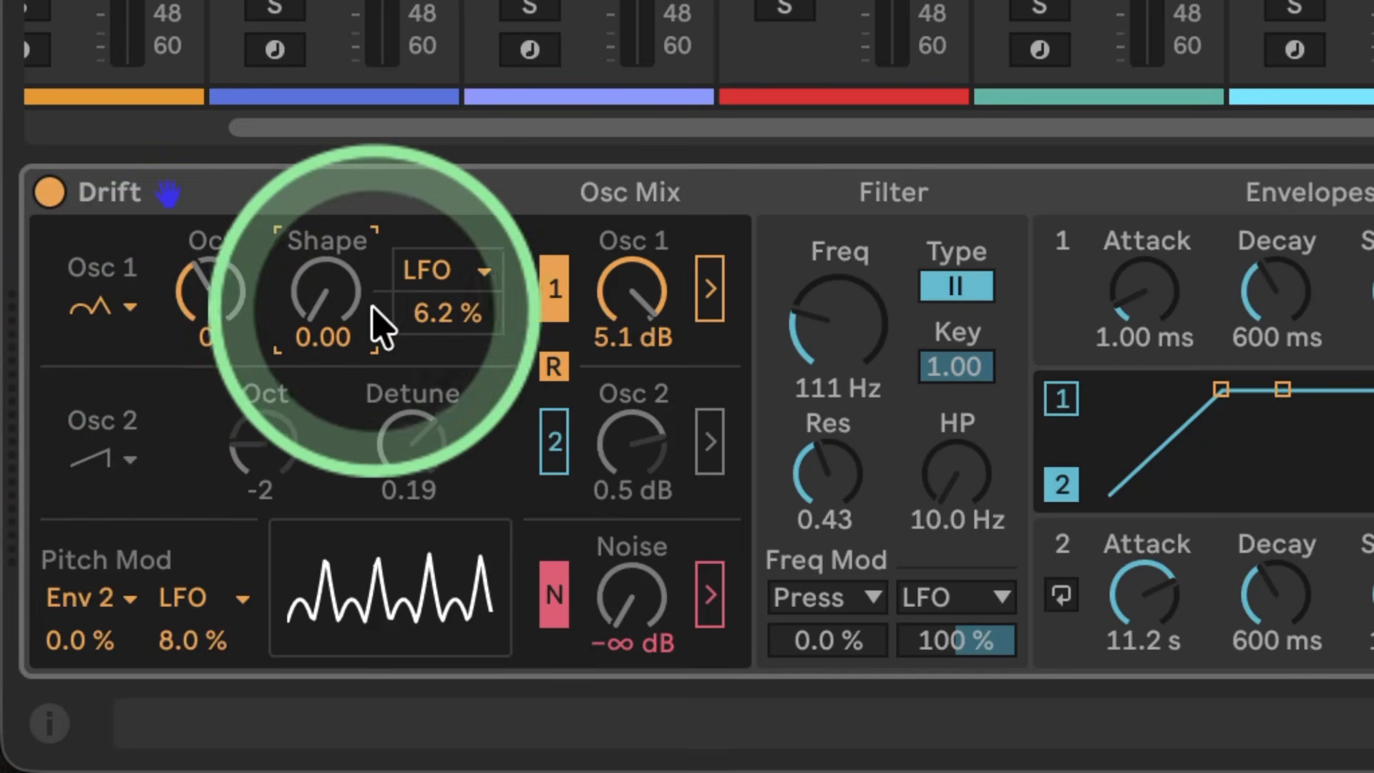
drag(338, 307, 339, 307)
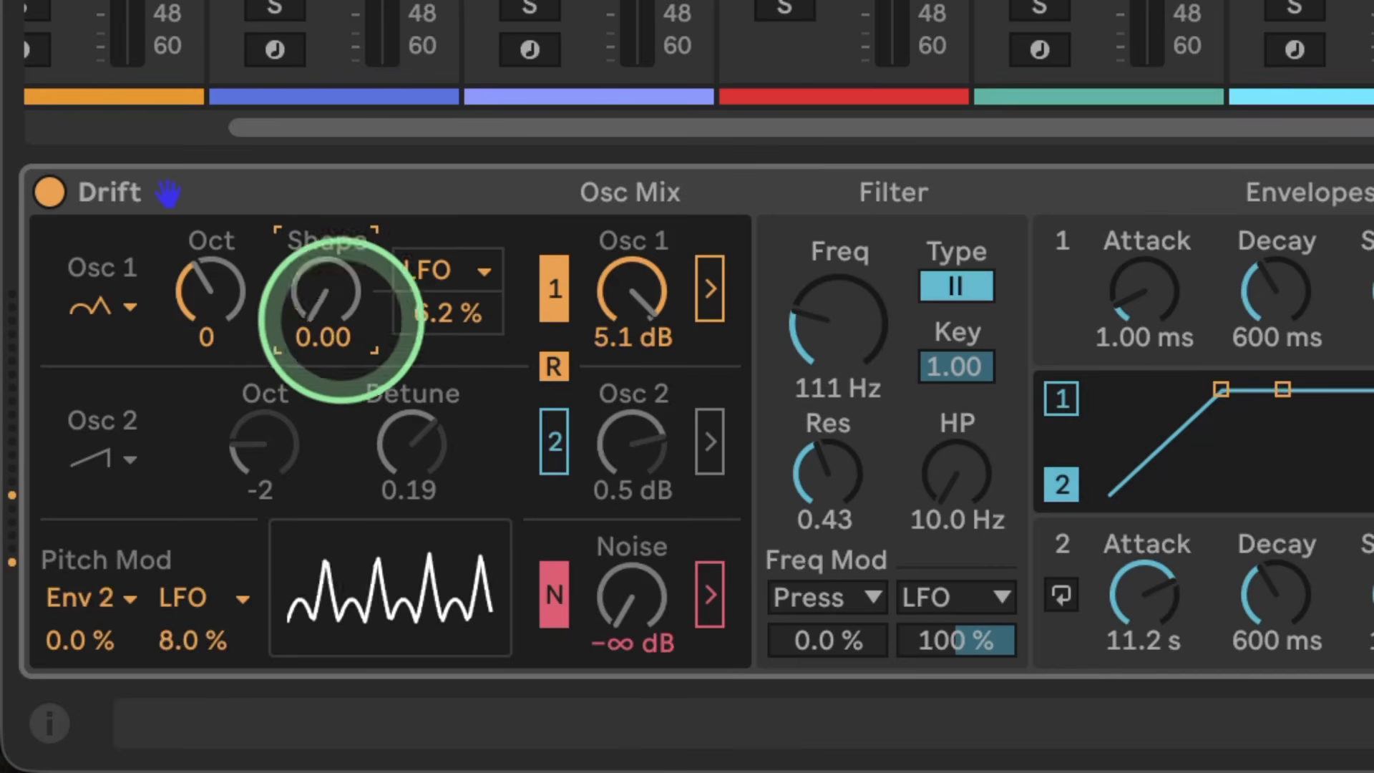
Step: Try the saw waveform on oscillator 1 and sweep its Shape, ending at 0.00
click(121, 313)
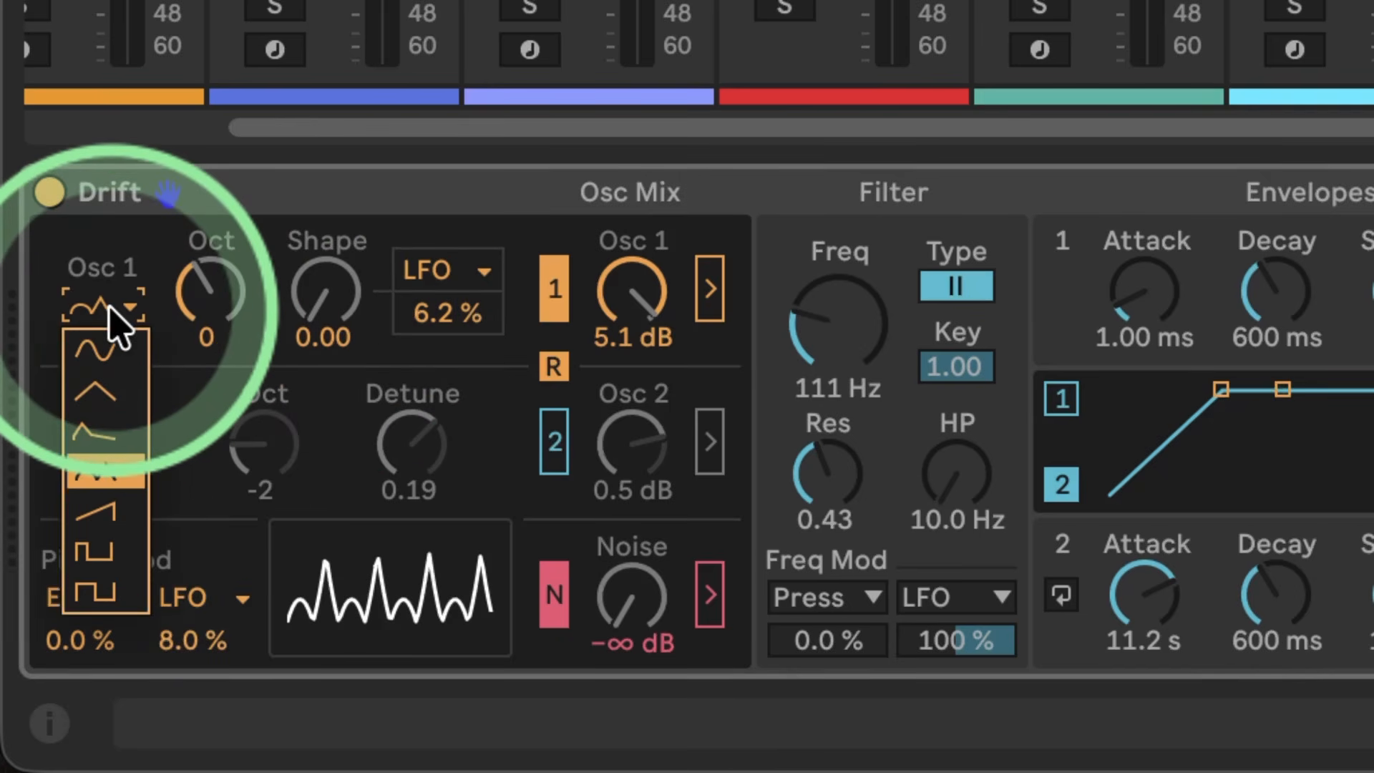
click(96, 540)
drag(325, 294, 326, 252)
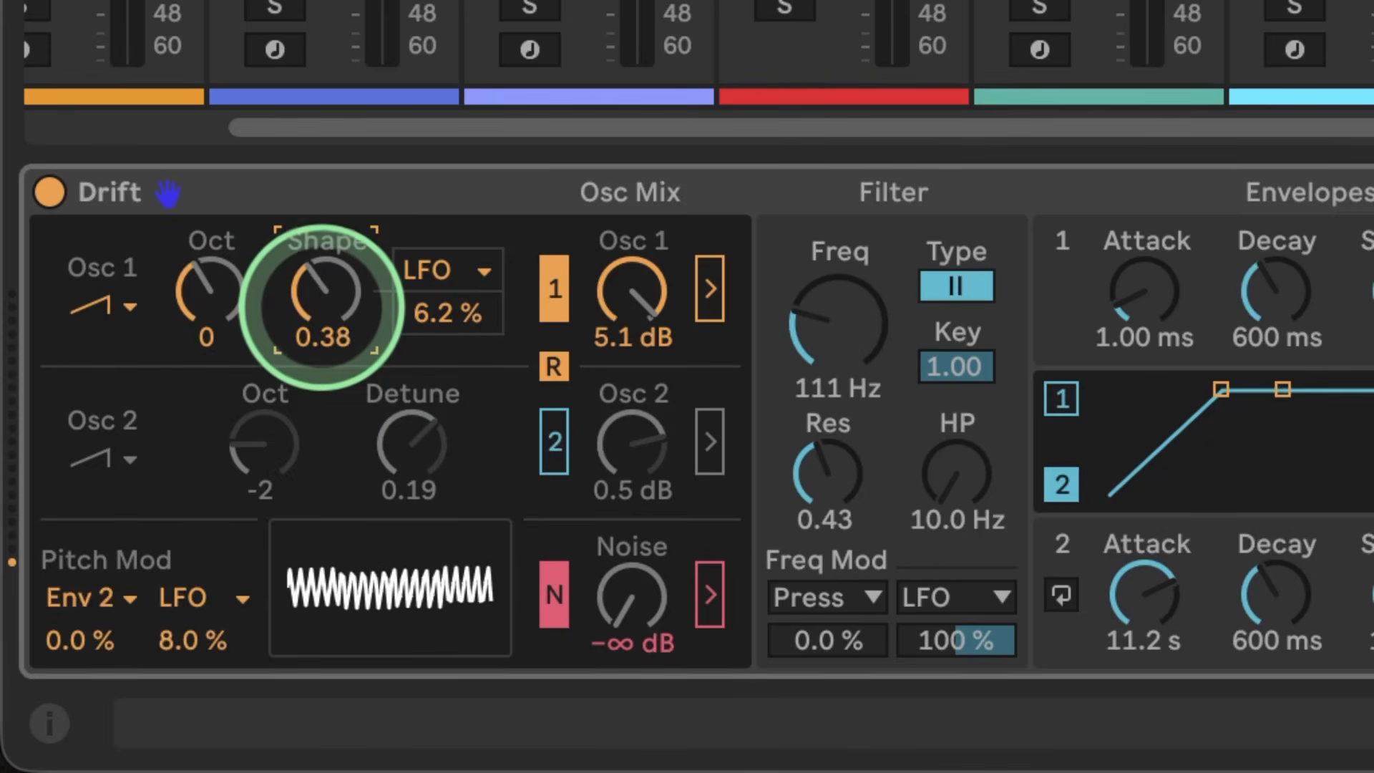
Step: Try the narrow pulse and the rectangle waveforms on oscillator 1, sweeping the Shape of each
click(114, 306)
click(91, 554)
drag(332, 307, 304, 283)
click(123, 309)
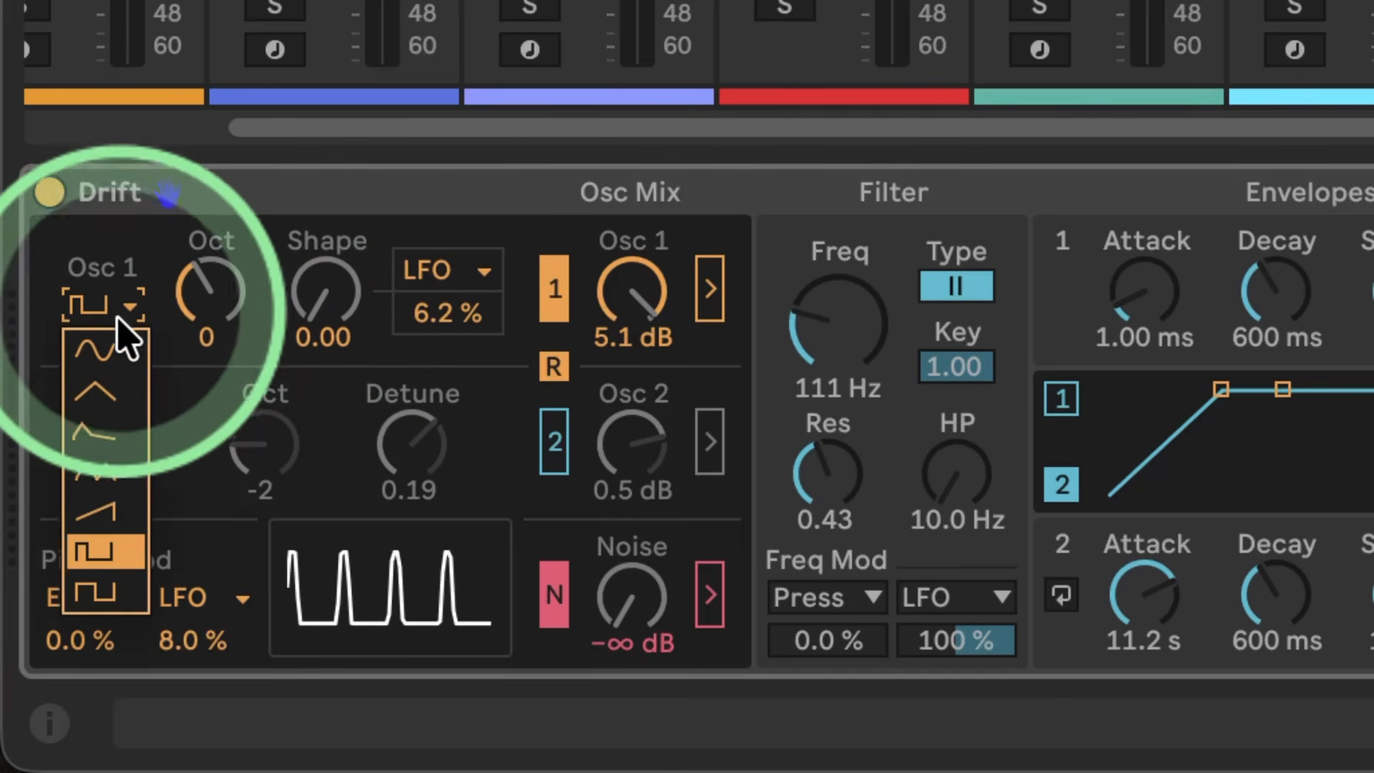
click(93, 594)
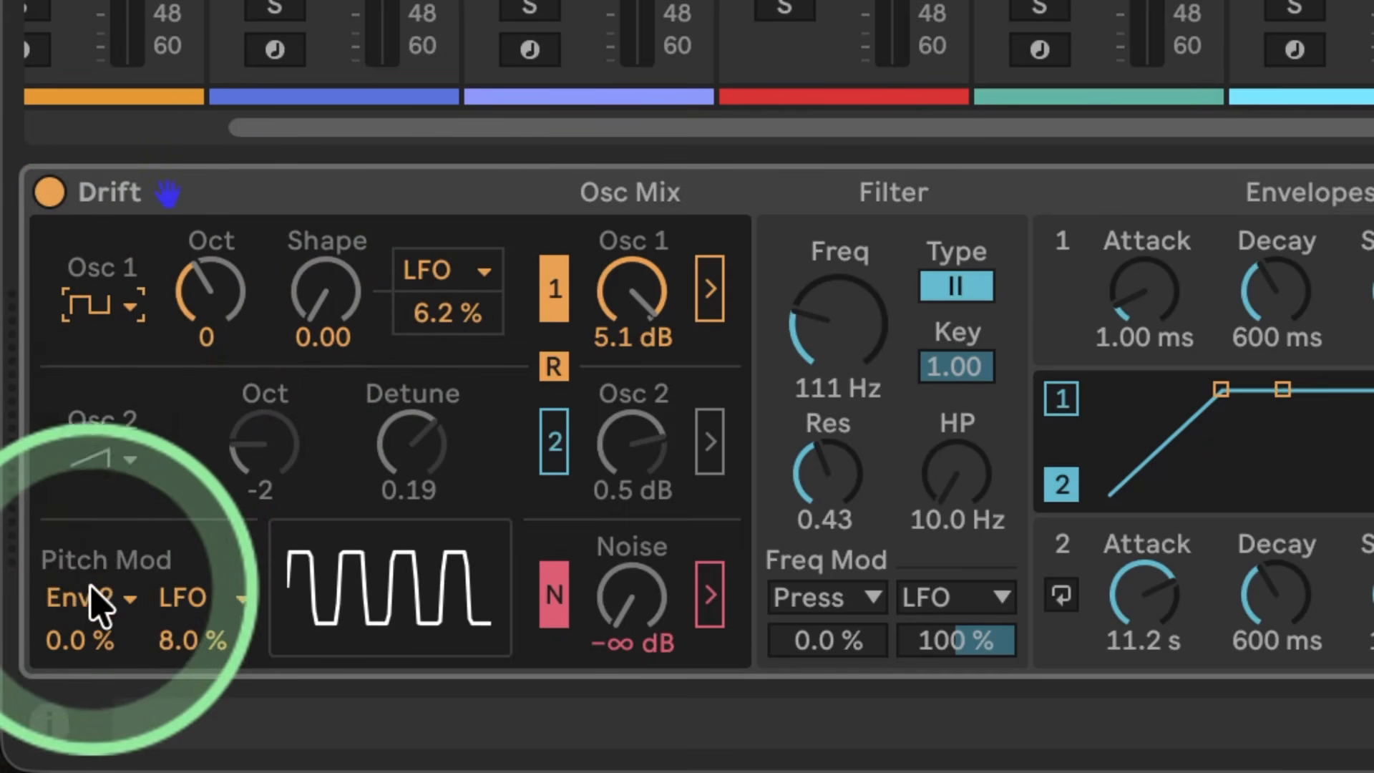
click(309, 300)
mouse_move(308, 299)
mouse_down()
mouse_move(308, 272)
mouse_move(306, 302)
mouse_up()
Step: Set oscillator 1 back to the sine waveform and its LFO shape modulation to 0.0%
click(128, 315)
click(109, 363)
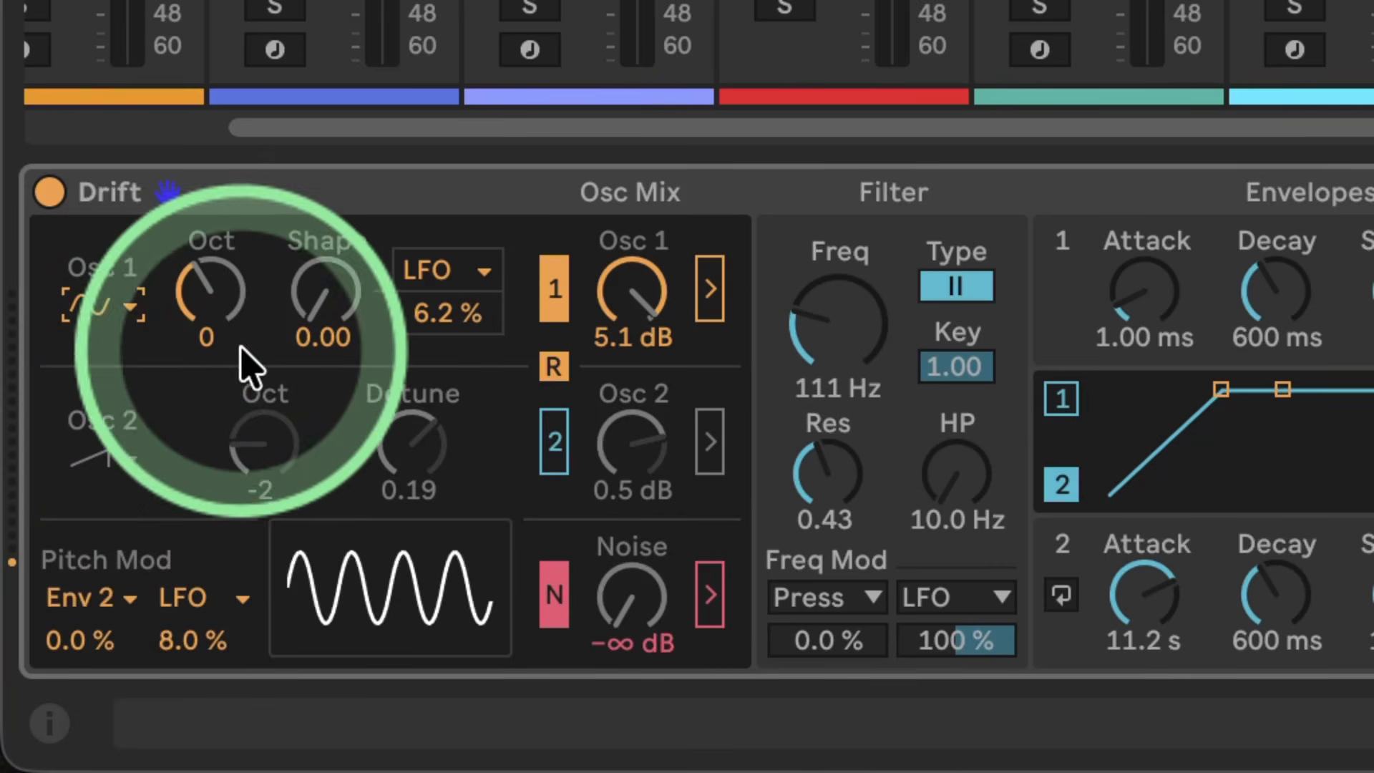
drag(438, 325, 448, 332)
mouse_move(328, 306)
mouse_down()
mouse_move(328, 287)
mouse_move(329, 306)
mouse_up()
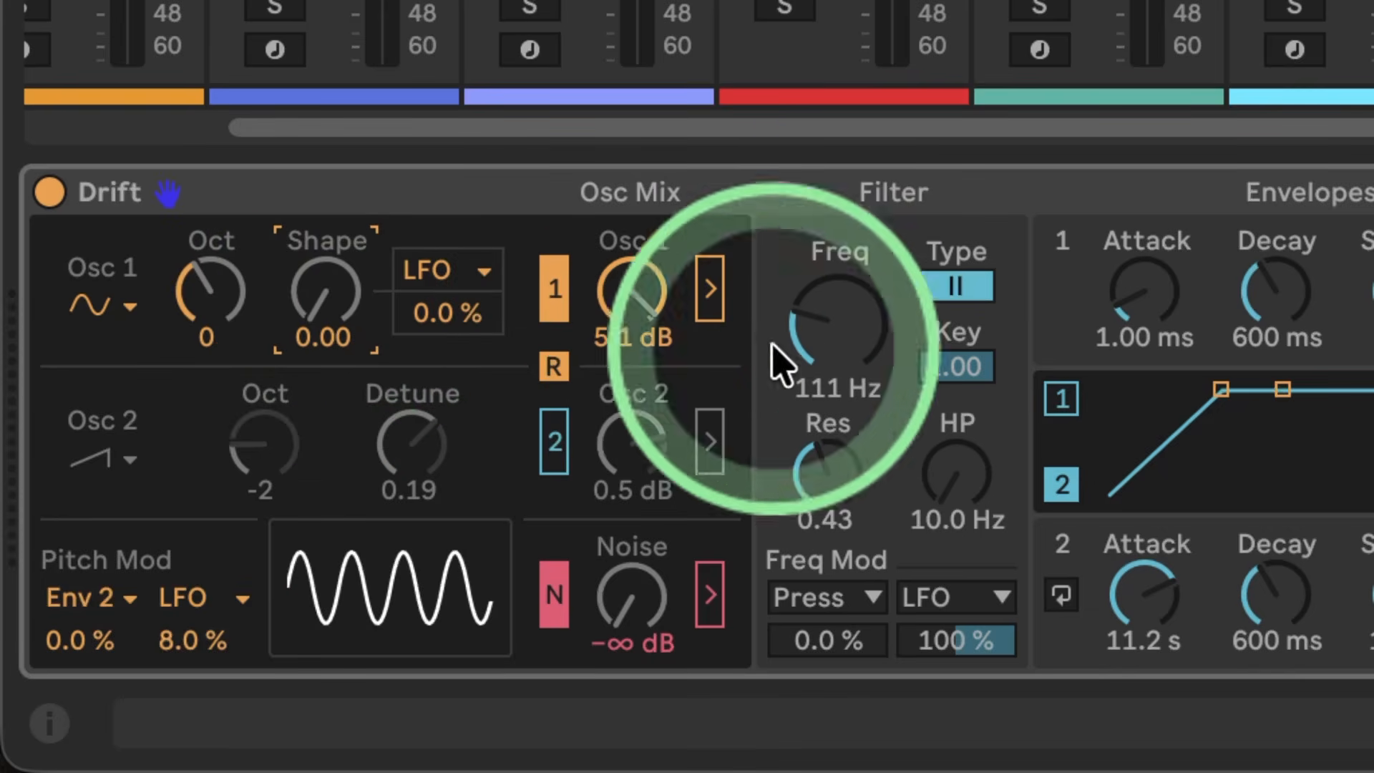
Step: Modulate oscillator 1's shape with Env 2 at 100%, and set envelope 2 to 0.00 ms attack, 1.59 s decay and 0.0% sustain
click(447, 270)
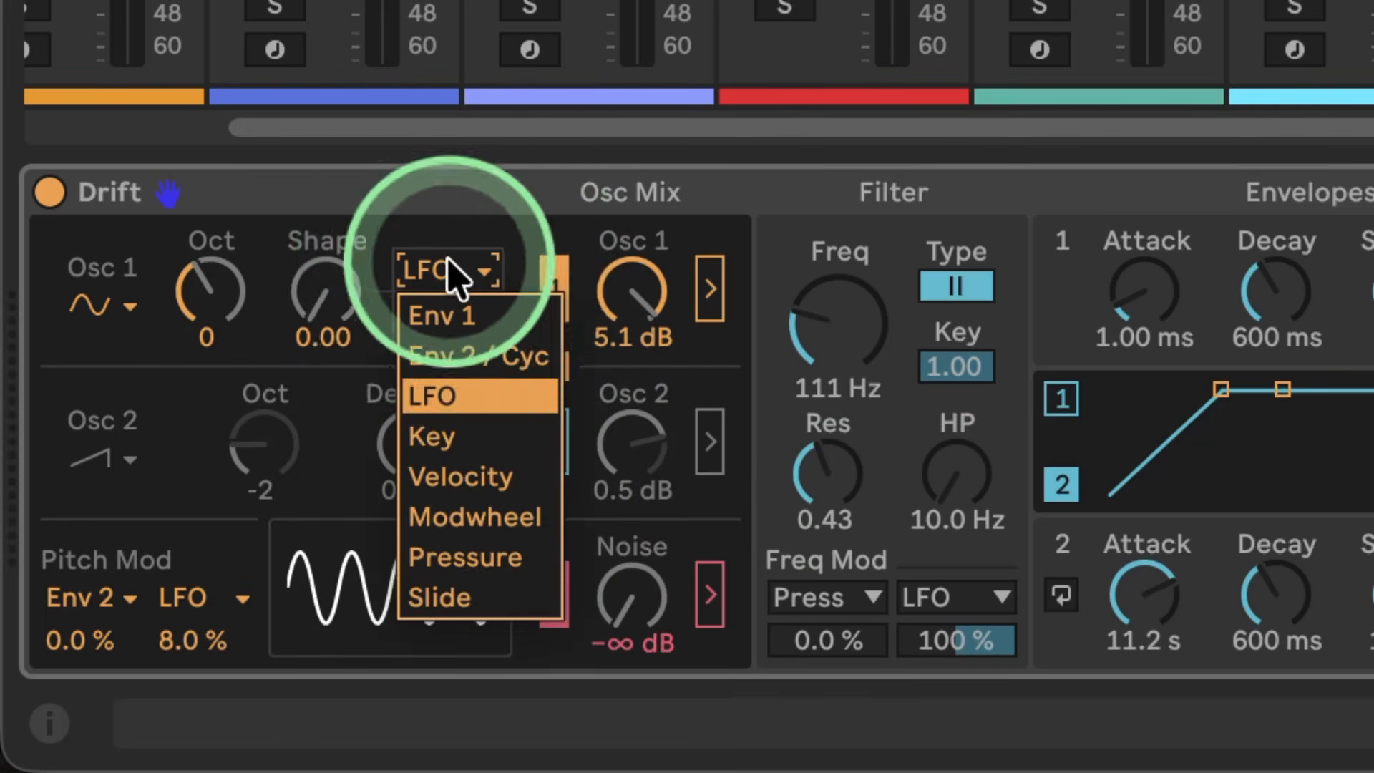
click(457, 354)
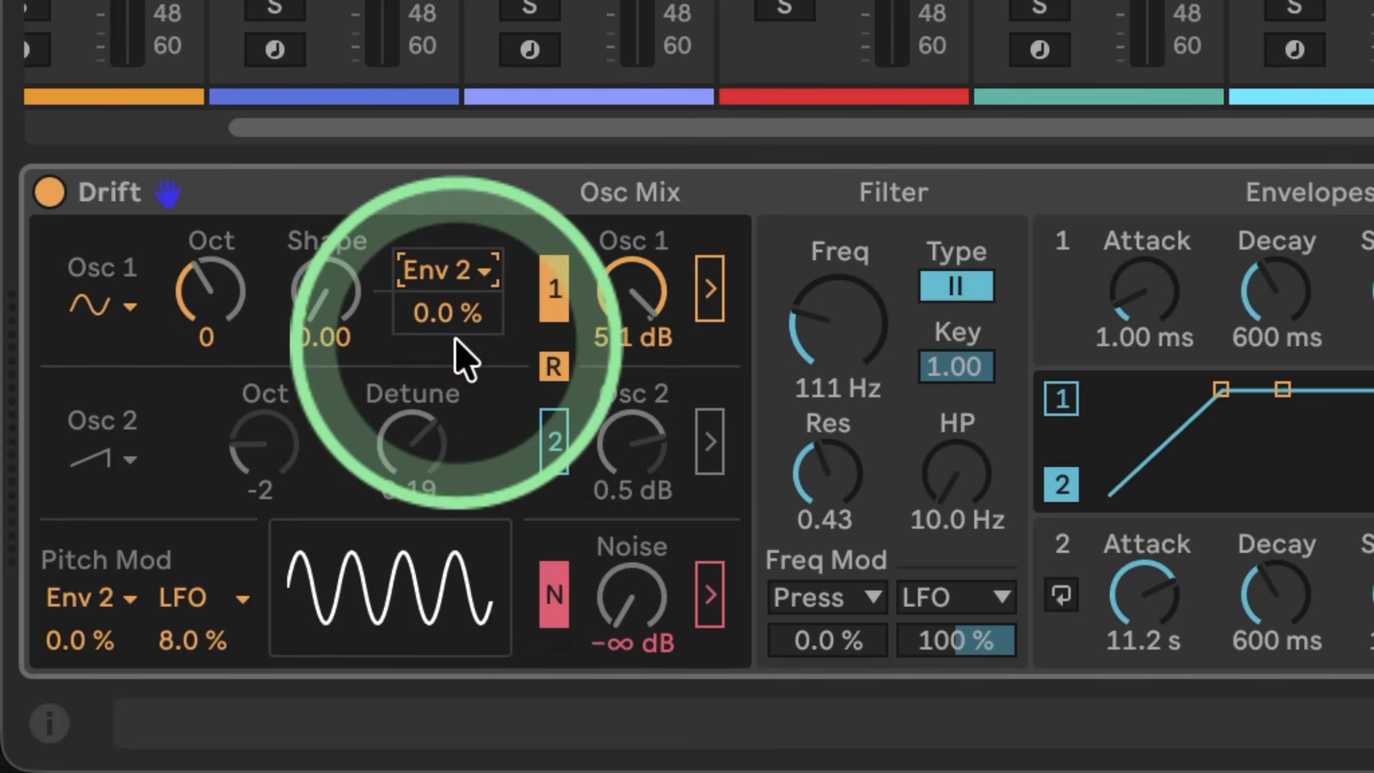
drag(1165, 587, 1168, 608)
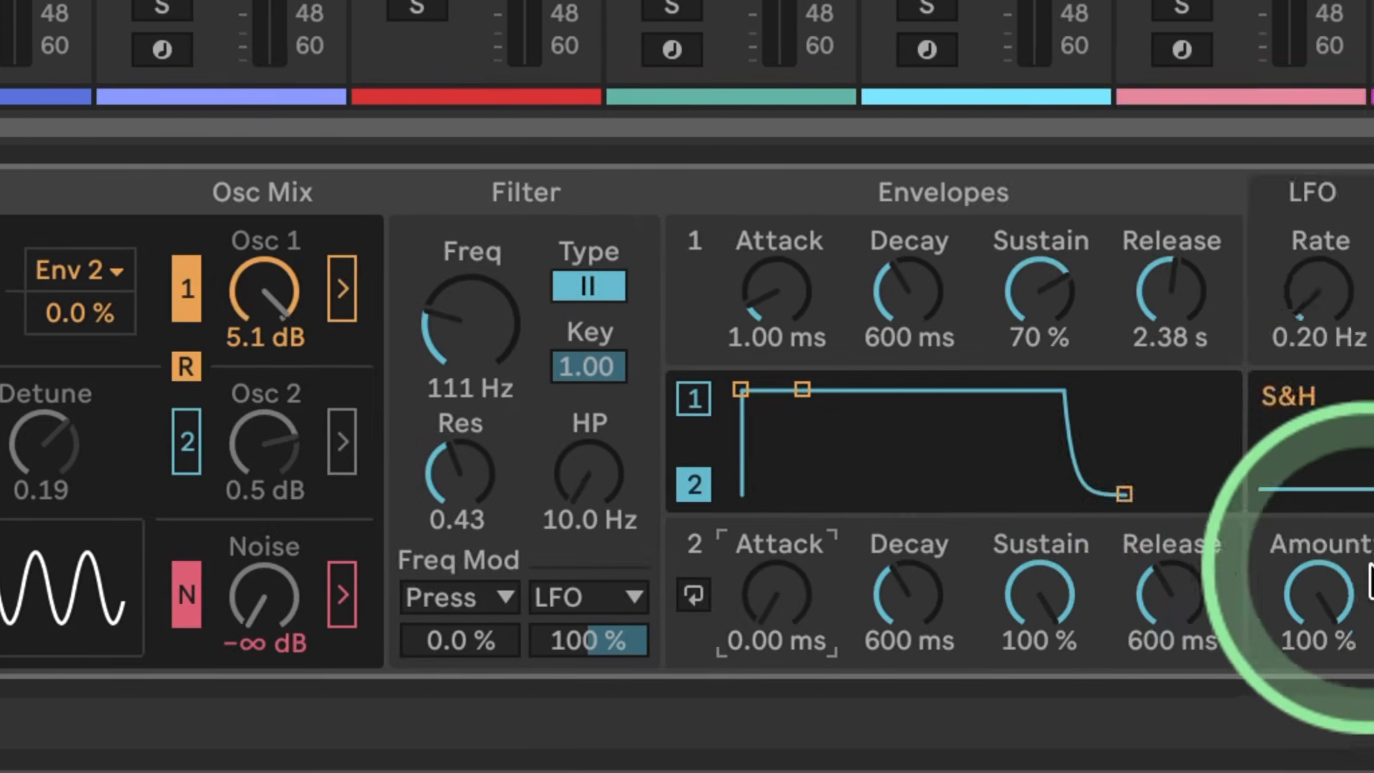
drag(751, 389, 767, 493)
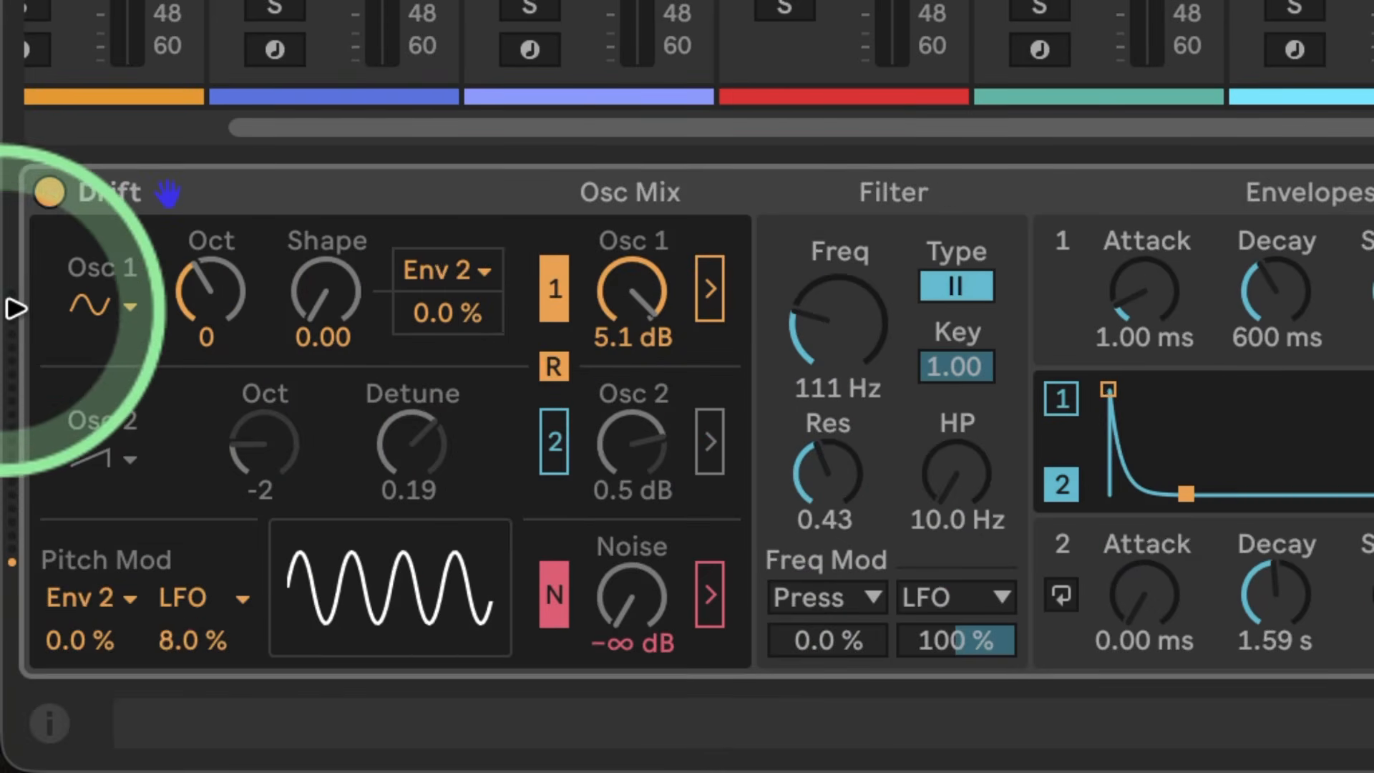
drag(423, 309, 422, 272)
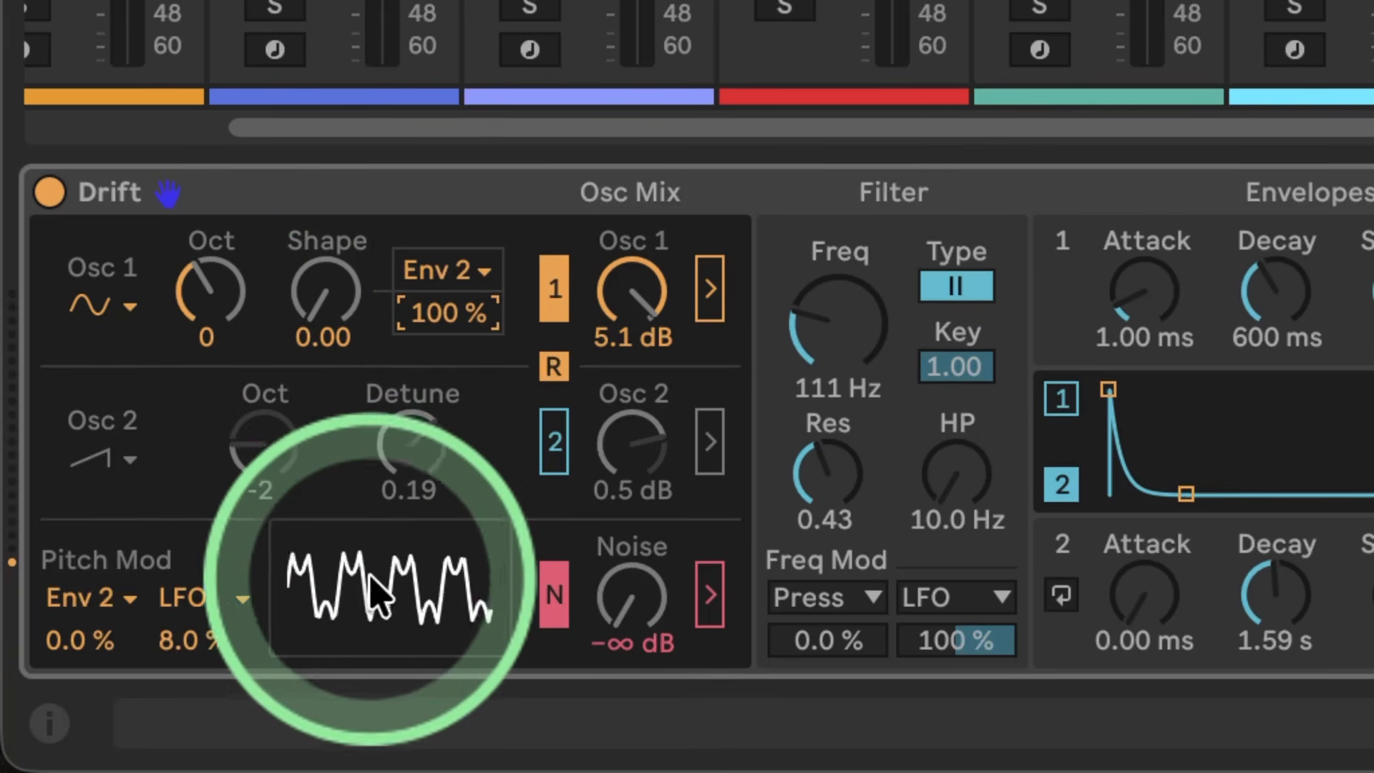
drag(321, 329, 320, 358)
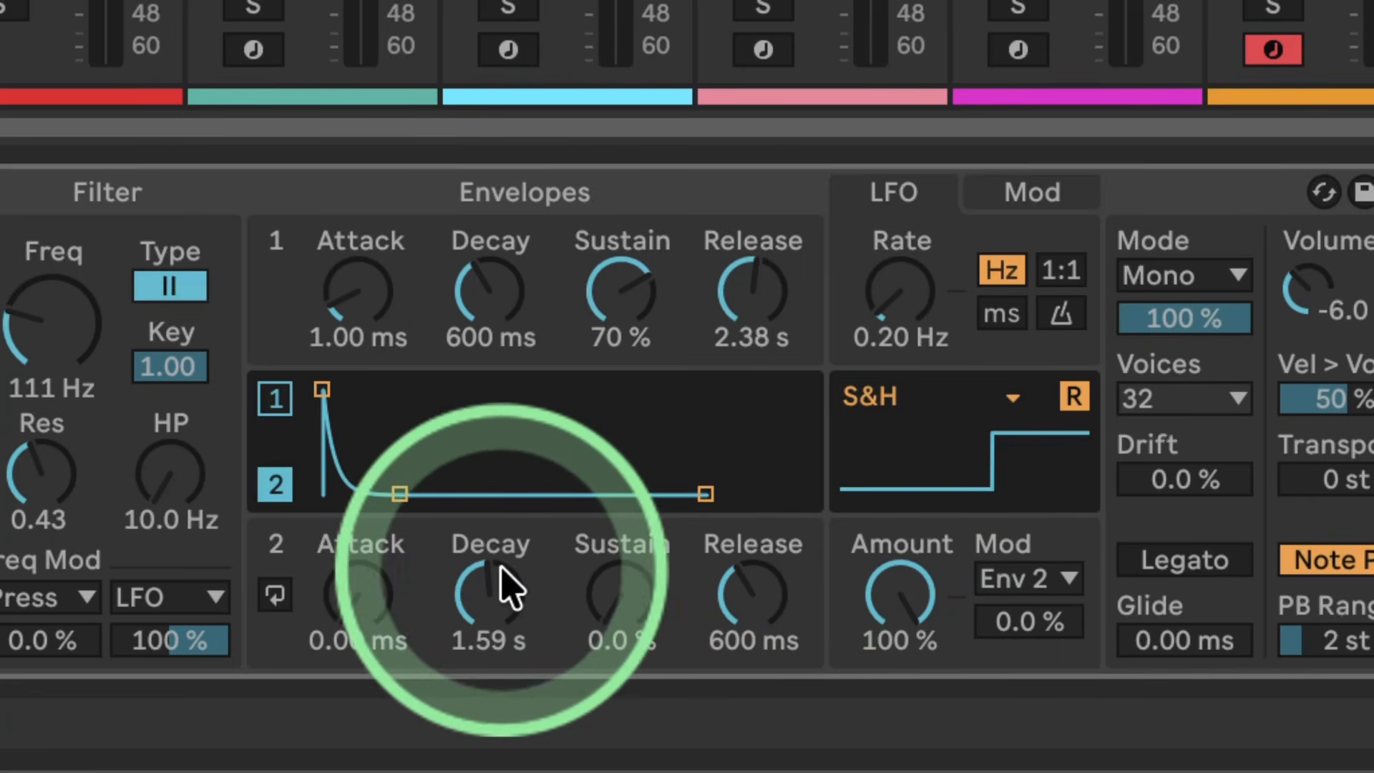
Step: Shorten envelope 2's decay to 438 ms and reset the LFO pitch modulation to 0.0%
drag(498, 573, 494, 587)
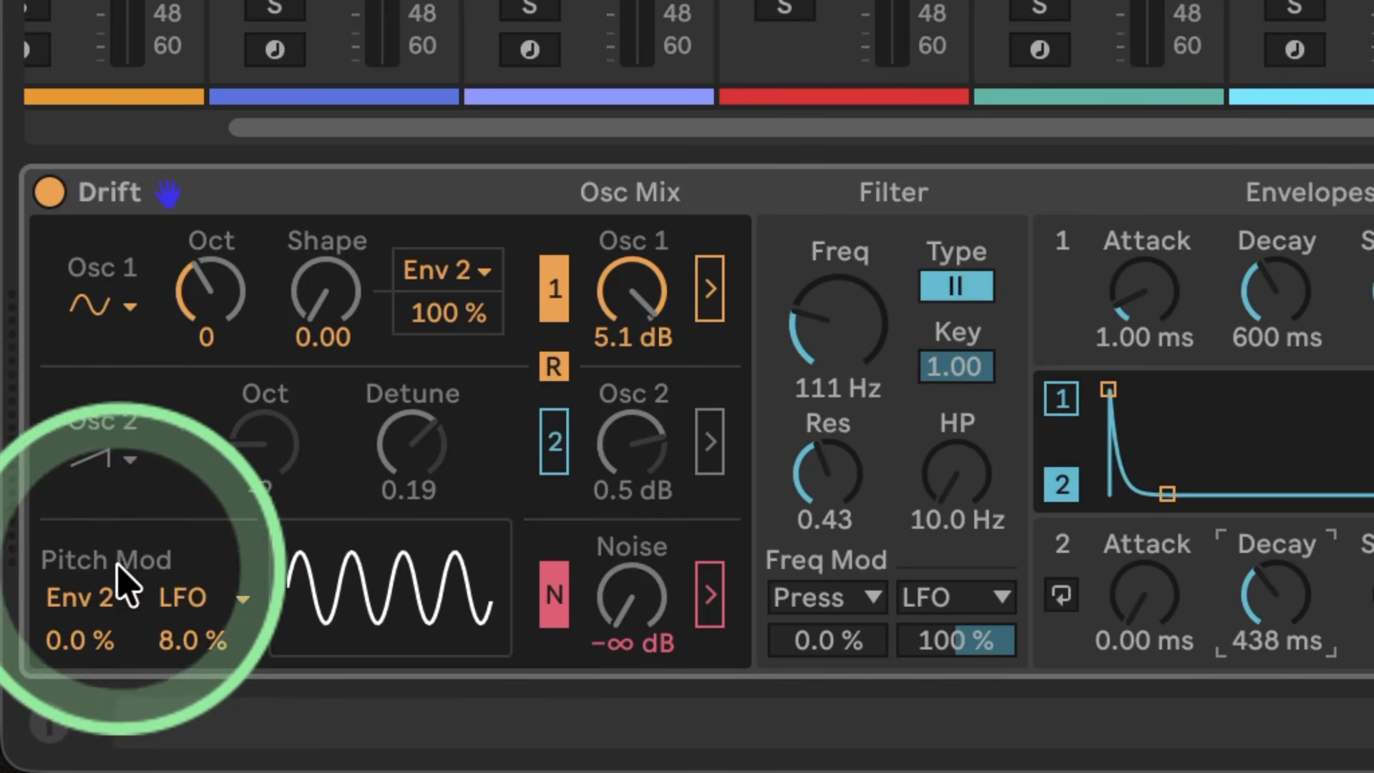
double_click(201, 644)
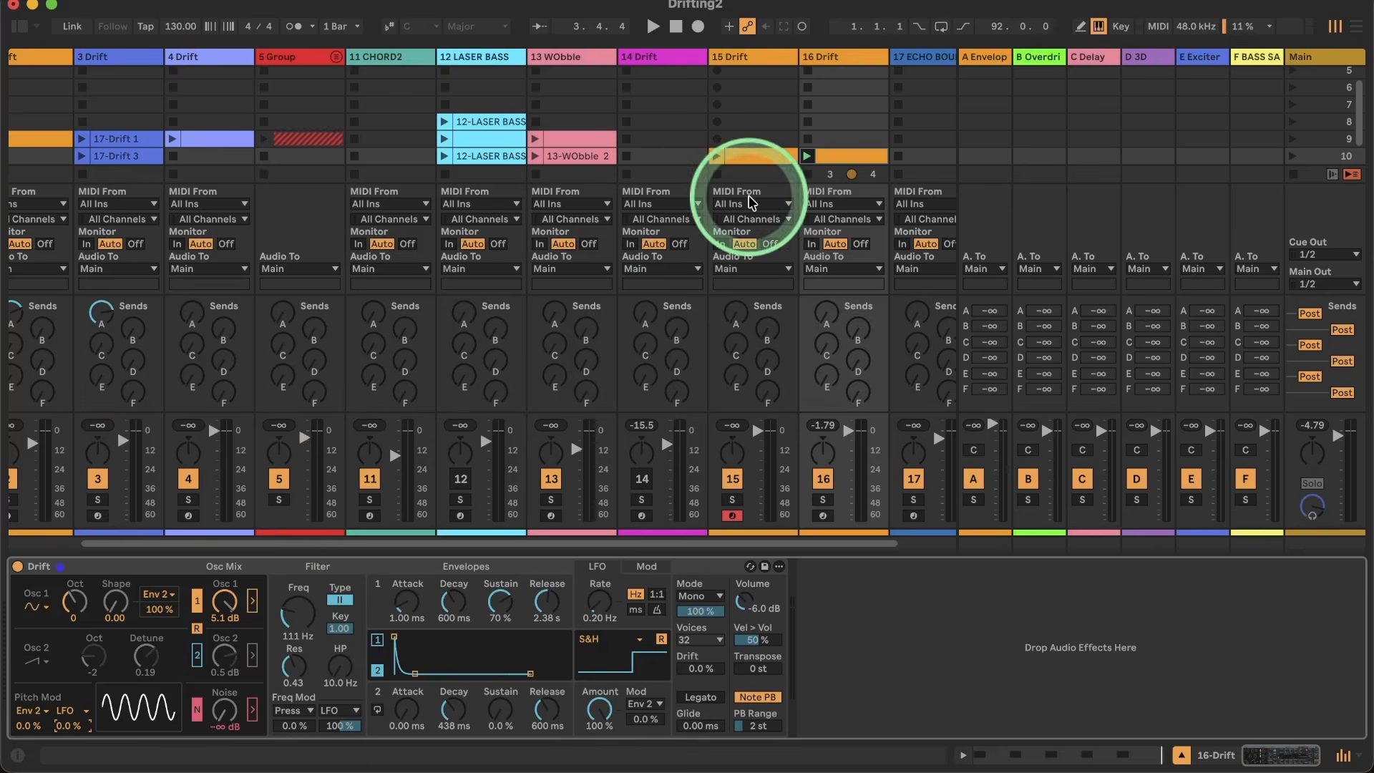
Step: Insert a MIDI track after track 16 and load the default Drift instrument onto it
right_click(832, 63)
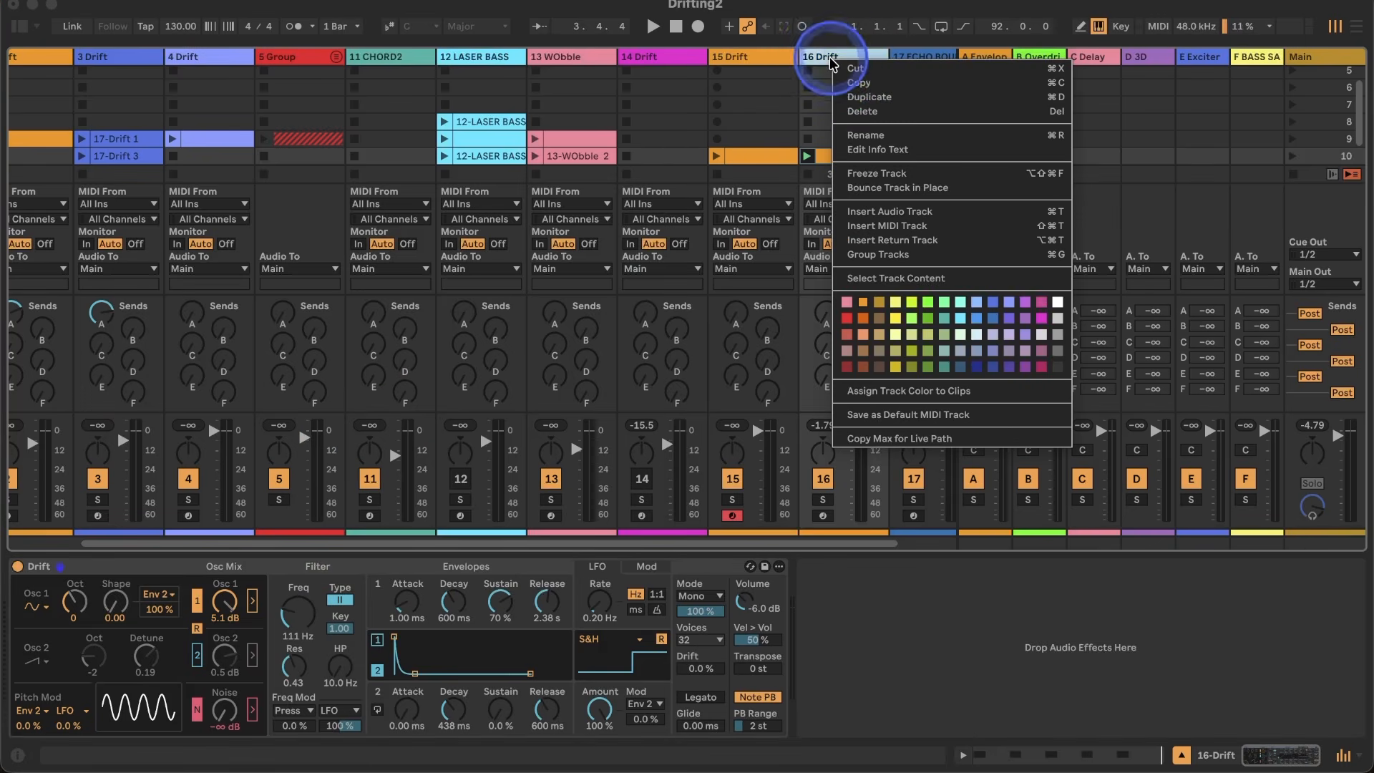
click(887, 226)
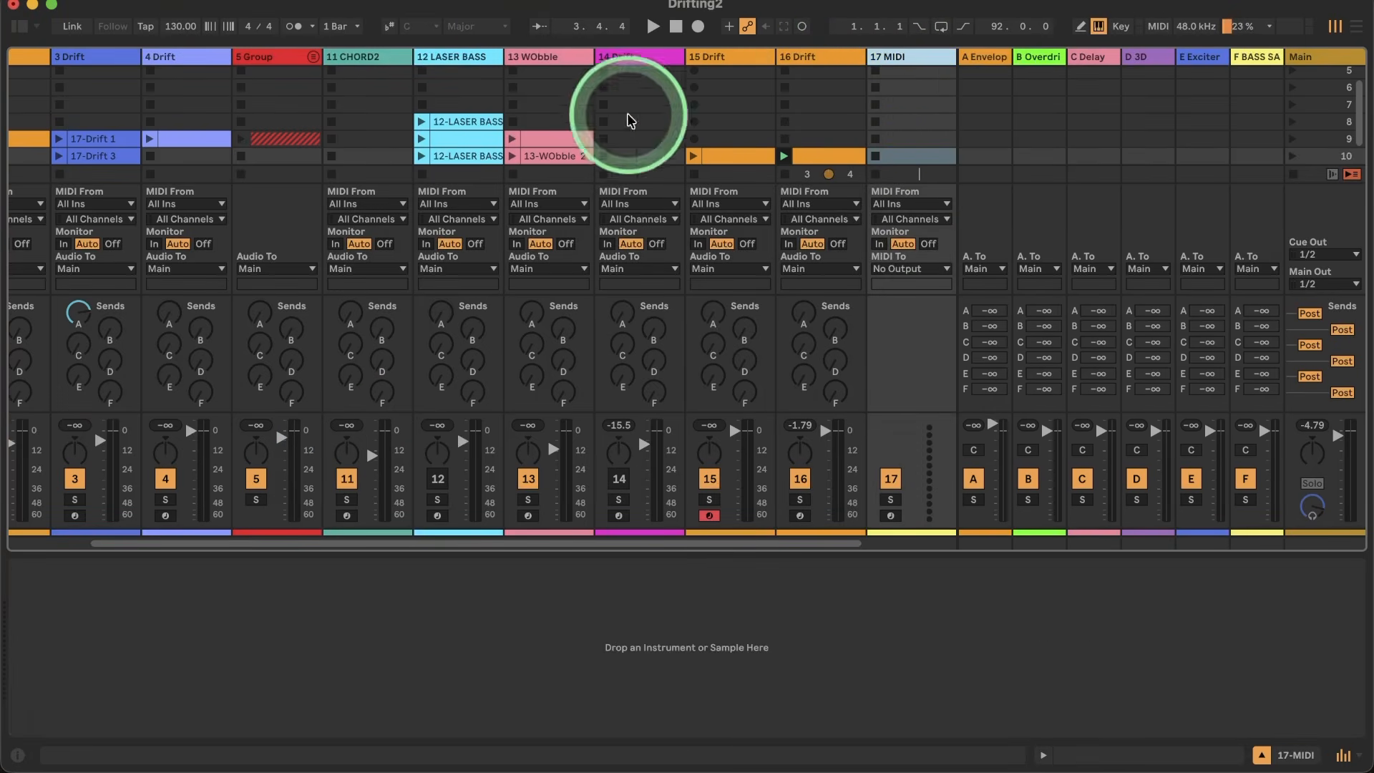
click(17, 27)
click(298, 146)
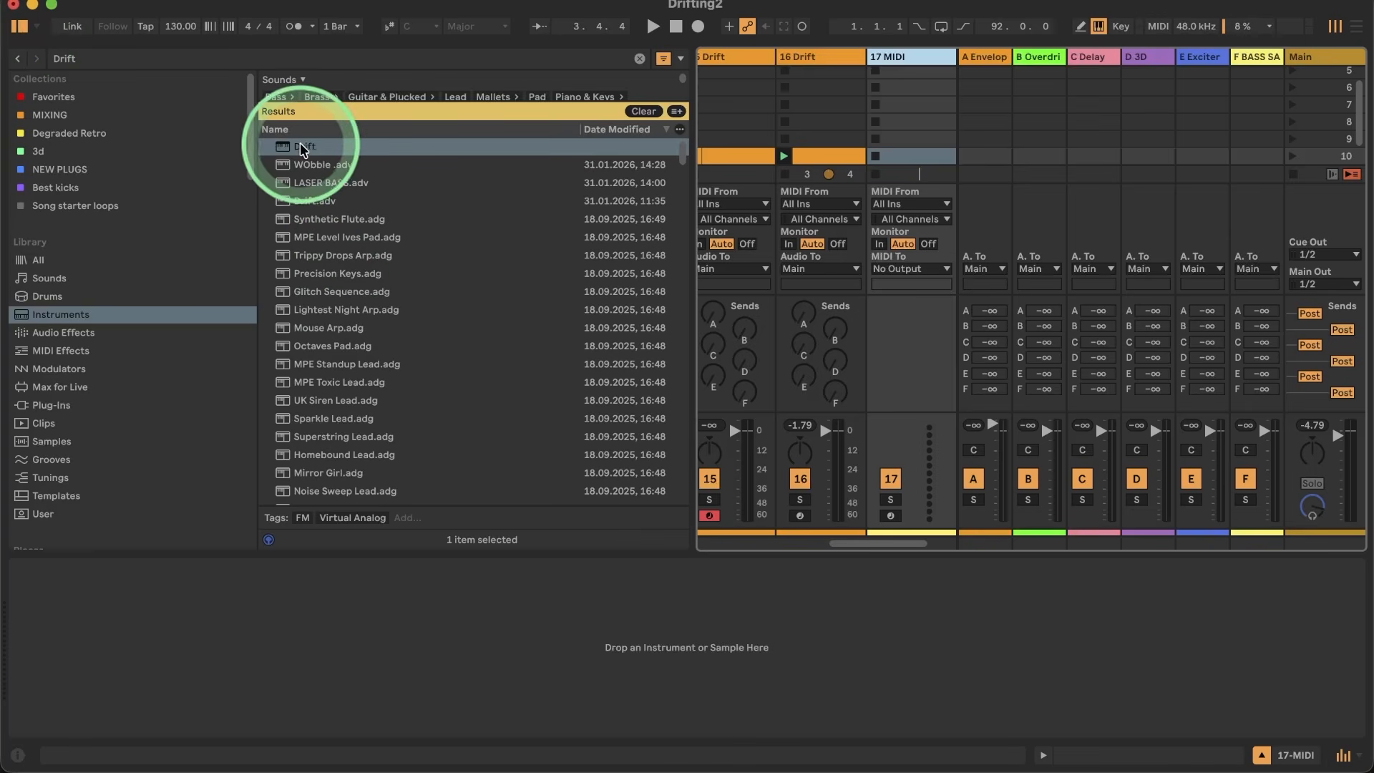
click(17, 26)
click(160, 542)
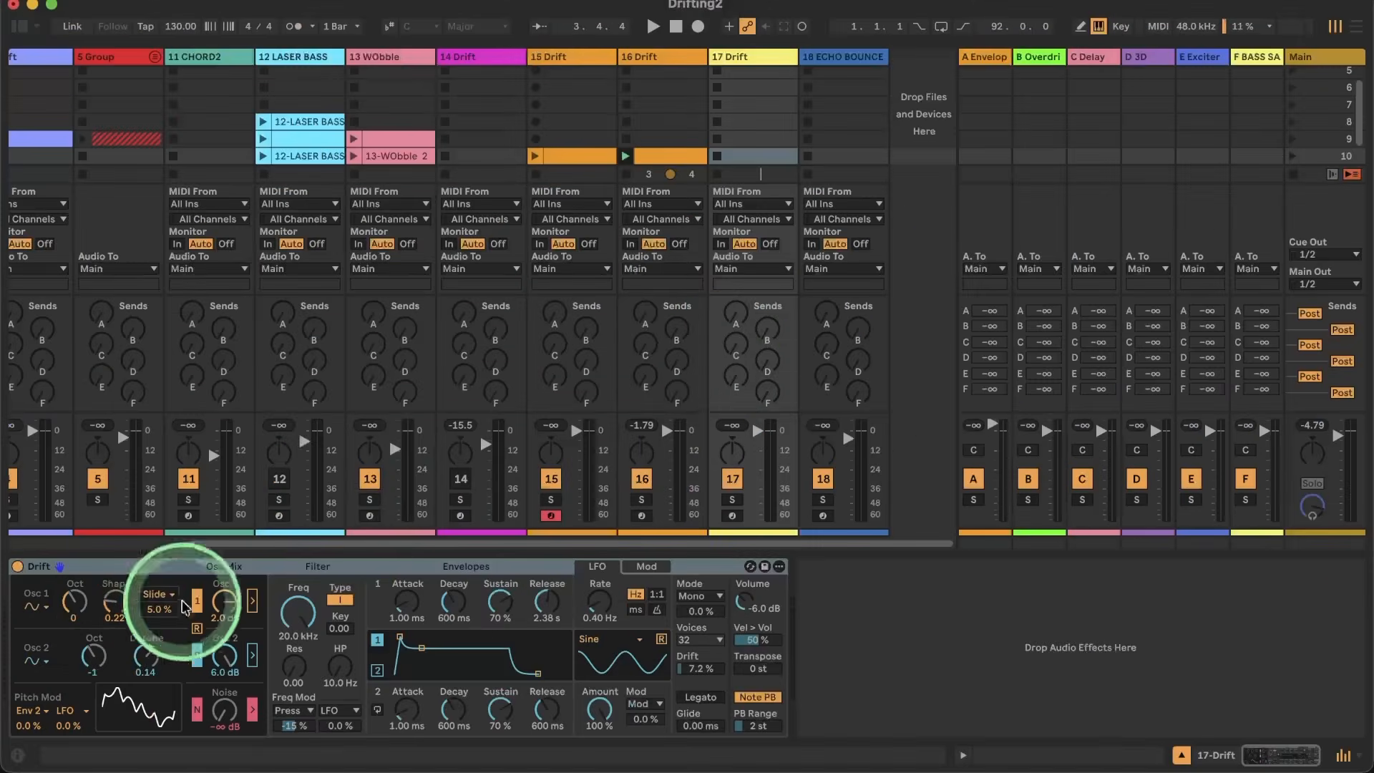
Step: Create a one-bar MIDI clip on track 17 and add four 1/16 notes just above C1, one on each beat
double_click(740, 151)
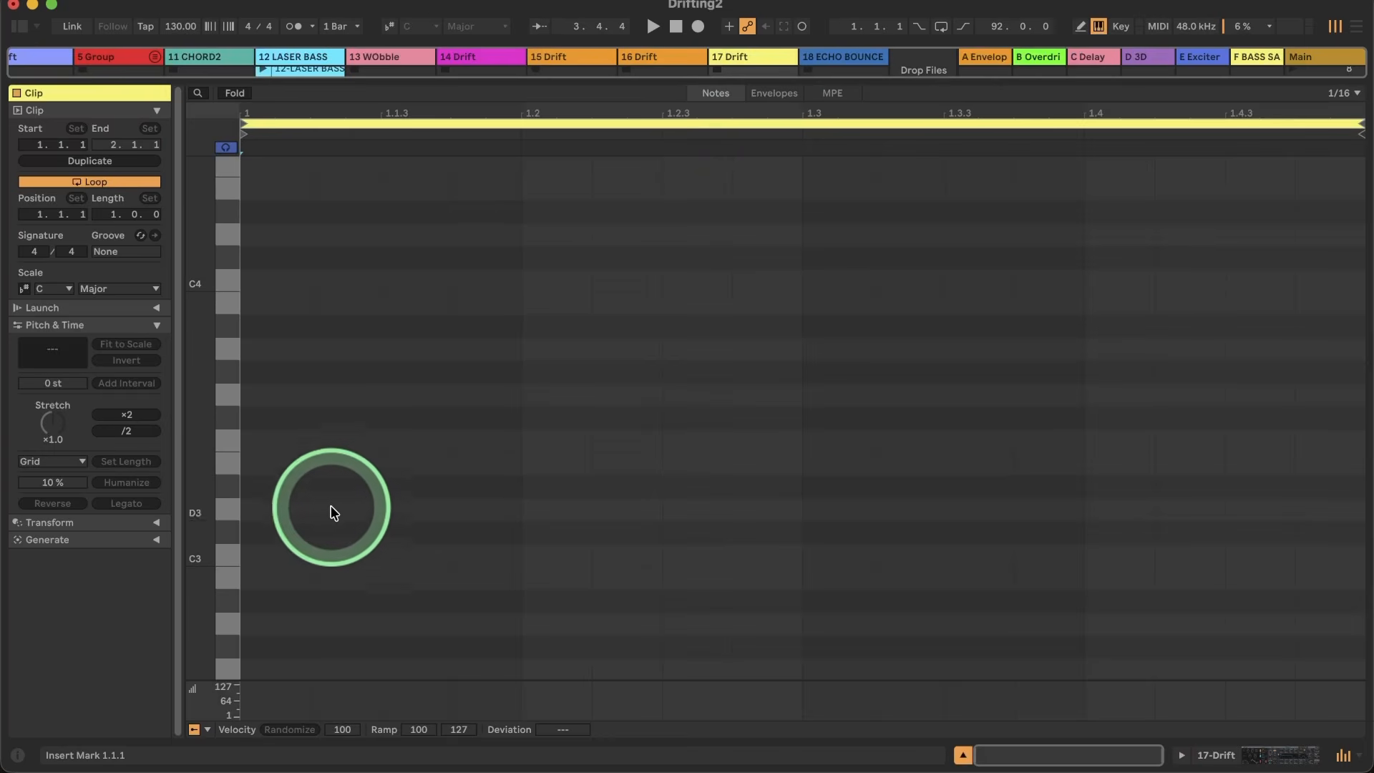
scroll(239, 560, down, 8)
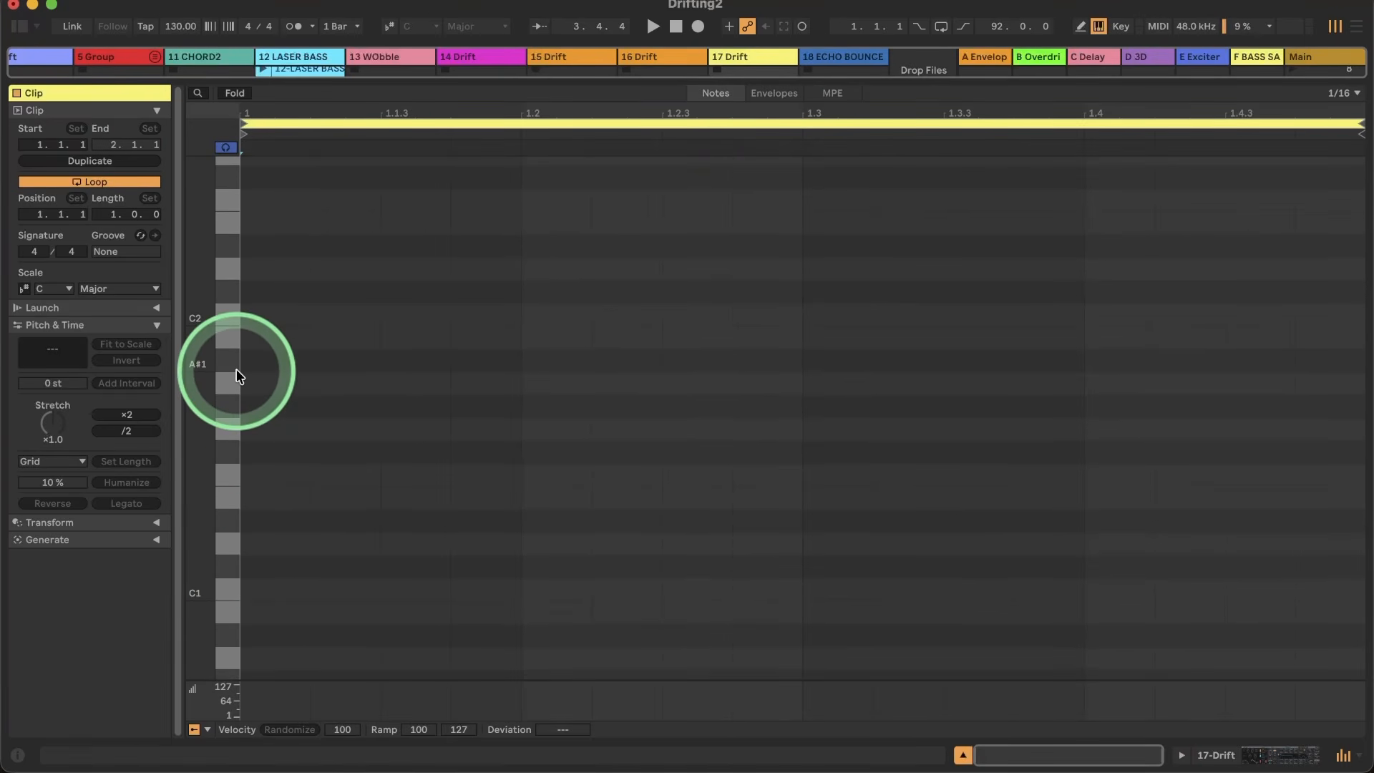
double_click(254, 520)
click(578, 517)
double_click(578, 518)
double_click(847, 531)
click(1113, 529)
double_click(1113, 529)
Step: Bring up the Drift device of track 17 and solo the track
click(1204, 757)
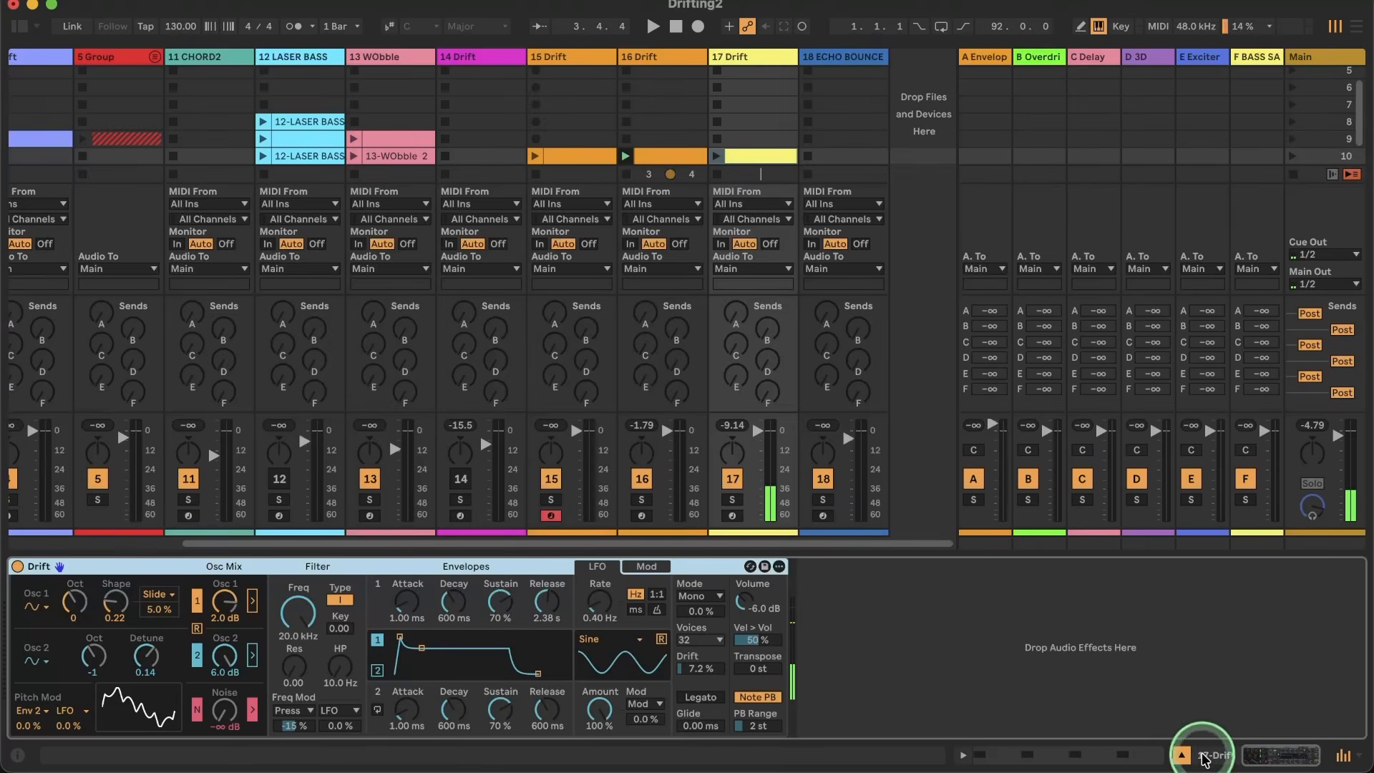
click(732, 500)
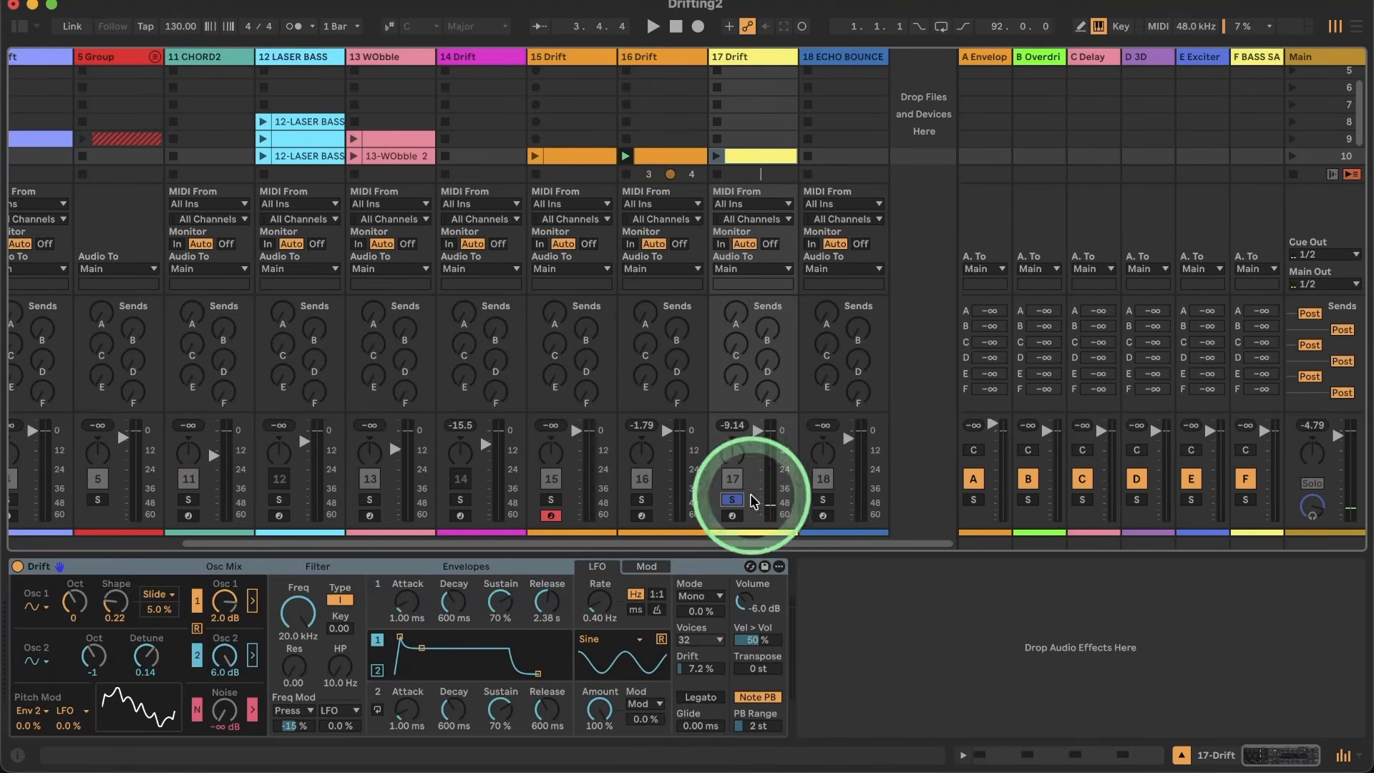
Step: Play track 17's clip and isolate Osc 1 by disabling Osc 2 and the noise, with shape 0.00 and level 6.0 dB
click(718, 157)
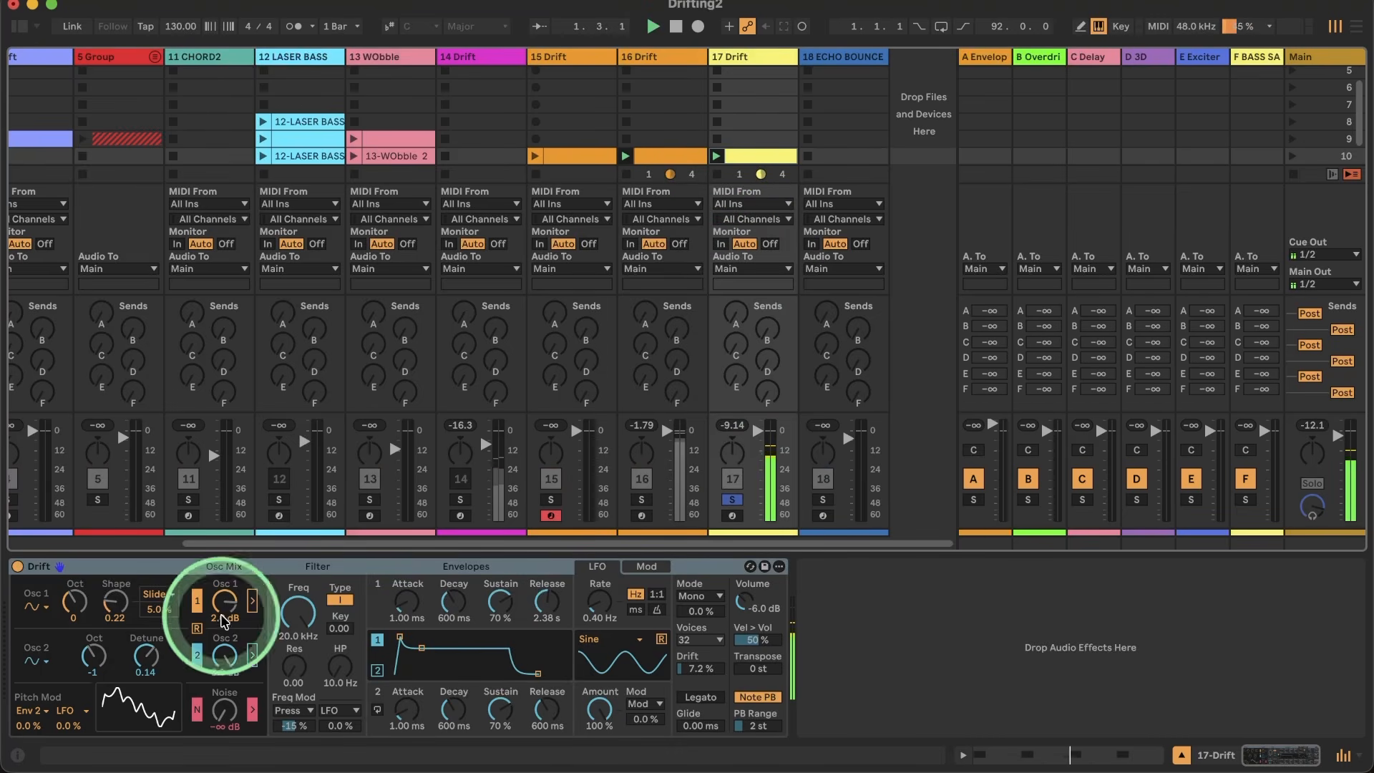
drag(209, 645, 214, 652)
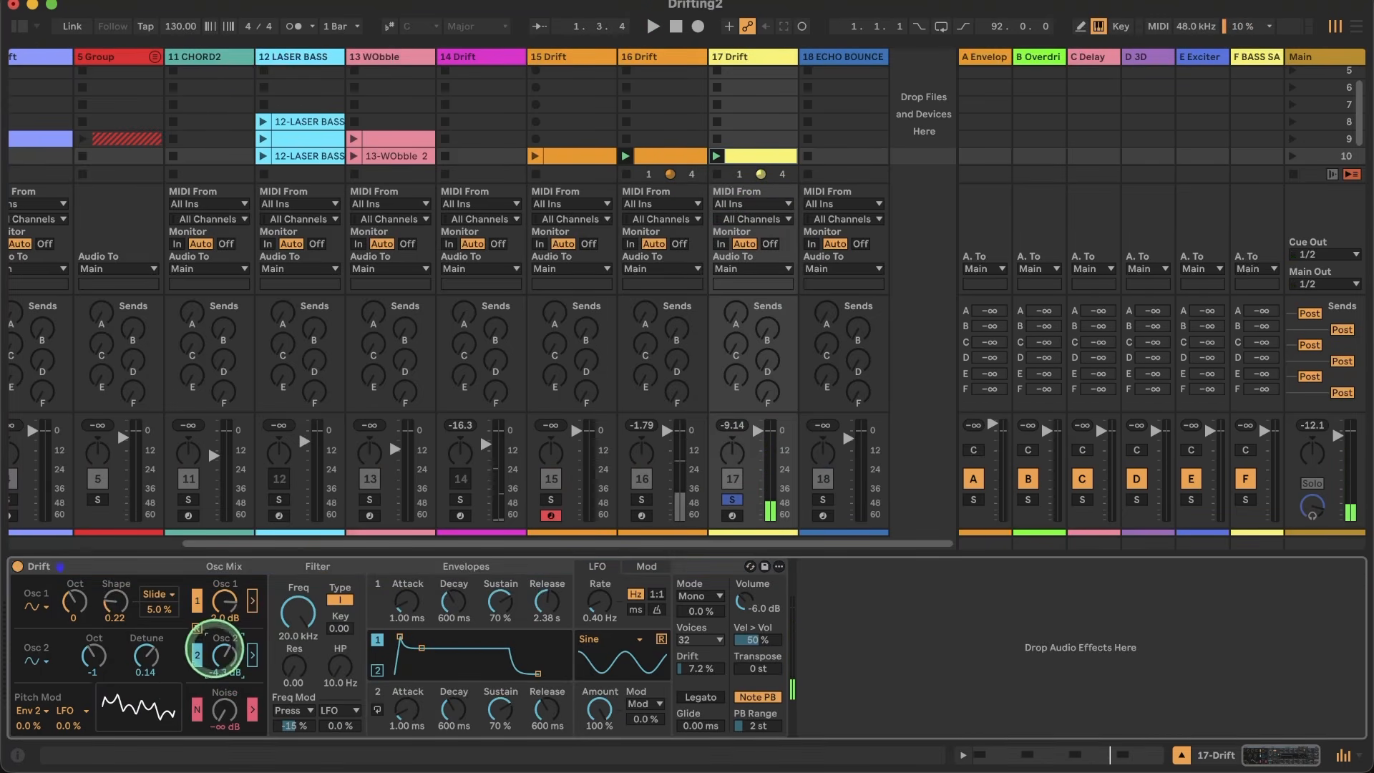
click(196, 716)
key(space)
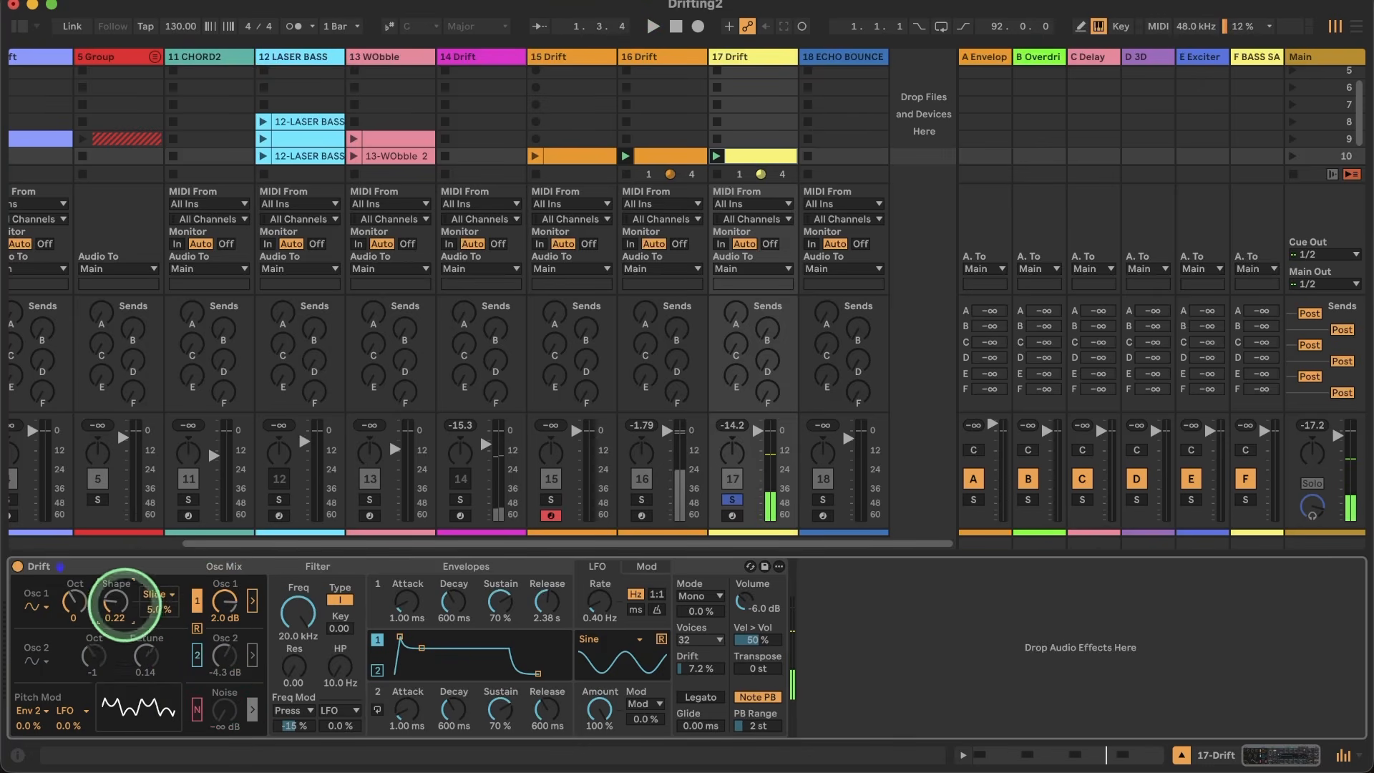
drag(115, 605, 162, 609)
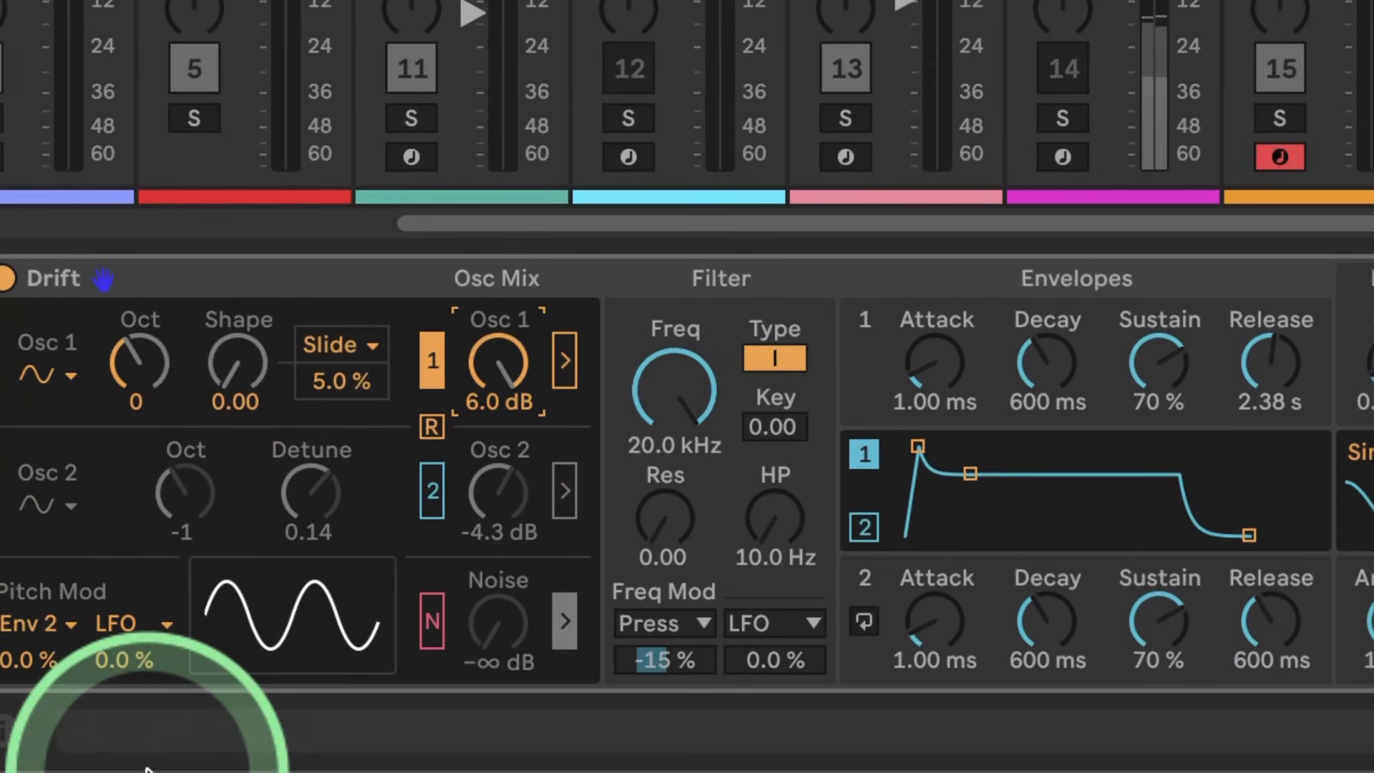
Step: Shape envelope 1 with attack 0.00 ms, sustain 0.0% and release 443 ms
drag(930, 378, 938, 397)
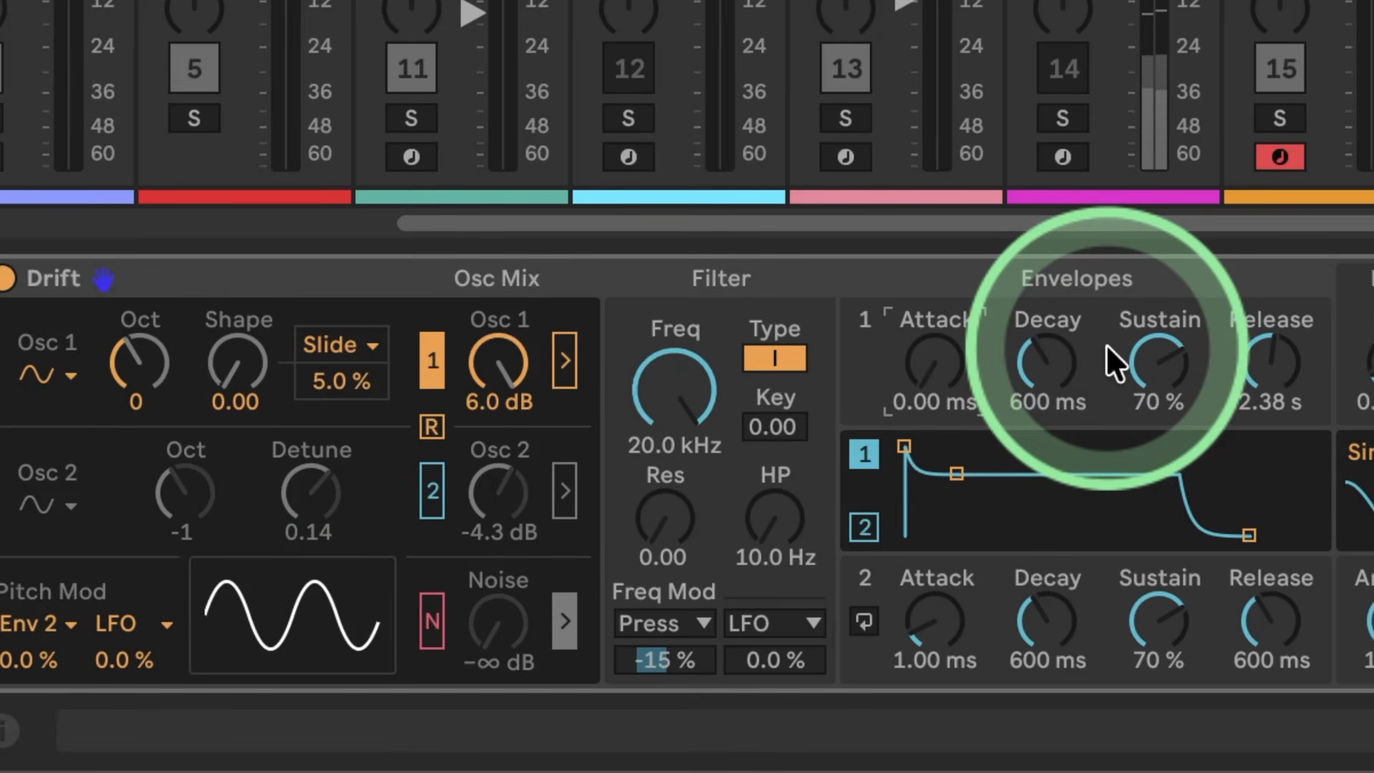
drag(1156, 345, 1156, 415)
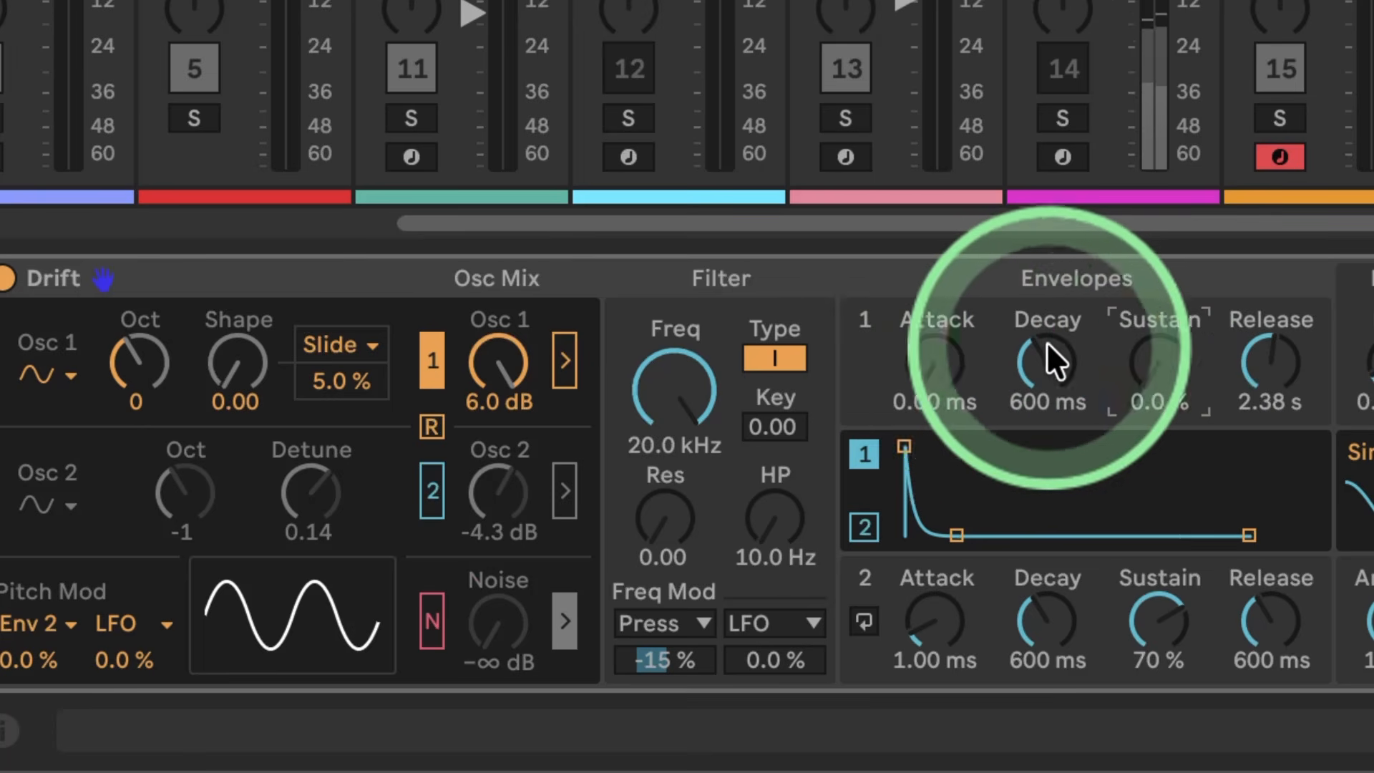
drag(1259, 329, 1257, 354)
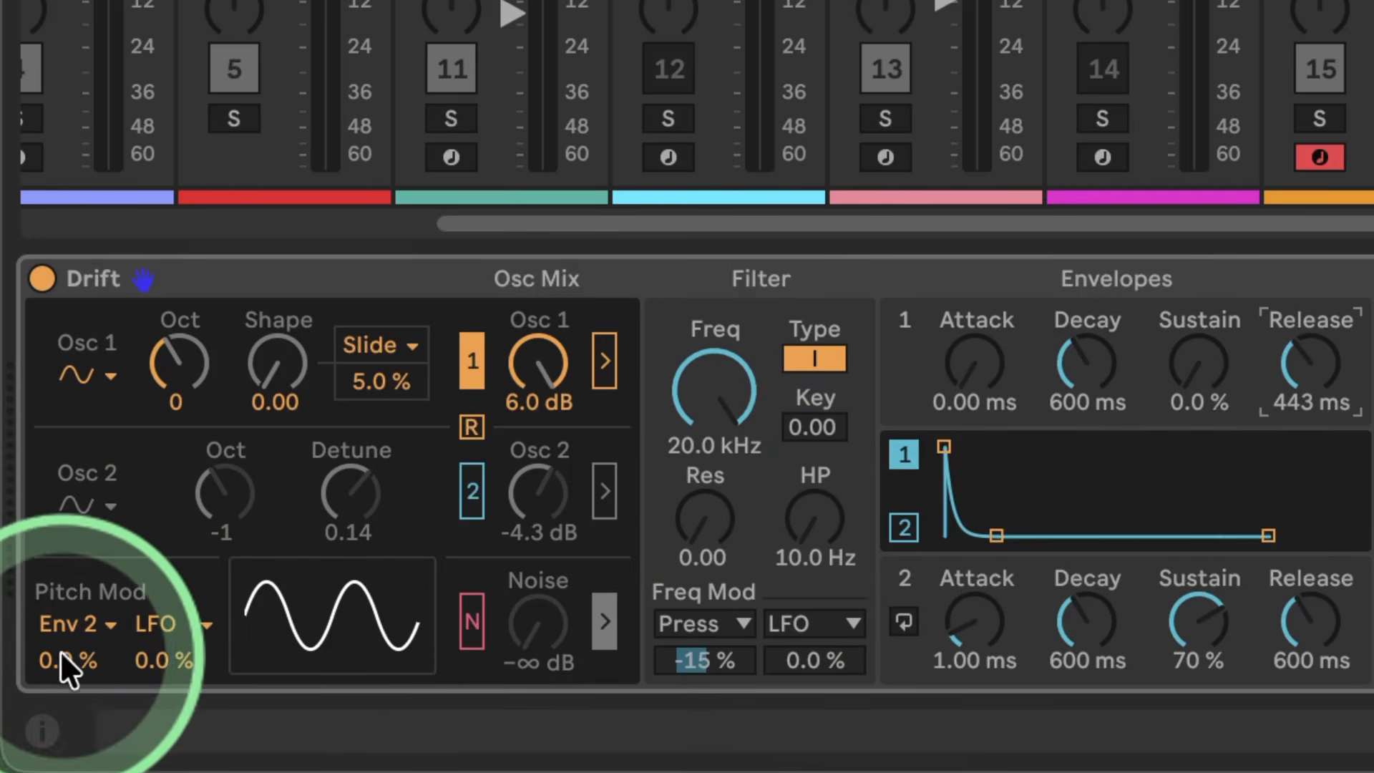
Step: Set the Env 2 pitch modulation to 100% and give envelope 2 attack 0.00 ms, sustain 0.0% and decay 90.8 ms
drag(60, 650, 61, 594)
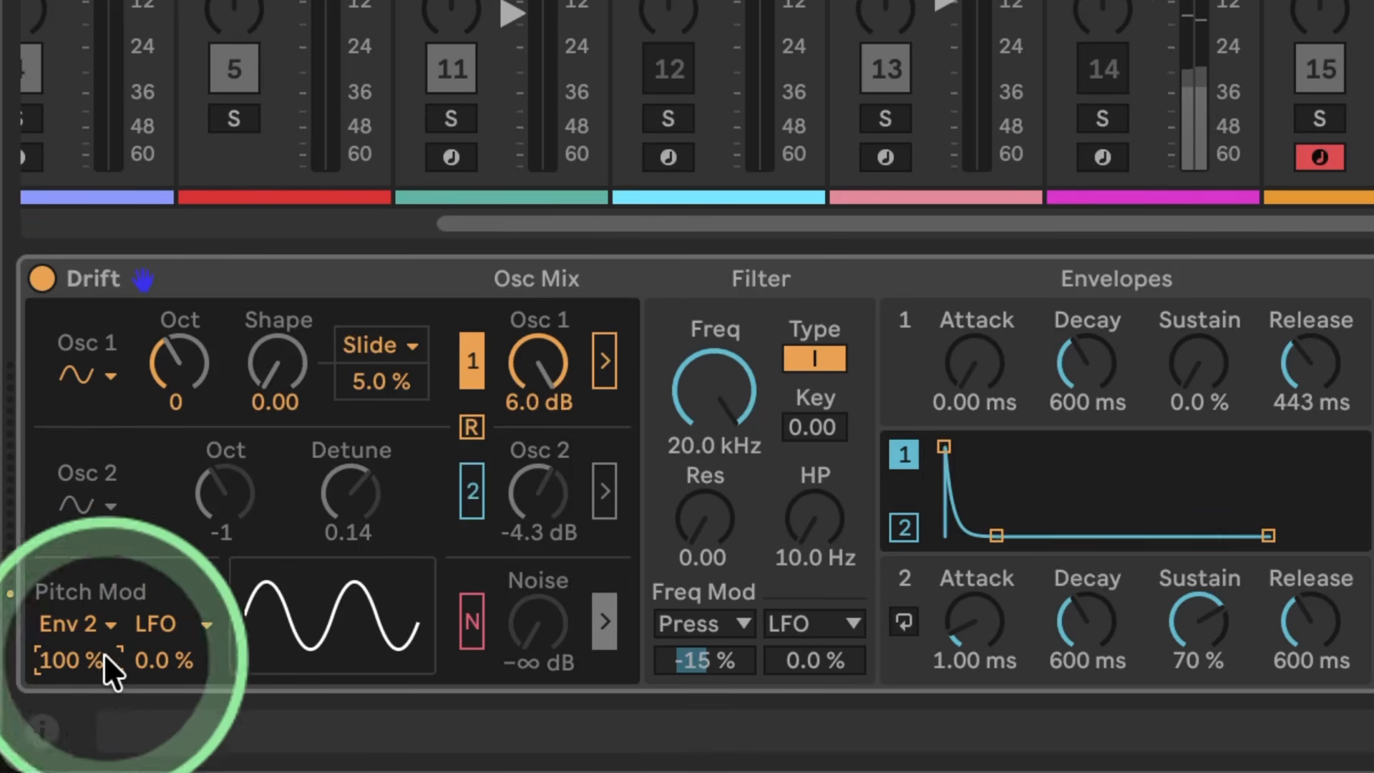
click(957, 623)
drag(951, 623, 954, 624)
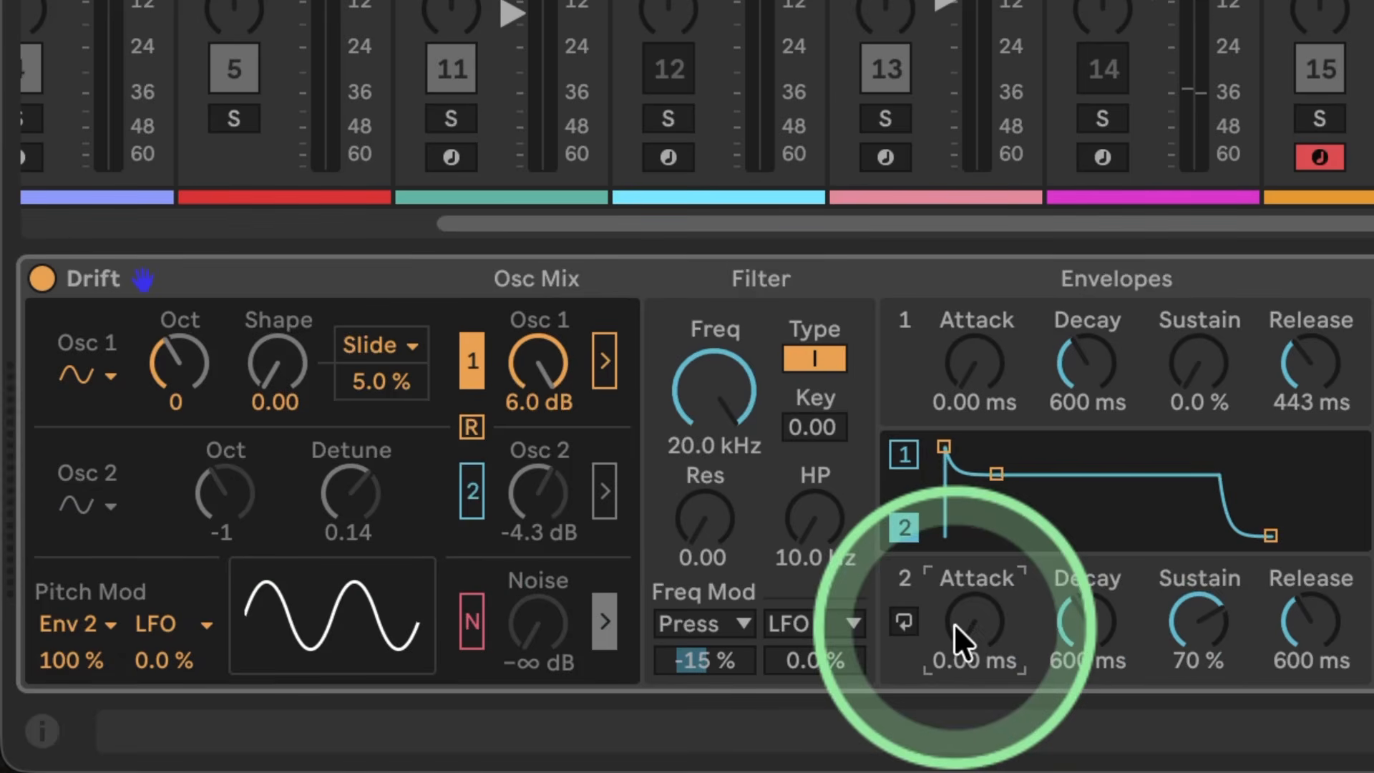
drag(1169, 621, 1172, 687)
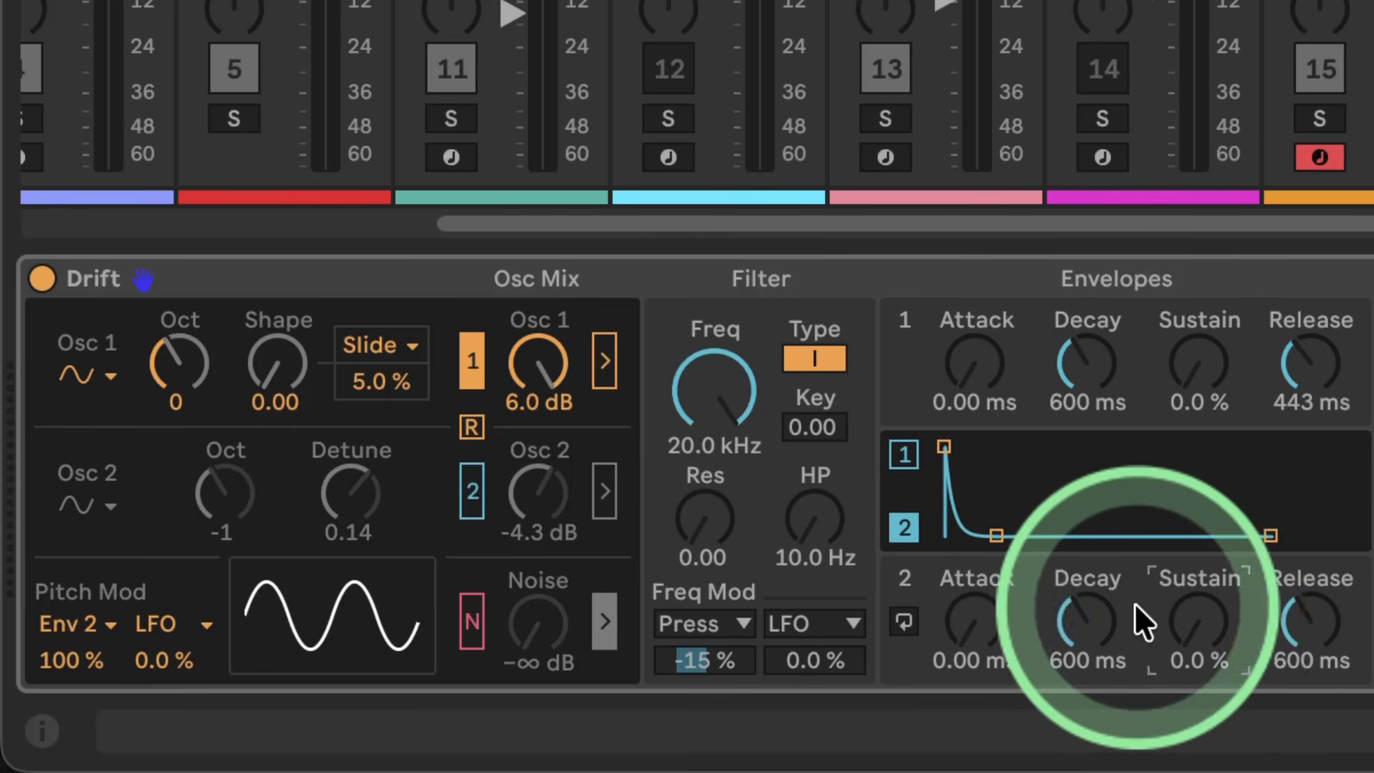
drag(1070, 616, 1071, 641)
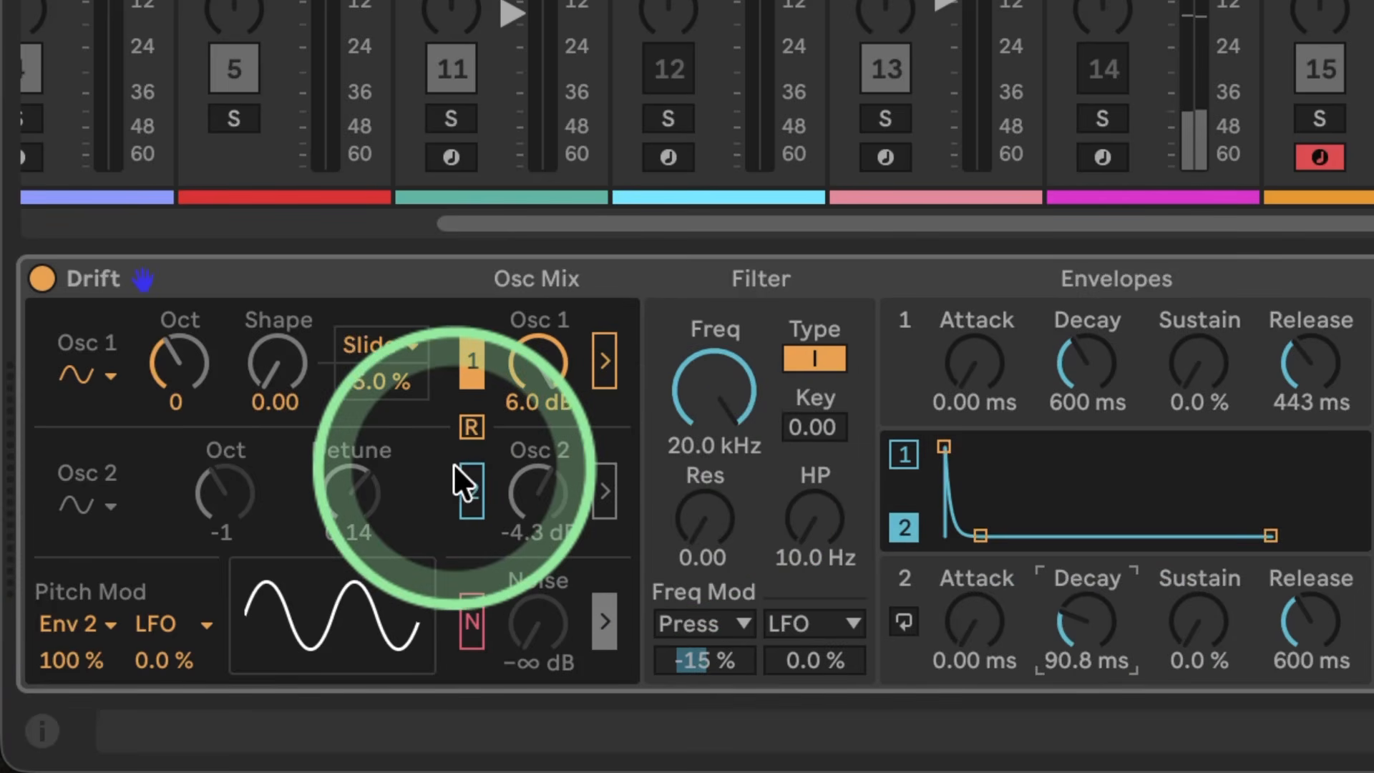
Step: Enable oscillator retrigger and try out Osc 1's shape control, leaving it at 0.00
click(470, 427)
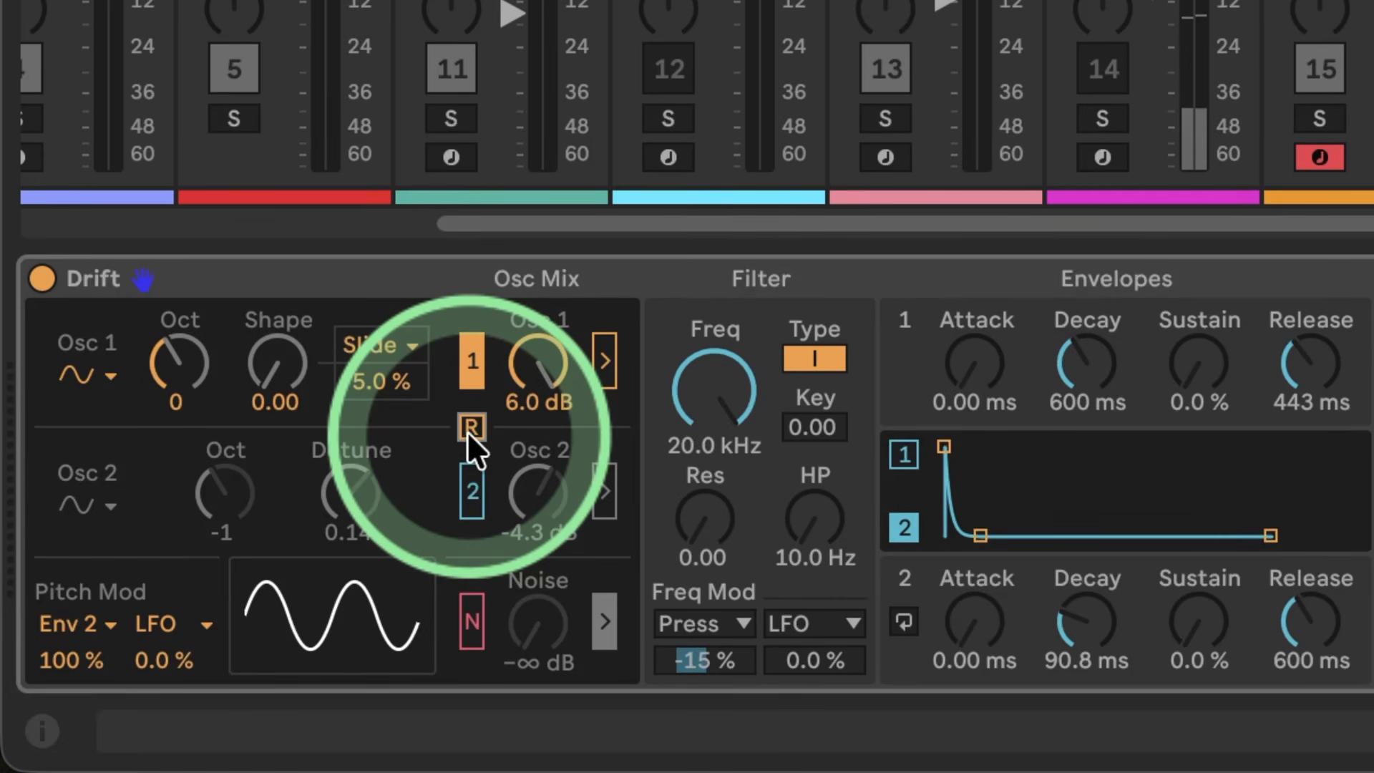
click(469, 429)
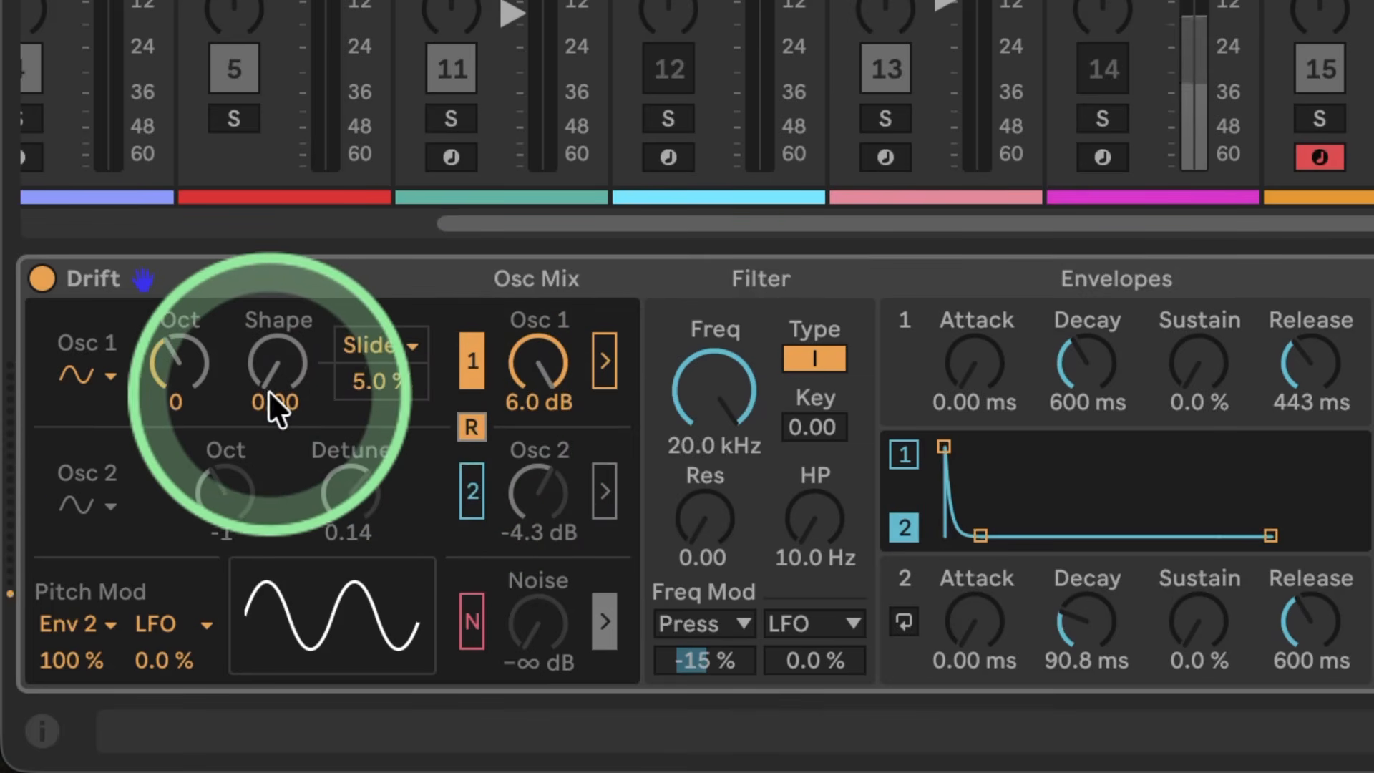
mouse_move(261, 366)
mouse_down()
mouse_move(260, 344)
mouse_move(261, 379)
mouse_up()
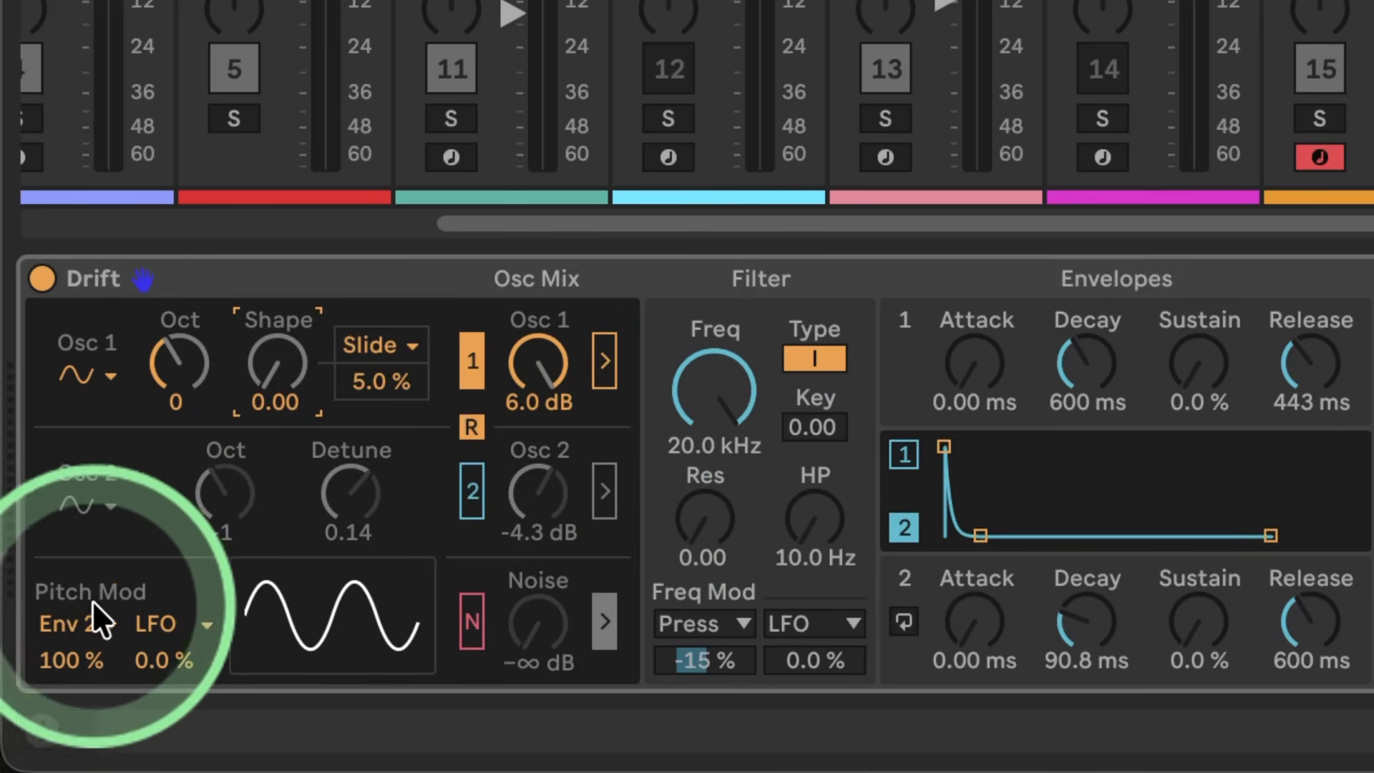
click(271, 375)
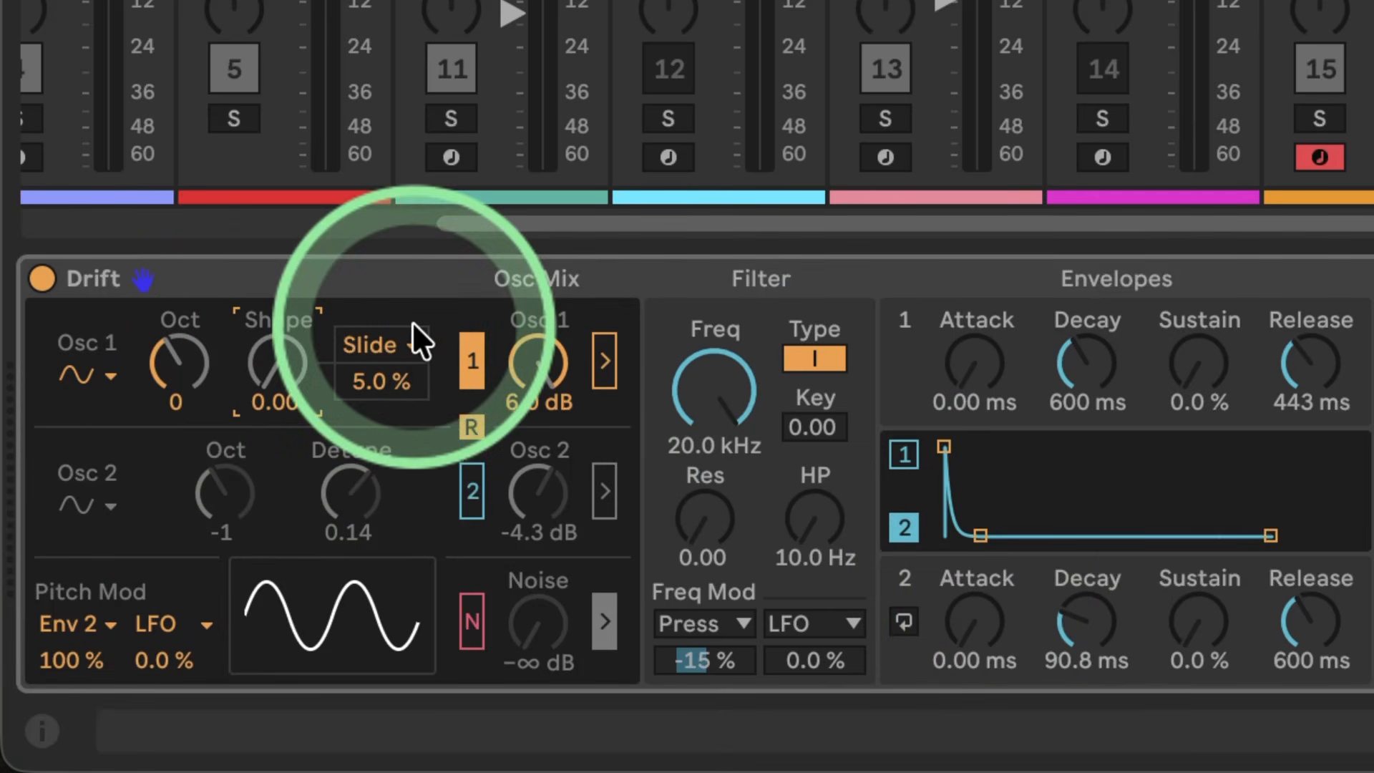
Step: Choose LFO as Osc 1's shape modulation source and change the LFO waveform to Linear Env
click(408, 340)
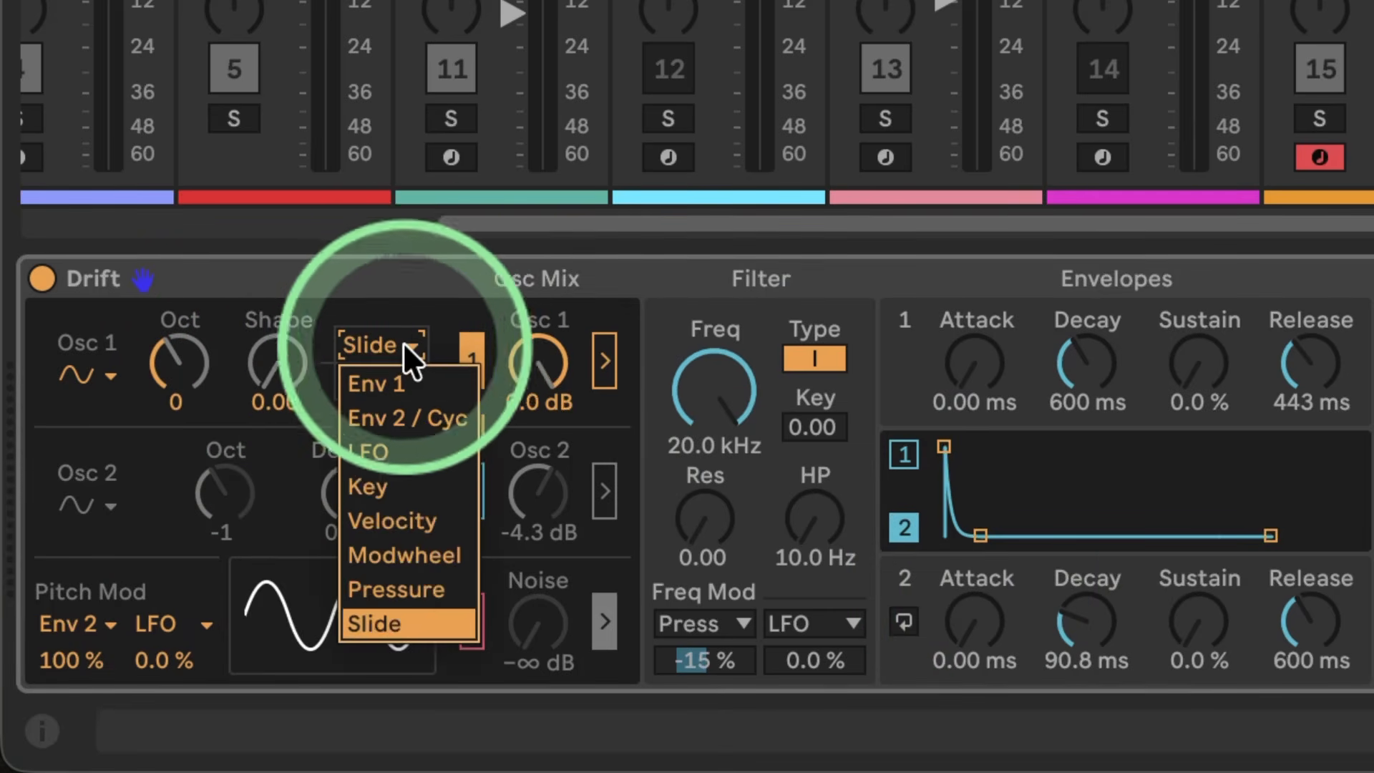
click(402, 452)
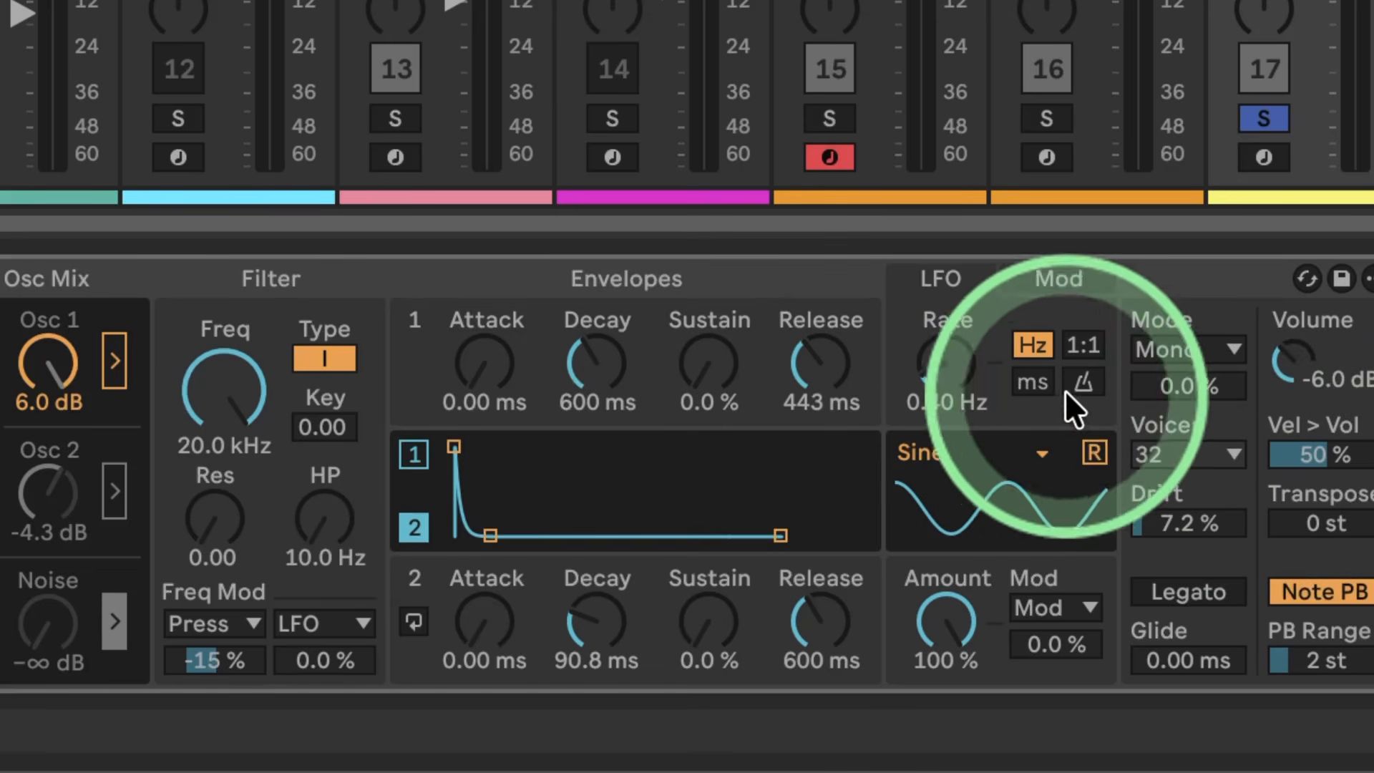
click(1015, 443)
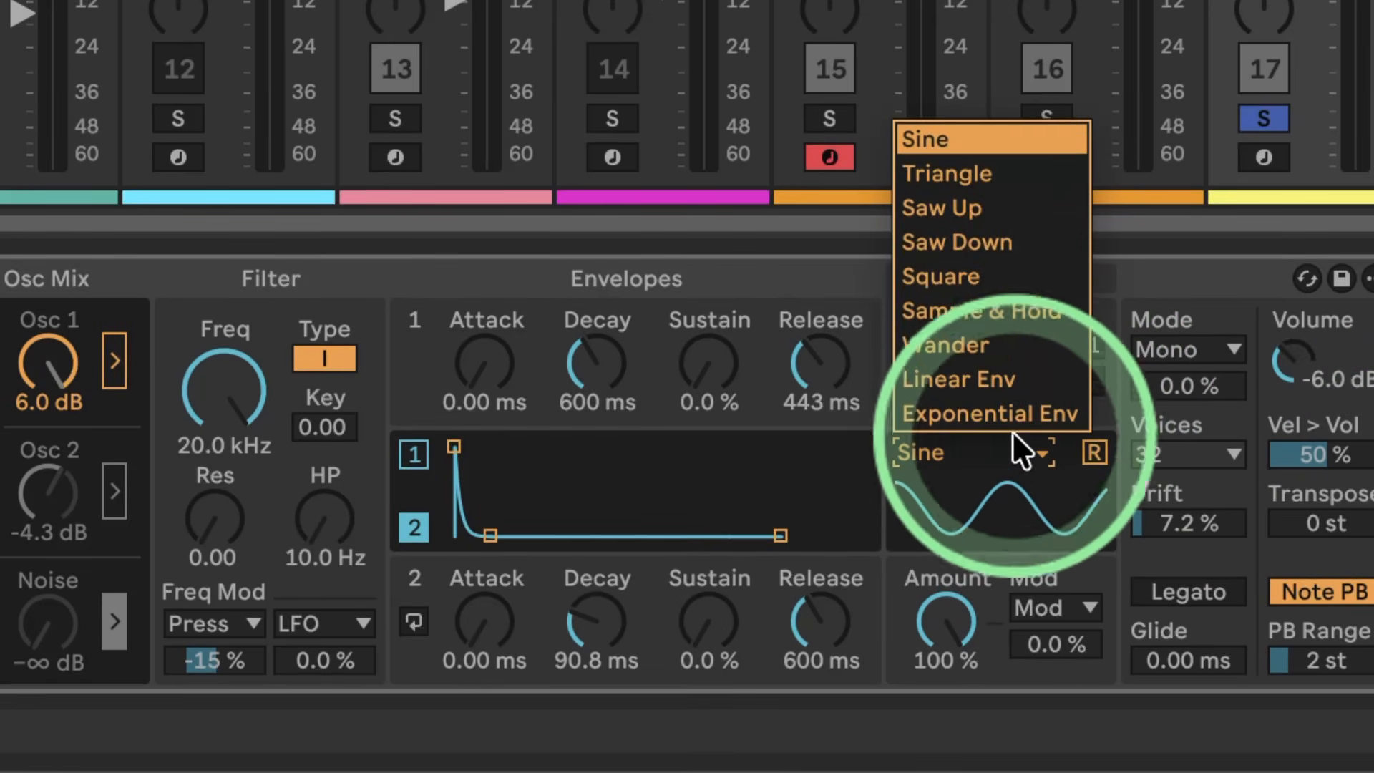
click(977, 371)
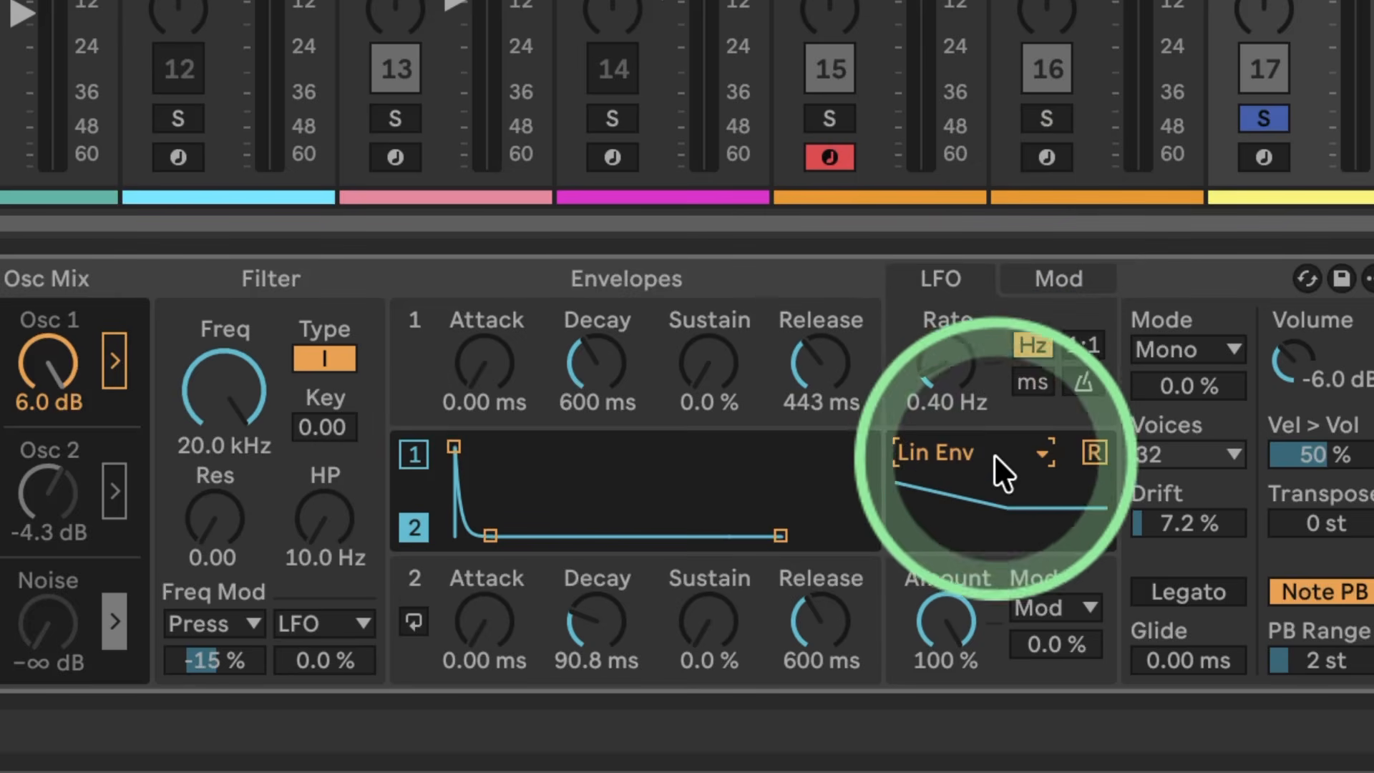
Step: Enable LFO retrigger, raise Osc 1's shape modulation amount to 100% and set the LFO rate to 95.9 Hz
drag(938, 384, 954, 291)
click(1099, 444)
drag(948, 364, 951, 384)
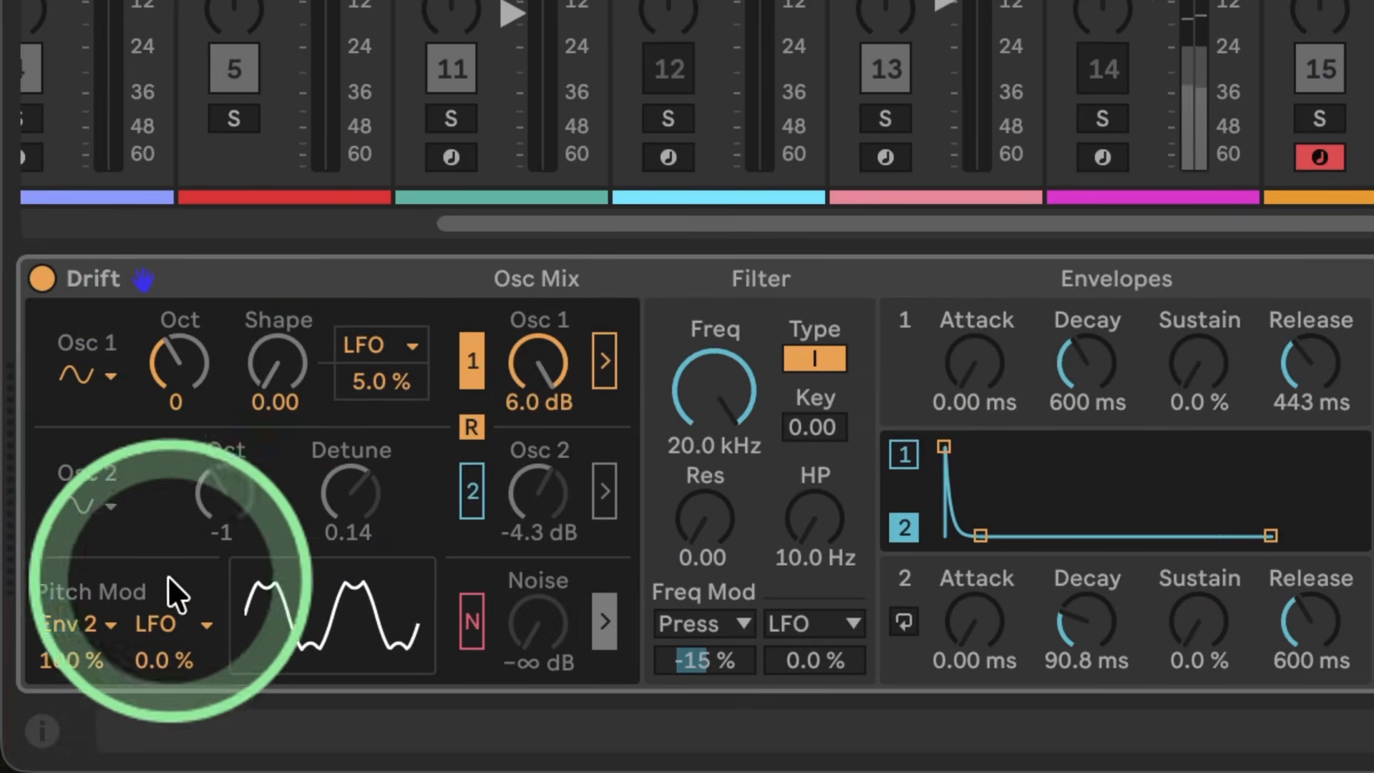
drag(370, 387, 370, 314)
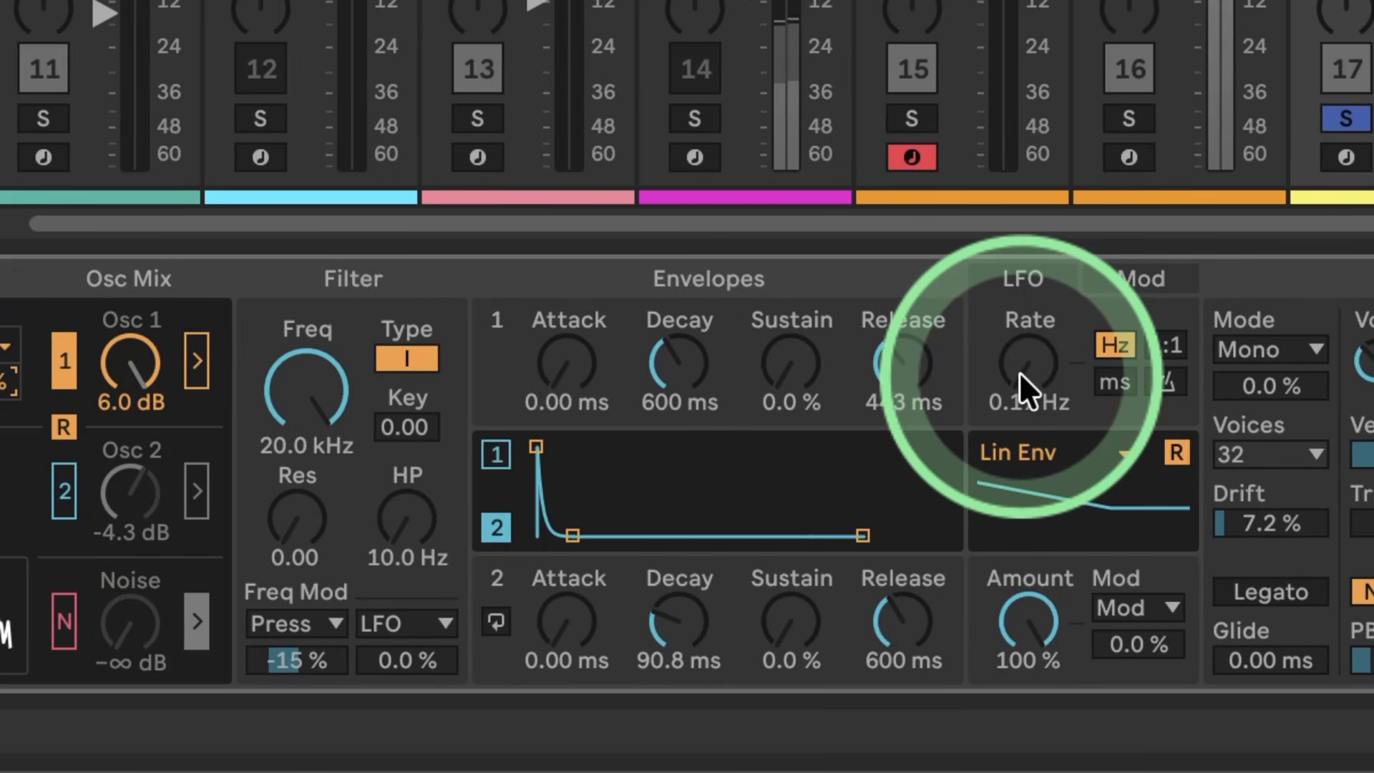
drag(1018, 372, 1019, 315)
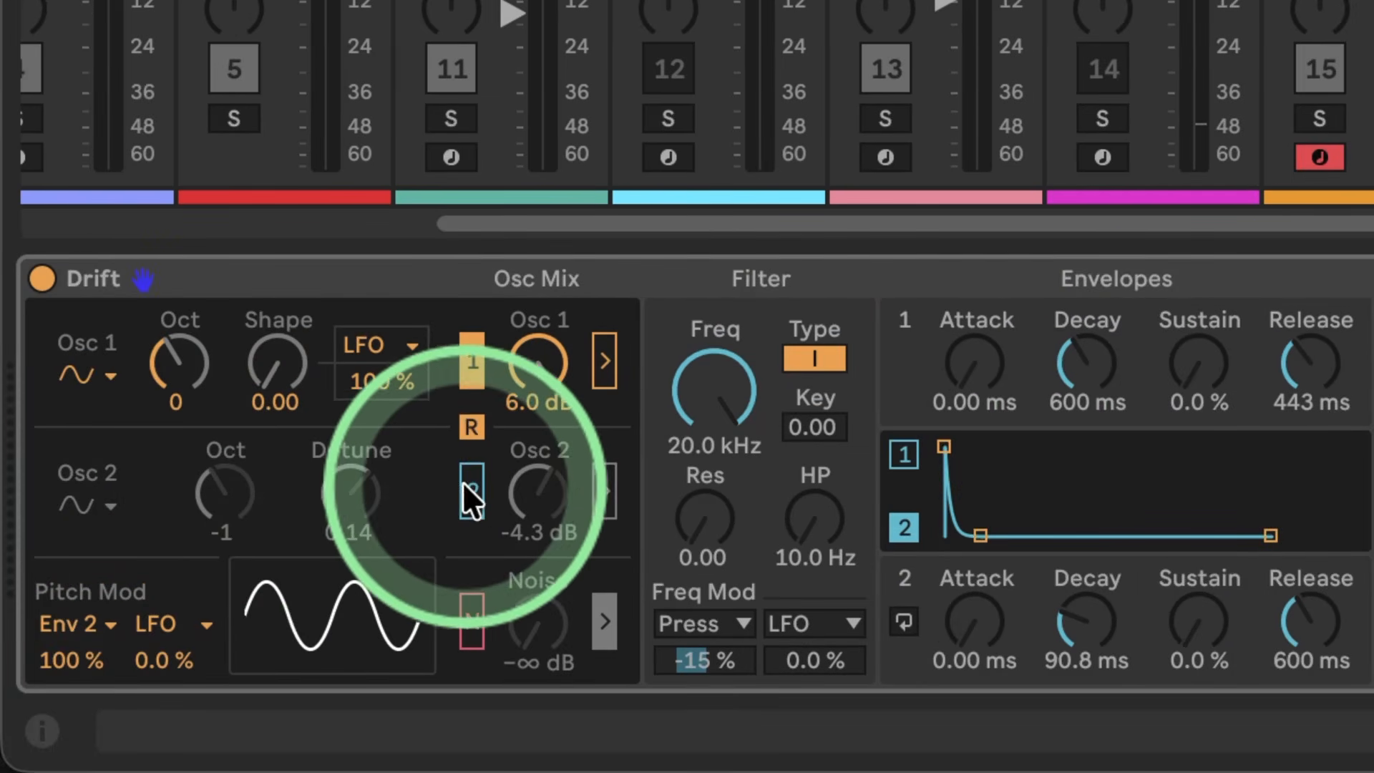
Step: Audition Osc 2 at 3.9 dB with detune 0.00 and octave 0, and switch it off again
click(473, 487)
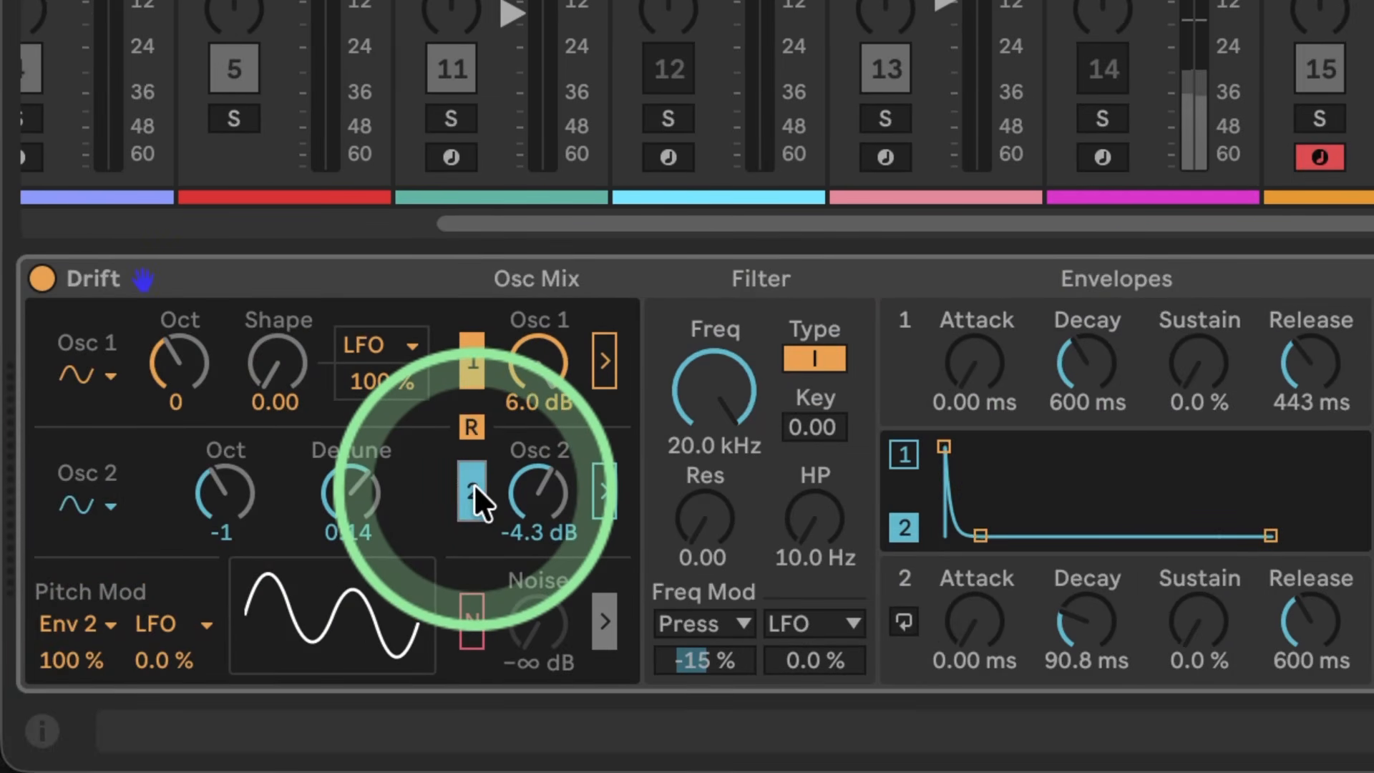
click(540, 490)
drag(542, 488, 542, 500)
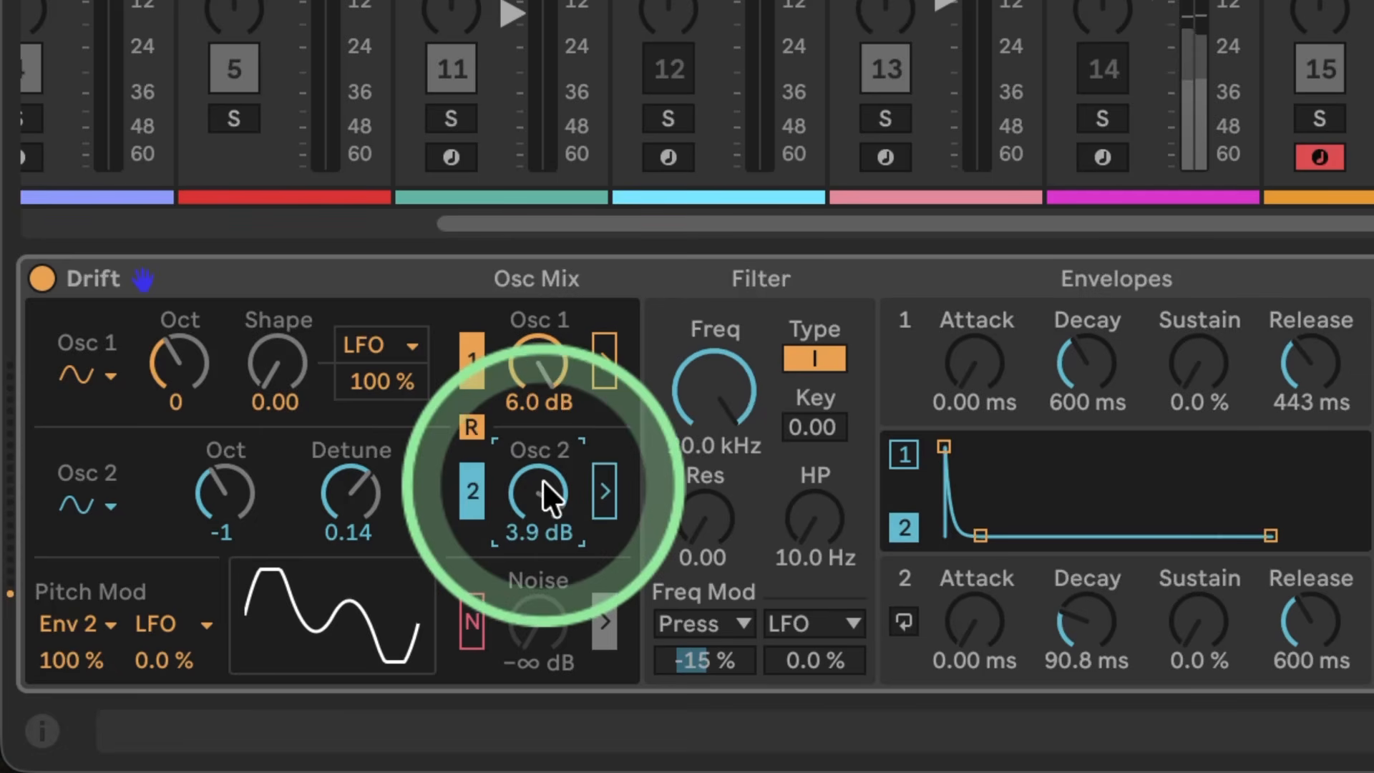
double_click(333, 492)
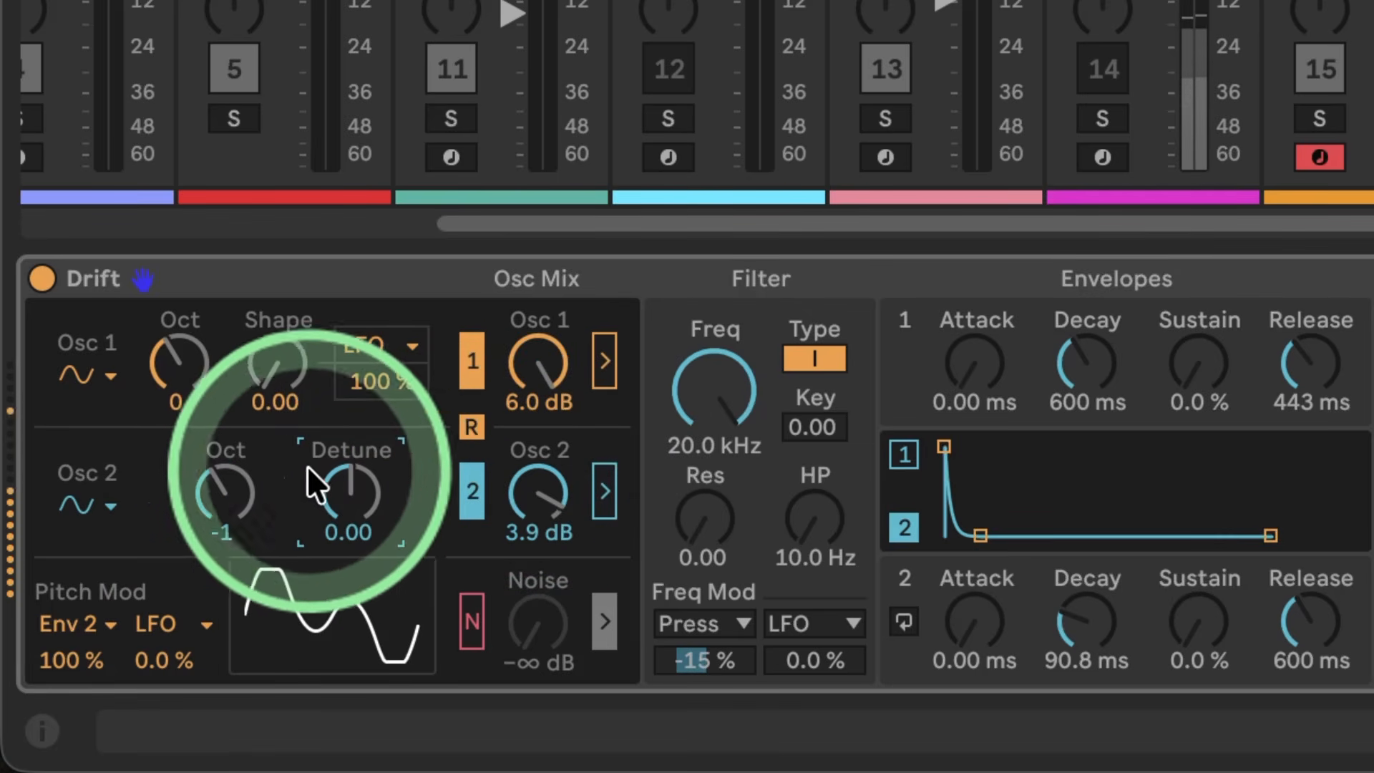
click(236, 487)
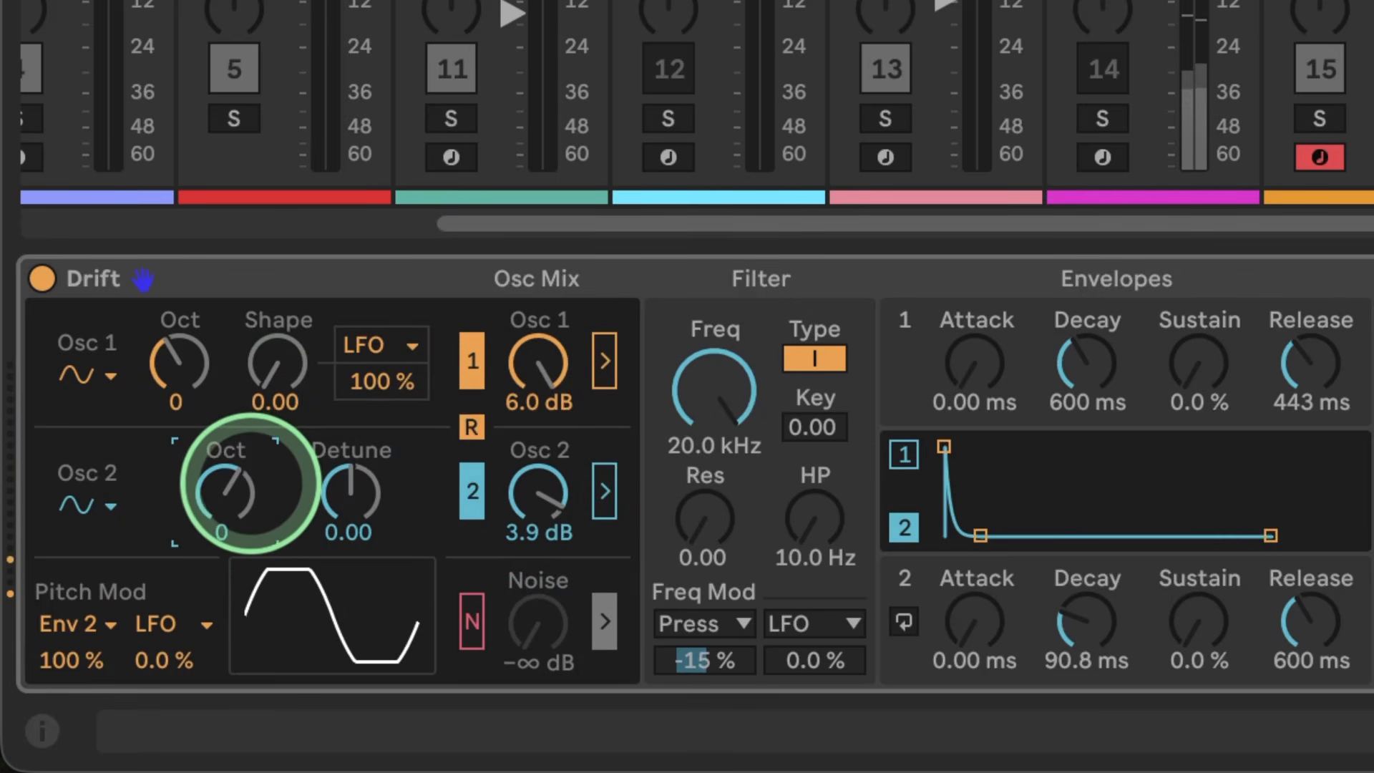
click(467, 489)
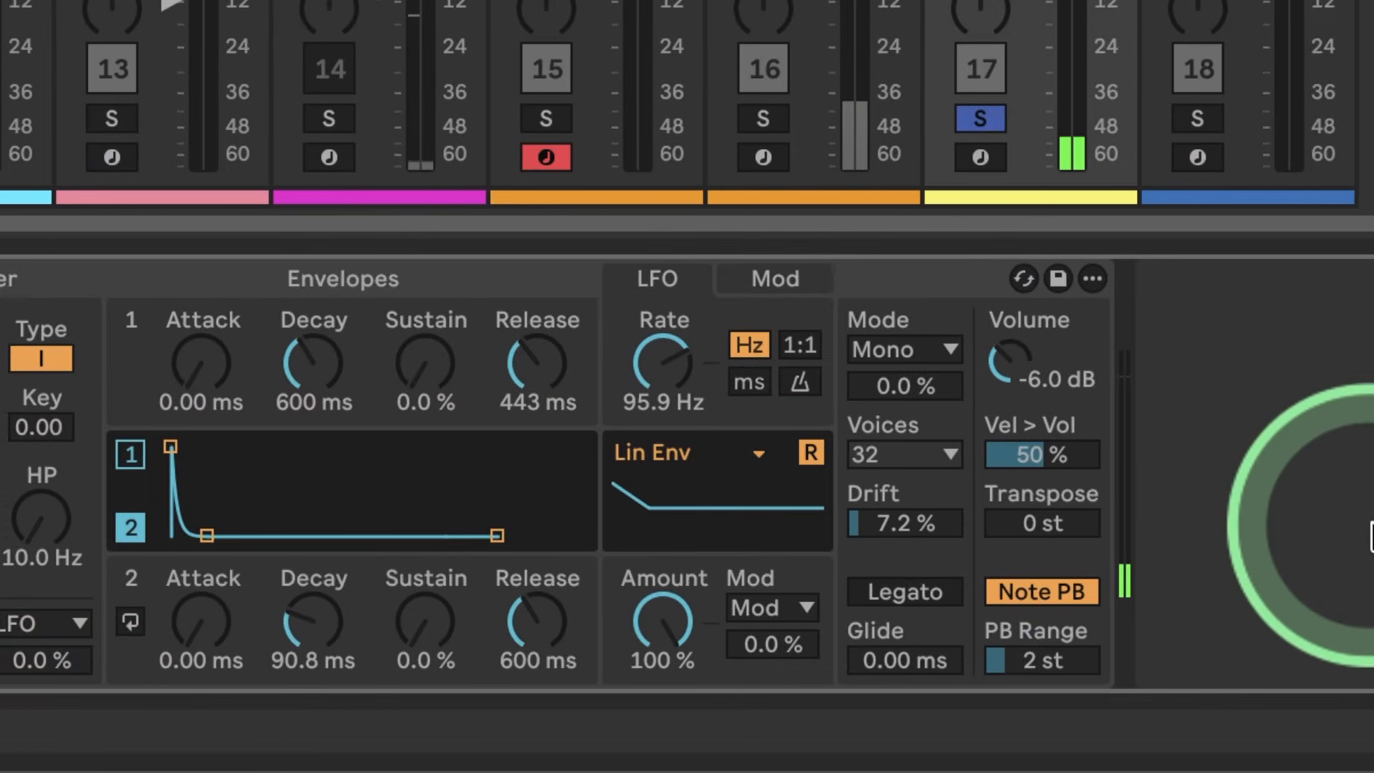
Step: Switch the voice mode to Stereo with a 99% spread and raise the drift amount to 23%
click(839, 350)
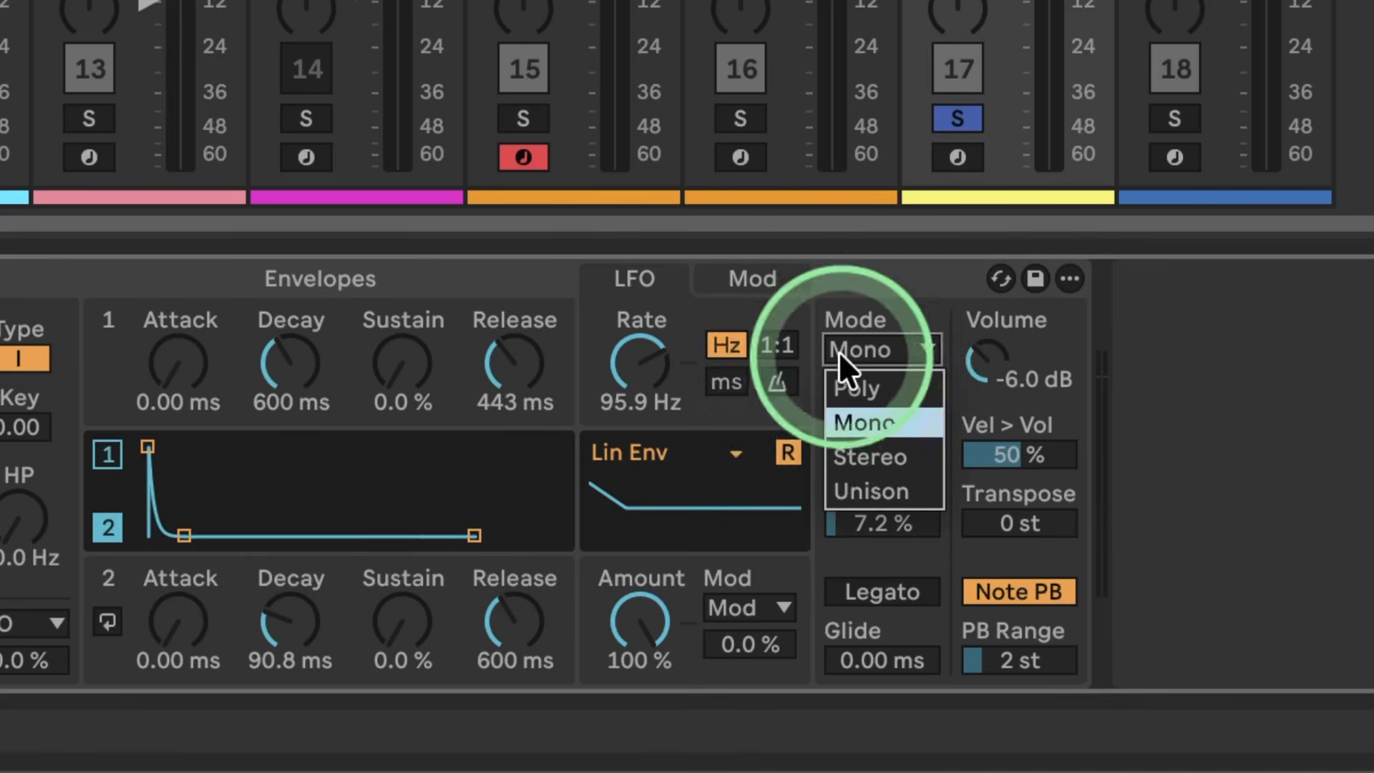
click(861, 441)
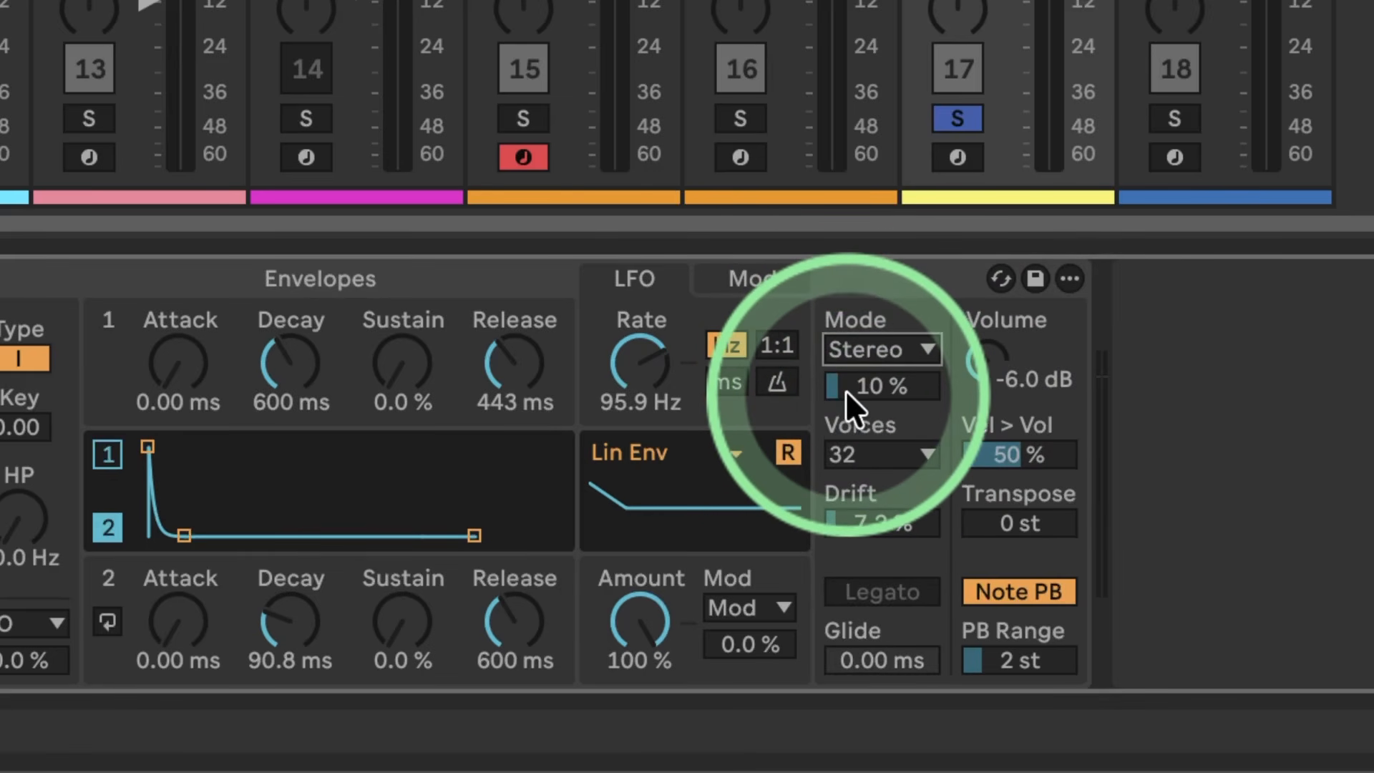
drag(847, 393, 877, 403)
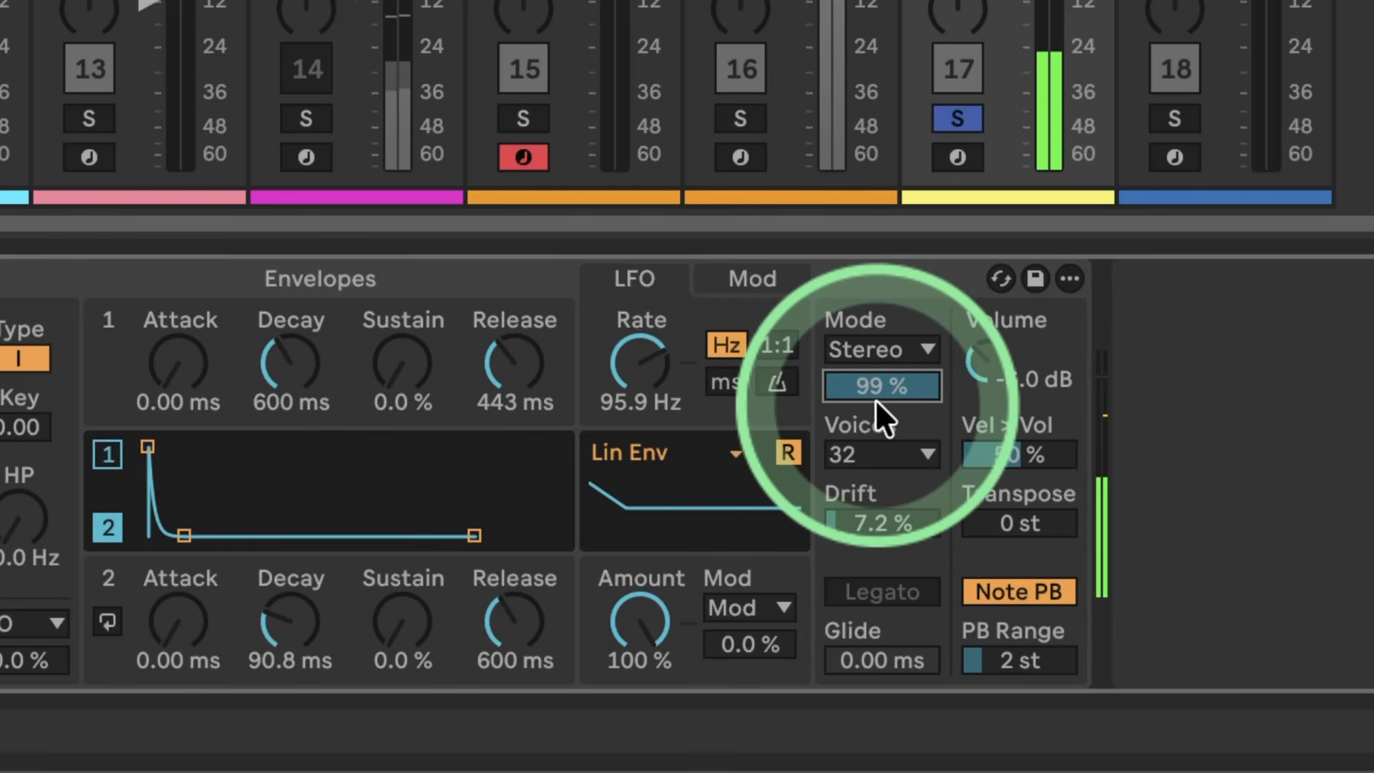
drag(854, 528, 852, 518)
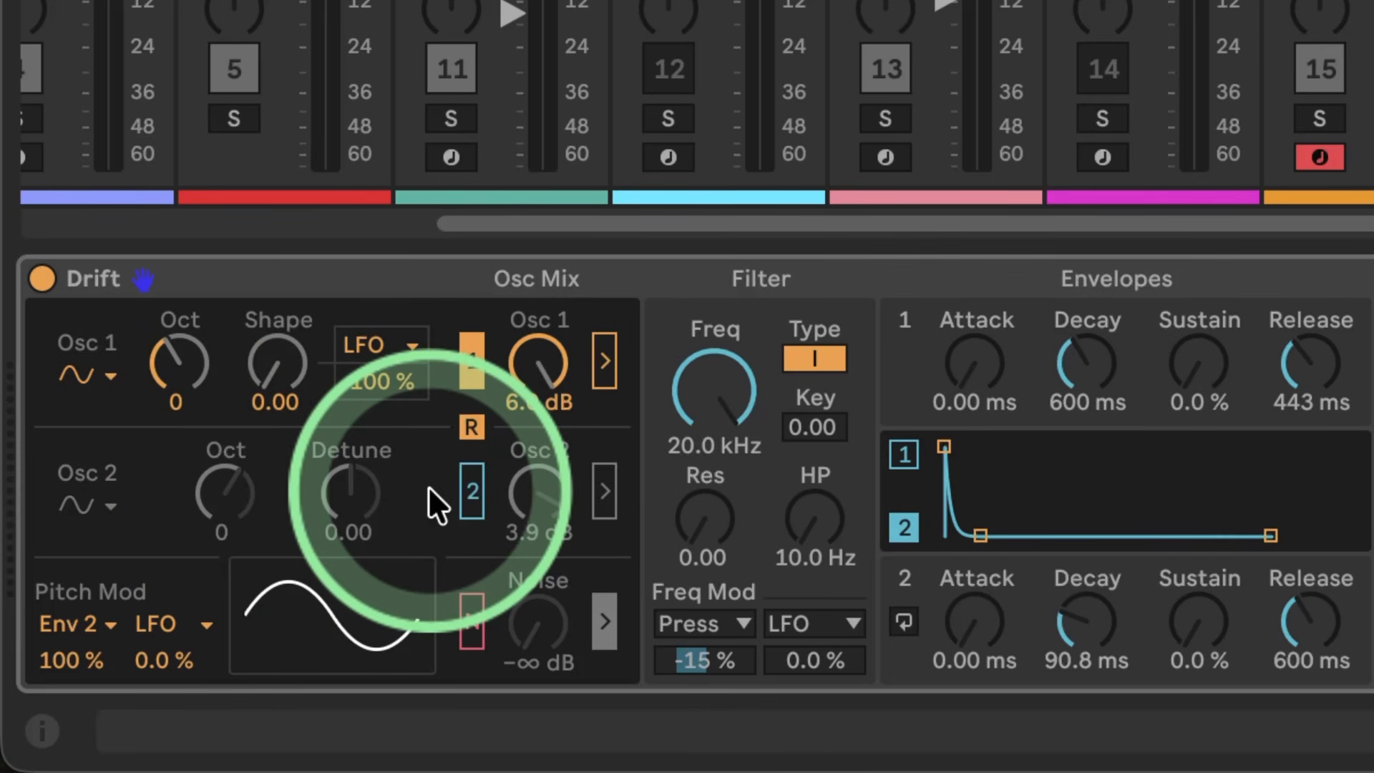
Step: Enable the noise source and raise its level to 5.4 dB
click(466, 618)
drag(535, 622, 535, 594)
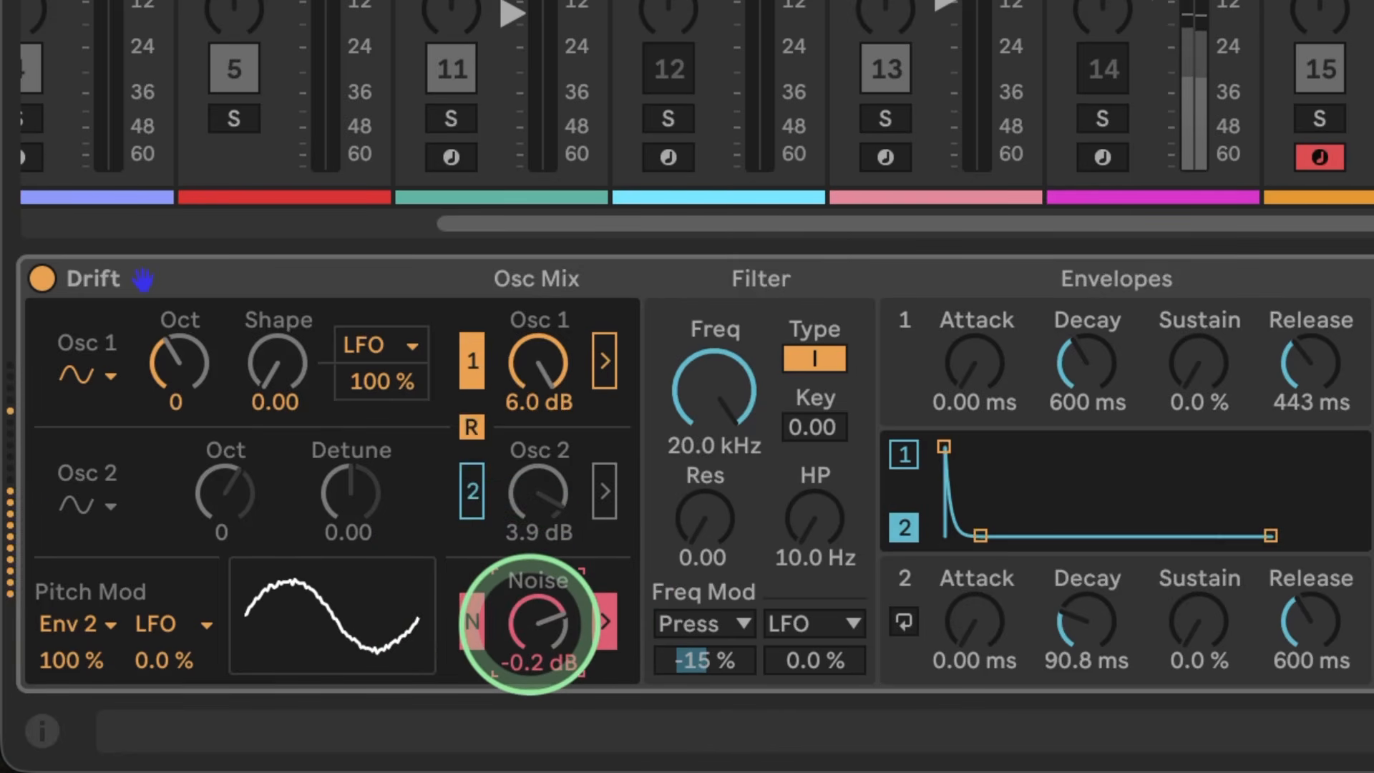
drag(529, 624, 524, 615)
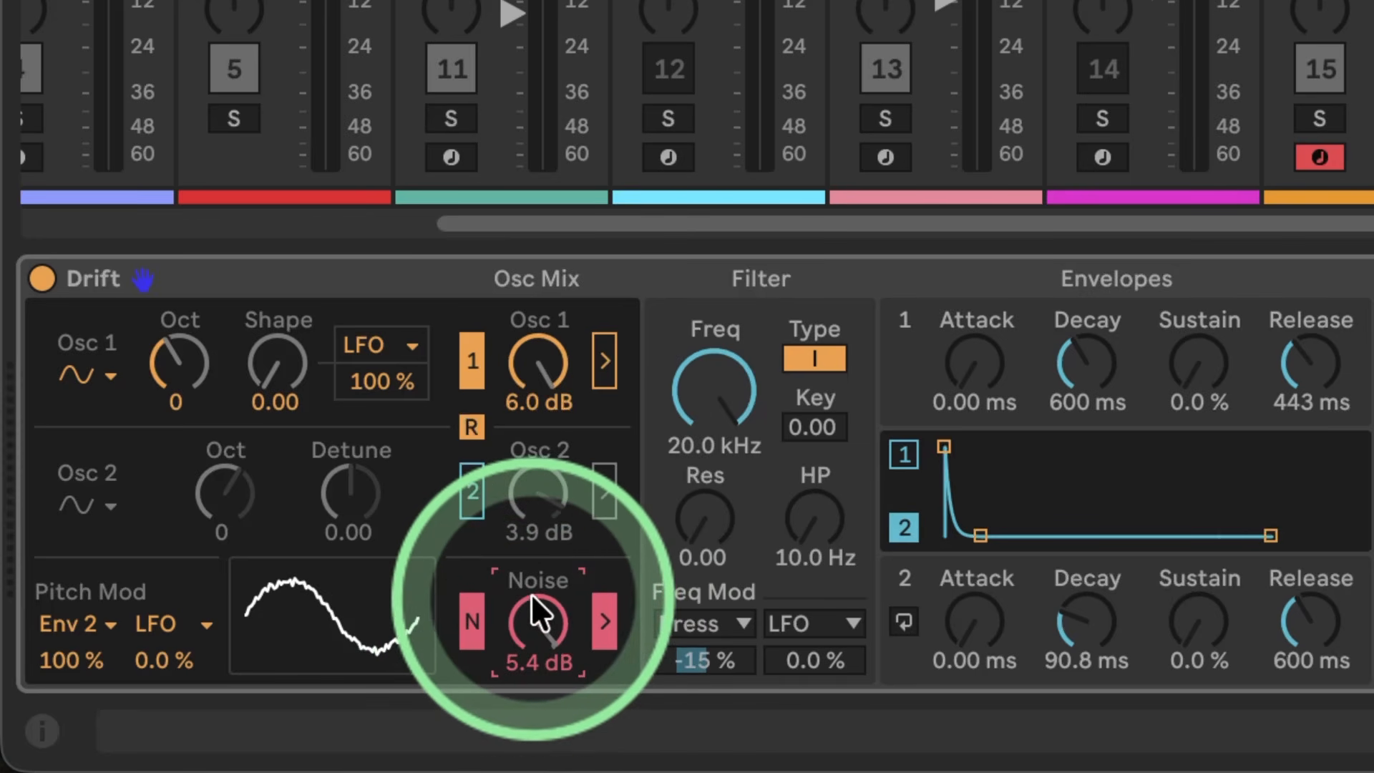
Step: Assign the LFO to Noise Gain in the third modulation slot with an amount of 100%
click(1183, 530)
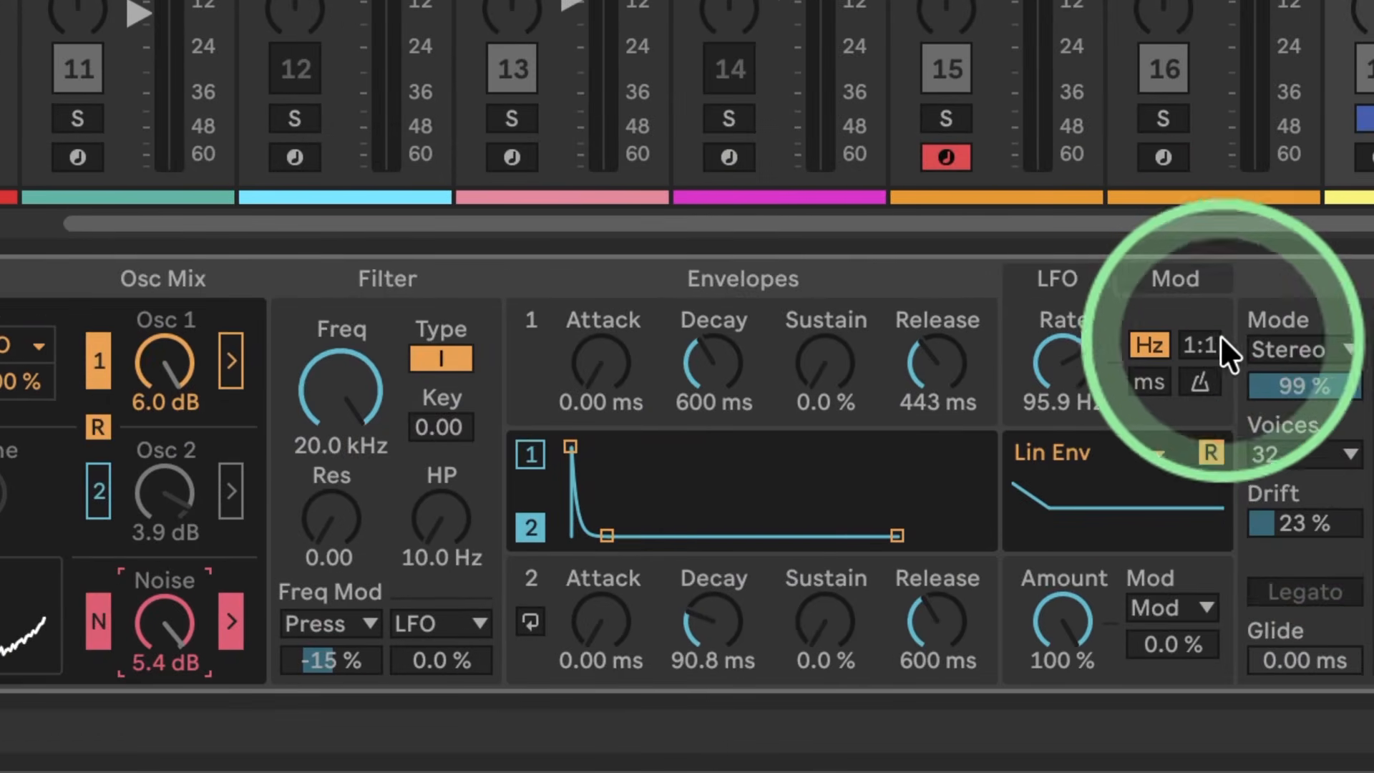
click(1171, 281)
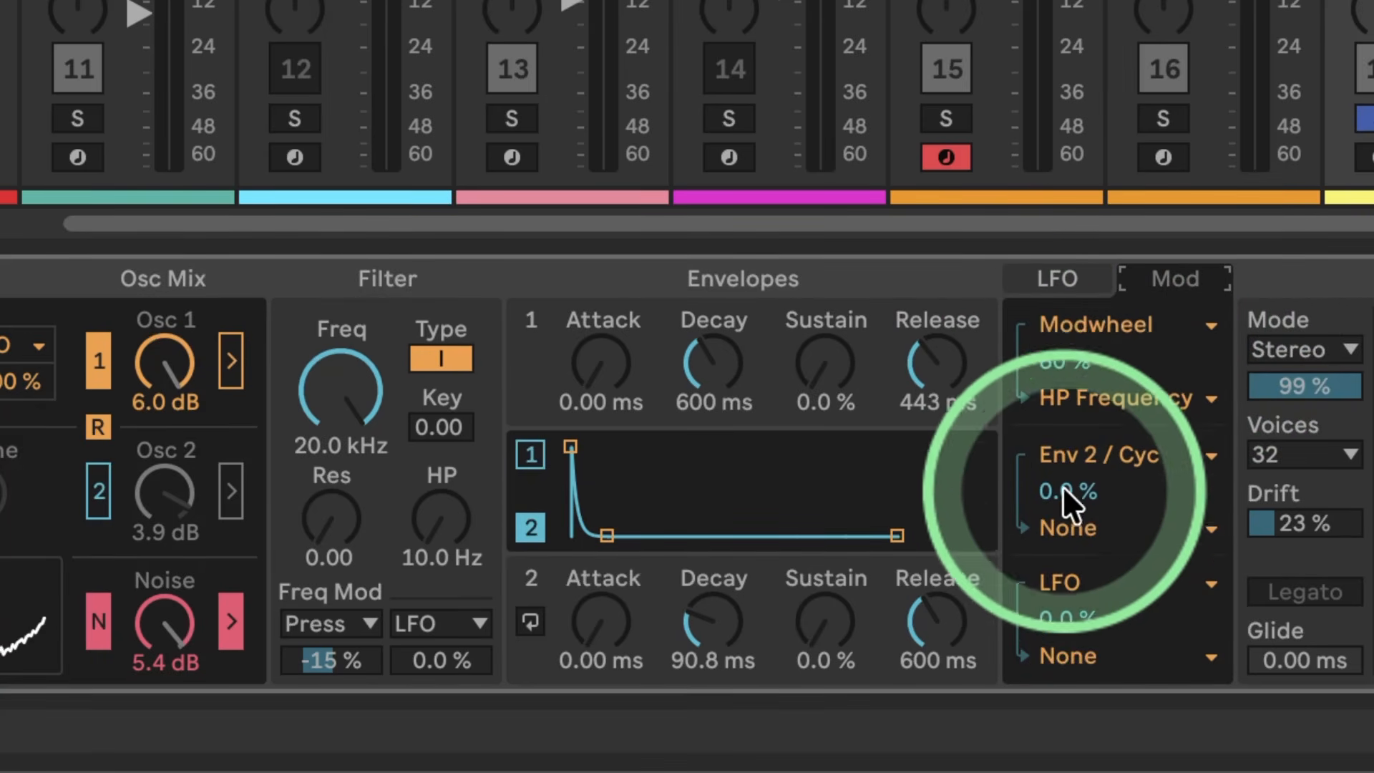
click(1059, 654)
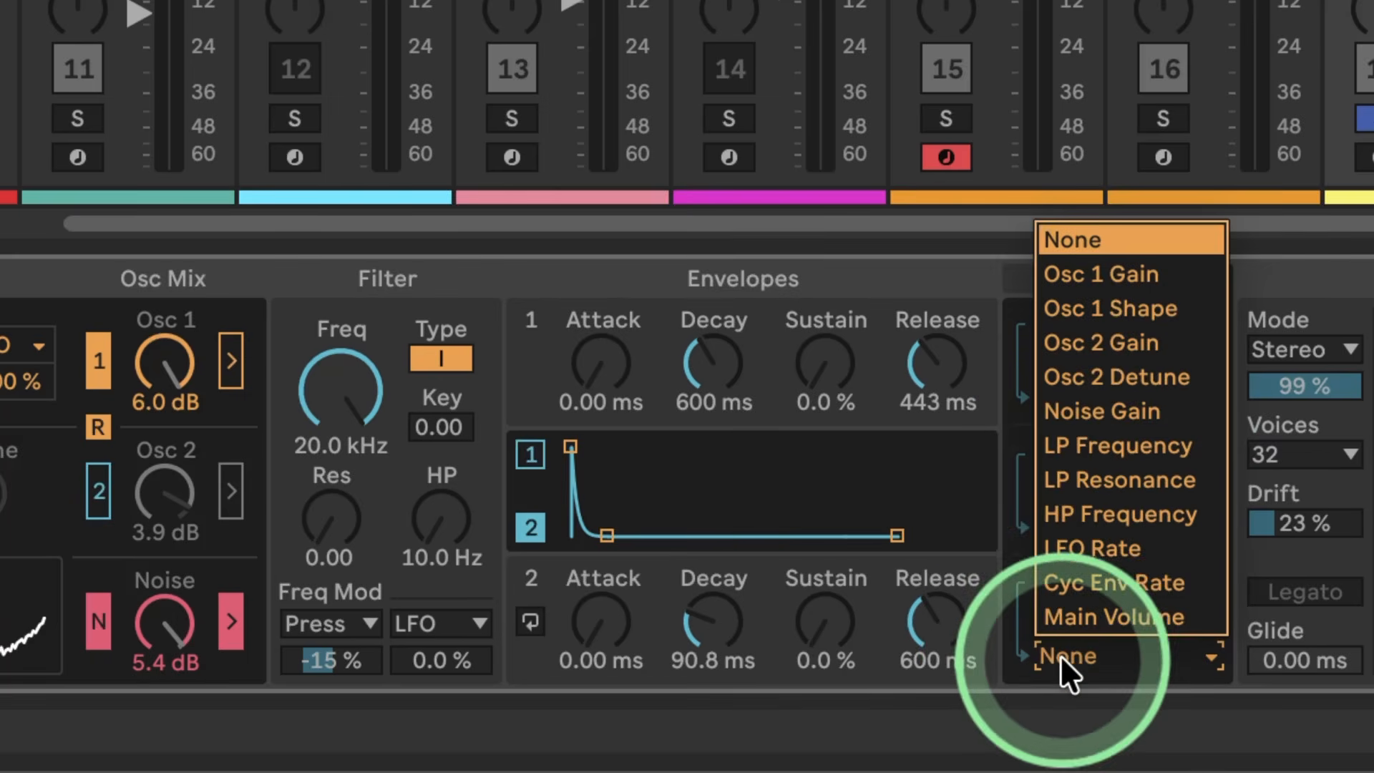
click(1101, 412)
mouse_move(1064, 616)
mouse_down()
mouse_move(1065, 558)
mouse_move(1065, 616)
mouse_up()
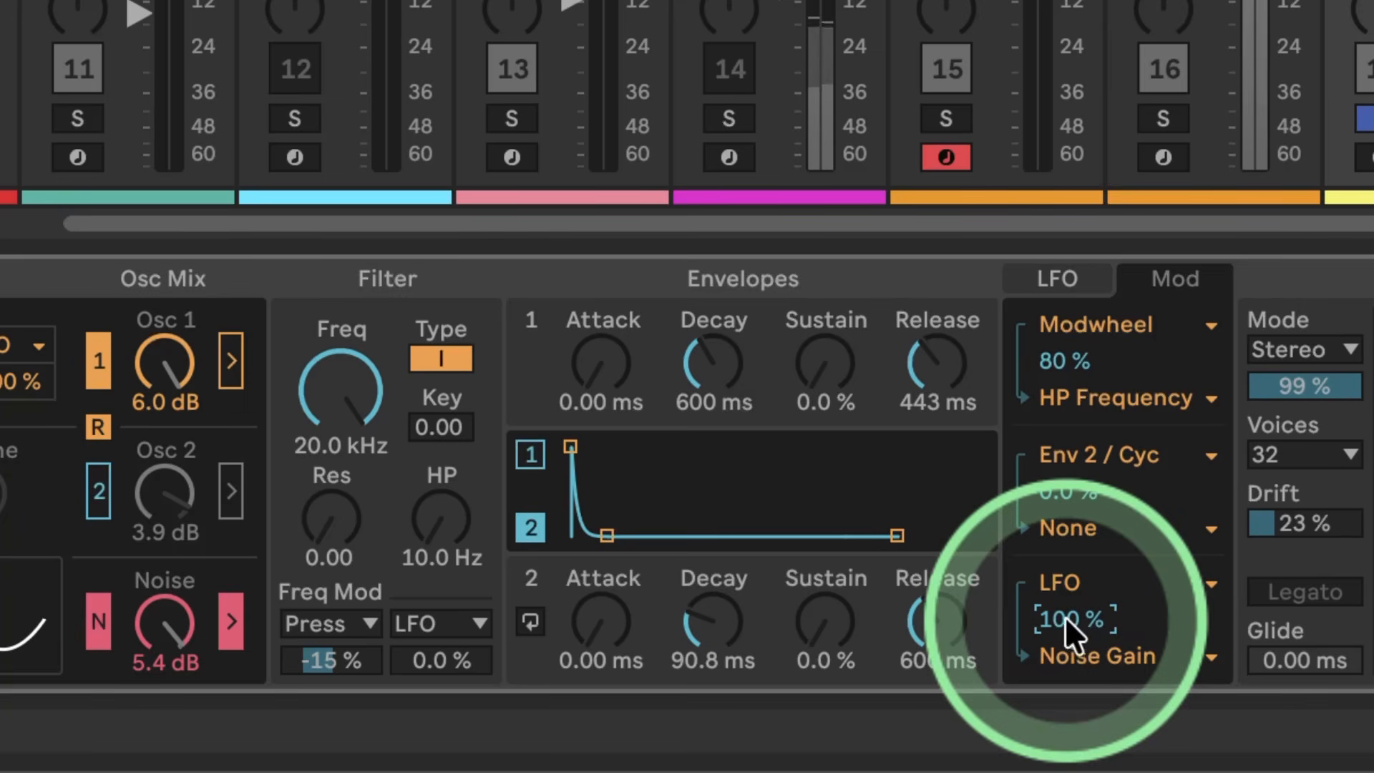
Step: Sweep the LFO rate down to about 1.56 Hz and back up, settling on 177 Hz
click(1051, 278)
drag(1059, 361, 1059, 301)
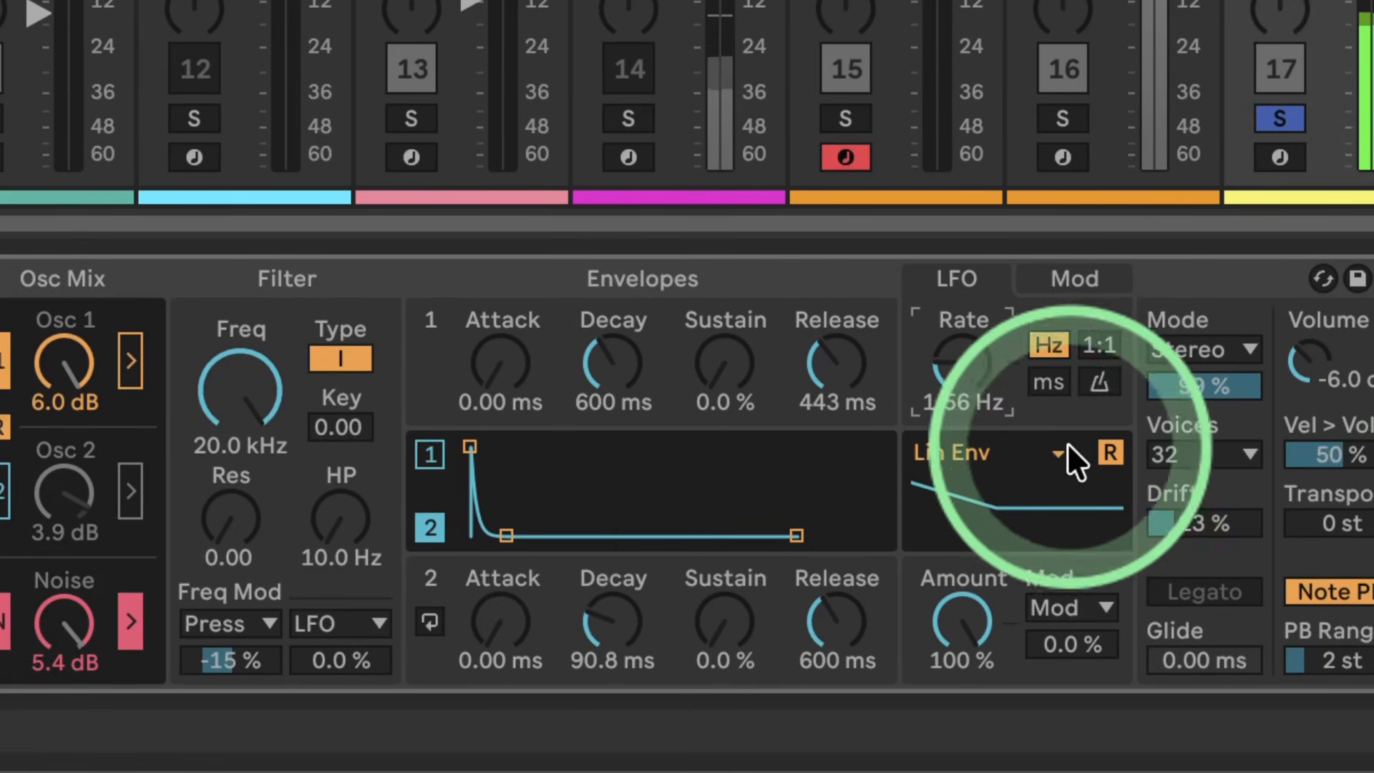
drag(967, 387, 967, 362)
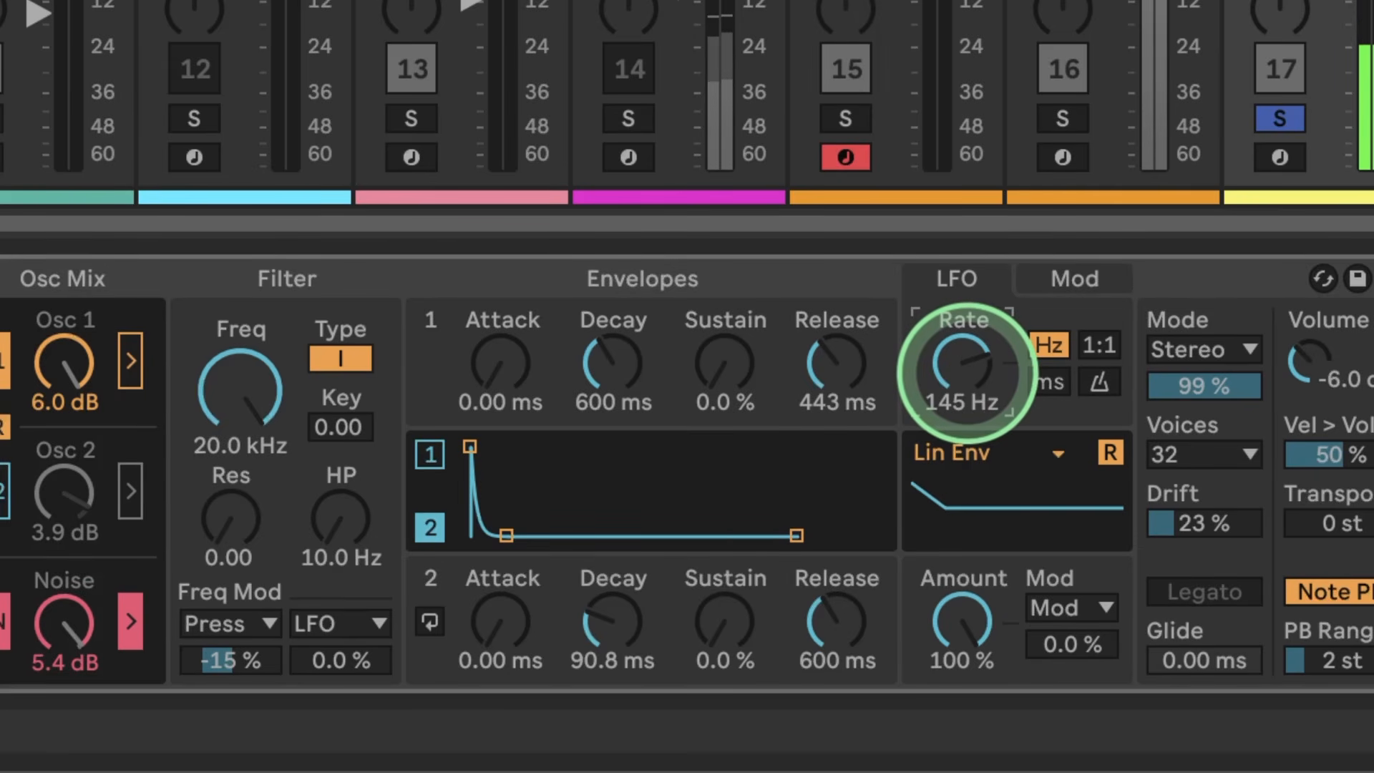
drag(966, 373, 966, 369)
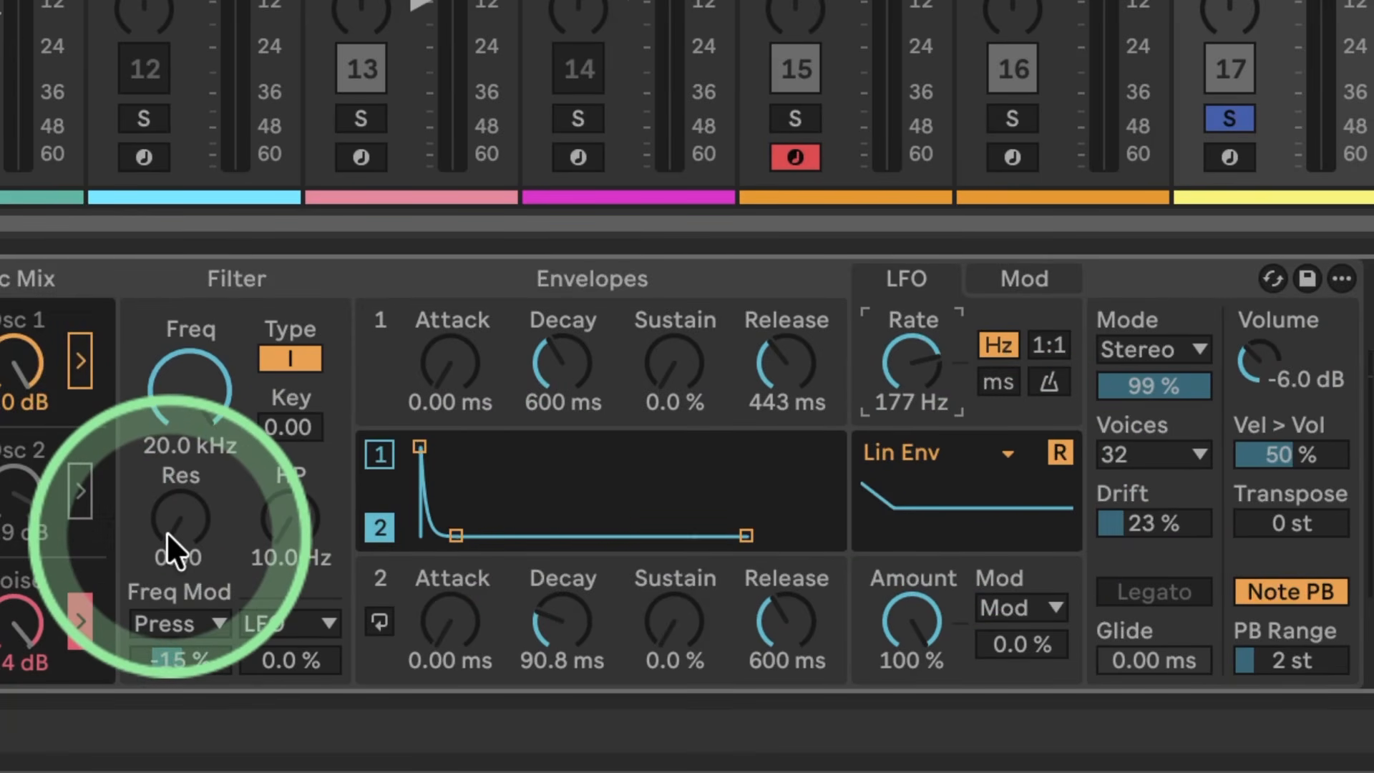
Step: Try the high-pass filter at 263 Hz and return it to 10.0 Hz with resonance at 0.00
click(283, 519)
mouse_move(272, 514)
mouse_down()
mouse_move(272, 486)
mouse_move(272, 513)
mouse_up()
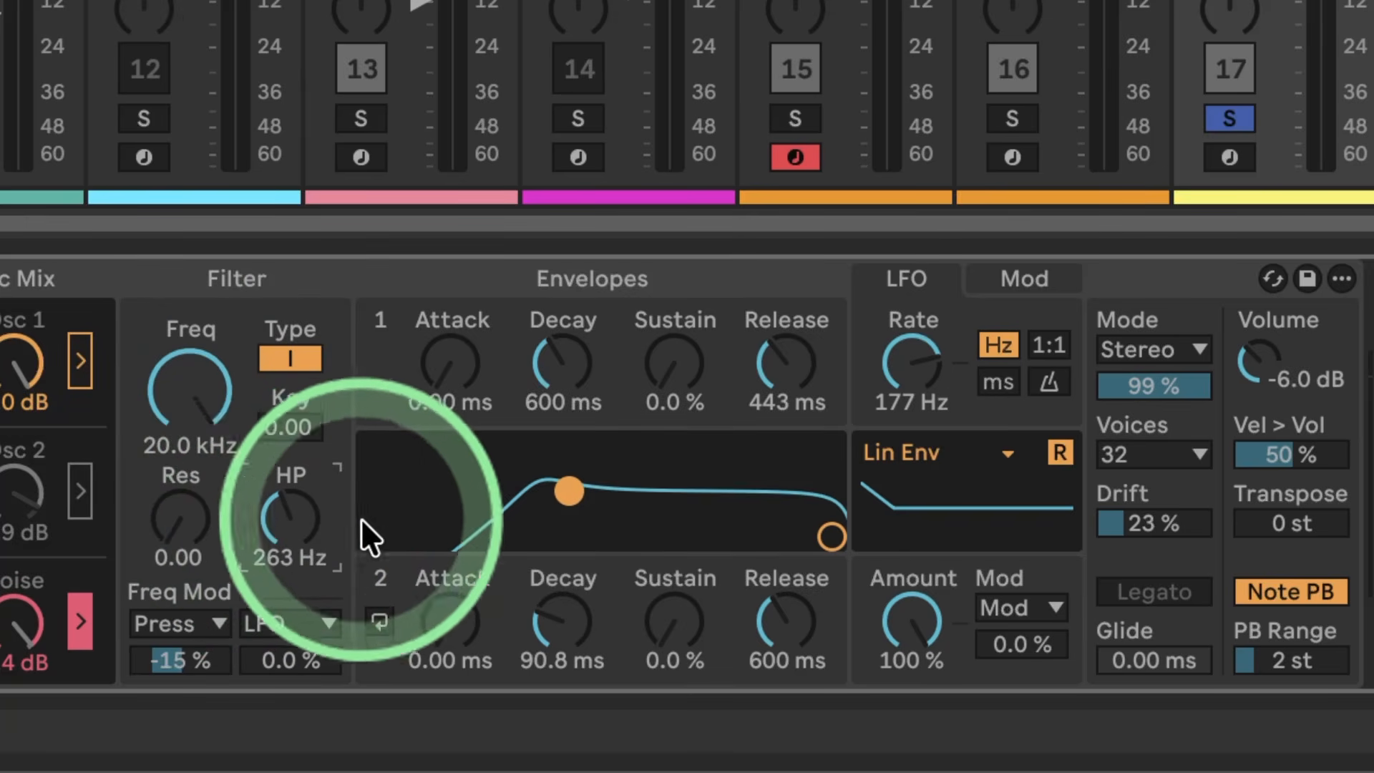
mouse_move(173, 522)
mouse_down()
mouse_move(173, 455)
mouse_move(173, 523)
mouse_up()
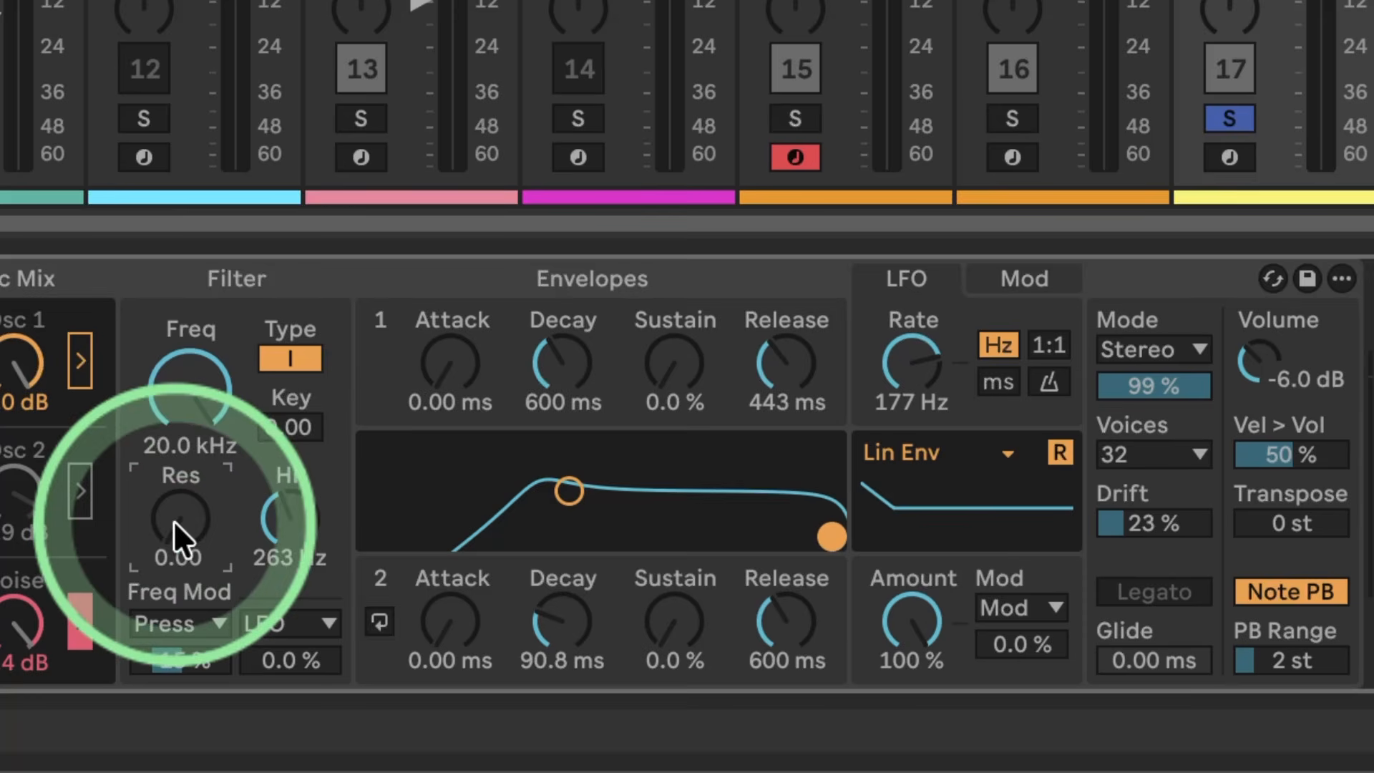
drag(299, 518, 300, 565)
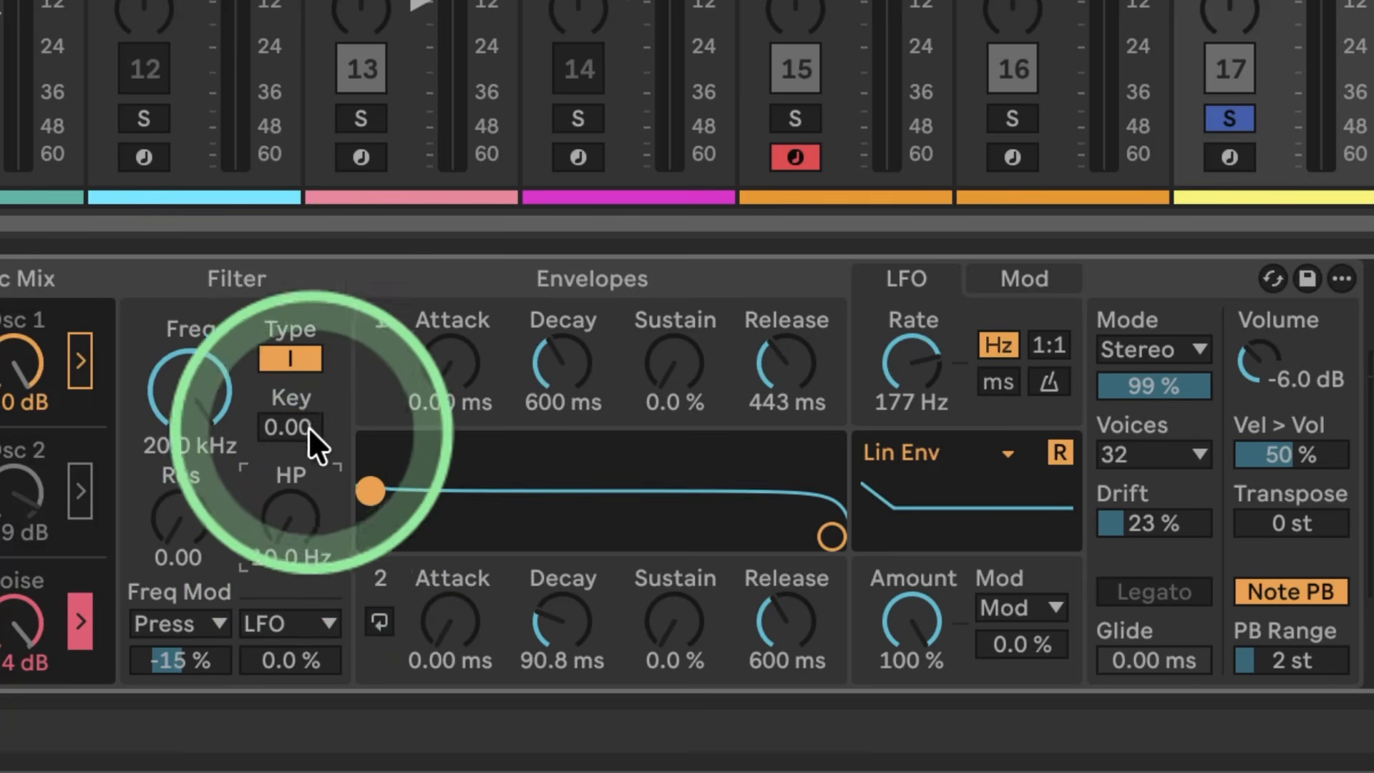
Step: Set the filter to type II, comparing it with type I while Osc 1 is temporarily routed through the filter
click(292, 359)
click(72, 358)
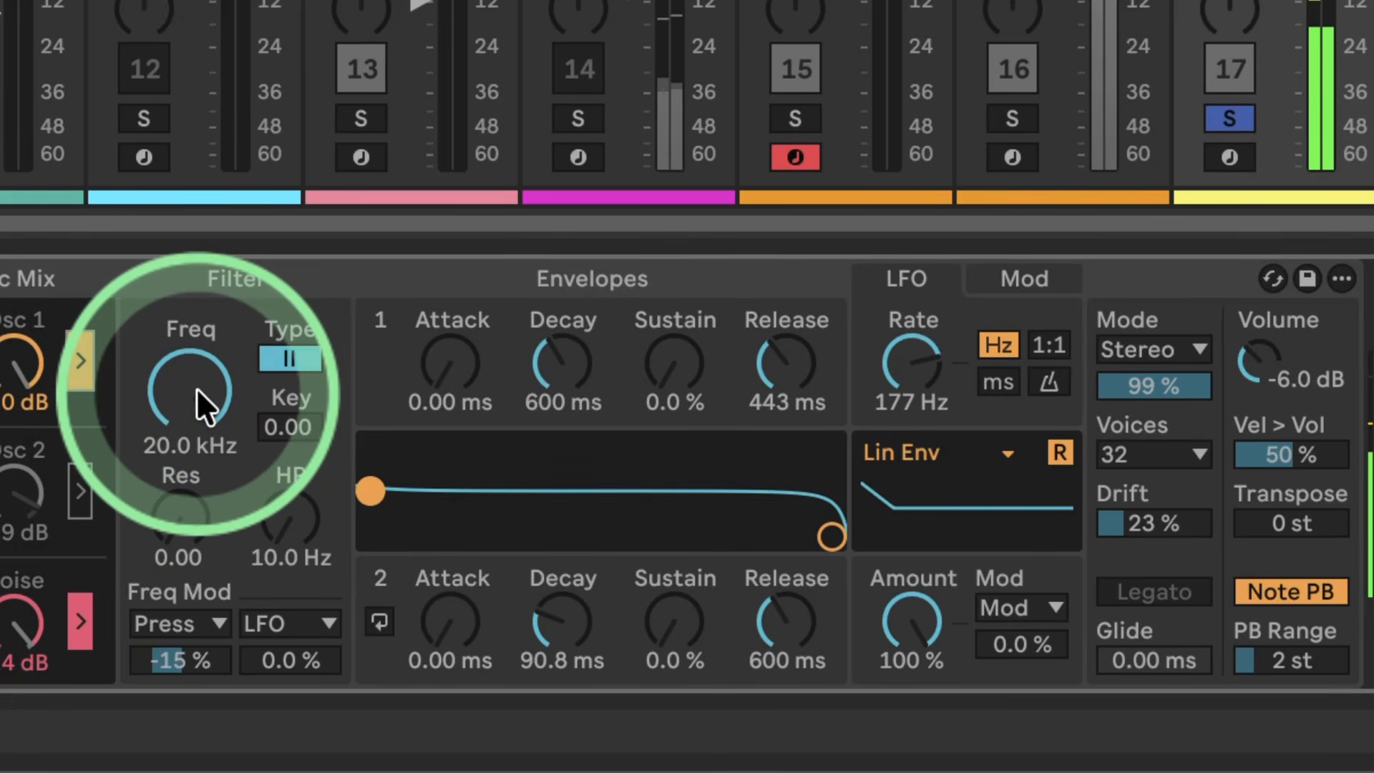
mouse_move(196, 388)
mouse_down()
mouse_move(198, 458)
mouse_move(196, 389)
mouse_up()
click(272, 364)
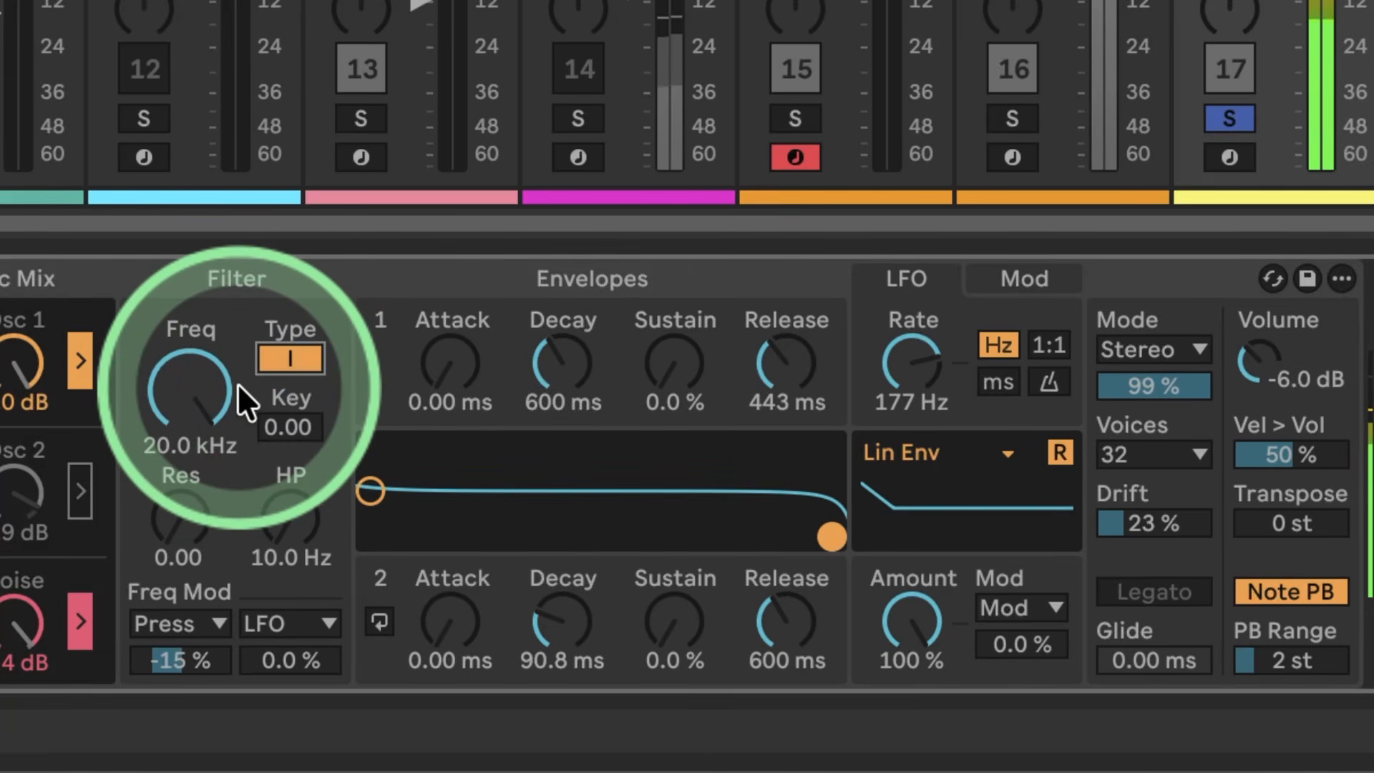
click(271, 362)
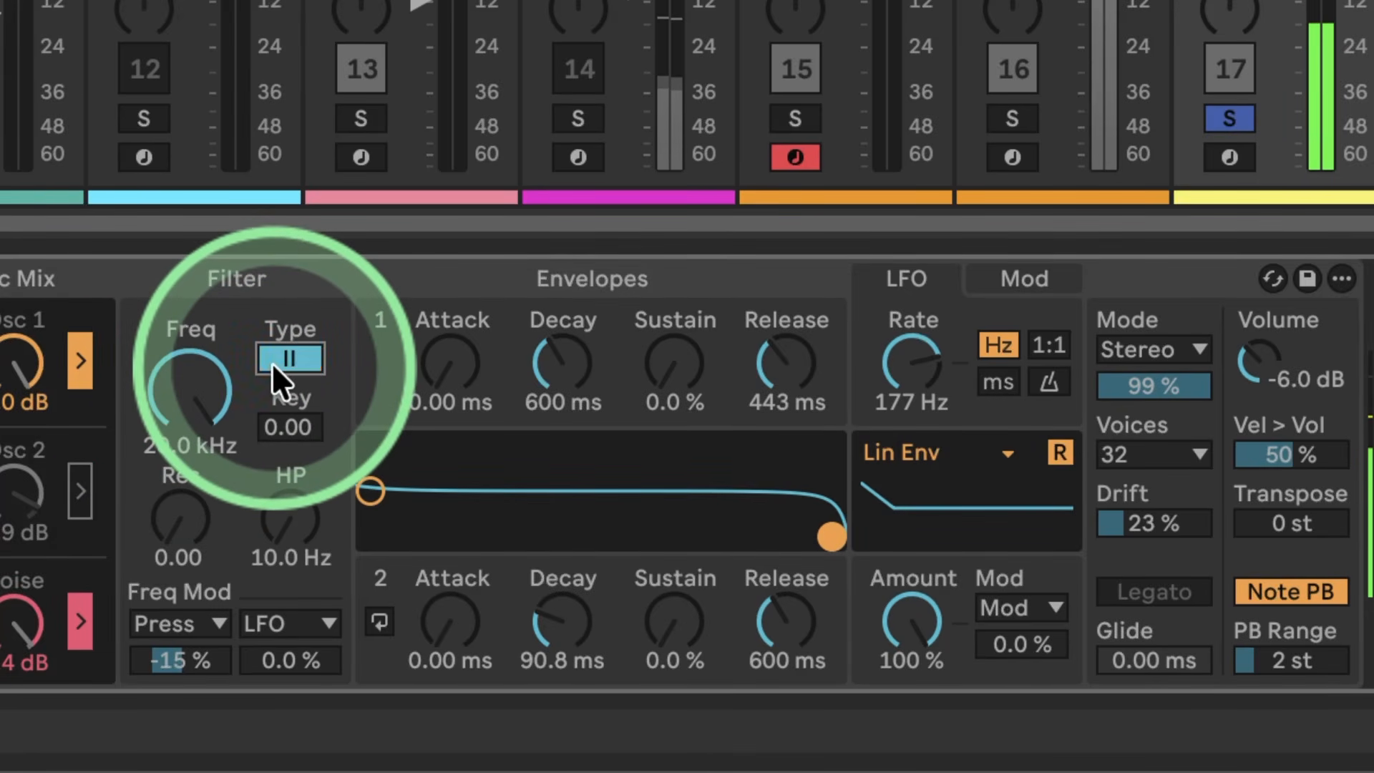
click(78, 361)
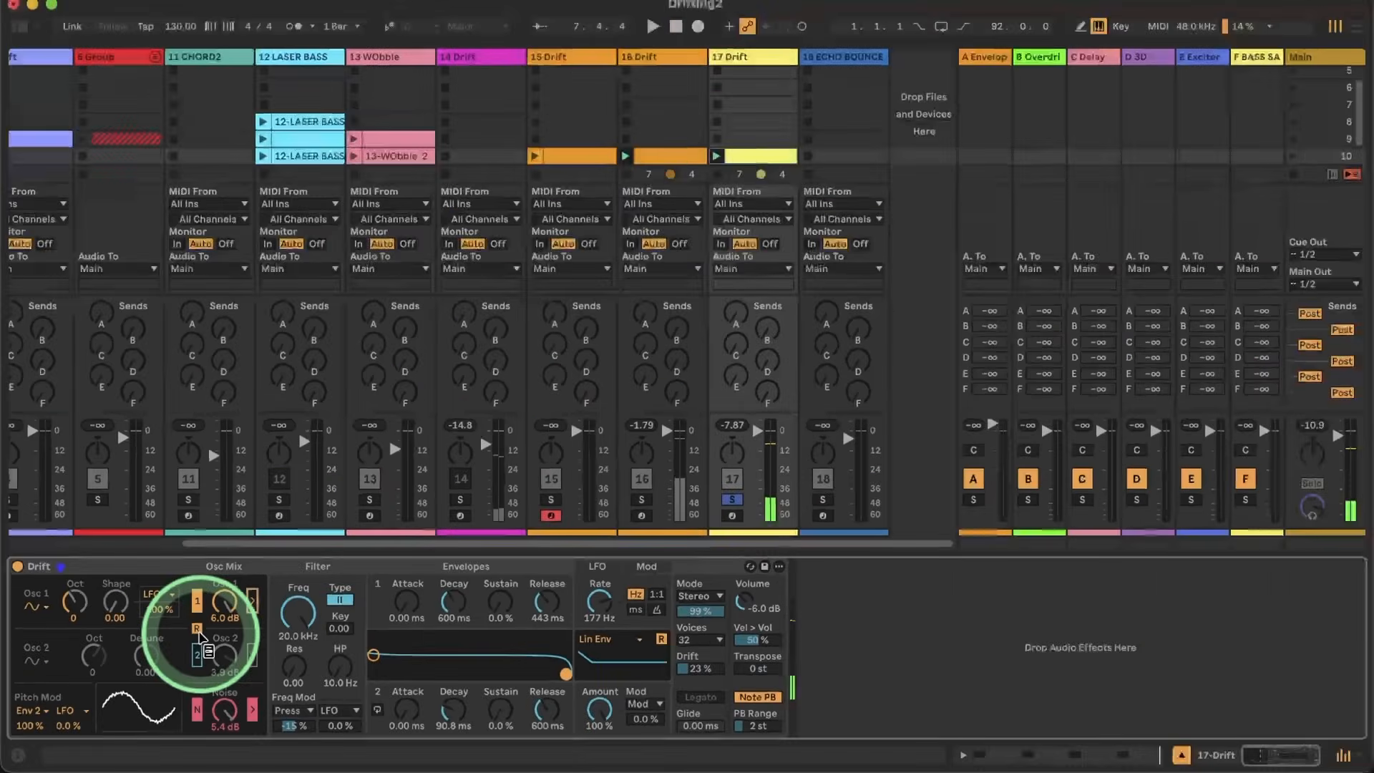
Step: Find EQ Eight among the audio effects, add it after Drift on track 17 and boost a low band by 7.07 dB at 63.9 Hz
click(18, 28)
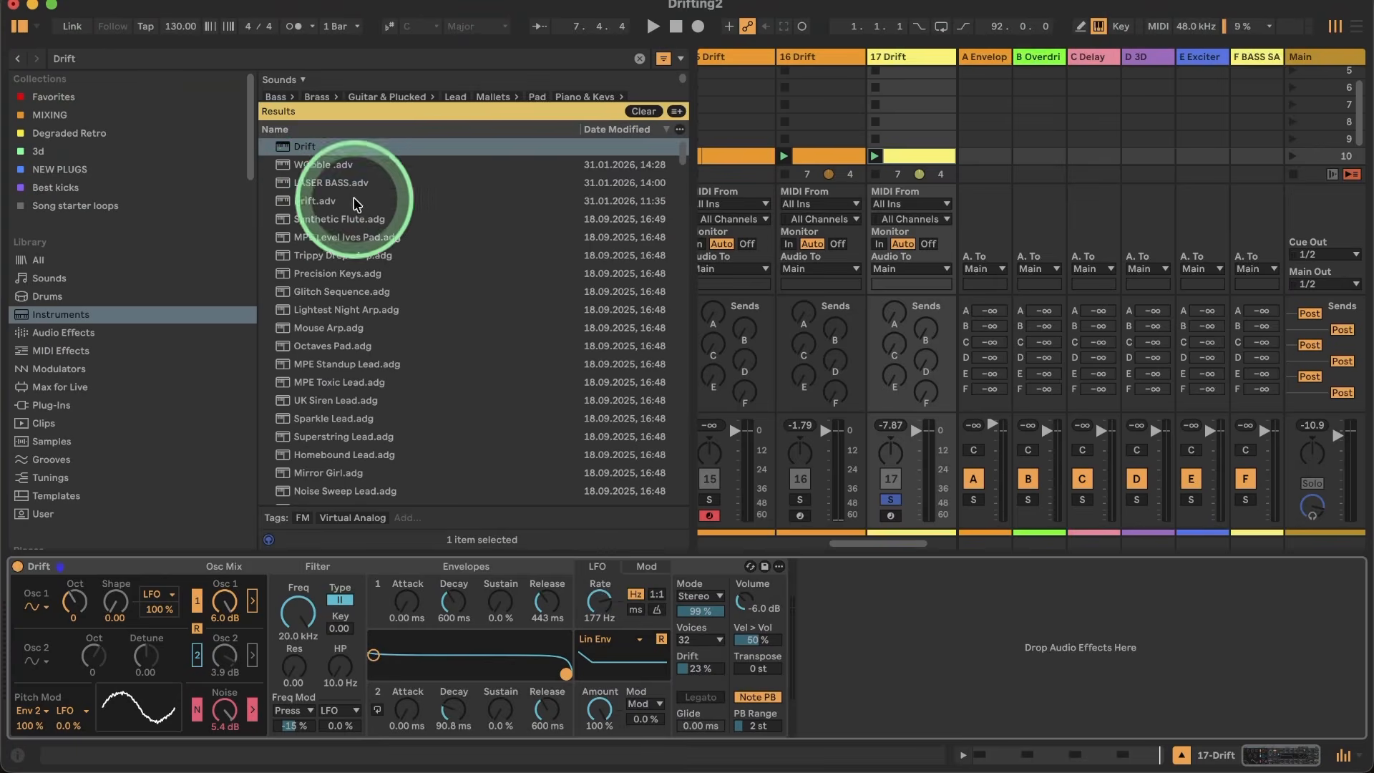
click(125, 61)
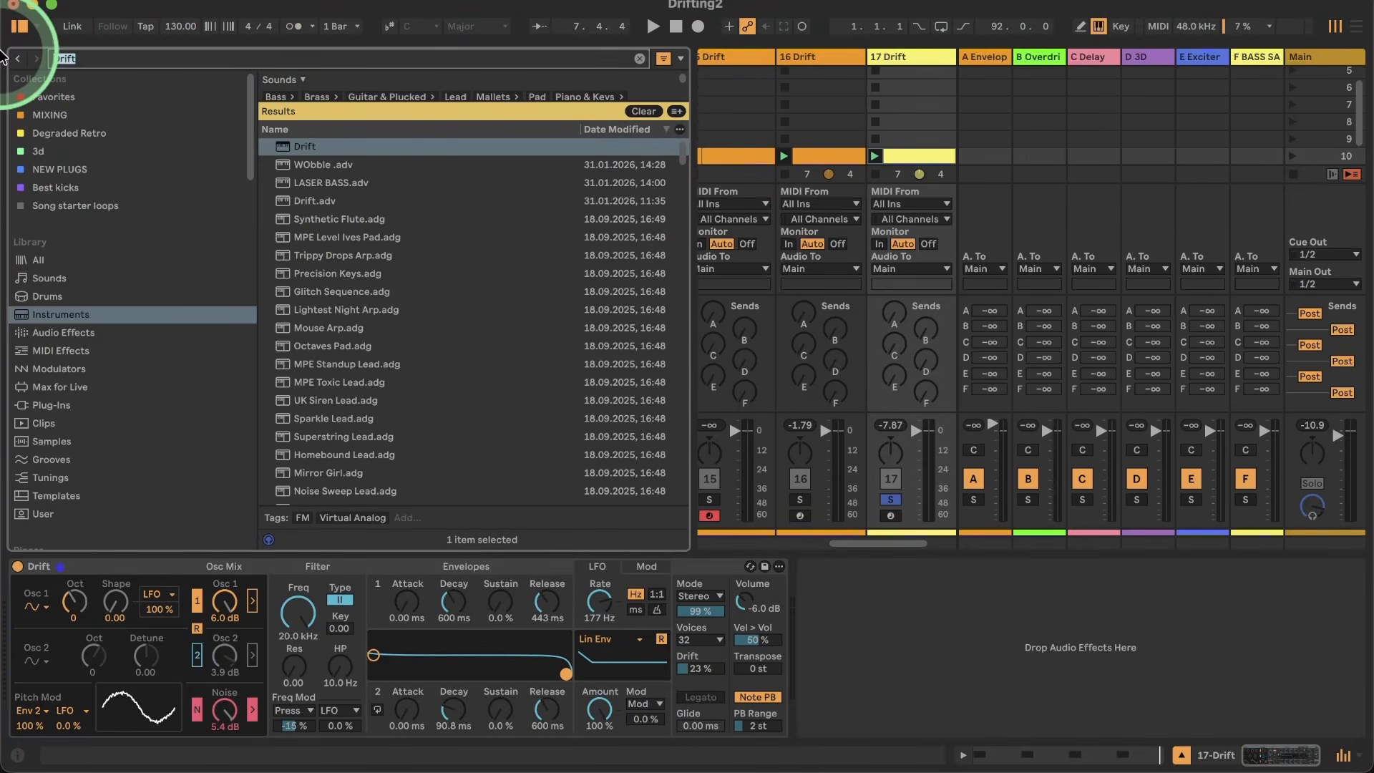
text(eq)
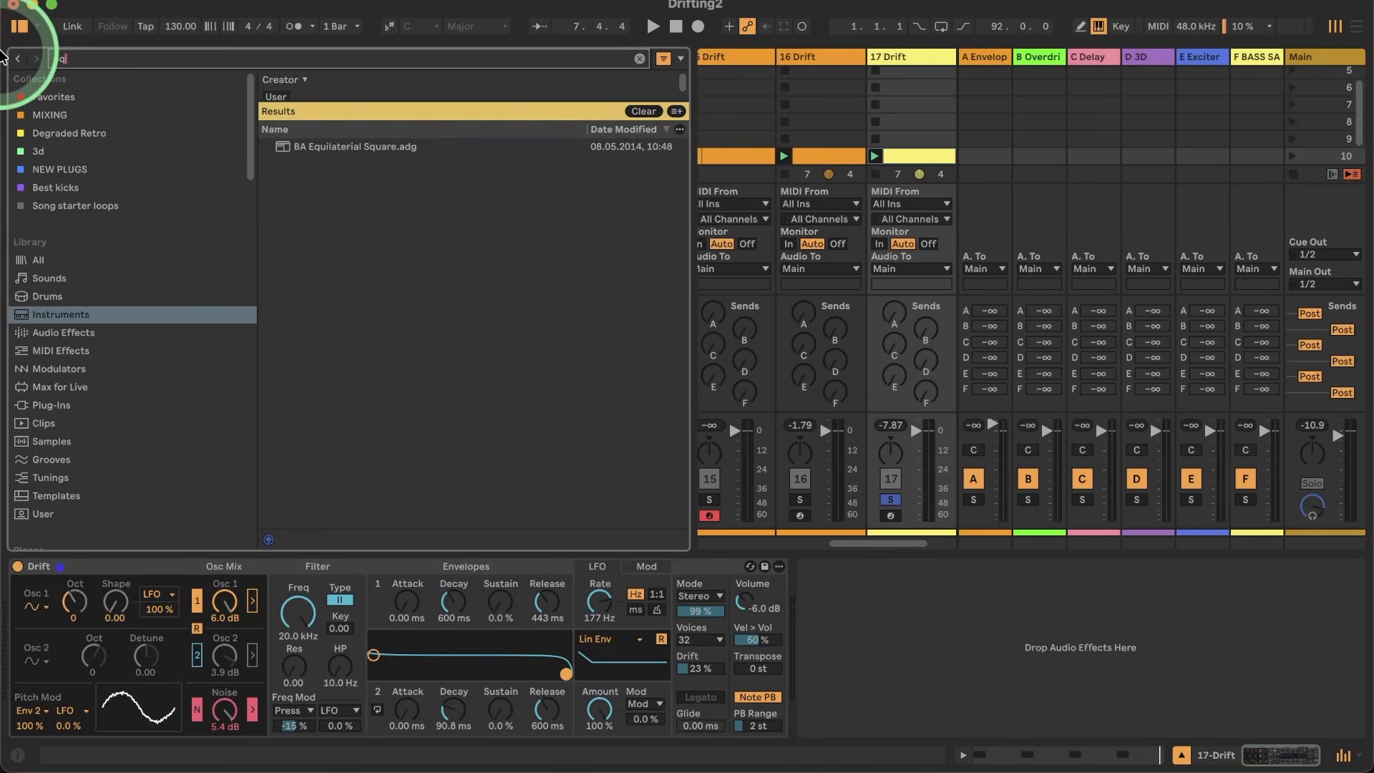
click(47, 334)
drag(312, 133, 662, 549)
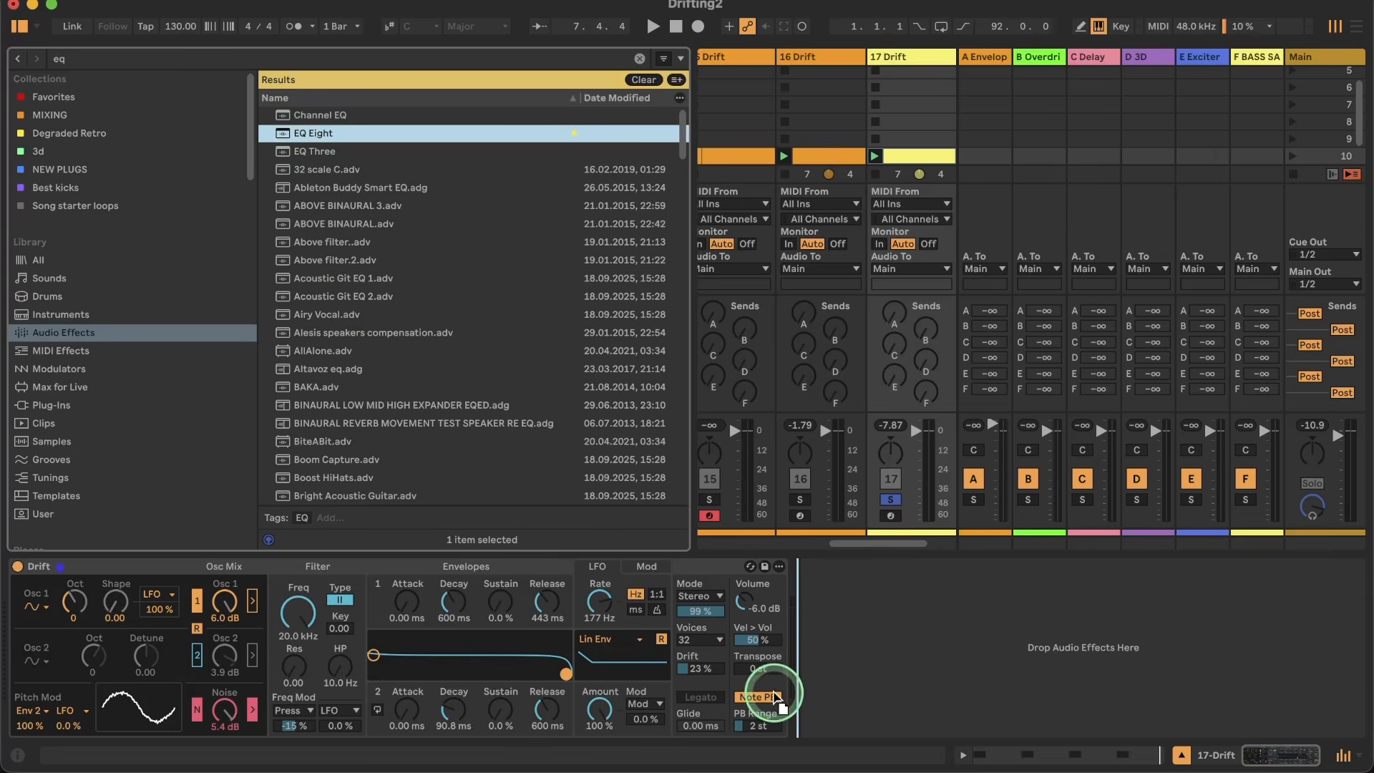
drag(777, 699, 774, 697)
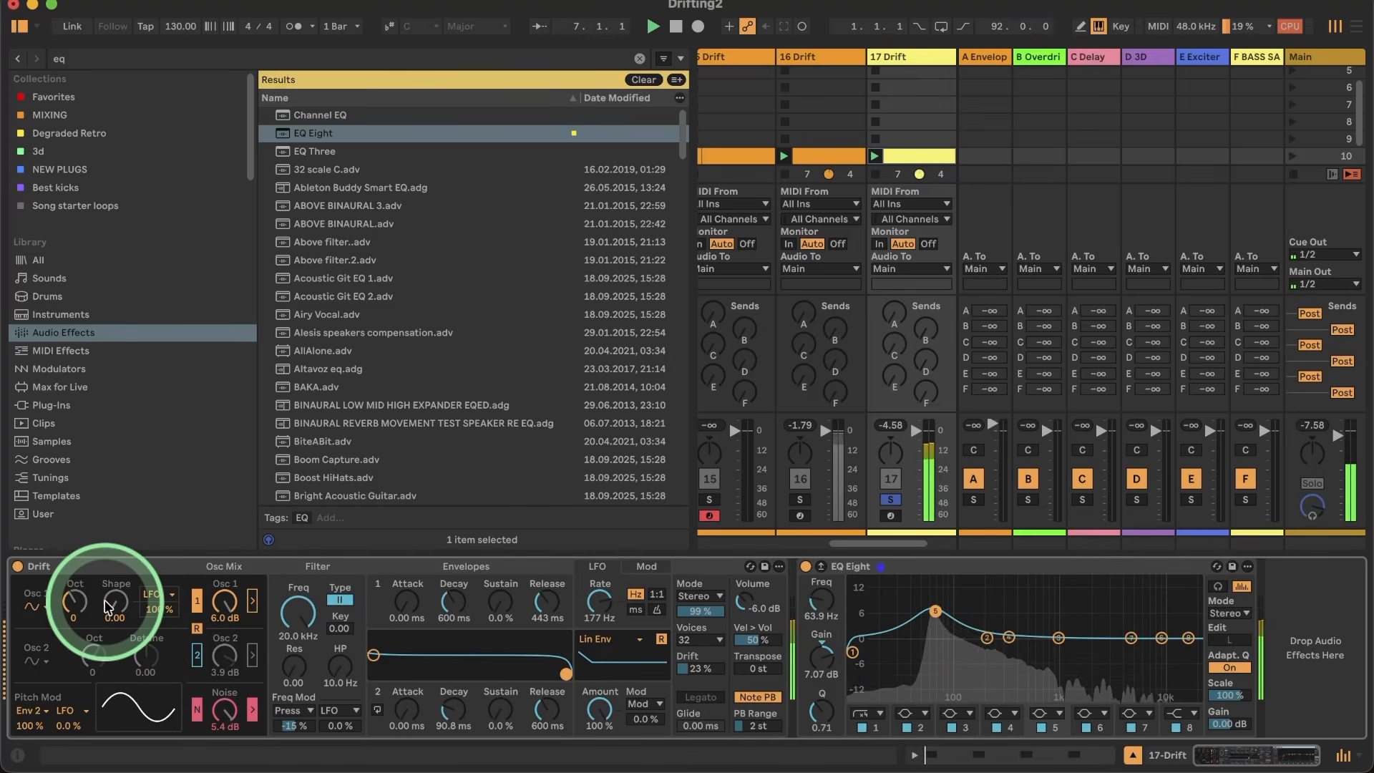
Step: Open the MIDI clip on track 17 and transpose all four C1 notes down to A0
click(900, 170)
double_click(903, 163)
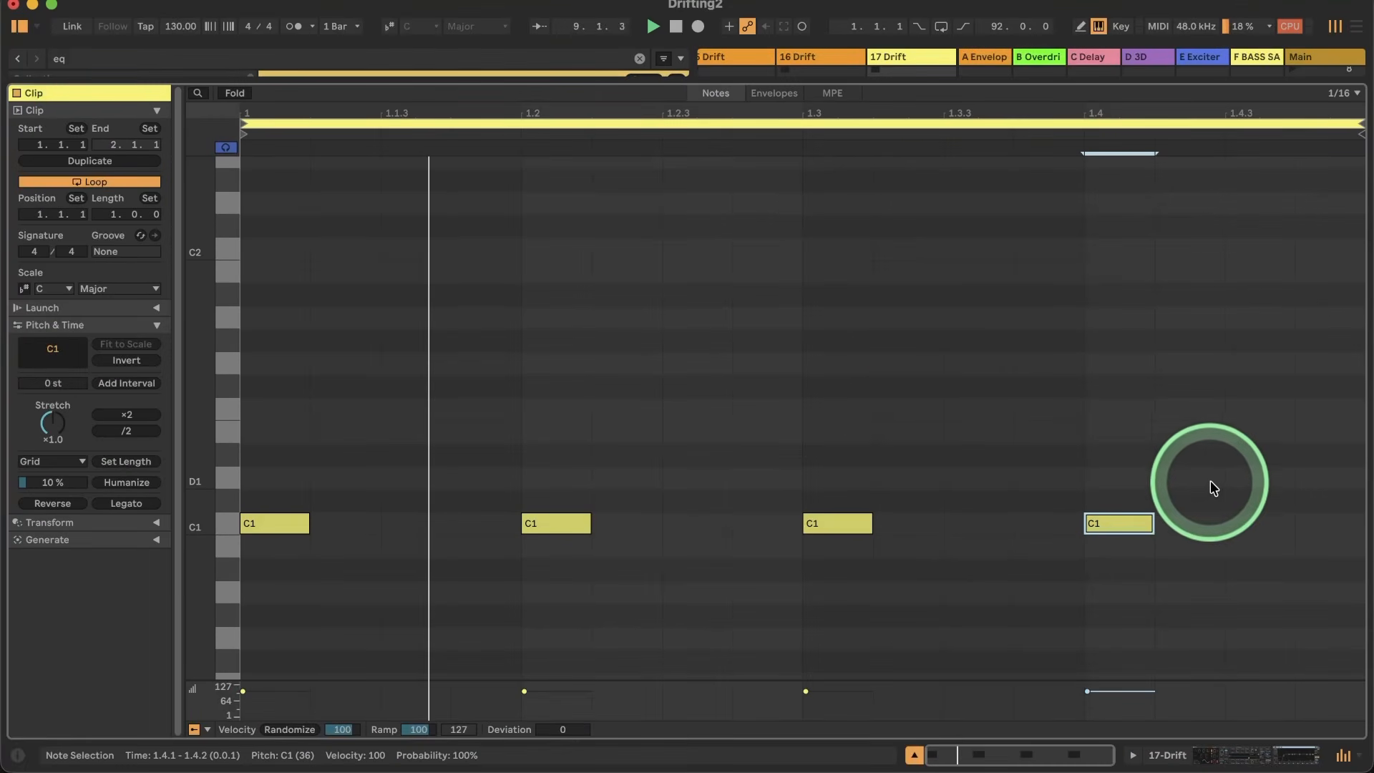
drag(1211, 483, 207, 601)
key(Down)
key(Down)
key(Down)
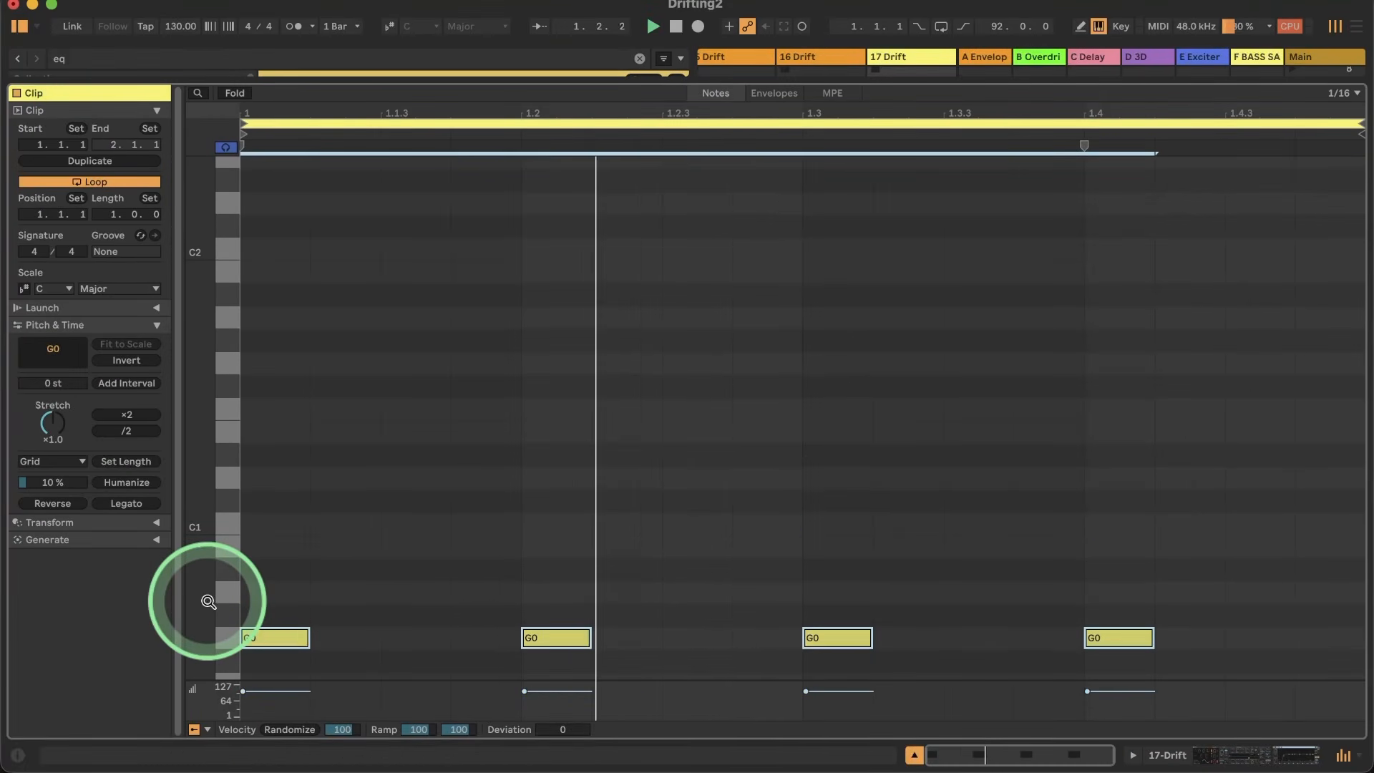
key(Up)
key(Up)
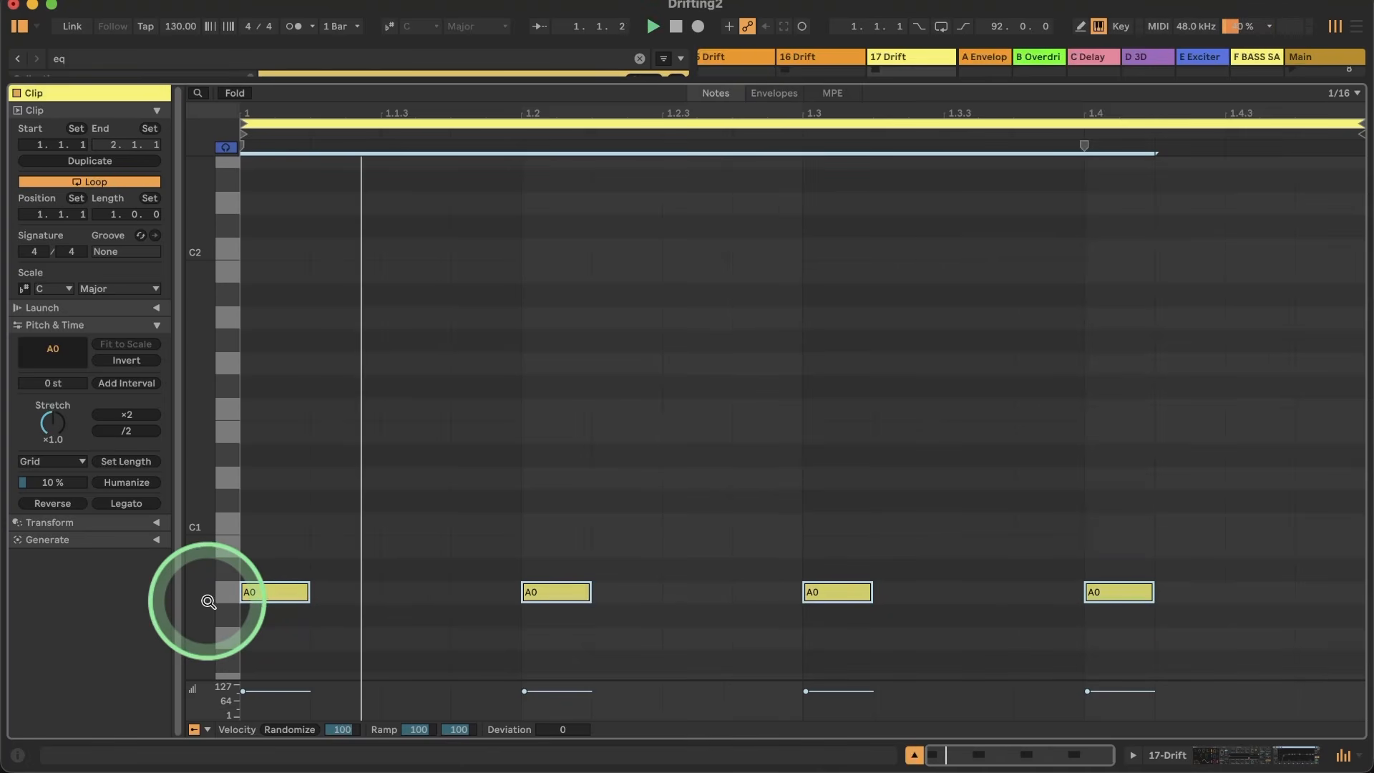
Step: Return to the track 17 devices and retune the EQ Eight low boost to 51.6 Hz with 6.82 dB gain
click(1179, 758)
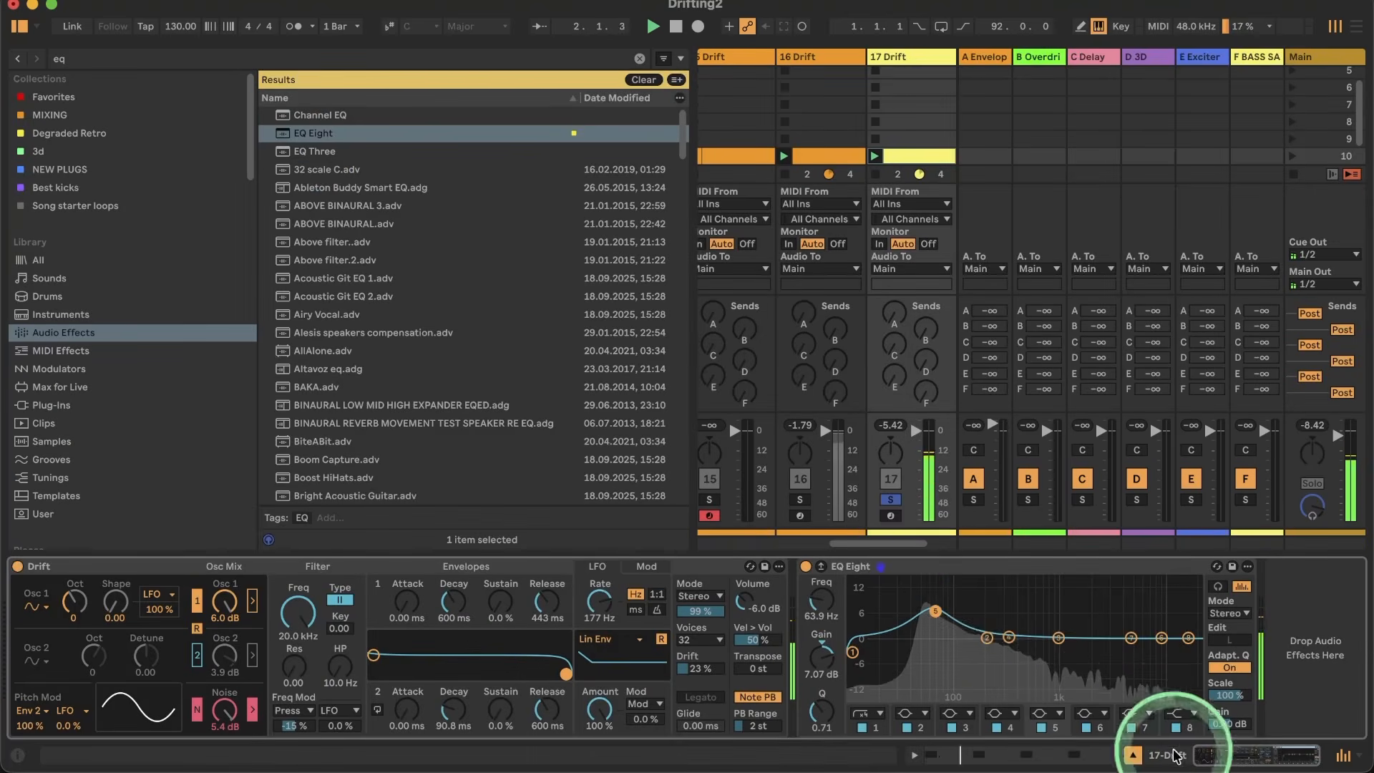
drag(933, 604, 918, 610)
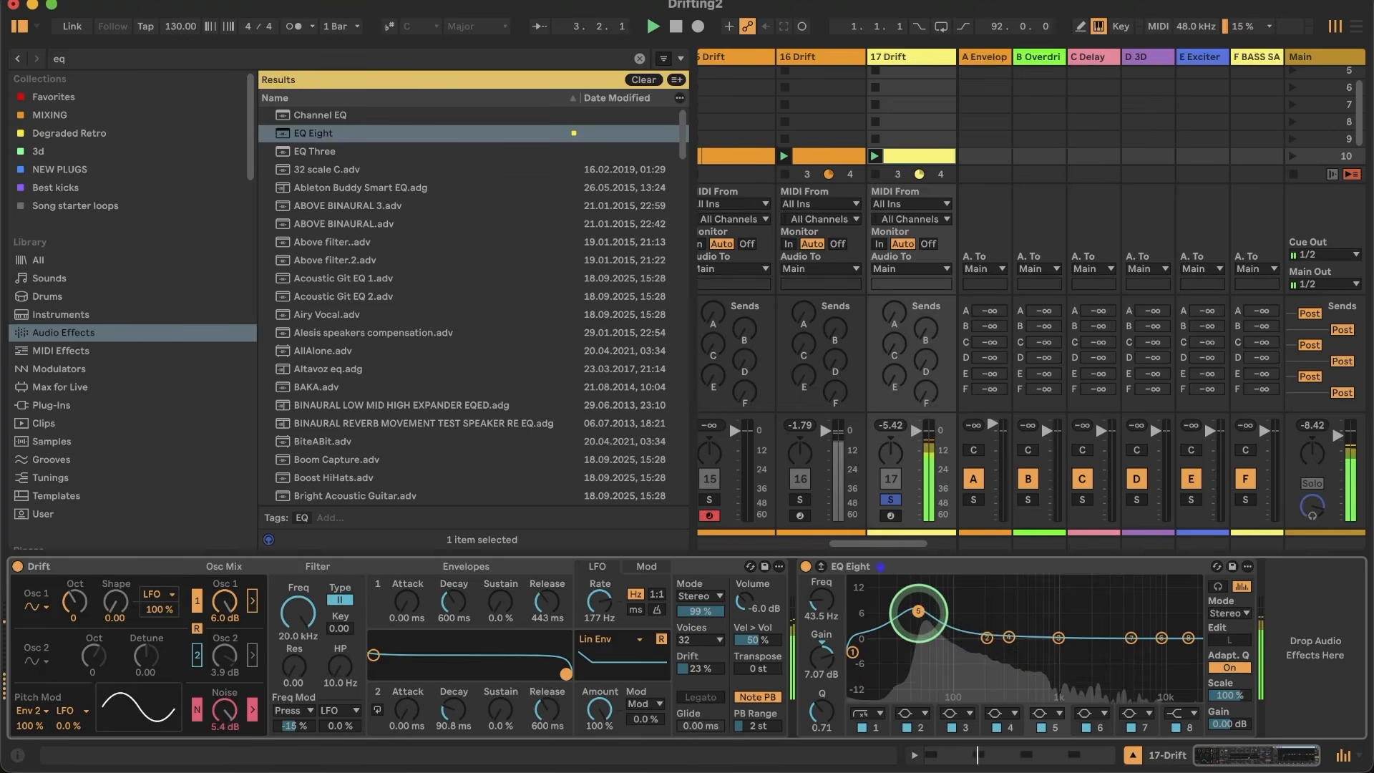
click(436, 602)
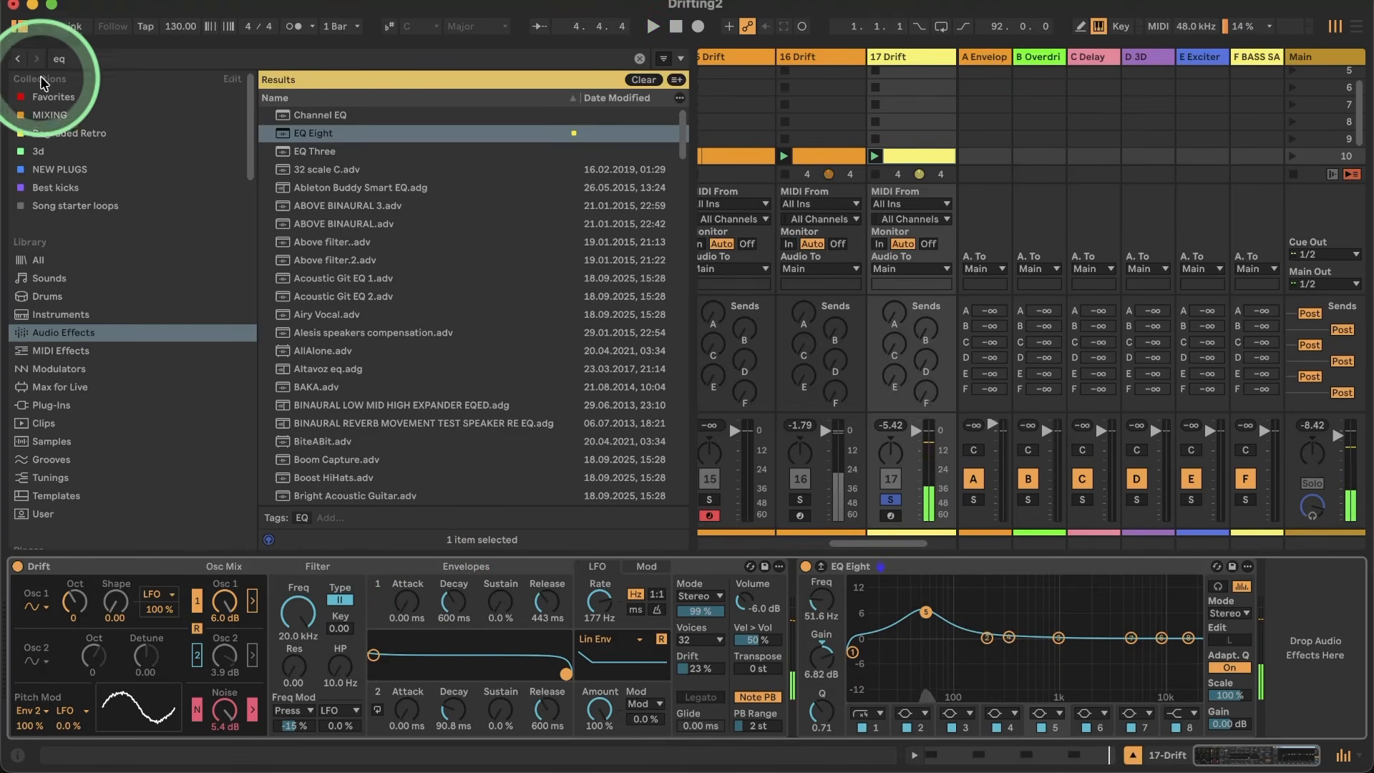
Step: Hide the browser and solo track 16 together with track 17
click(13, 31)
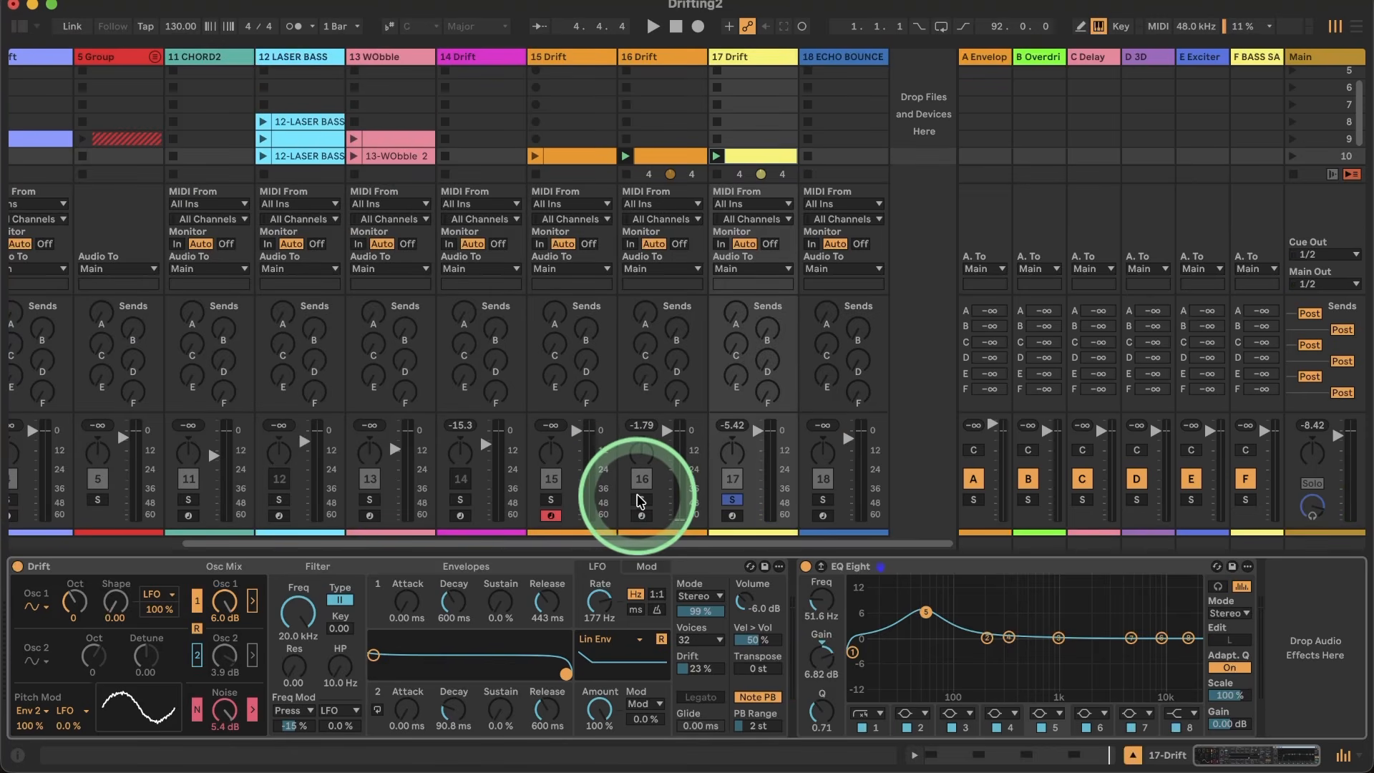
click(641, 500)
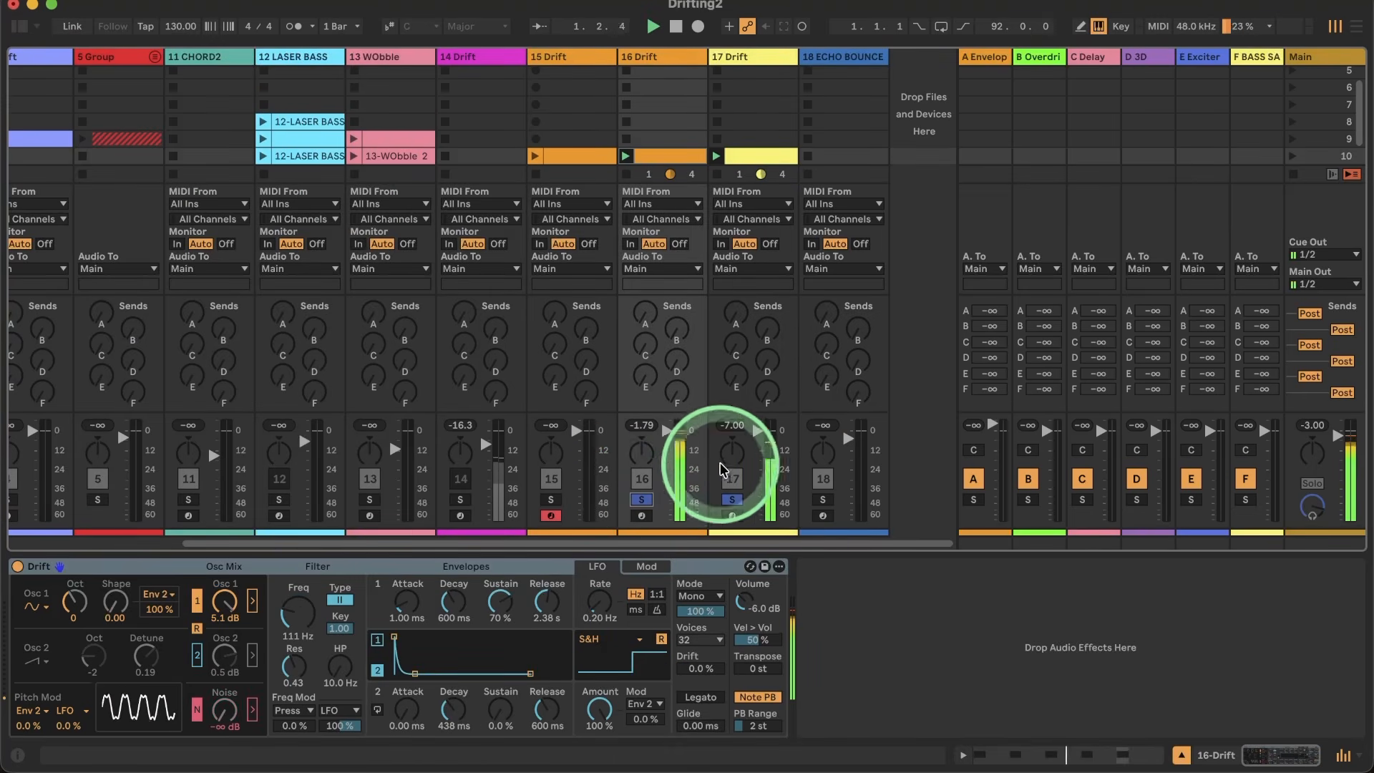
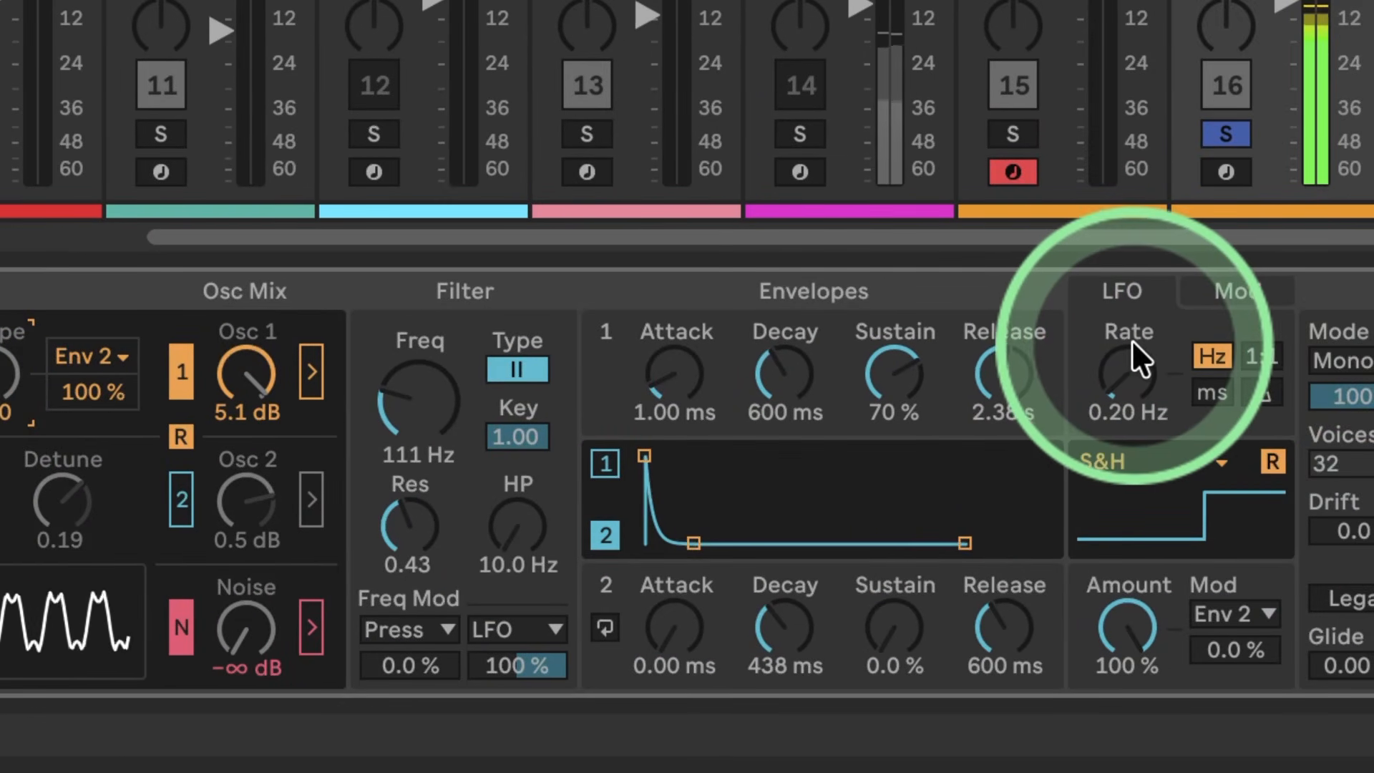
Step: Route the LFO to Osc 1 Shape in Drift's third modulation slot at 9.9 % and return to the LFO settings
click(1210, 288)
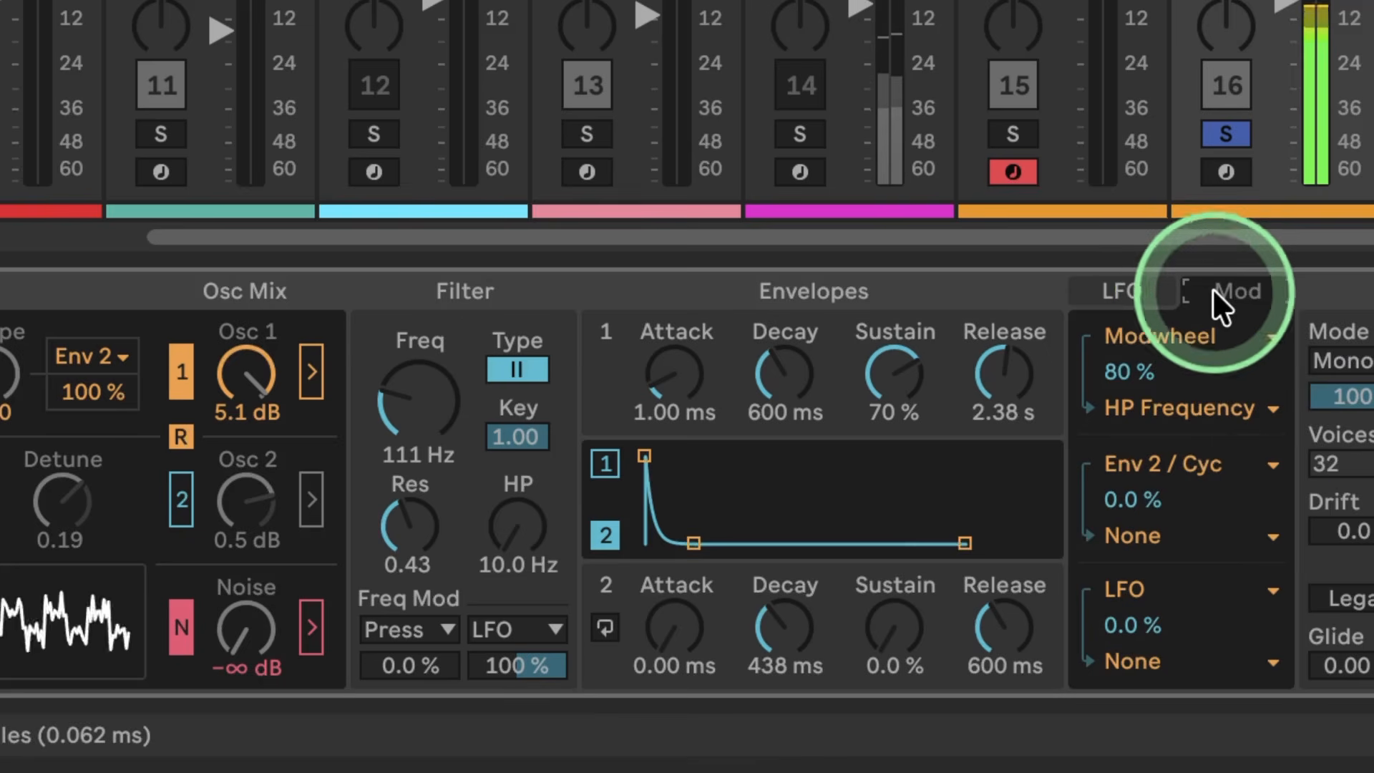
click(1136, 660)
click(1149, 320)
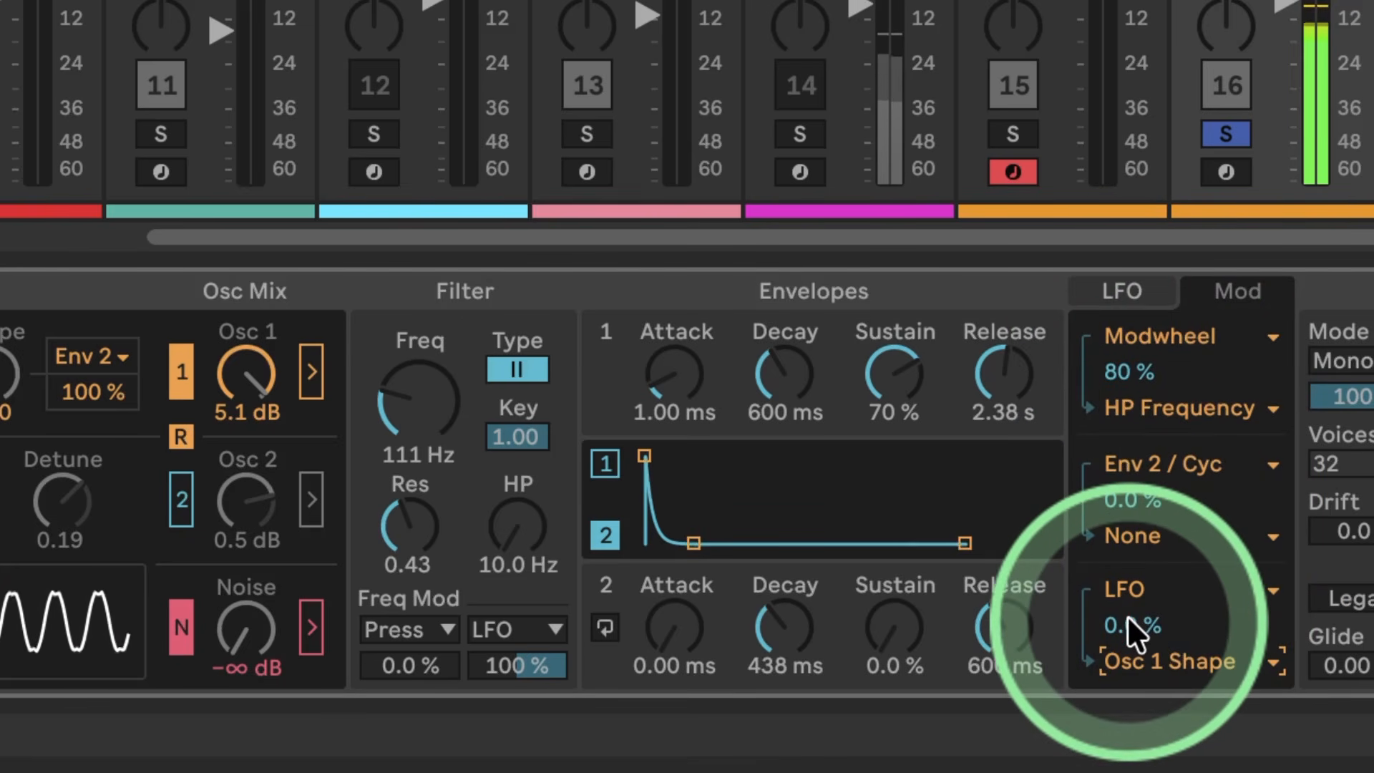
drag(1128, 624, 1128, 612)
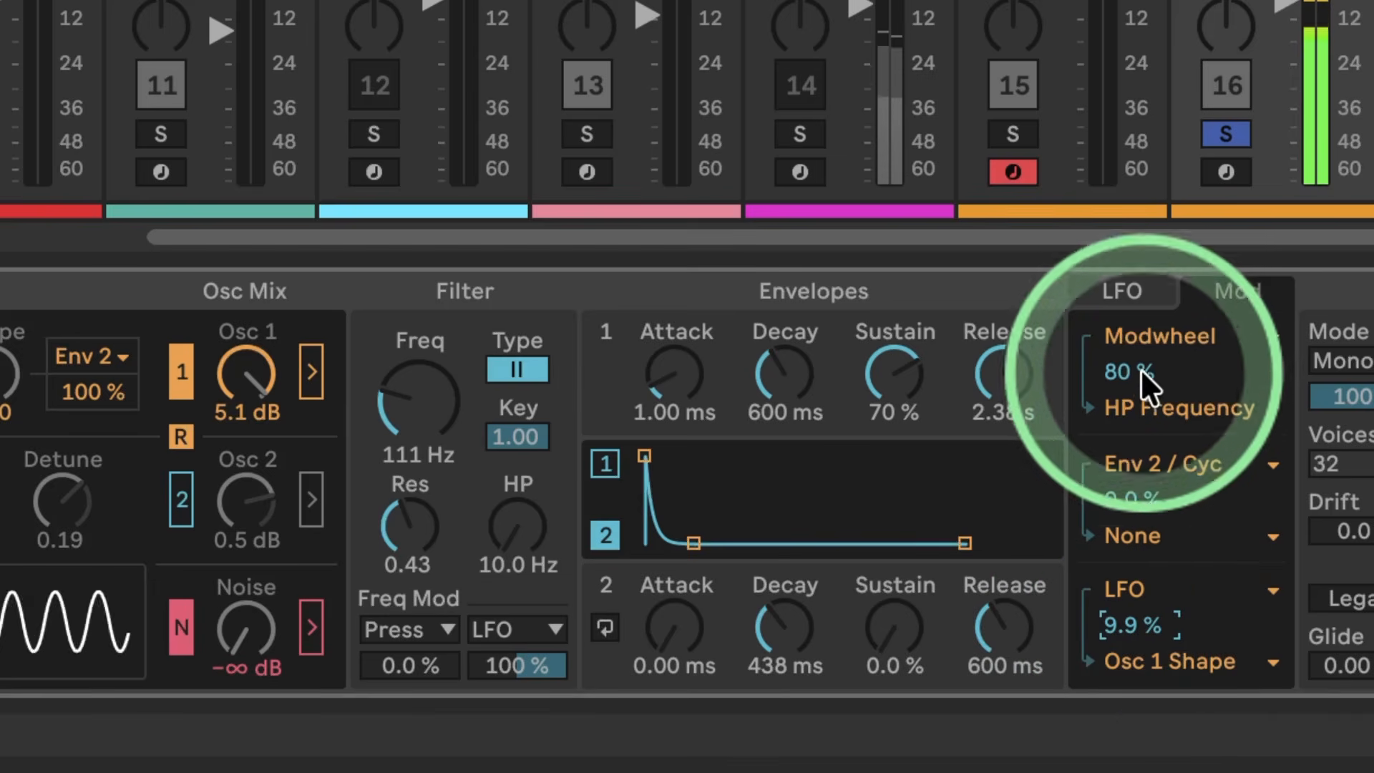
click(1110, 291)
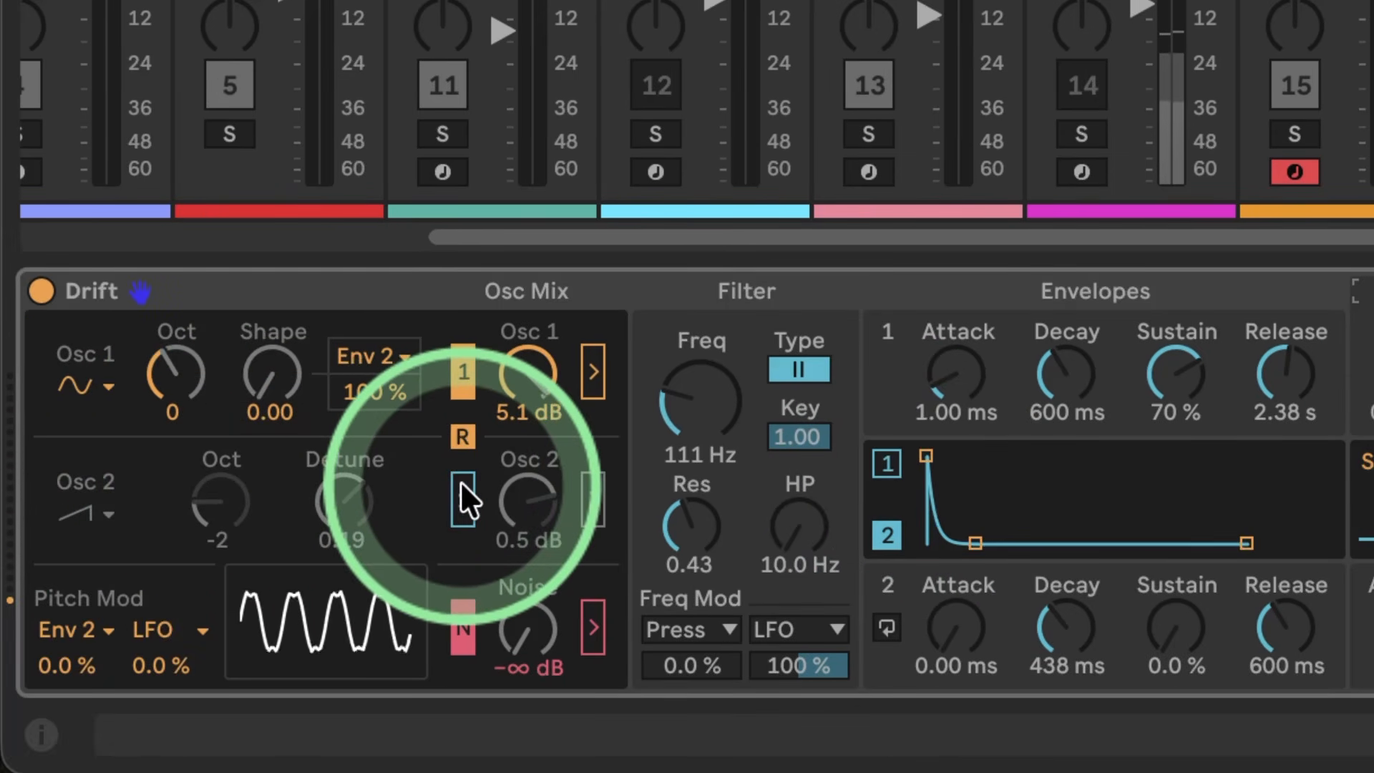
Step: Turn on oscillator 2 in Drift, set its octave to 1 and send it through the filter
click(465, 485)
drag(214, 504, 213, 492)
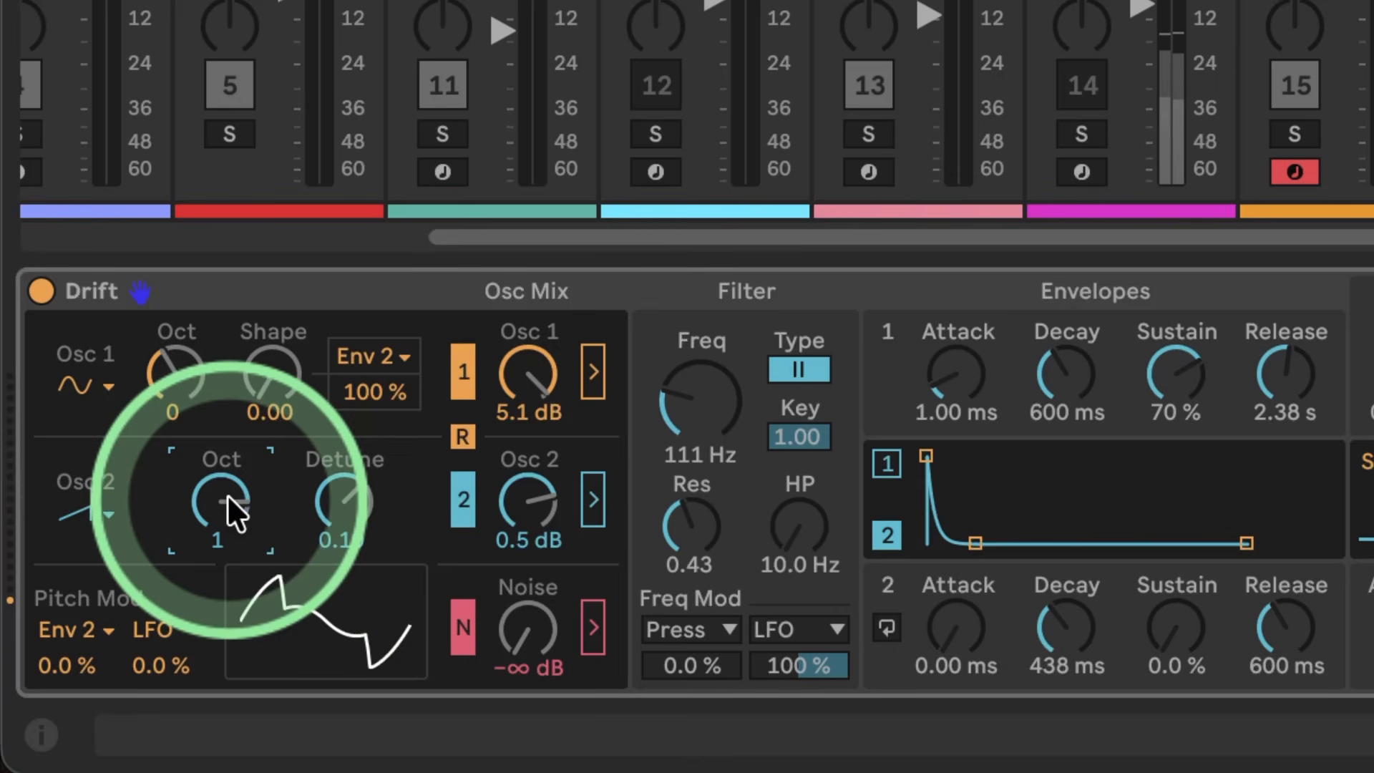
drag(334, 500, 335, 503)
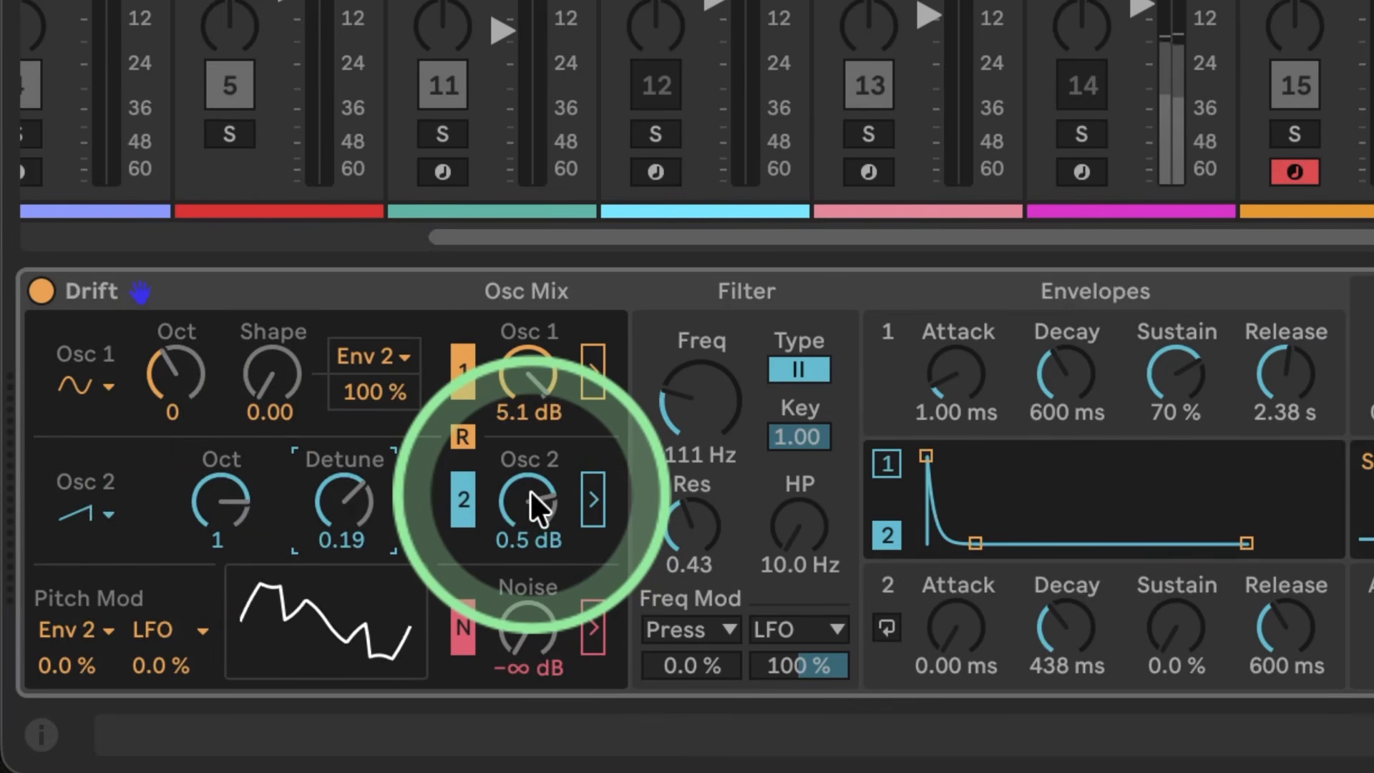
click(595, 499)
Step: Remove the LFO modulation from the filter frequency and raise the cutoff to 5.99 kHz
mouse_move(698, 394)
mouse_down()
mouse_move(698, 375)
mouse_move(701, 396)
mouse_up()
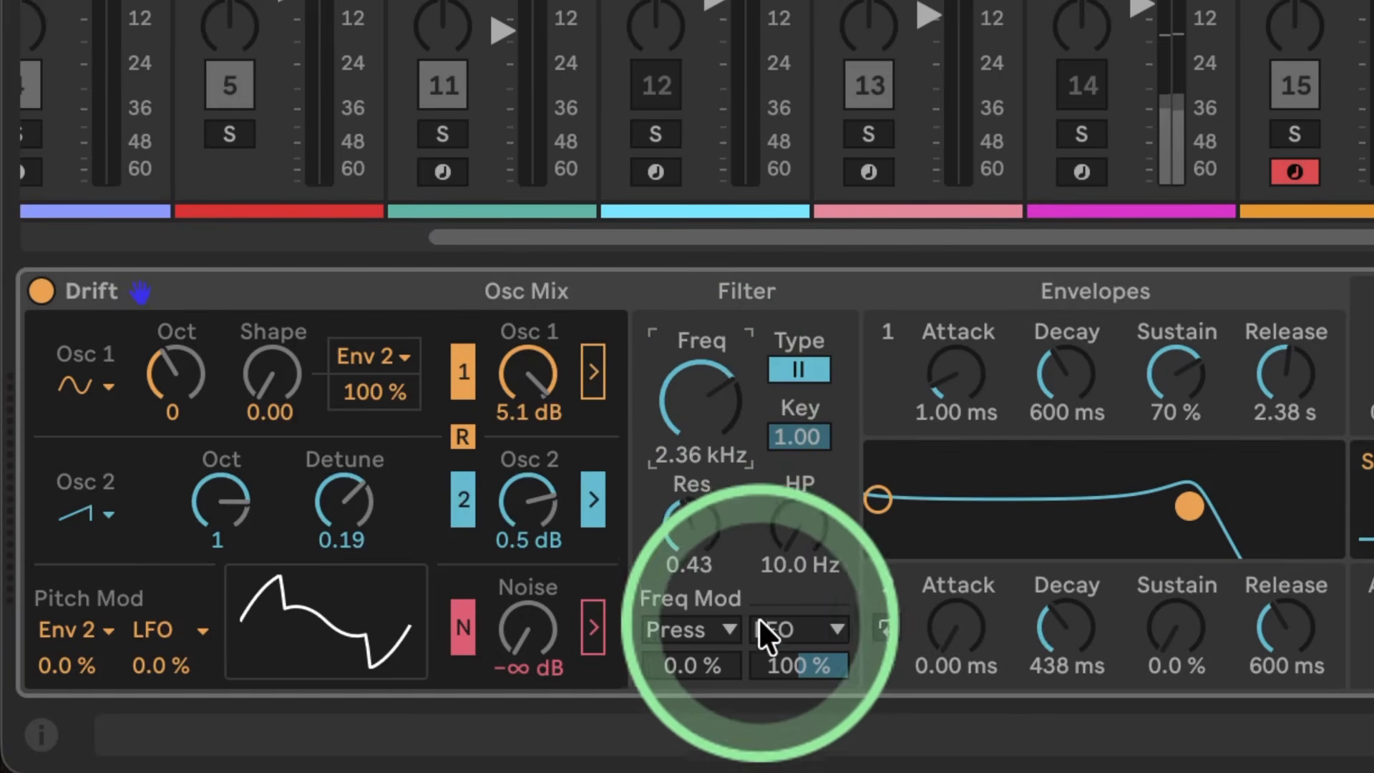
double_click(812, 659)
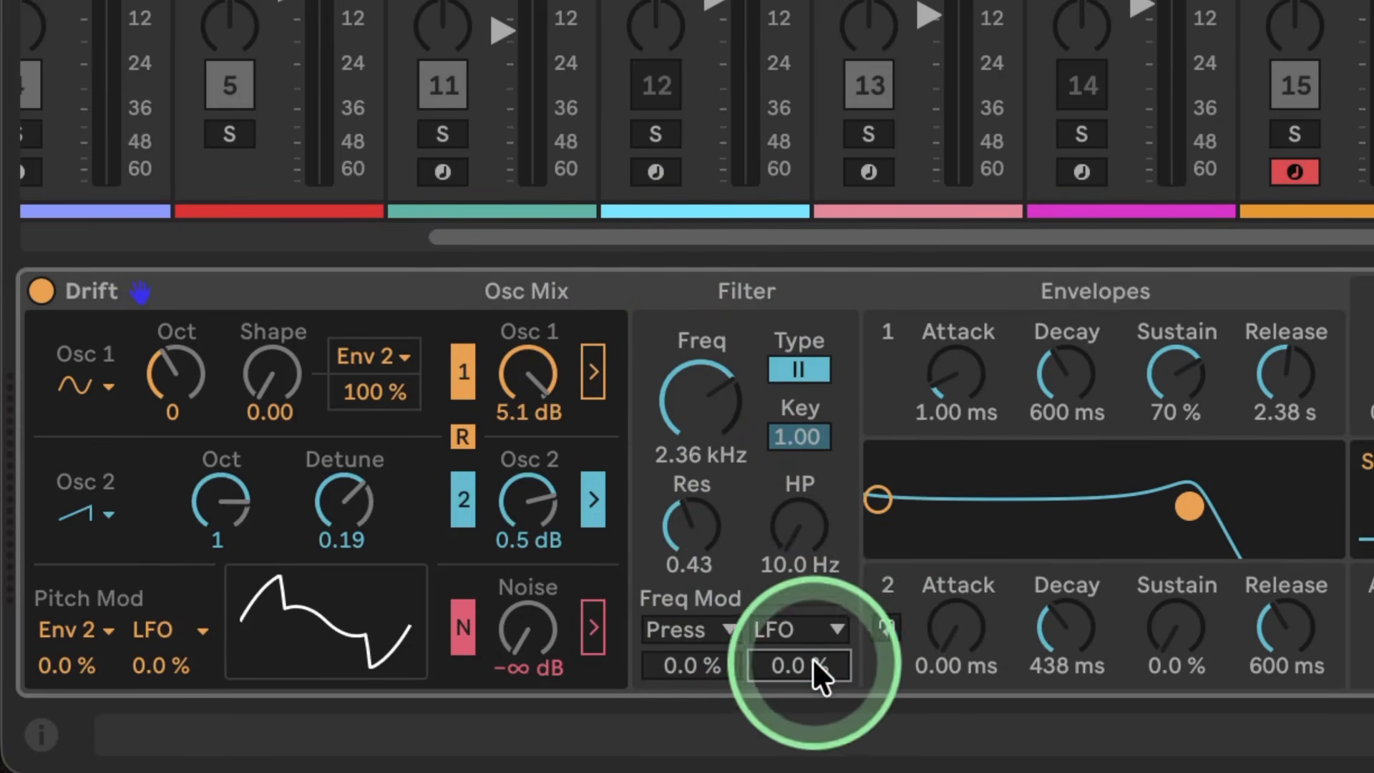
drag(693, 425, 693, 408)
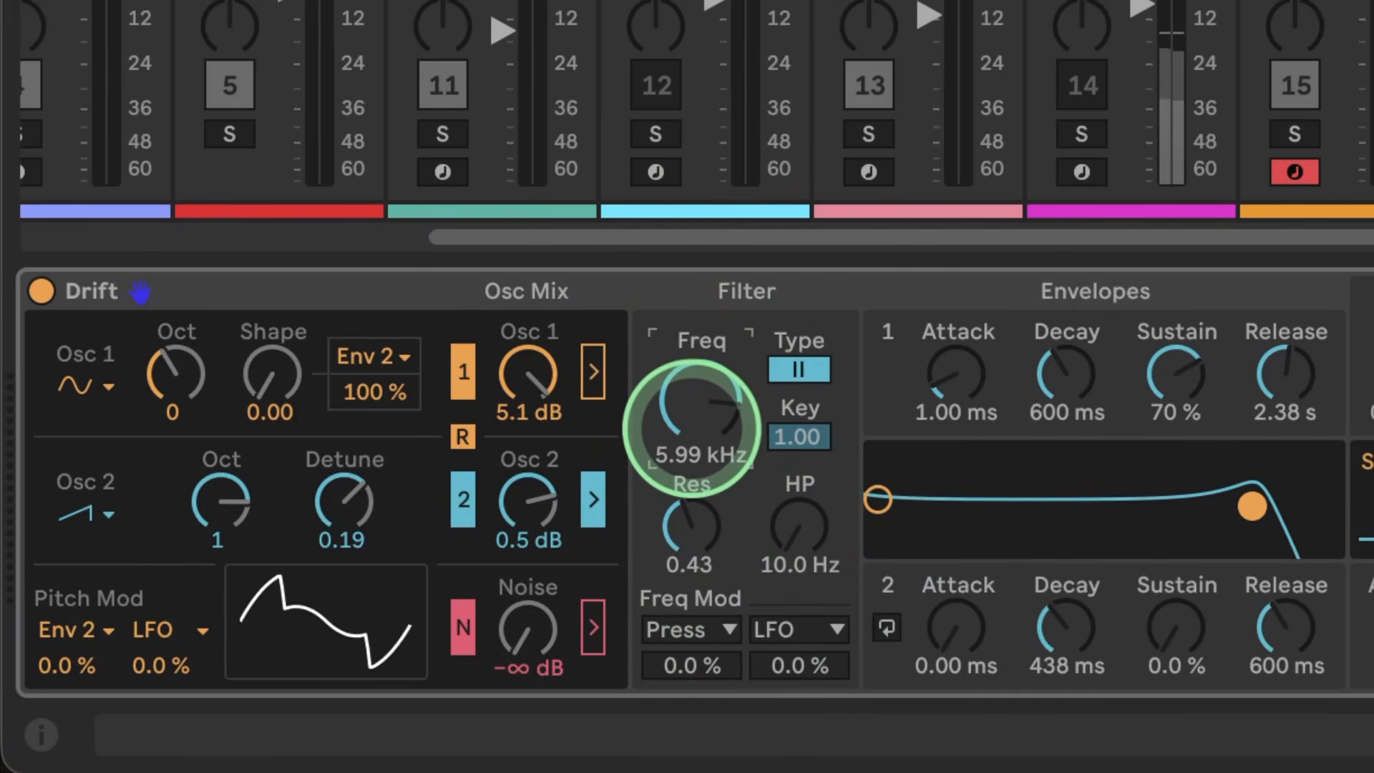
Step: Open the filter to 18.9 kHz with a resonance of 0.00 and raise oscillator 2's level to 2.8 dB
drag(690, 527, 688, 554)
mouse_move(676, 383)
mouse_down()
mouse_move(676, 371)
mouse_move(687, 399)
mouse_up()
drag(689, 529, 696, 555)
click(712, 425)
drag(712, 428, 684, 400)
drag(522, 496, 522, 483)
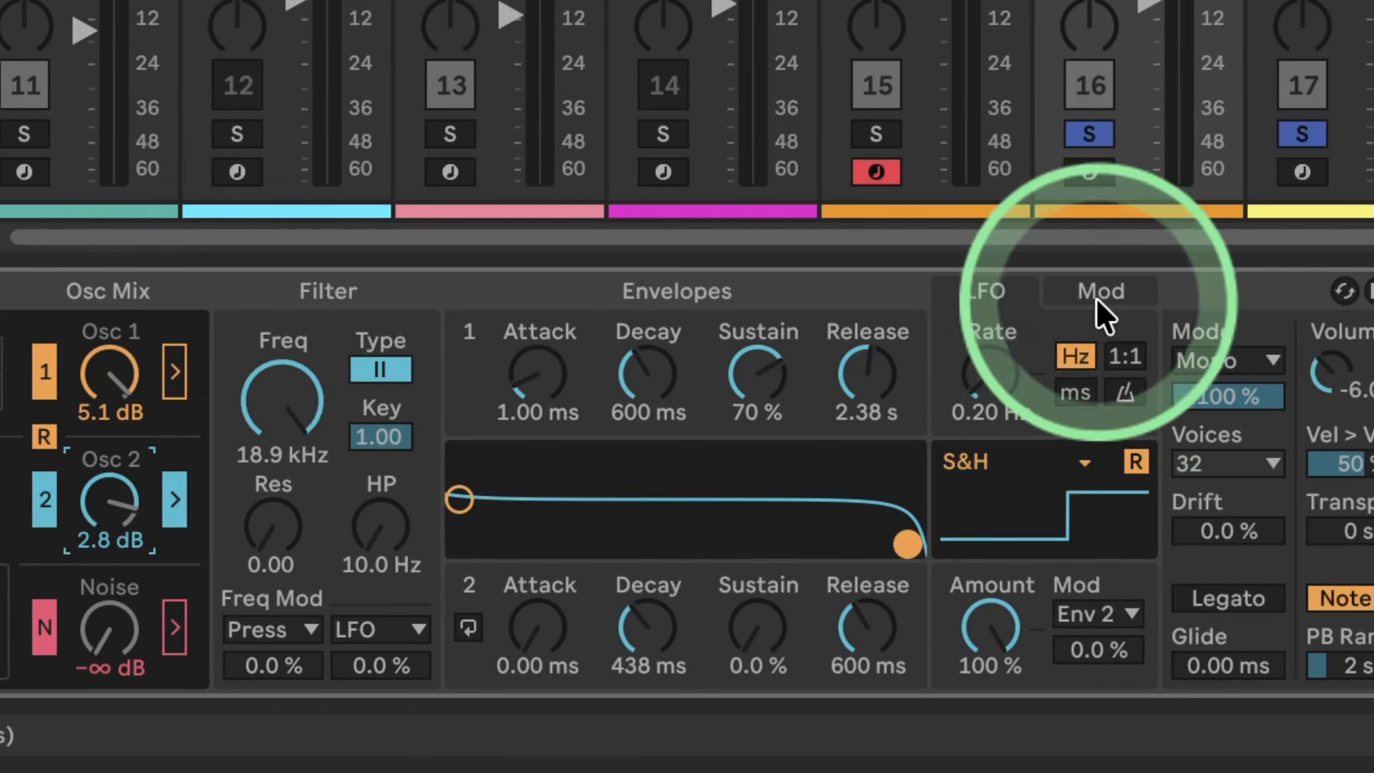
Step: Change the first modulation slot so Env 2 / Cyc drives Osc 2 Gain at 100 %
click(1087, 291)
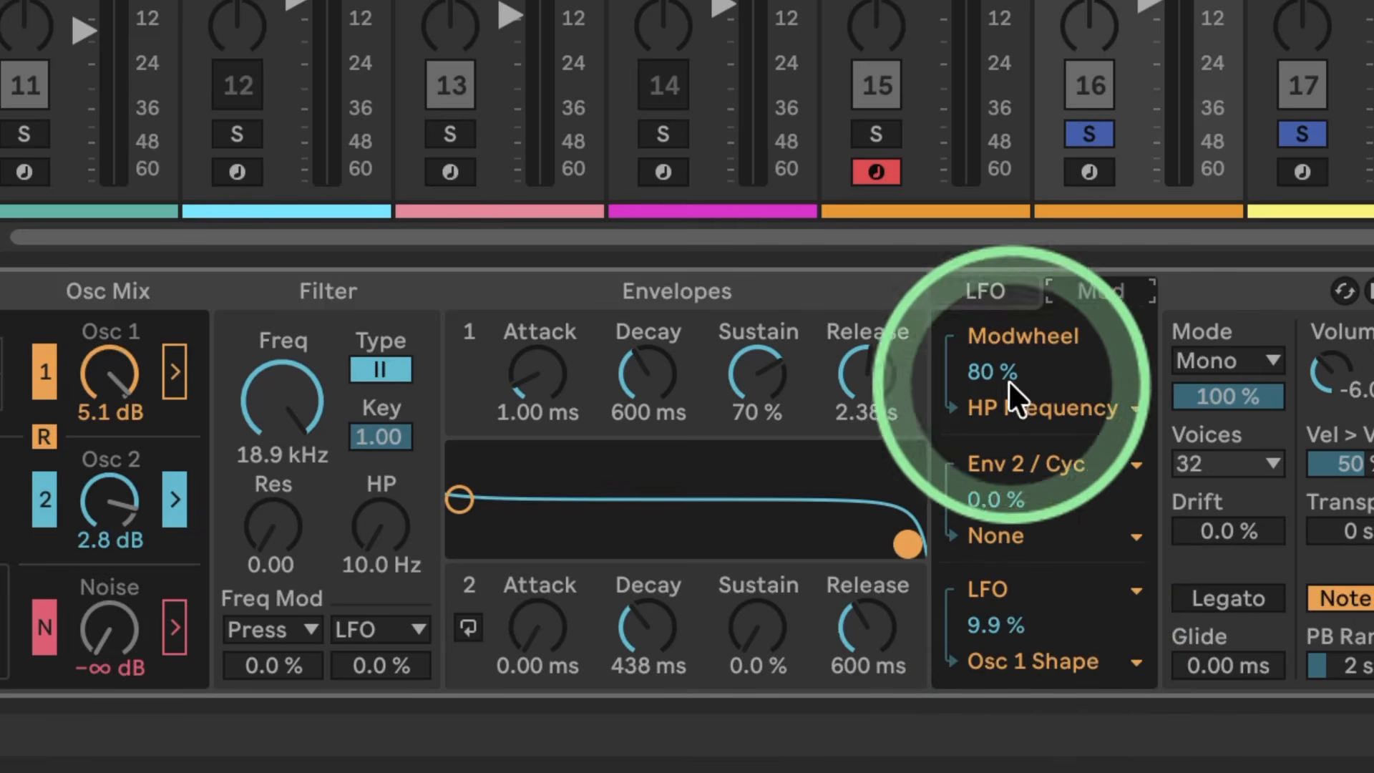
click(998, 333)
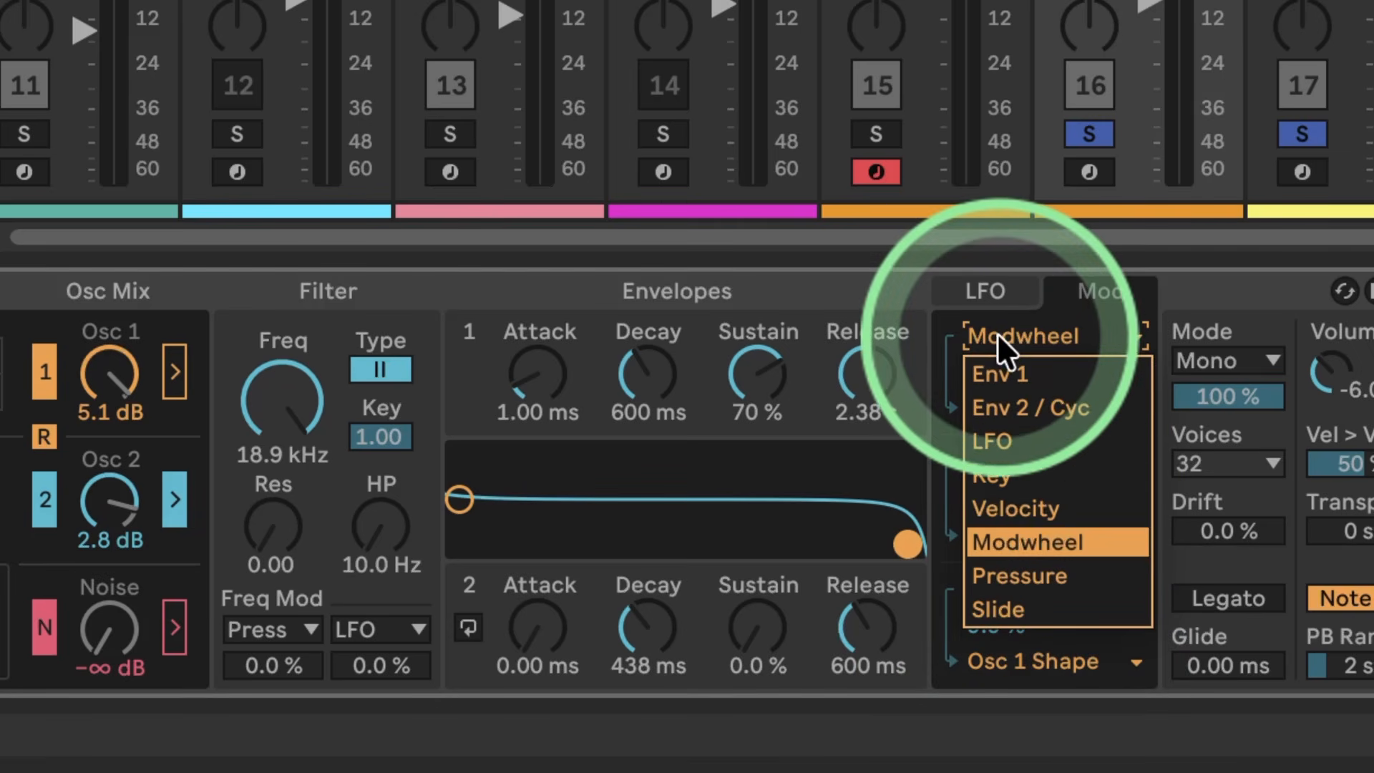
click(999, 397)
click(1014, 404)
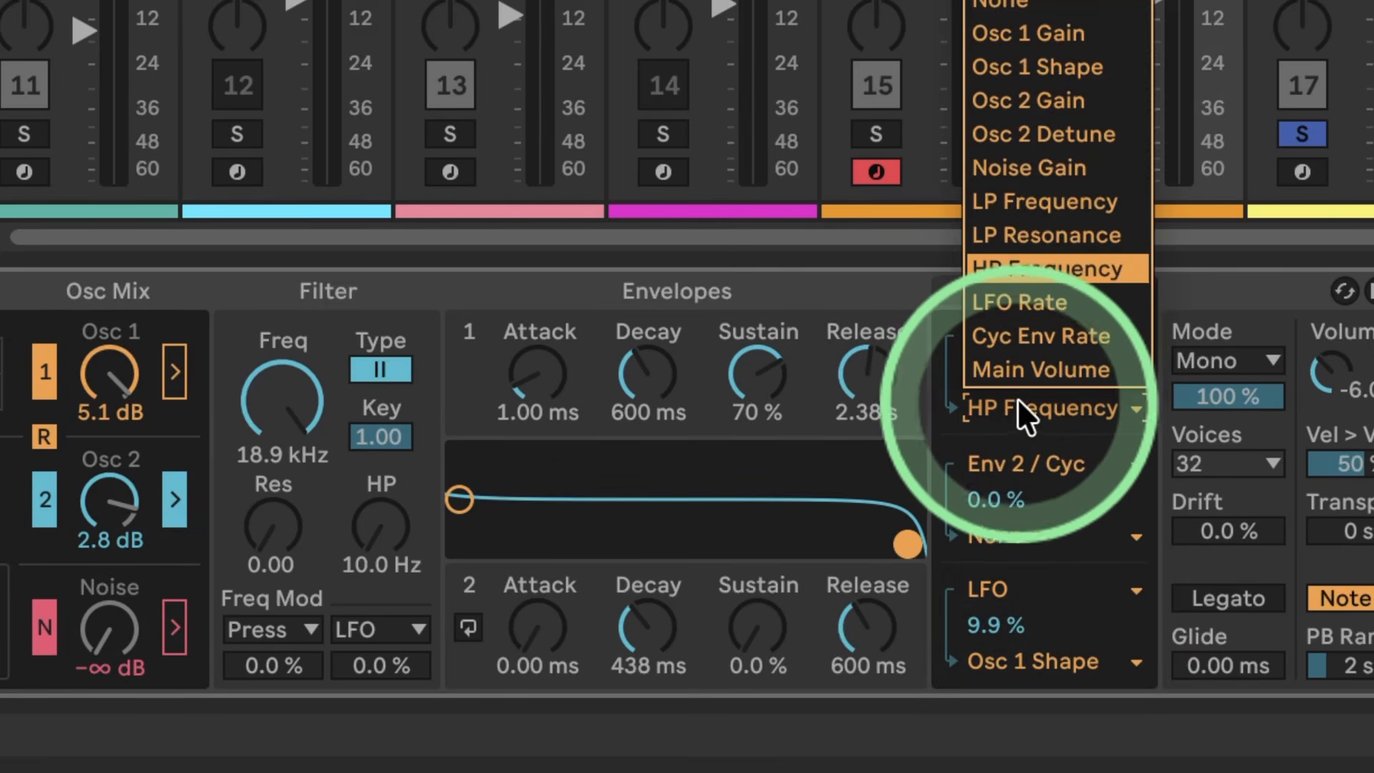
click(1034, 101)
drag(1001, 384, 1001, 362)
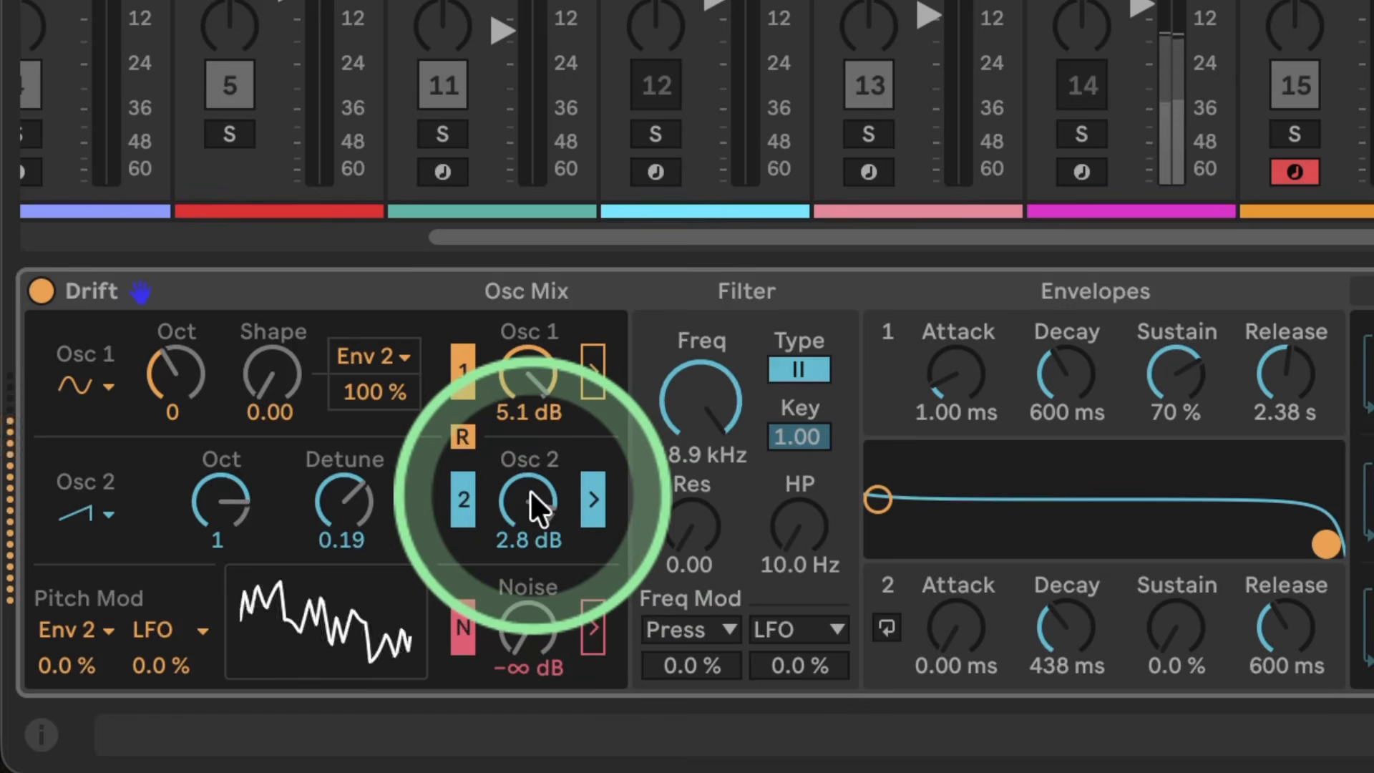
Step: Raise oscillator 2's level to 5.5 dB and set the filter to 4.15 kHz with a resonance of 0.63
drag(530, 489, 529, 465)
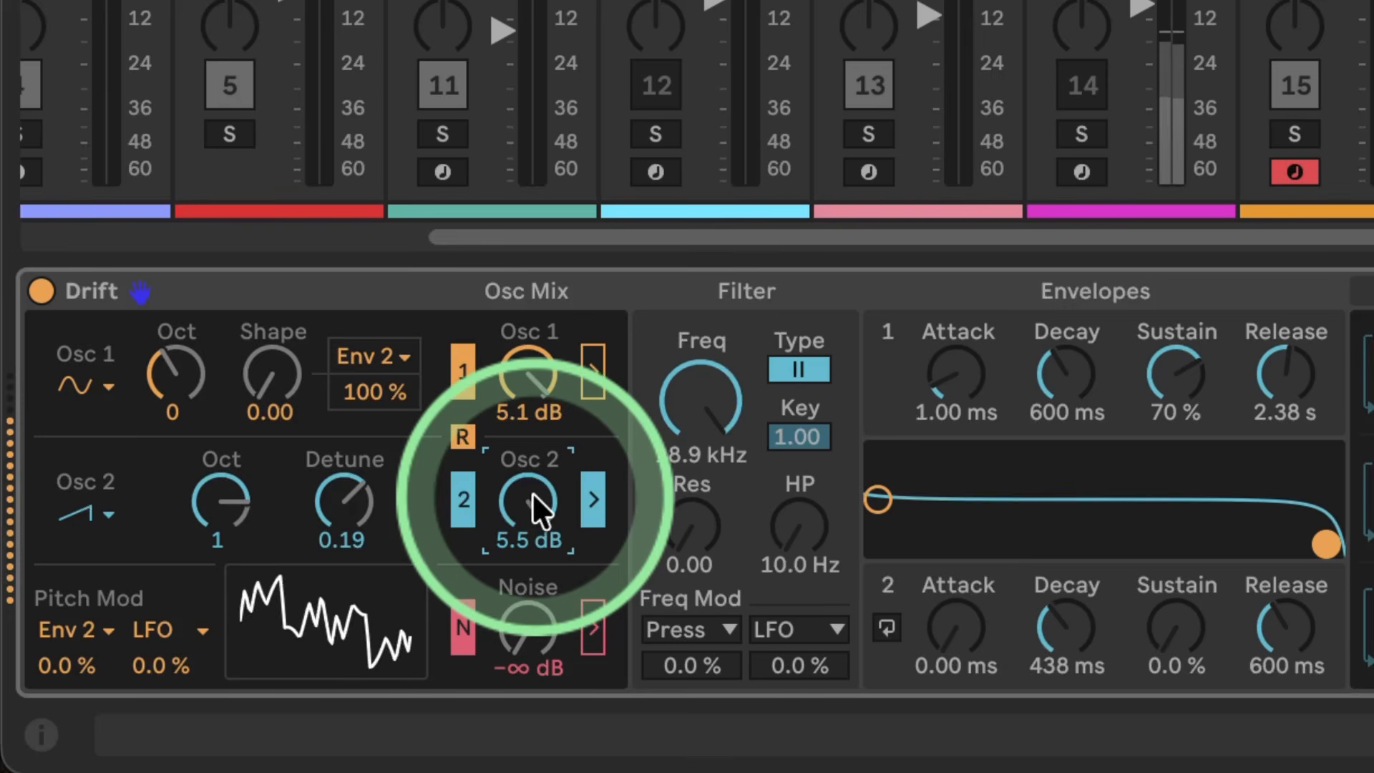
drag(1326, 543, 1226, 483)
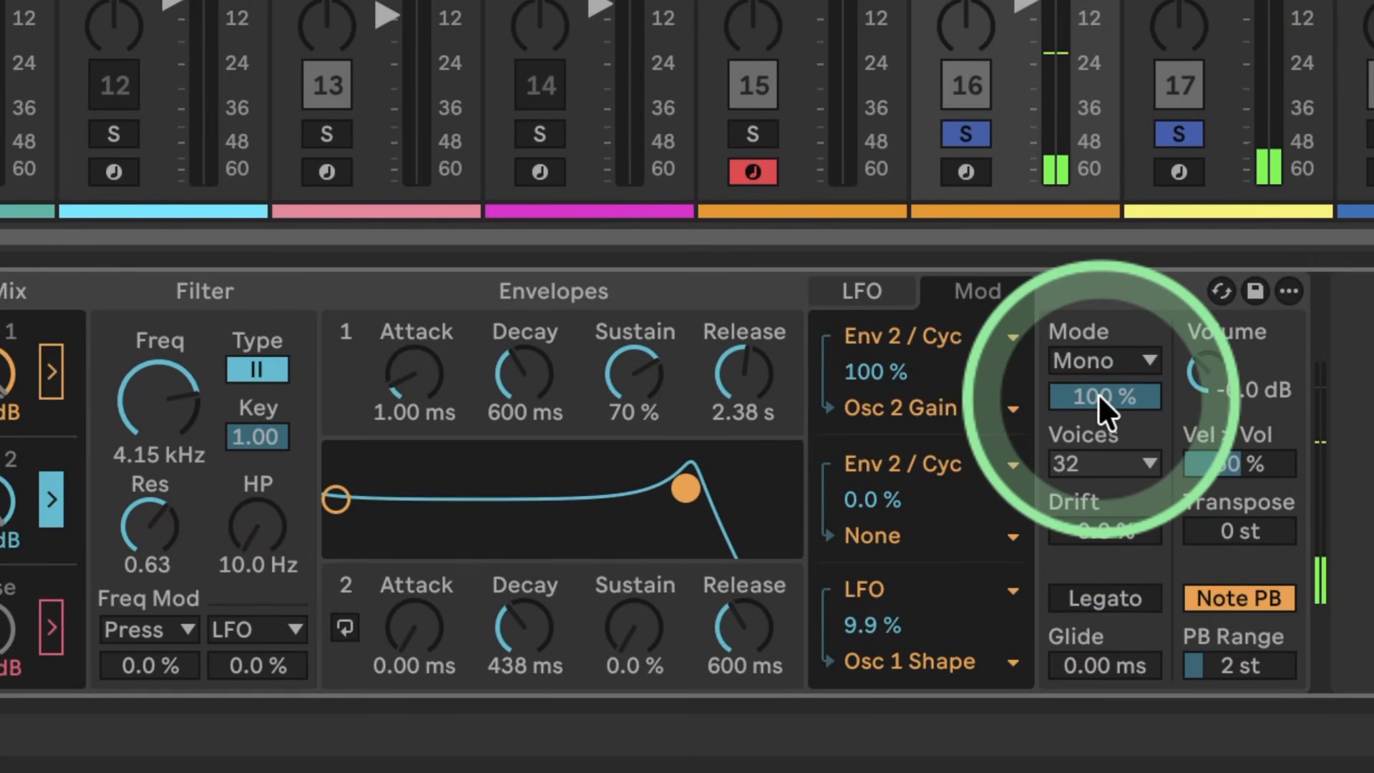
Step: Try the Mono voice mode at 0 % and the Unison mode at 49 %
drag(1097, 393, 1097, 582)
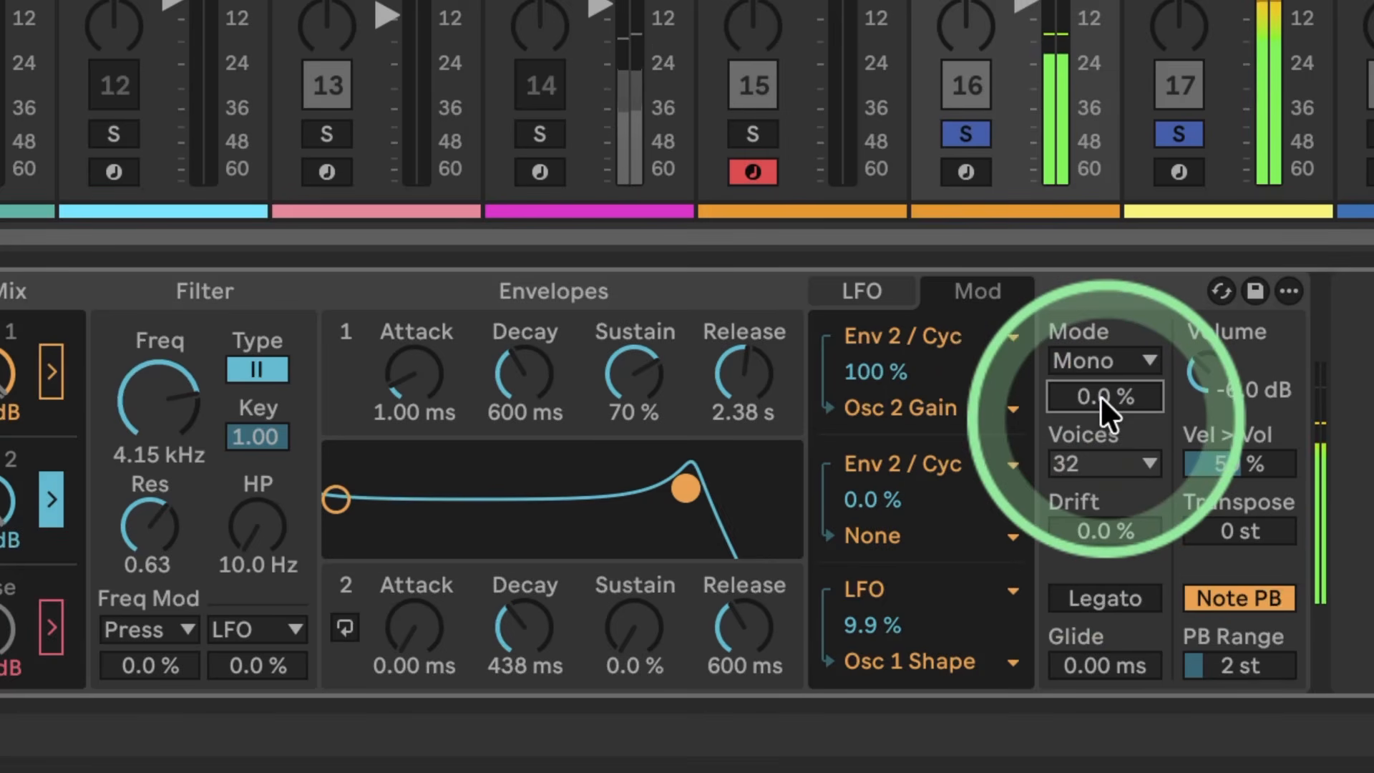
click(1096, 359)
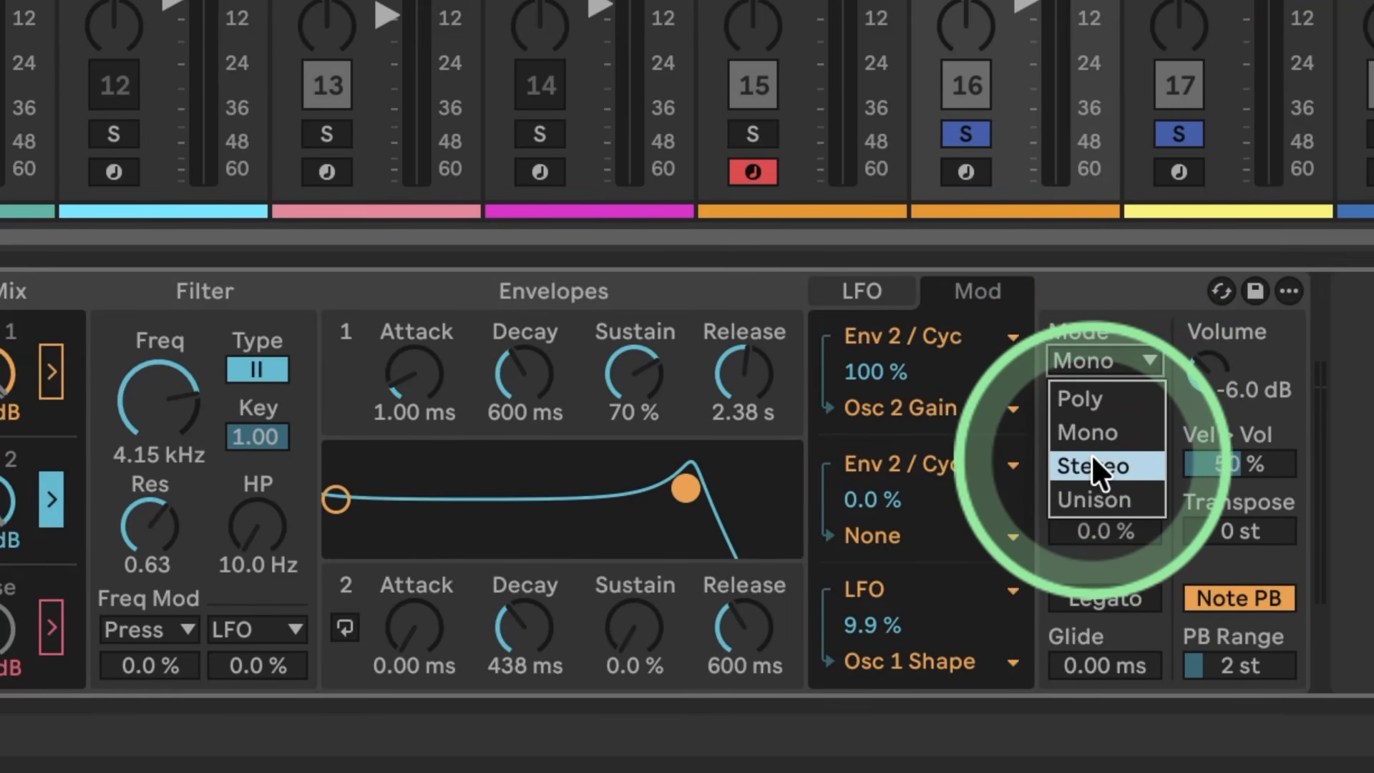
click(1090, 487)
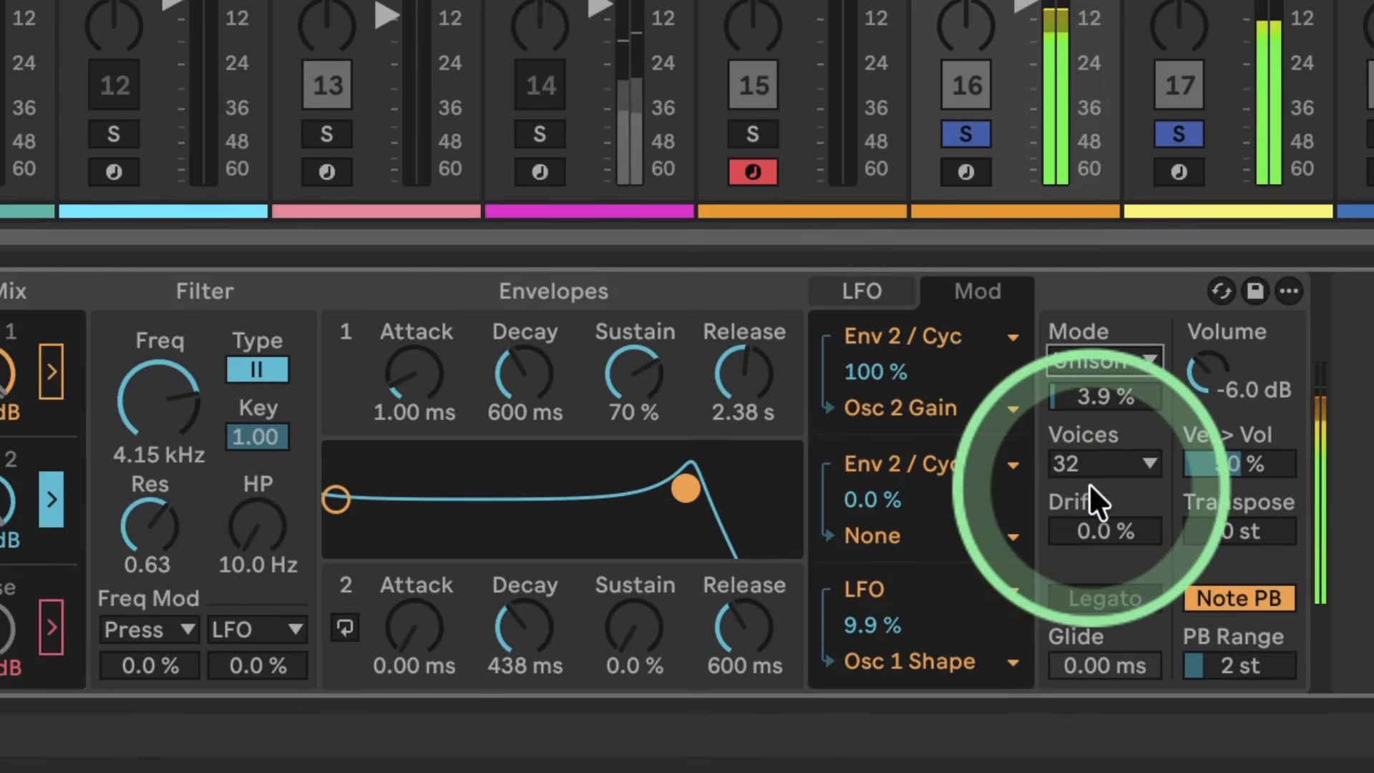
drag(1063, 394, 1063, 354)
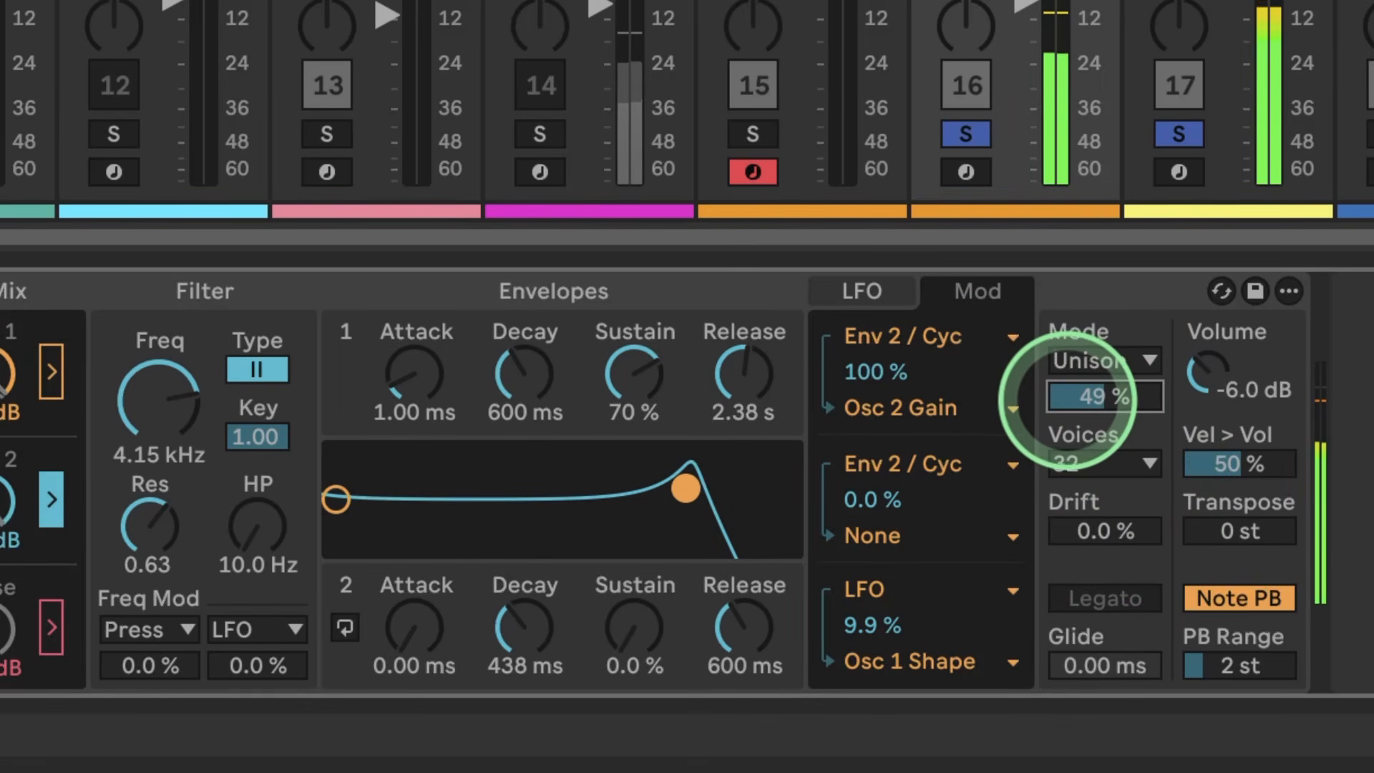
Step: Switch the voice mode to Stereo at 92 % and set the Drift amount to 25 %
click(1088, 362)
click(1091, 465)
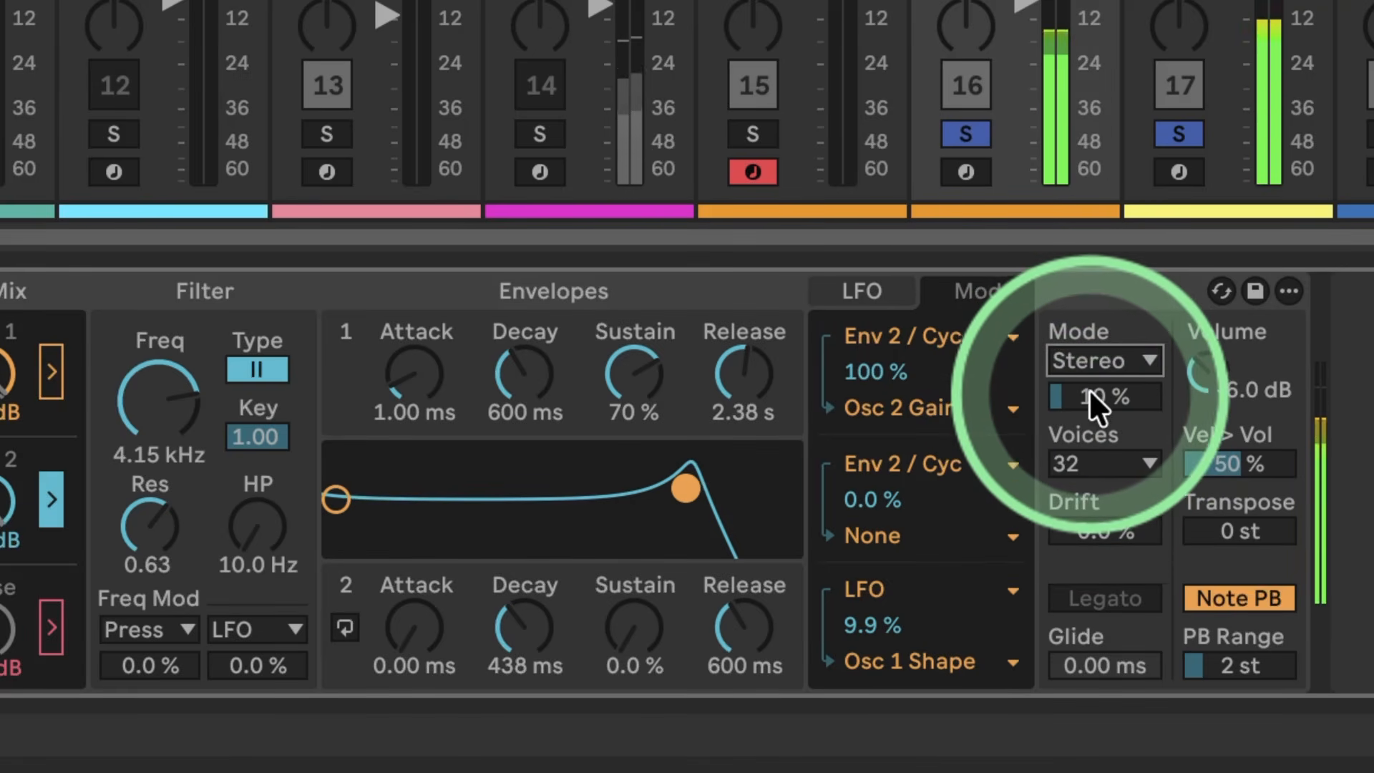
click(1098, 393)
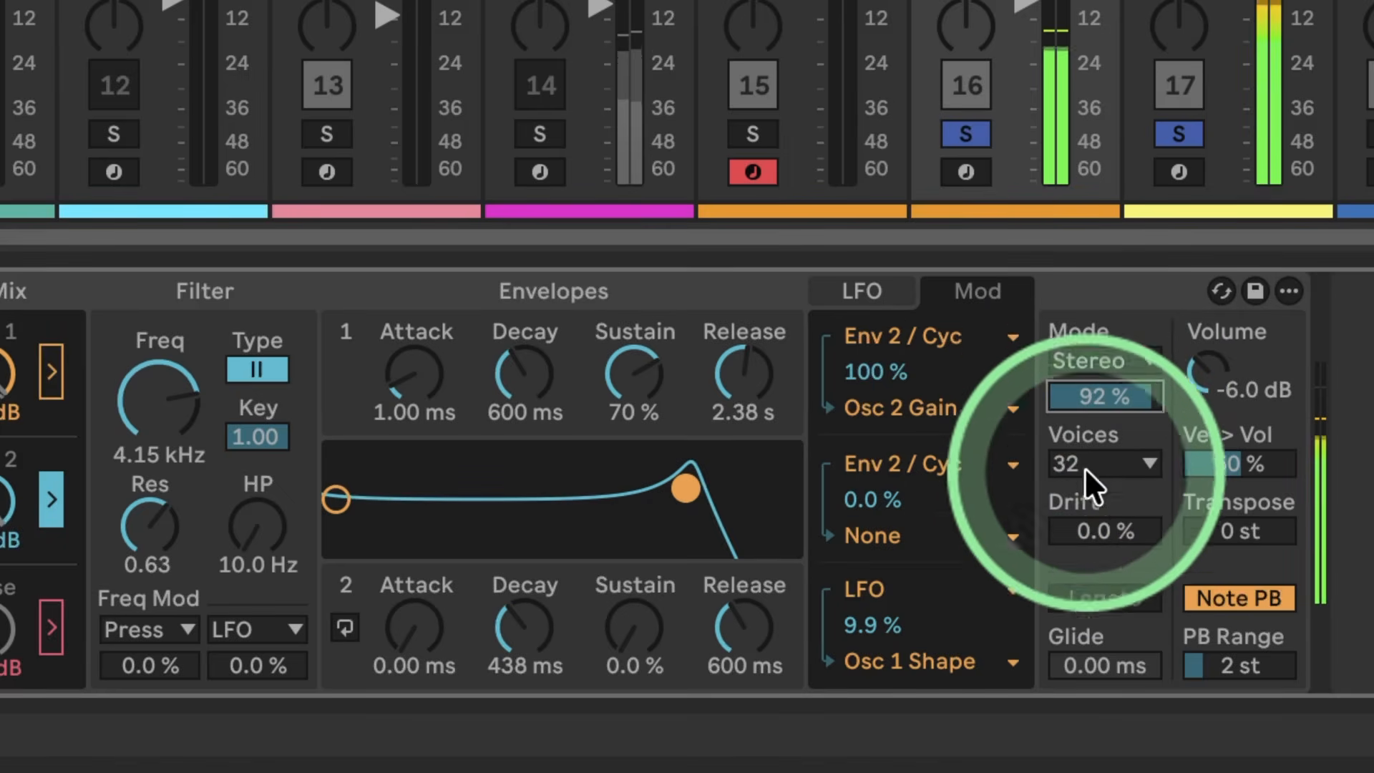
mouse_move(1080, 530)
mouse_down()
mouse_move(1080, 509)
mouse_move(1084, 536)
mouse_up()
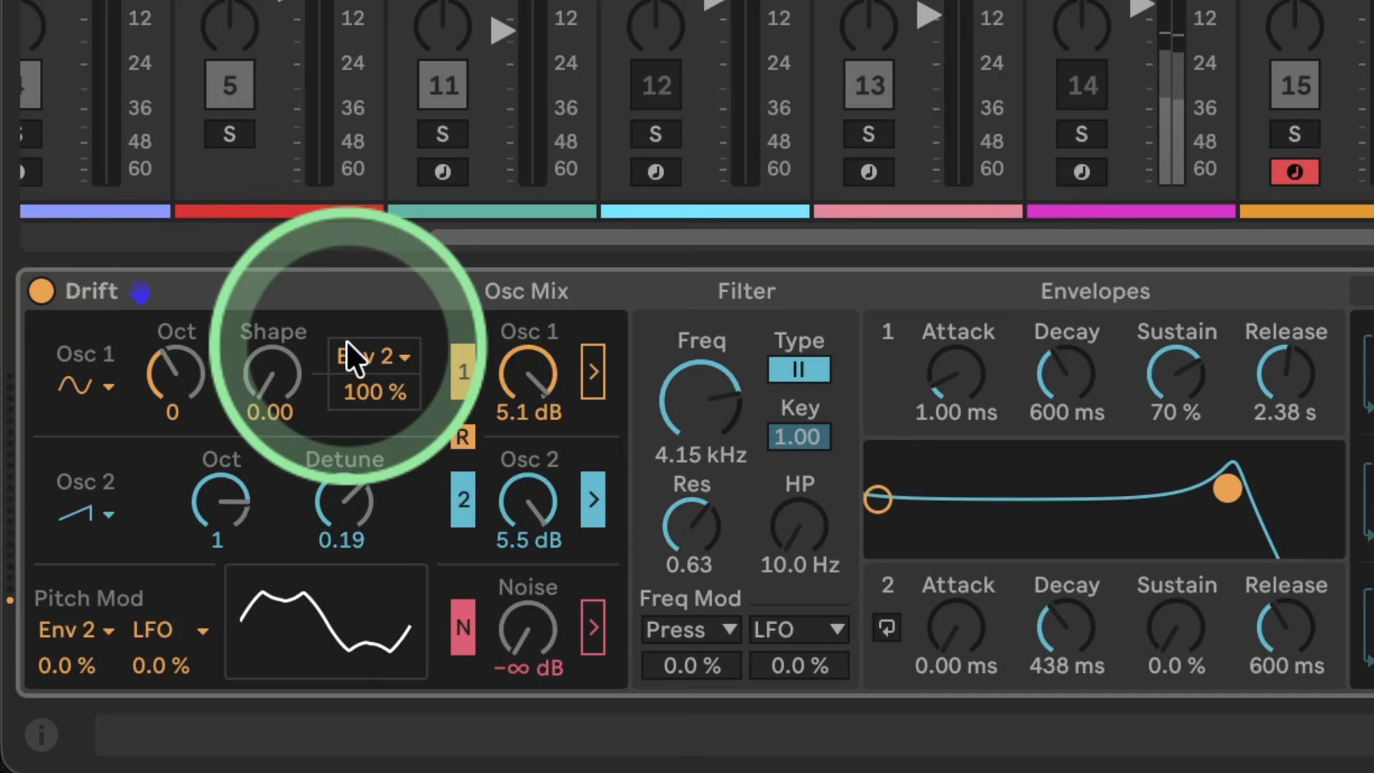
Step: Try oscillator 1 at octave -1, raise its level to 6.0 dB and return it to octave 0
drag(170, 367, 170, 375)
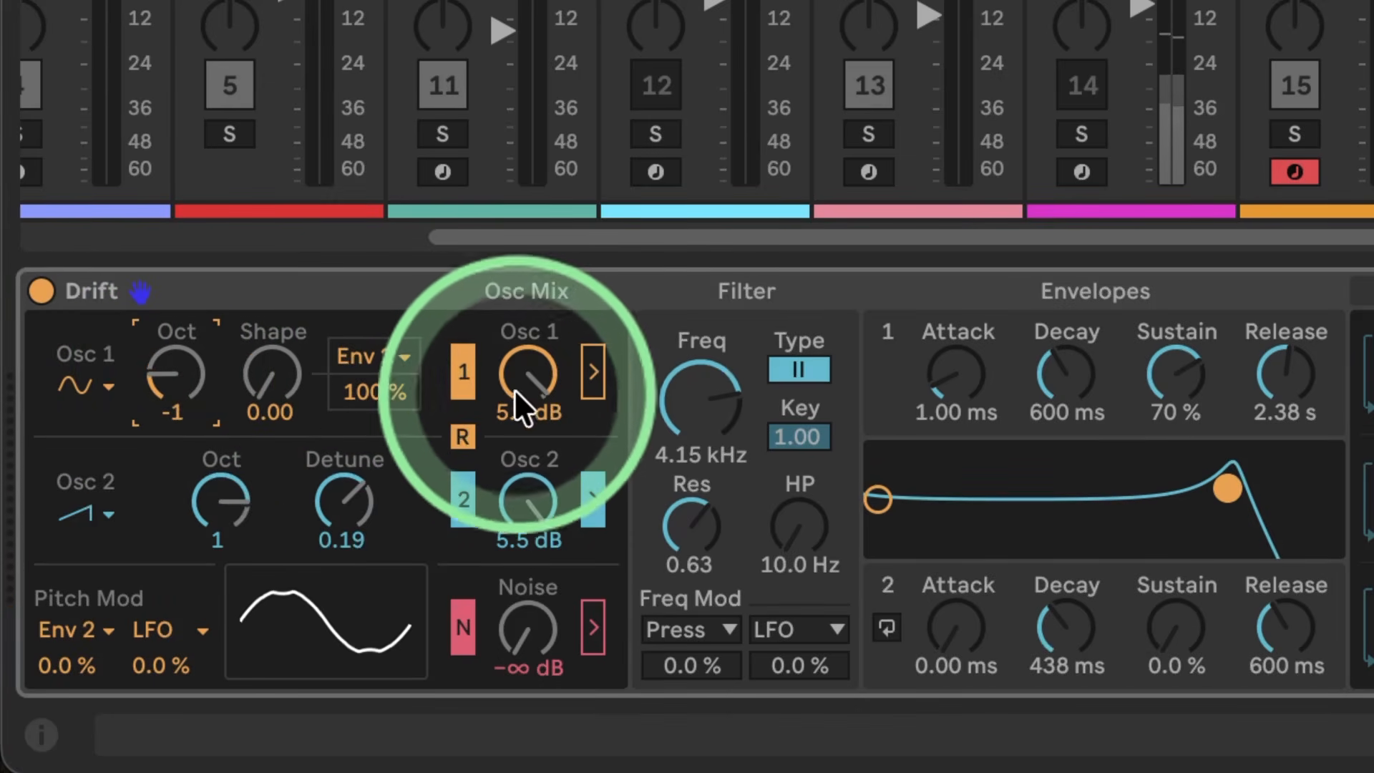
drag(514, 391, 514, 384)
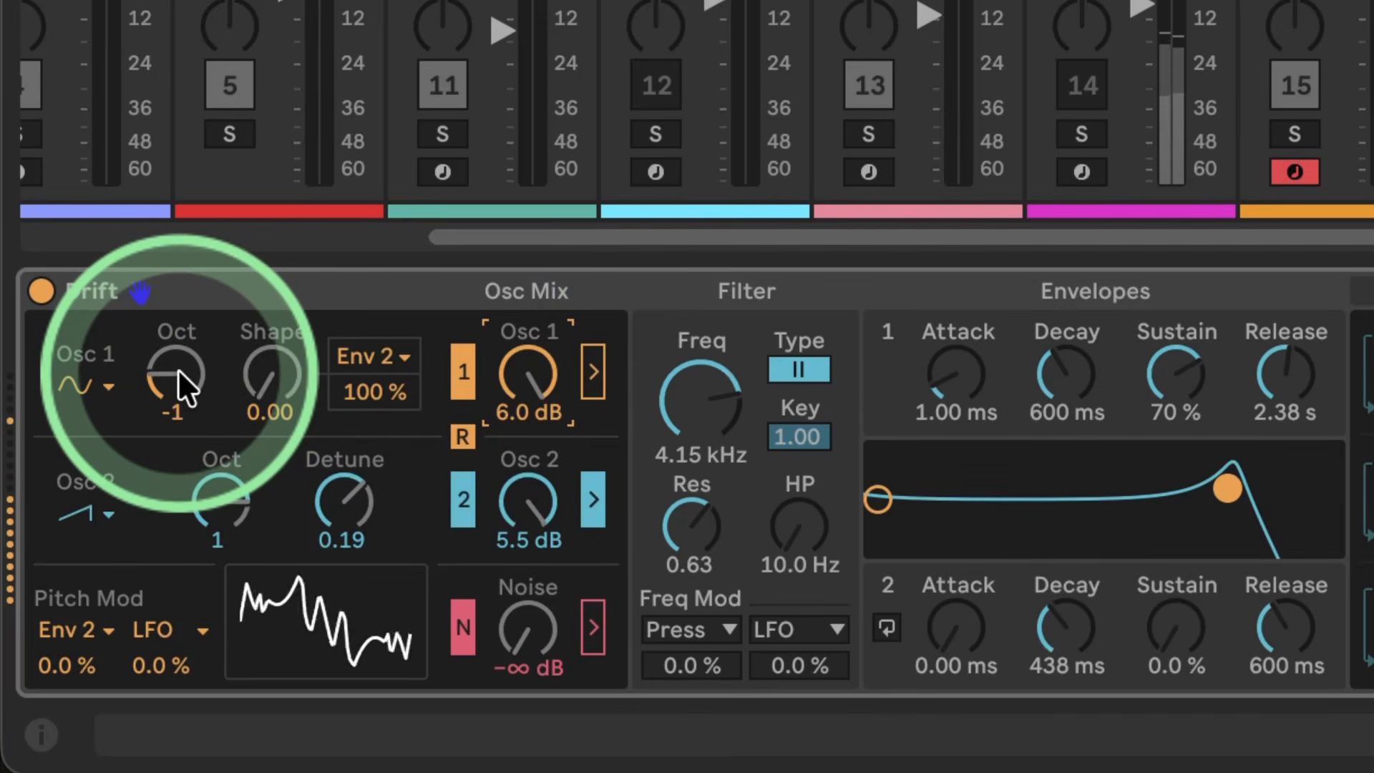
drag(271, 372, 174, 357)
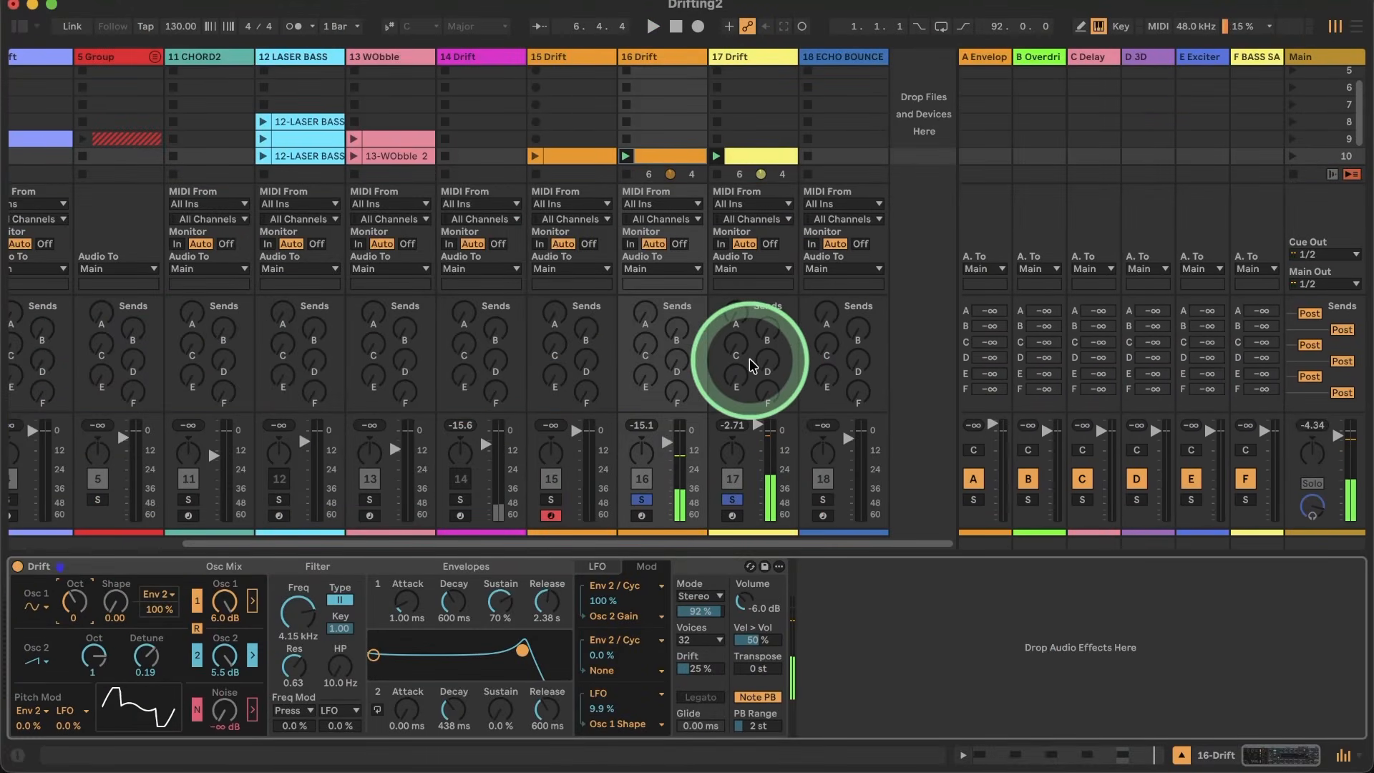
Step: Open the MIDI clip on track 16 and delete all of its C#1 notes
double_click(664, 167)
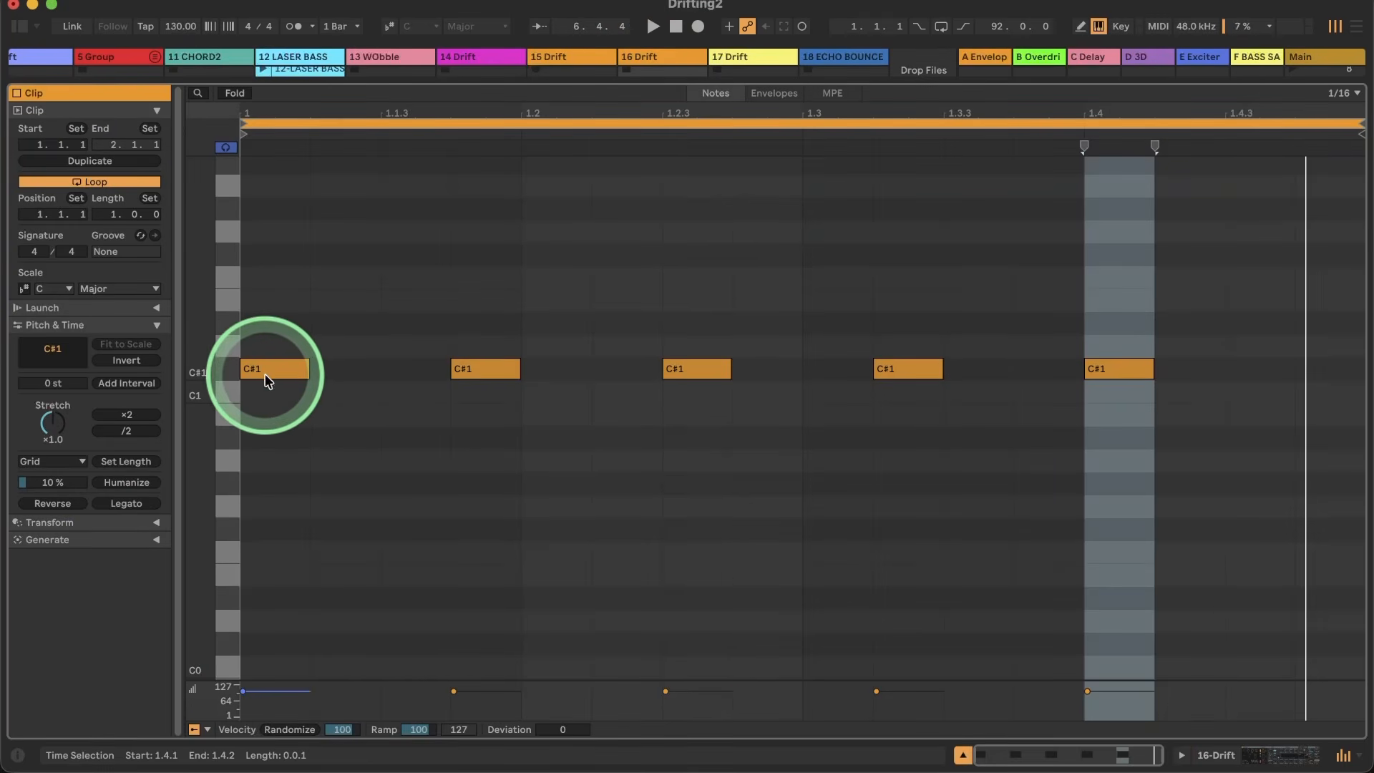
drag(1193, 282, 196, 464)
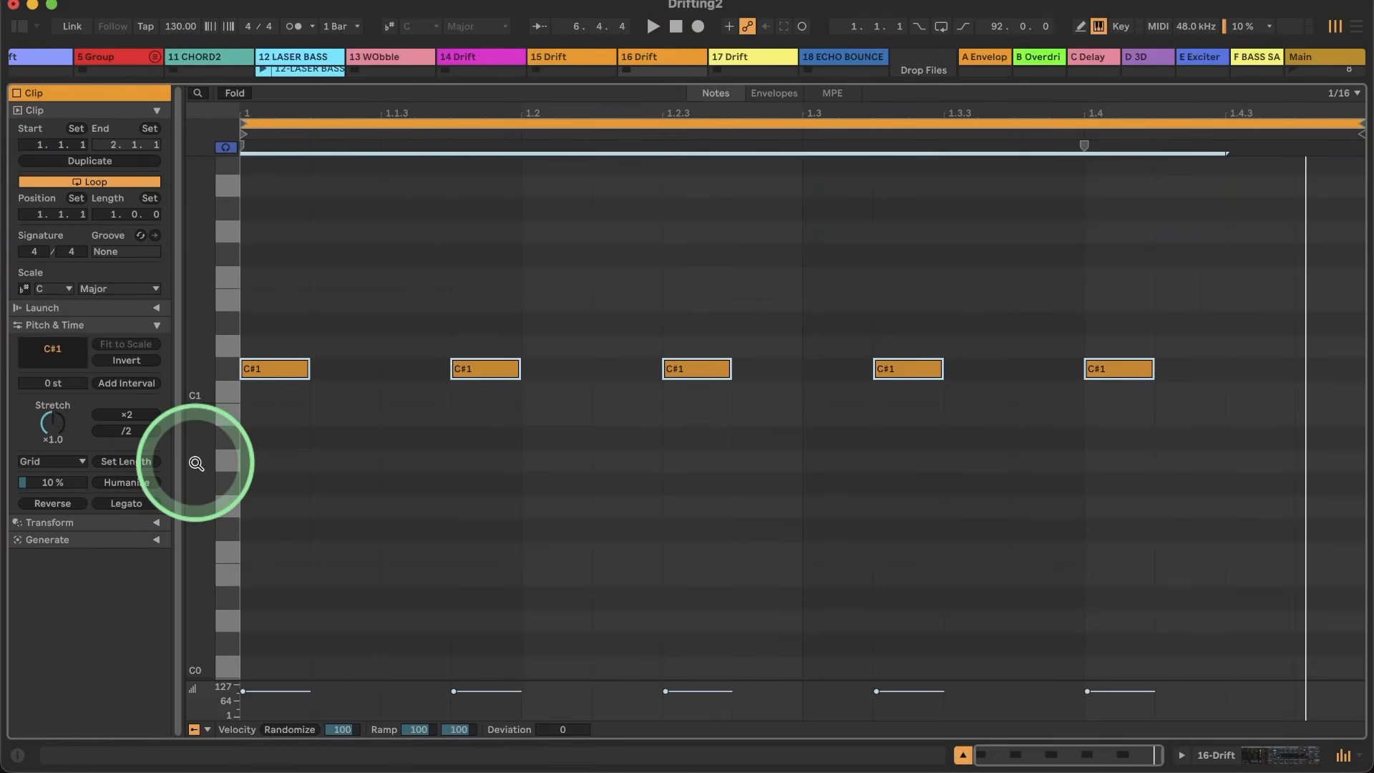
key(Delete)
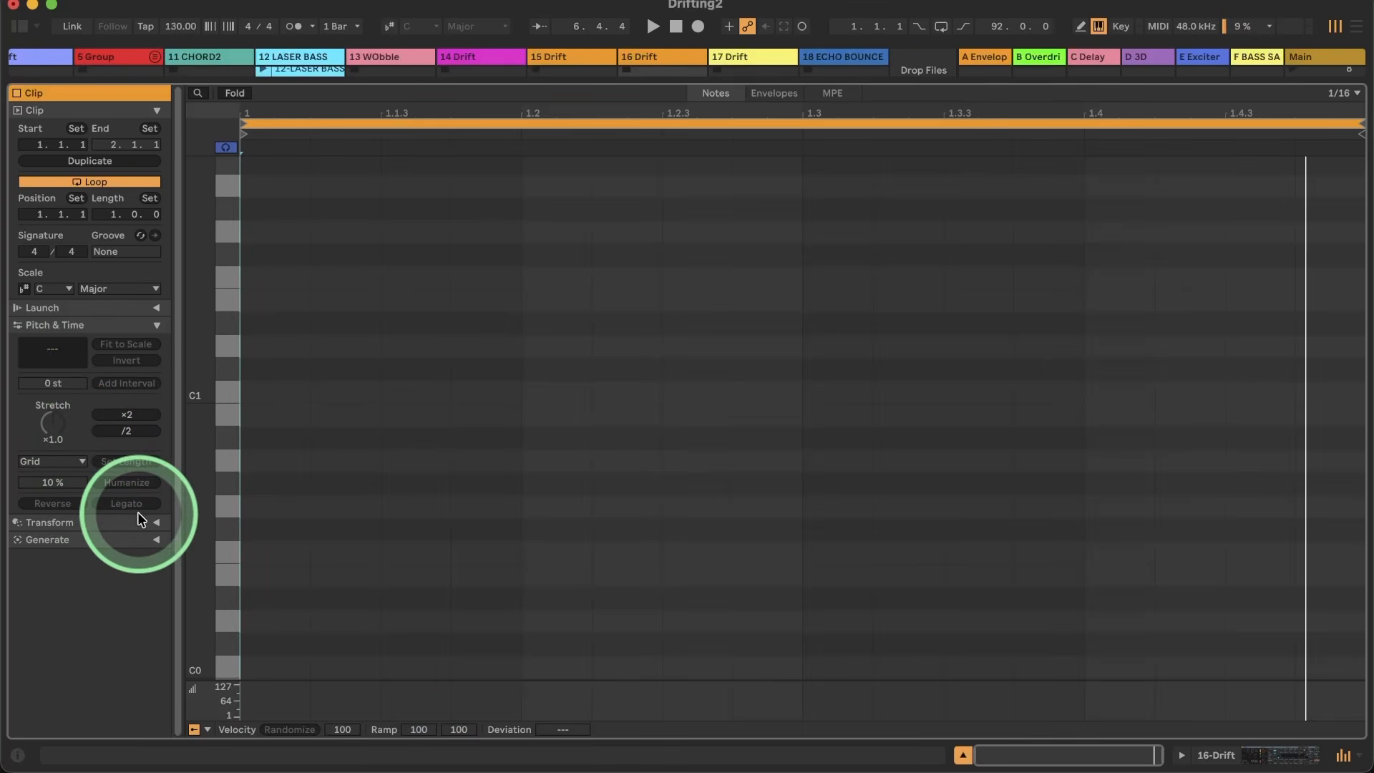
Step: Open the clip's MIDI generators and choose the Seed generator
click(155, 523)
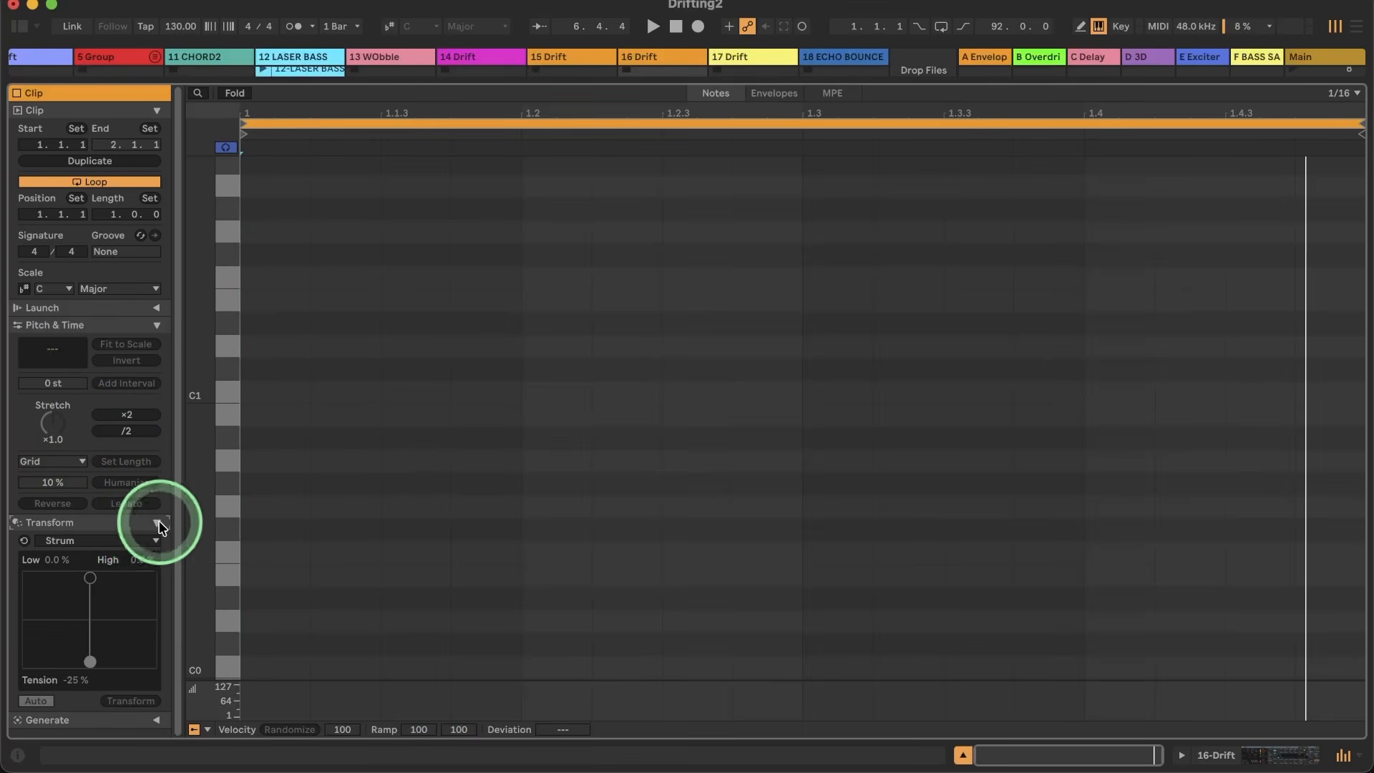
click(159, 527)
click(154, 538)
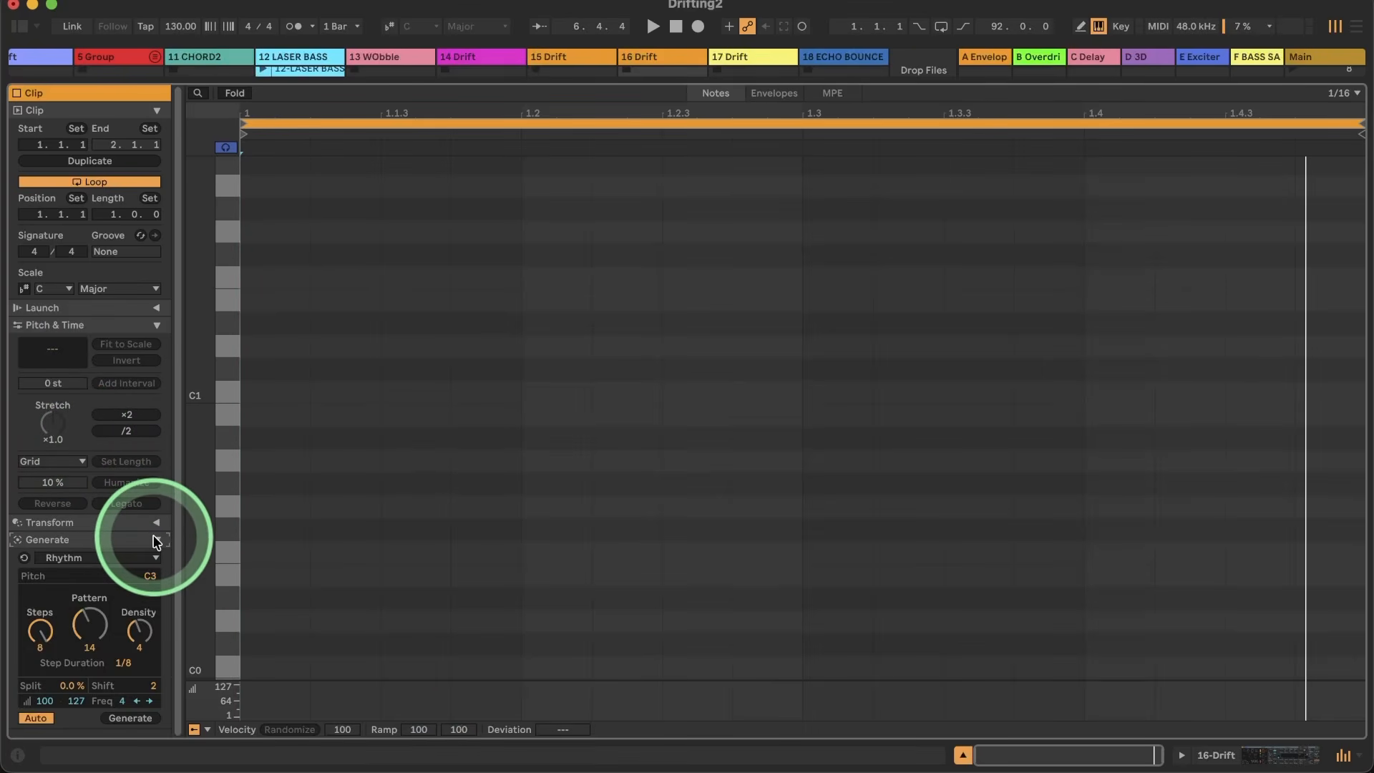
click(86, 557)
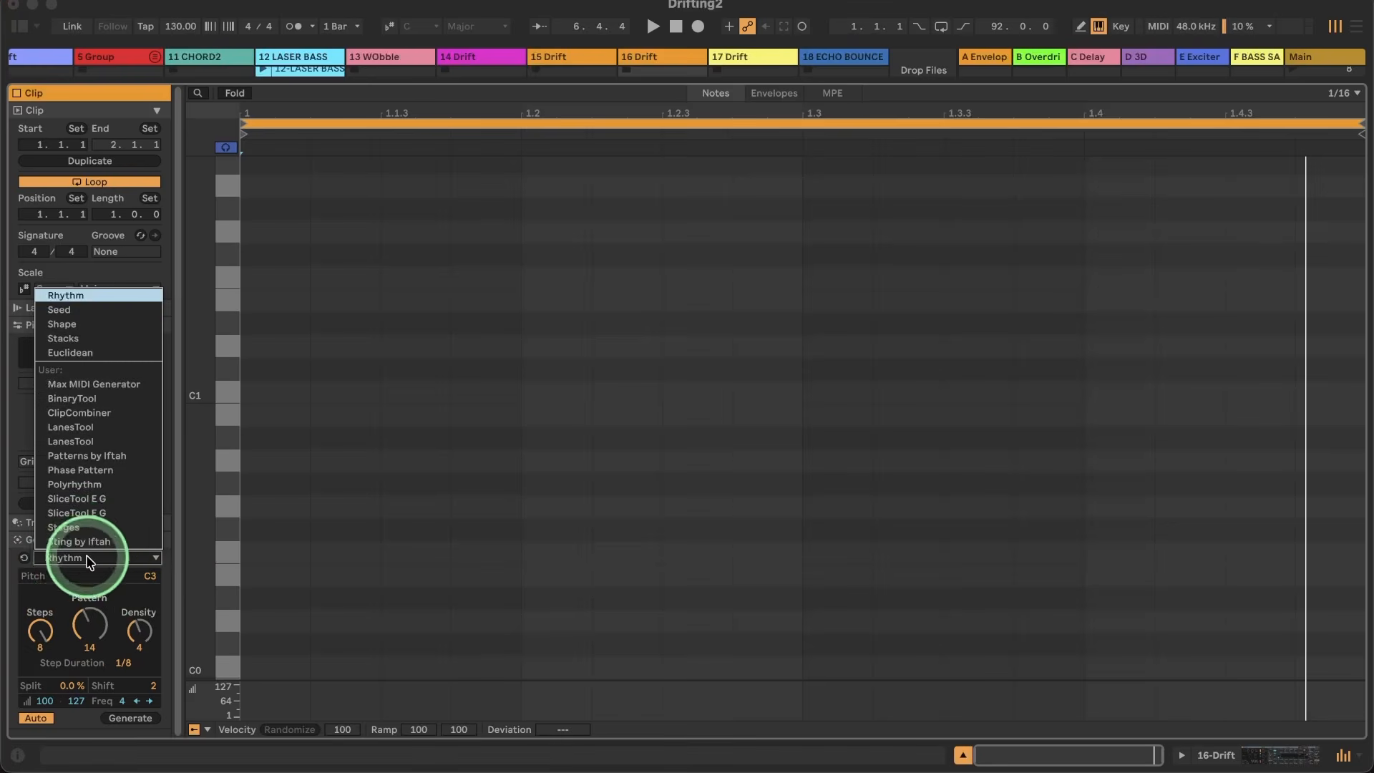
click(75, 309)
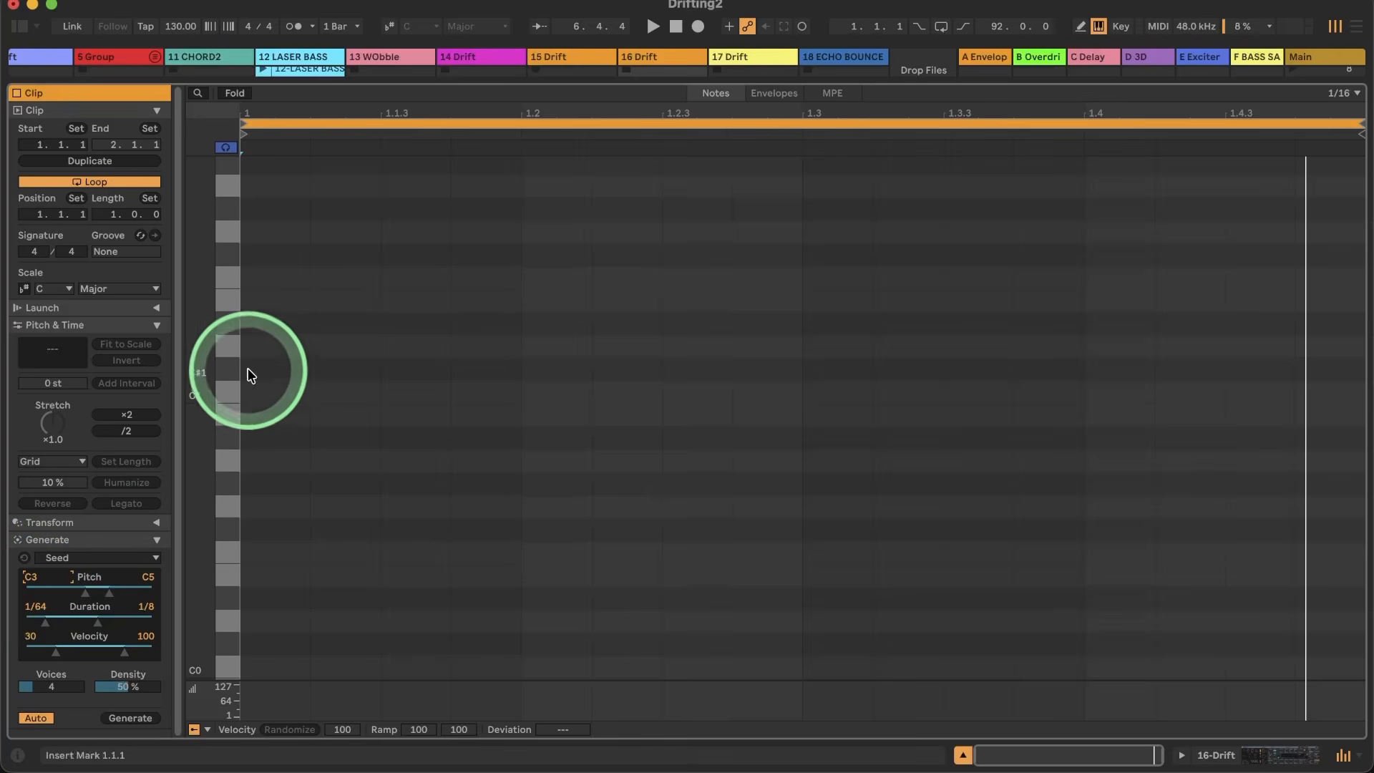
Step: Audition low notes on the piano roll and set Seed's pitch range from F#0 to A#1
click(236, 395)
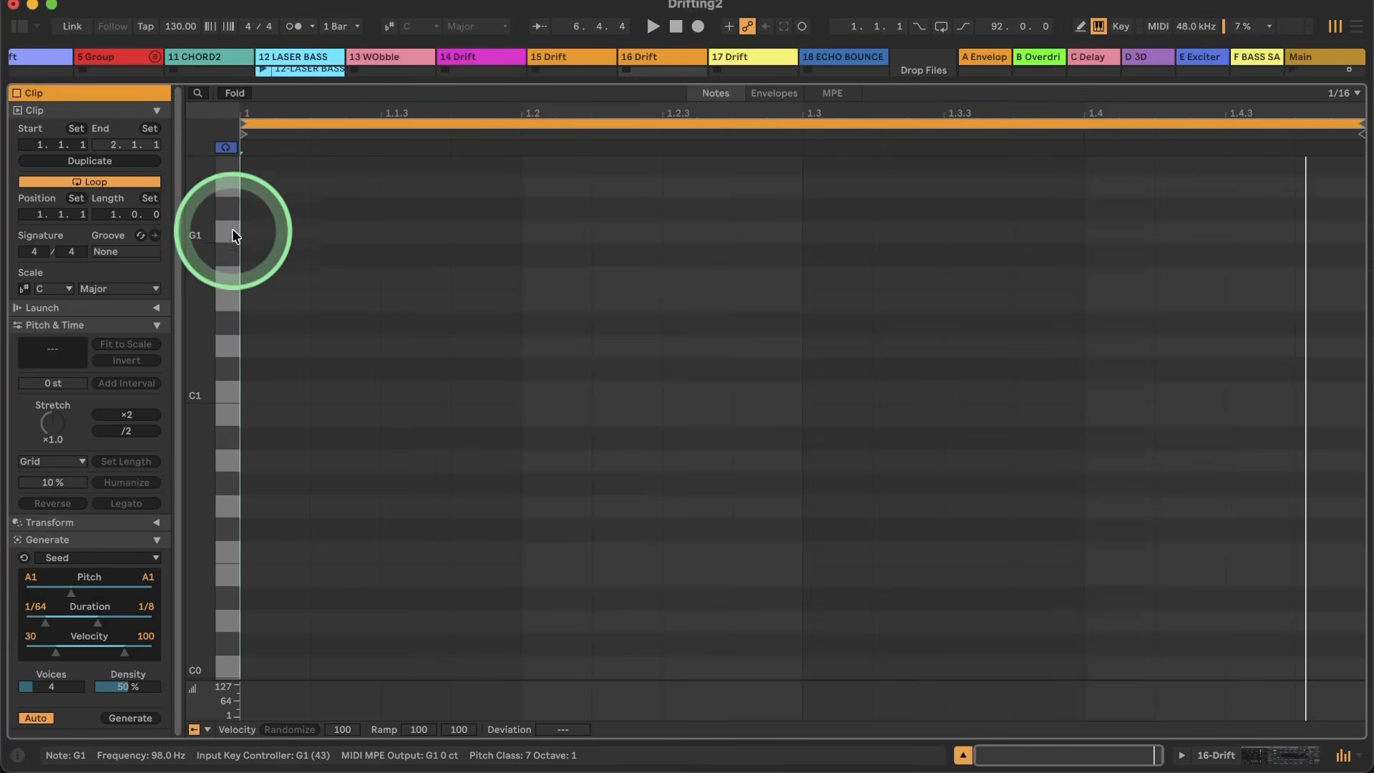
click(229, 490)
click(231, 565)
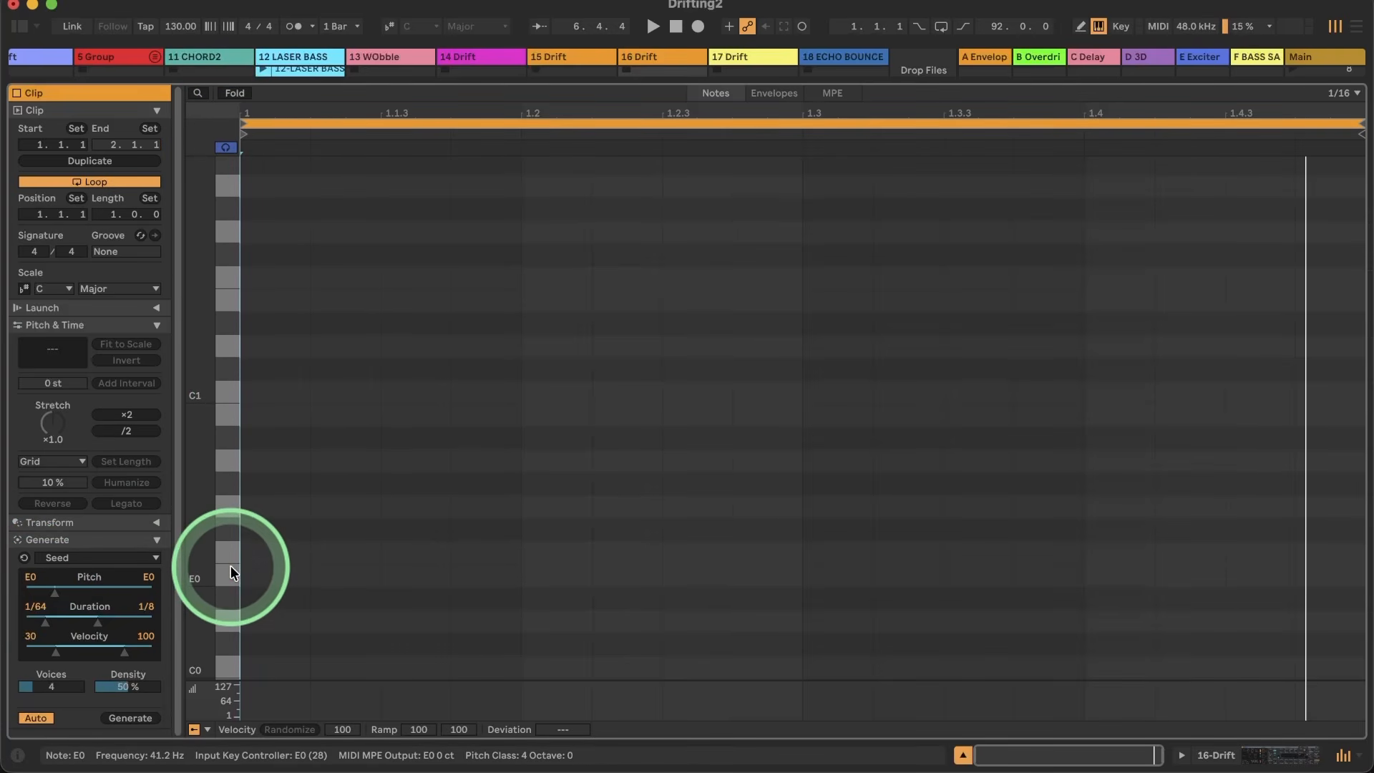
click(230, 573)
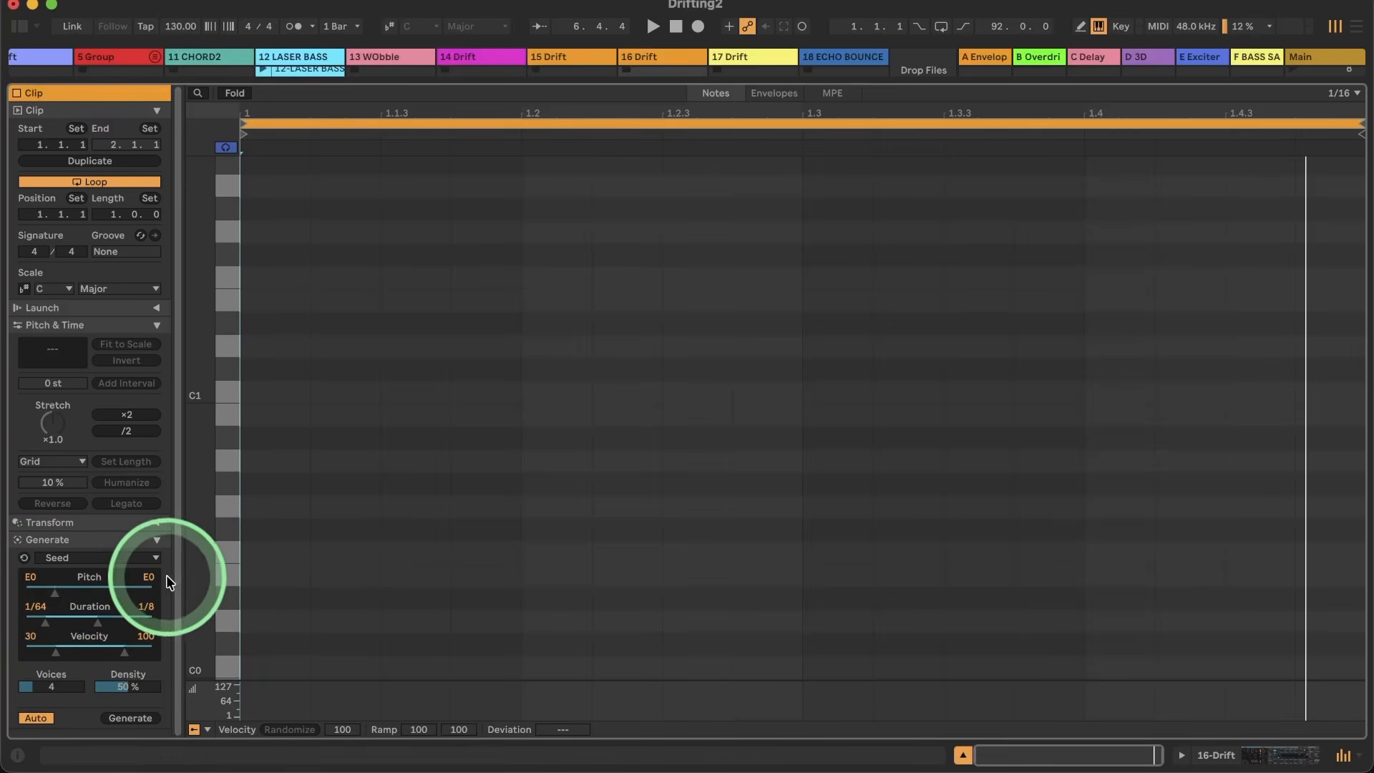
click(230, 370)
click(224, 510)
click(225, 555)
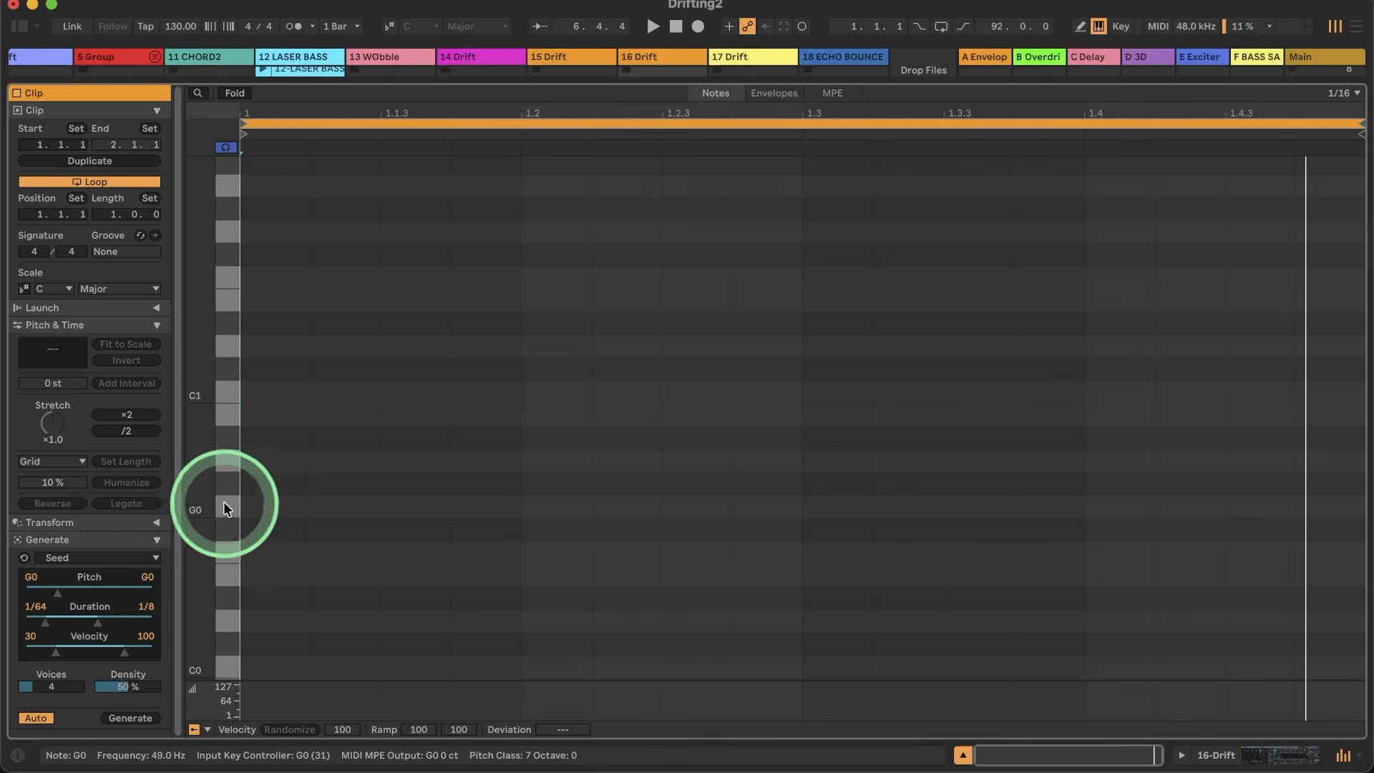
click(224, 532)
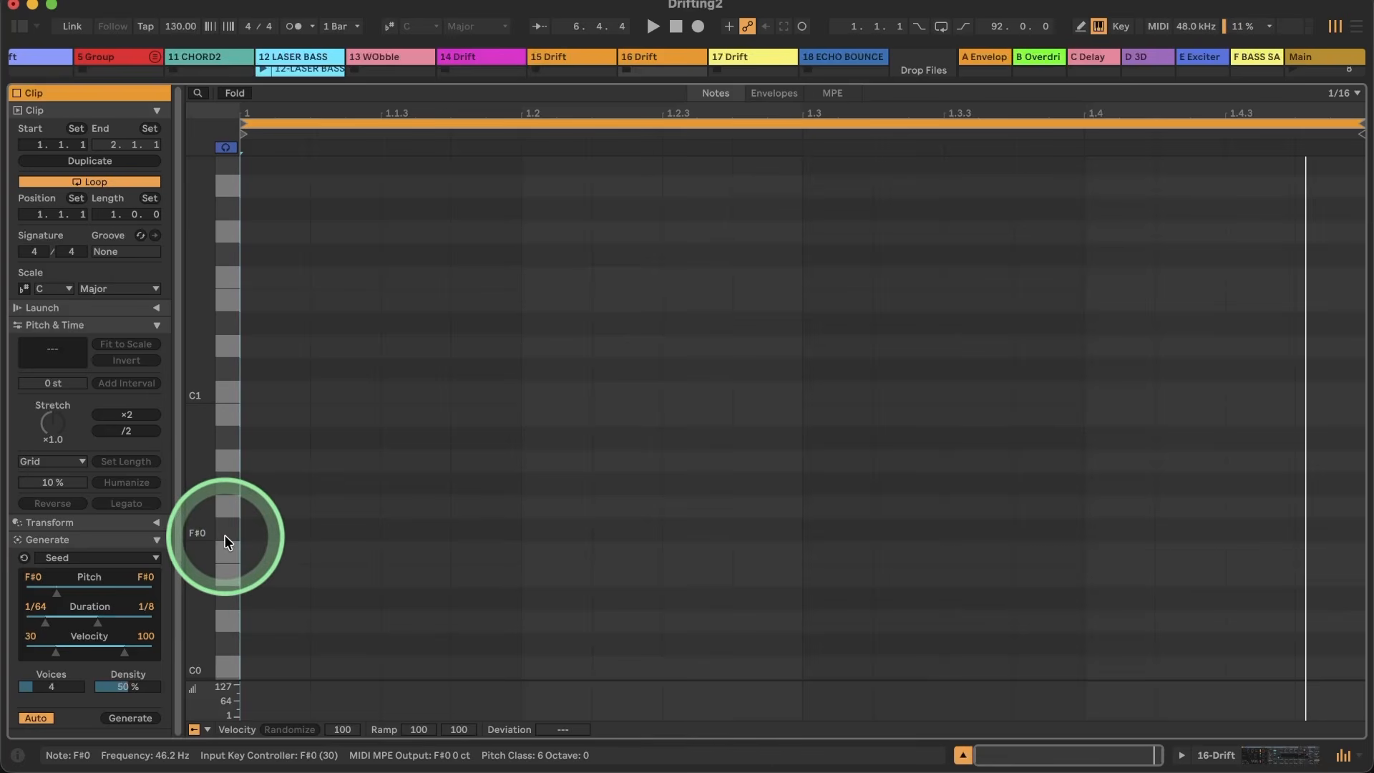
click(149, 578)
drag(149, 578, 148, 575)
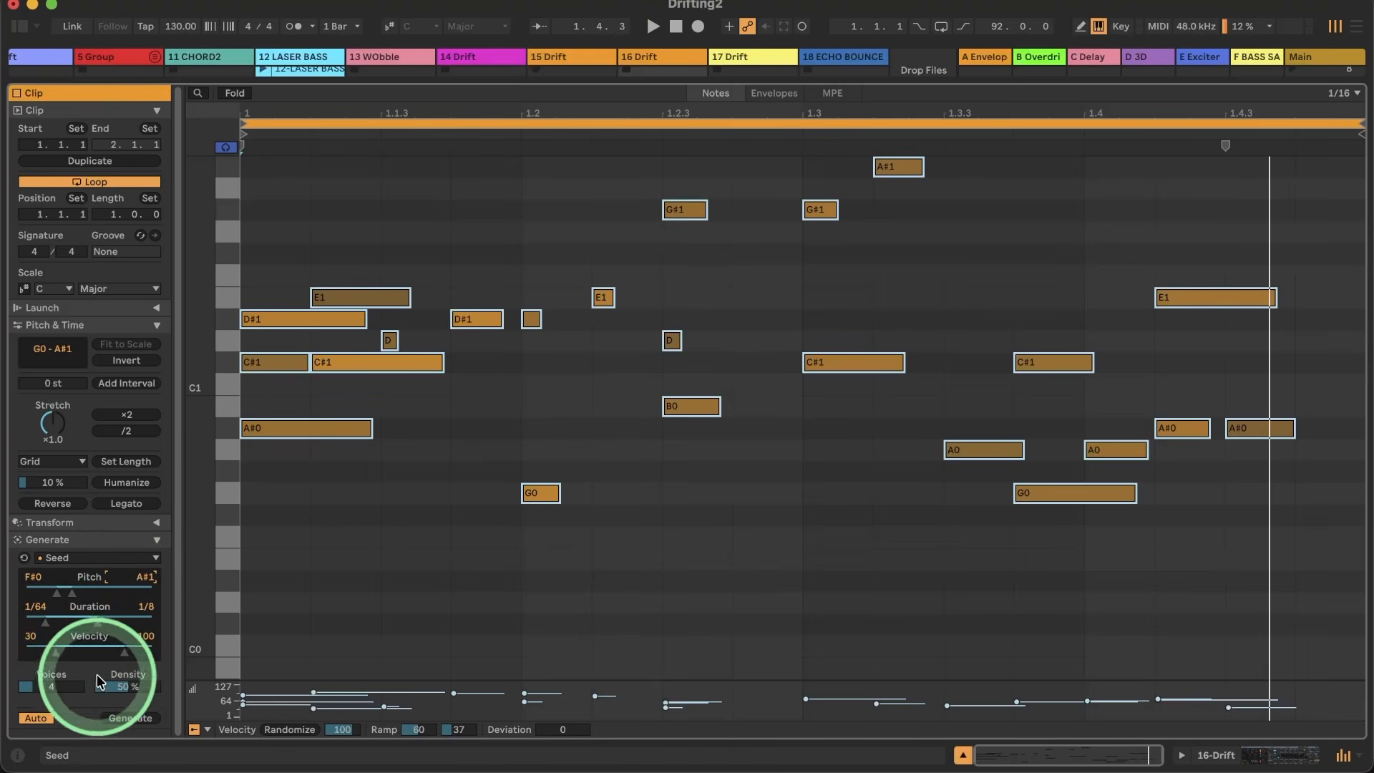
Step: Set Seed to 1 voice and 100 % density and regenerate the pattern twice during playback
drag(53, 690, 127, 690)
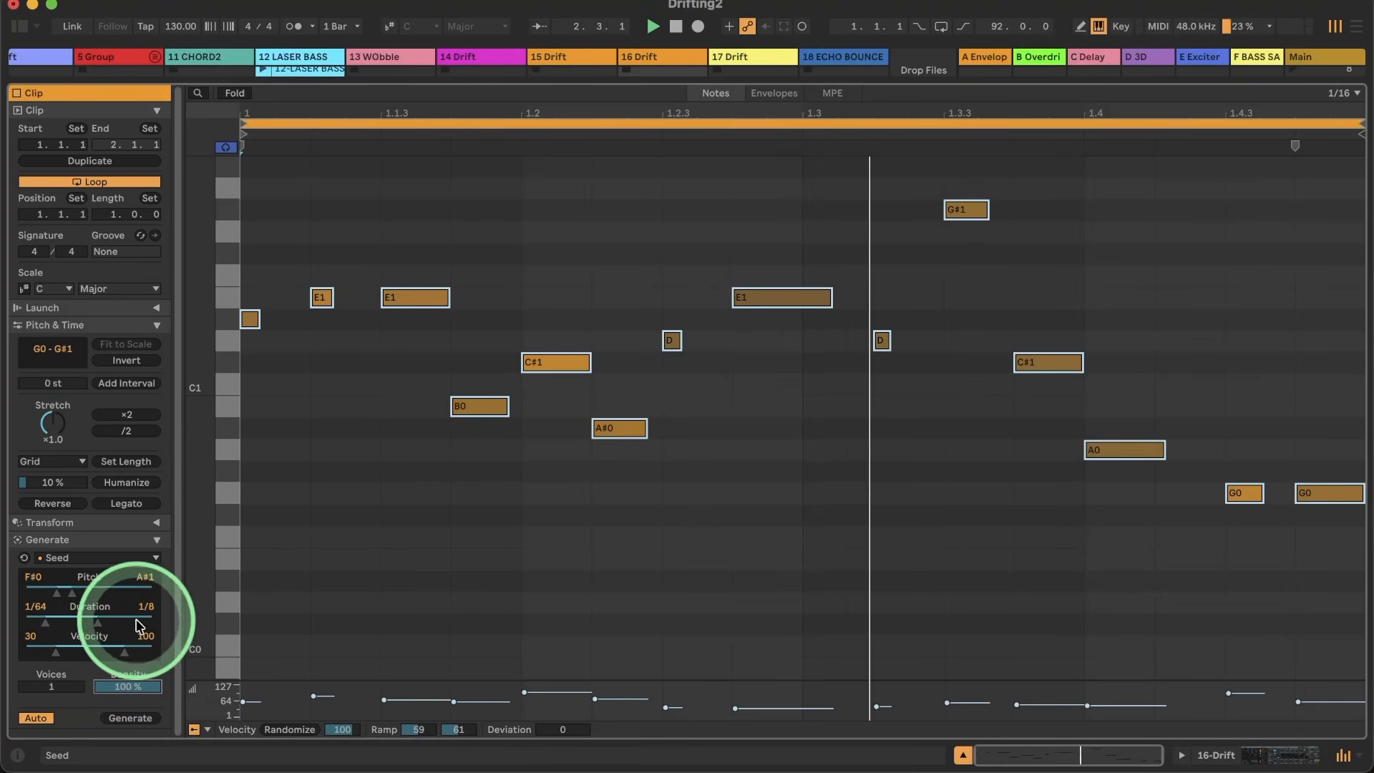
click(126, 725)
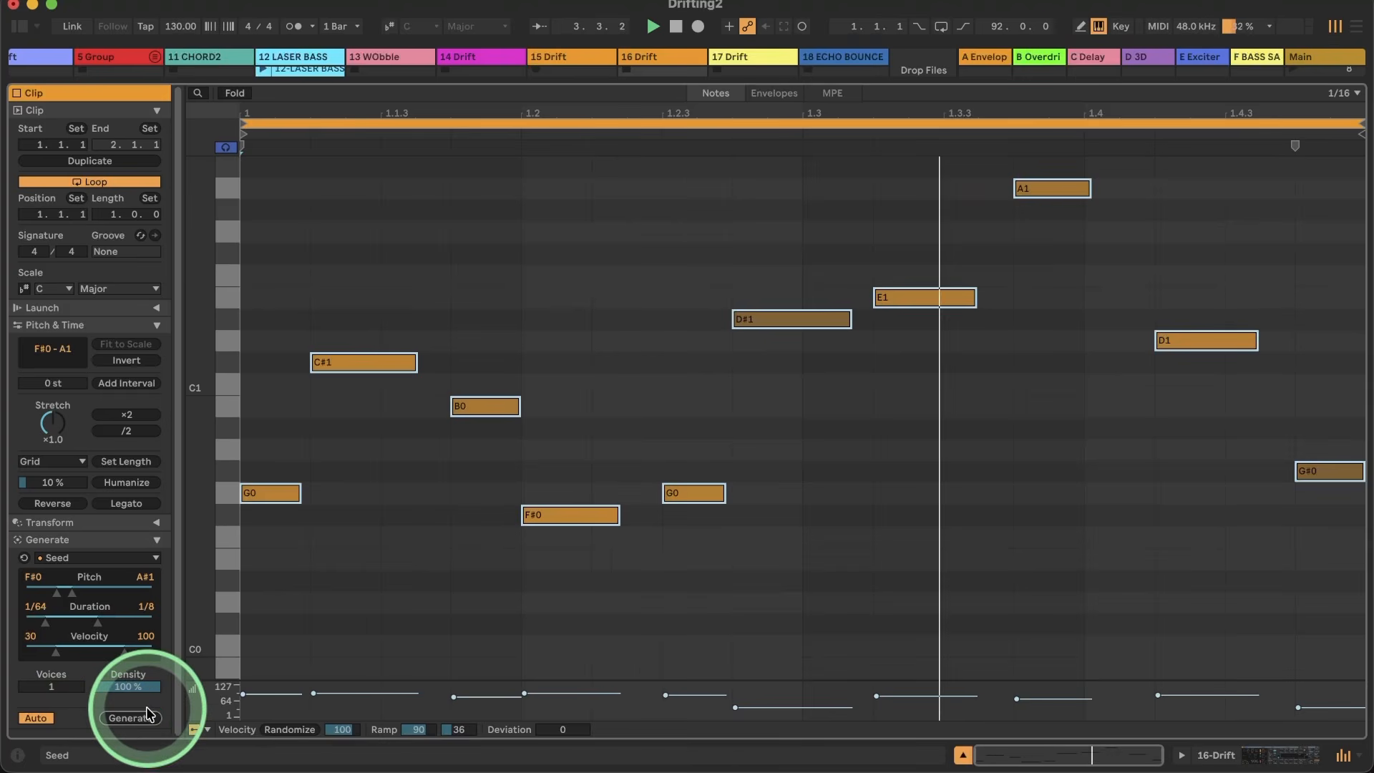
click(126, 721)
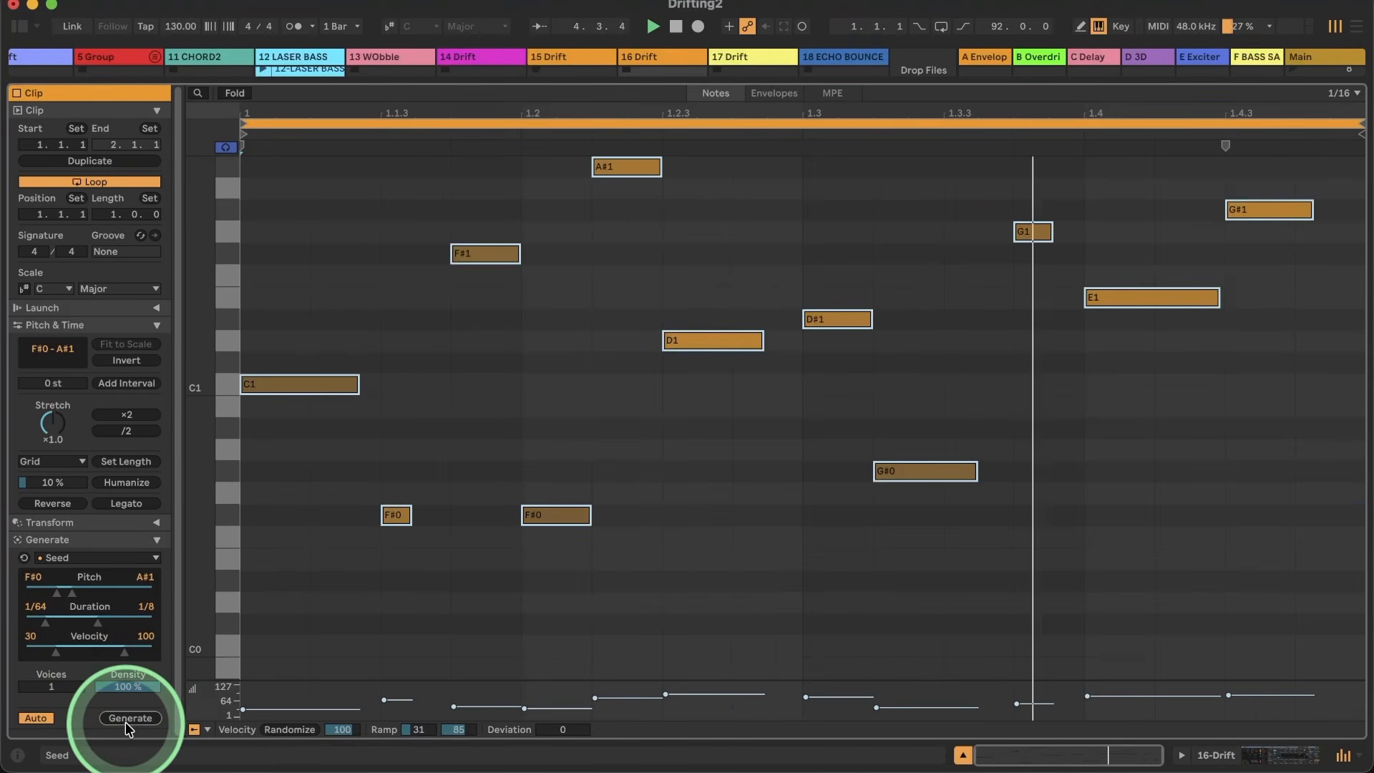
Step: Raise Seed's minimum velocity to 95 and lower its maximum pitch to B0
drag(56, 653, 121, 651)
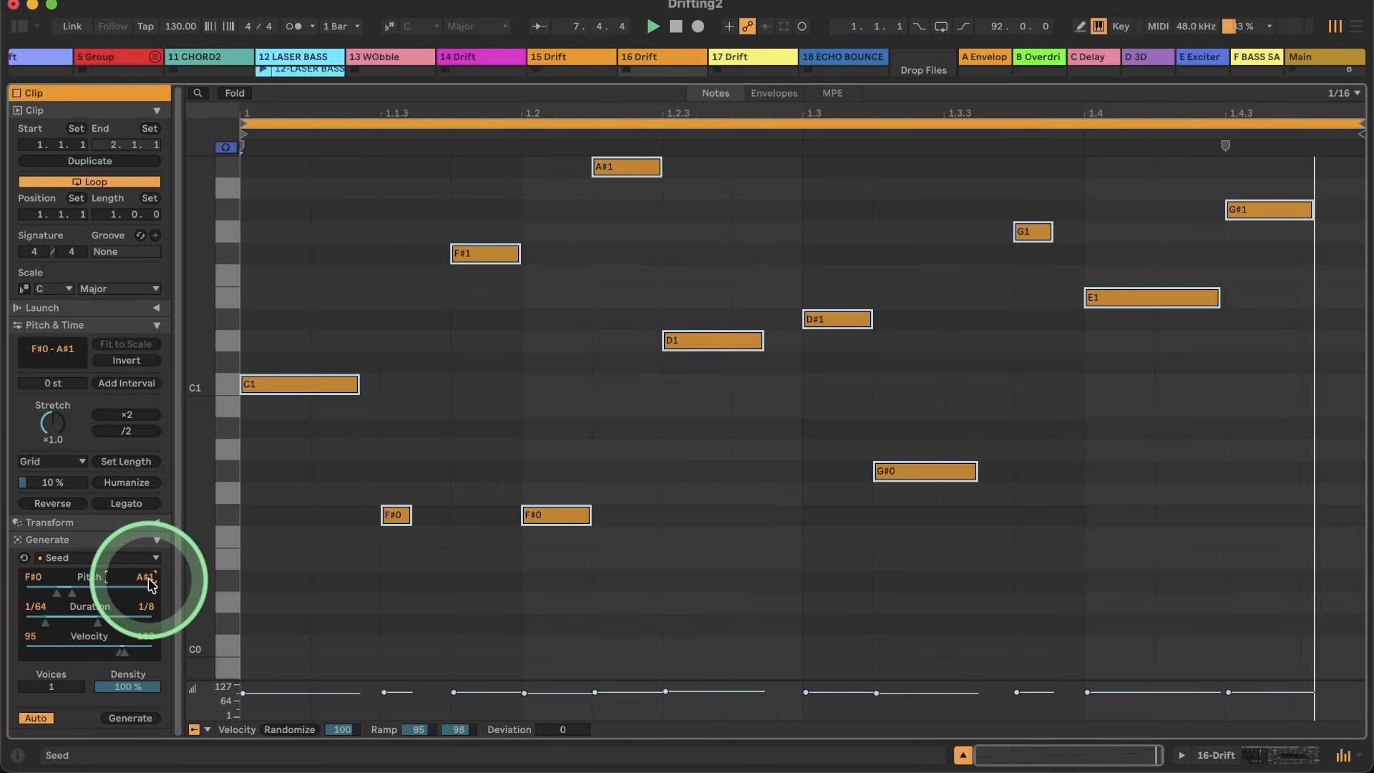
drag(150, 583, 148, 583)
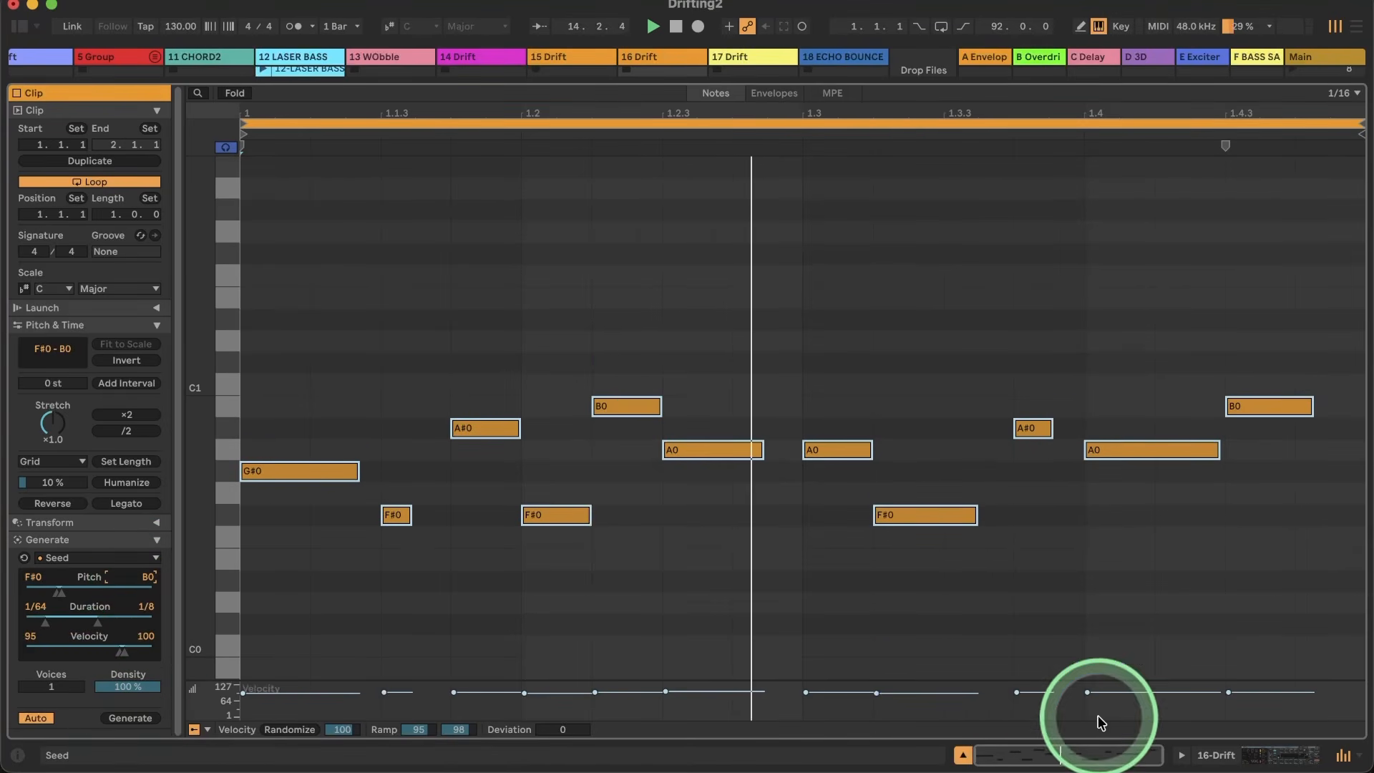
Step: Insert a new MIDI track after track 16 and create an empty clip on it in scene 10
click(1218, 752)
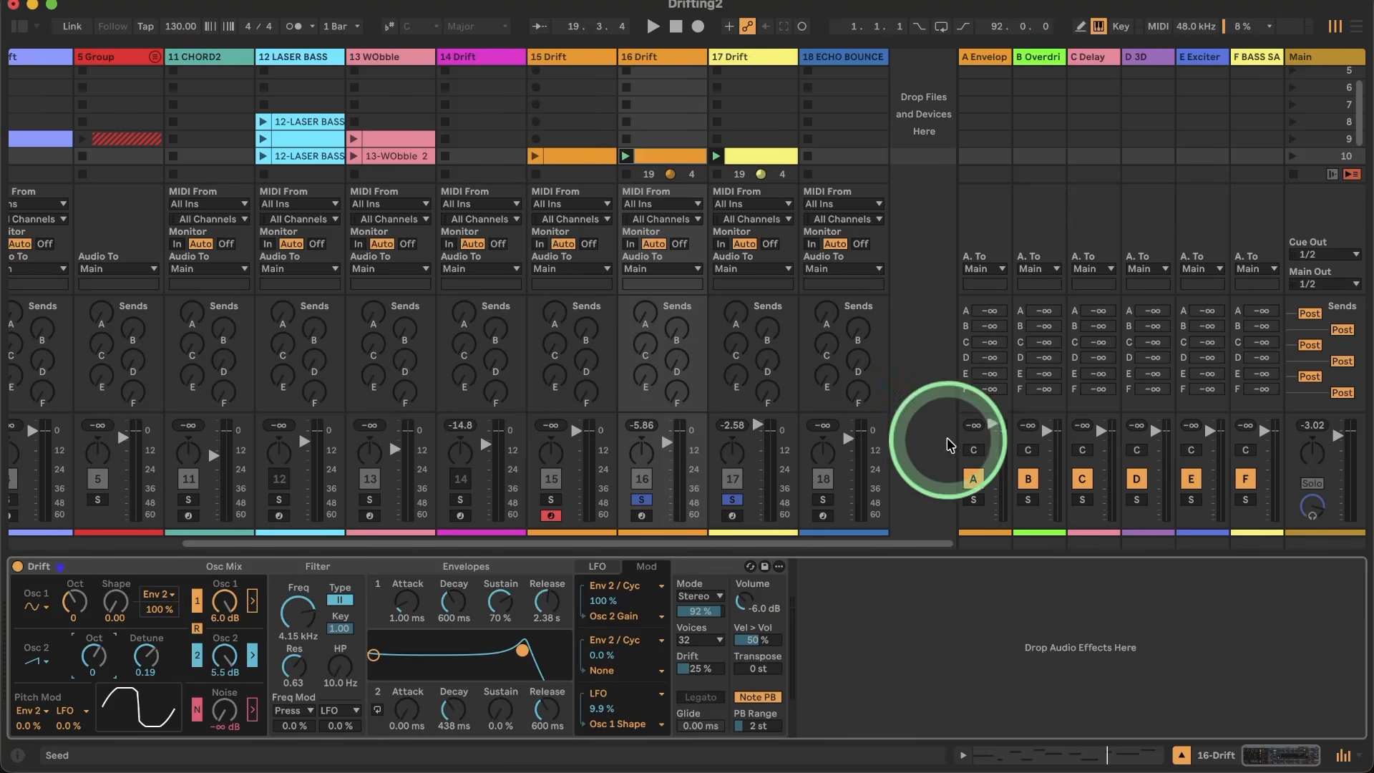
click(662, 58)
right_click(662, 58)
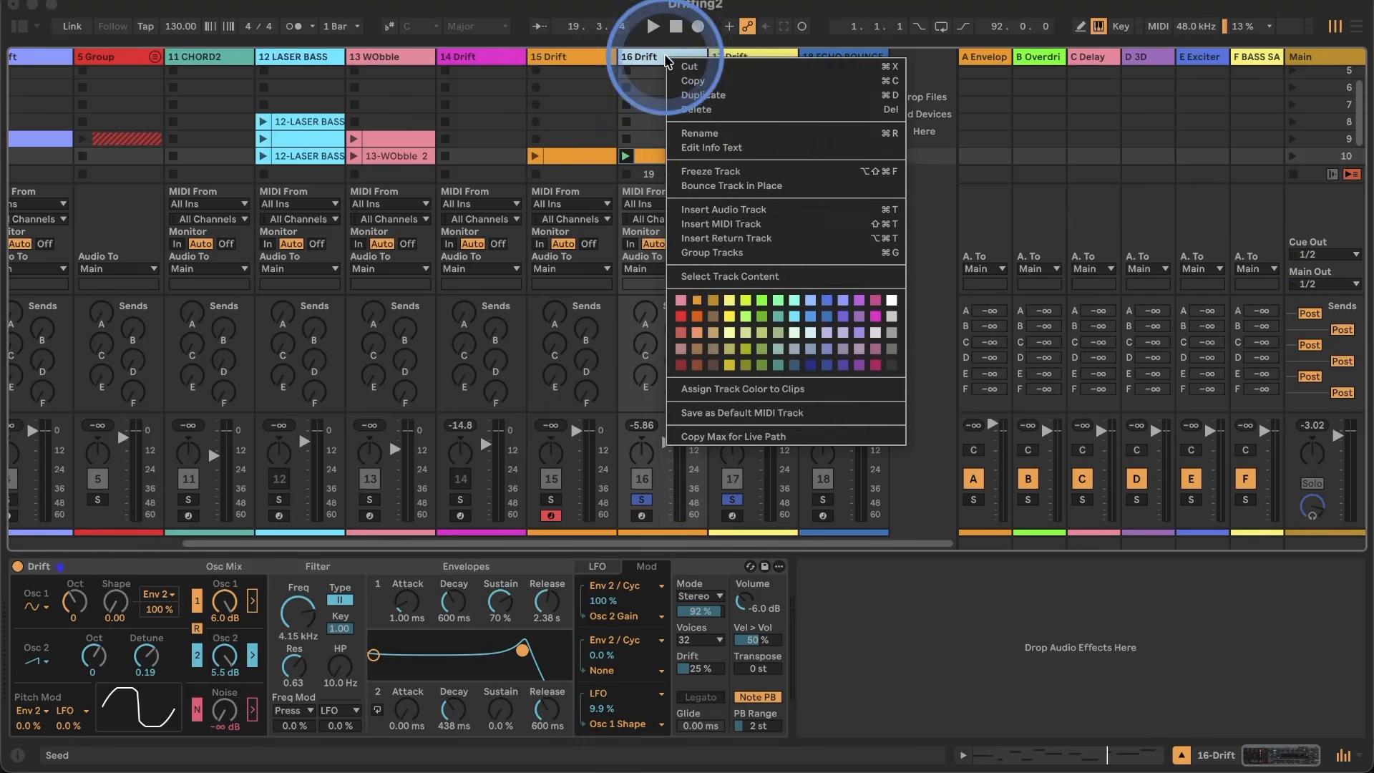
click(745, 235)
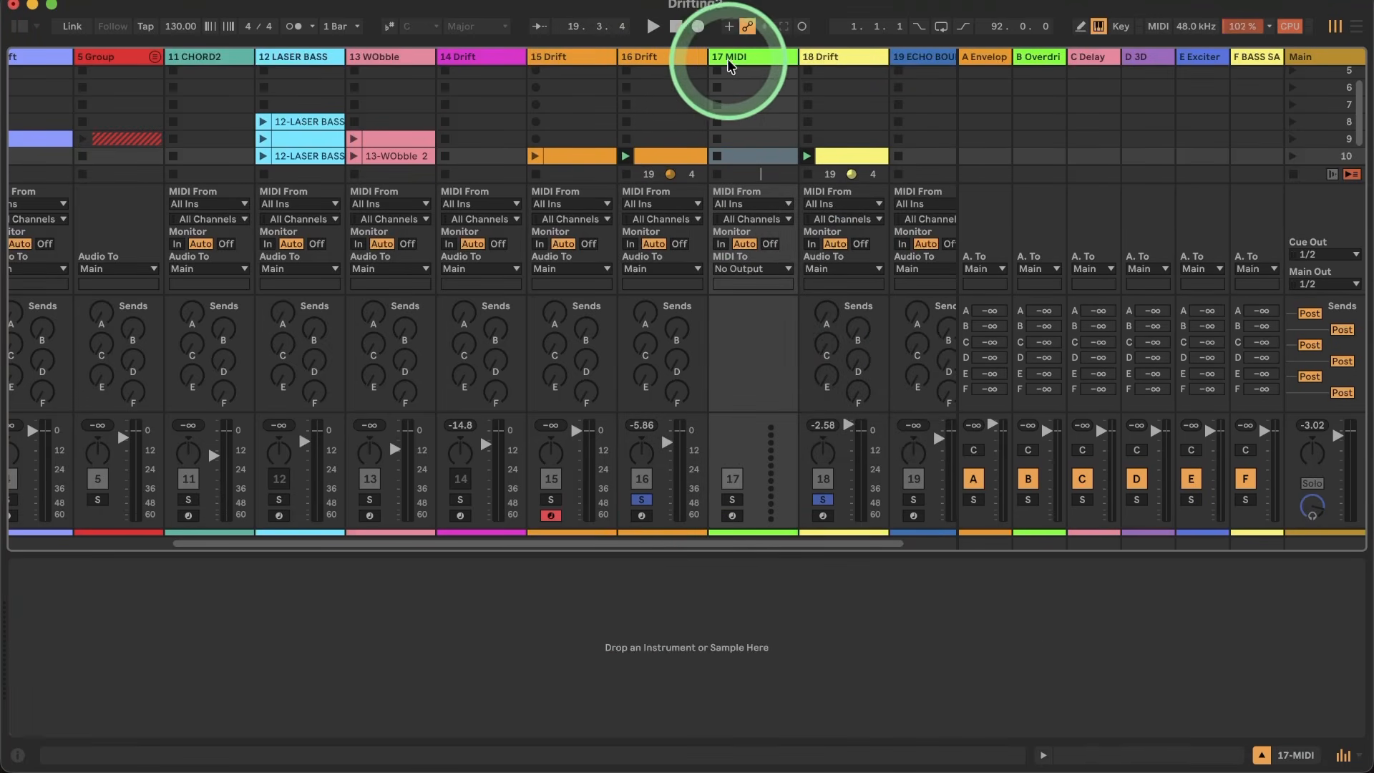
double_click(749, 162)
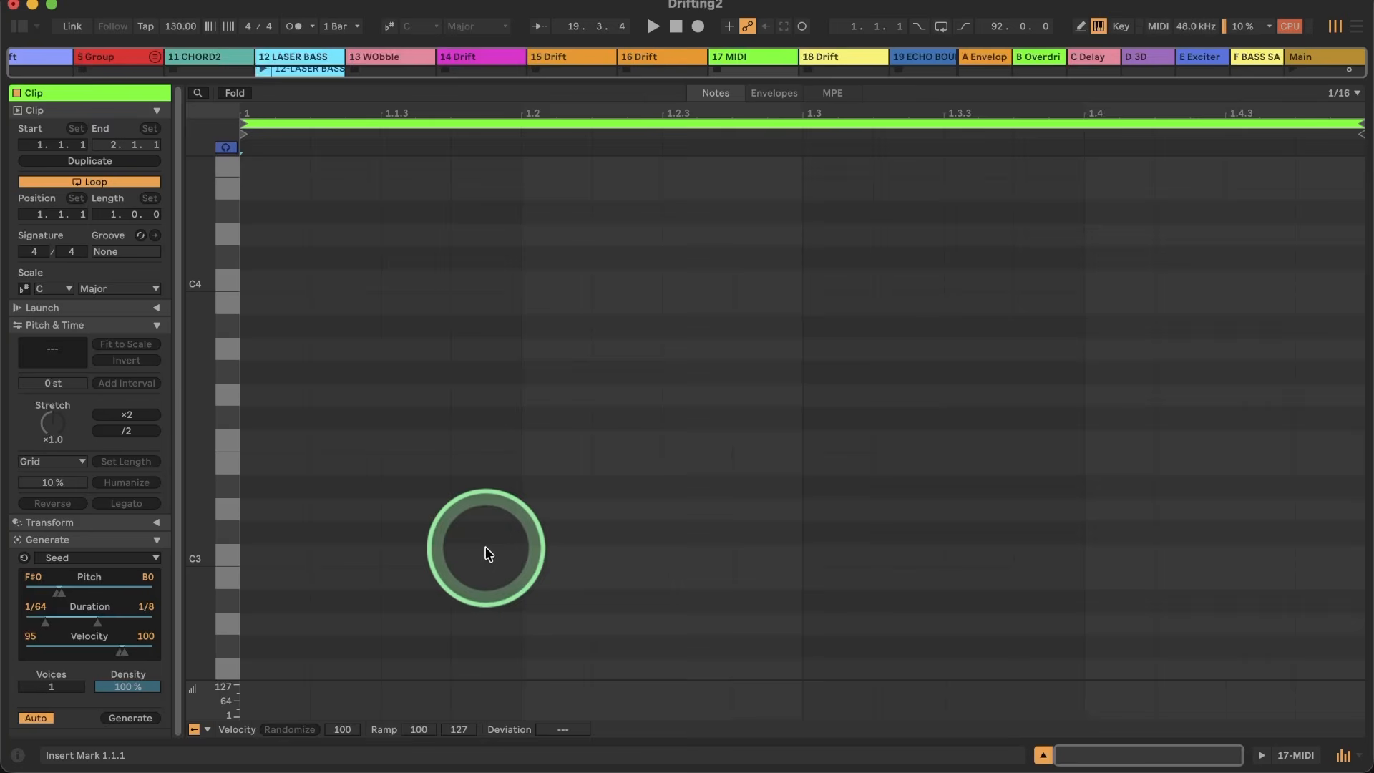
Step: Add off-beat C3 sixteenth notes at 1.1.3, 1.2.3, 1.3.3 and 1.4.3 and return to the track's device view
double_click(424, 558)
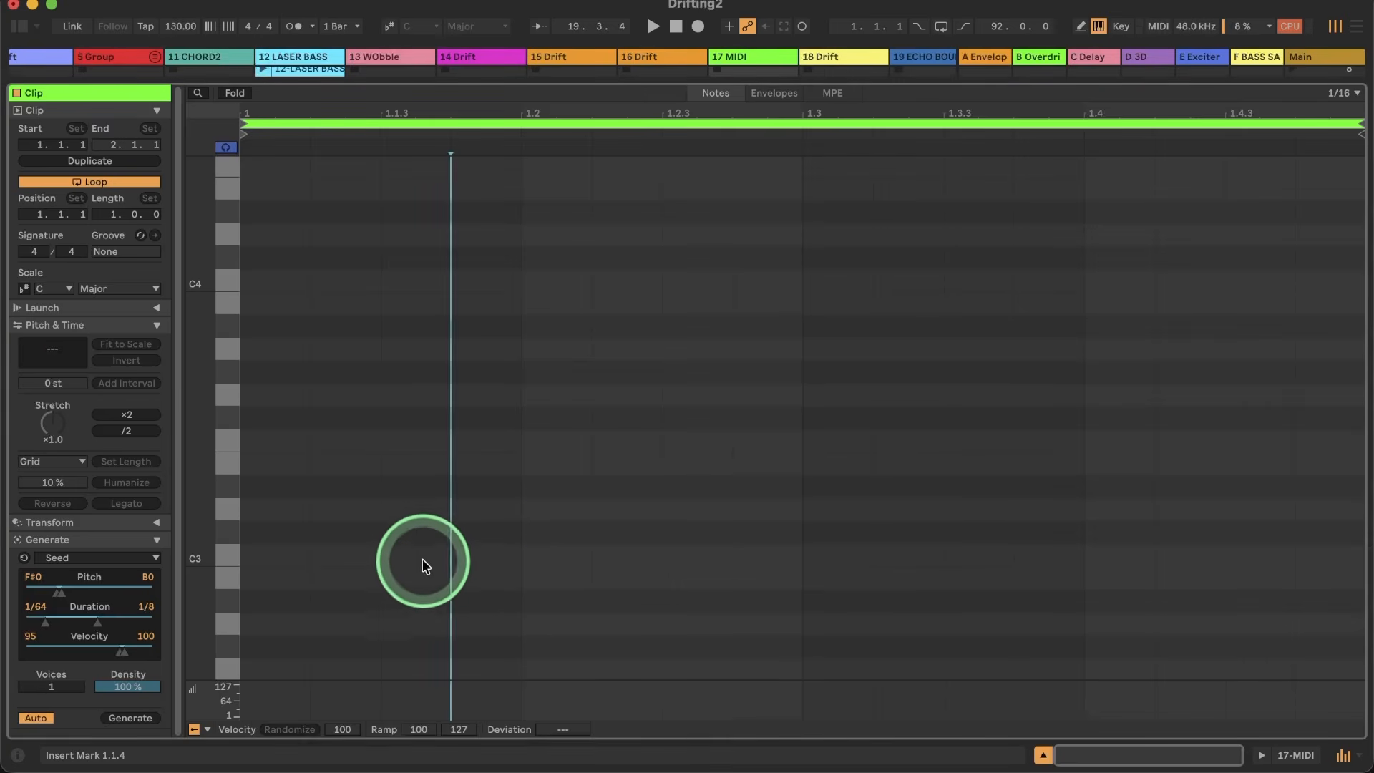
double_click(694, 558)
double_click(982, 557)
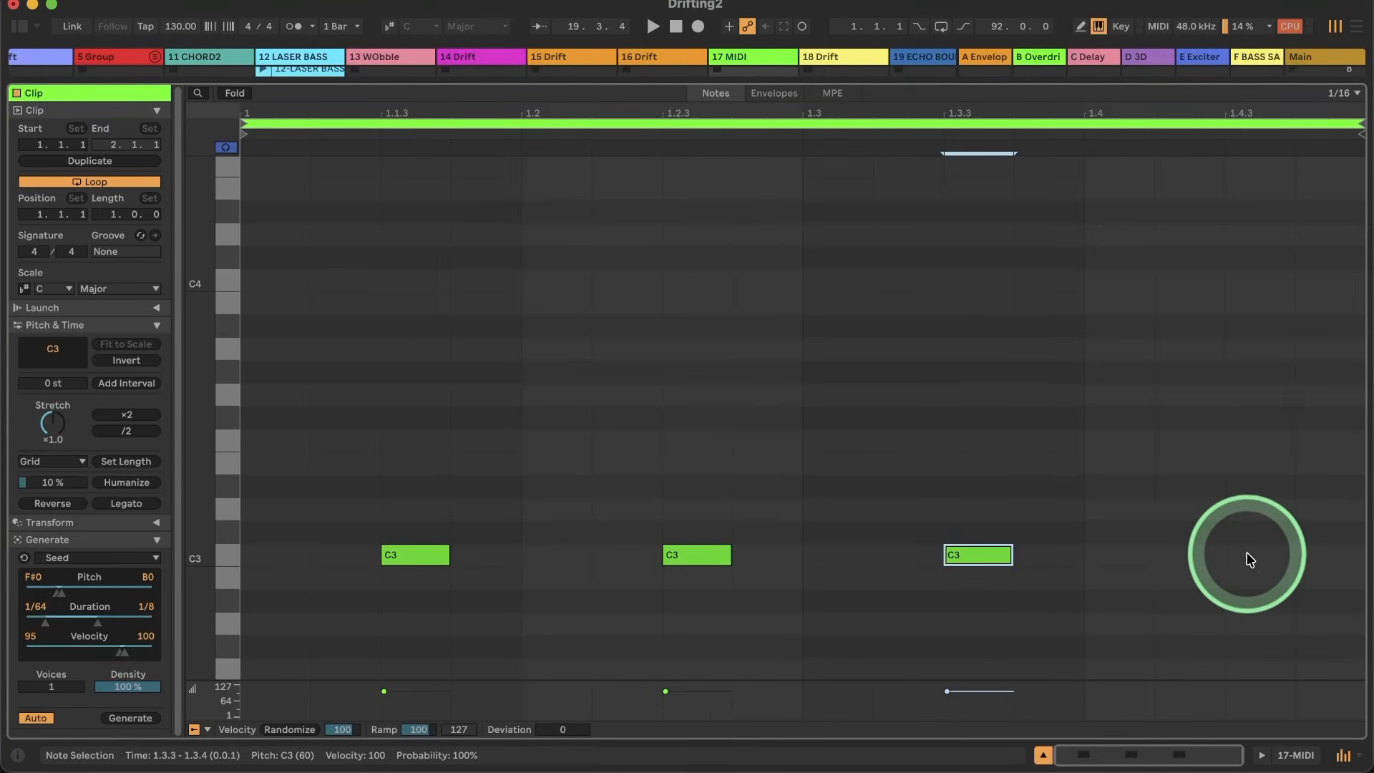
double_click(1249, 558)
click(1283, 754)
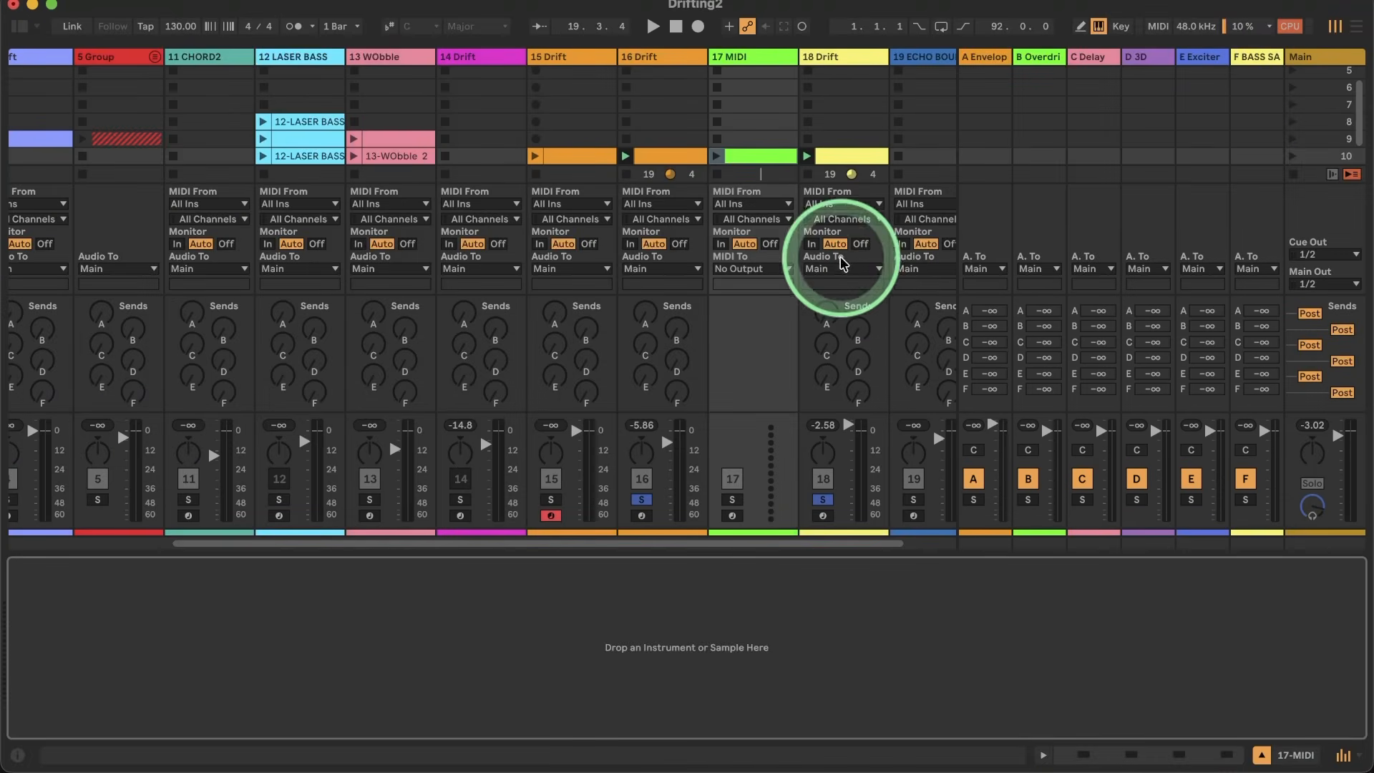
Step: Find the Drift instrument in the browser, load it on track 17 and hide the browser again
click(19, 28)
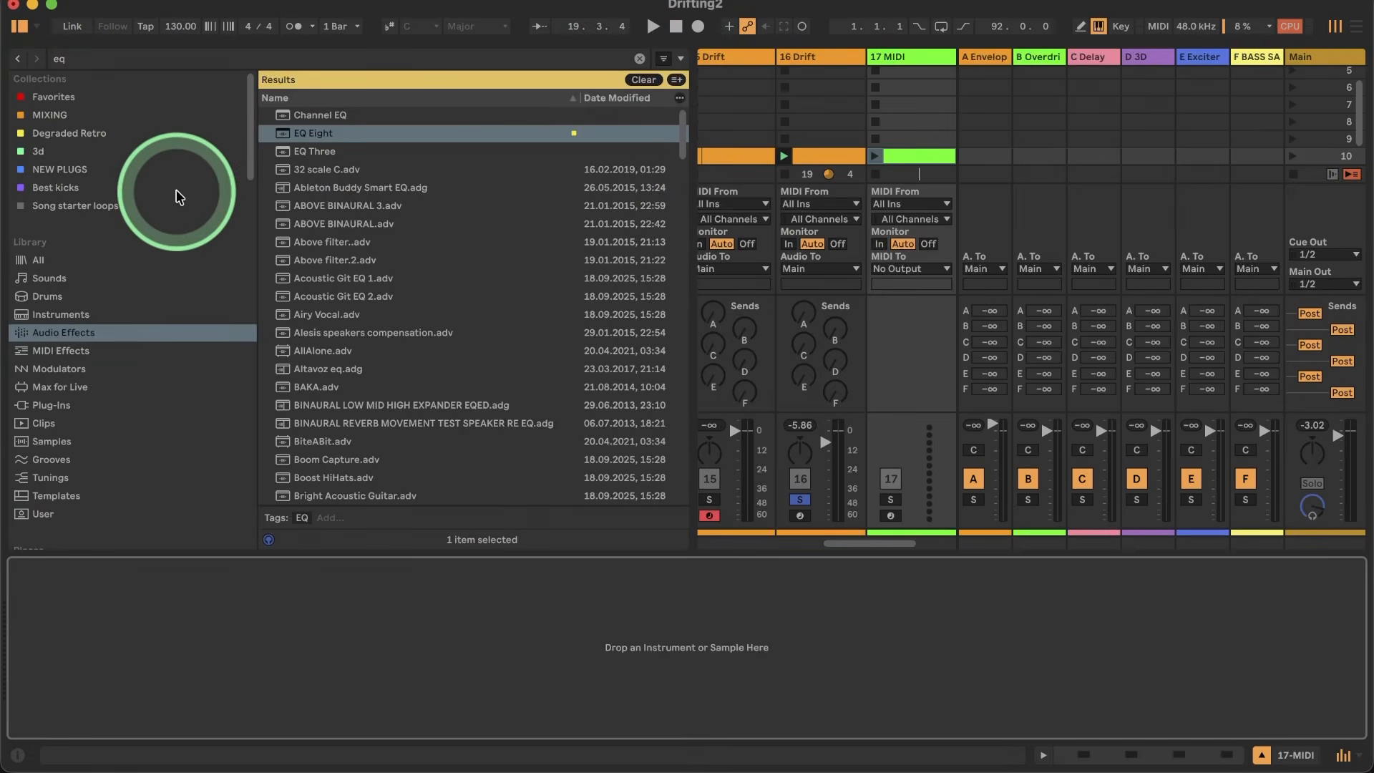
click(60, 319)
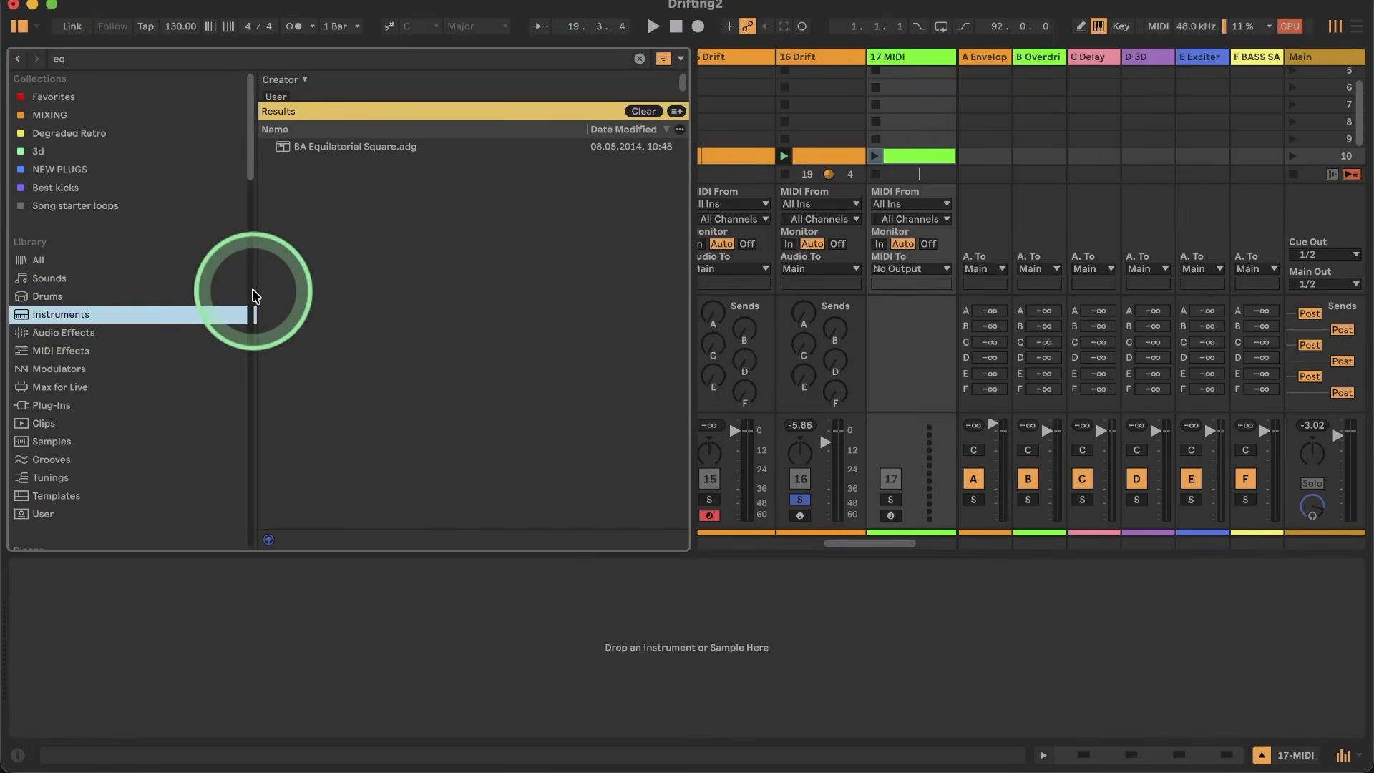
click(639, 58)
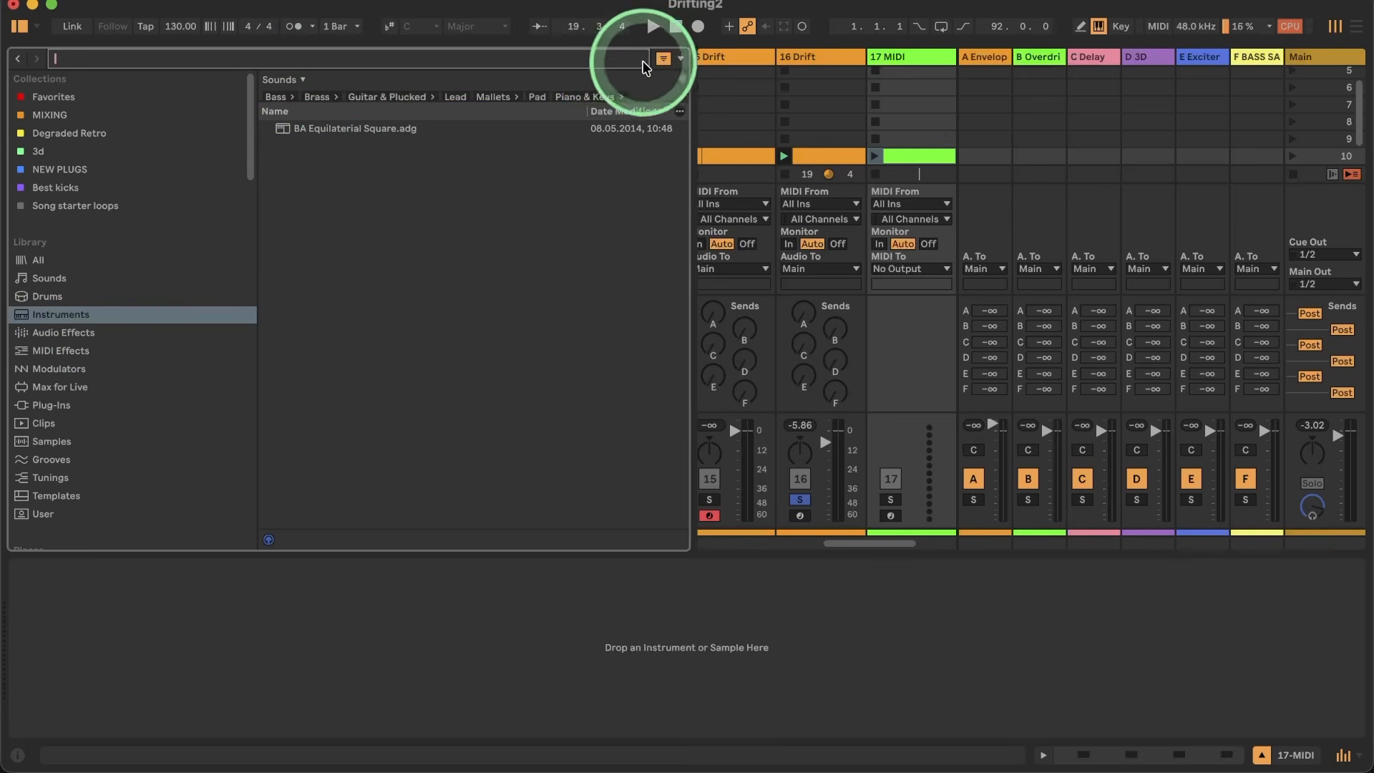
click(301, 166)
double_click(301, 166)
click(32, 58)
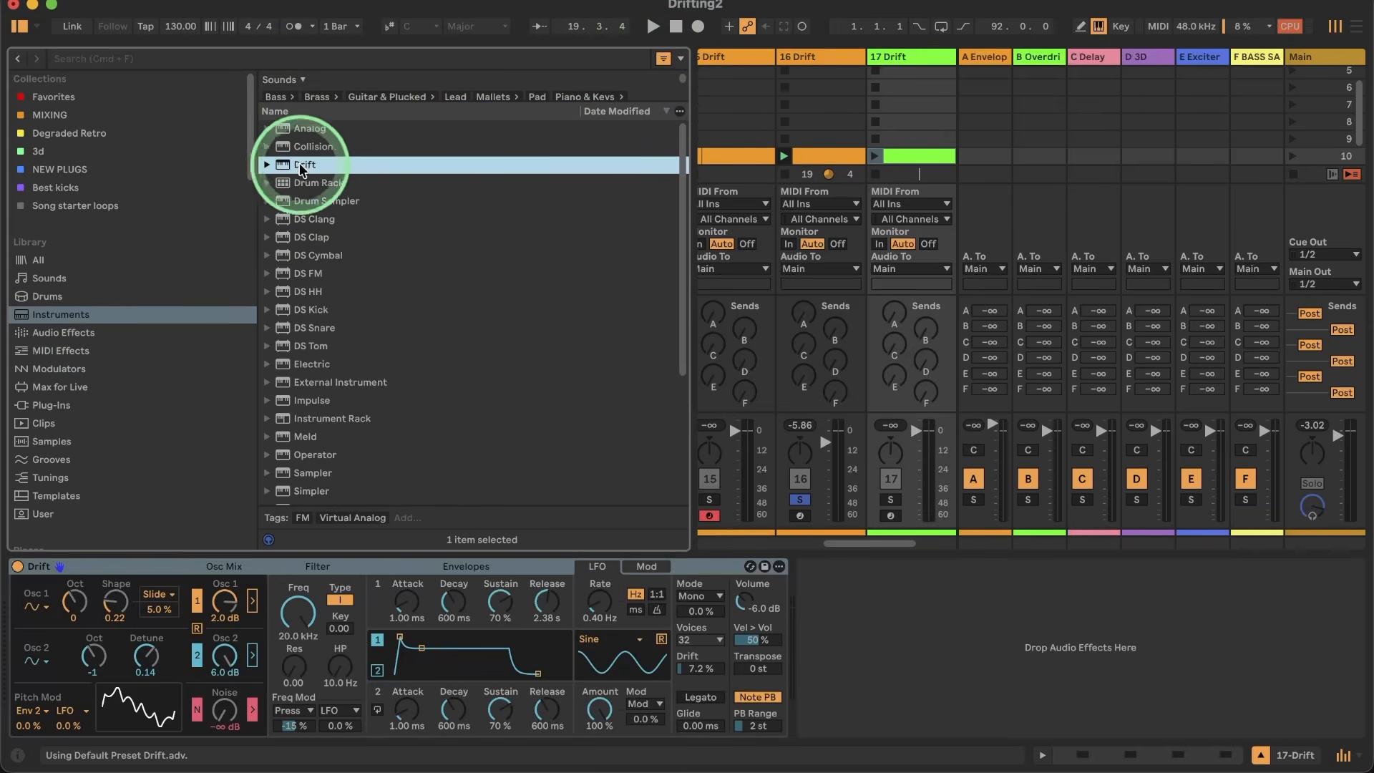
click(20, 26)
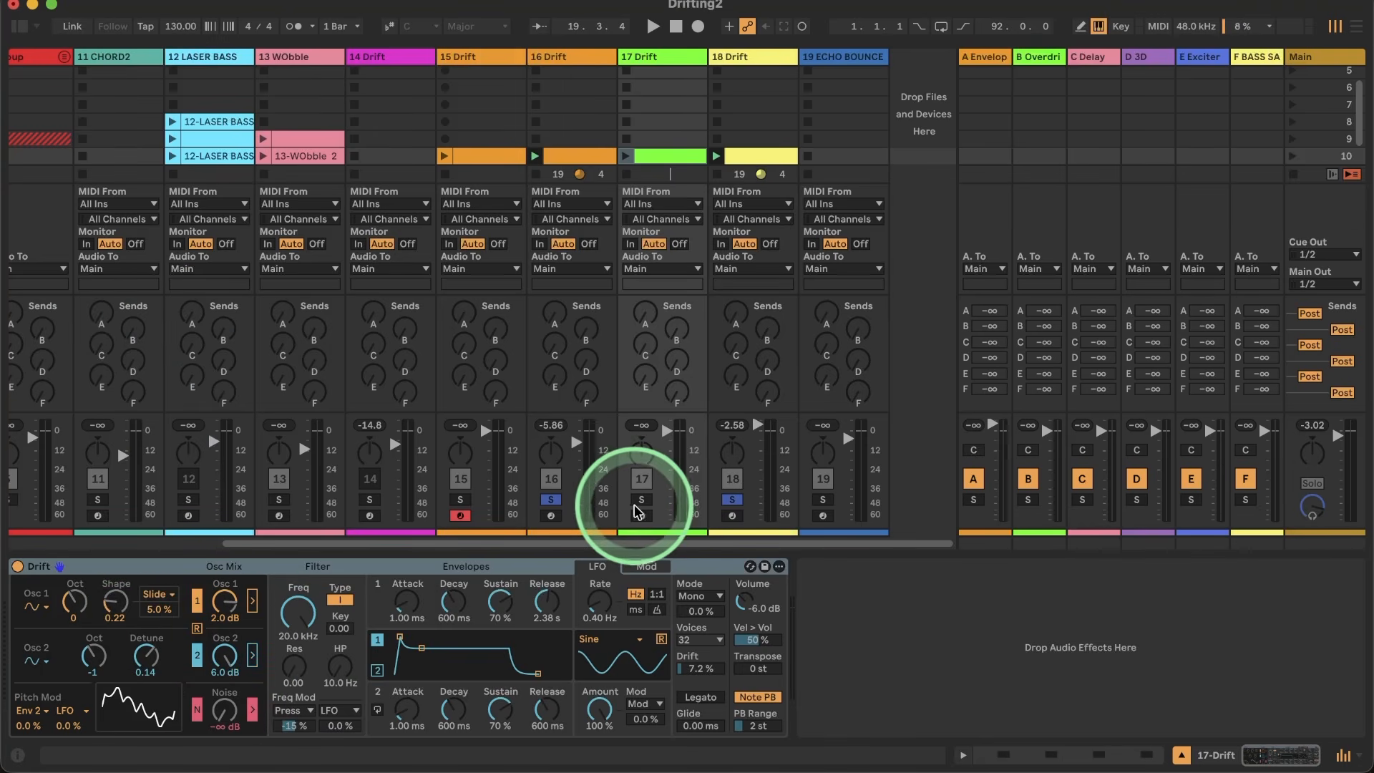
Step: Solo track 17 instead of the other tracks and launch its off-beat clip
click(551, 499)
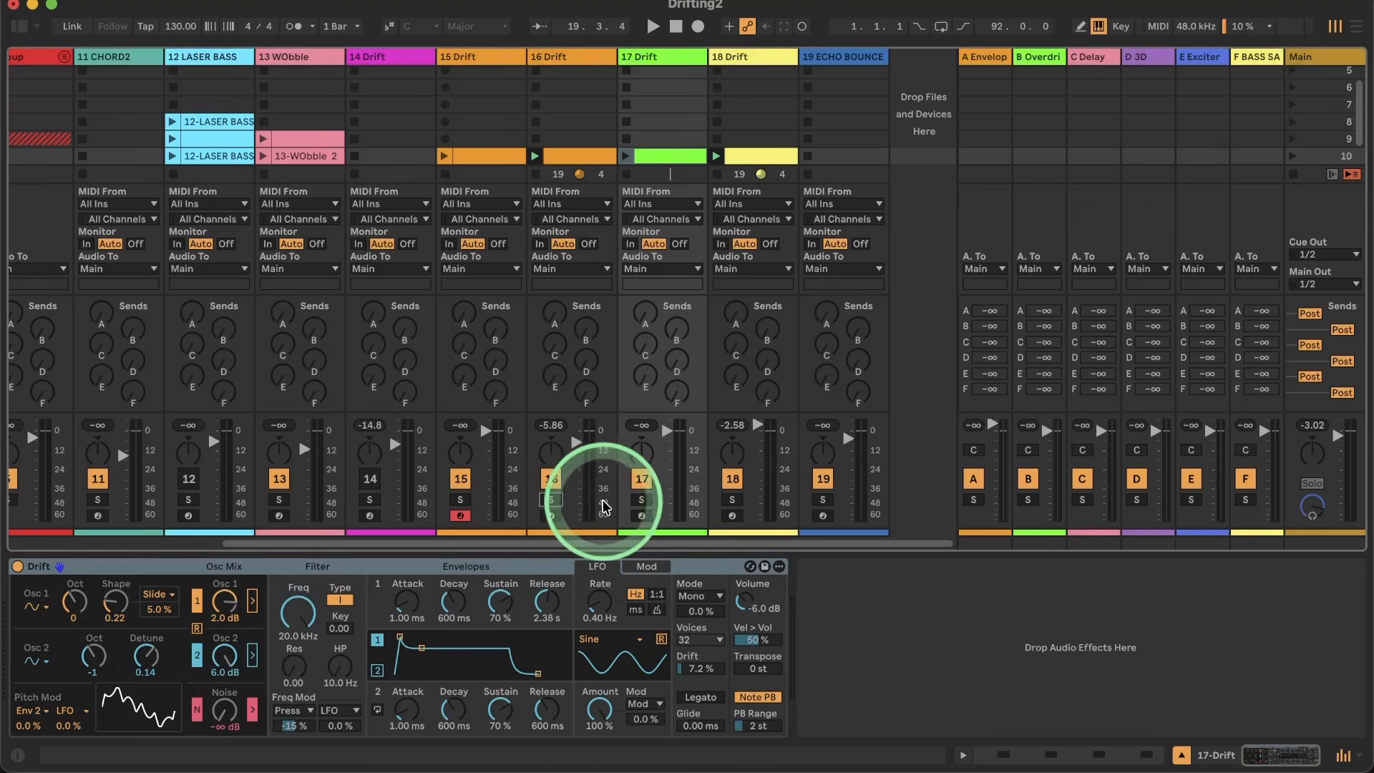
click(642, 499)
click(625, 156)
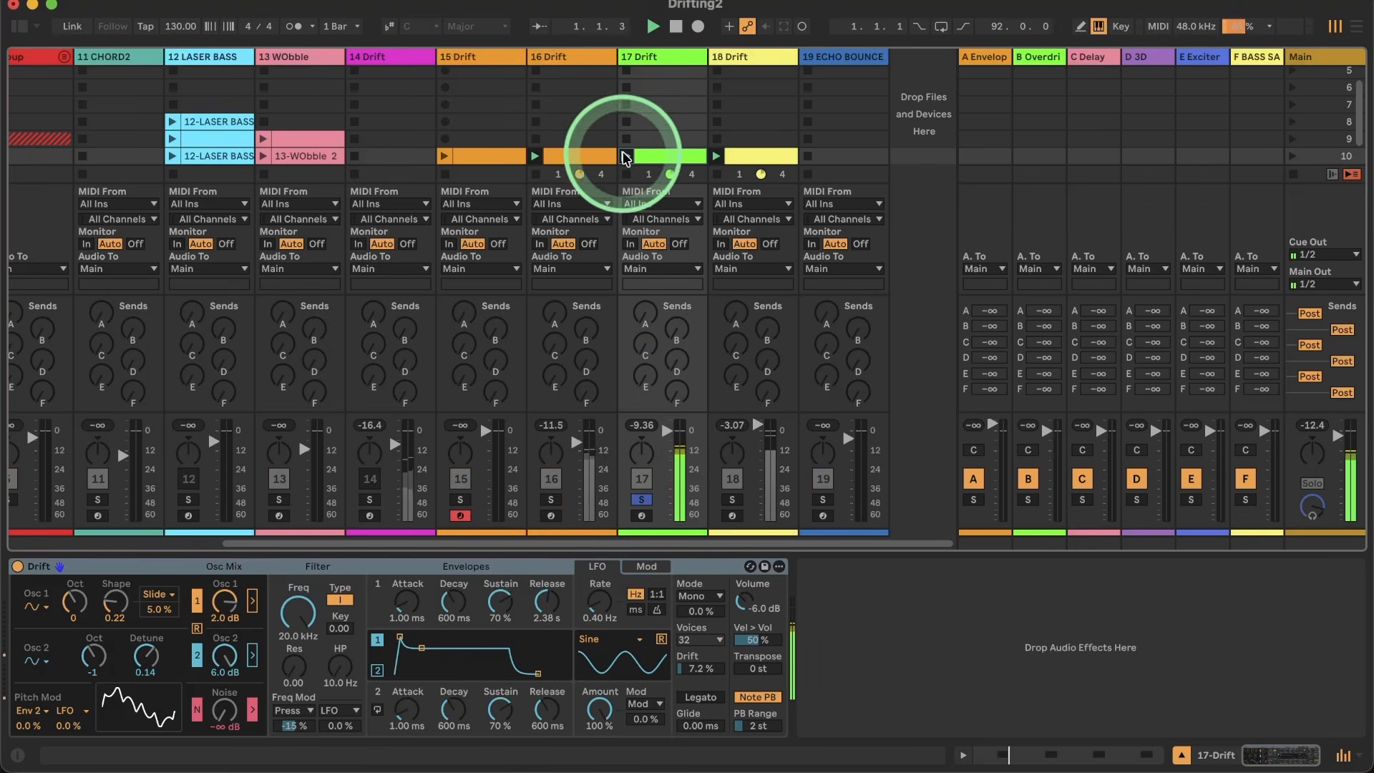
Step: Isolate Drift's noise at 6.0 dB with both oscillators off, and set the high-pass to 2.32 kHz and the resonance to 0.72
drag(227, 710, 228, 686)
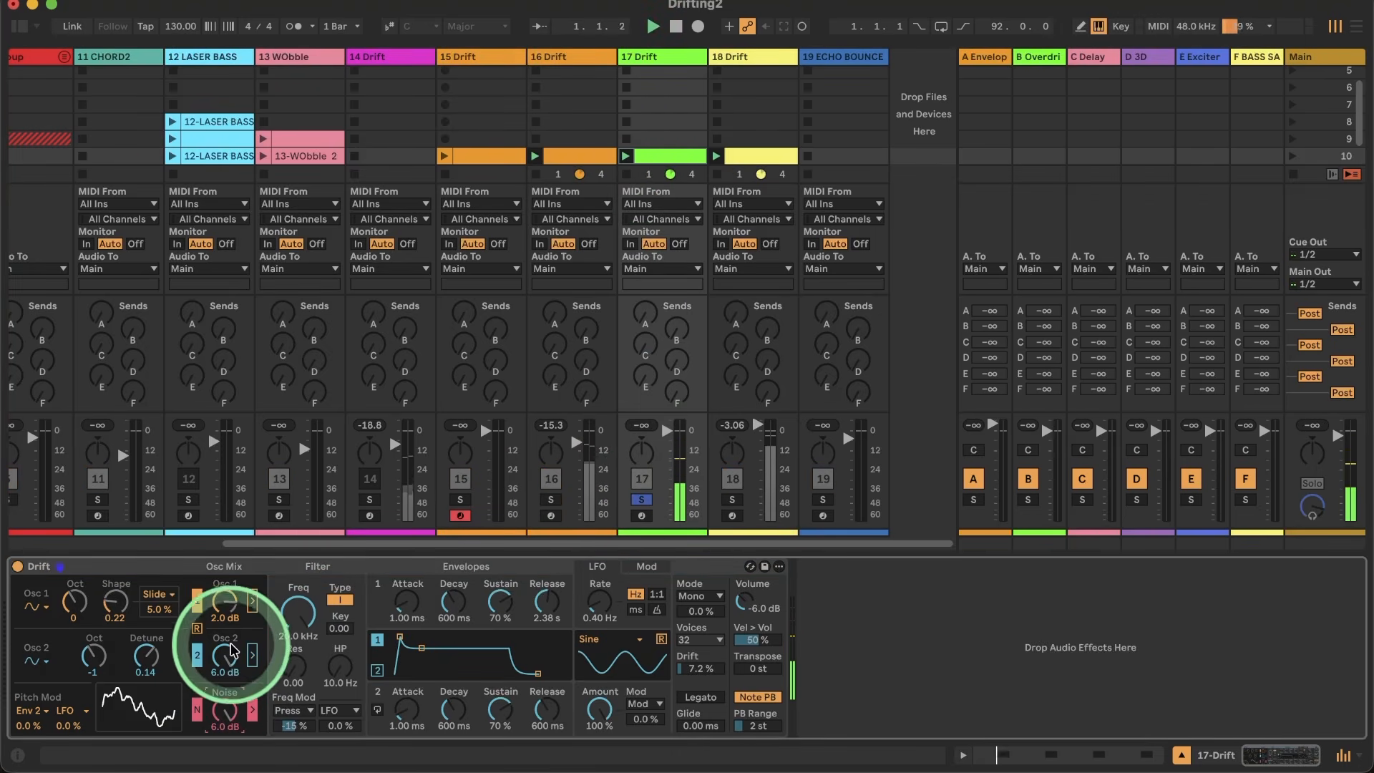
click(196, 600)
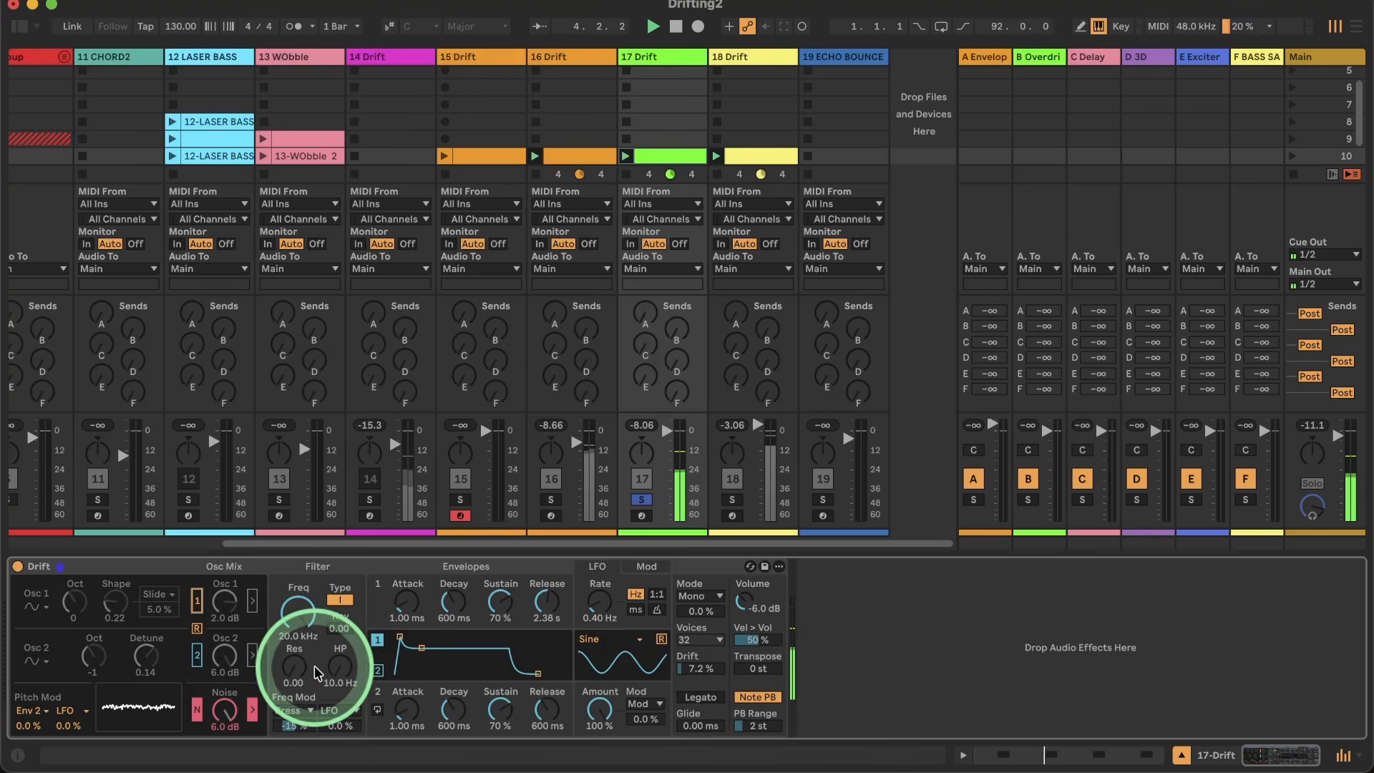
click(344, 672)
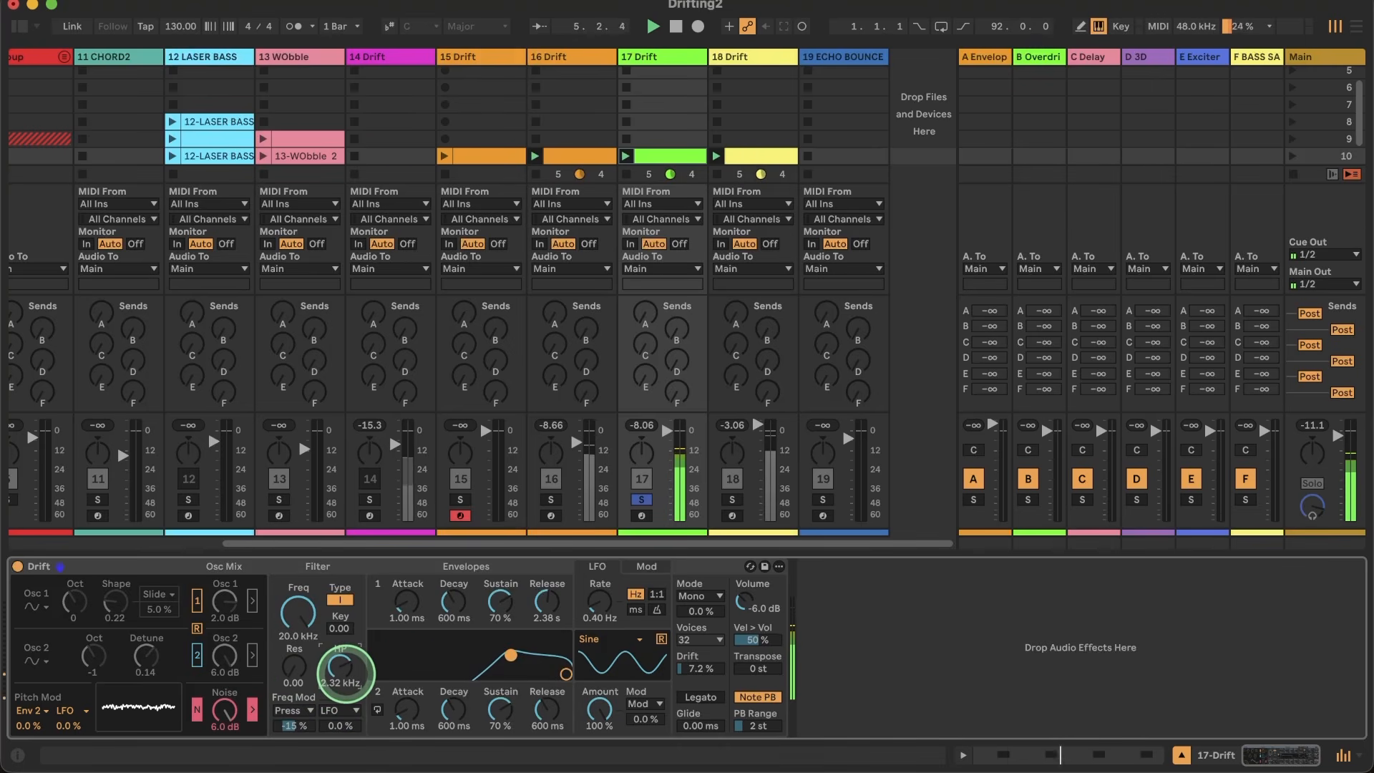
drag(292, 667, 337, 655)
click(338, 655)
Step: Shorten envelope 1 with an attack of 0.00 ms, sustain of 0.0 % and release of 800 ms
drag(407, 605, 406, 608)
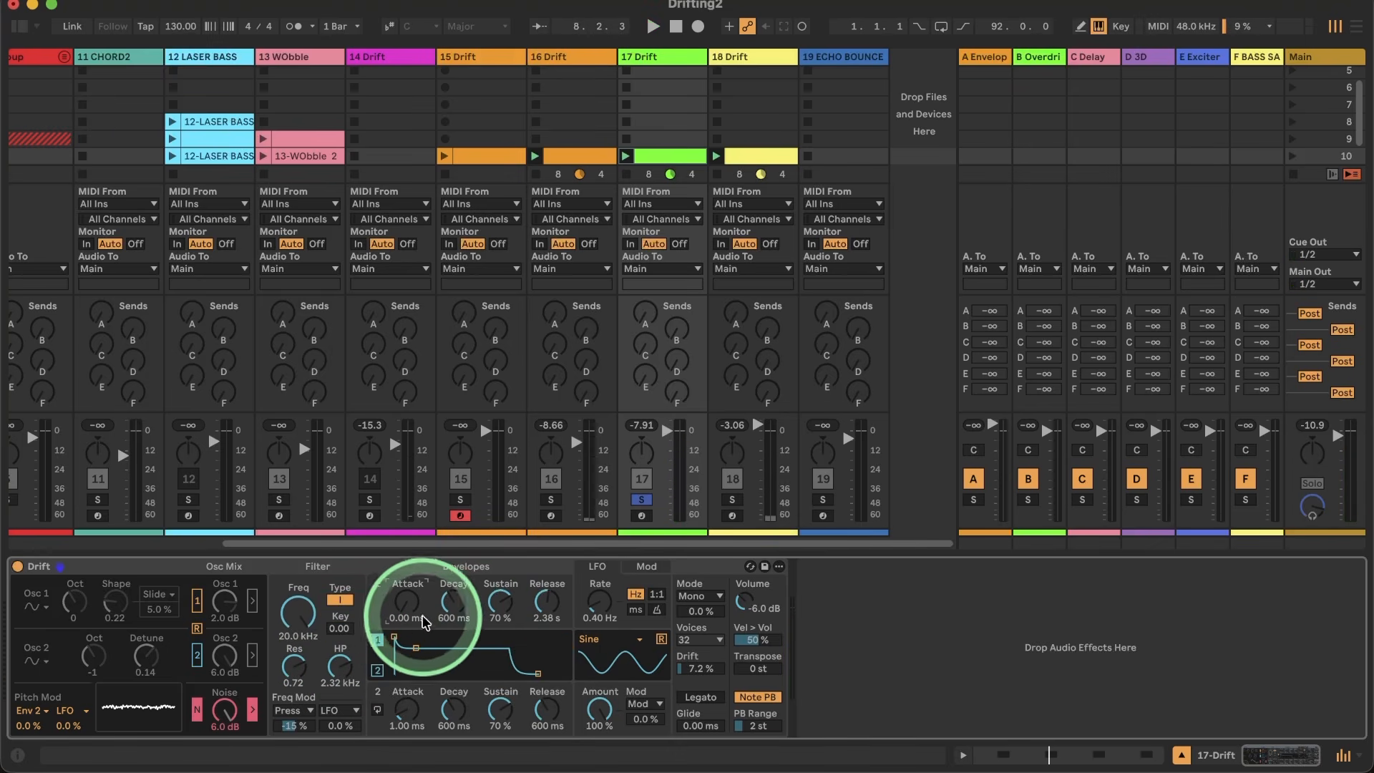
drag(501, 602, 549, 602)
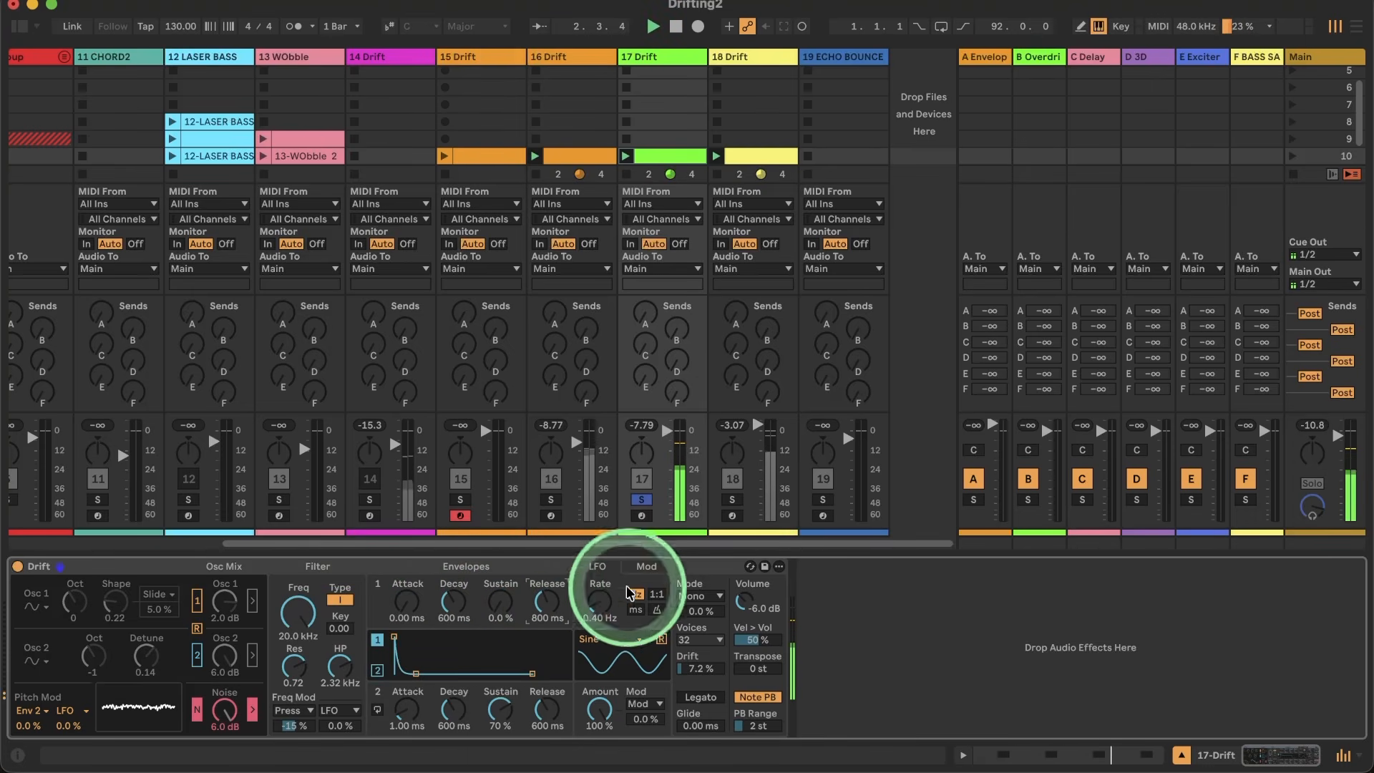
Step: Unsolo track 17 to hear it with the other tracks and lower Drift's filter frequency to 8.79 kHz
click(642, 499)
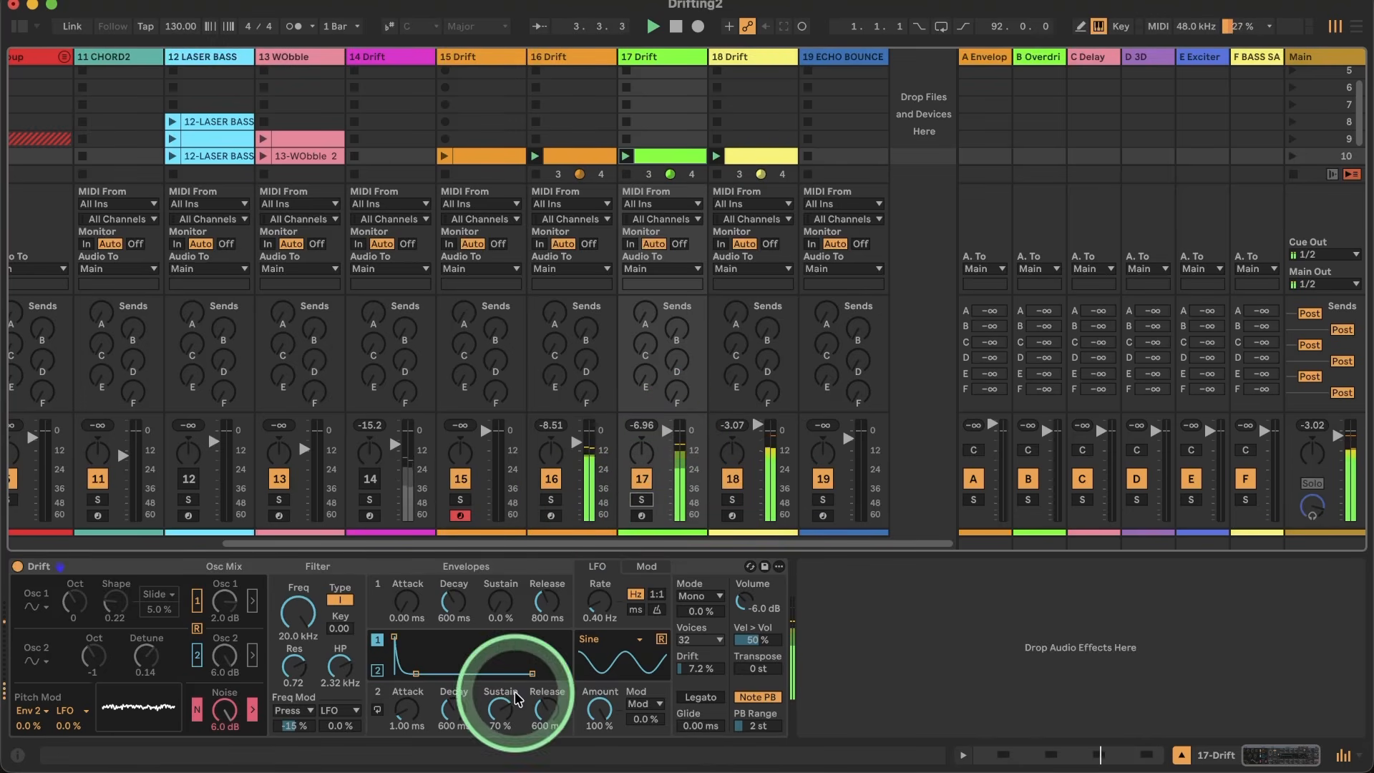
drag(301, 614, 302, 640)
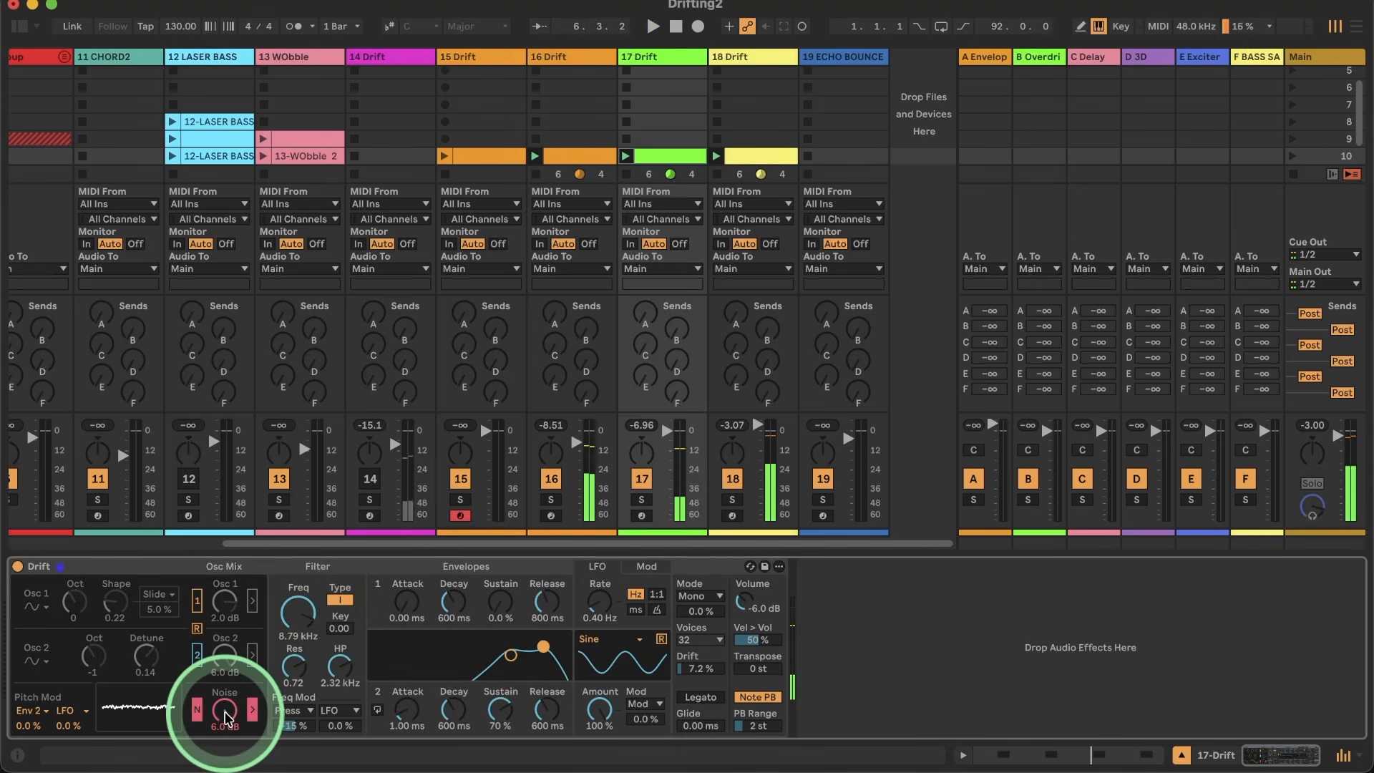
Step: Turn the noise level fully down, switch oscillators 1 and 2 back on and audition them in playback
drag(225, 717, 225, 770)
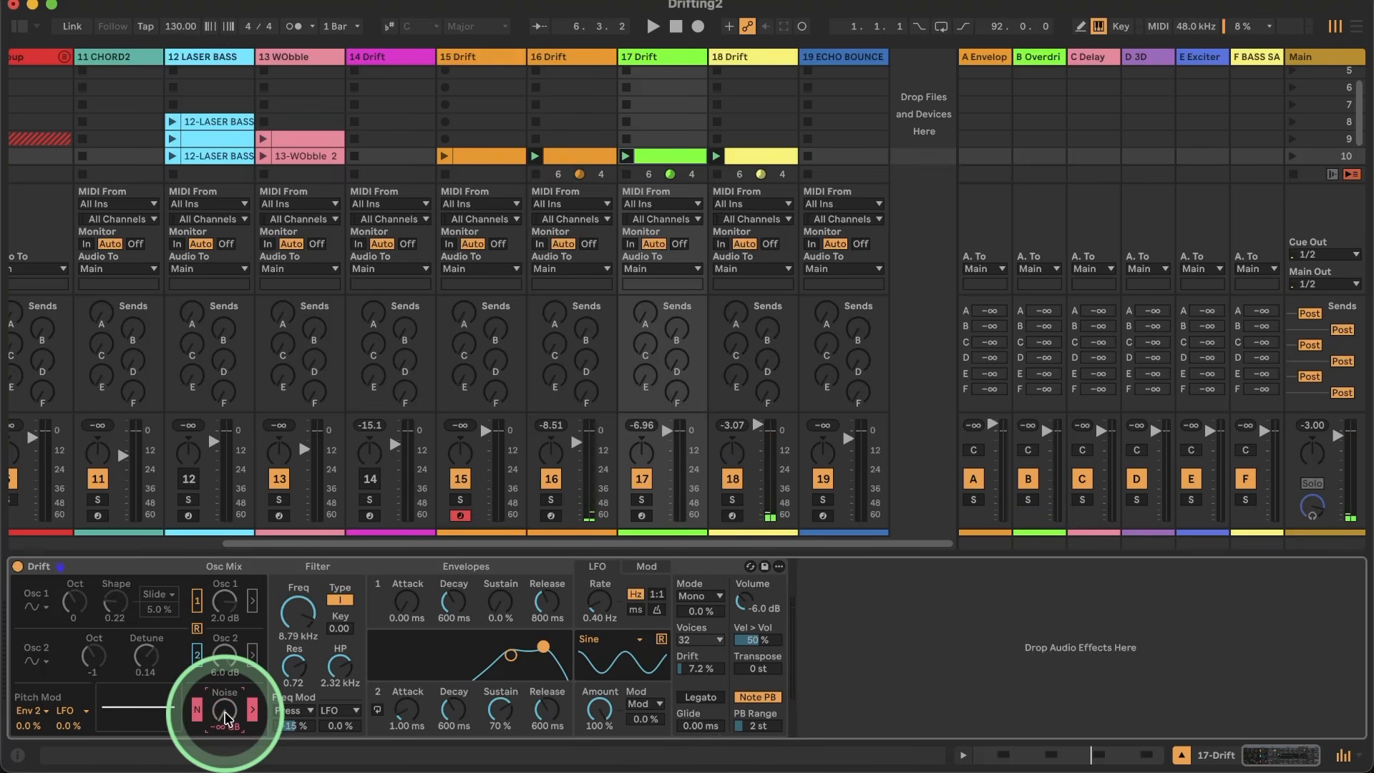
click(198, 654)
click(198, 600)
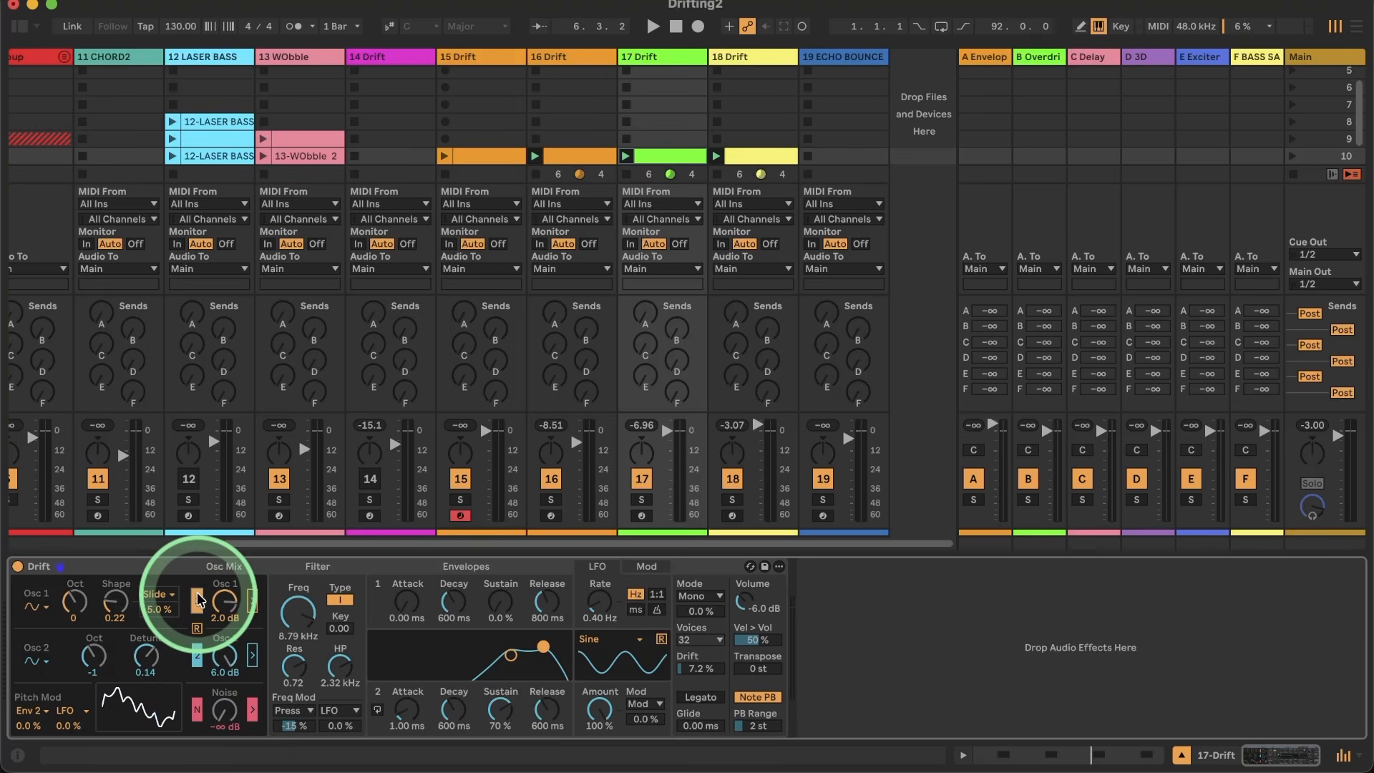
key(space)
click(197, 657)
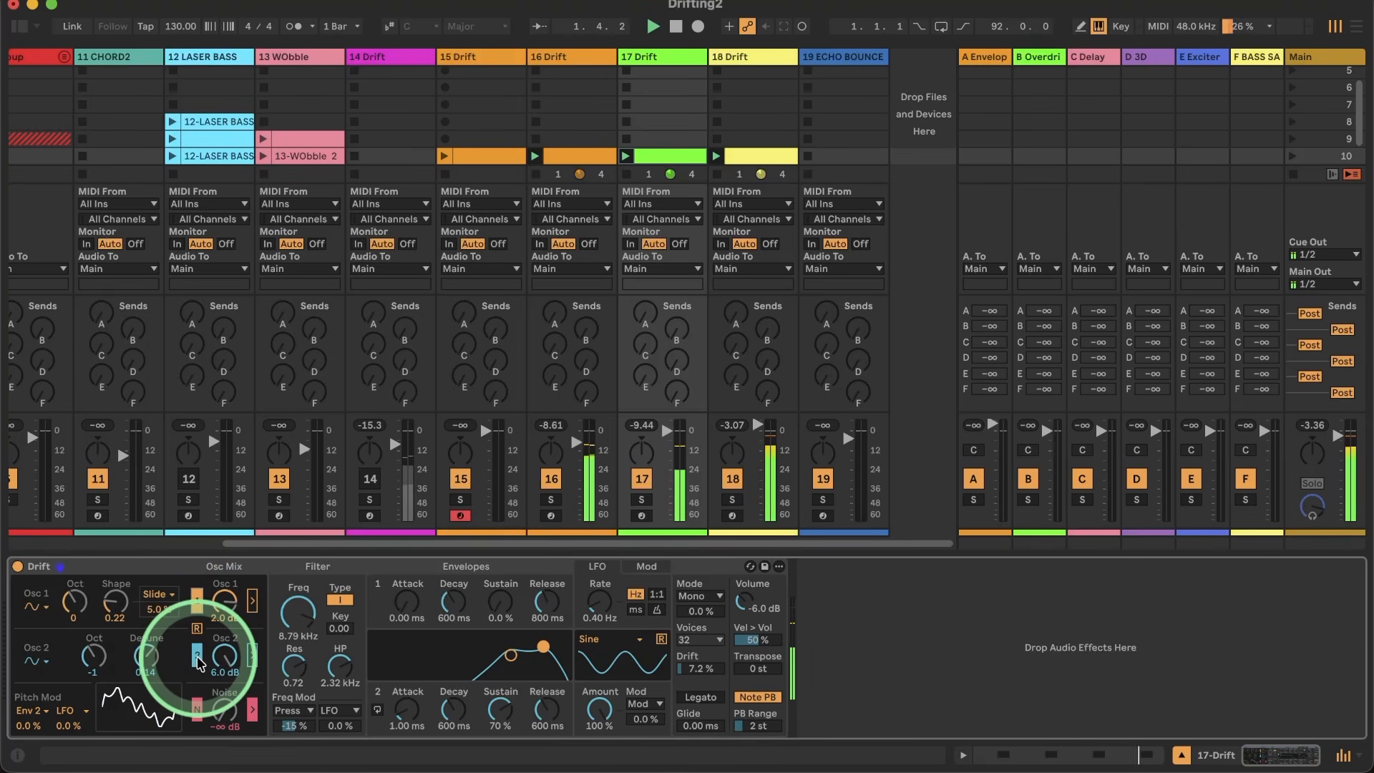
Step: Switch oscillator 2 off and give oscillator 1 the triangle wave, octave 2 and a shape of 0.93
mouse_move(115, 601)
mouse_down()
mouse_move(115, 566)
mouse_move(113, 589)
mouse_move(113, 578)
mouse_up()
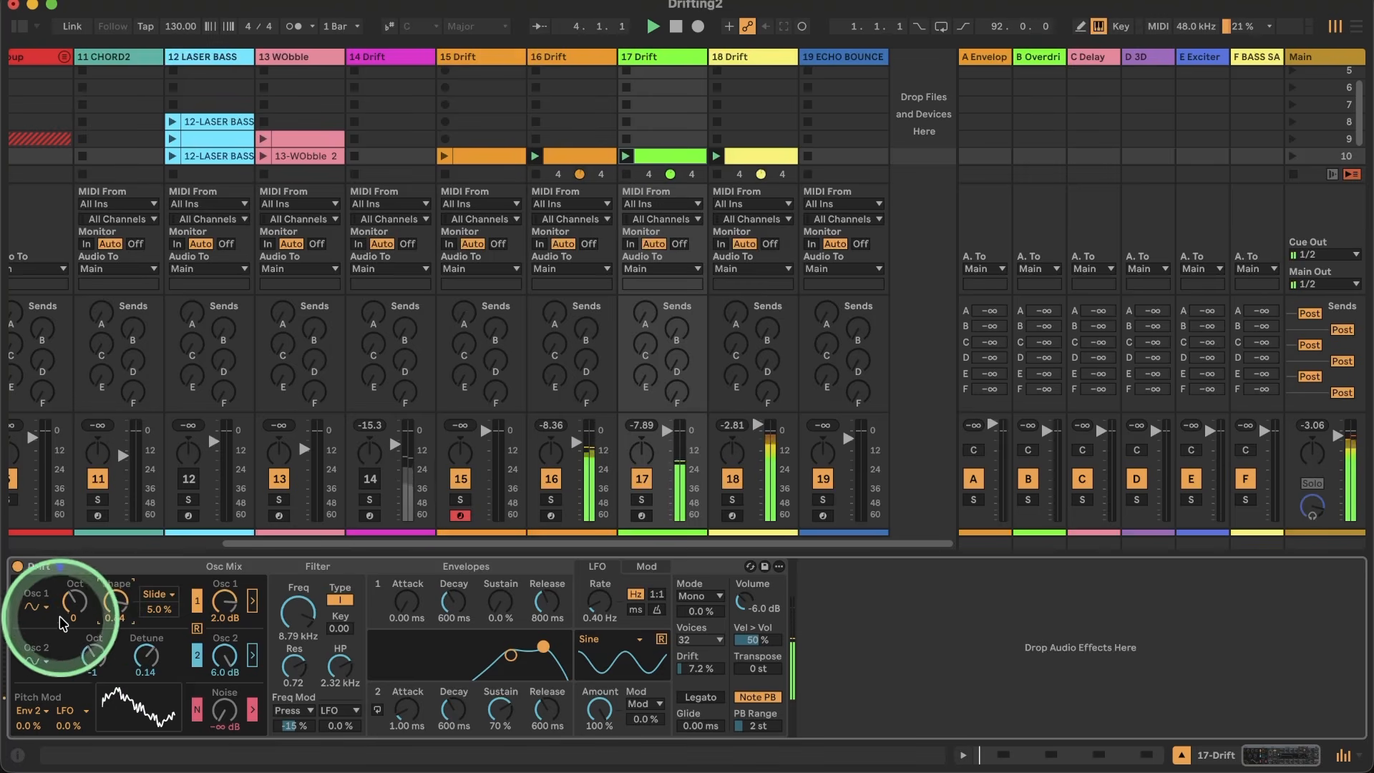
click(37, 606)
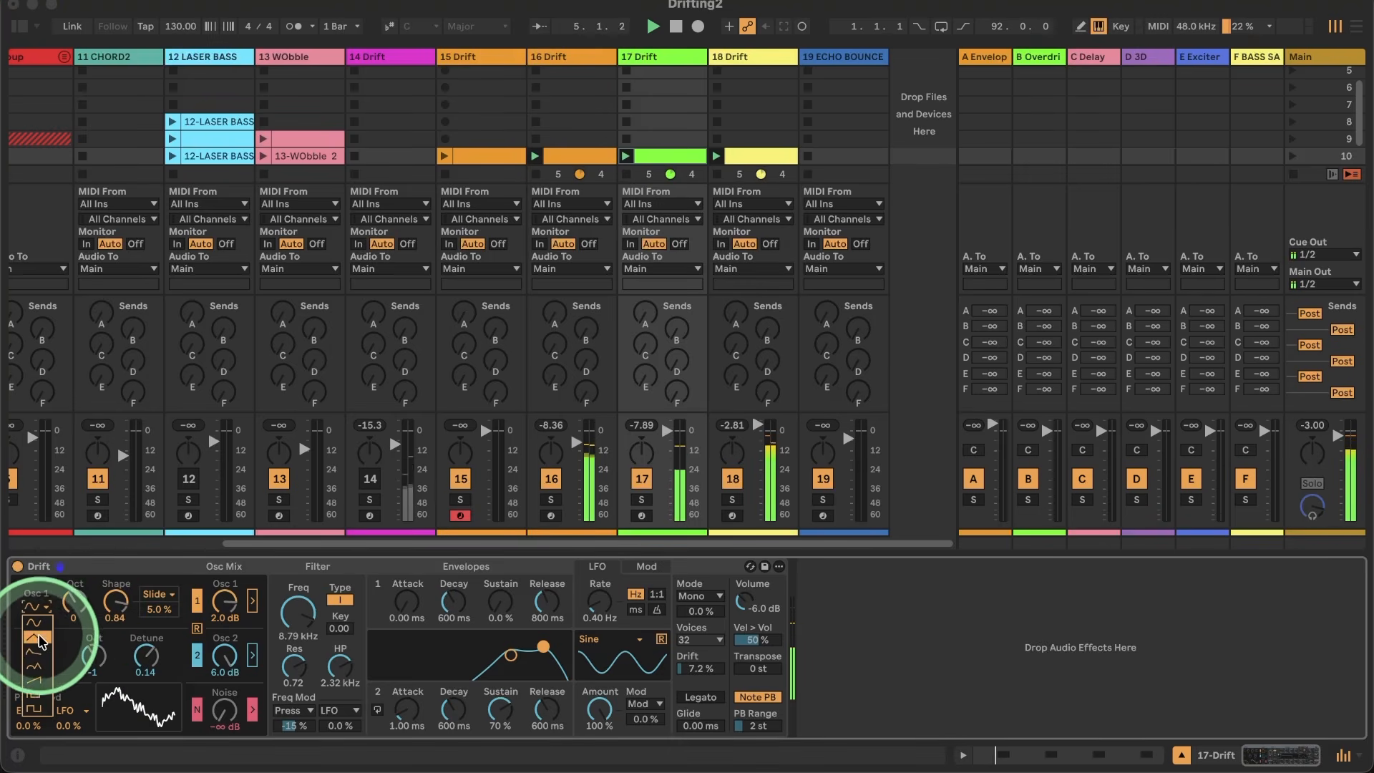
click(39, 638)
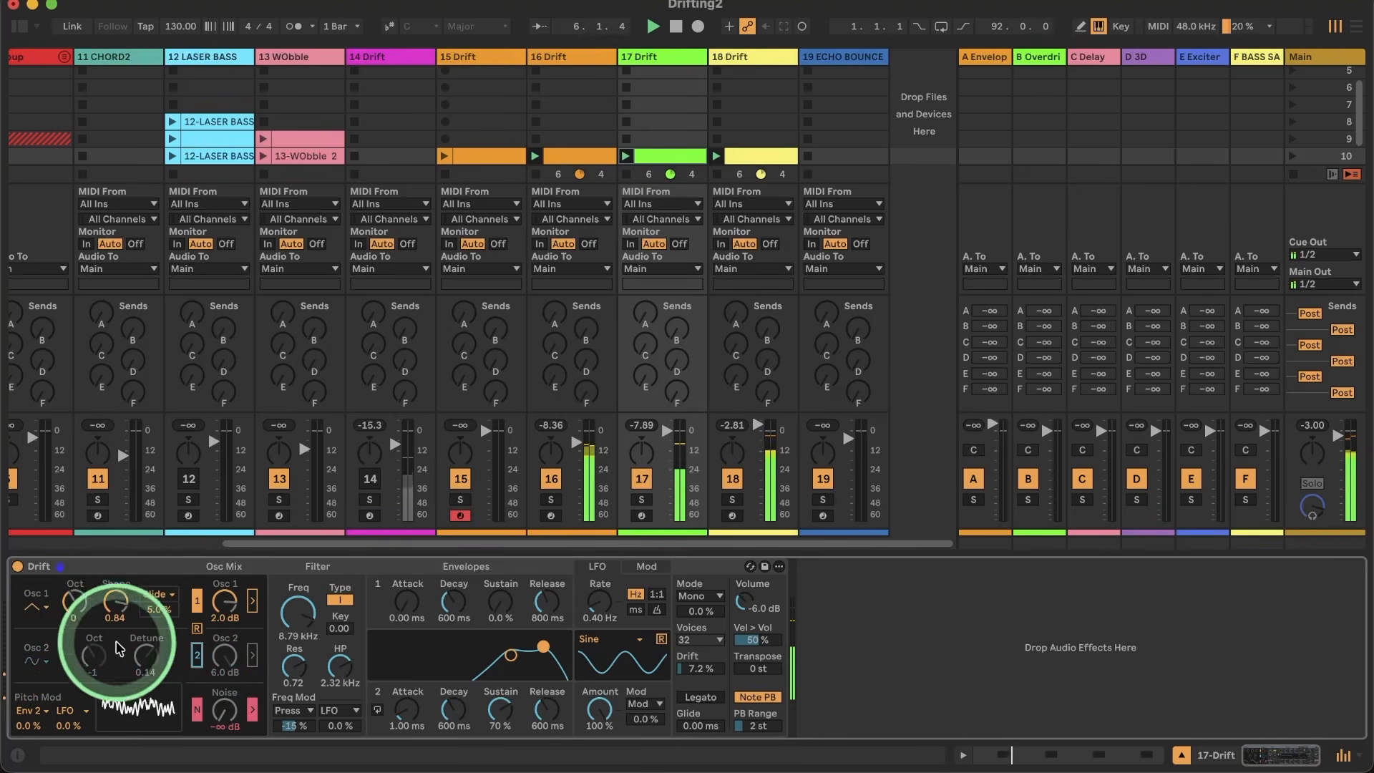
click(33, 621)
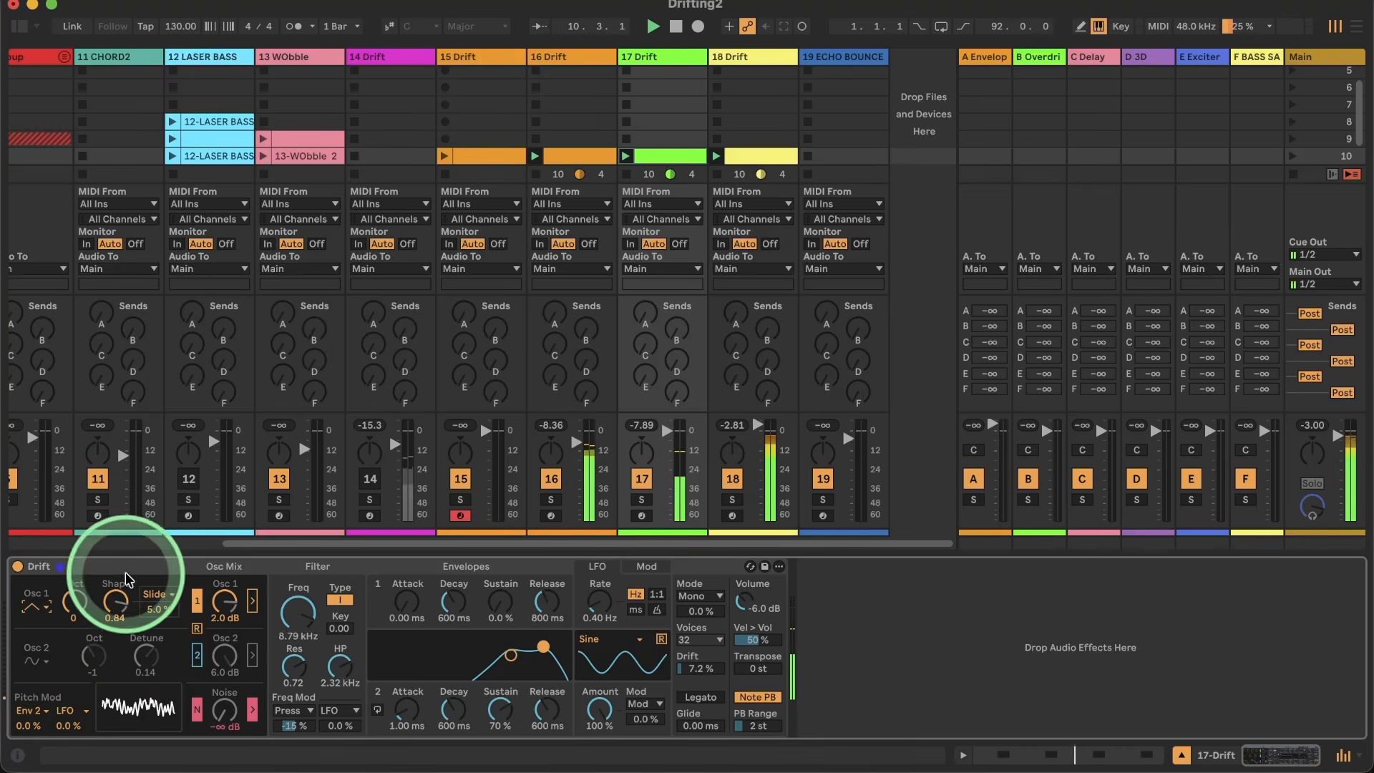
drag(119, 602, 73, 603)
click(118, 606)
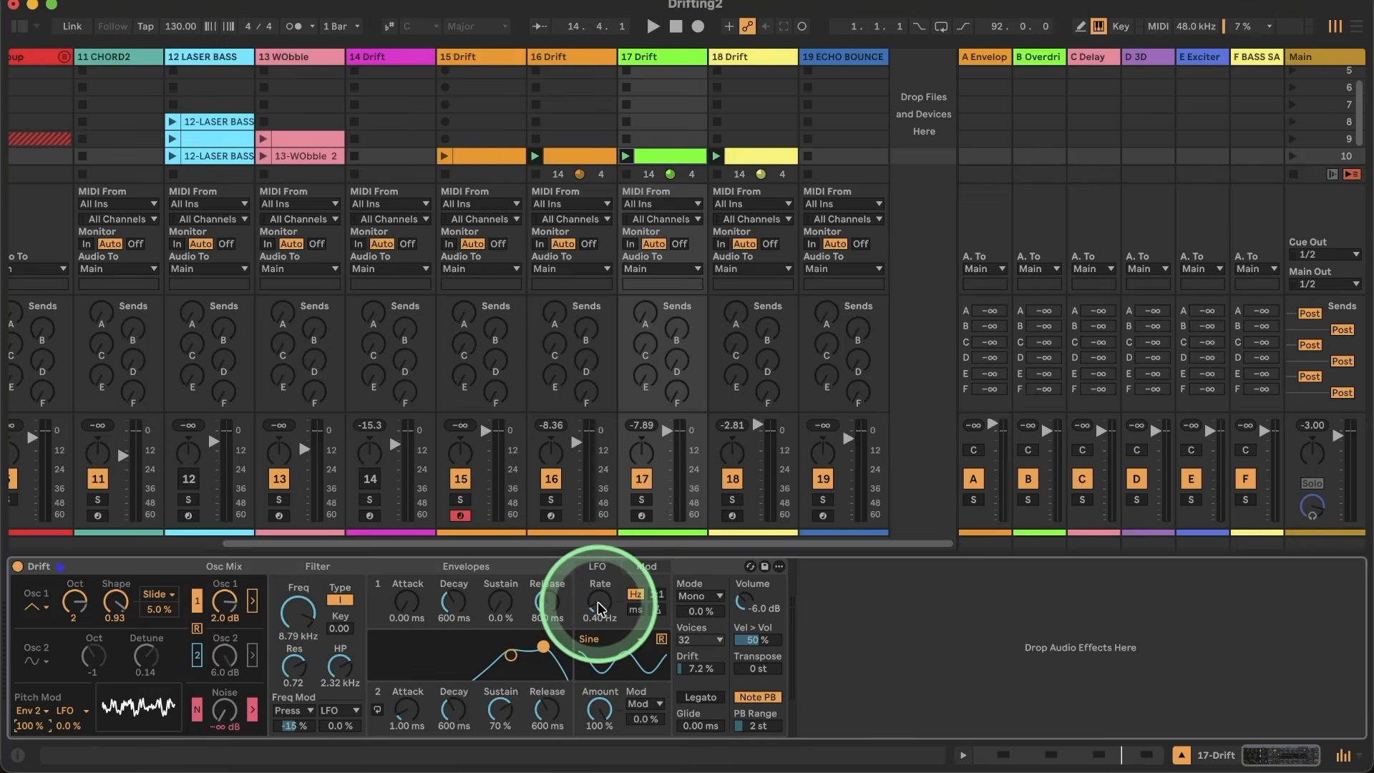
Step: Set Drift's LFO waveform to Sample & Hold and switch its rate to ratio mode at 9.00
click(608, 639)
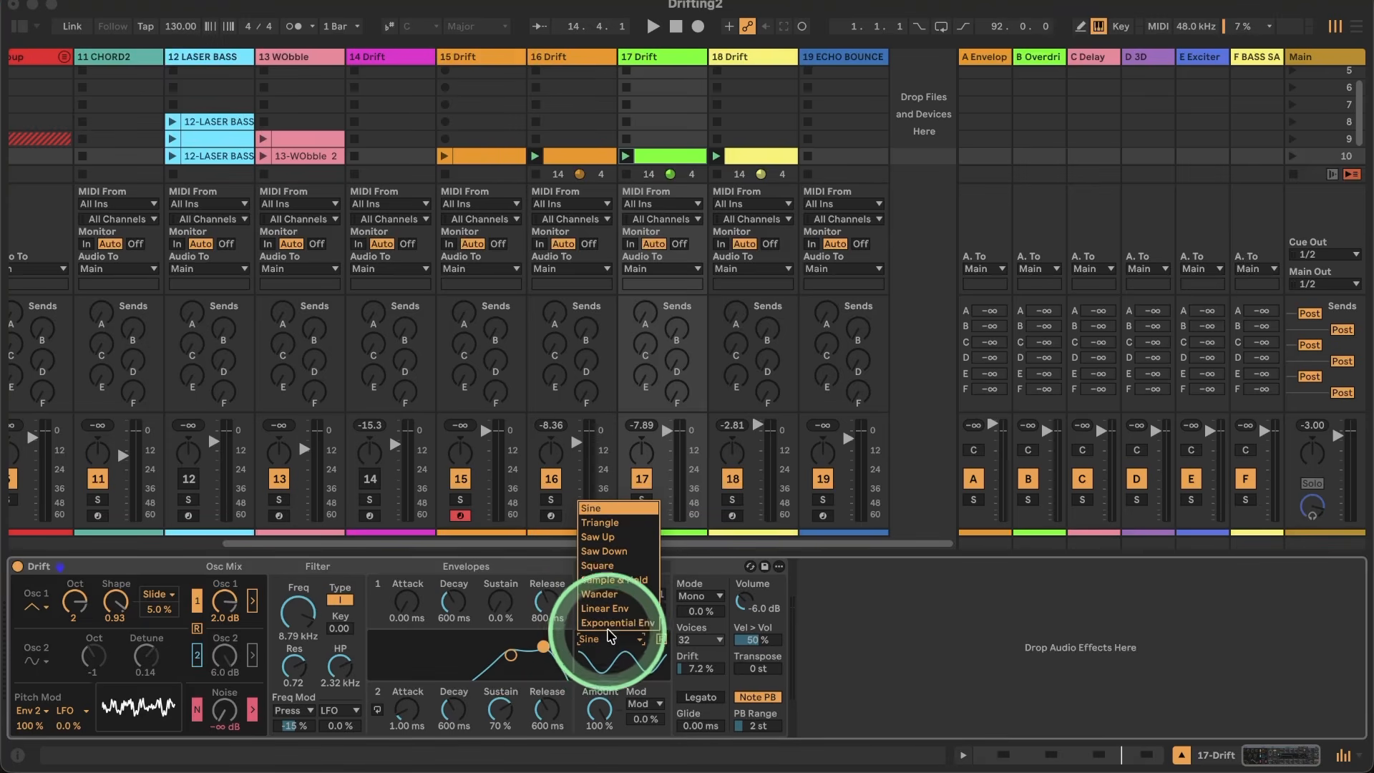
click(614, 579)
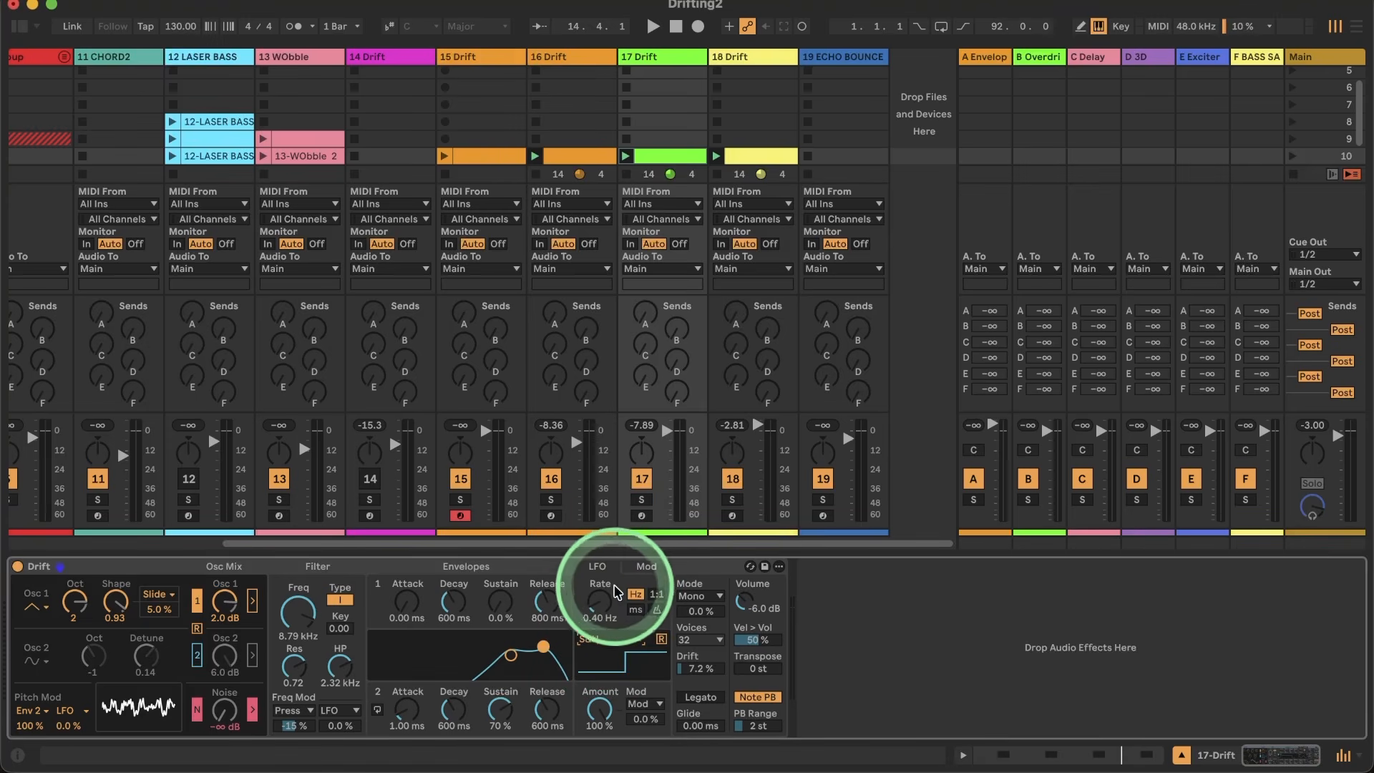
drag(598, 609, 597, 572)
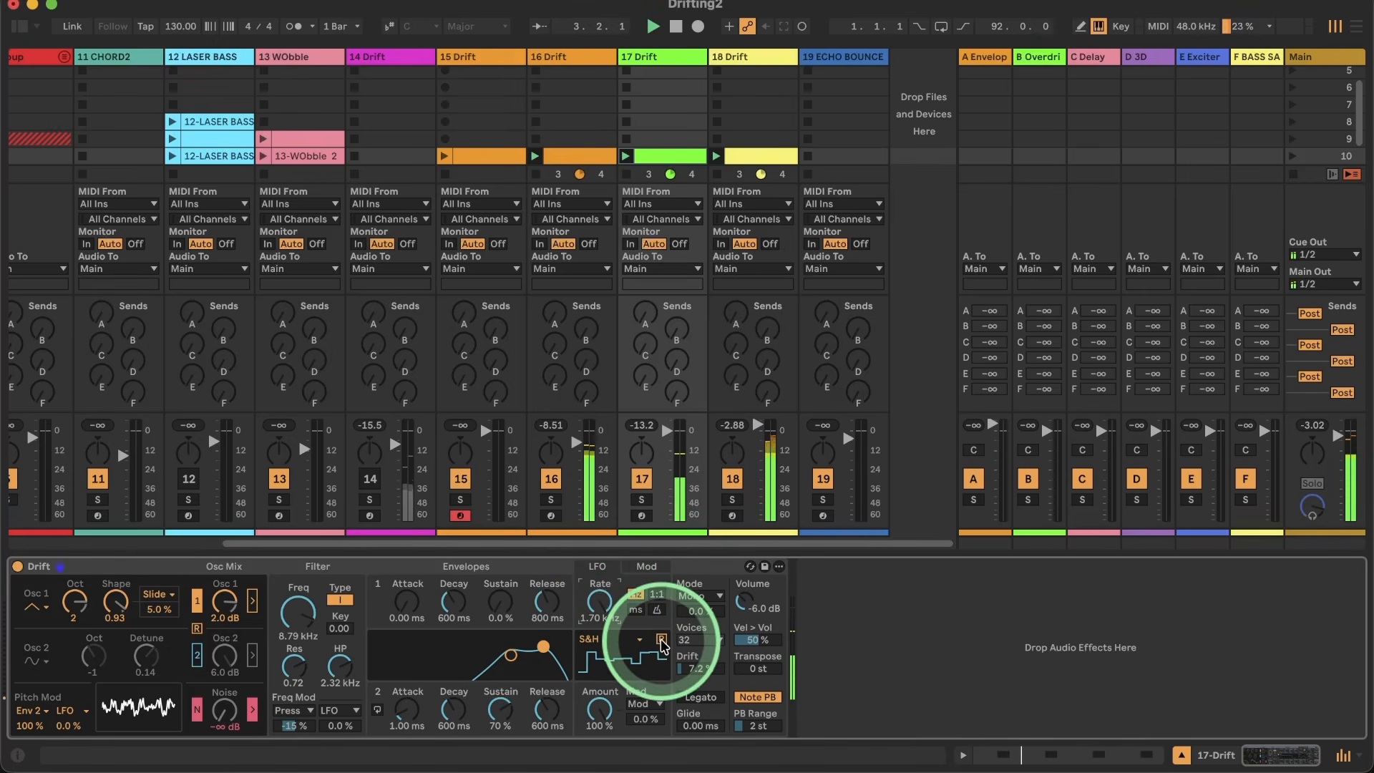
click(657, 596)
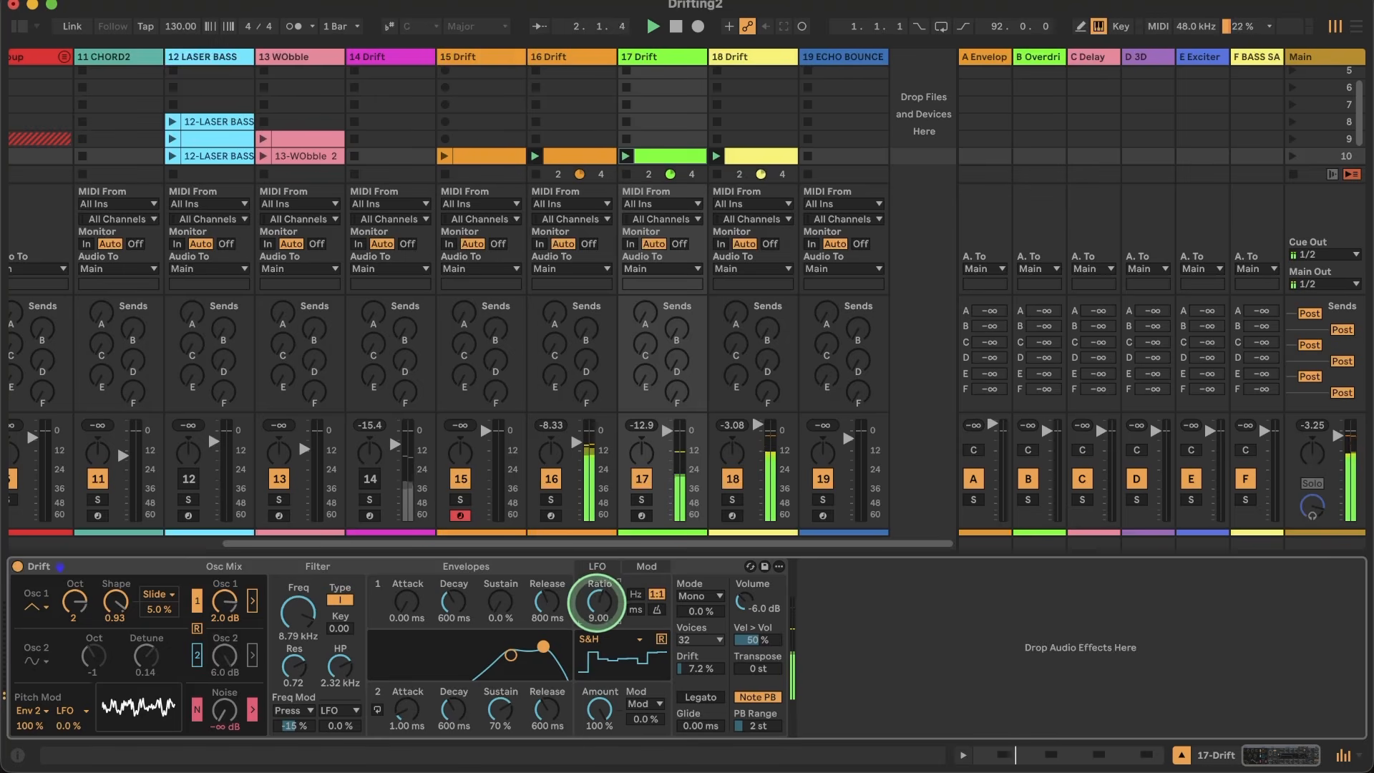
Step: Reset the Env 2 pitch modulation to 0.0 %, raise the LFO pitch modulation to 8.0 % and set the LFO ratio to 12.25
double_click(29, 724)
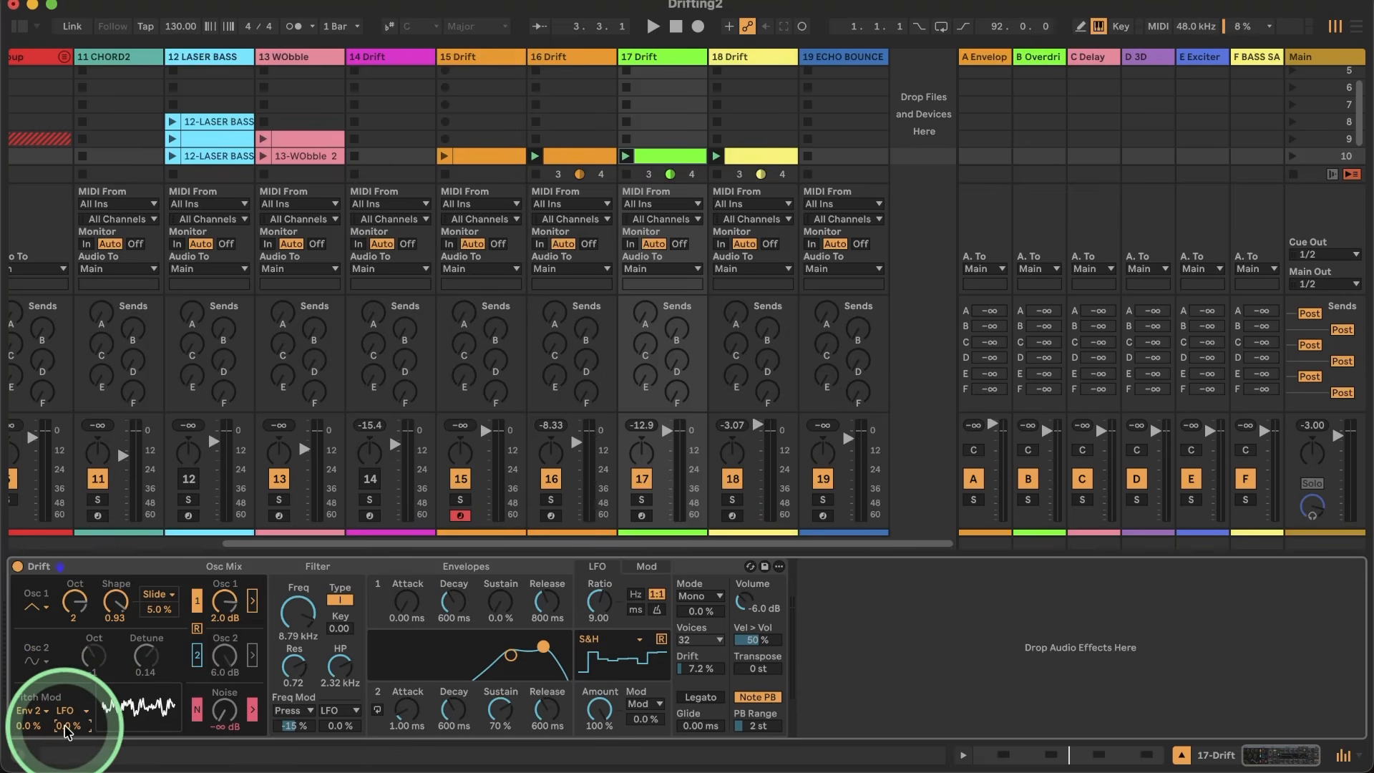
drag(65, 727, 64, 716)
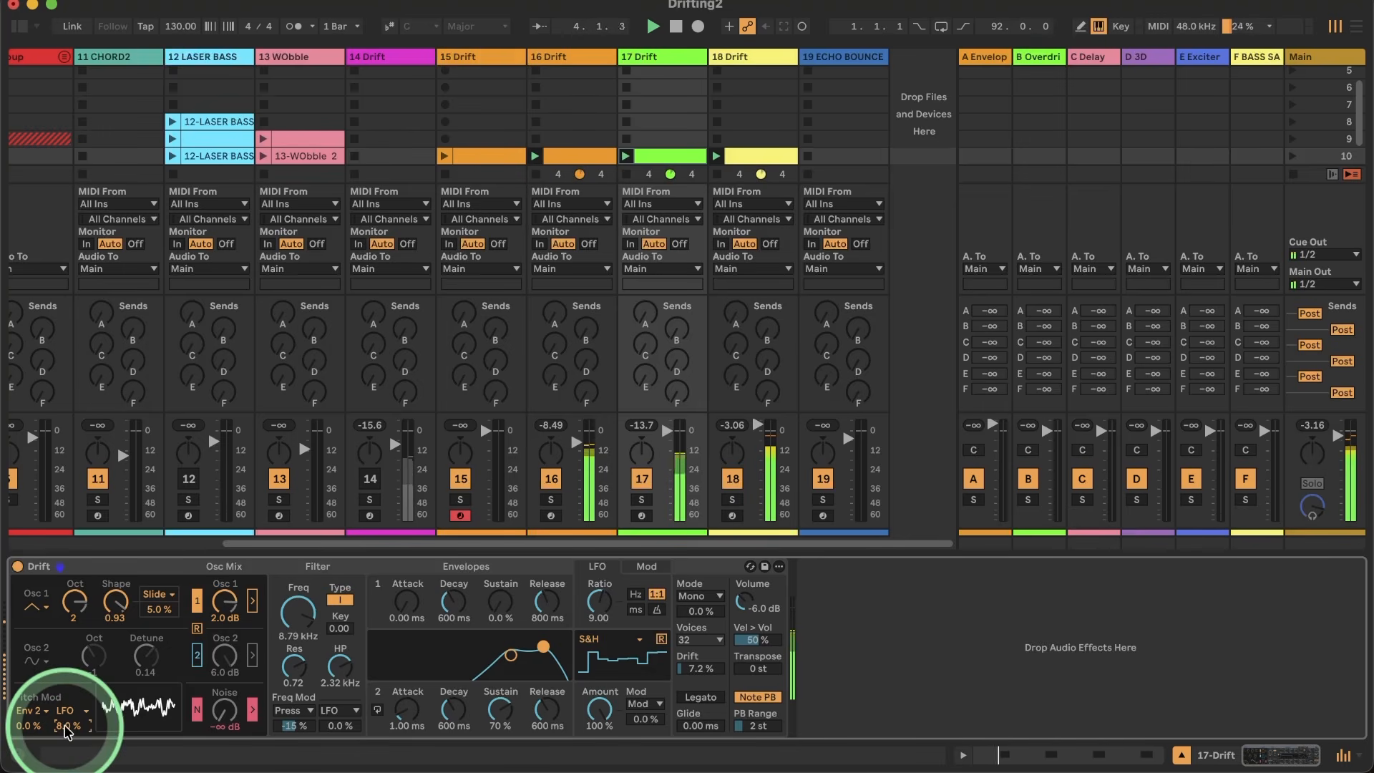
drag(599, 604, 599, 595)
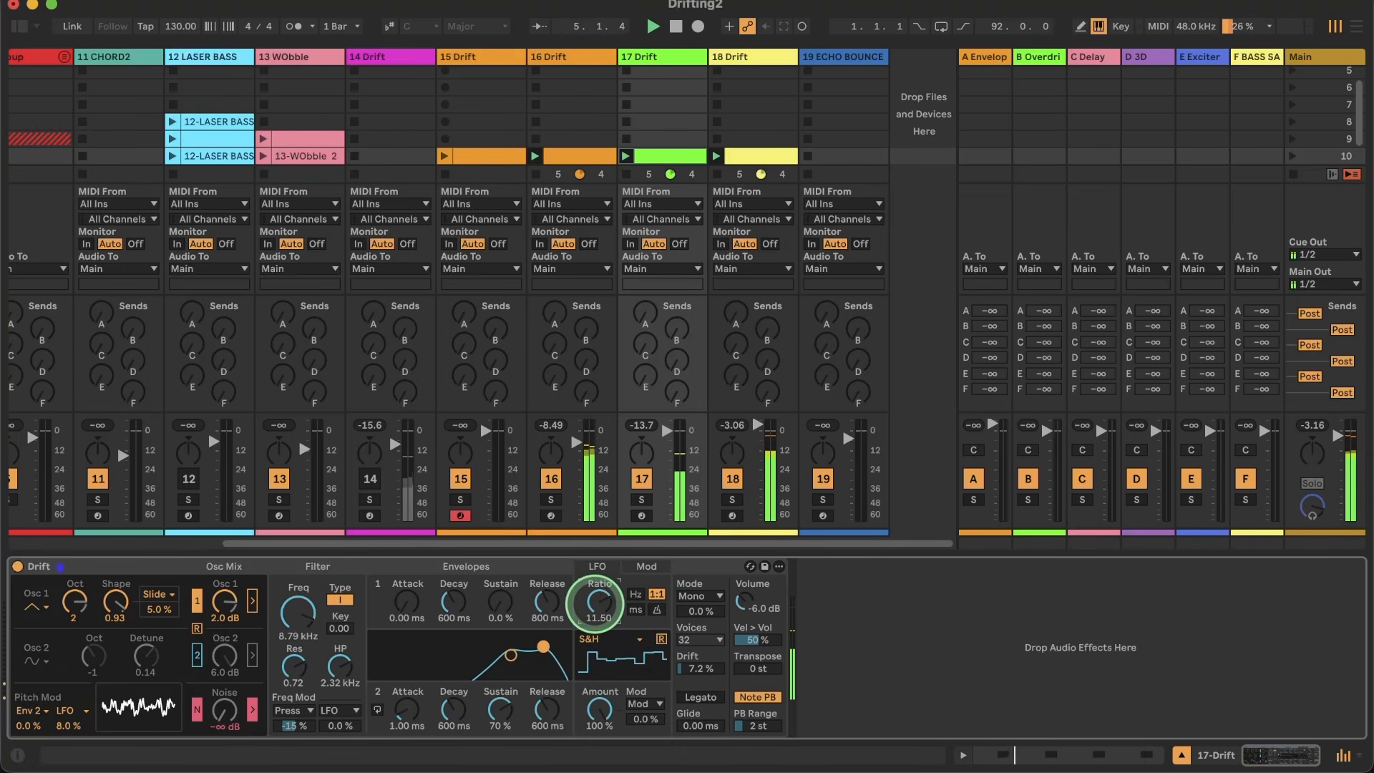
click(662, 641)
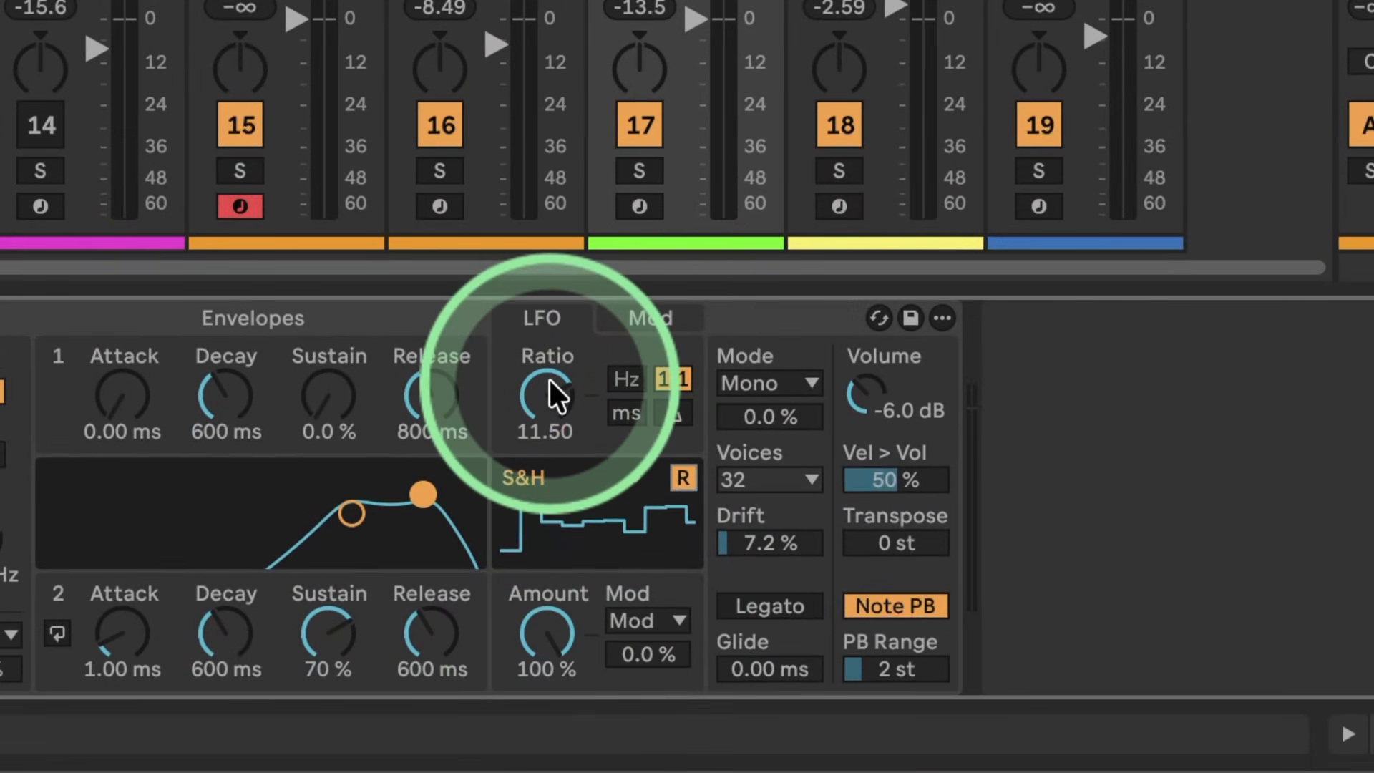
mouse_move(550, 379)
mouse_down()
mouse_move(549, 447)
mouse_move(549, 380)
mouse_up()
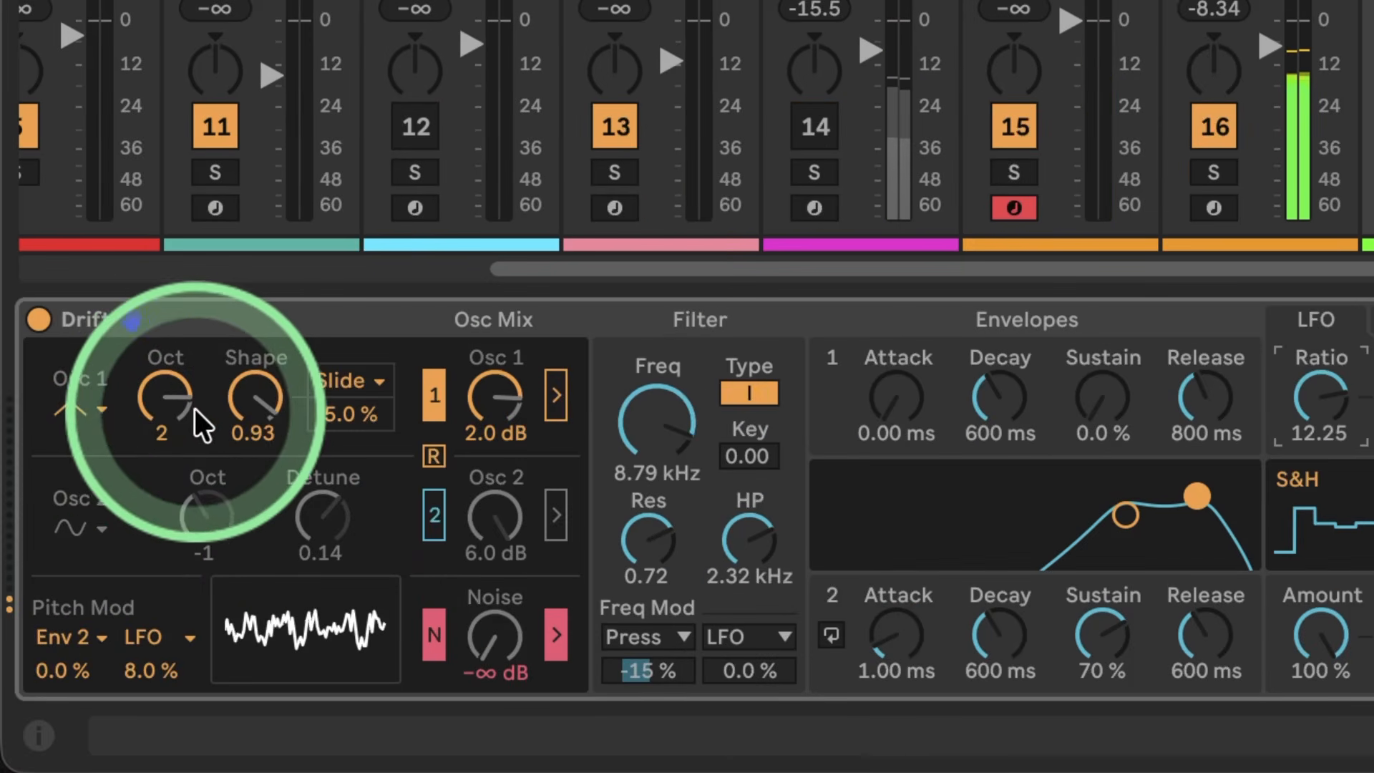
Step: Set oscillator 1's shape to 1.00, the LFO pitch modulation to 19 % and envelope 1's decay to 354 ms
drag(194, 409, 159, 405)
drag(254, 401, 247, 403)
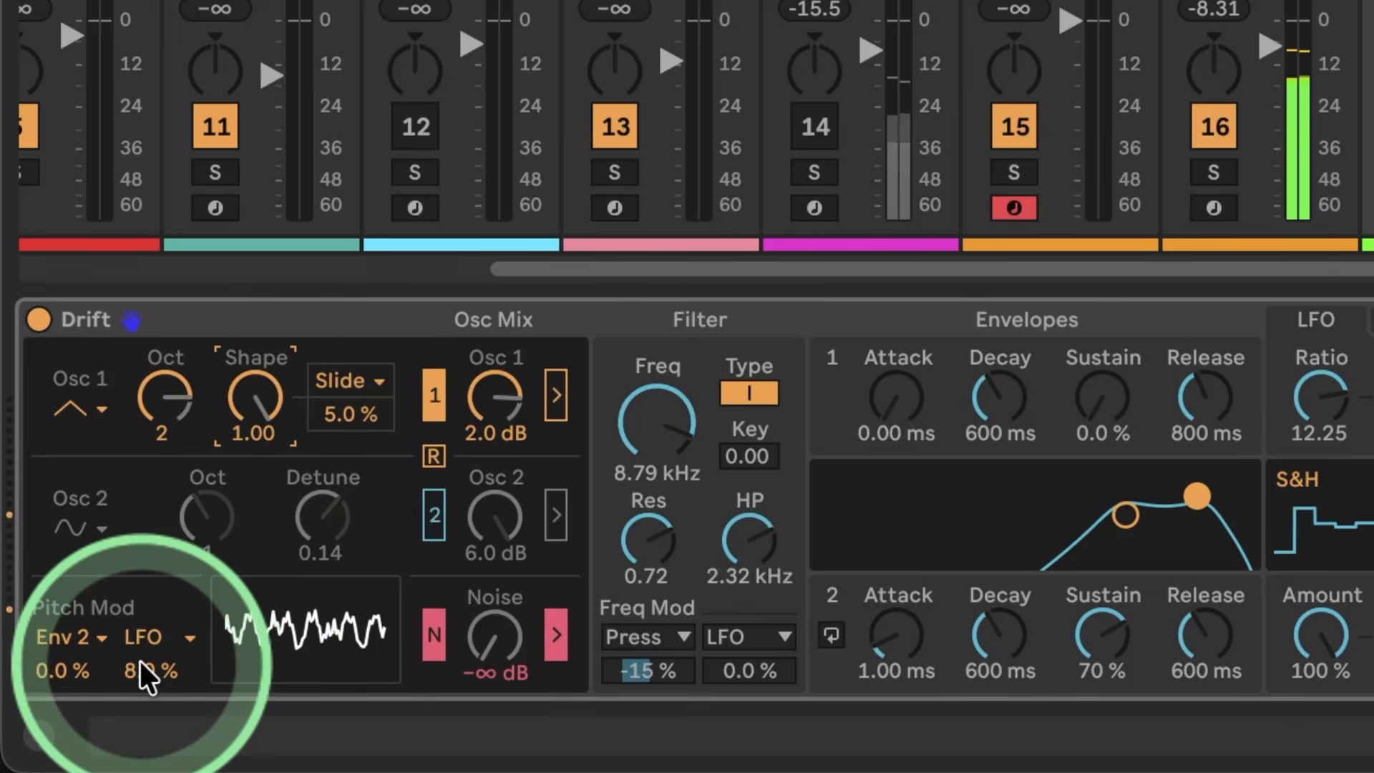
drag(140, 667, 139, 673)
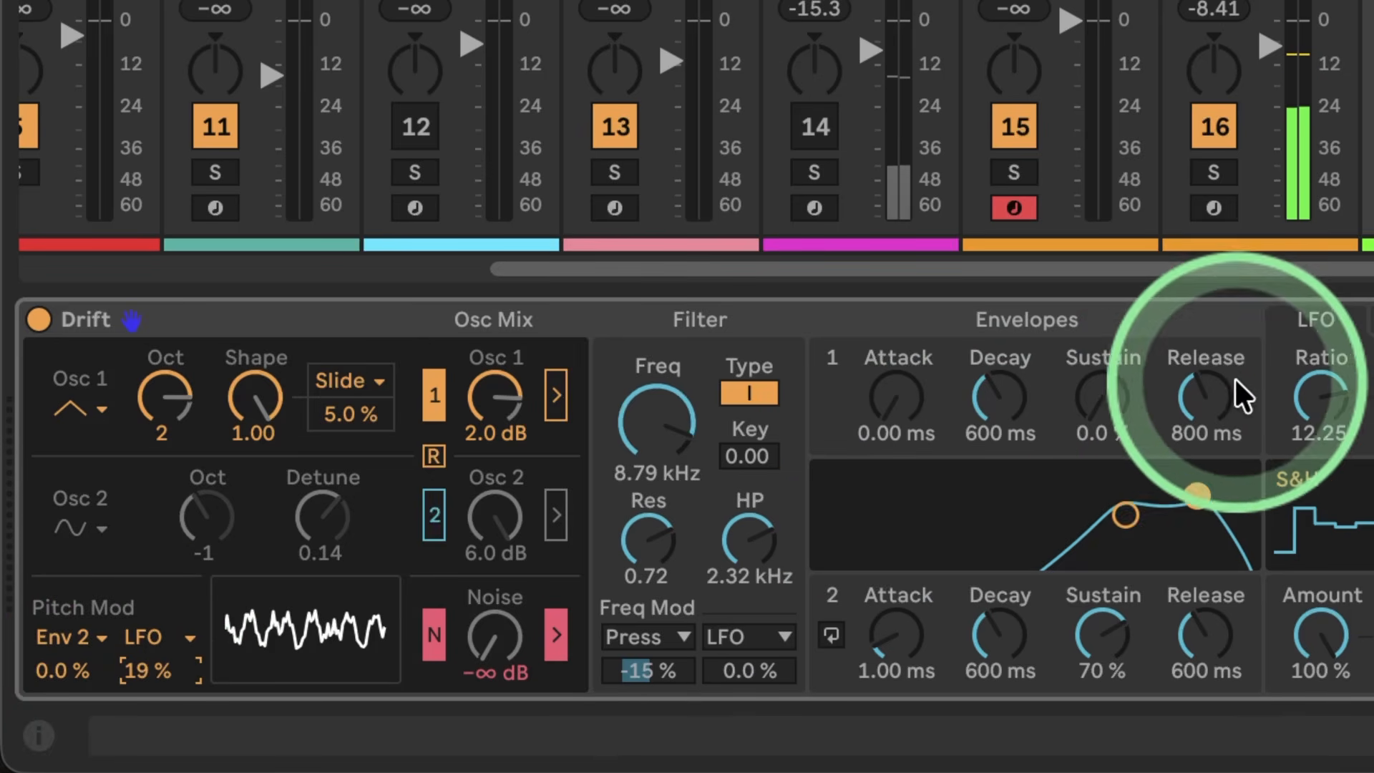
mouse_move(1009, 389)
mouse_down()
mouse_move(1008, 429)
mouse_move(988, 358)
mouse_move(988, 392)
mouse_up()
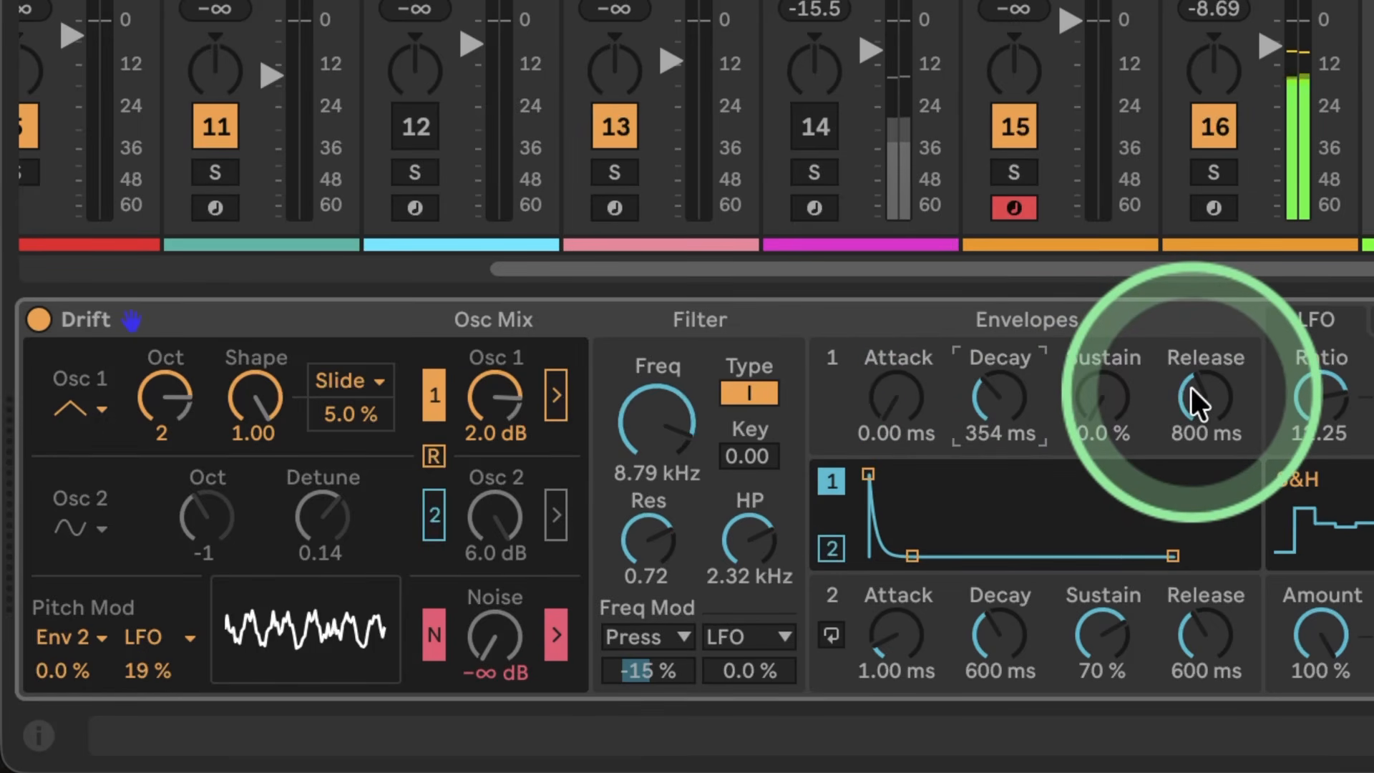
Step: Switch oscillator 2 on with octave 2, a detune of 7.00 and a level of 1.9 dB
click(434, 514)
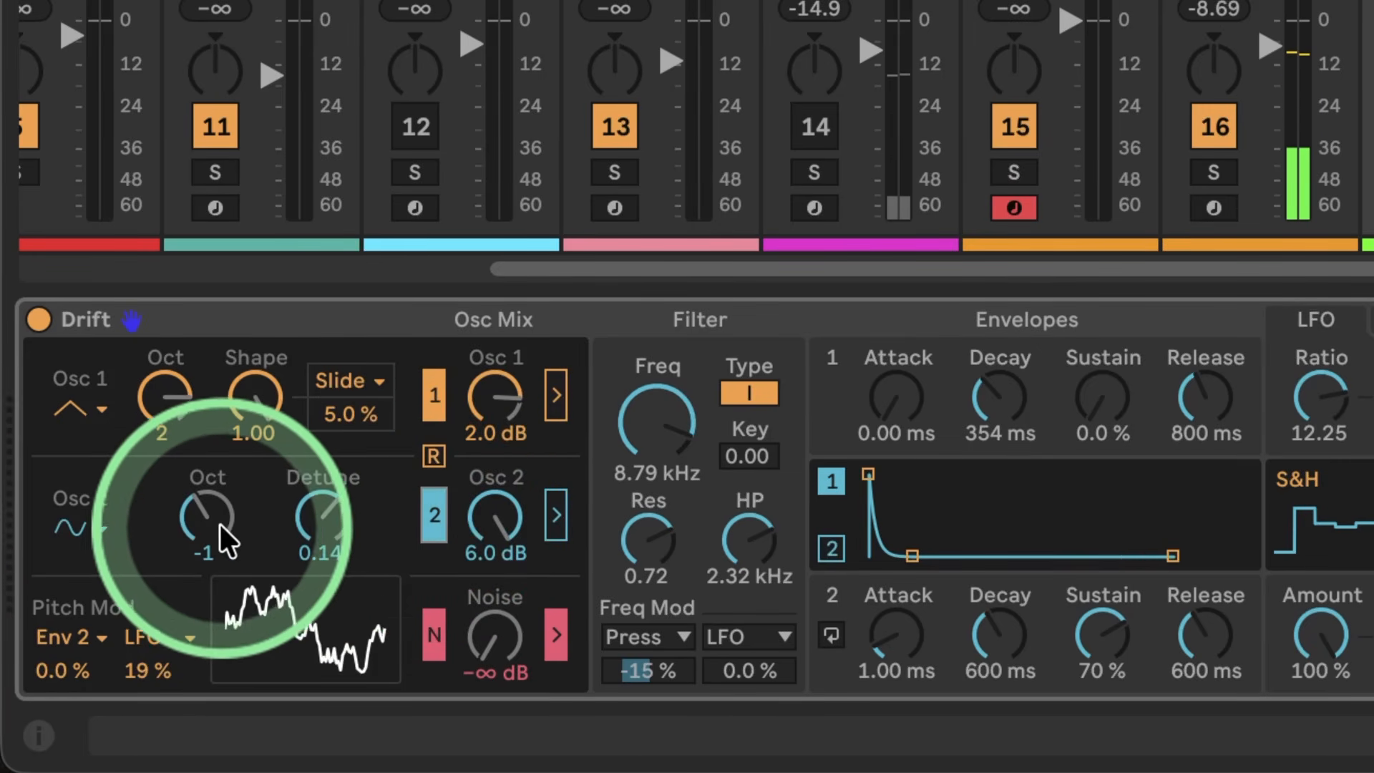
drag(213, 530, 329, 544)
drag(484, 508, 484, 523)
mouse_move(339, 513)
mouse_down()
mouse_move(339, 480)
mouse_move(316, 498)
mouse_up()
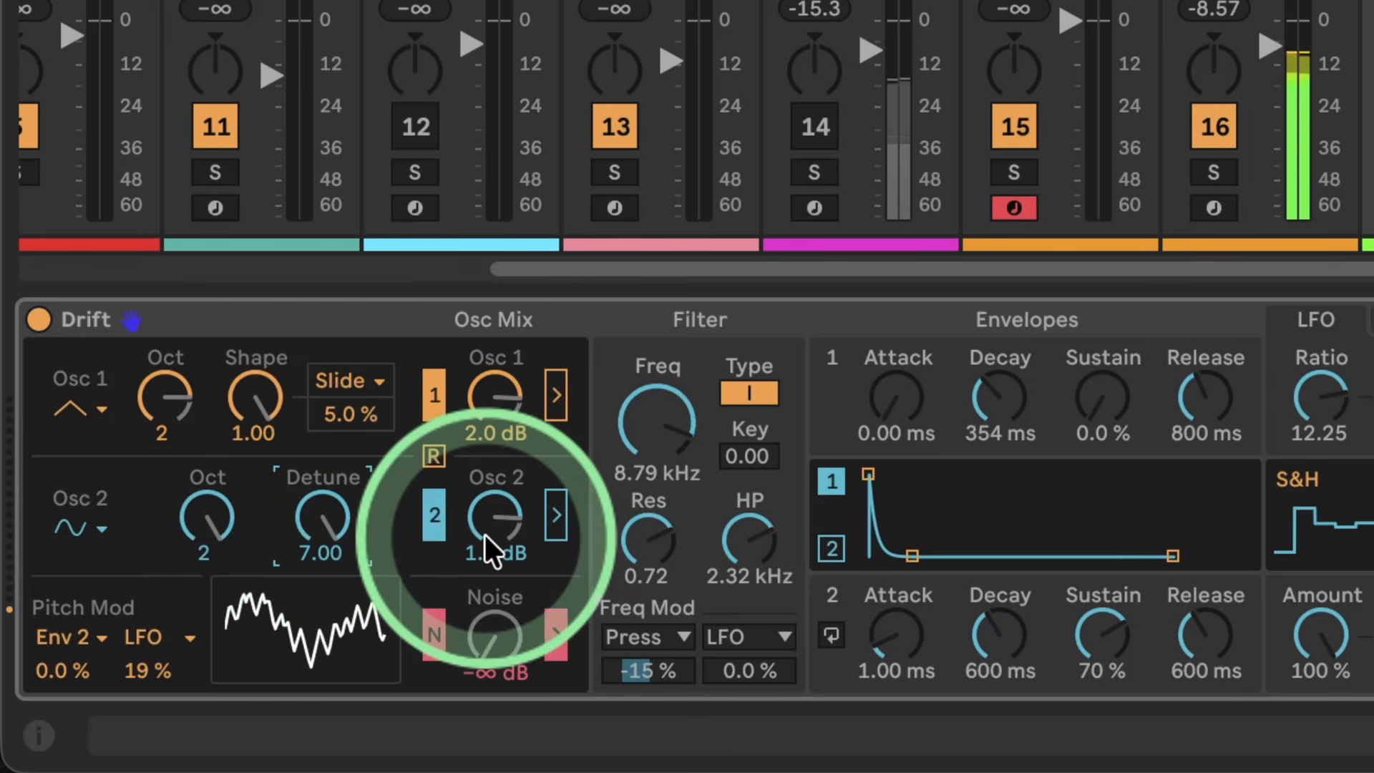
Step: Audition oscillator 2's waveforms, choose the shark-tooth wave and raise its level to 2.8 dB
click(88, 528)
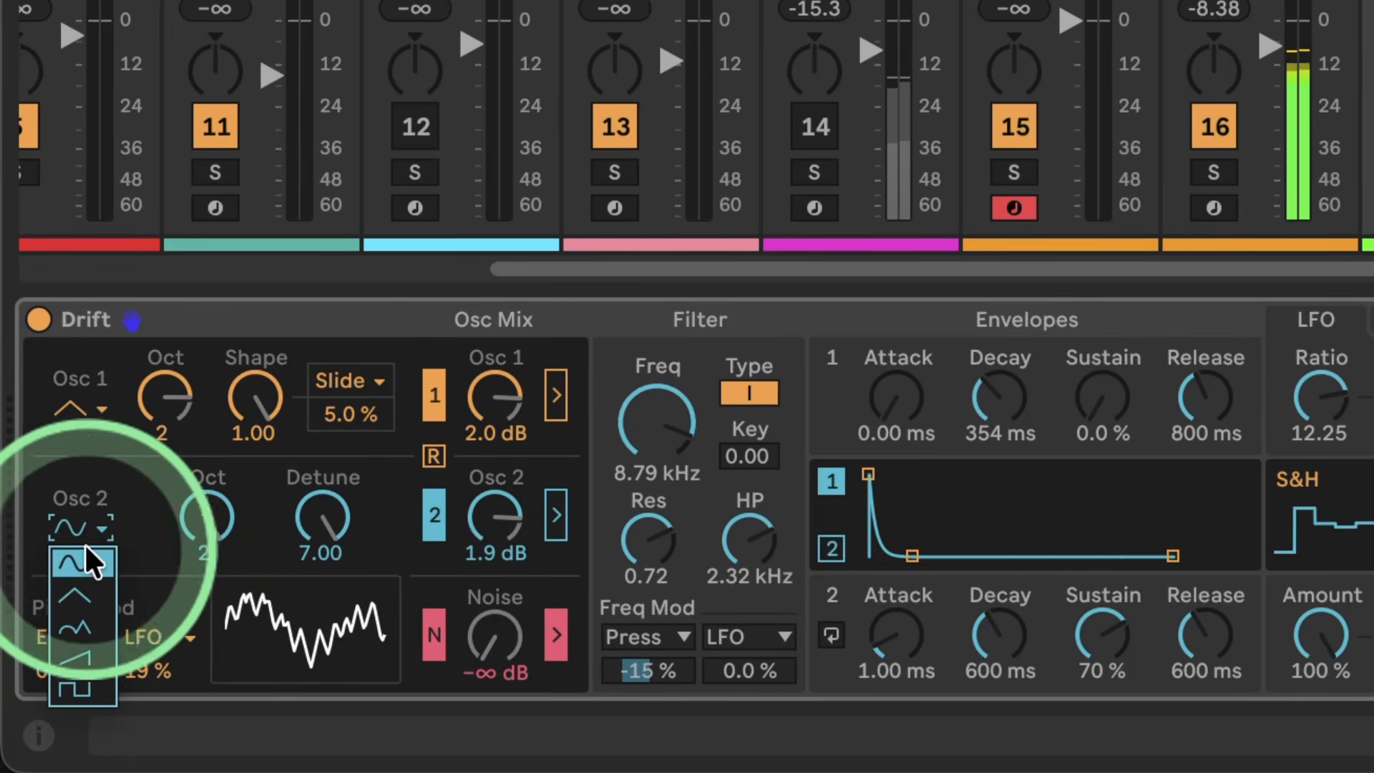
click(83, 592)
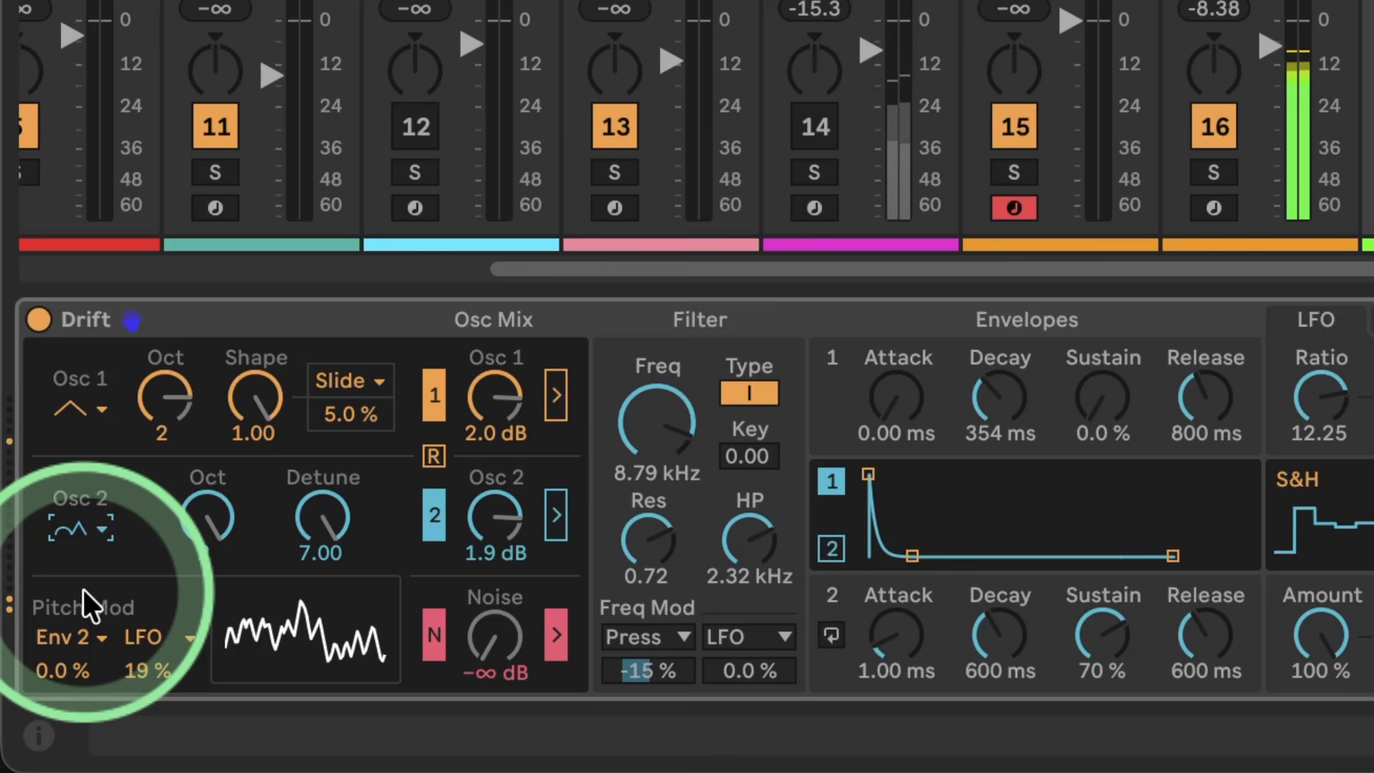
key(Down)
key(Down)
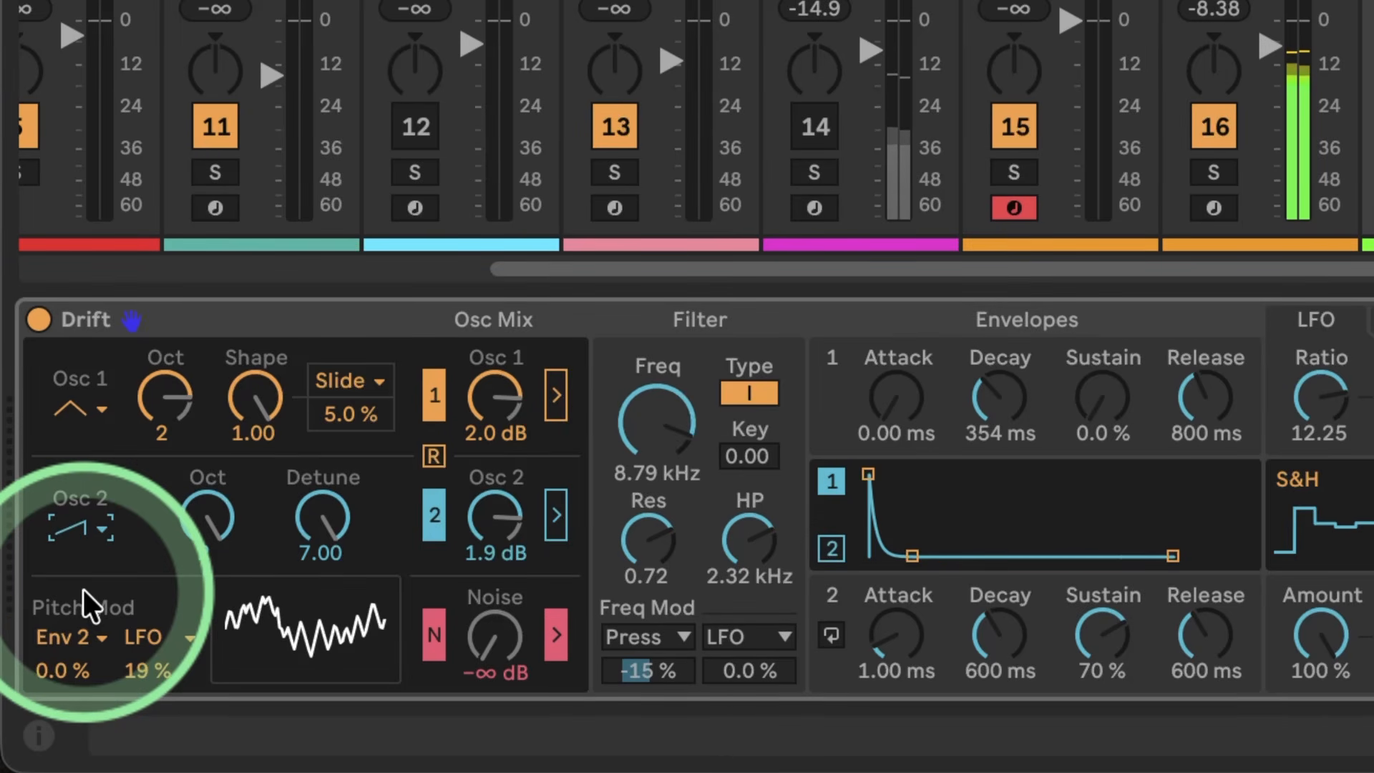
key(Up)
click(75, 526)
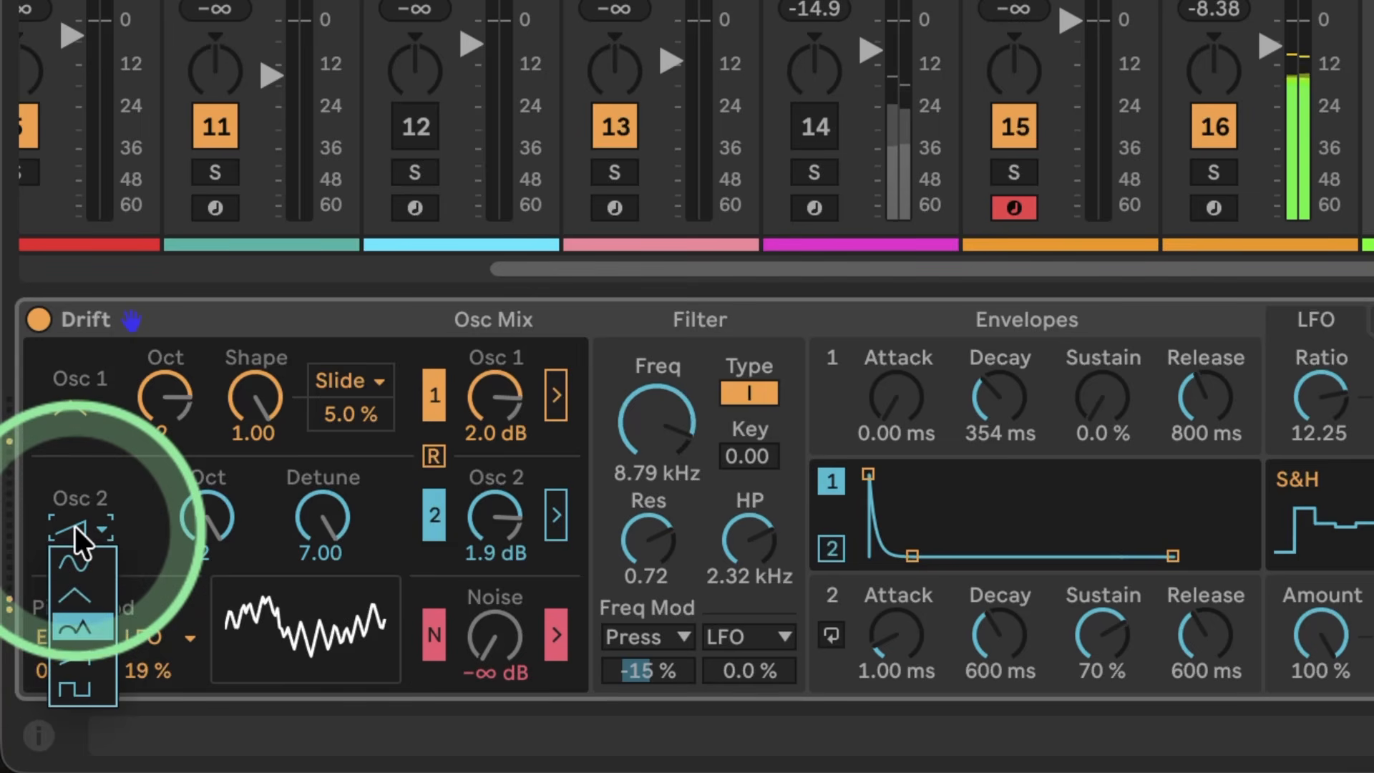
key(Return)
mouse_move(484, 516)
mouse_down()
mouse_move(486, 501)
mouse_move(487, 517)
mouse_up()
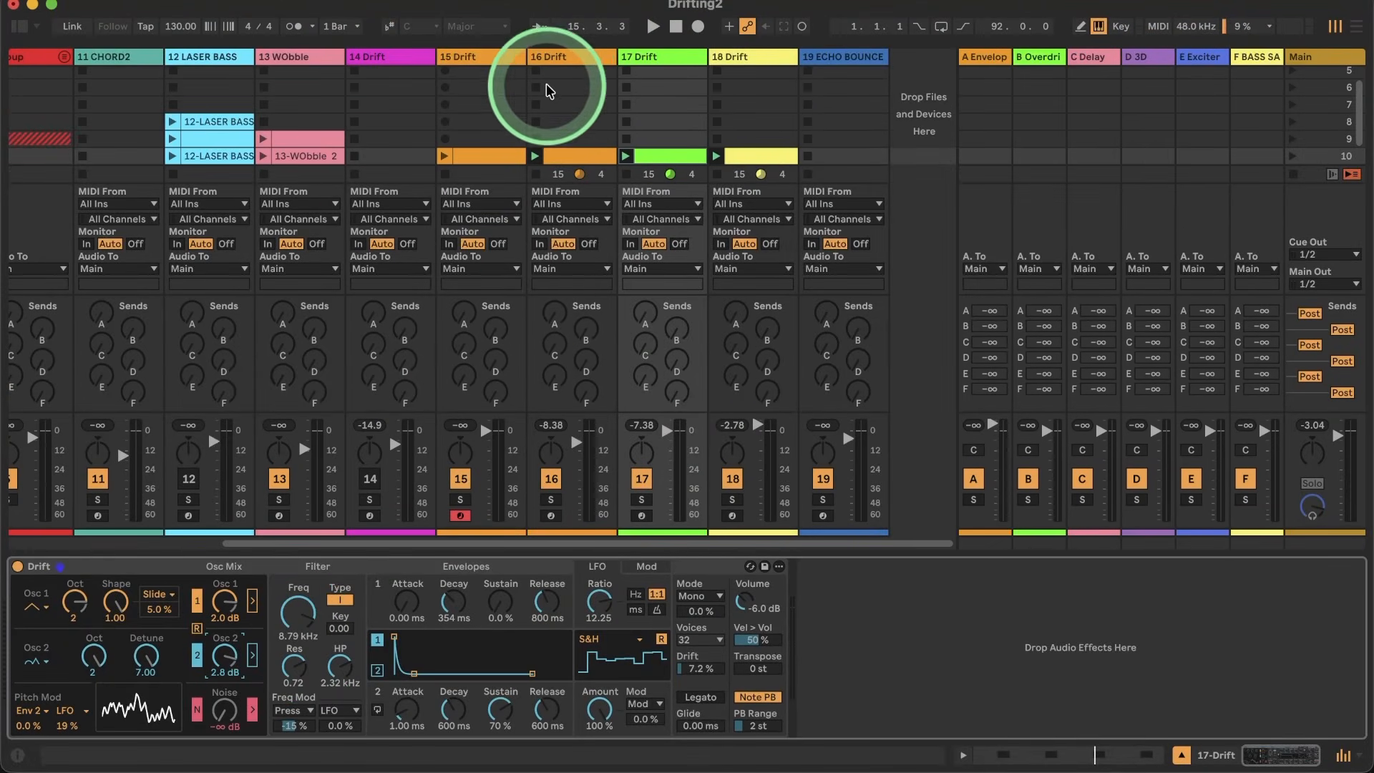
Step: Play the groove, open track 17's clip and transpose all four off-beat notes from C3 up to D#5
key(space)
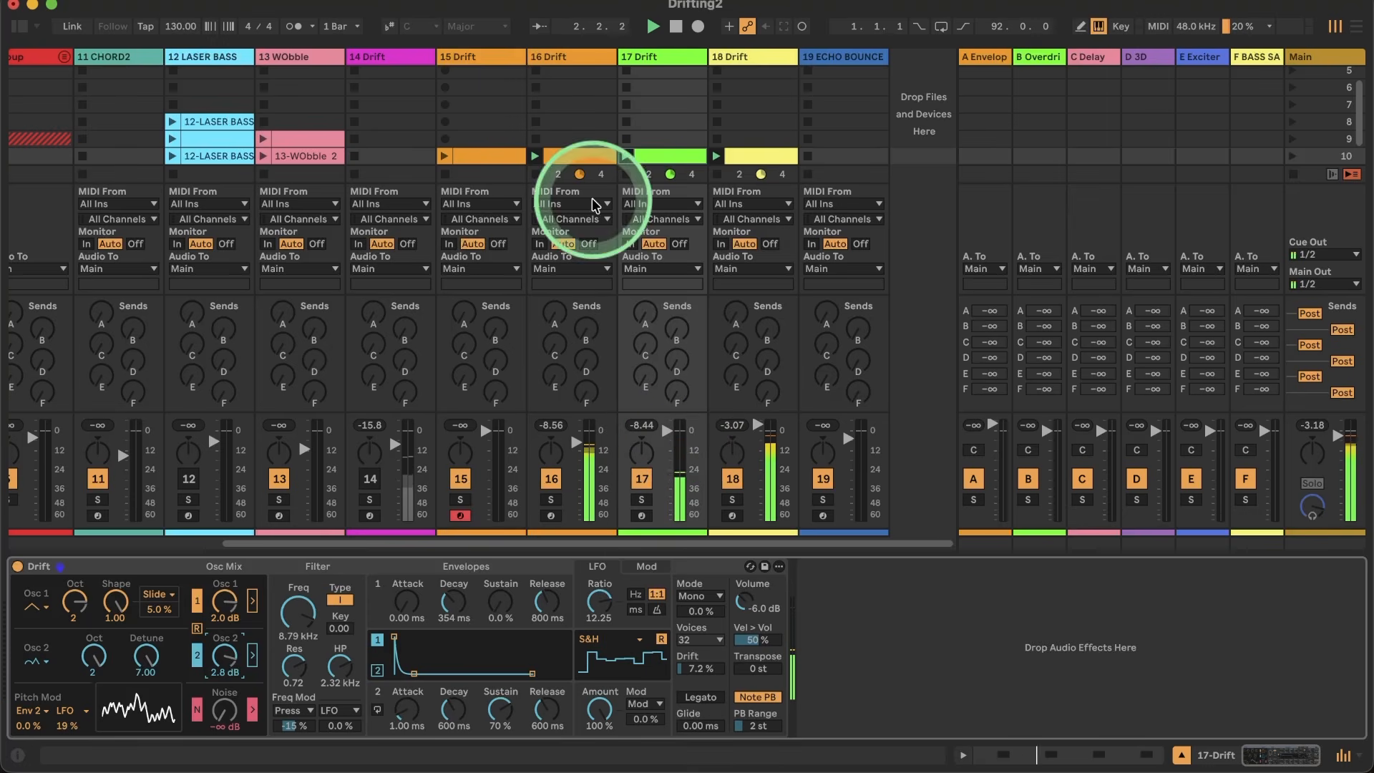
click(649, 57)
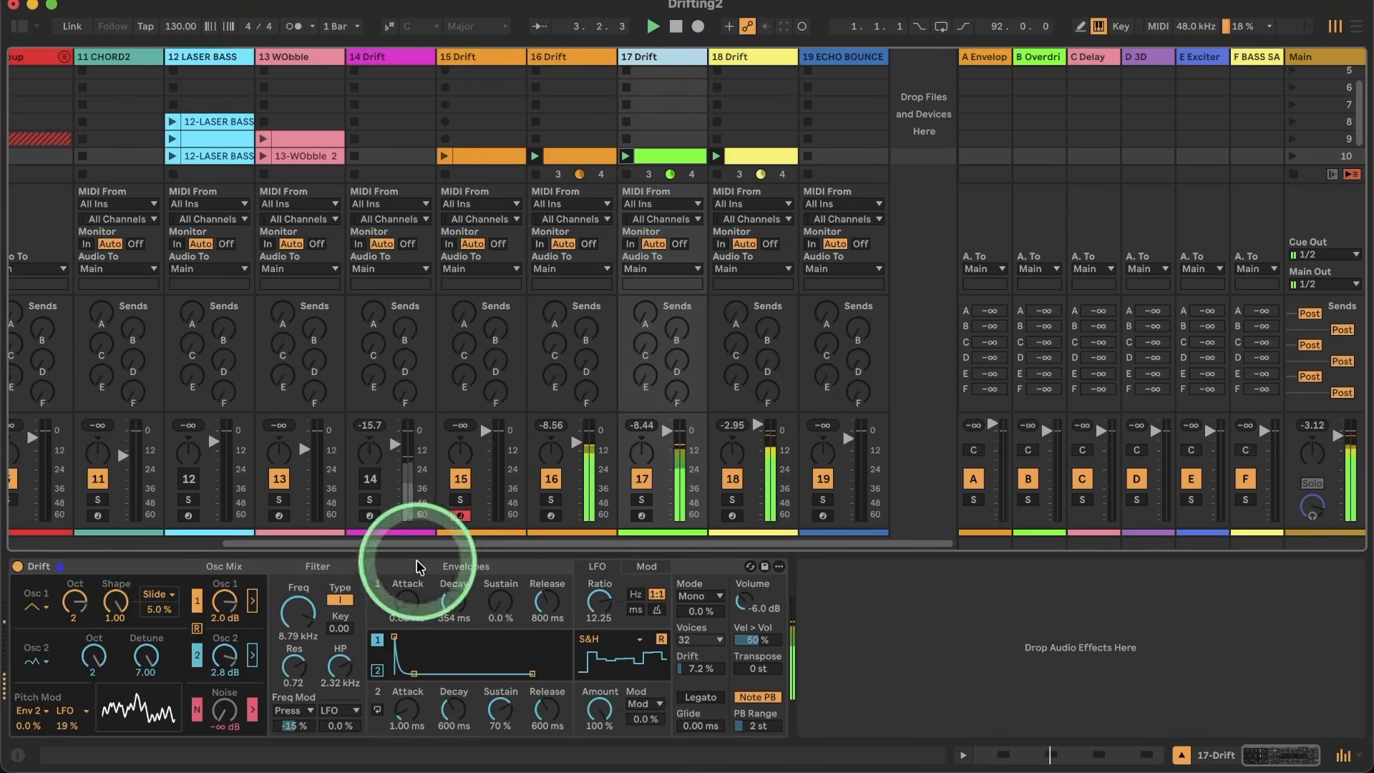
double_click(662, 150)
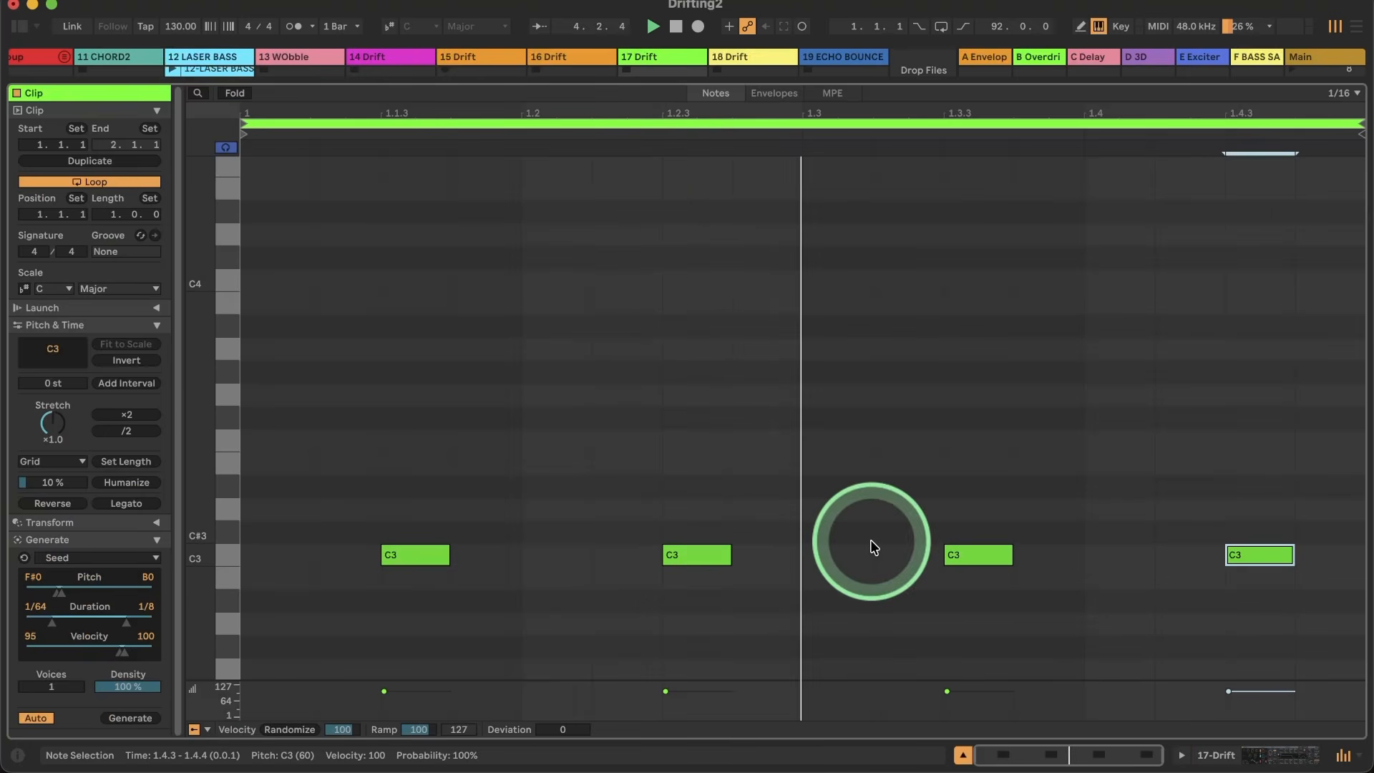
drag(1289, 524, 108, 720)
key(Up)
key(Up)
key(Up)
key(Up)
key(Up)
key(Up)
key(Up)
key(Up)
key(Up)
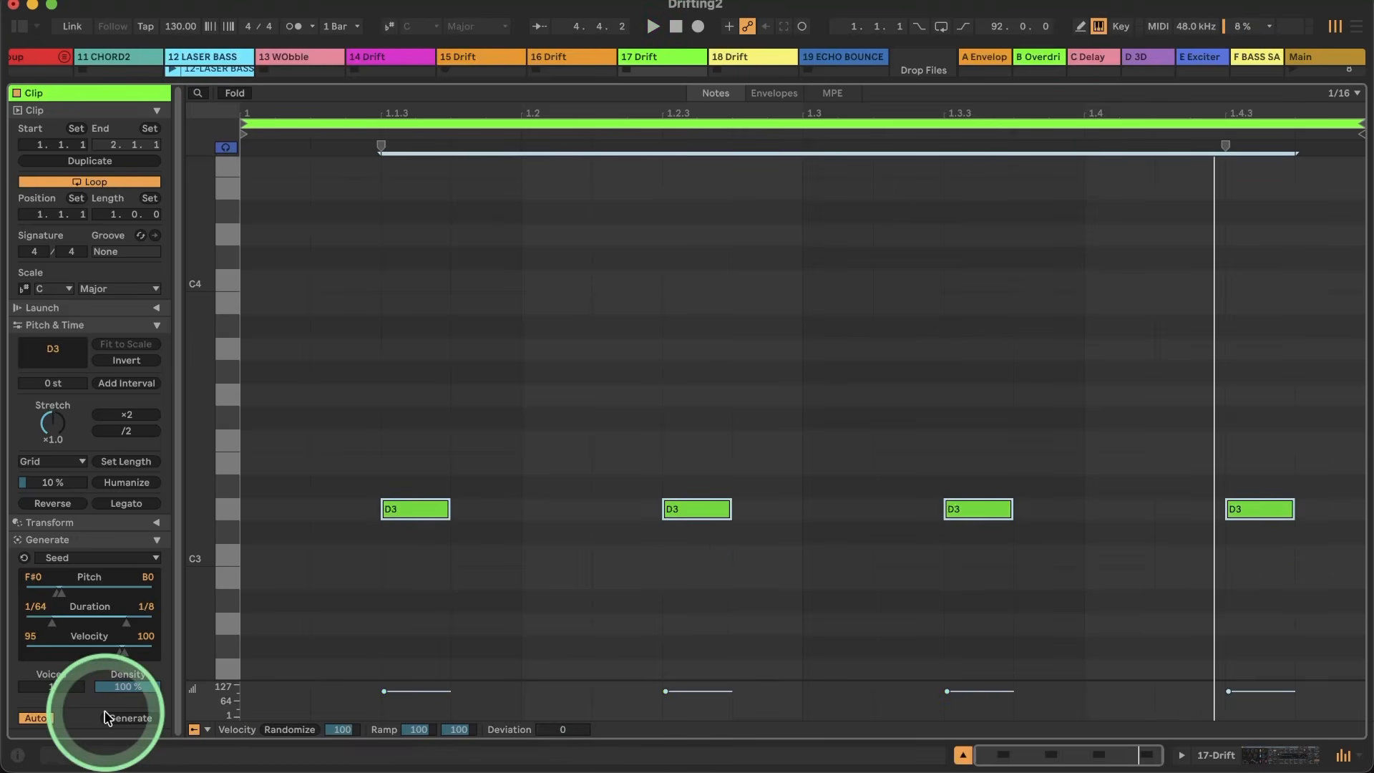
key(Up)
key(Up)
key(Up)
key(Up)
key(Up)
key(Up)
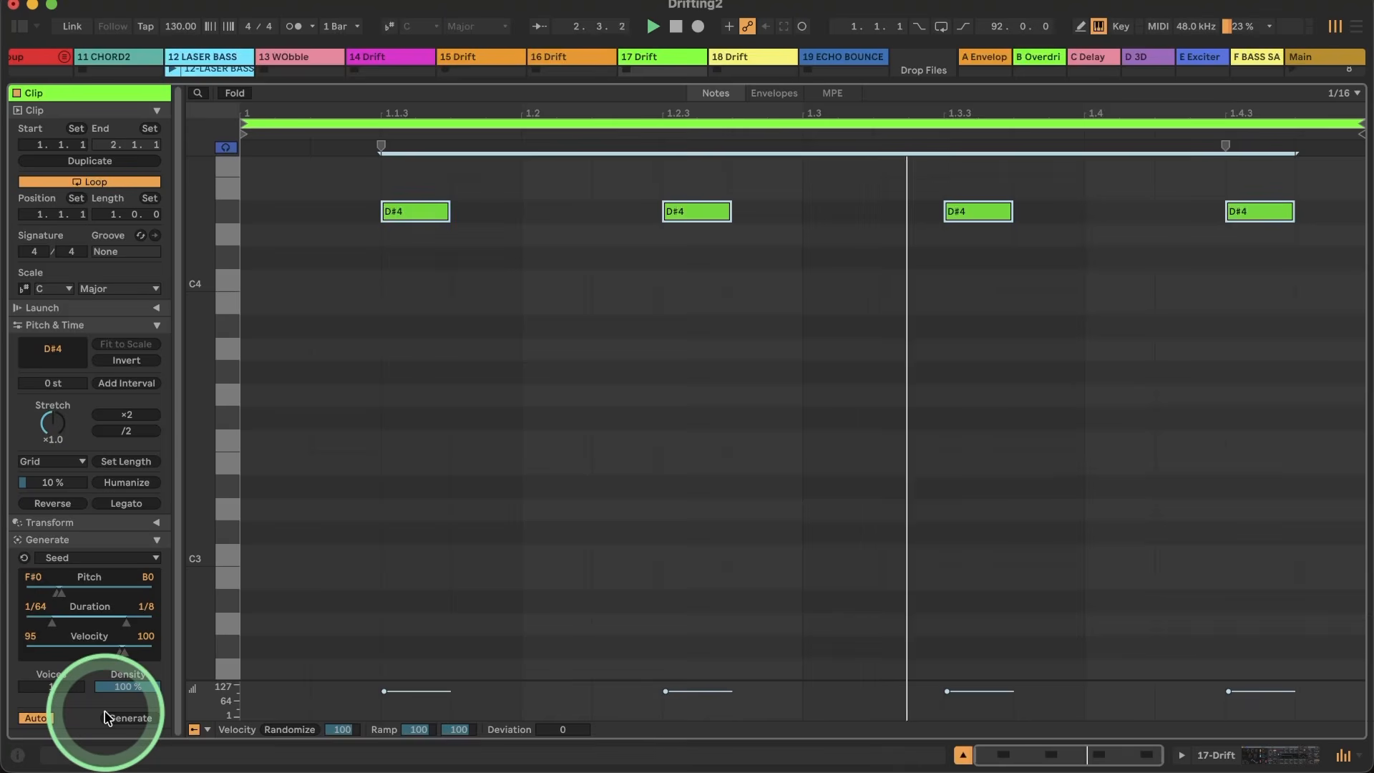
key(shift+Up)
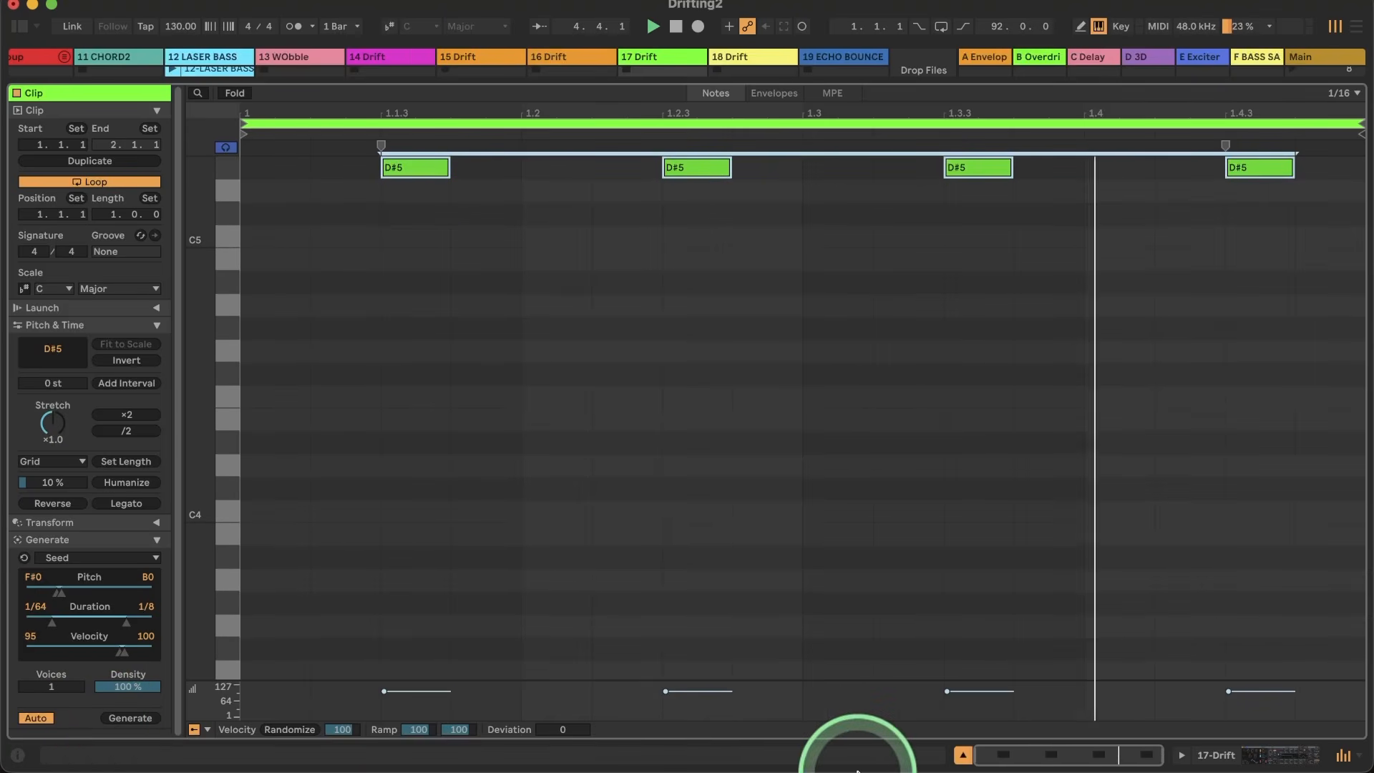
Step: Return to track 17's Drift and set envelope 1's decay to 527 ms and the LFO pitch modulation to 38 %
click(1248, 764)
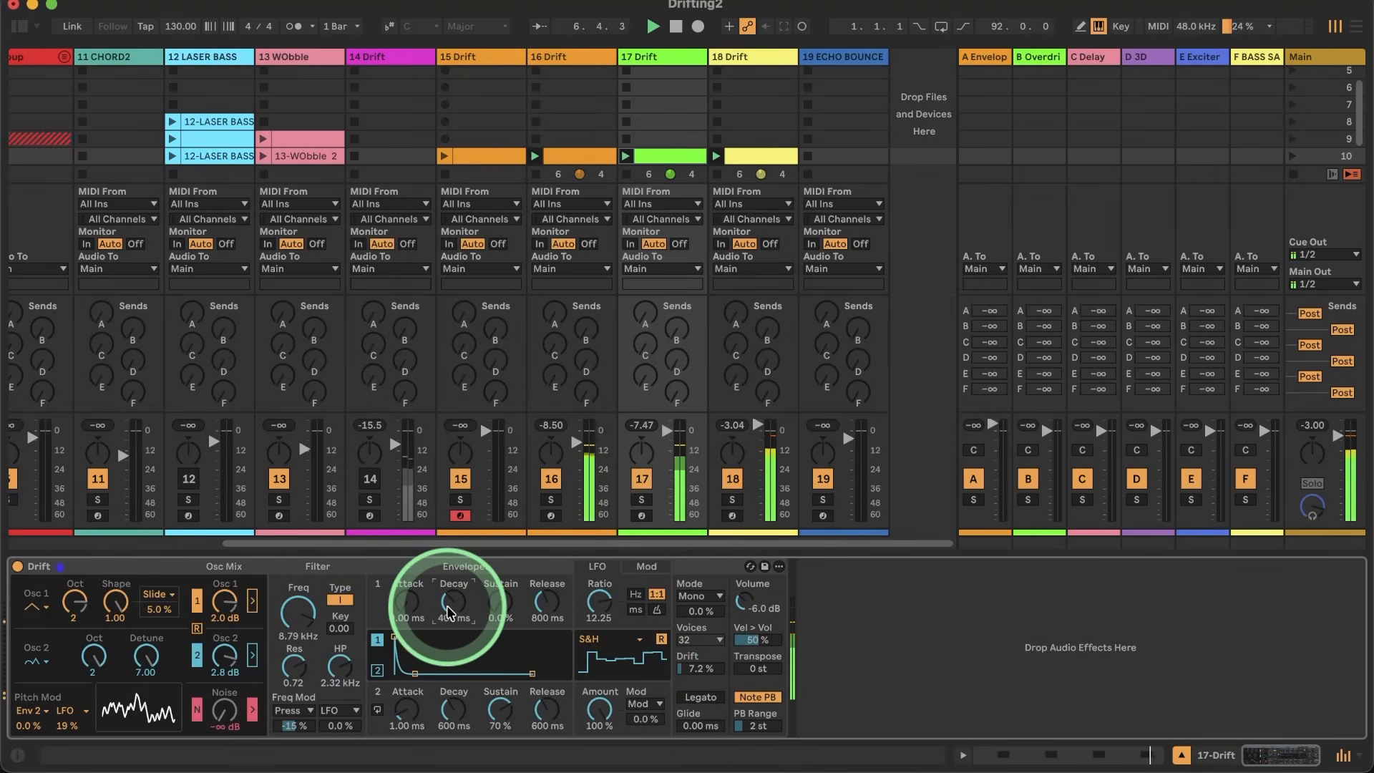
click(66, 727)
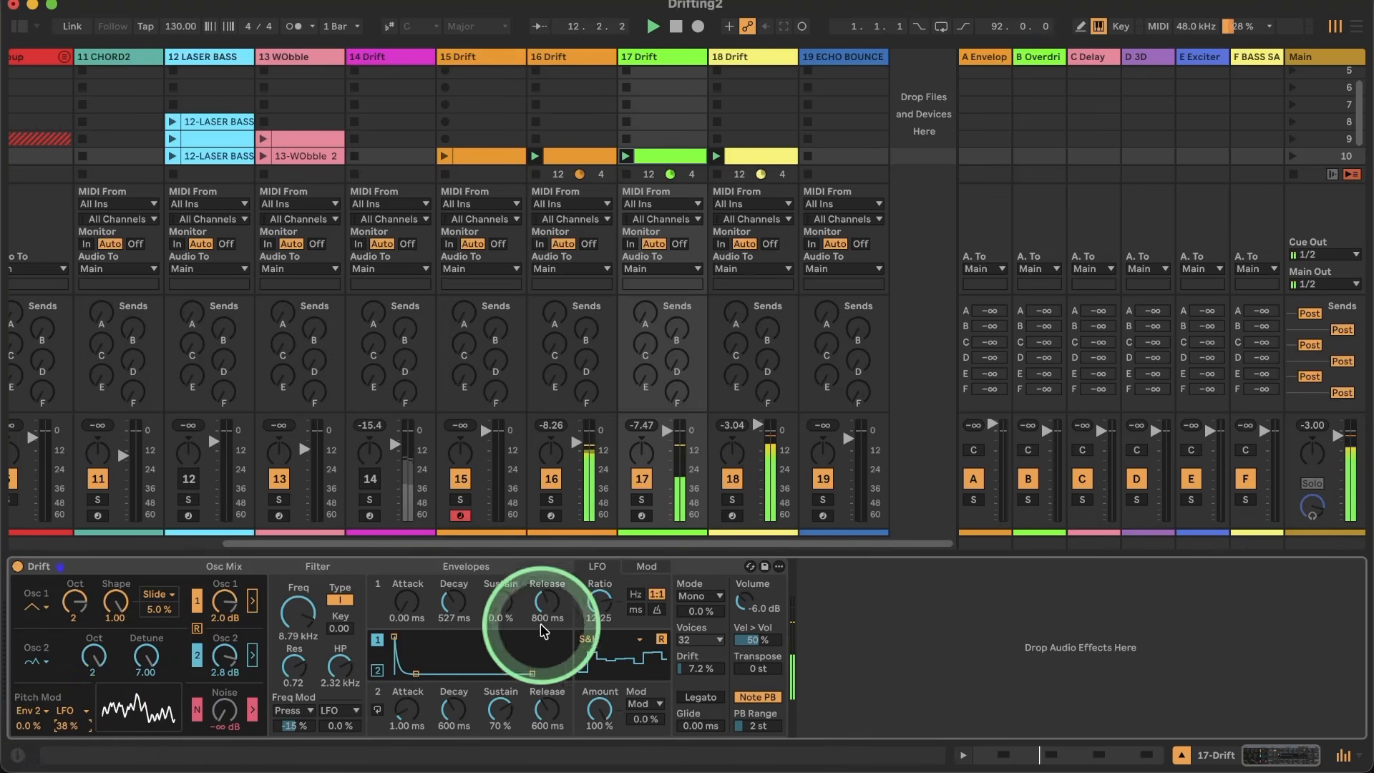
Step: Open track 16's bass clip and generate another Seed pattern on top of the existing notes
double_click(567, 151)
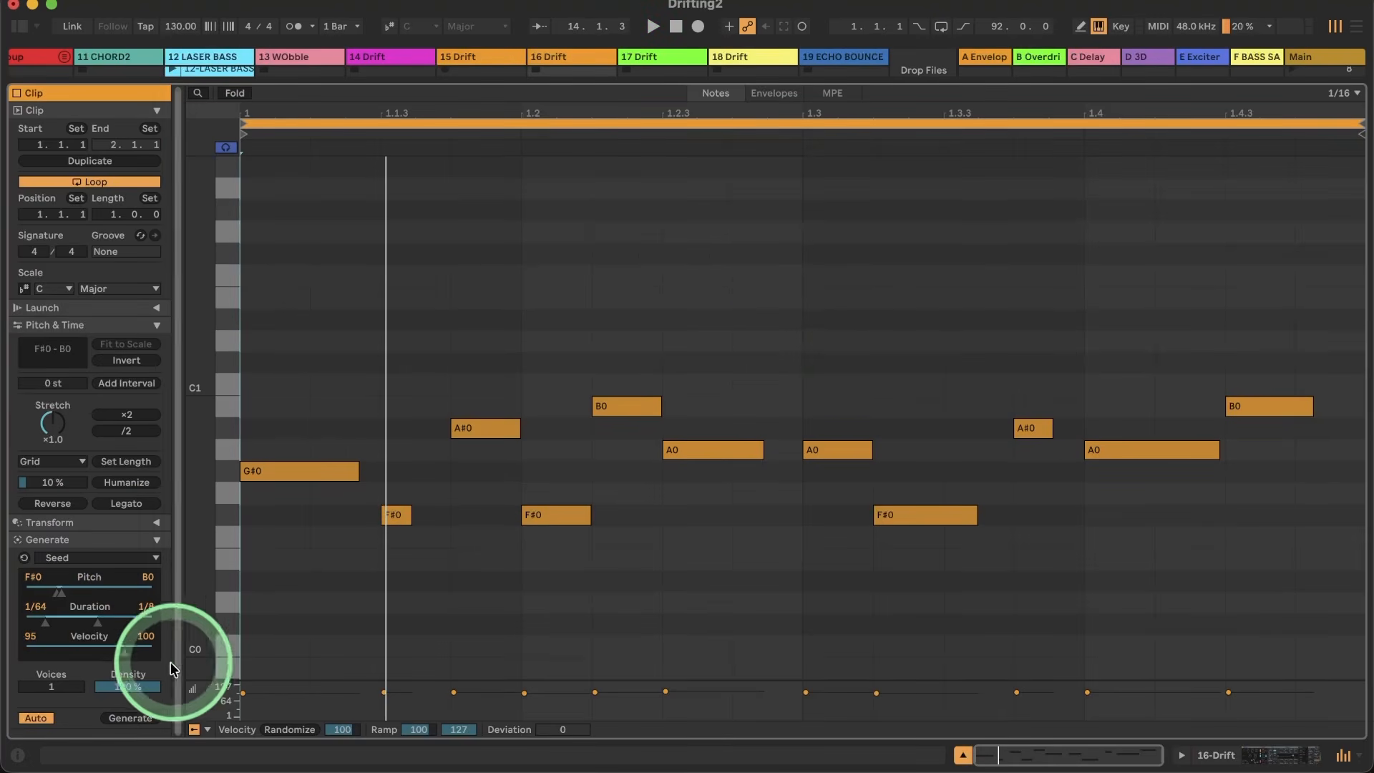
click(123, 718)
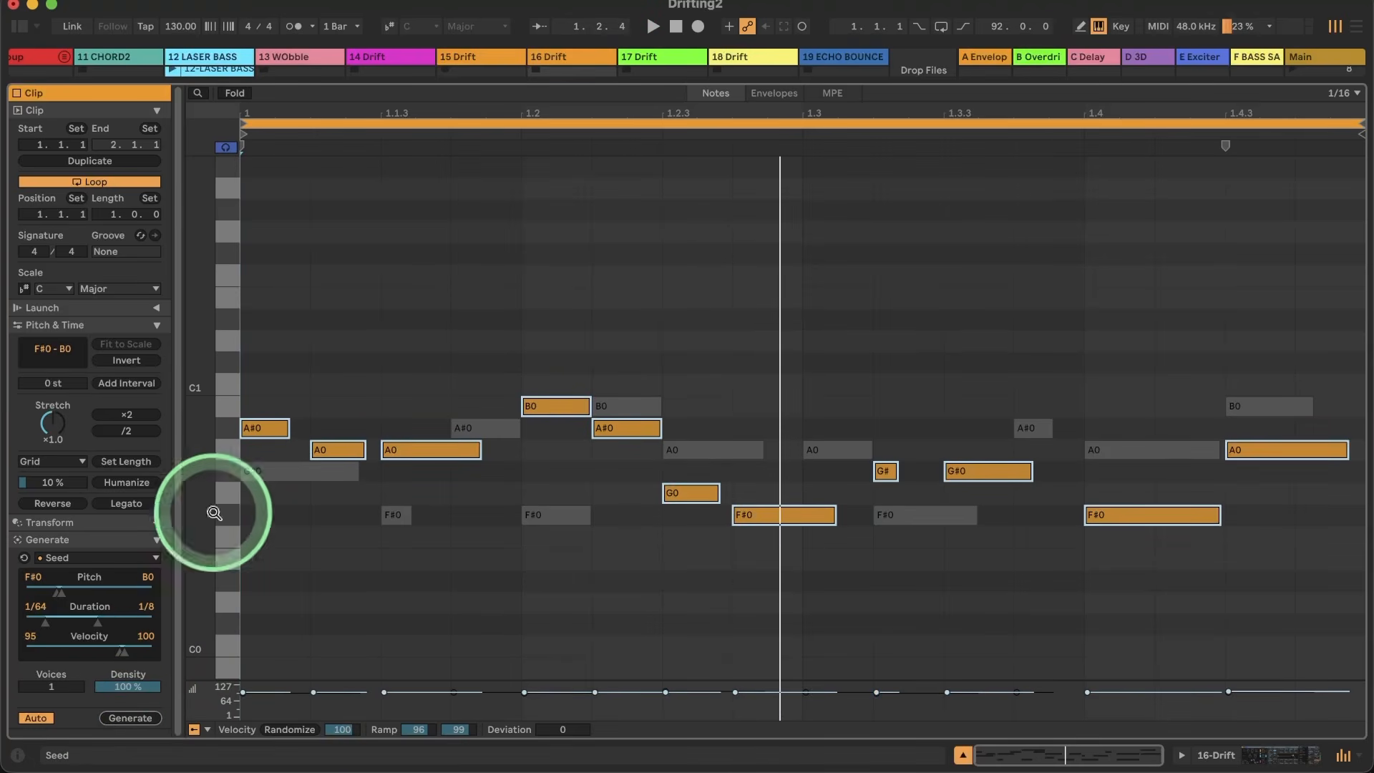
click(382, 252)
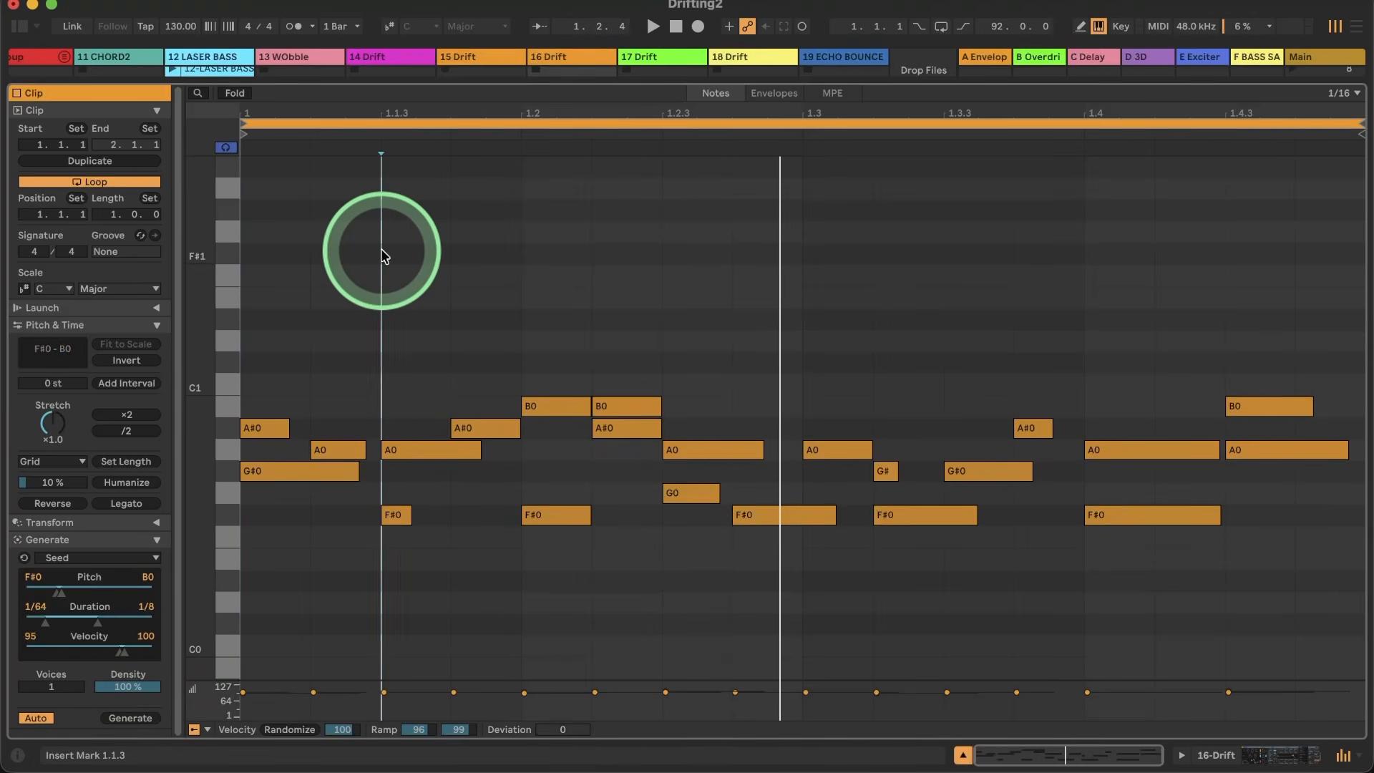
Step: Replace track 16's clip notes with a newly generated Seed pattern and set its Drift's oscillator 1 Env 2 shape modulation to 66 %
key(Delete)
click(138, 719)
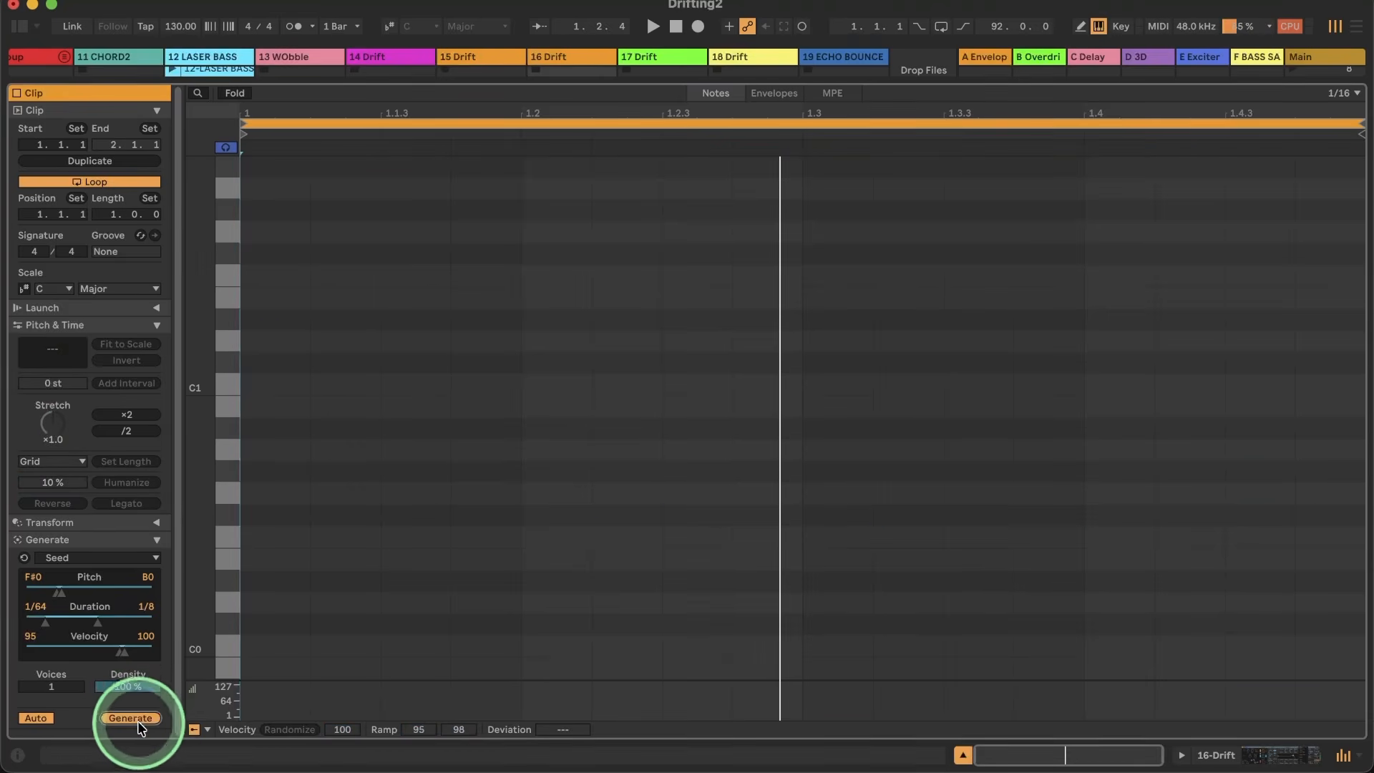
click(137, 687)
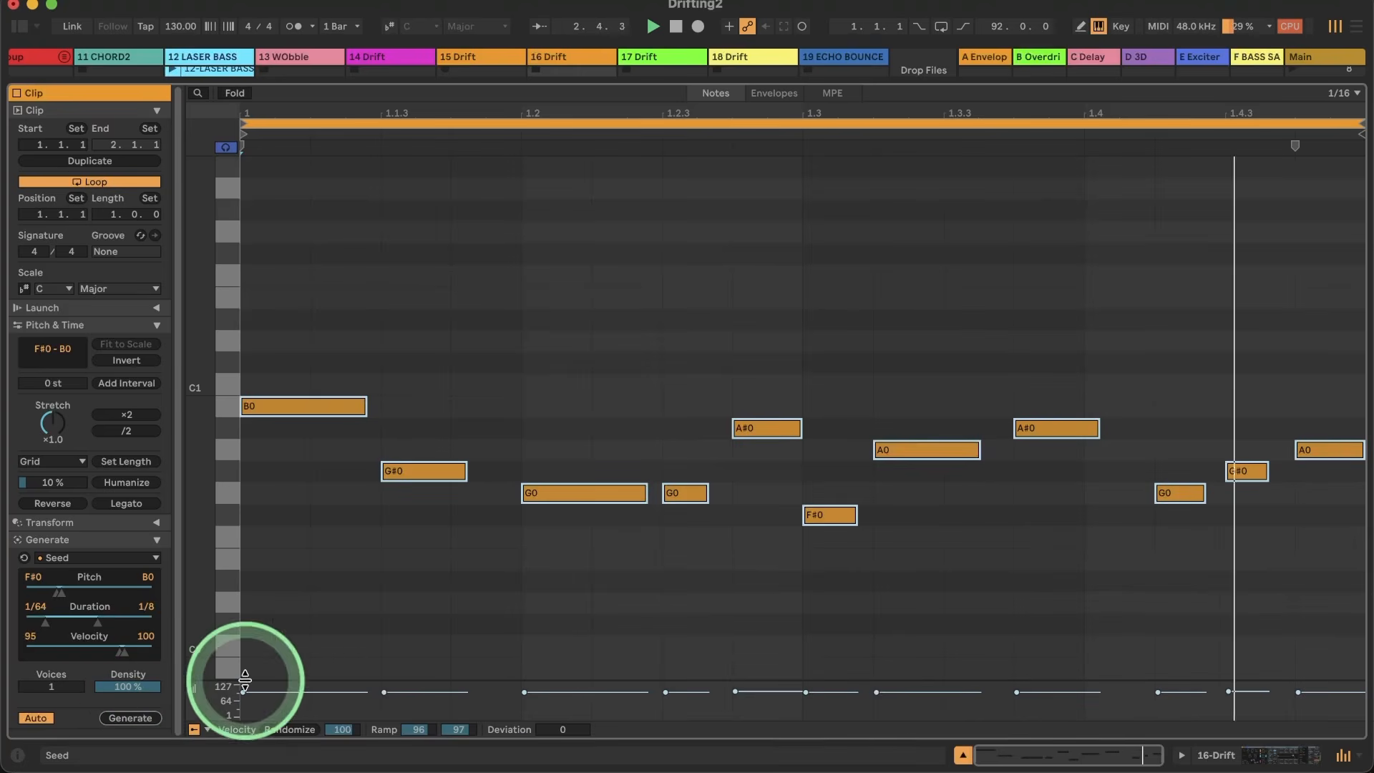
click(1226, 751)
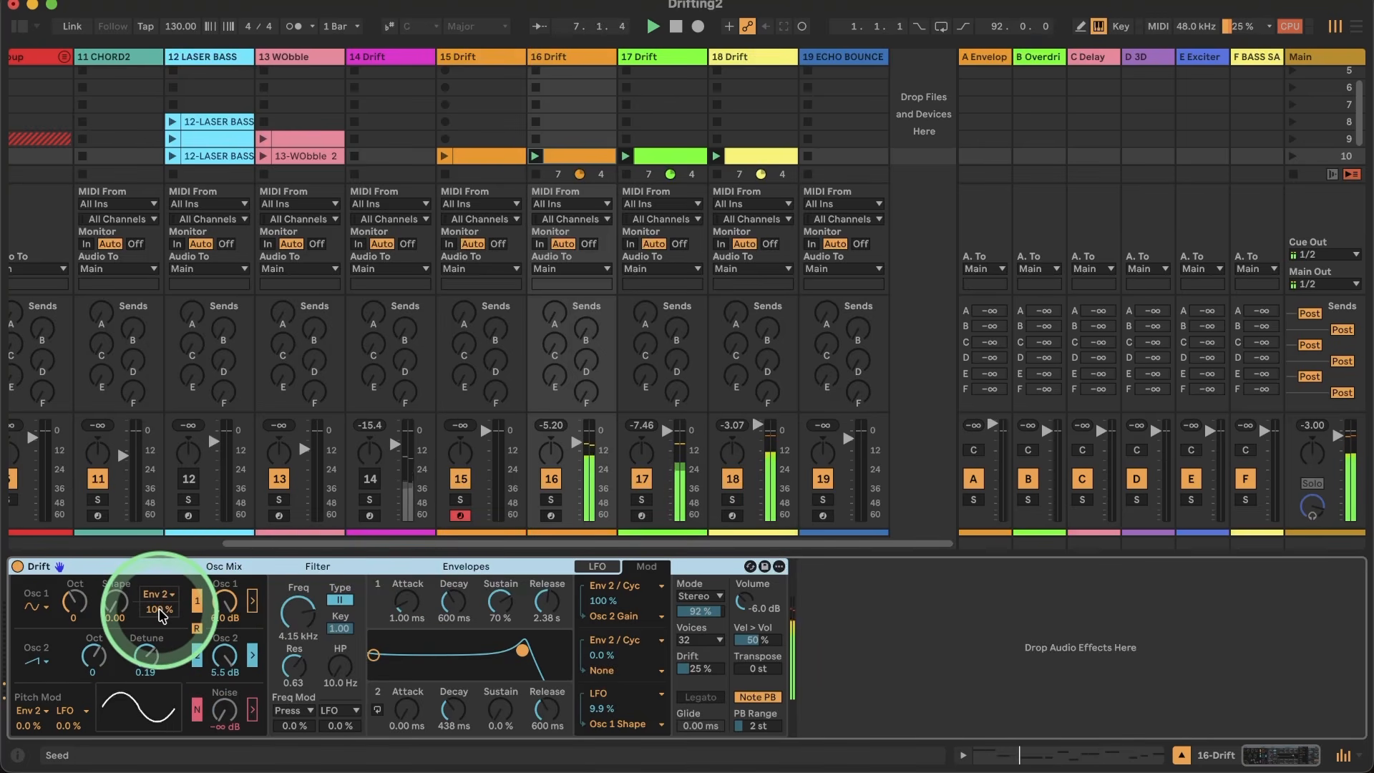
drag(158, 610, 159, 623)
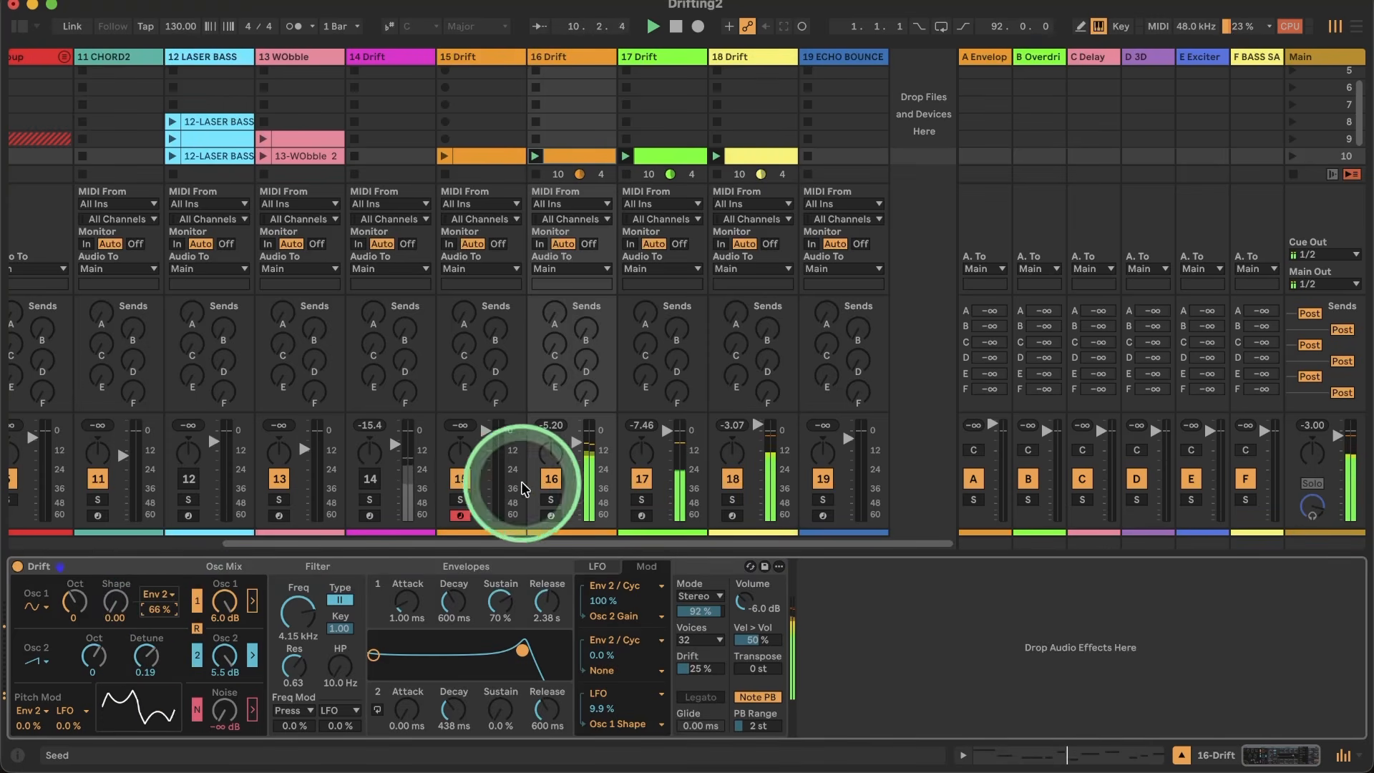
Step: Audition Stereo mode on track 17's Drift, switch it to Unison and play the groove with the mode amount at 100 %
click(662, 57)
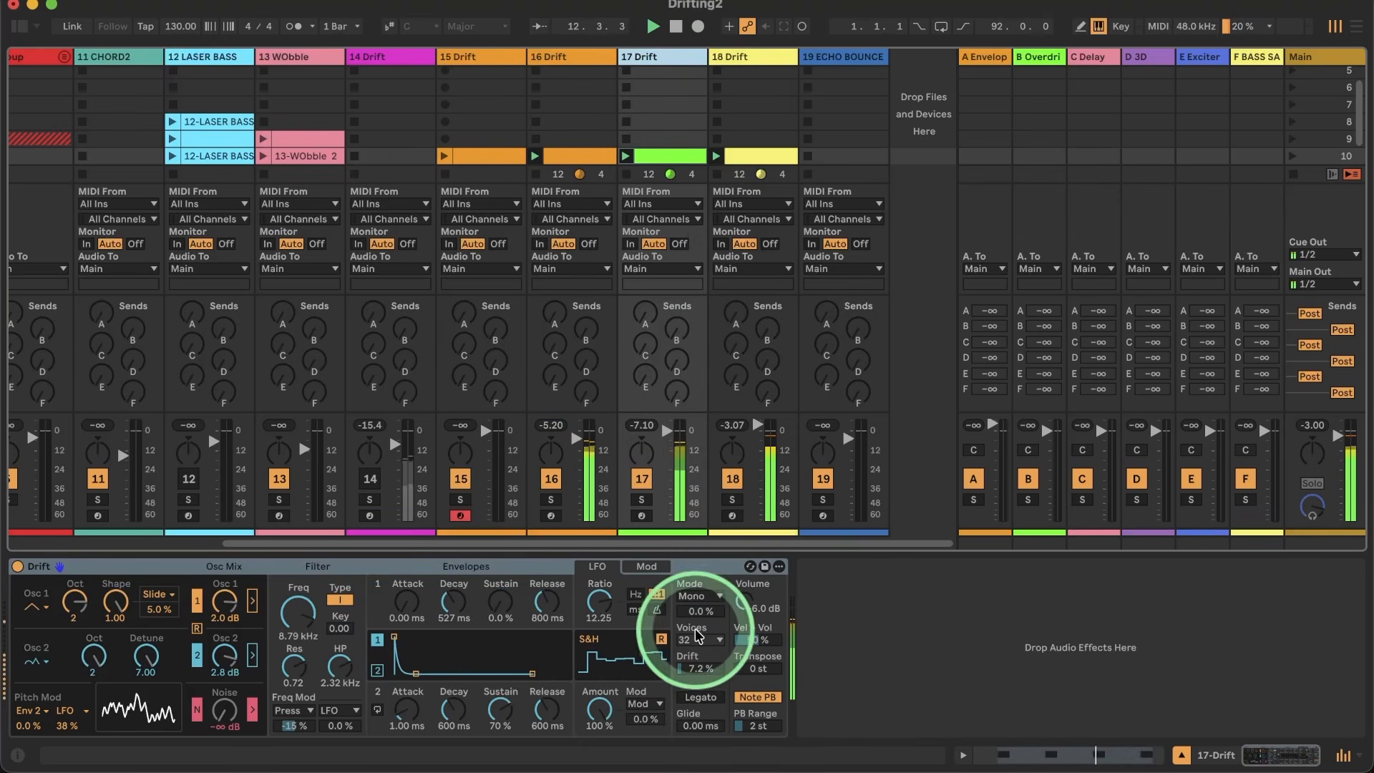
click(693, 596)
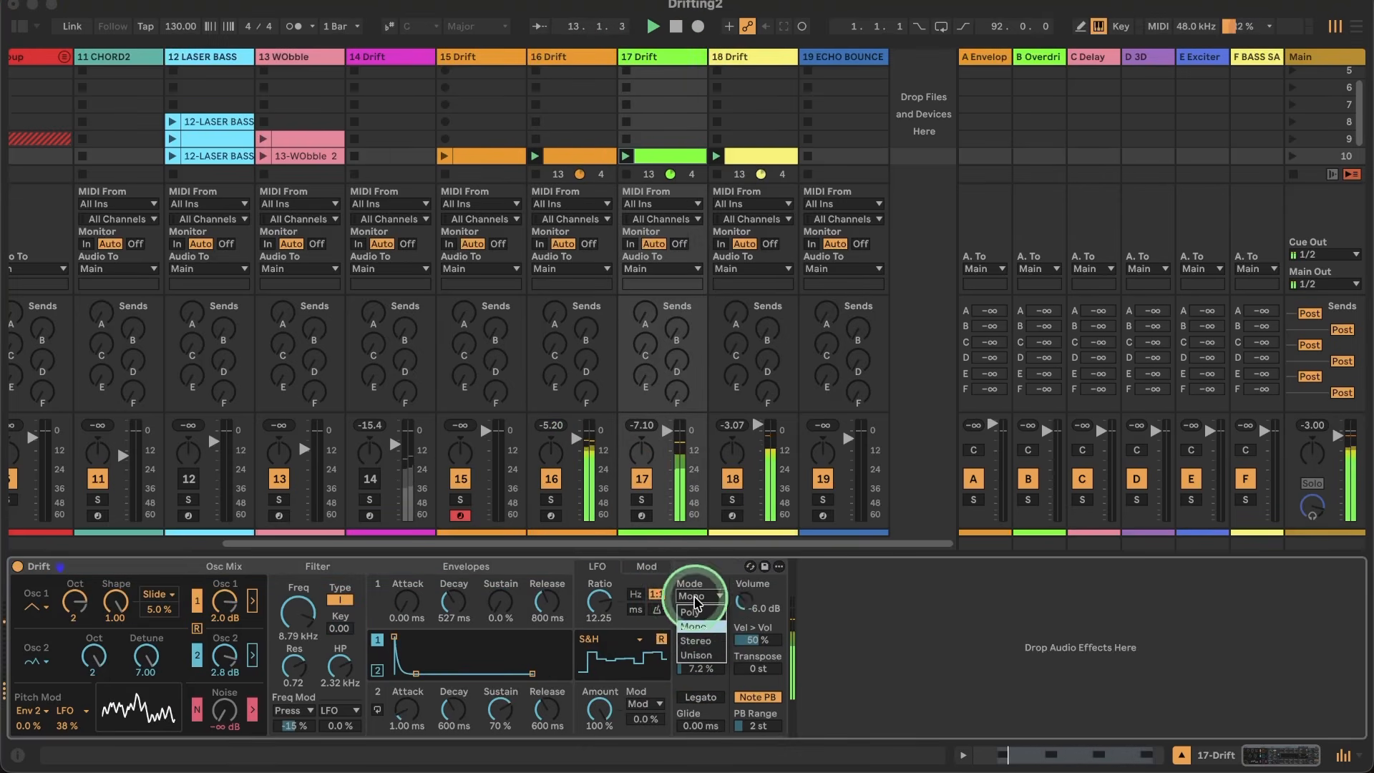
click(696, 640)
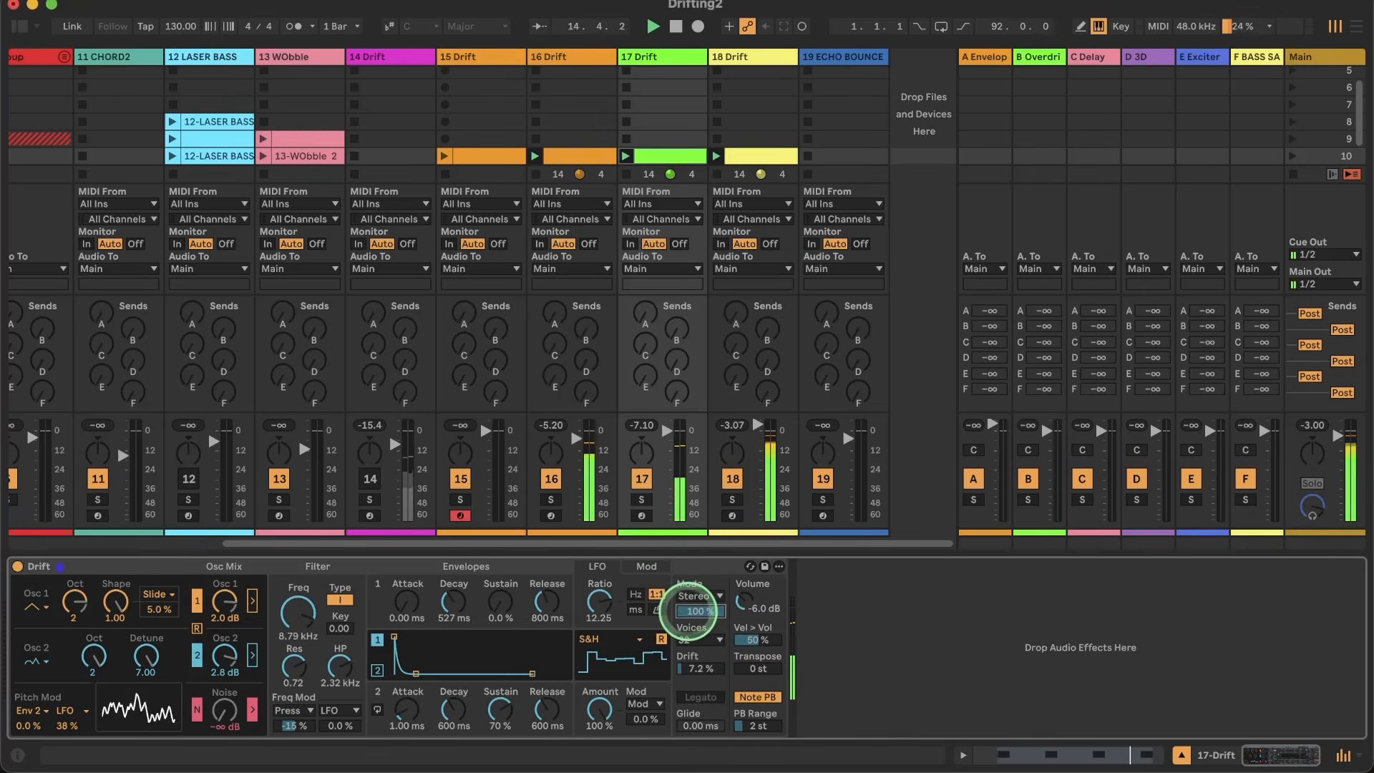
click(697, 595)
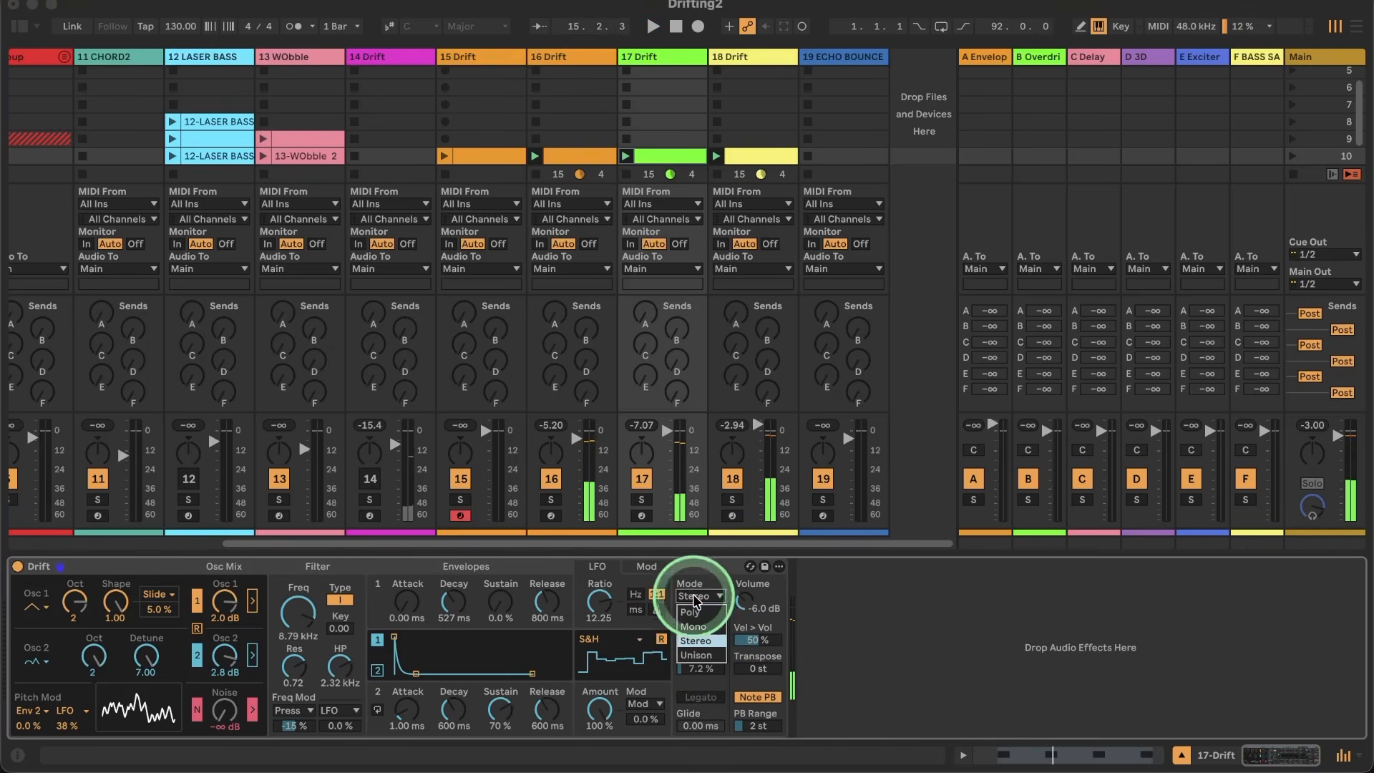
click(692, 657)
key(space)
drag(693, 612, 693, 610)
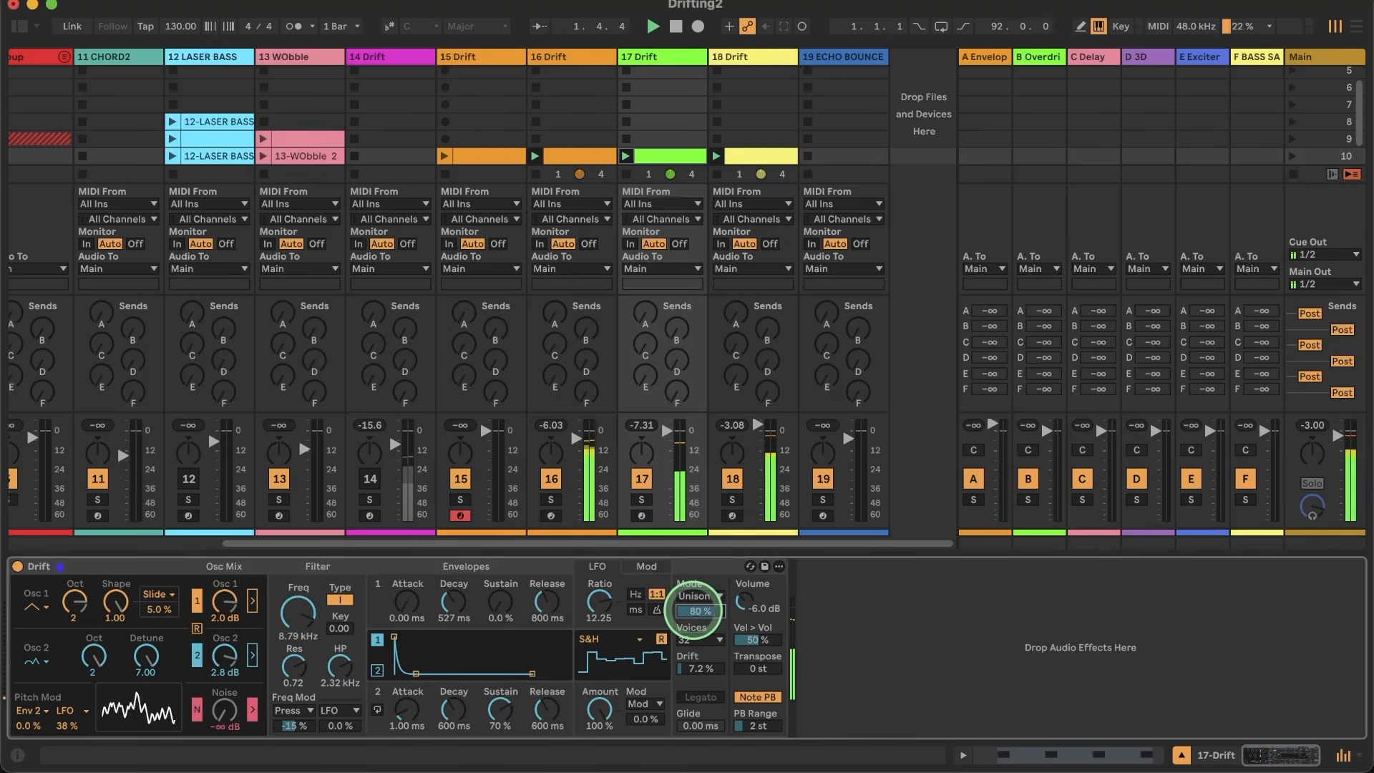
Step: Toggle track 17's oscillator retrigger, then set drift to 84 %, volume to -5.2 dB and envelope 1's release to 322 ms
click(197, 628)
click(197, 628)
drag(694, 673, 694, 672)
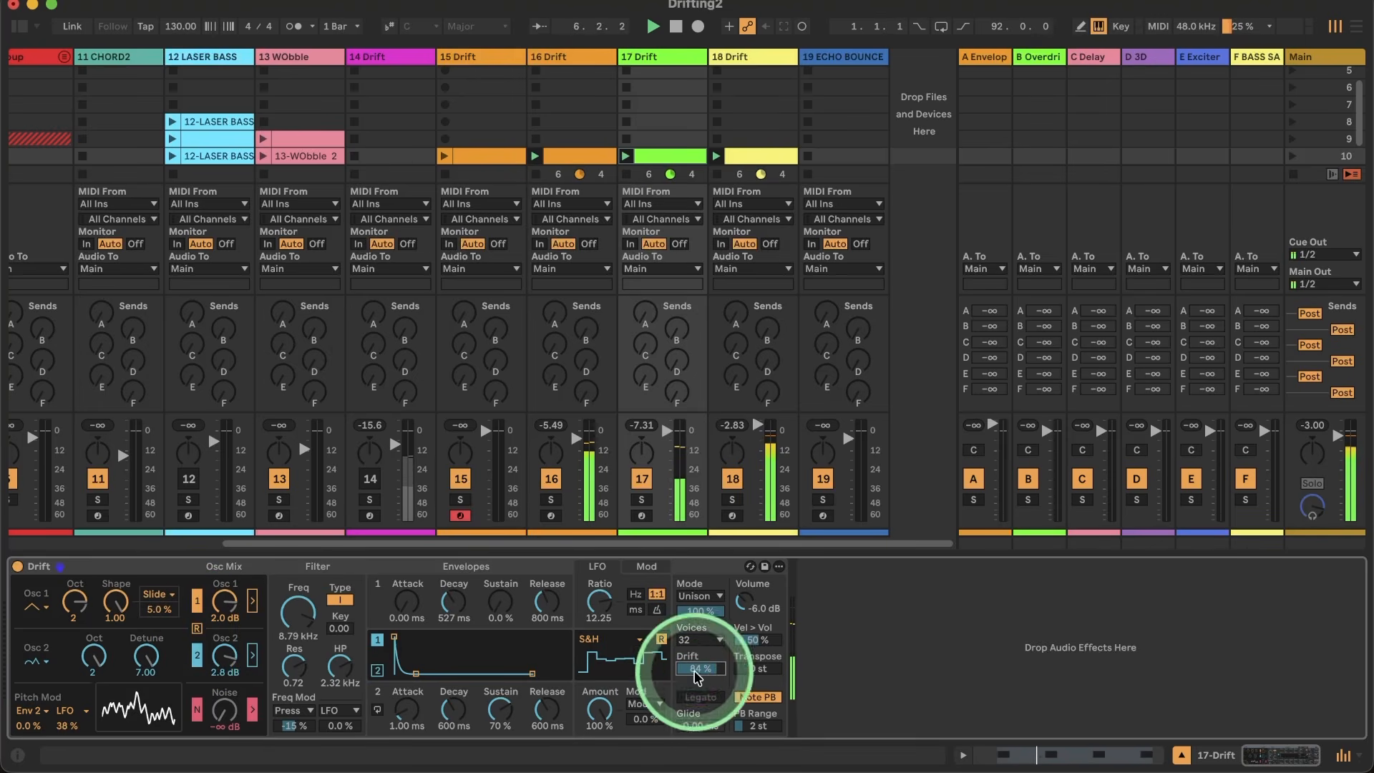
drag(750, 605, 749, 602)
drag(542, 616, 542, 621)
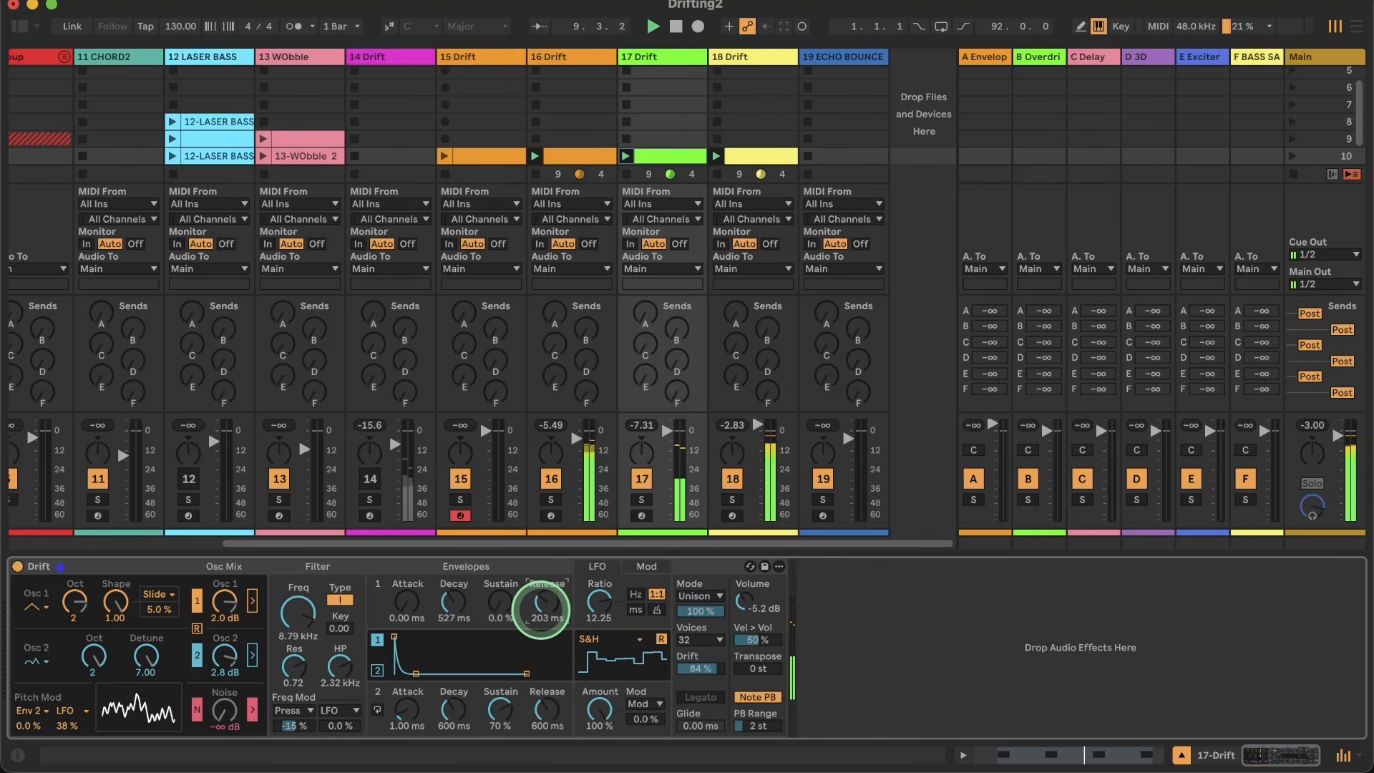
click(452, 606)
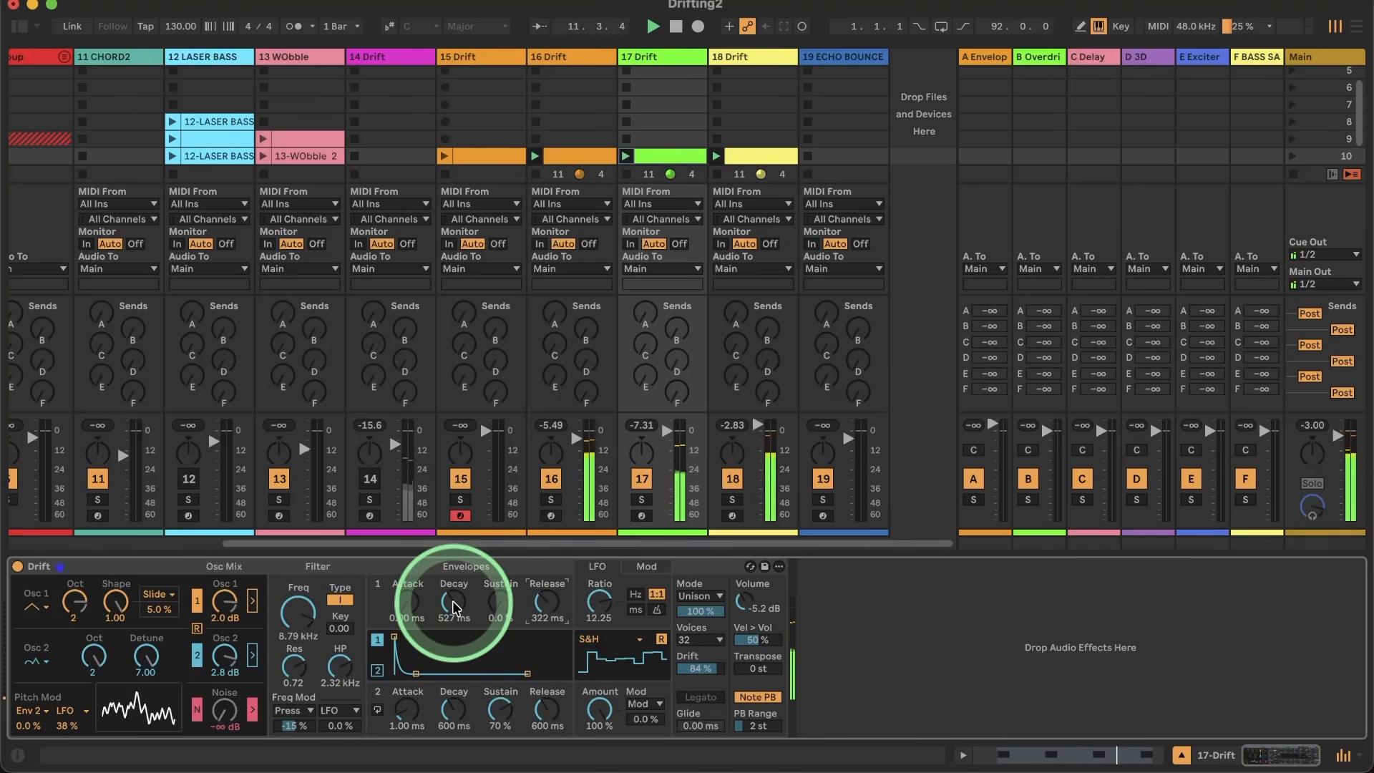
Step: Solo track 16, audition oscillator 2 at octave 2, detune it to 0.03 and switch the oscillator off
click(570, 49)
click(550, 499)
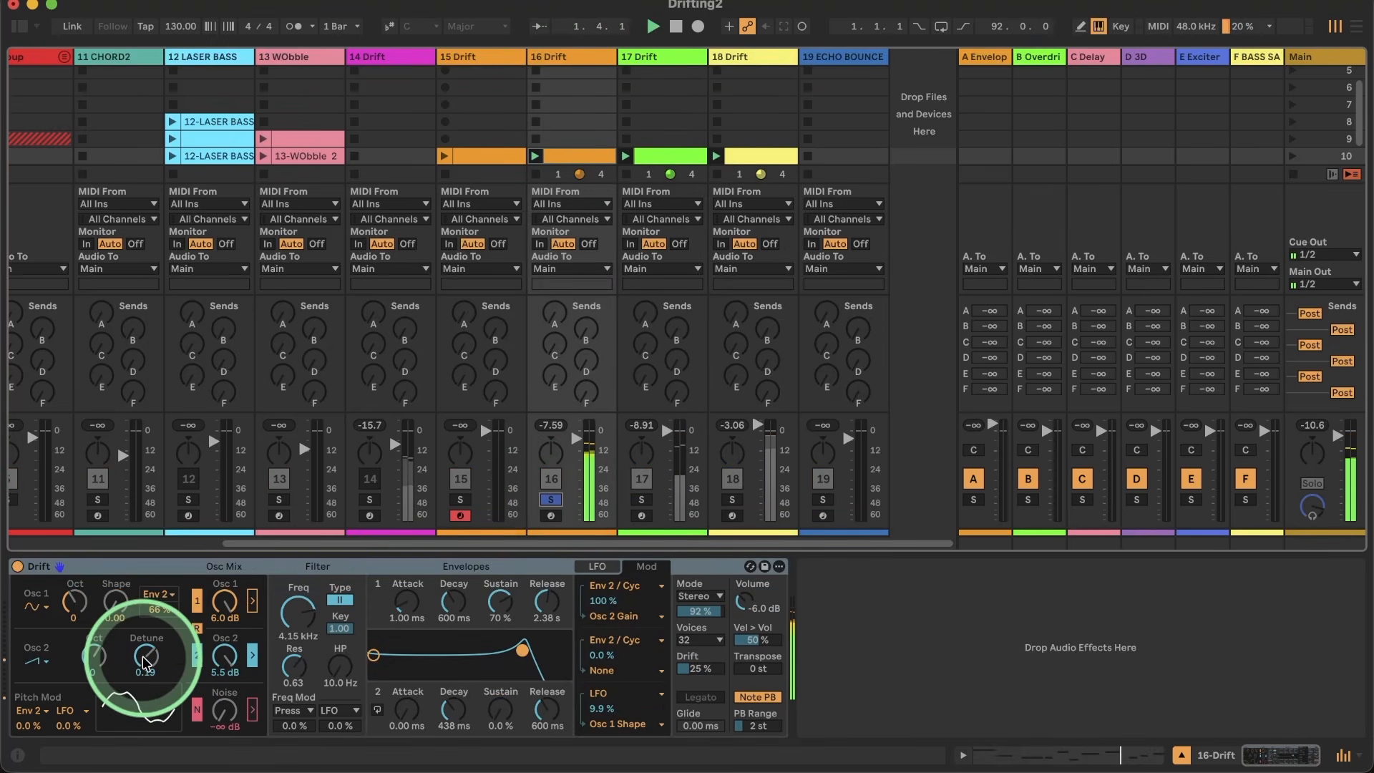
drag(98, 661, 93, 653)
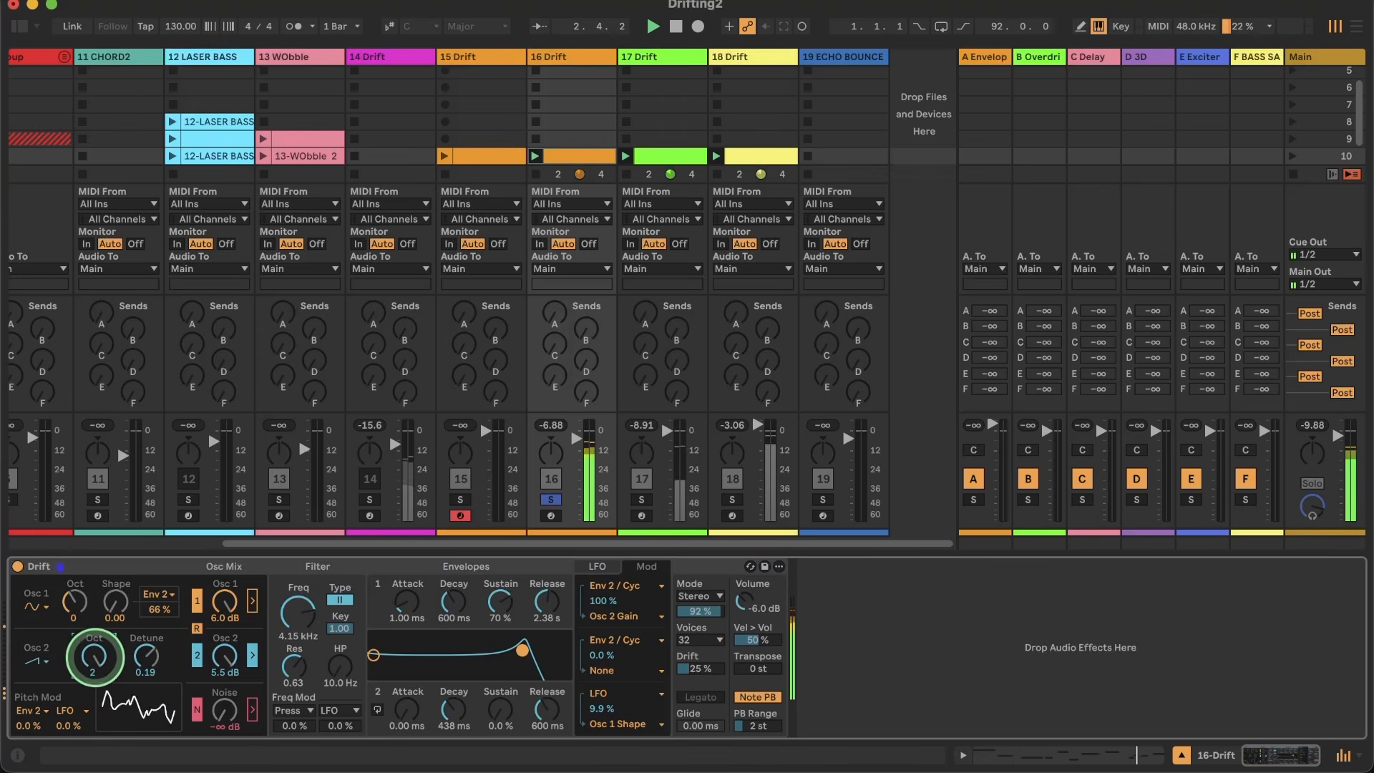
drag(147, 656, 149, 650)
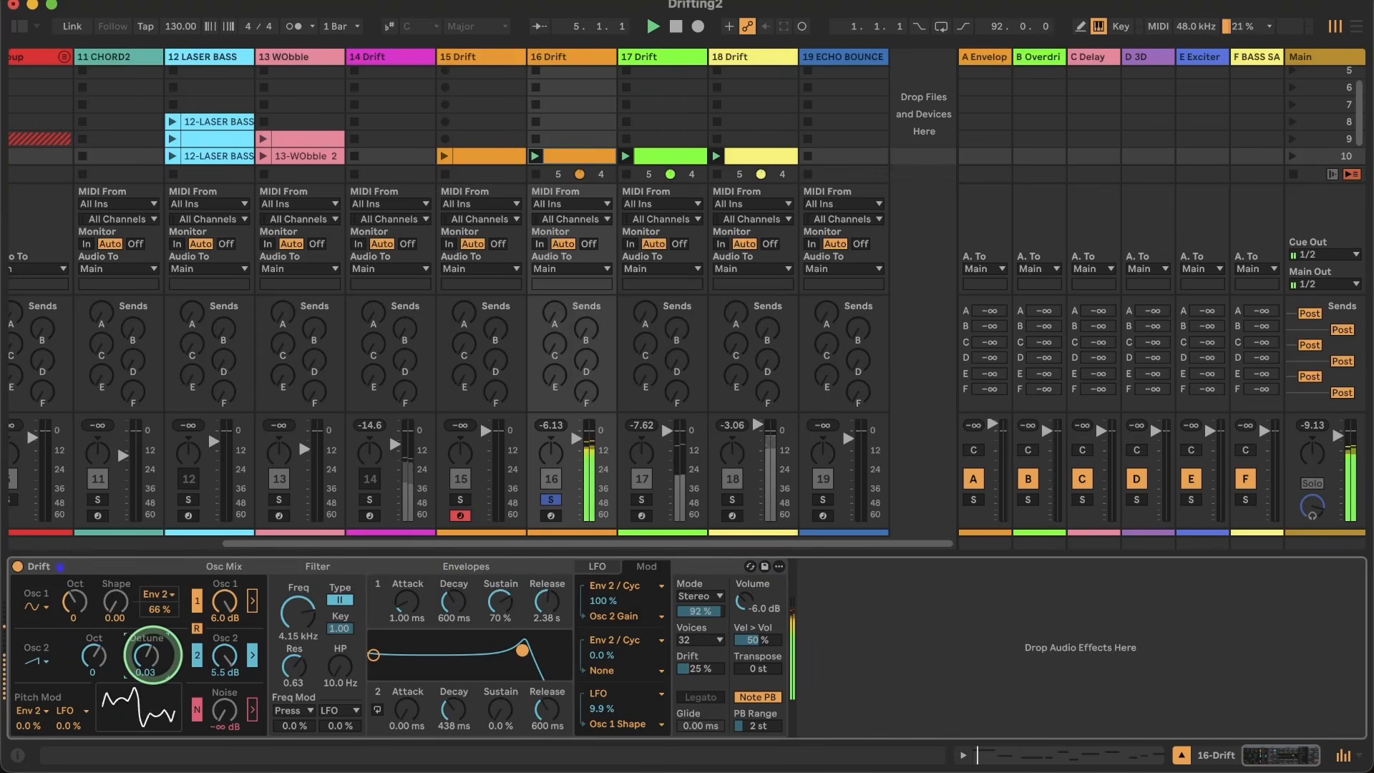
click(196, 655)
Step: Toggle track 16's oscillator retrigger for comparison and set the Stereo mode amount to 100 %
click(197, 630)
click(197, 629)
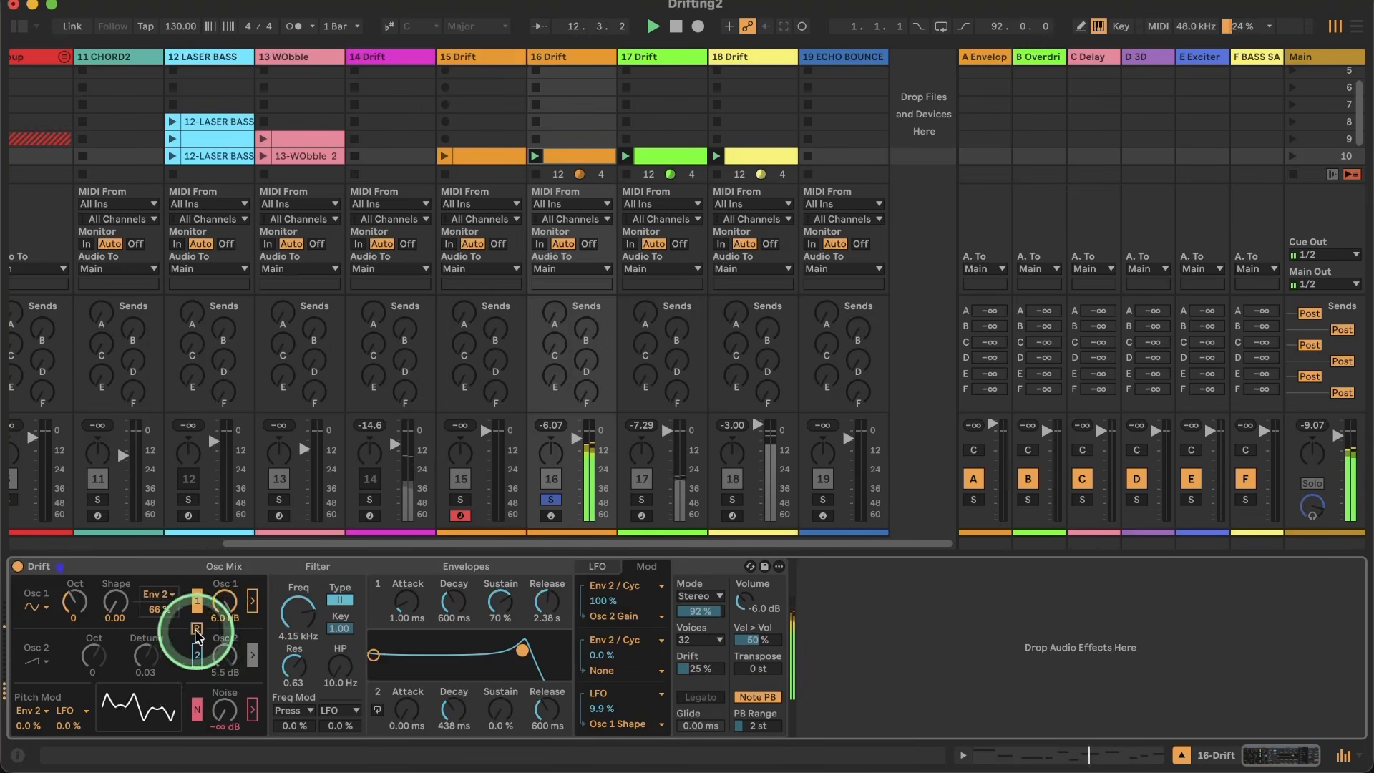
click(708, 665)
drag(708, 611, 708, 597)
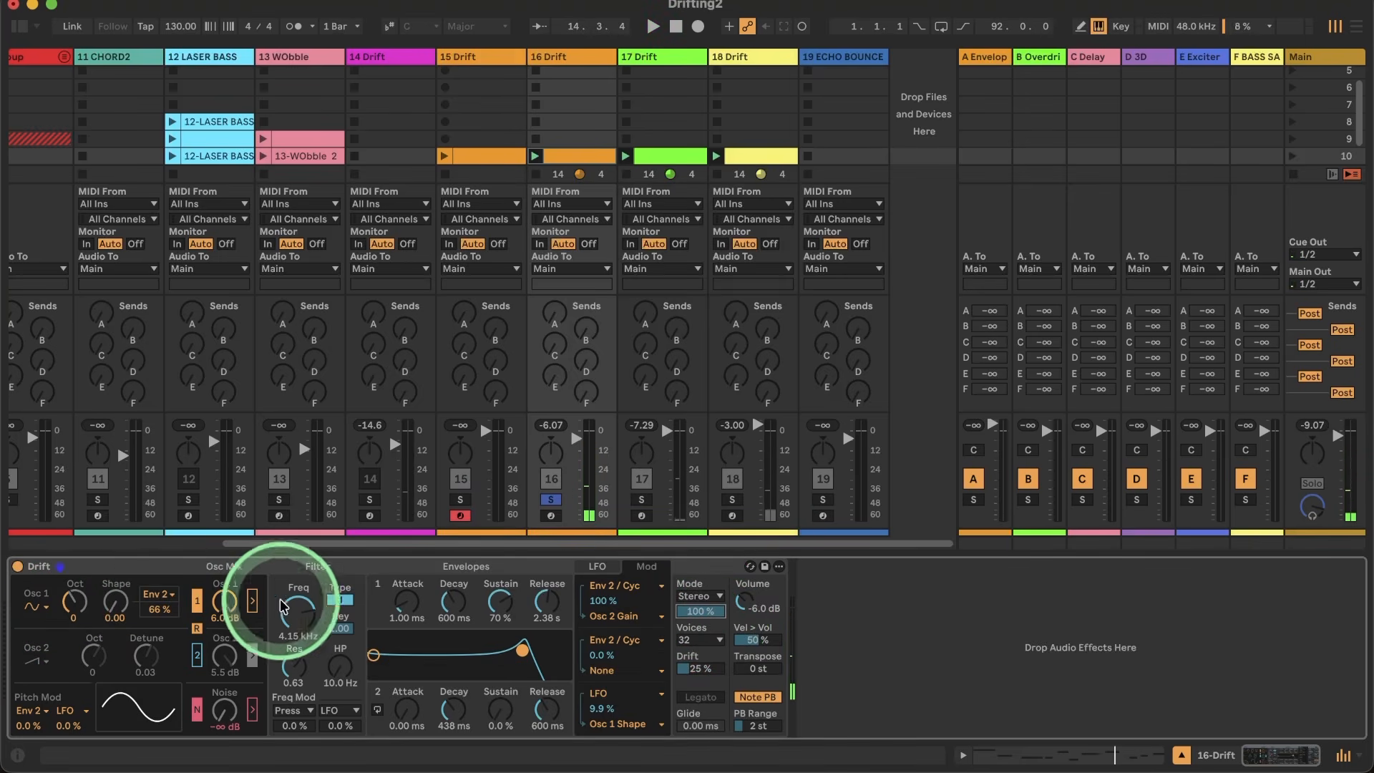
Step: Audition oscillator 1 through the filter, setting cutoff to 20.0 kHz and resonance to 0.22, and take it out of the filter again
click(251, 603)
key(space)
mouse_move(297, 615)
mouse_down()
mouse_move(298, 573)
mouse_move(298, 608)
mouse_move(298, 595)
mouse_up()
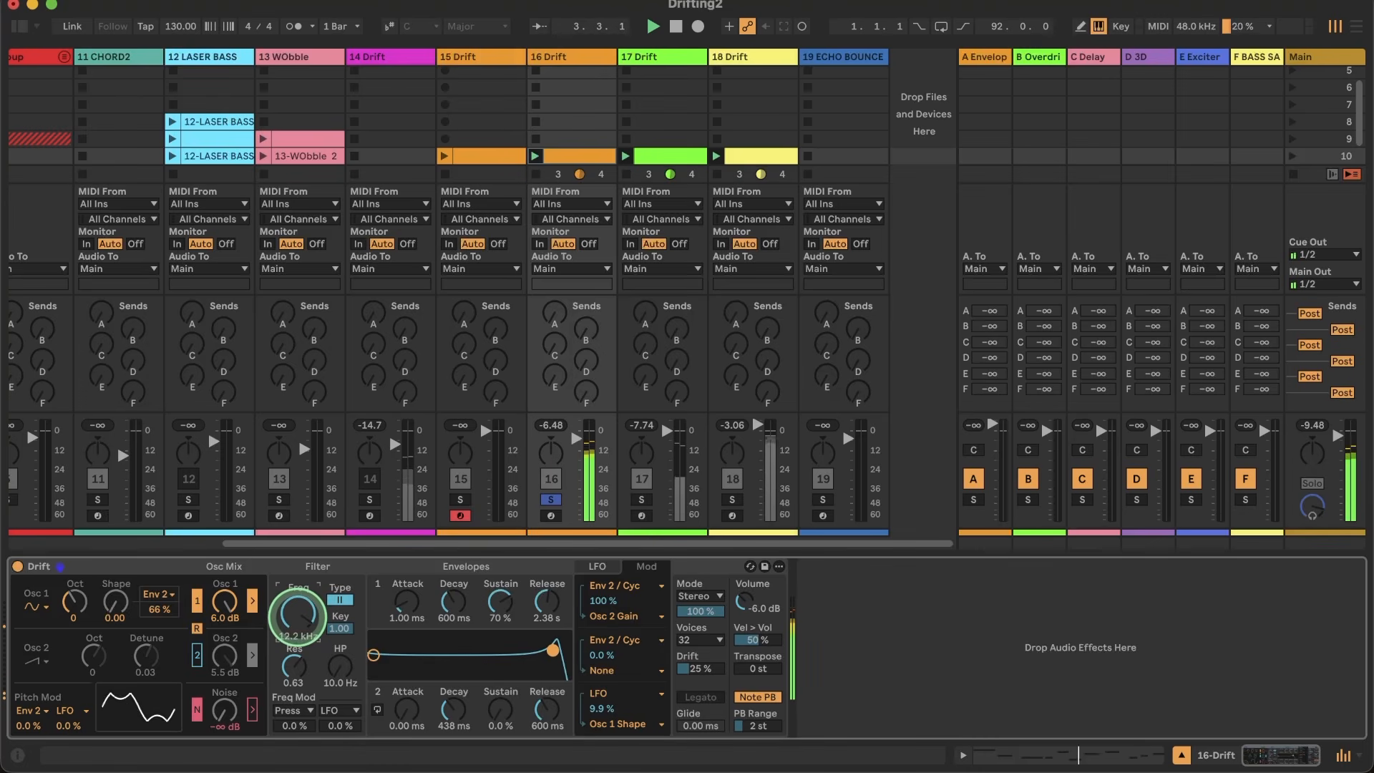
mouse_move(293, 666)
mouse_down()
mouse_move(282, 659)
mouse_move(293, 669)
mouse_up()
drag(304, 596, 304, 591)
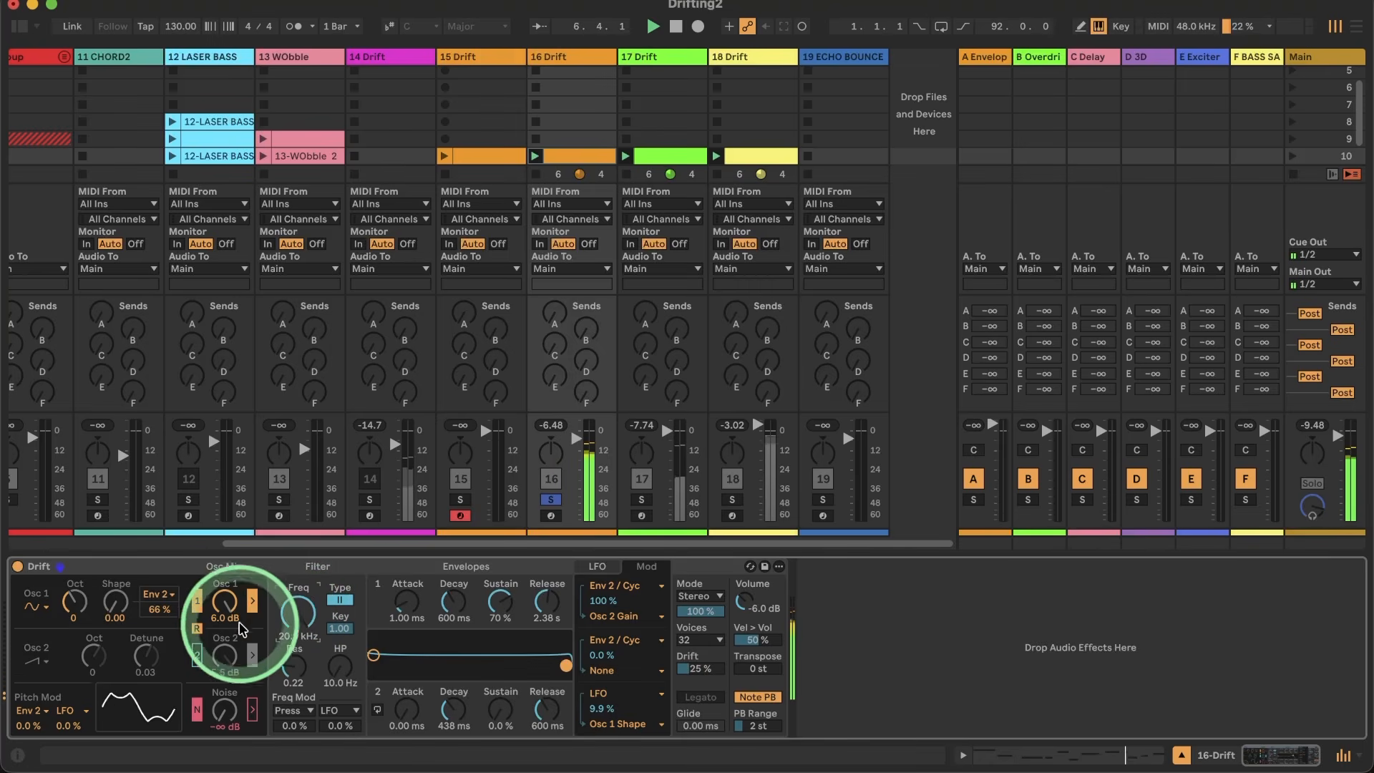
click(253, 605)
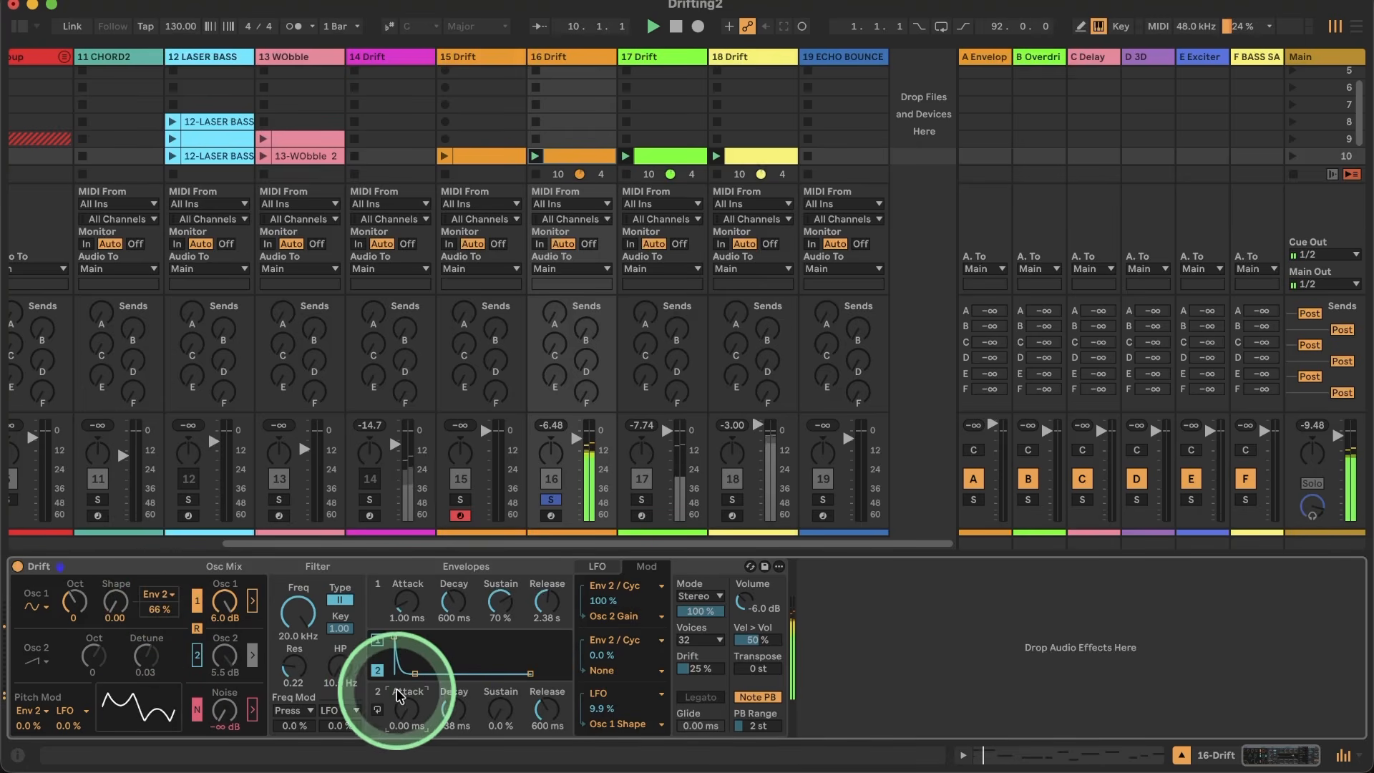
Step: Set envelope 2's decay to 1.88 s and release to 728 ms, and oscillator 1's Env 2 shape modulation to 44 %
drag(441, 710, 457, 708)
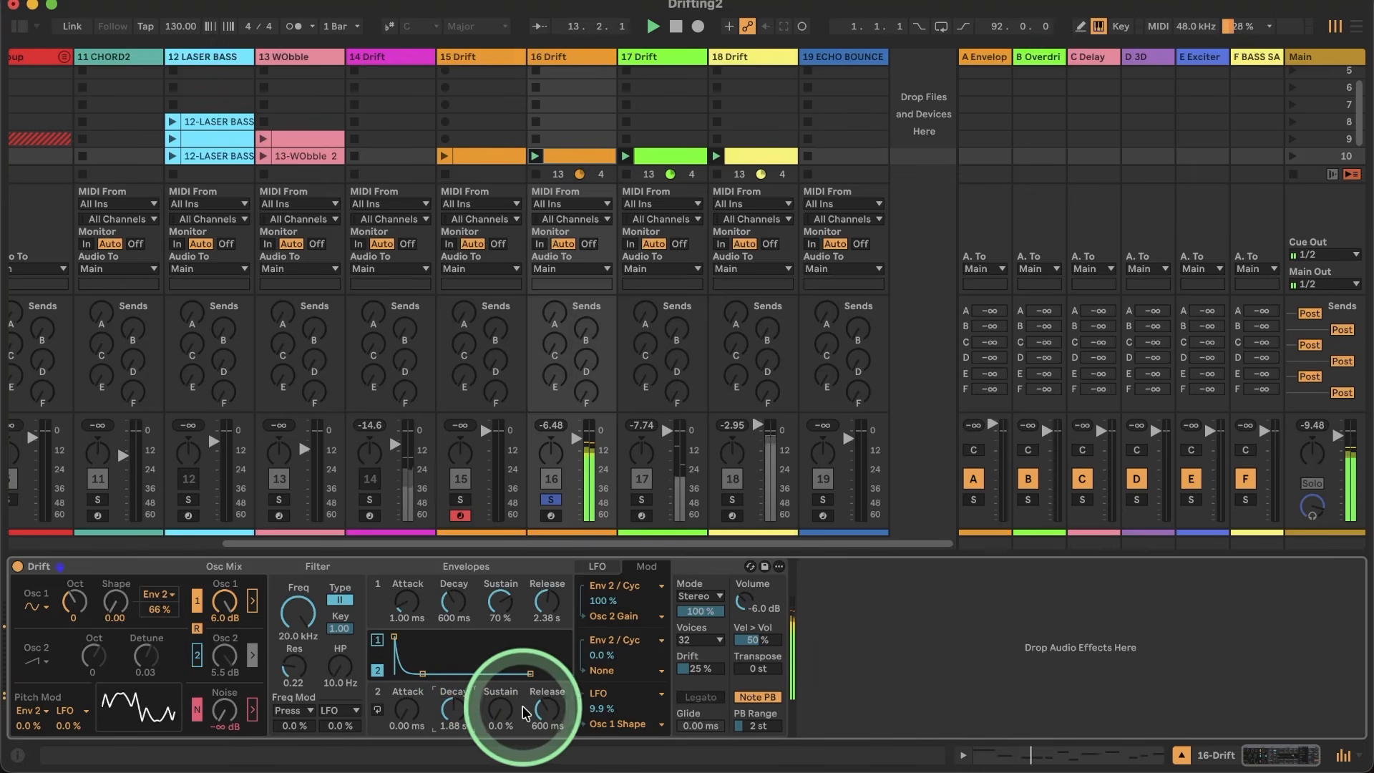
drag(545, 708, 544, 717)
drag(160, 609, 161, 613)
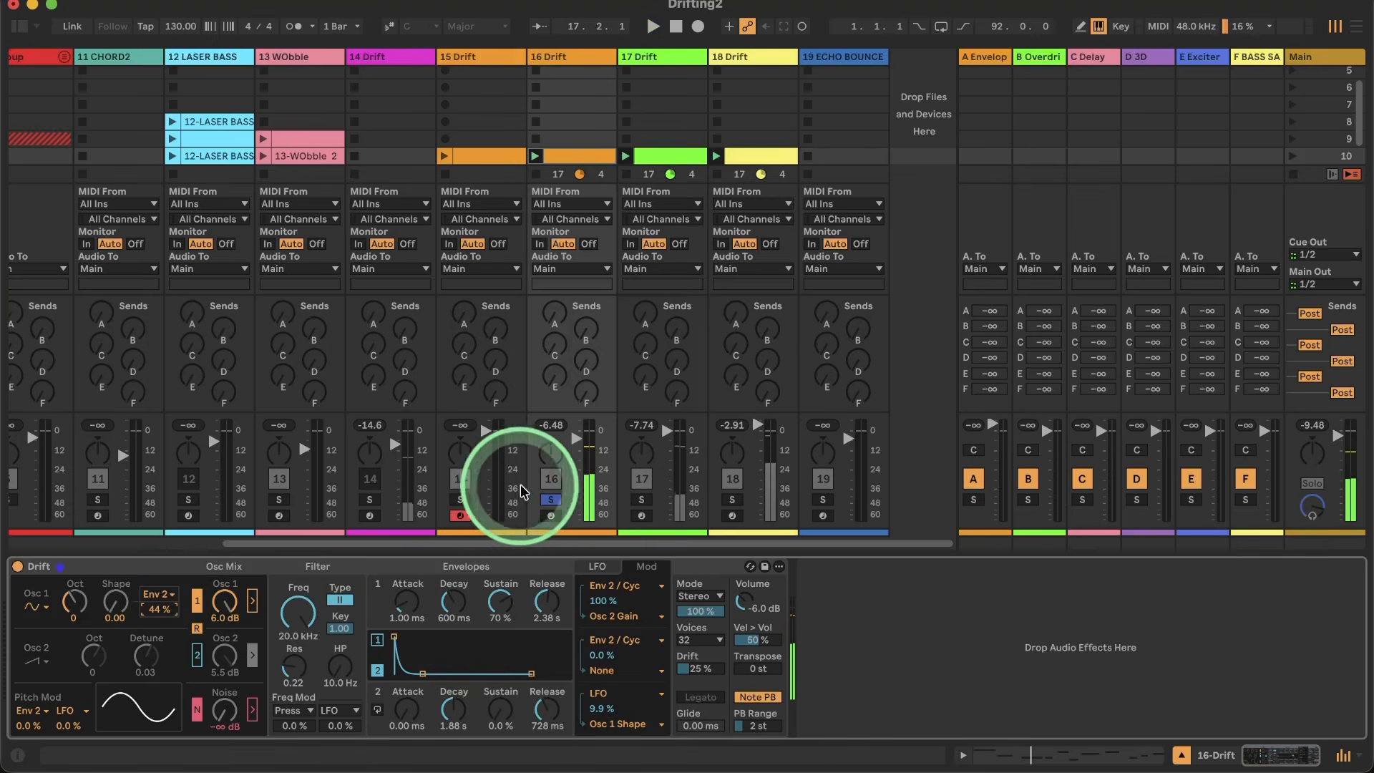
Step: Unsolo track 16, raise its mixer volume and audition oscillator 1's octave against the full groove
click(551, 499)
drag(574, 438, 575, 434)
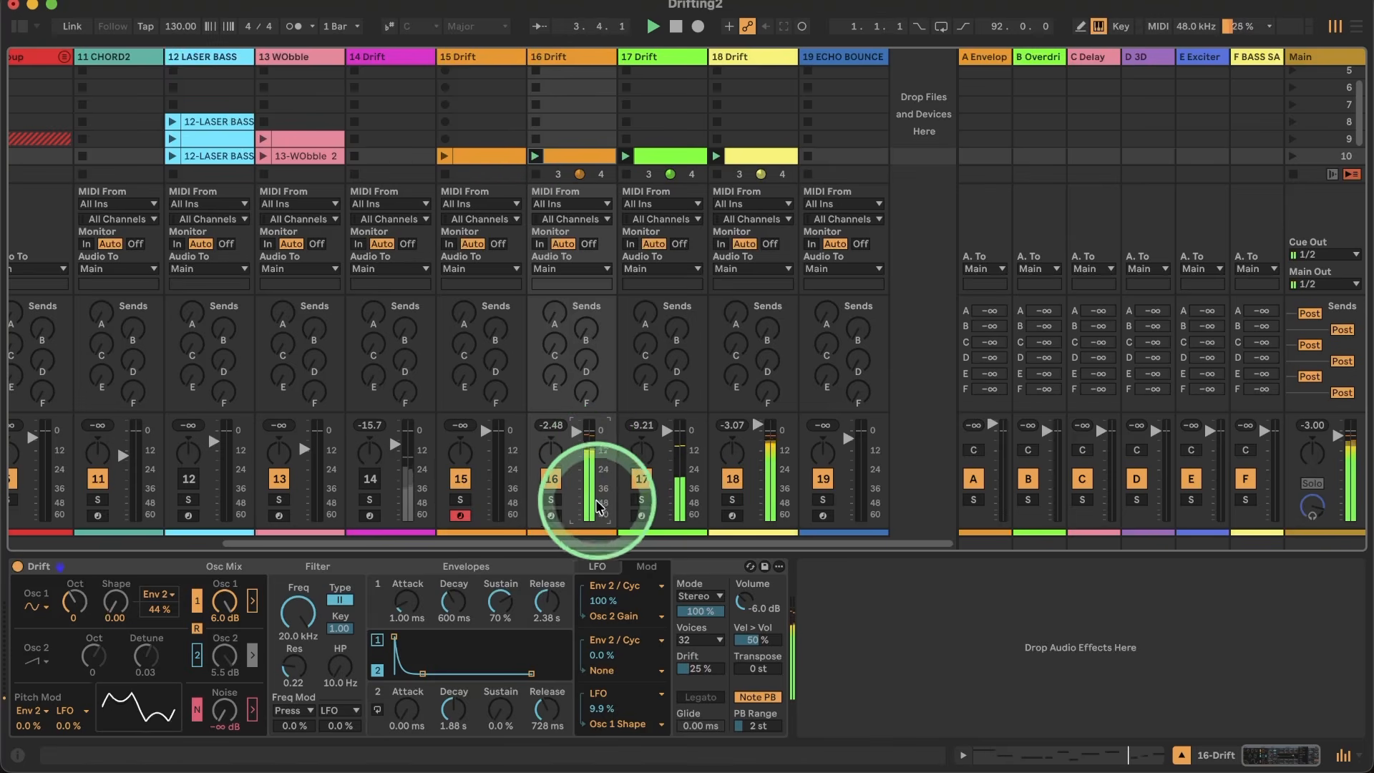
drag(63, 607, 63, 592)
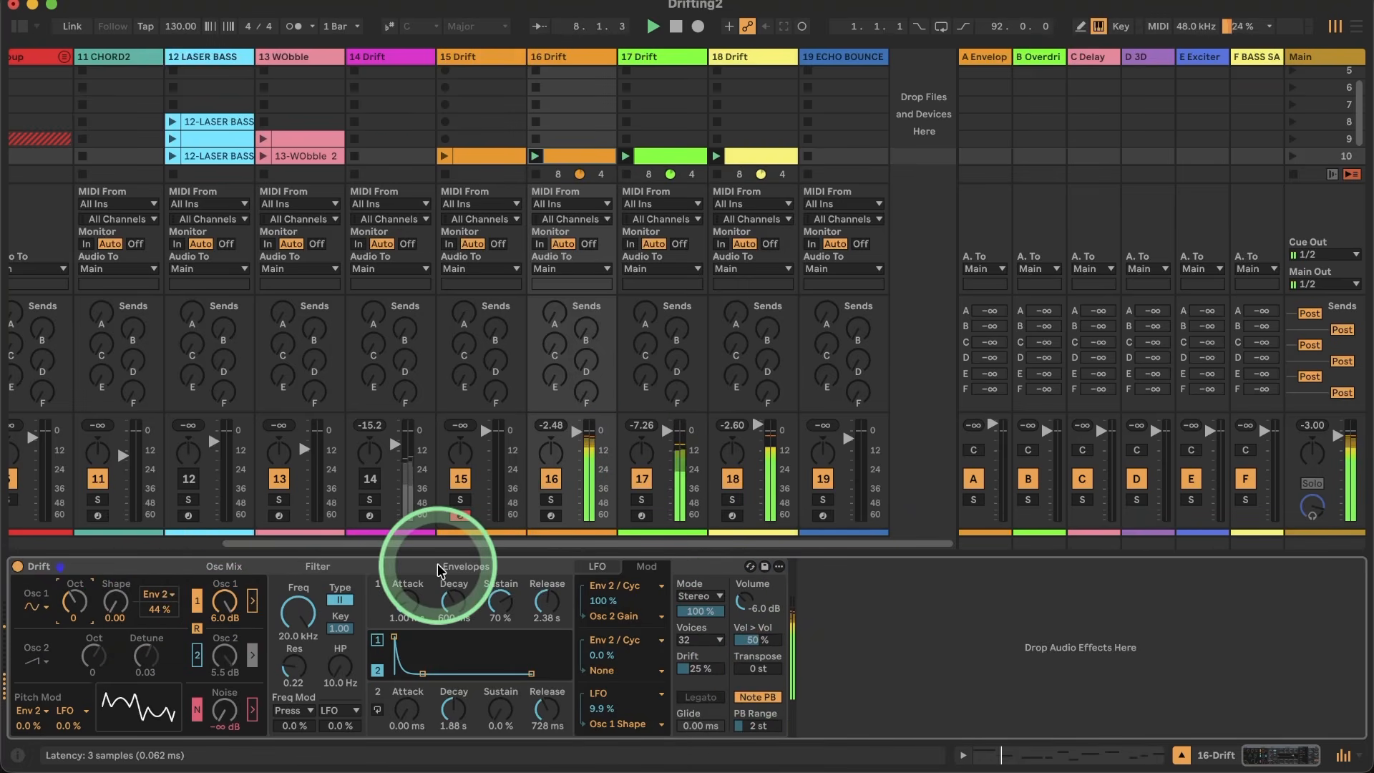
Step: Switch oscillator 2 back on with a sine wave, detune 0.00 and octave 0, auditioning octave -1 in between
click(196, 656)
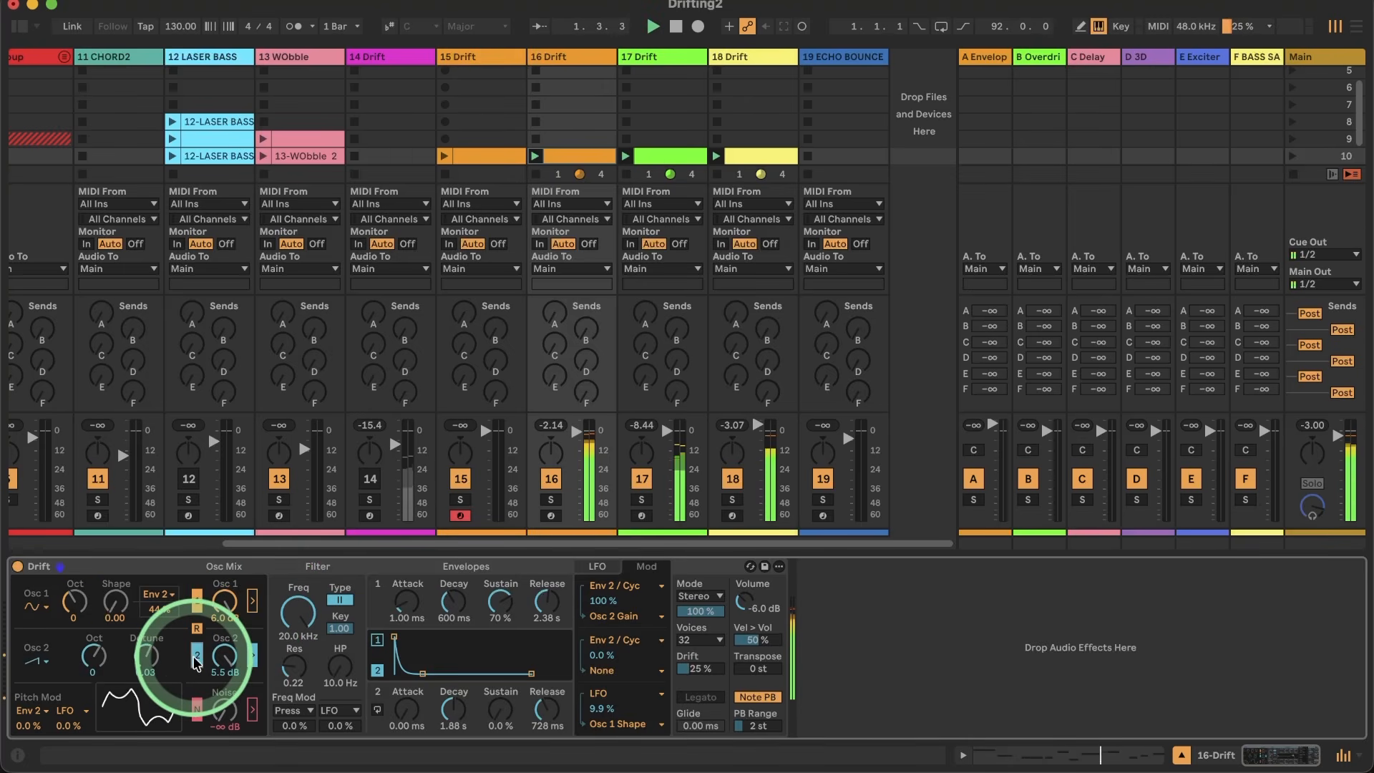
click(34, 661)
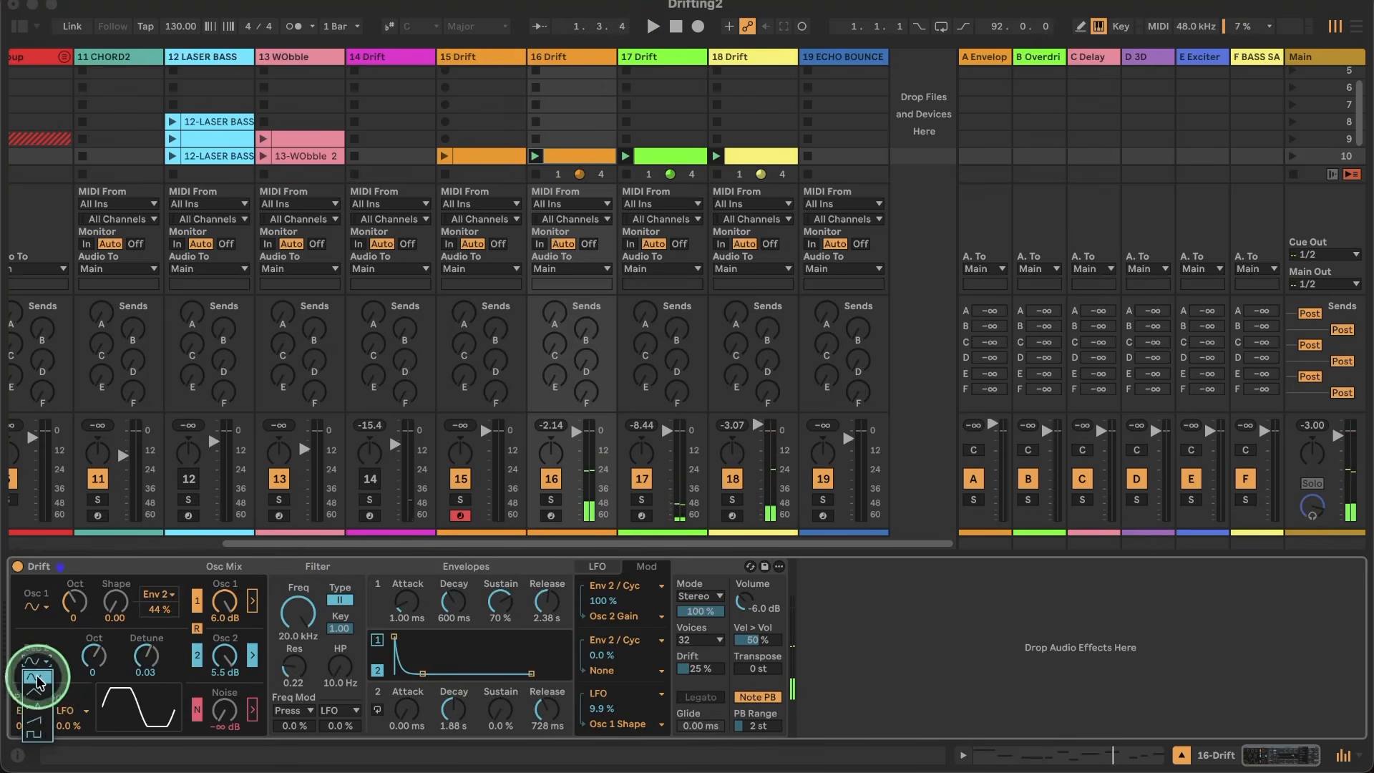
click(38, 679)
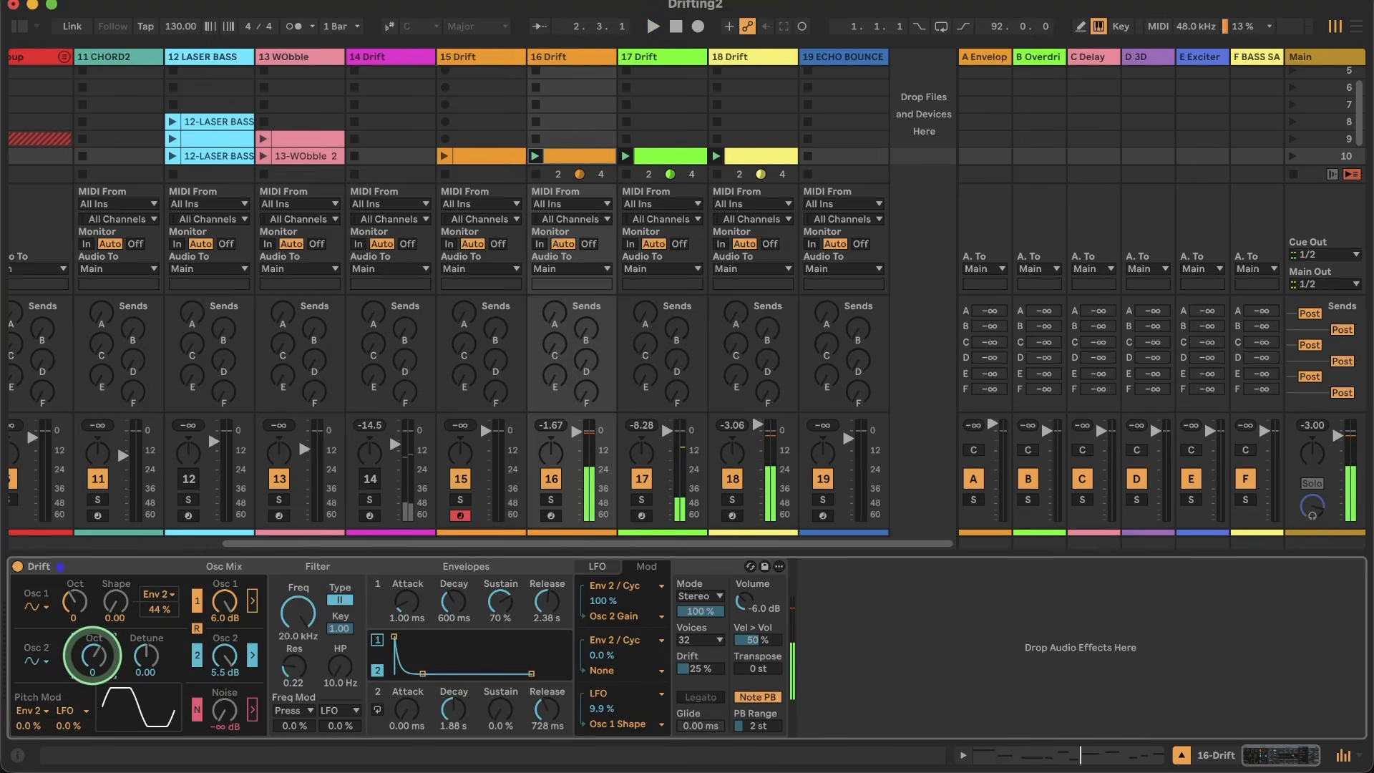
key(space)
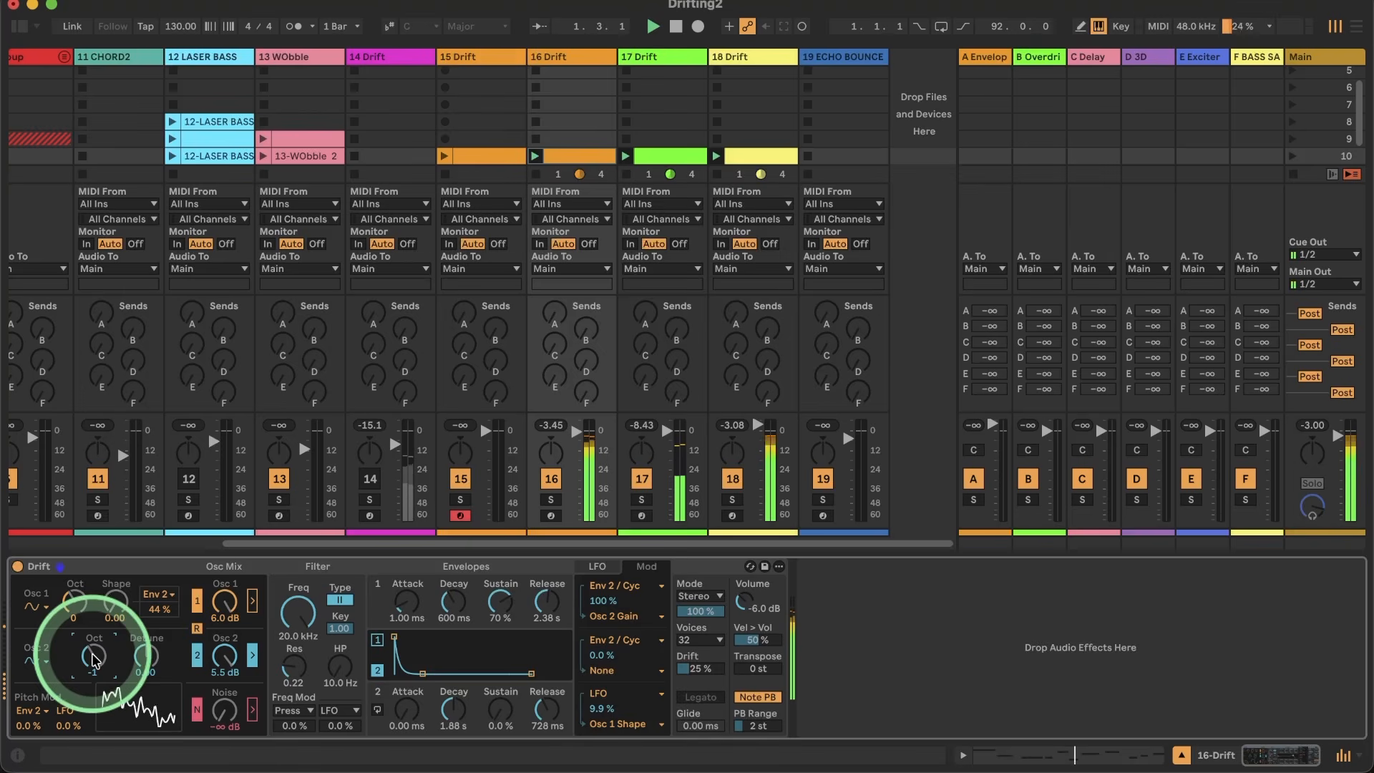
drag(92, 653, 92, 646)
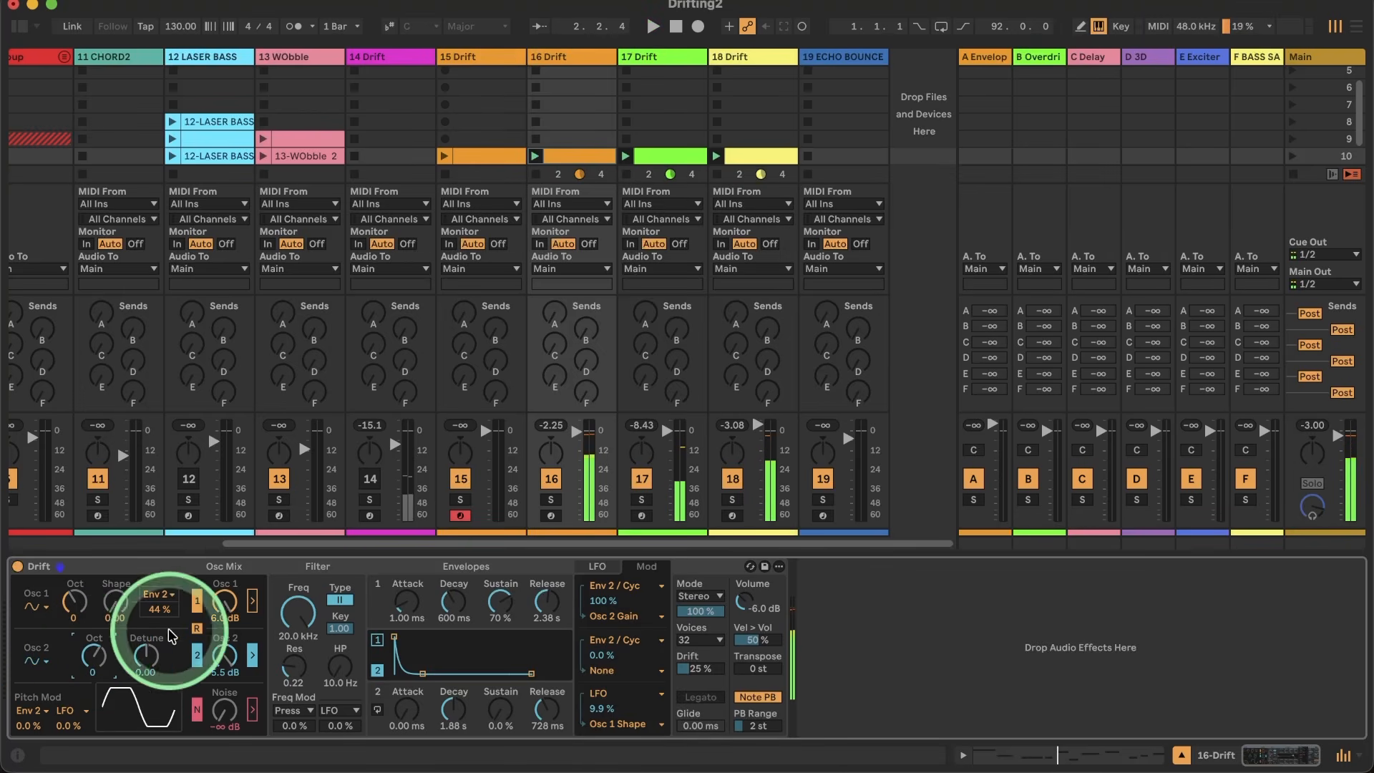
Step: Turn oscillator 1's level down to -∞ dB, set oscillator 2 to 5.4 dB and audition its filter routing
drag(225, 609, 258, 664)
key(space)
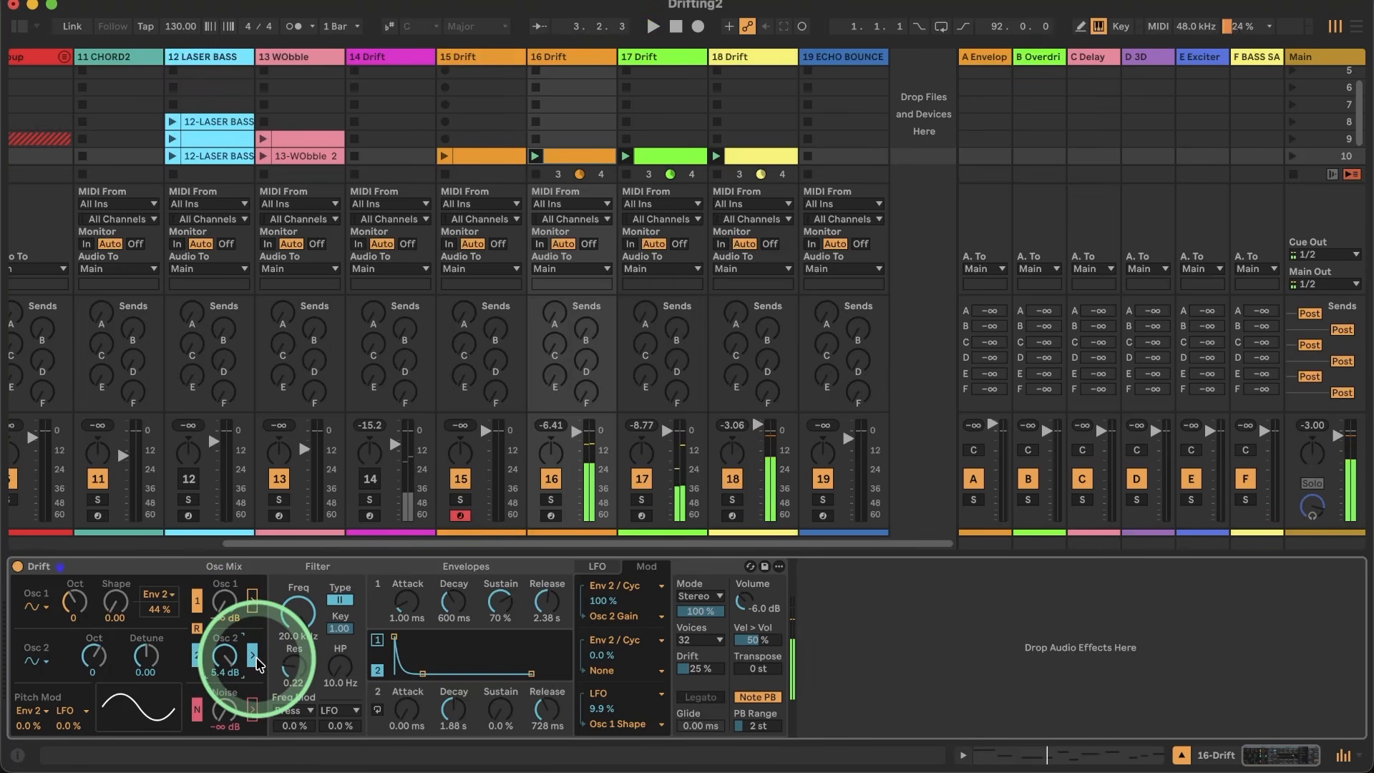
click(256, 662)
key(space)
click(230, 666)
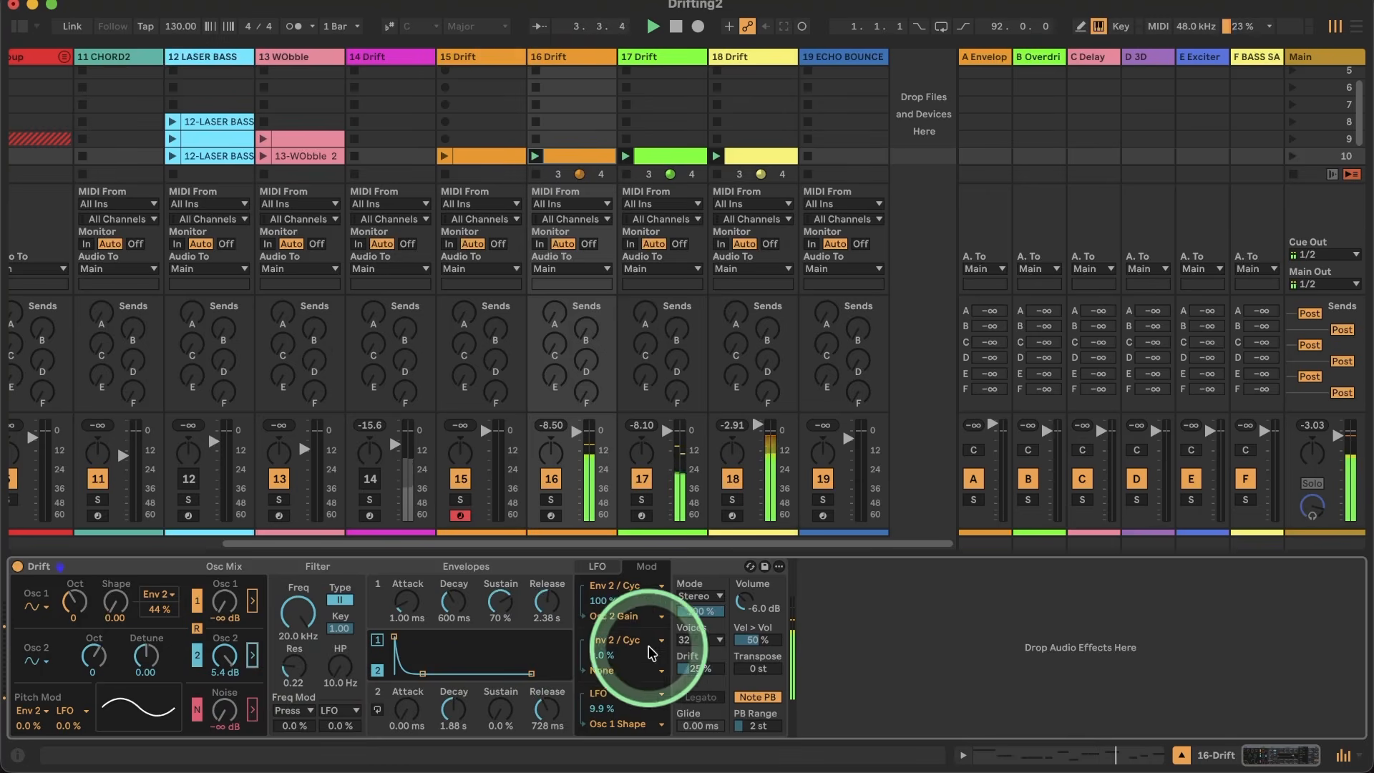
Step: Limit the voices to 4 and set envelope 1 to 0.00 ms attack, 2.75 s decay, 0.0 % sustain and 6.20 s release
click(696, 640)
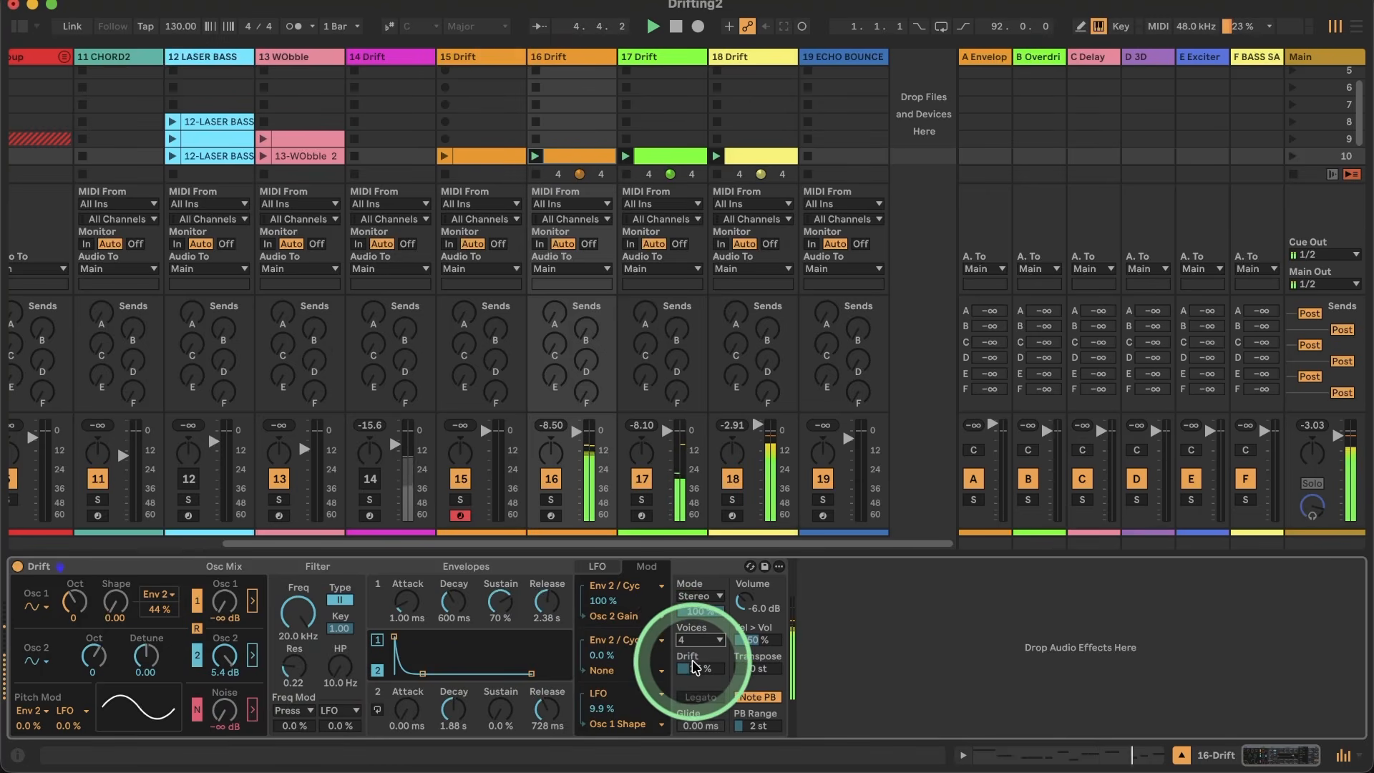
click(688, 656)
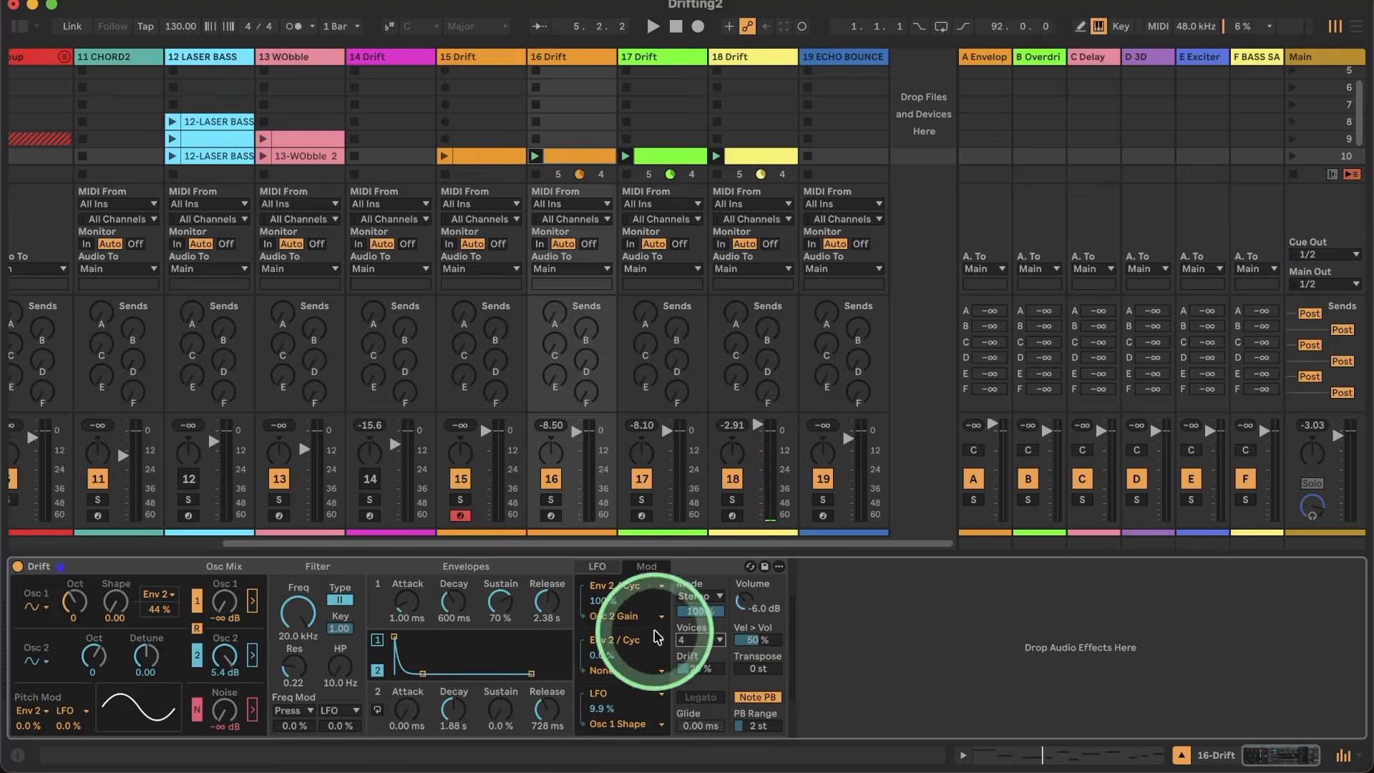
drag(408, 607, 408, 615)
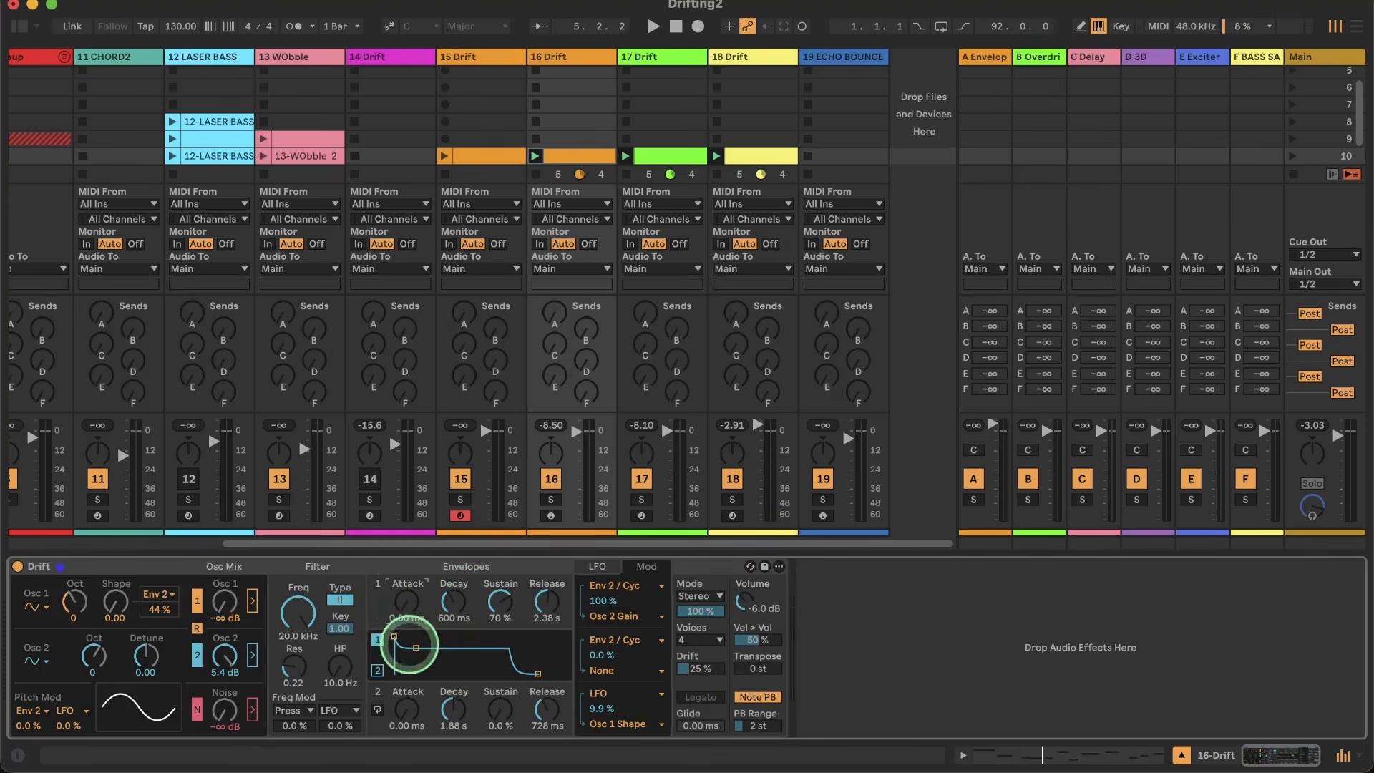
key(space)
drag(547, 603, 493, 665)
drag(453, 605, 452, 585)
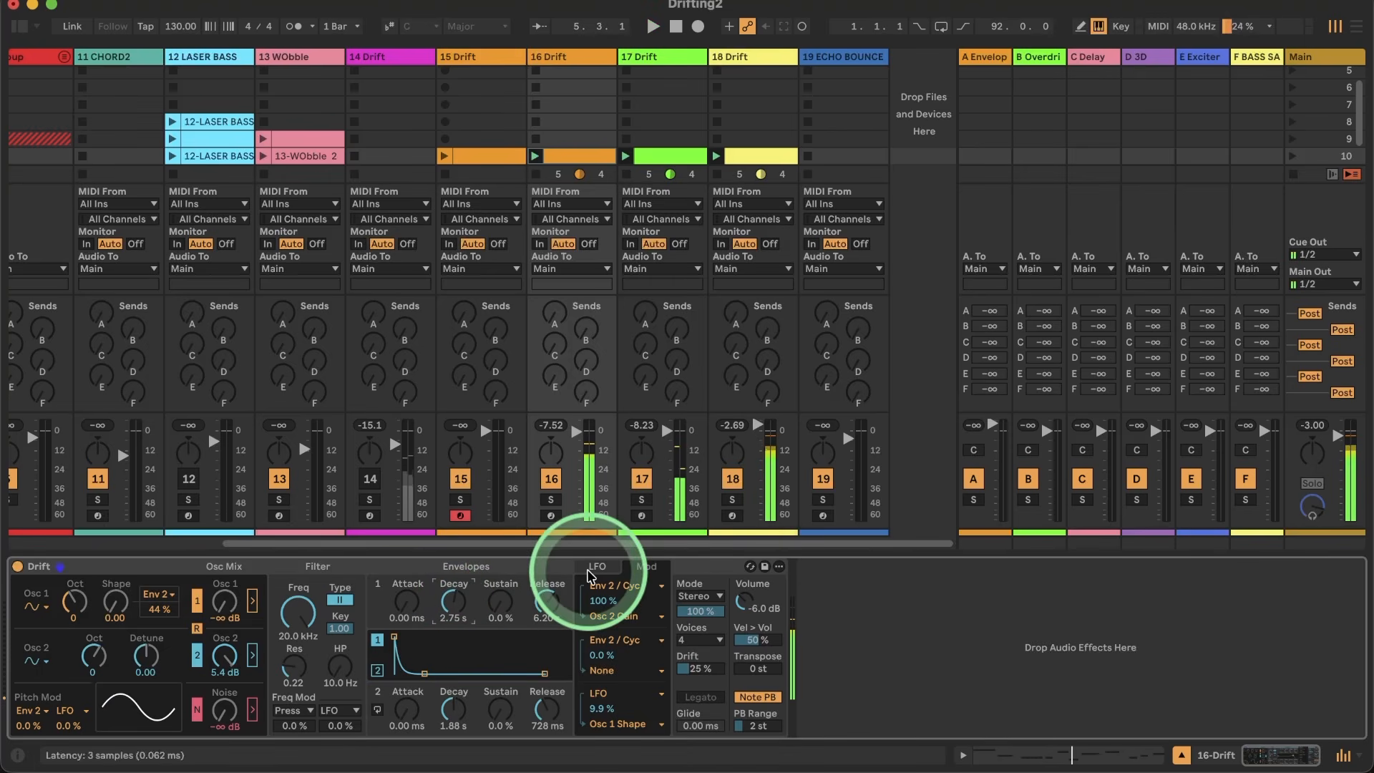
Step: Solo track 16, raise its Drift volume to -3.8 dB and switch the voice mode to Mono
click(548, 499)
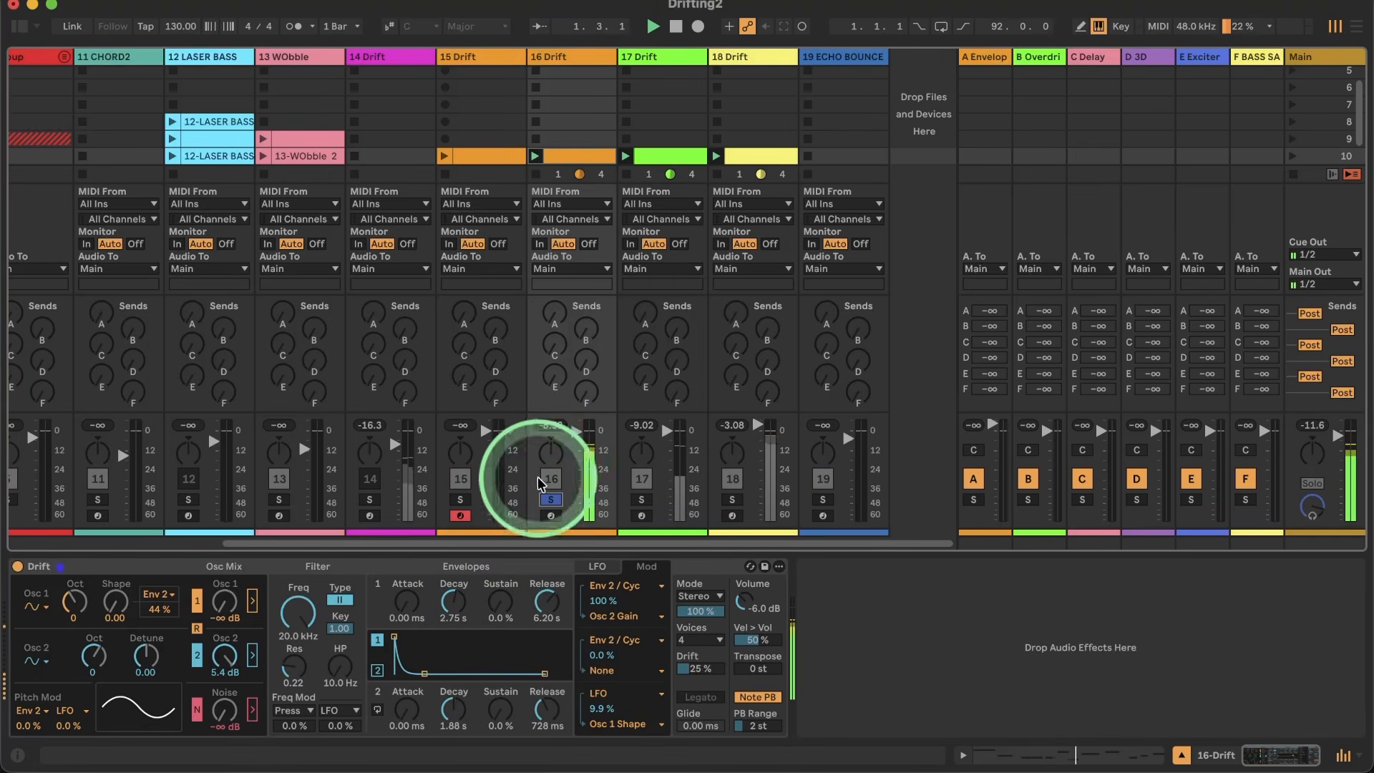
drag(739, 603, 738, 590)
click(546, 601)
click(700, 596)
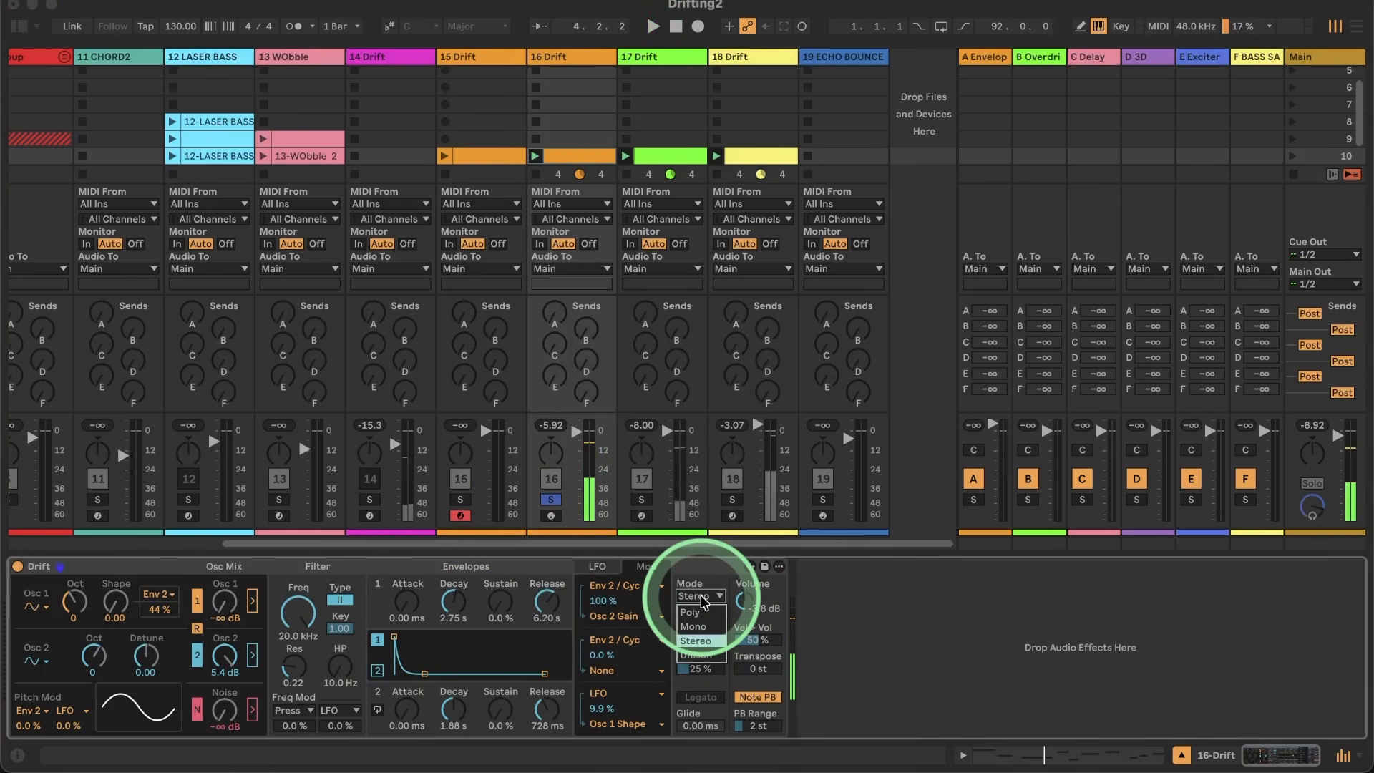
click(702, 633)
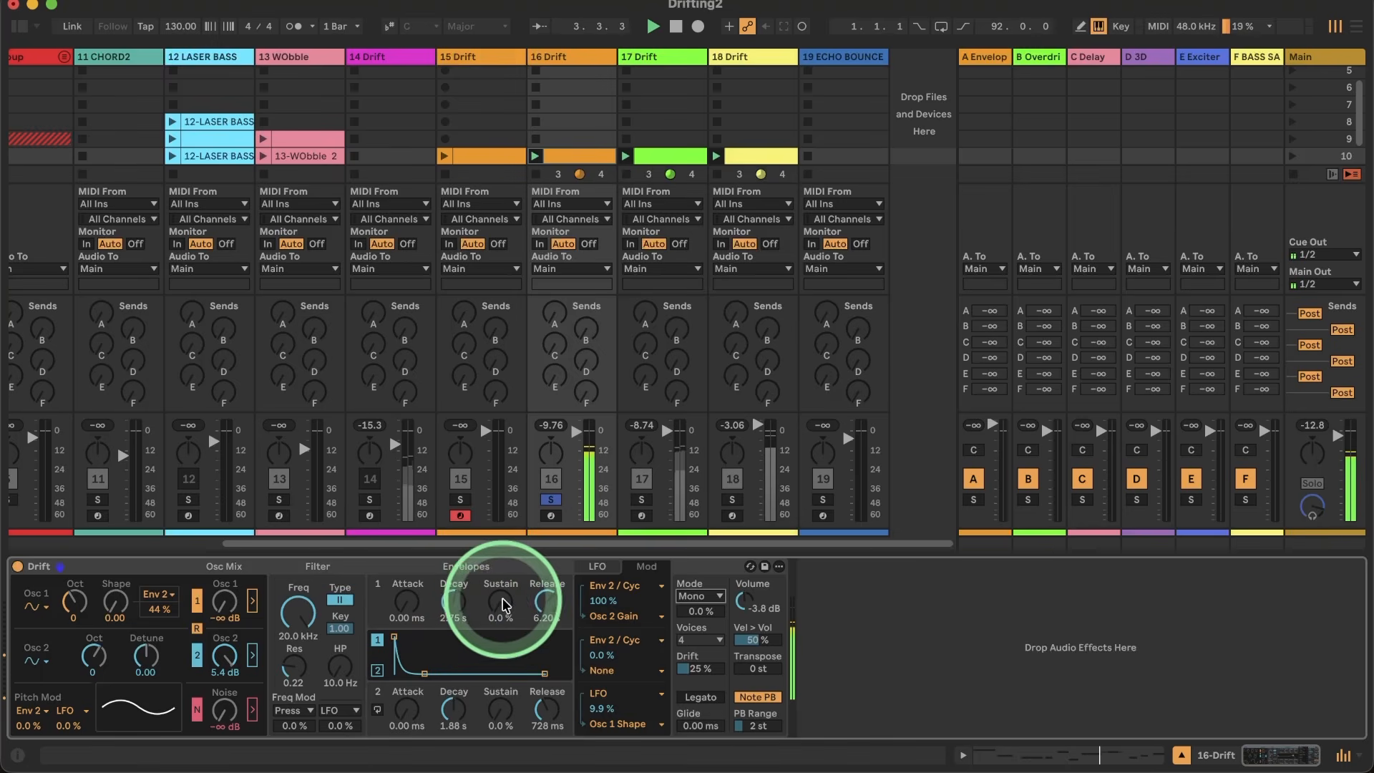
Step: Shorten envelope 1's release to 257 ms, bring oscillator 1's level up to 0.8 dB and unsolo track 16
drag(538, 603, 538, 576)
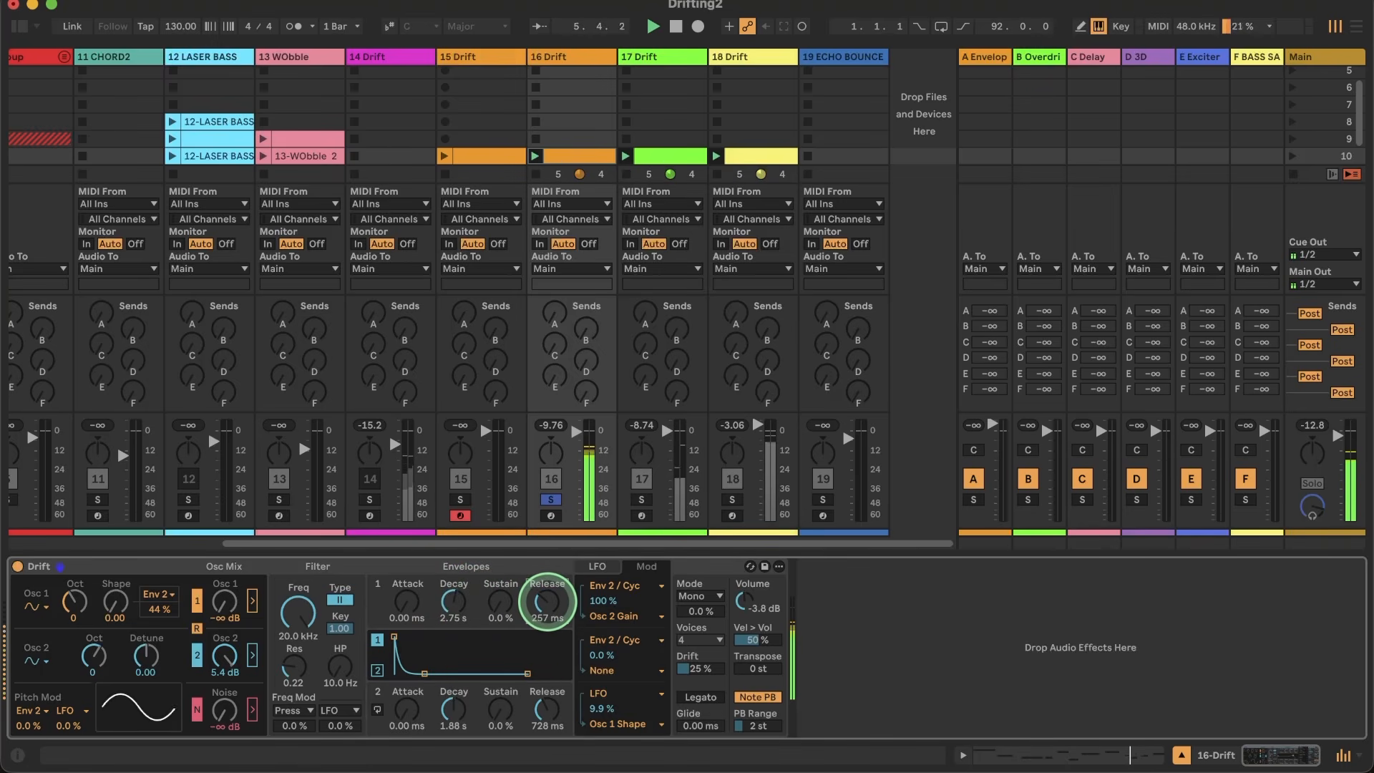
drag(224, 604, 224, 588)
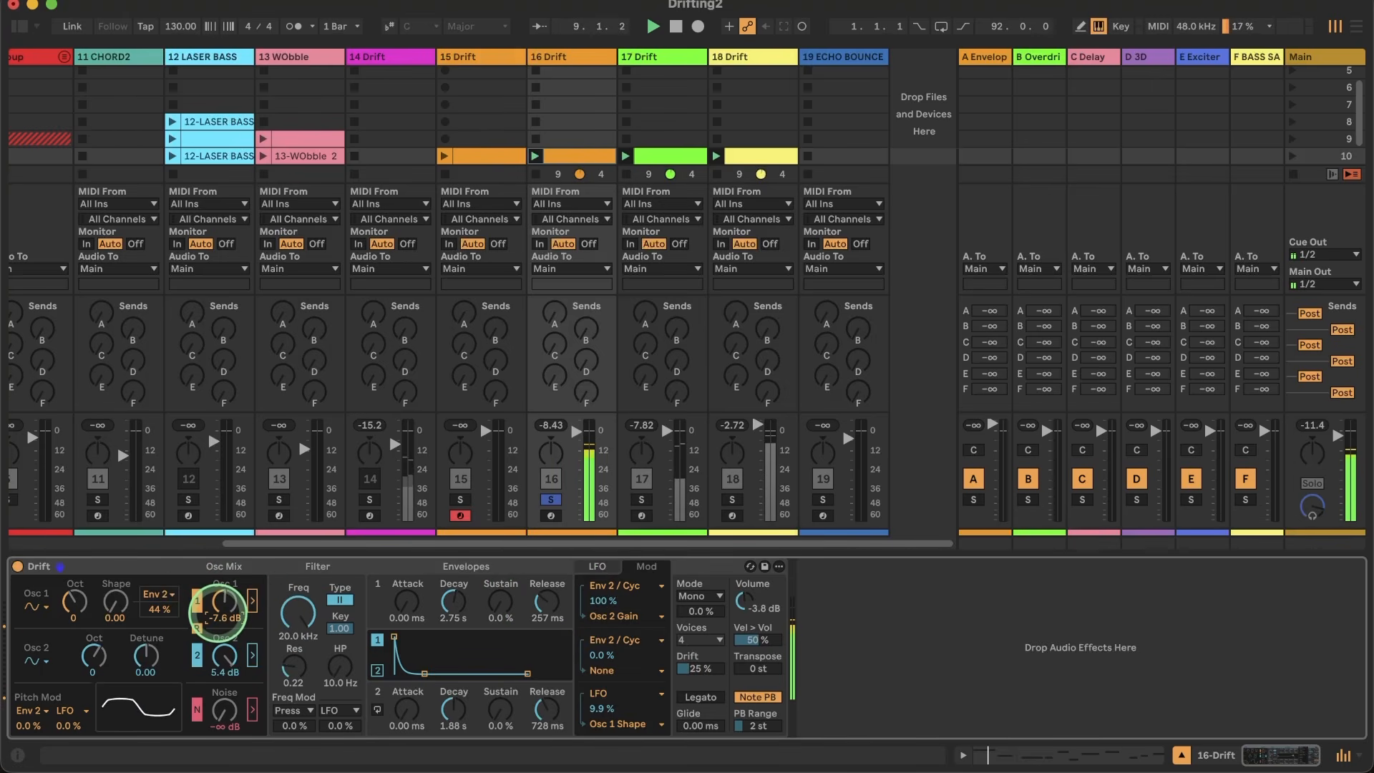
drag(218, 612, 218, 603)
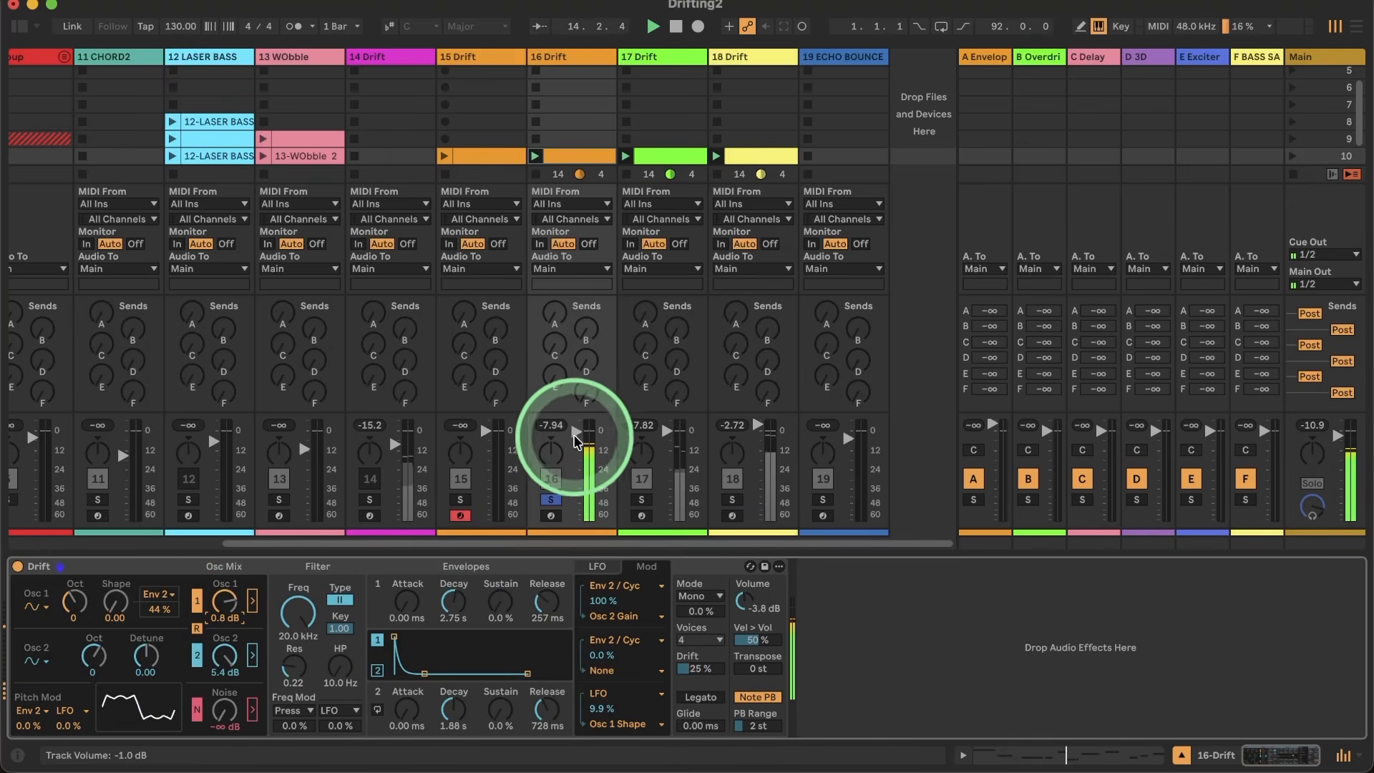
click(551, 499)
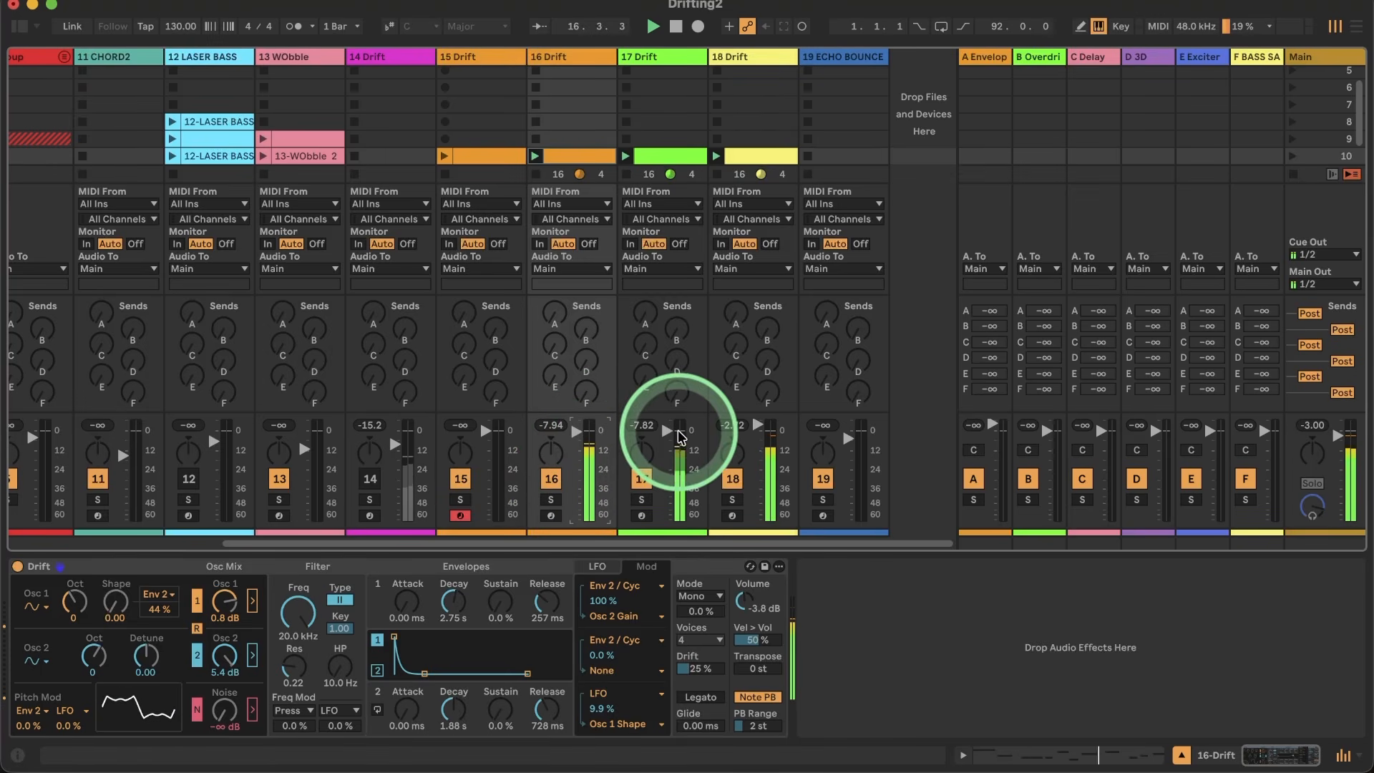
Step: Set oscillator 1's octave to 3 on track 17's Drift and nudge track 16's mixer volume up
click(667, 53)
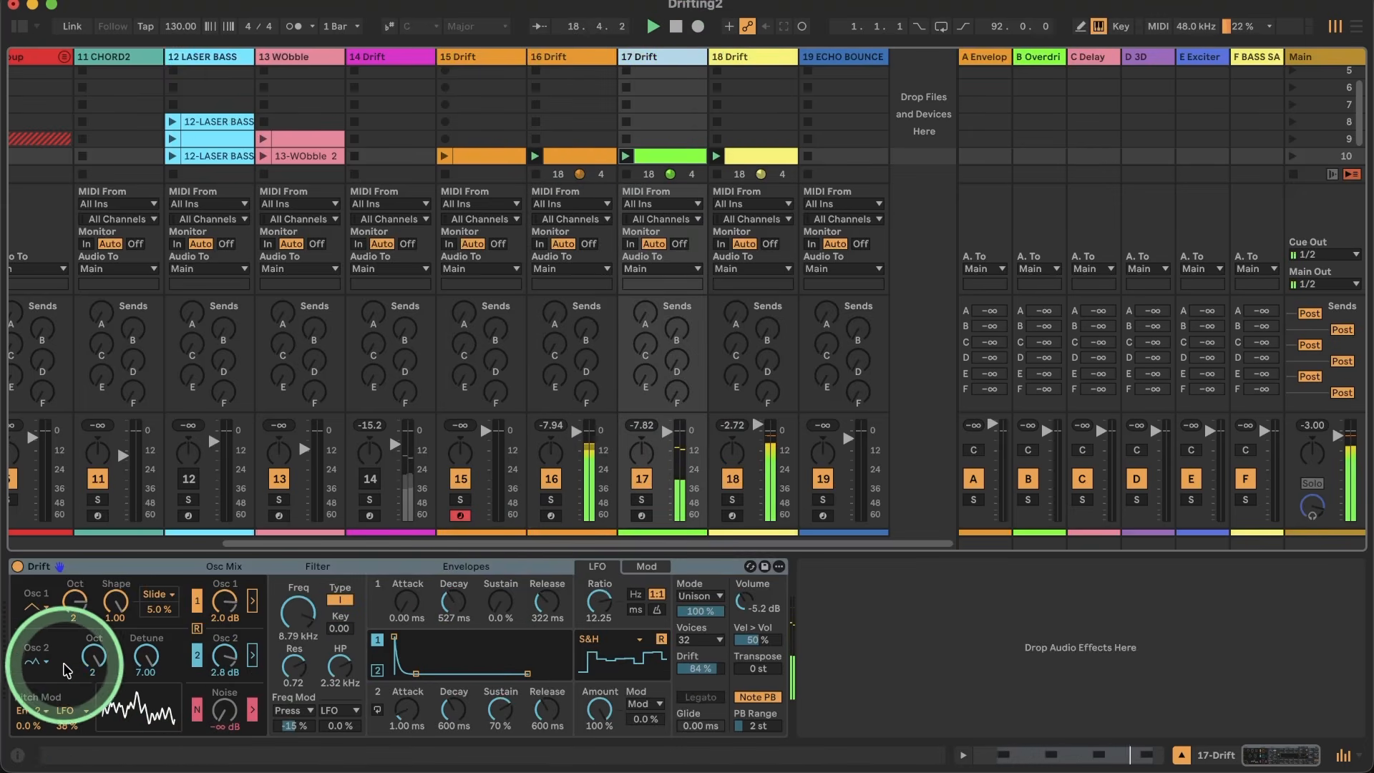
drag(69, 609, 68, 603)
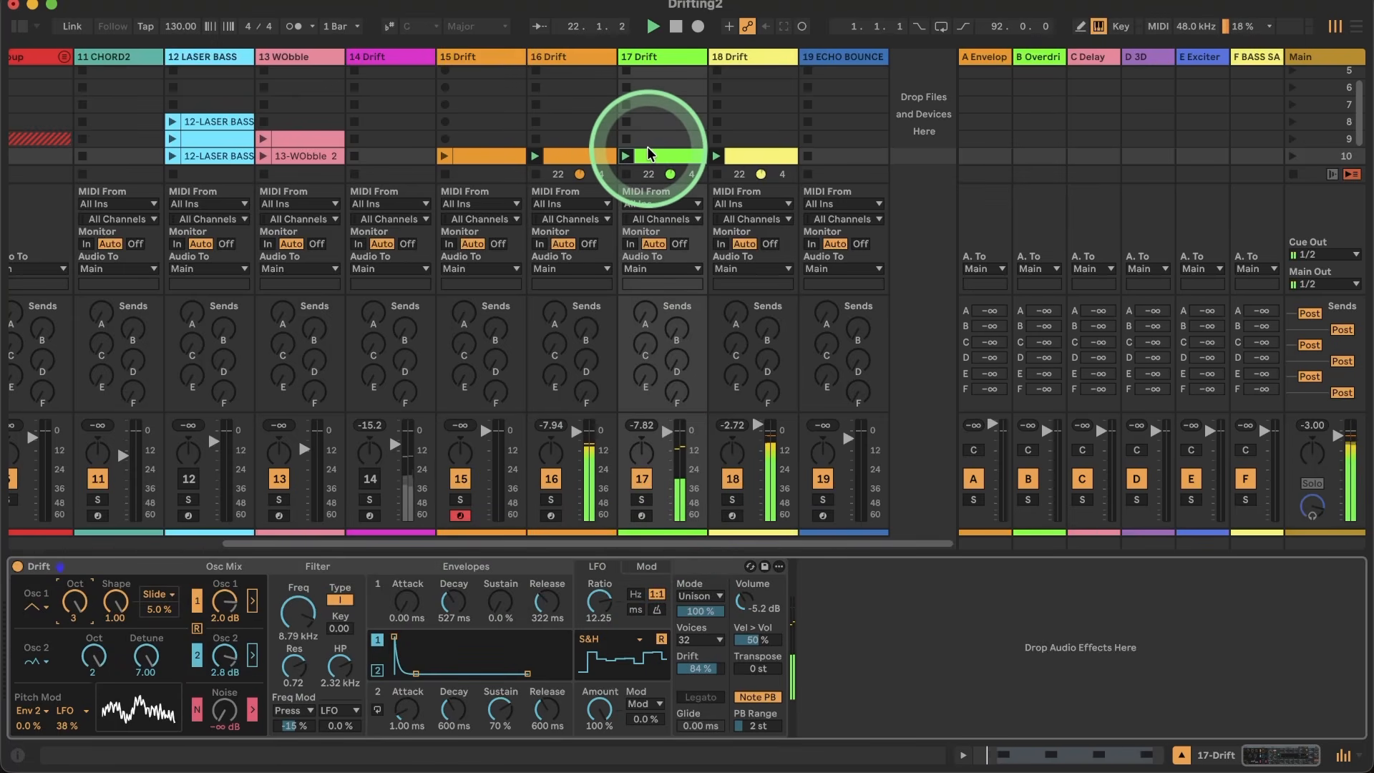
drag(700, 610, 702, 622)
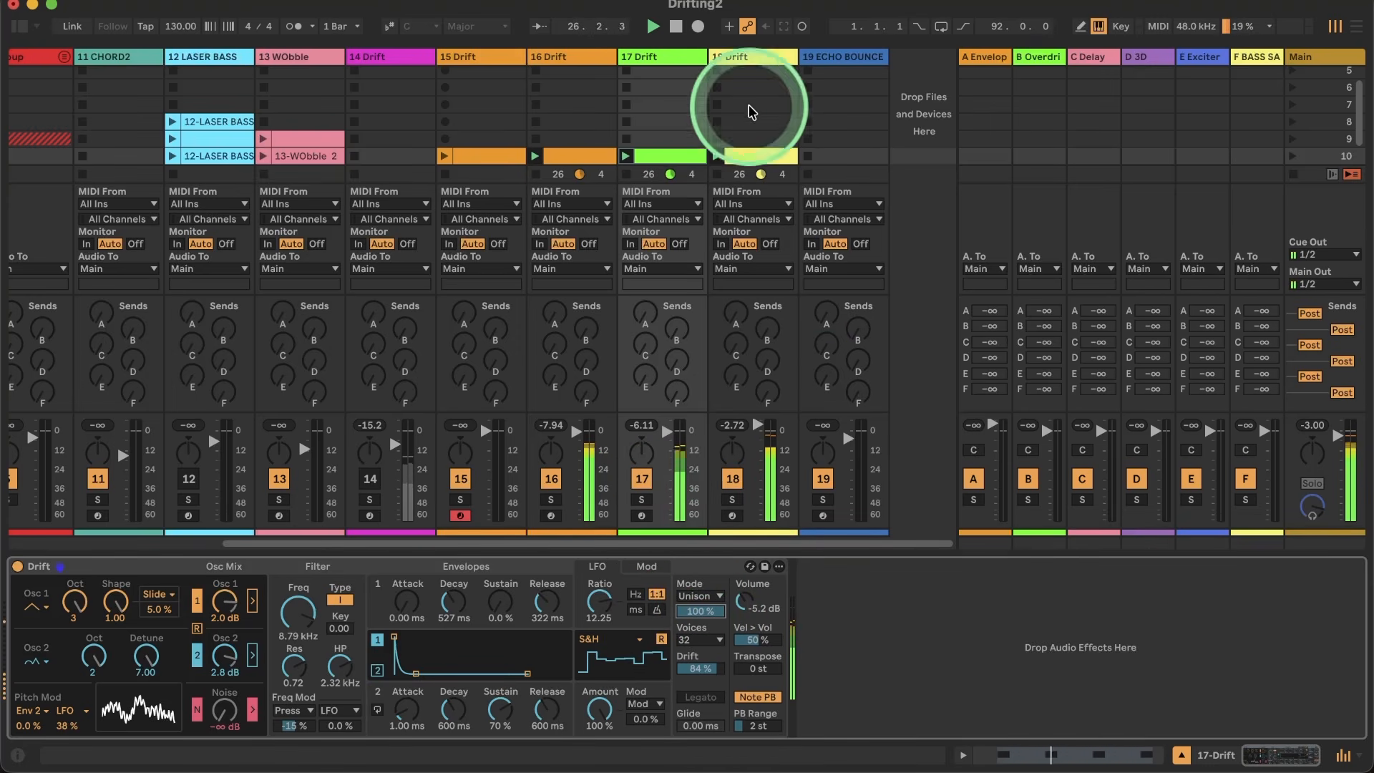
click(751, 57)
drag(577, 433, 577, 431)
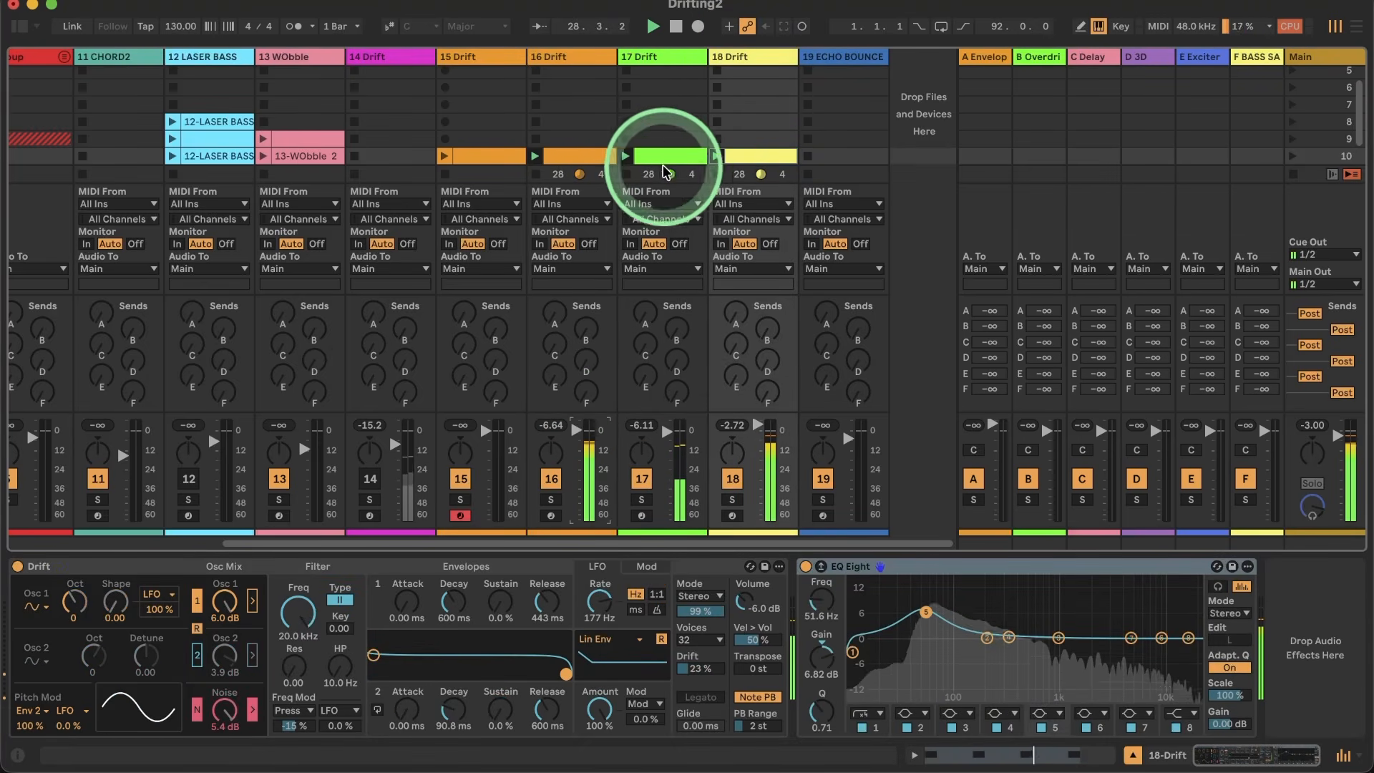
Step: Insert a new MIDI track after track 18 and load the Drift instrument onto it
right_click(744, 54)
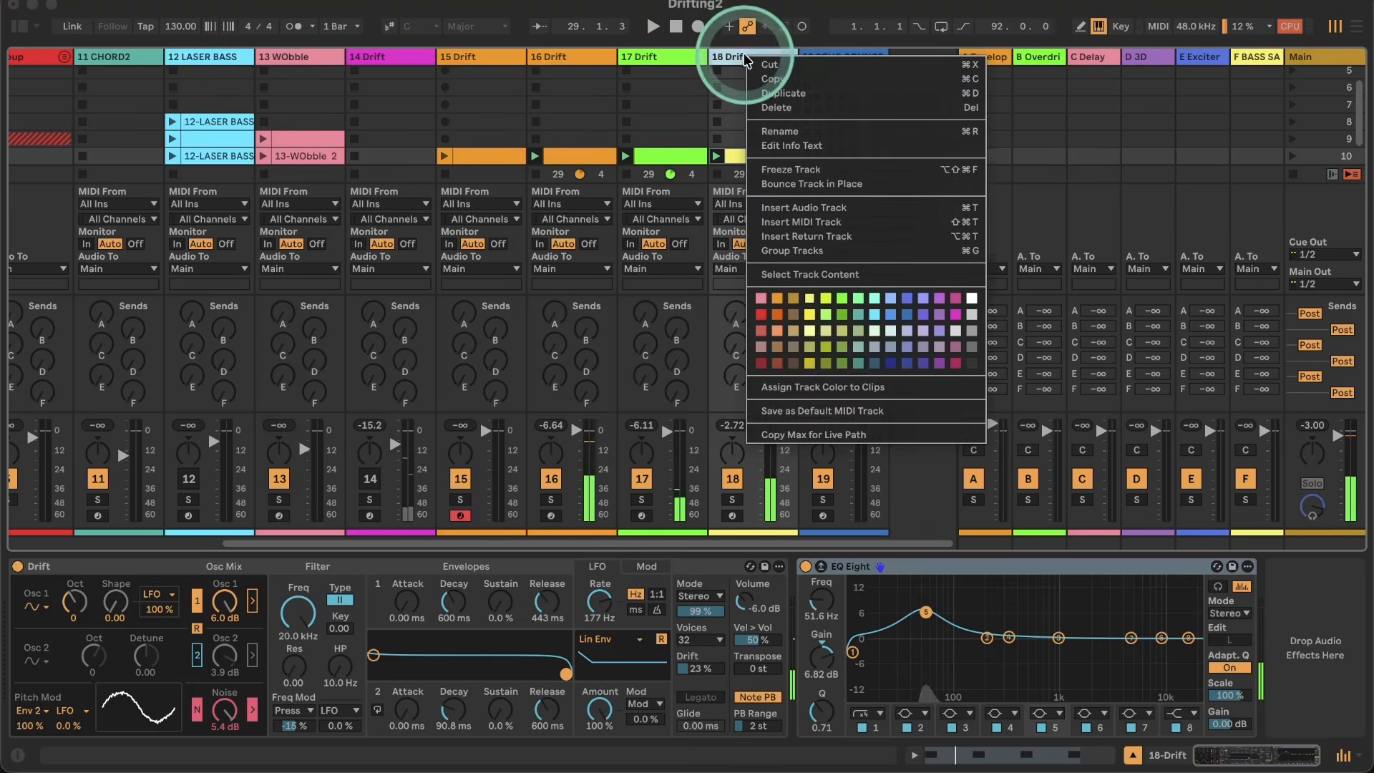
click(787, 222)
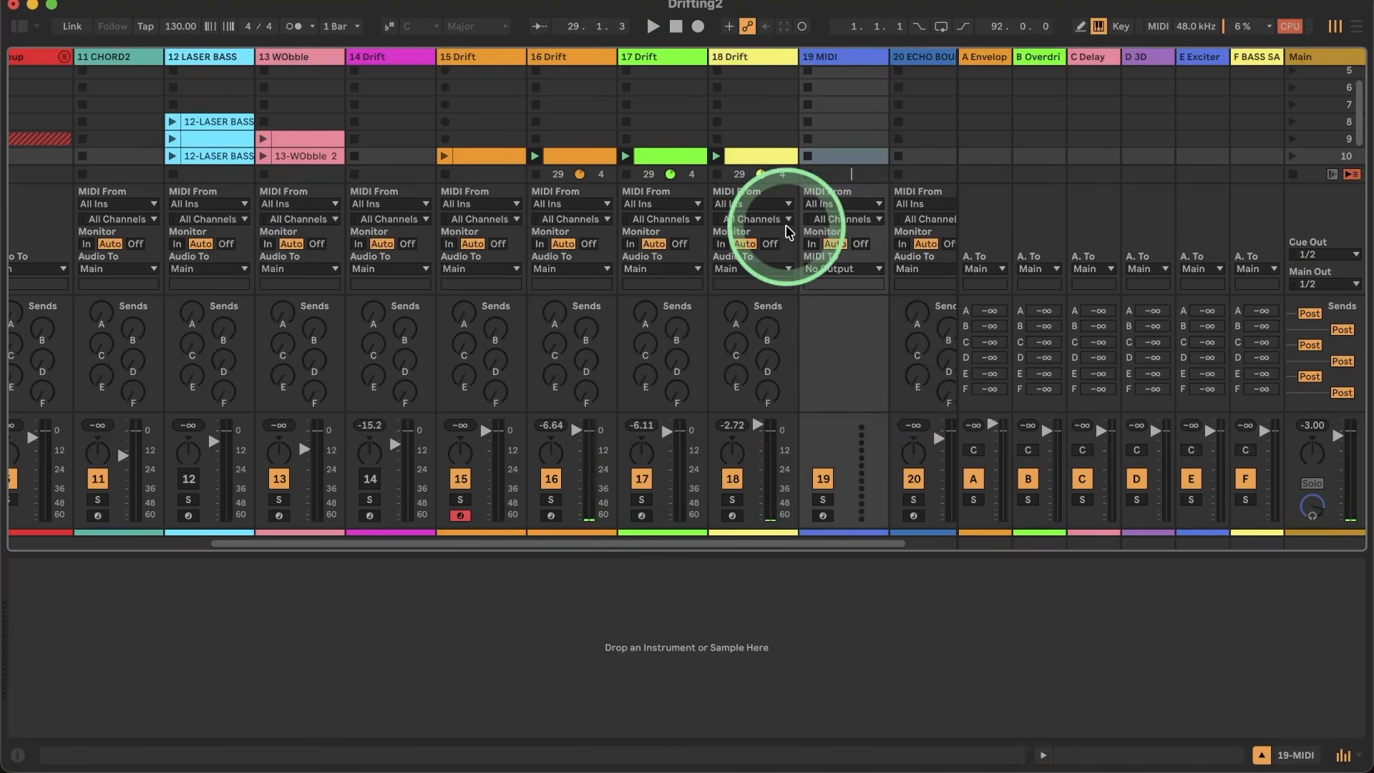
click(19, 26)
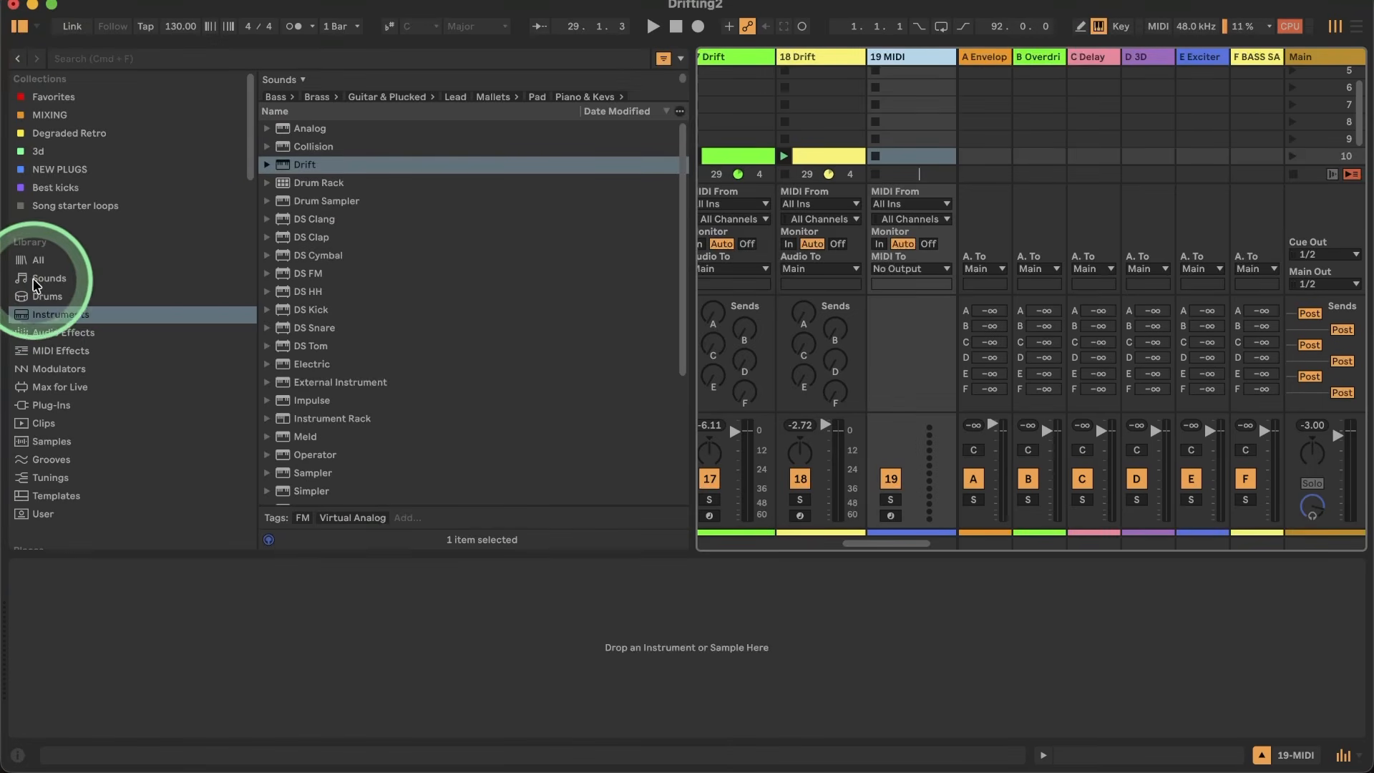
click(55, 315)
double_click(313, 166)
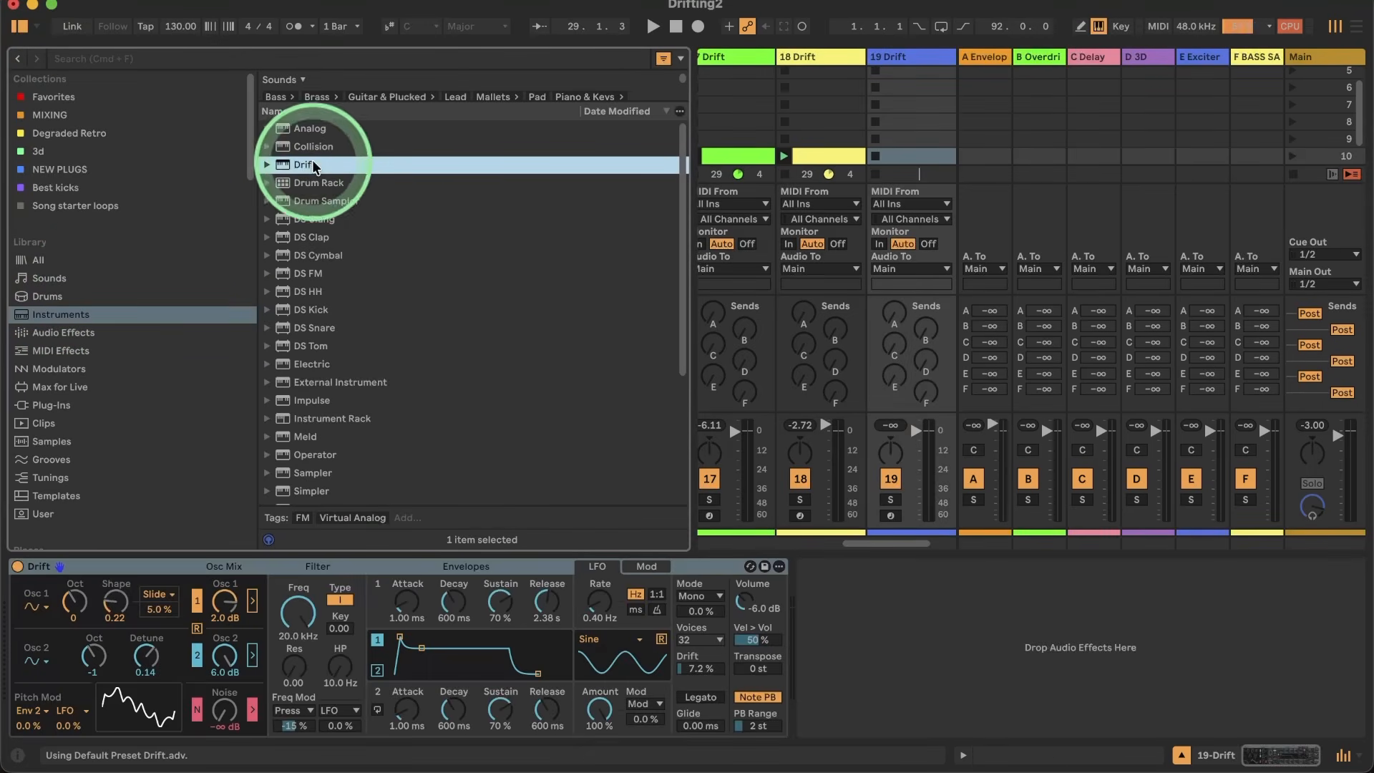
click(19, 26)
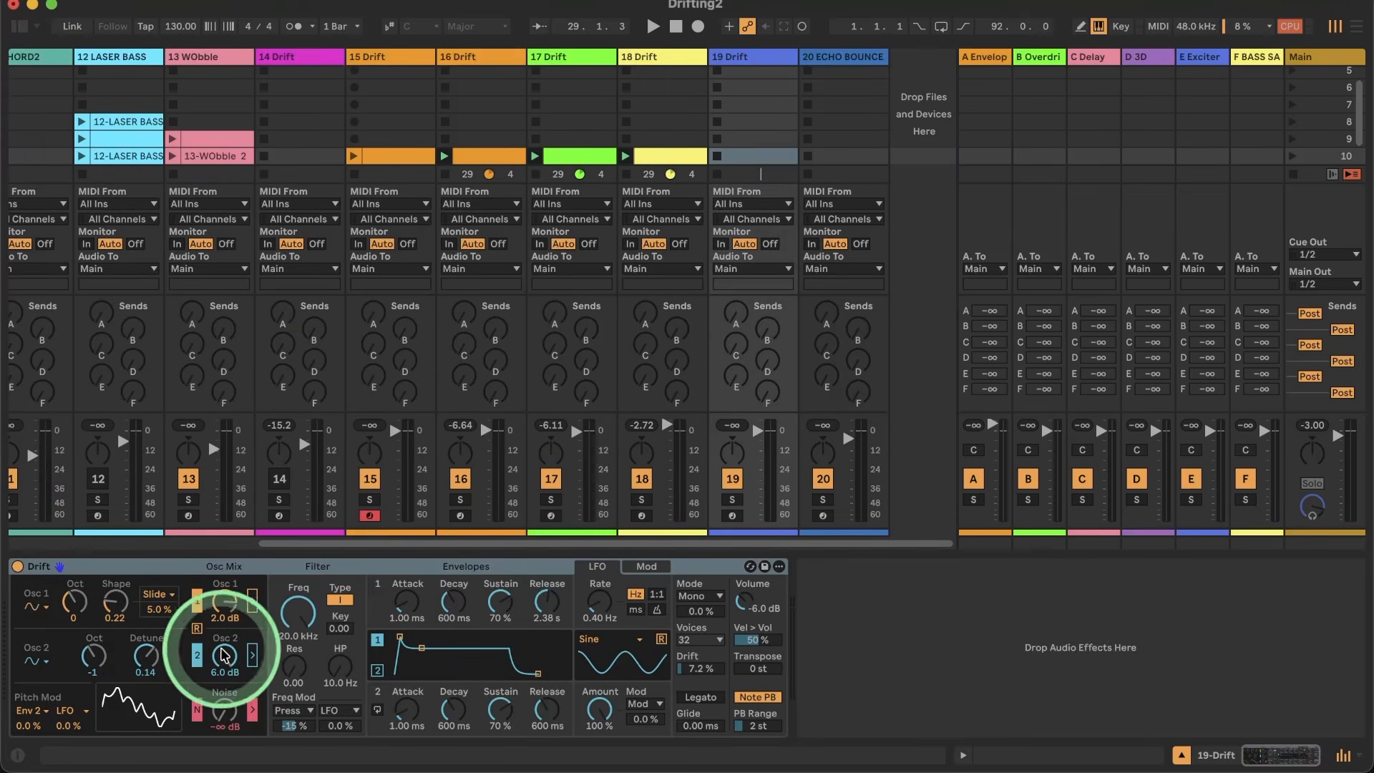
Step: Switch off oscillator 2 and the noise on track 19's Drift, and arm that track in place of track 15
click(196, 655)
click(199, 710)
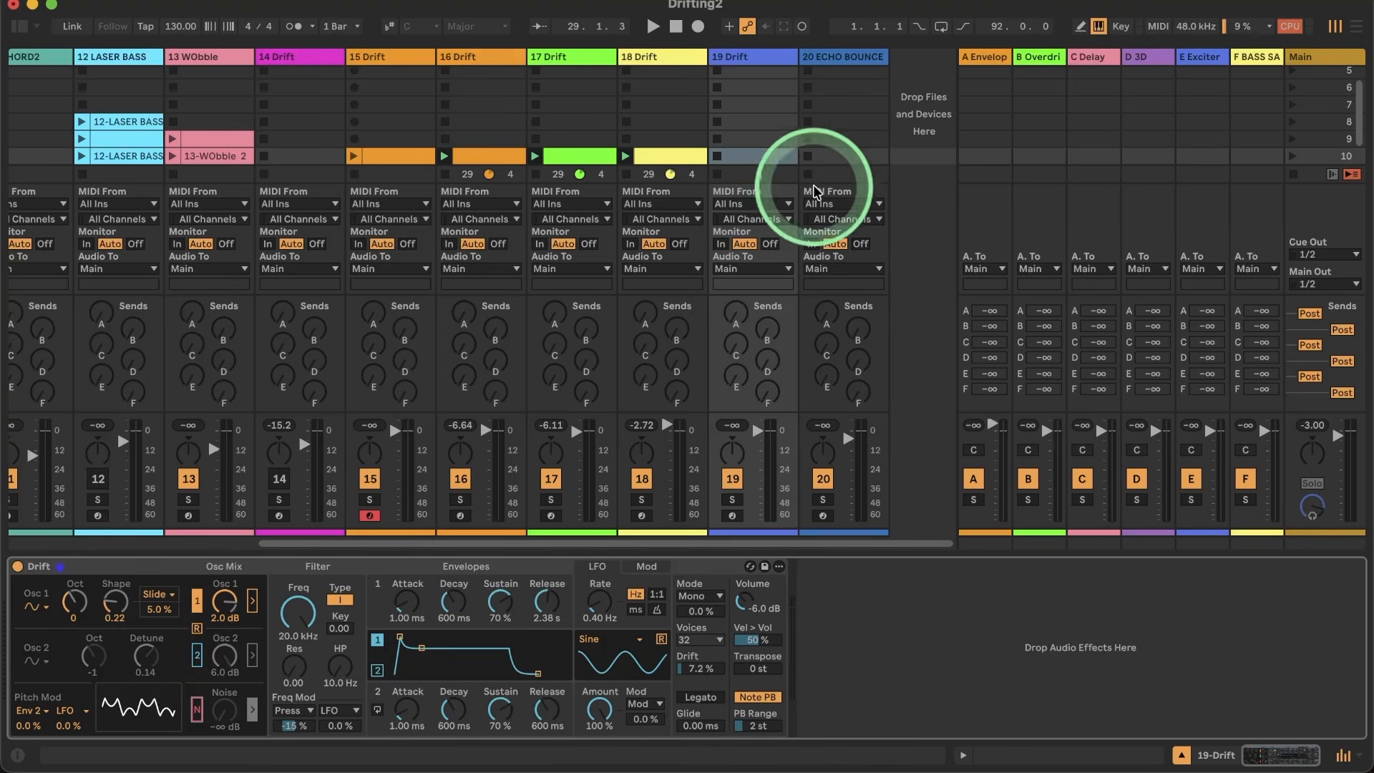
click(731, 514)
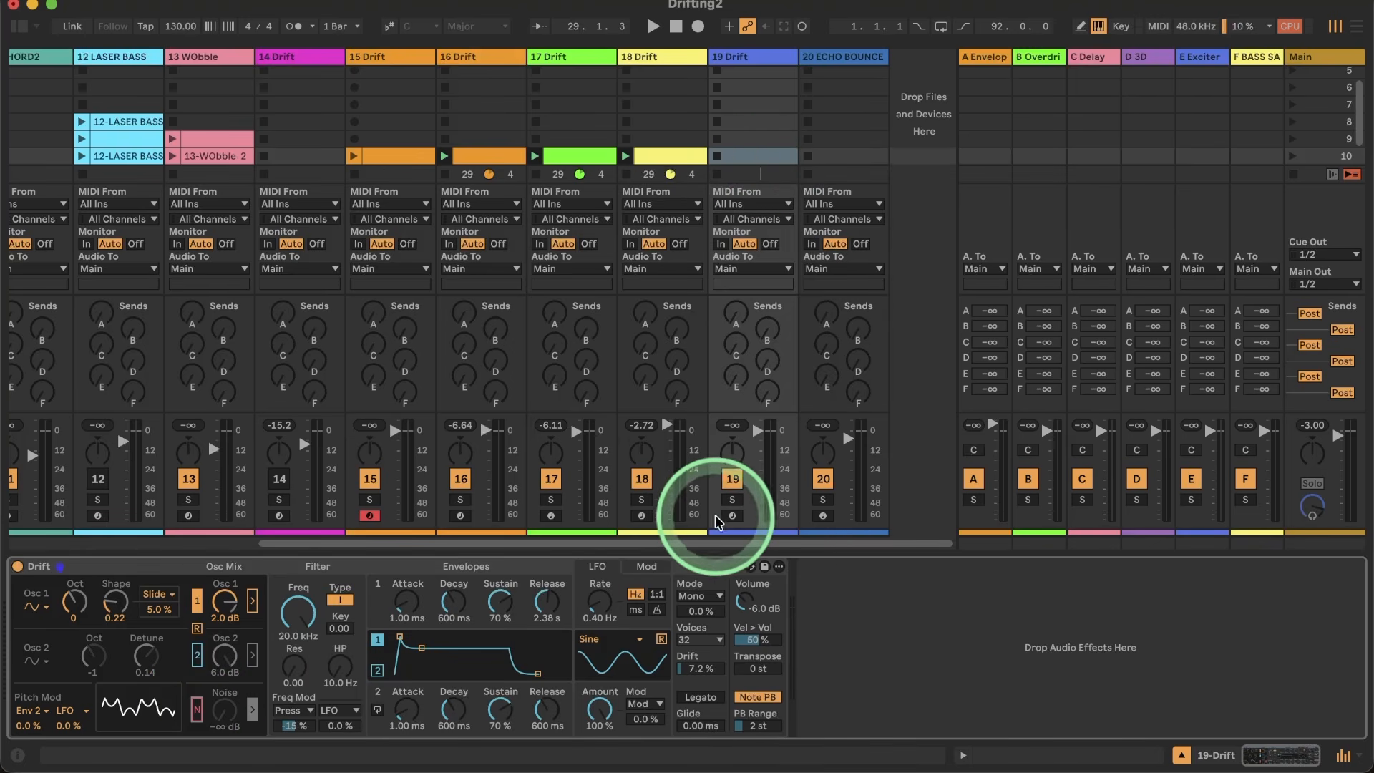
click(392, 512)
click(368, 516)
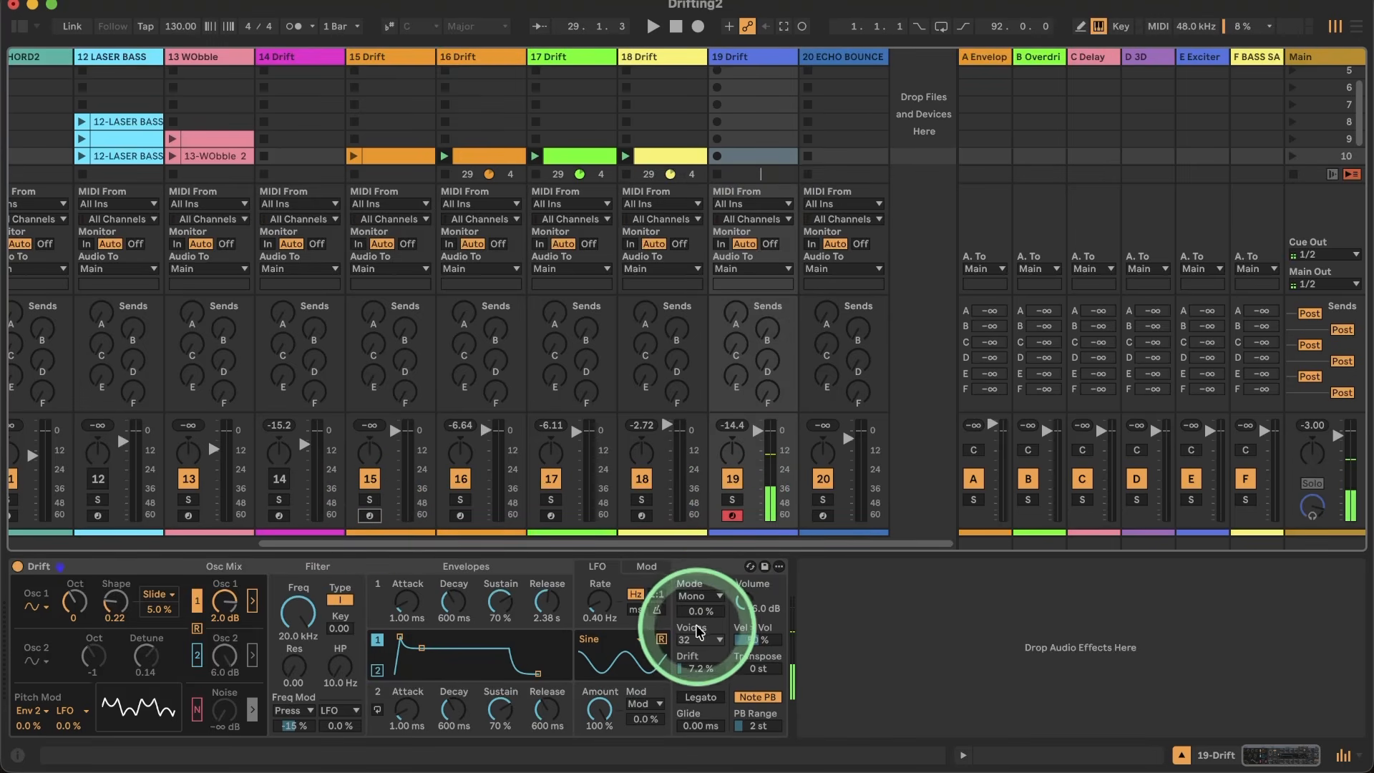
Step: Set the voice mode to Poly and record a MIDI clip on track 19 in scene 10
click(693, 595)
click(691, 612)
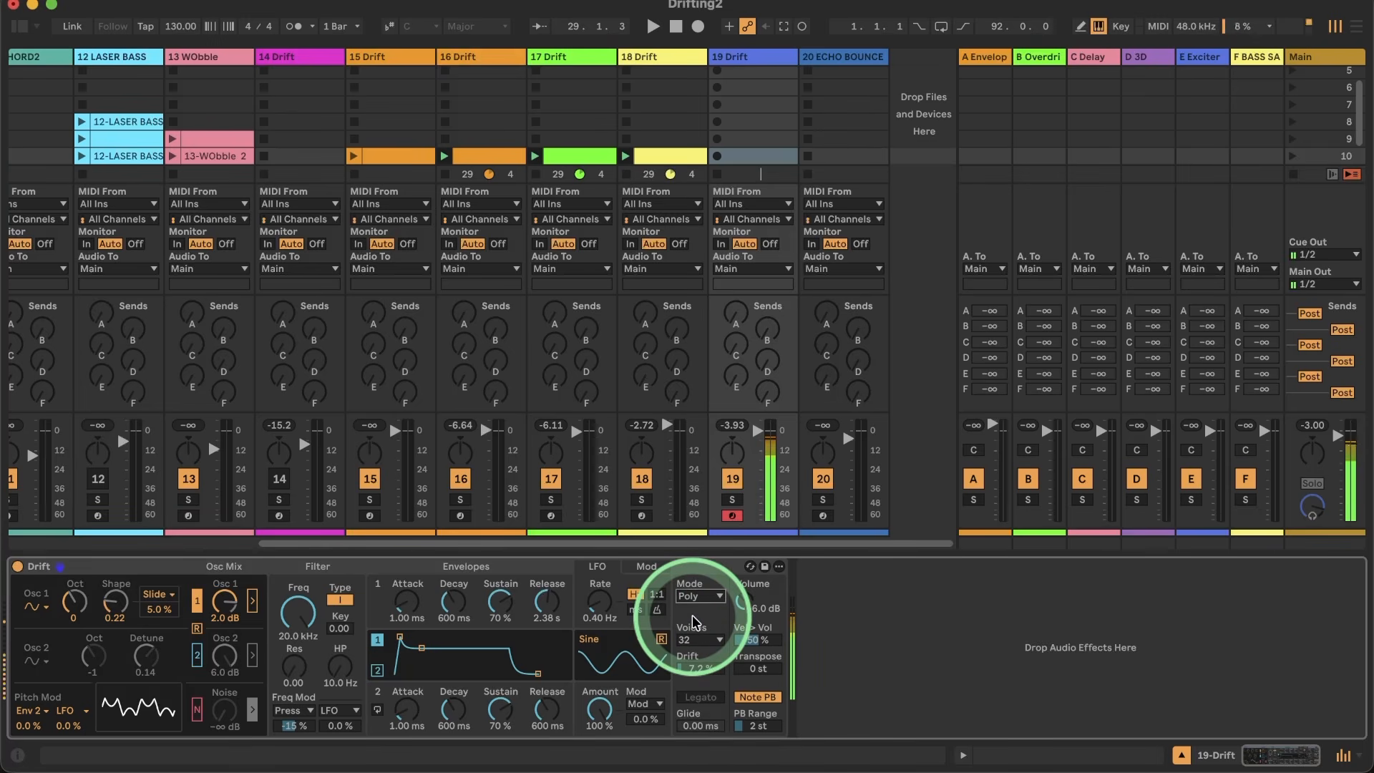
click(717, 156)
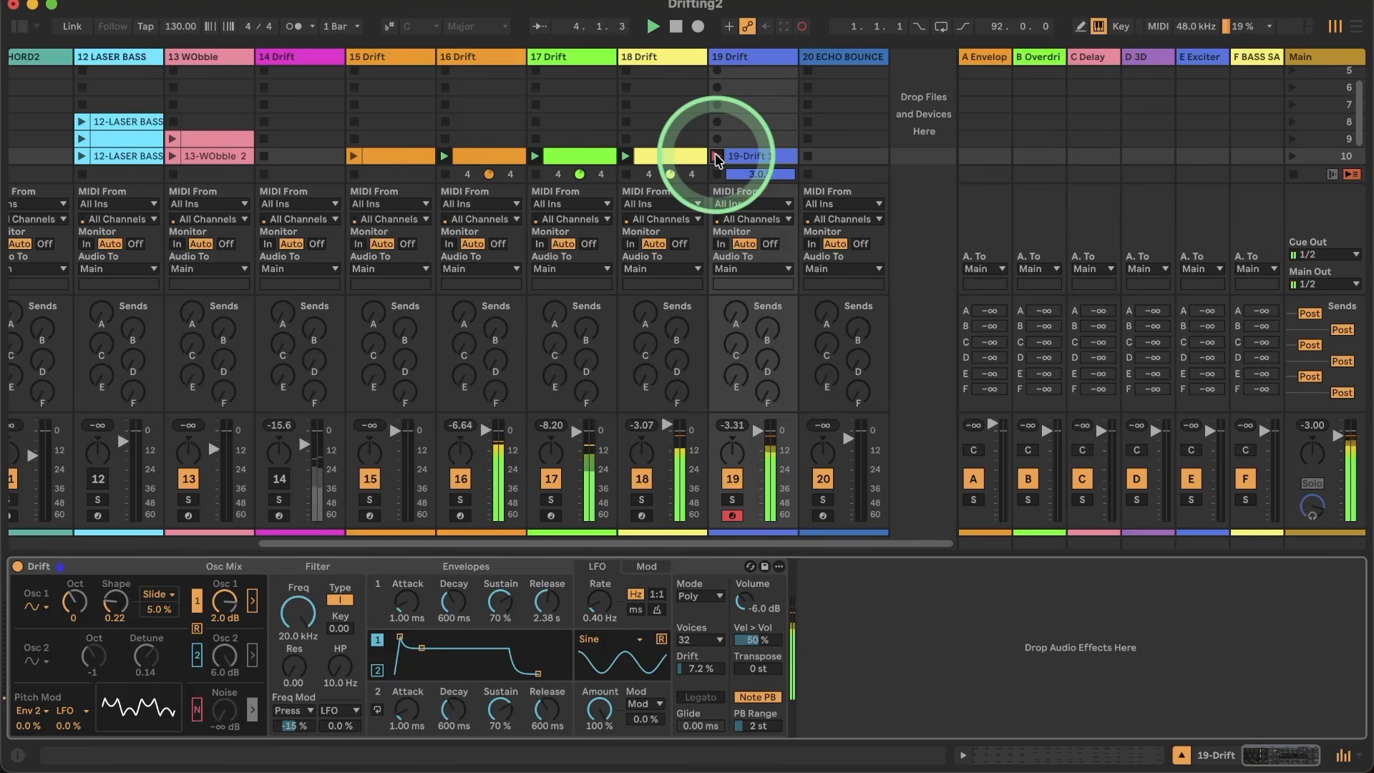
click(717, 156)
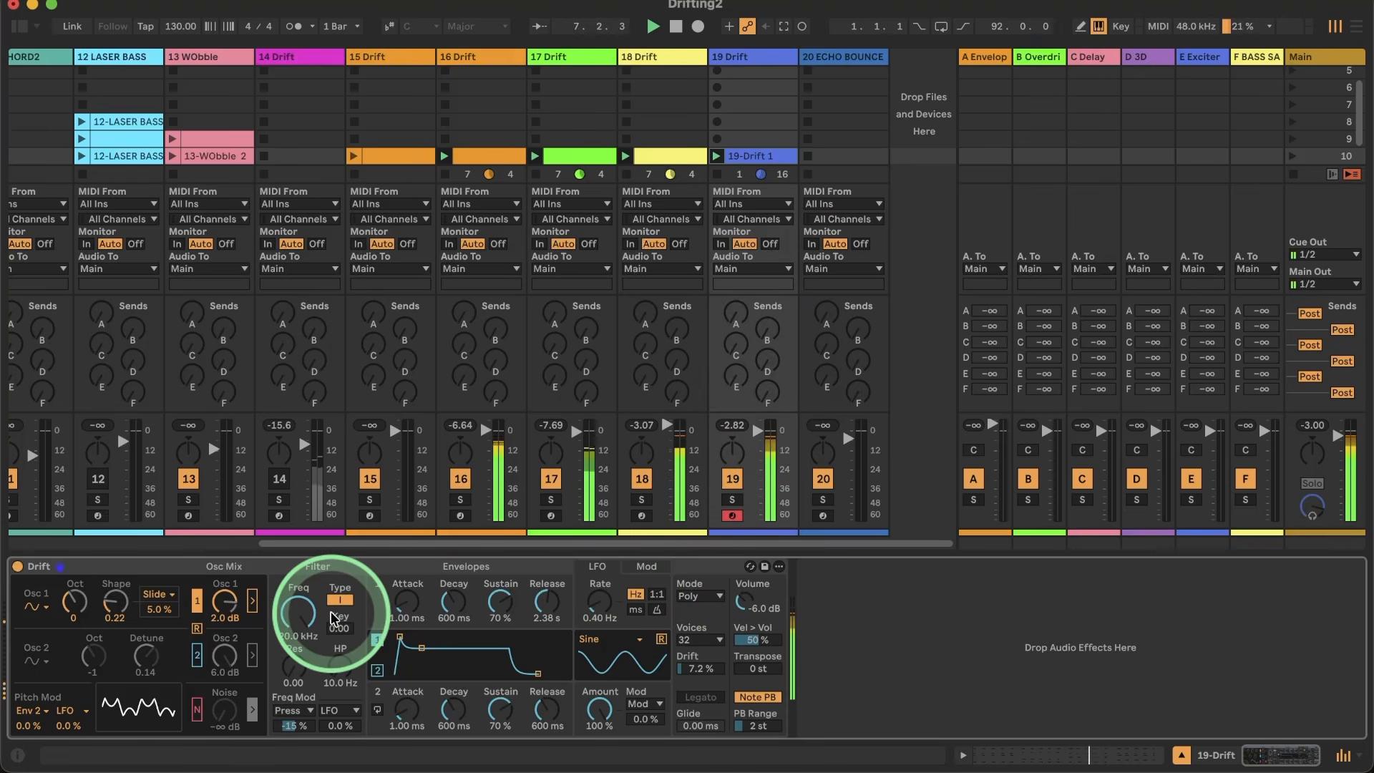
Step: Audition the filter frequency against the groove and set oscillator 1's shape to 0.16
mouse_move(305, 578)
mouse_down()
mouse_move(303, 617)
mouse_move(298, 583)
mouse_up()
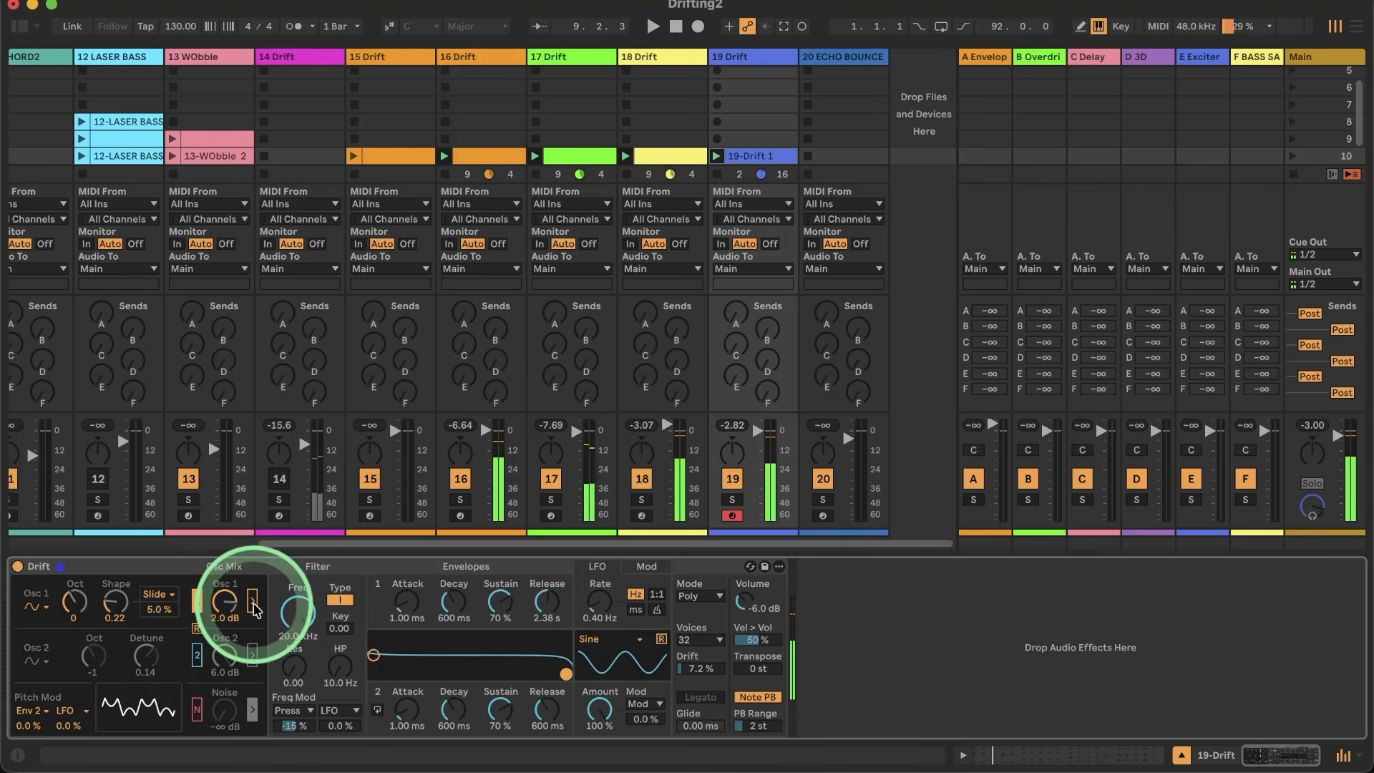
drag(109, 606, 108, 614)
key(space)
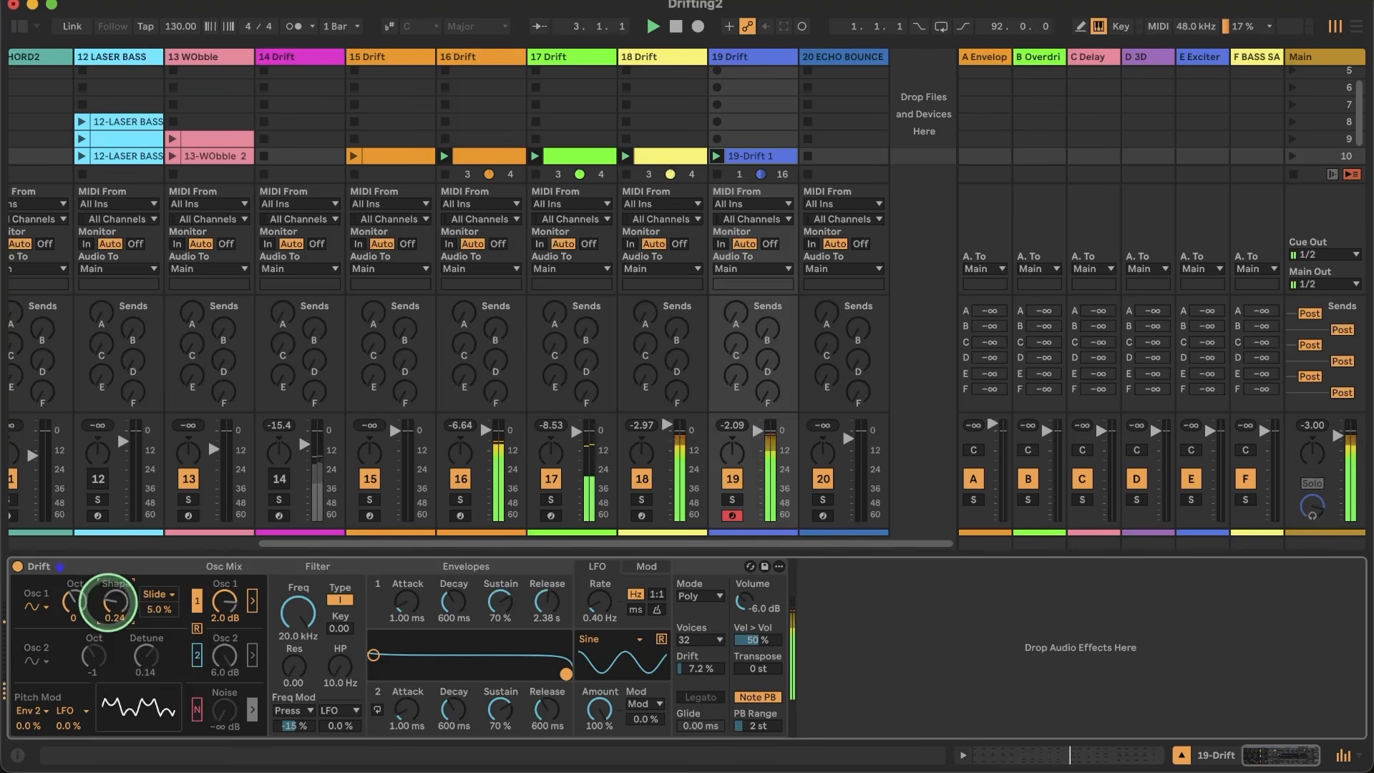
drag(109, 607, 109, 617)
Step: Modulate oscillator 1's shape with the LFO at 100 % and set the LFO time to 245 ms
click(635, 610)
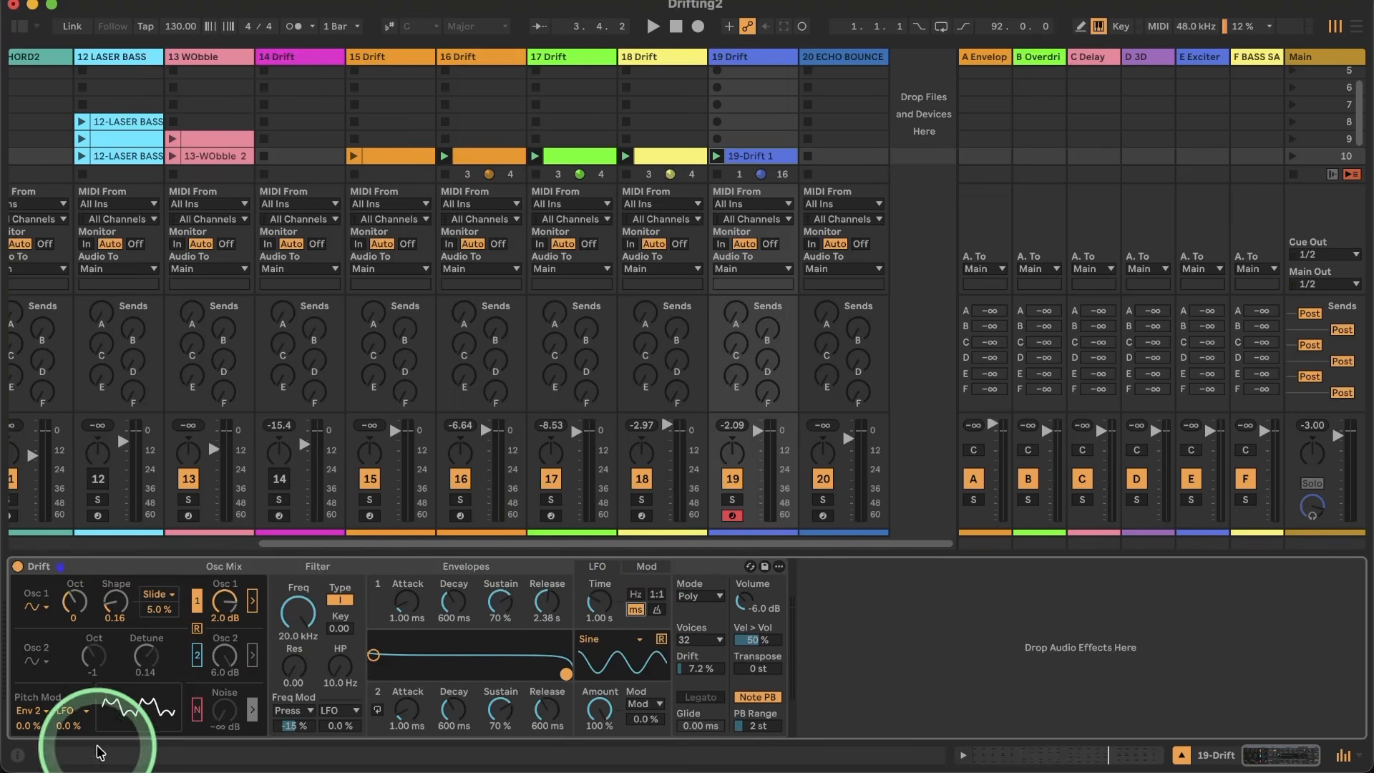
click(158, 595)
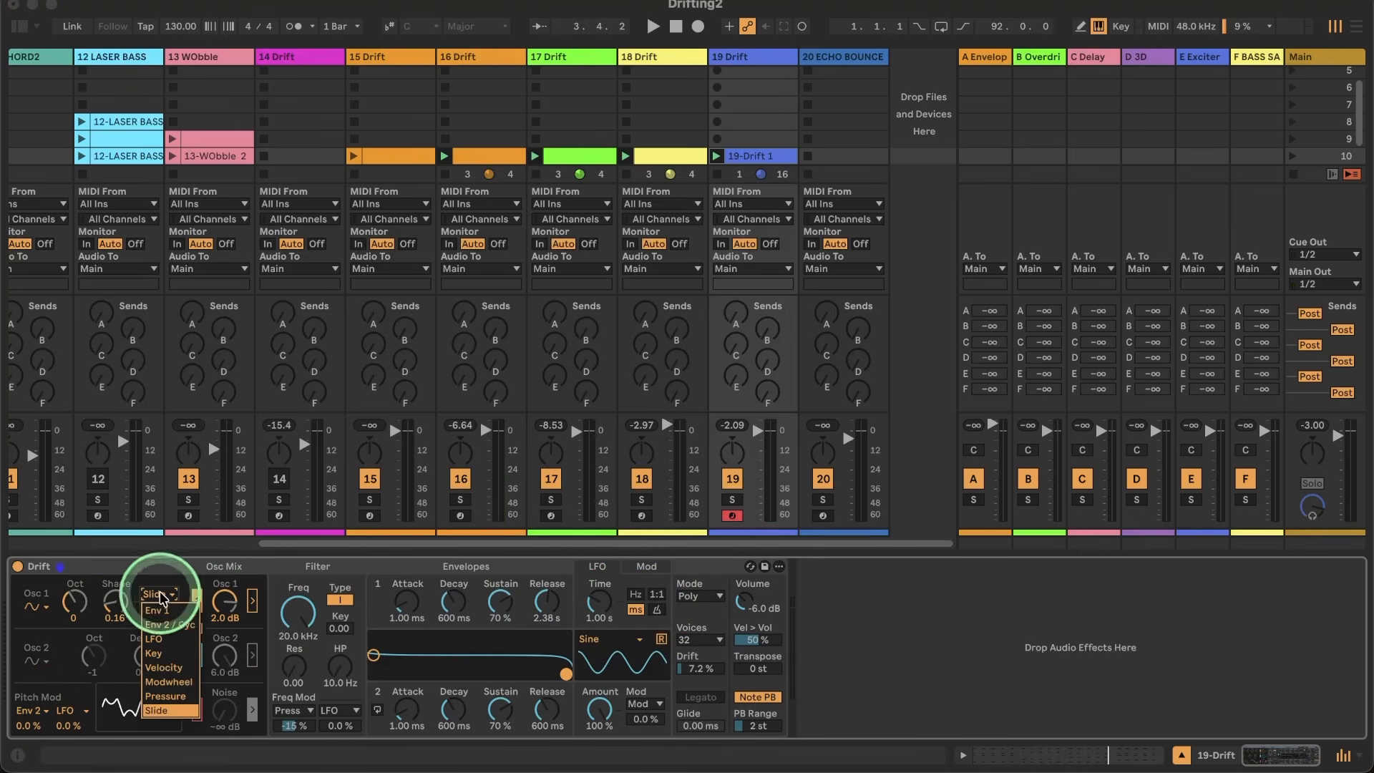
click(148, 642)
drag(158, 610, 157, 542)
key(space)
drag(597, 603, 597, 544)
drag(598, 608, 598, 602)
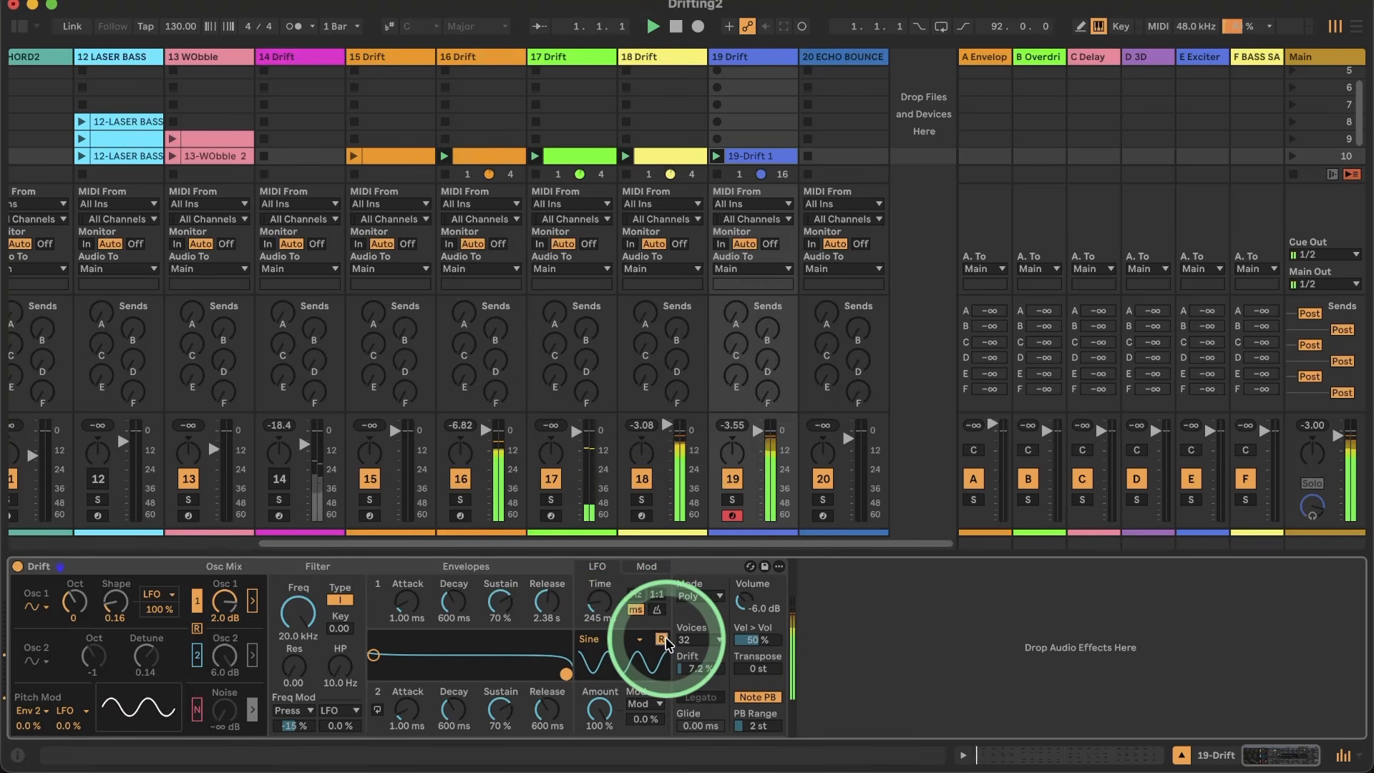
Step: Switch the LFO to a rate of 7.89 Hz and reduce its modulation of oscillator 1's shape to 34 %
click(636, 594)
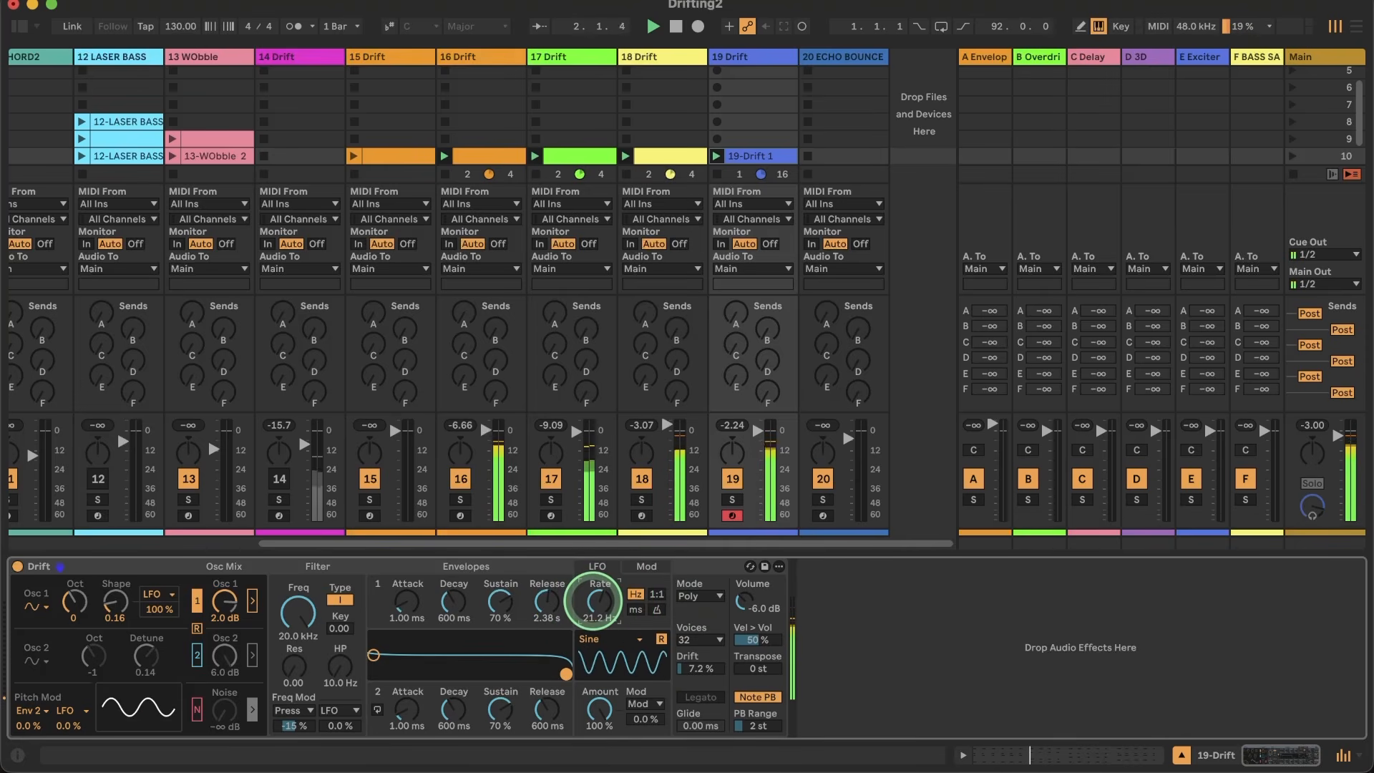
drag(598, 601, 598, 608)
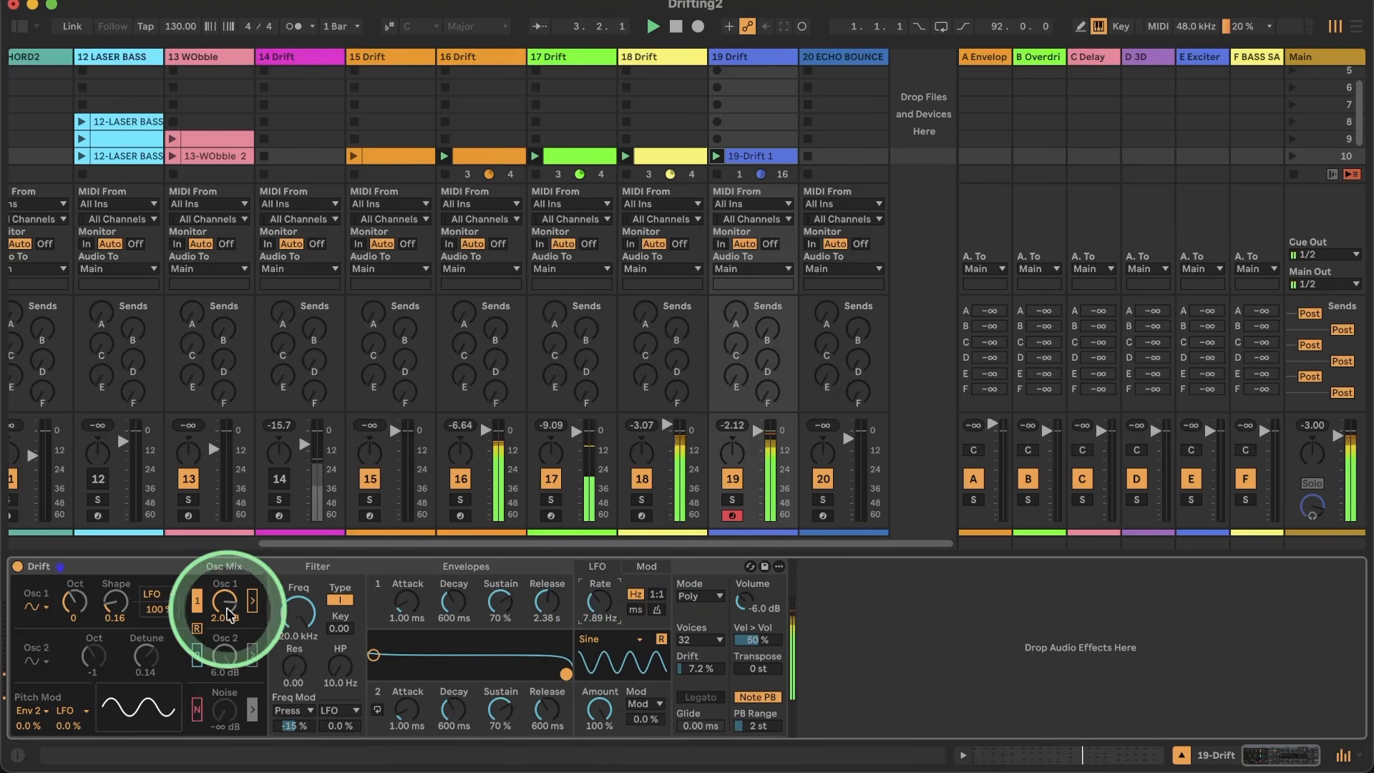
drag(158, 609, 158, 611)
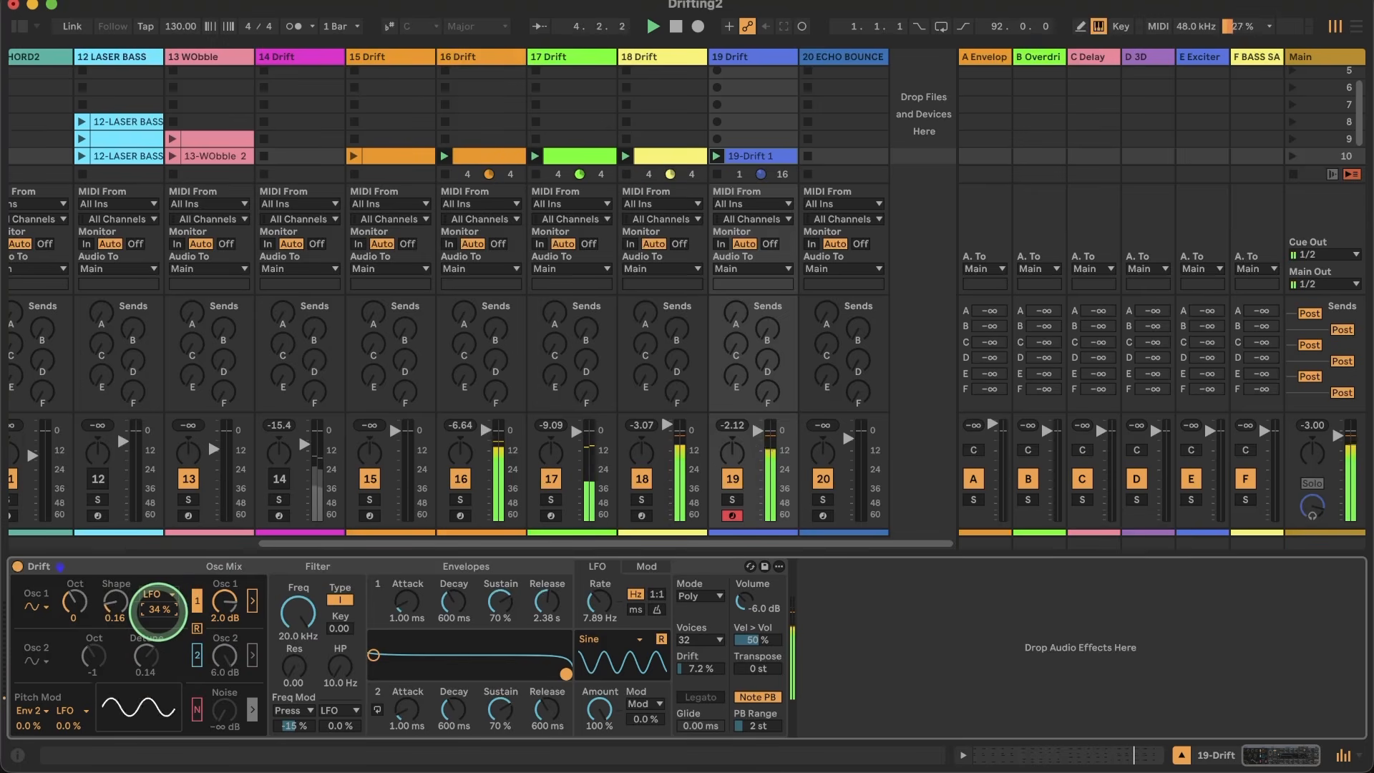
Step: Change the LFO waveform to Saw Down, trying Saw Up first, and play the groove
click(637, 641)
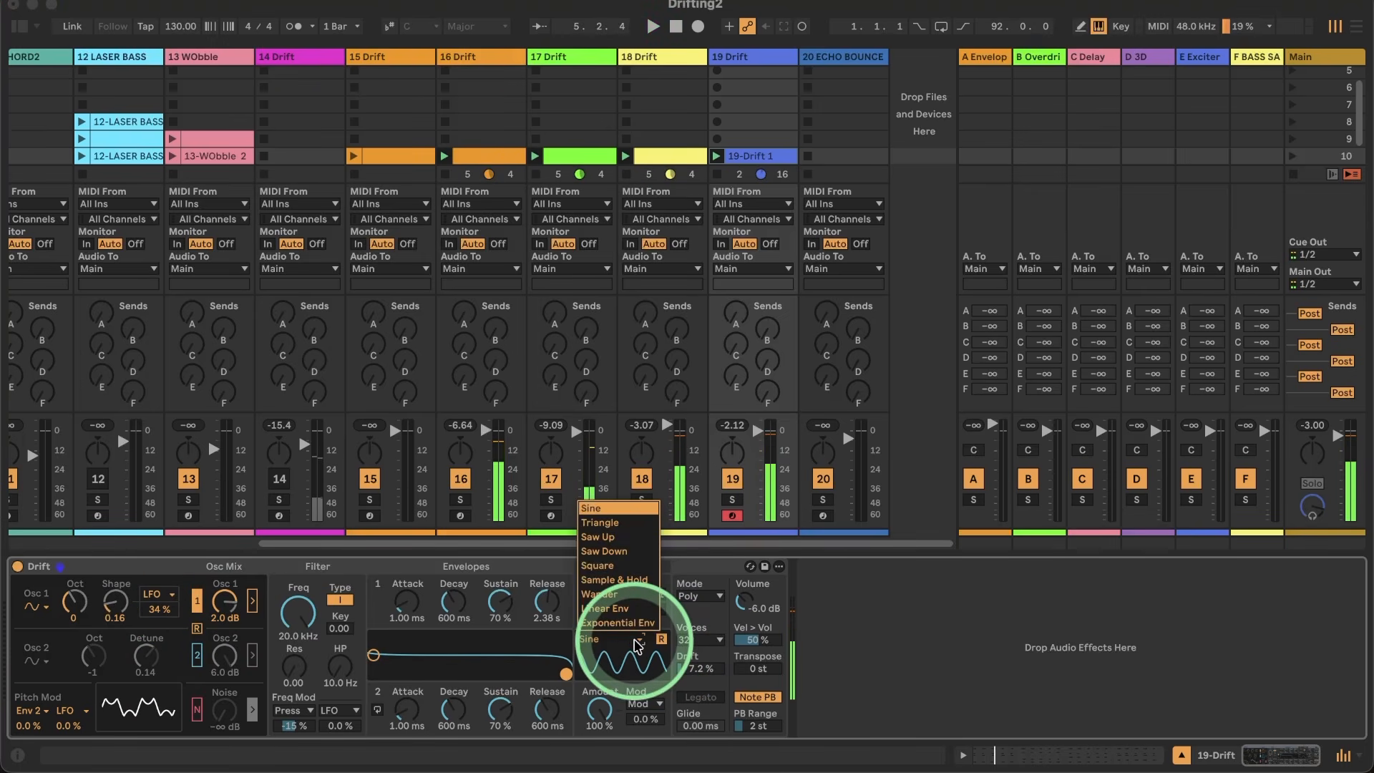
click(599, 533)
click(606, 639)
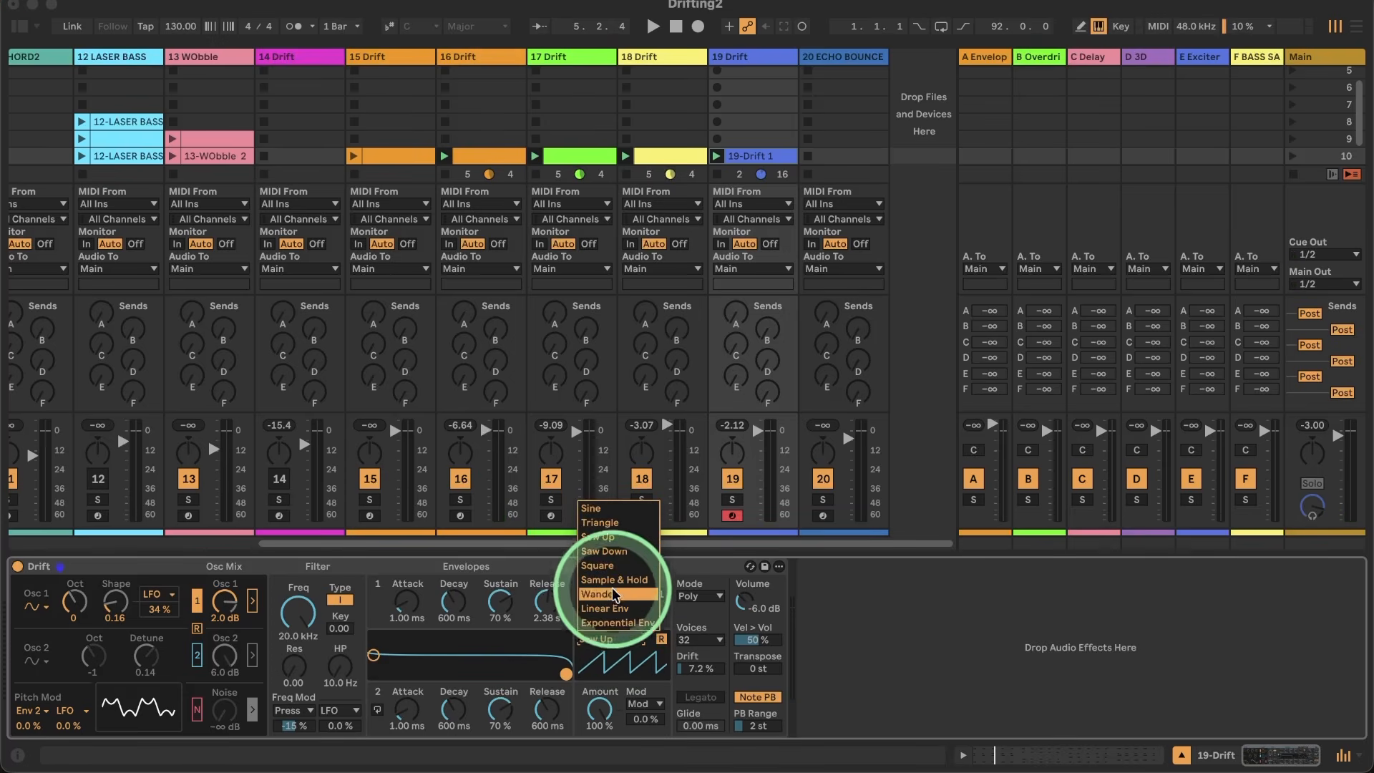
click(606, 551)
key(space)
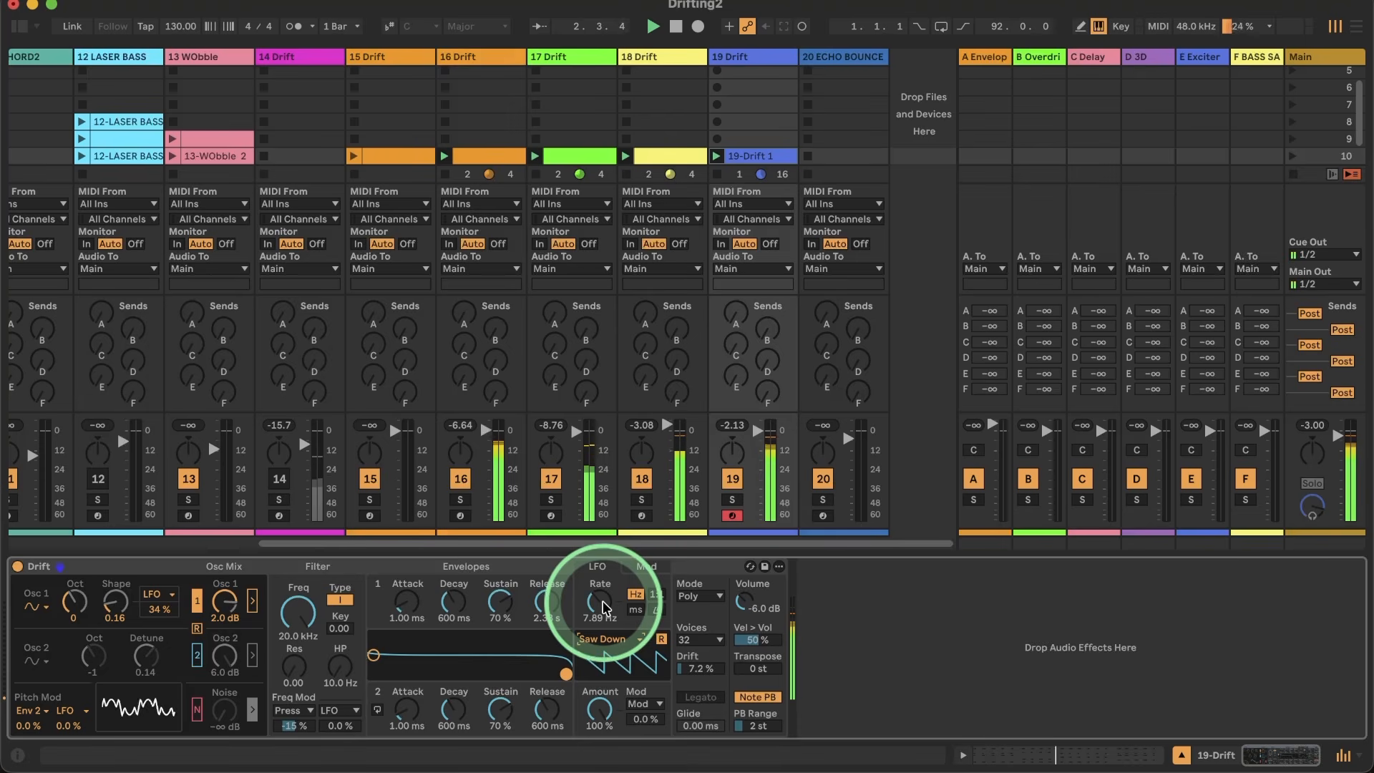
Step: Set the Drift amount to 35 % and raise the LFO rate to 9.23 Hz
drag(685, 664, 685, 661)
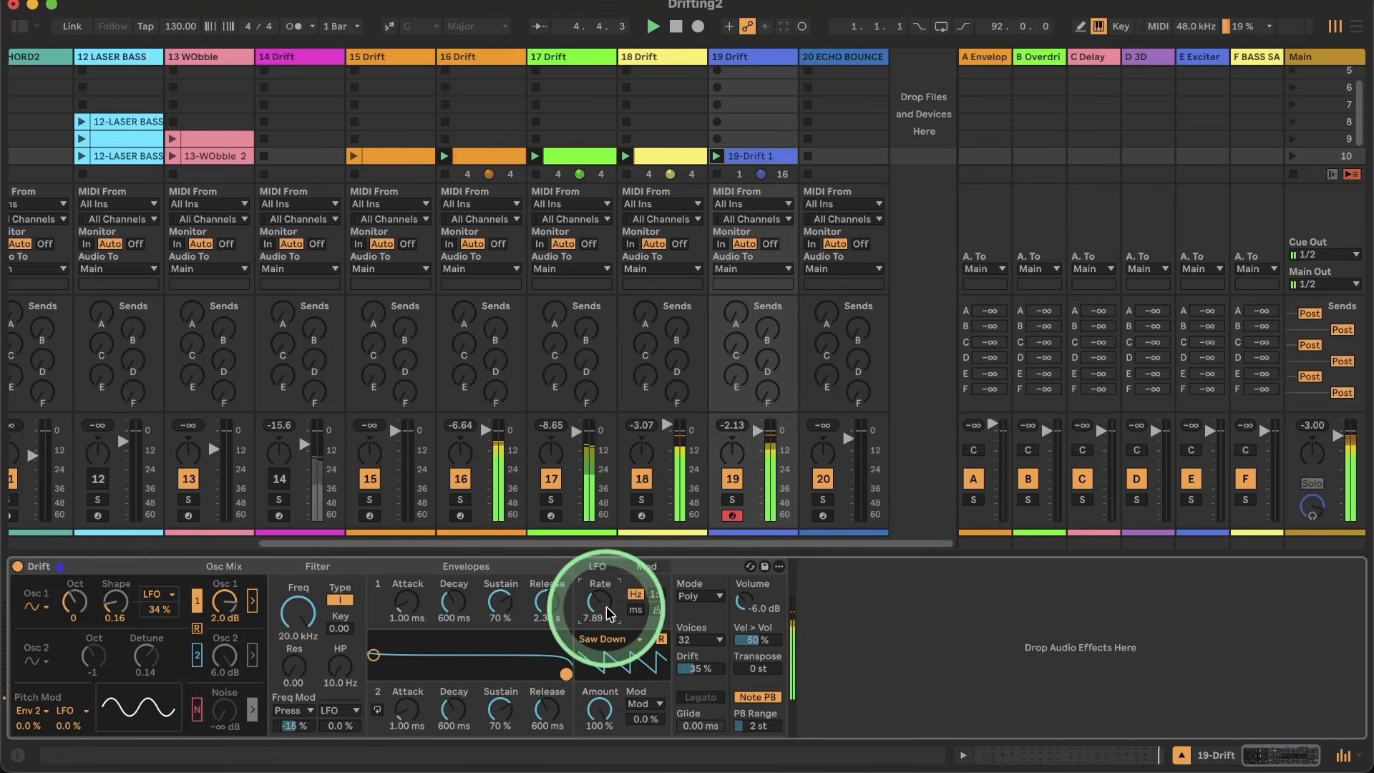
key(Up)
key(Up)
key(Up)
key(Up)
key(Up)
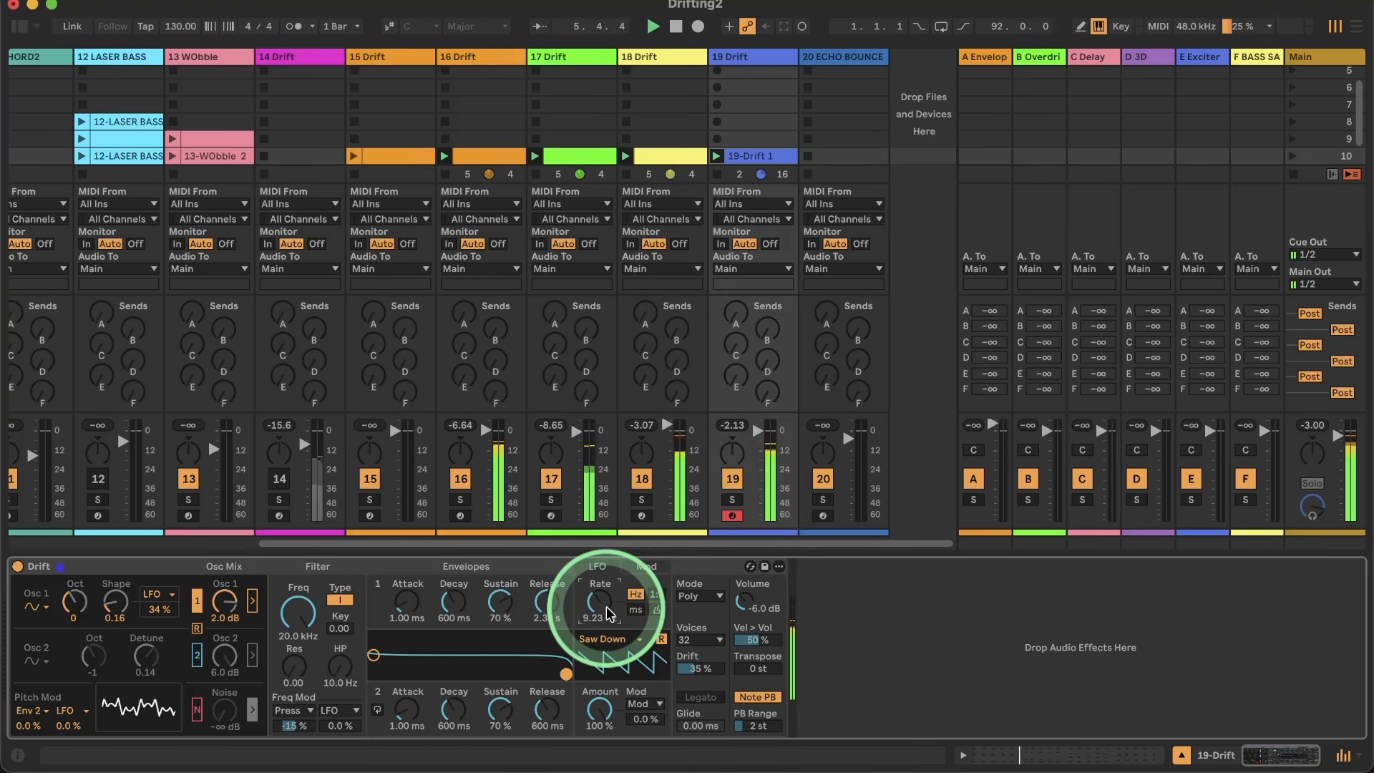
Step: Lower the LFO rate of track 19's Drift to 4.67 Hz while the groove plays
key(Down)
key(Down)
key(Down)
key(Down)
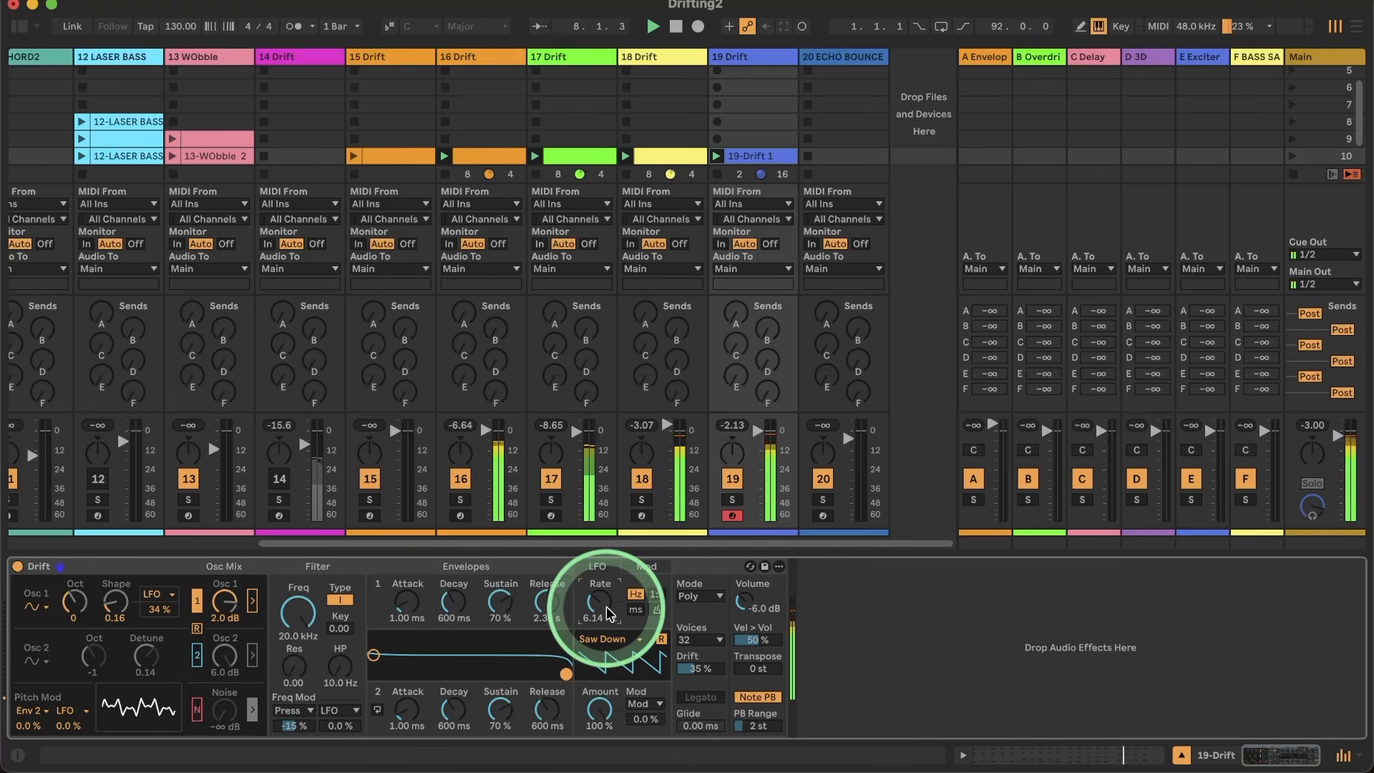
key(Down)
key(Down)
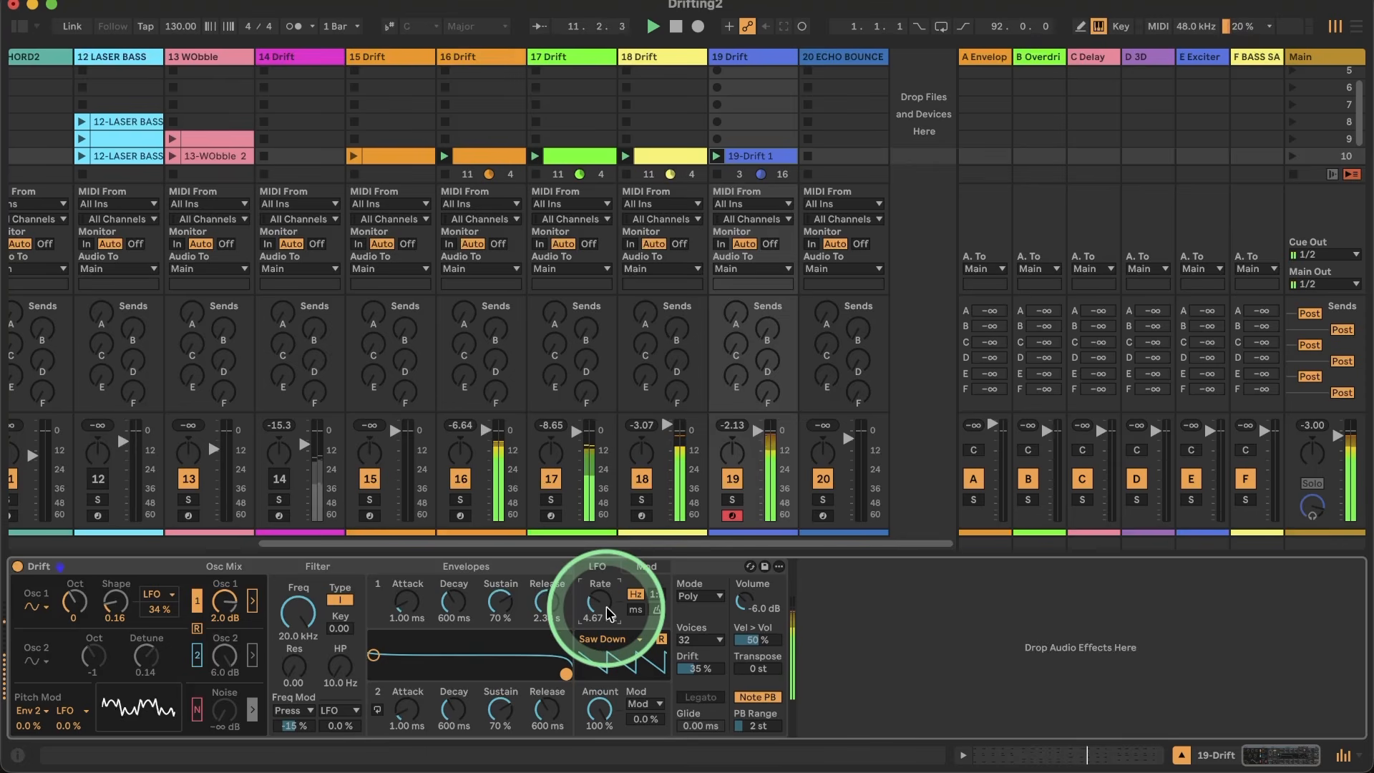
key(Down)
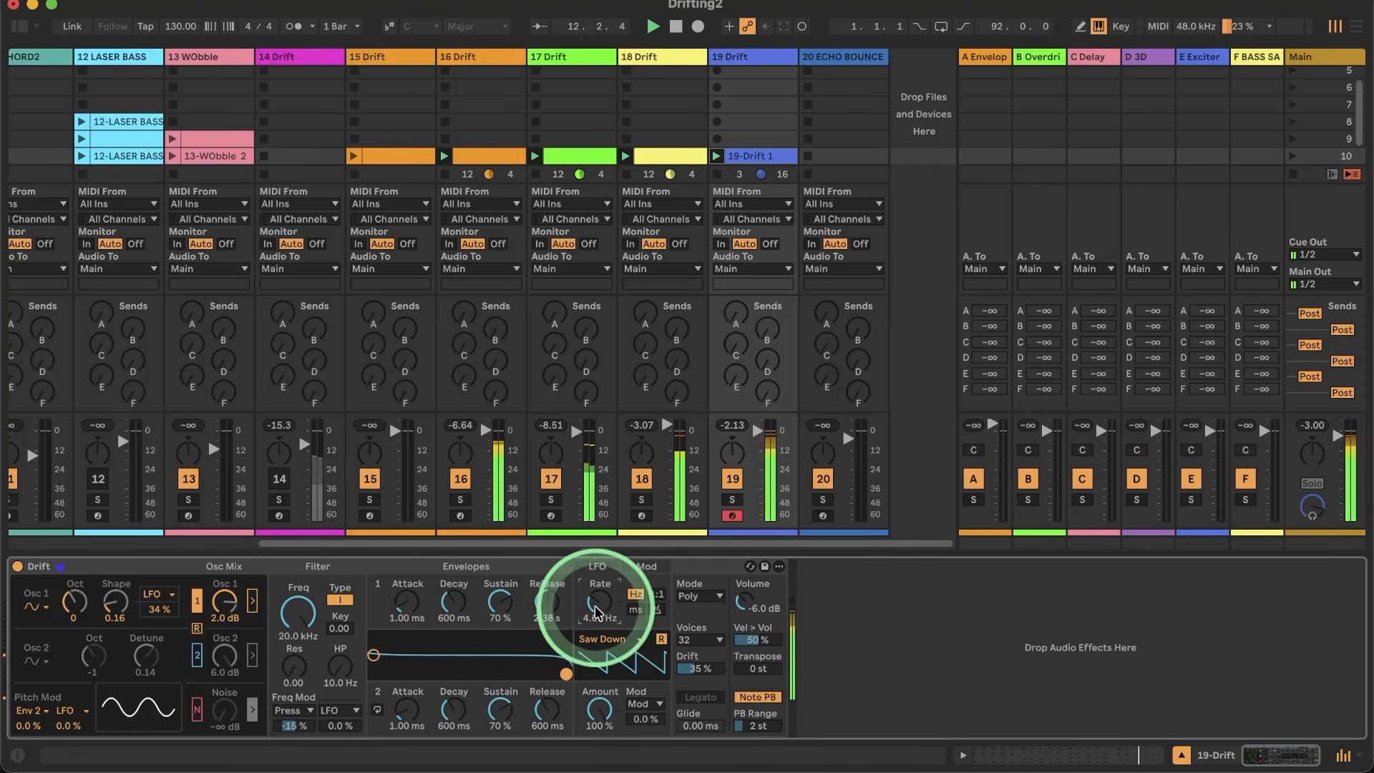
Step: Quantize all notes of the track 19 clip, stop playback and return to the Drift device
double_click(753, 156)
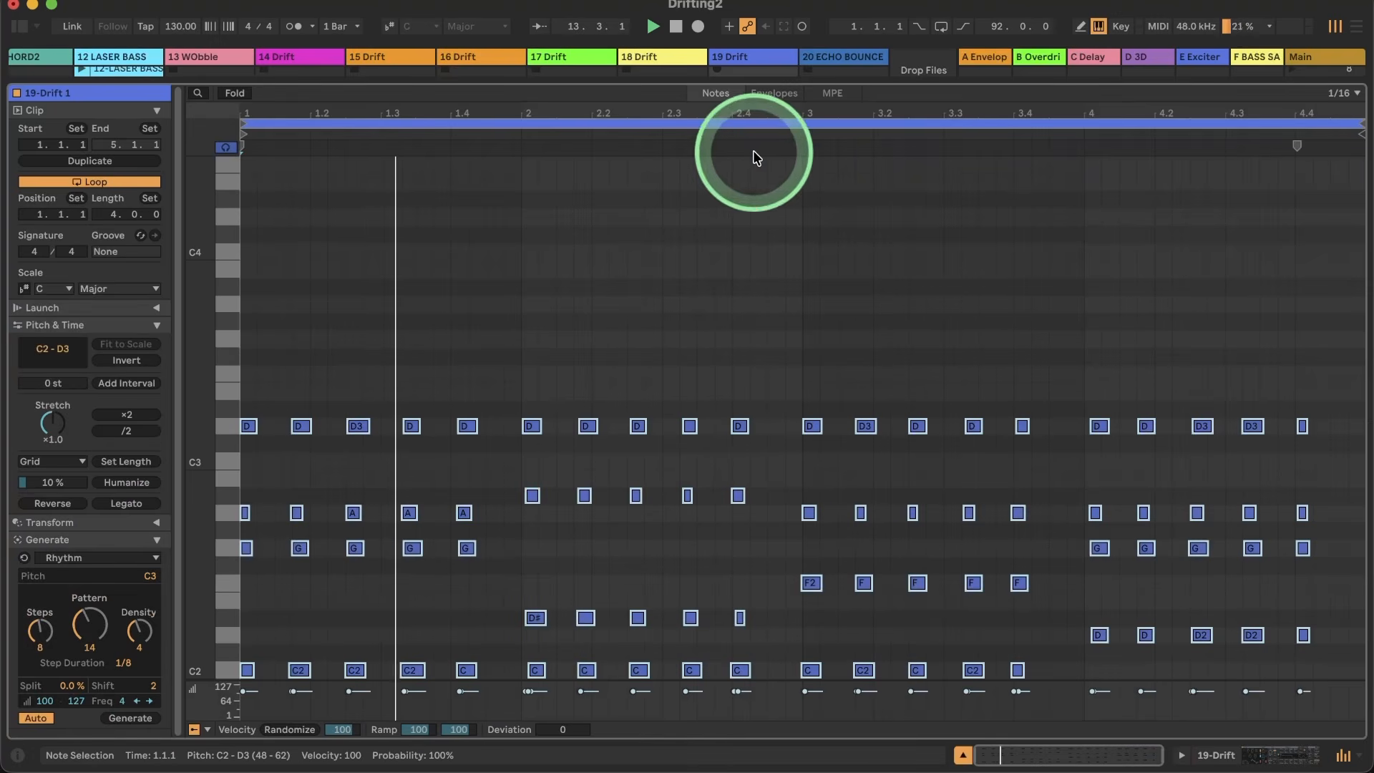
key(super+a)
key(space)
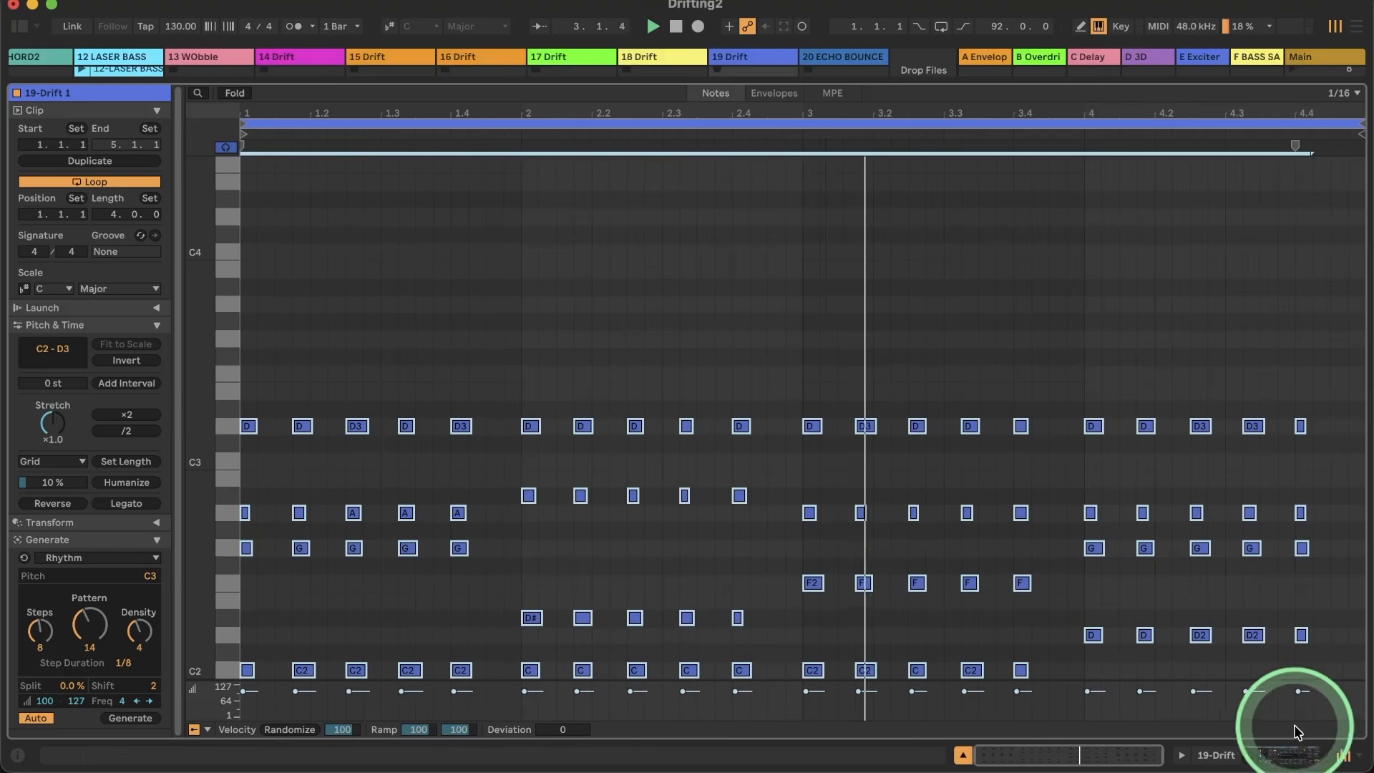
click(1216, 756)
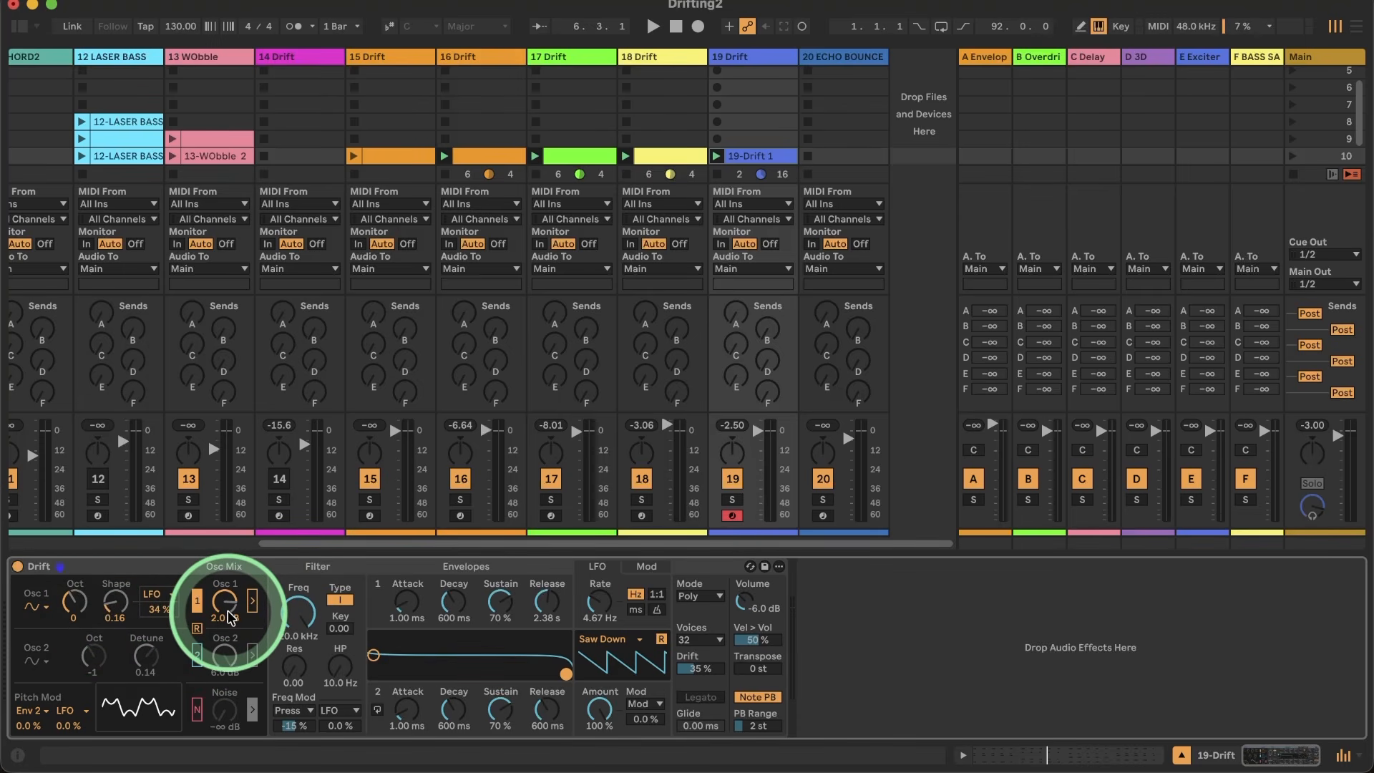
Step: Route the LFO to Main Volume in the modulation matrix at 50 %, trying 85 % first while playing the groove
click(646, 566)
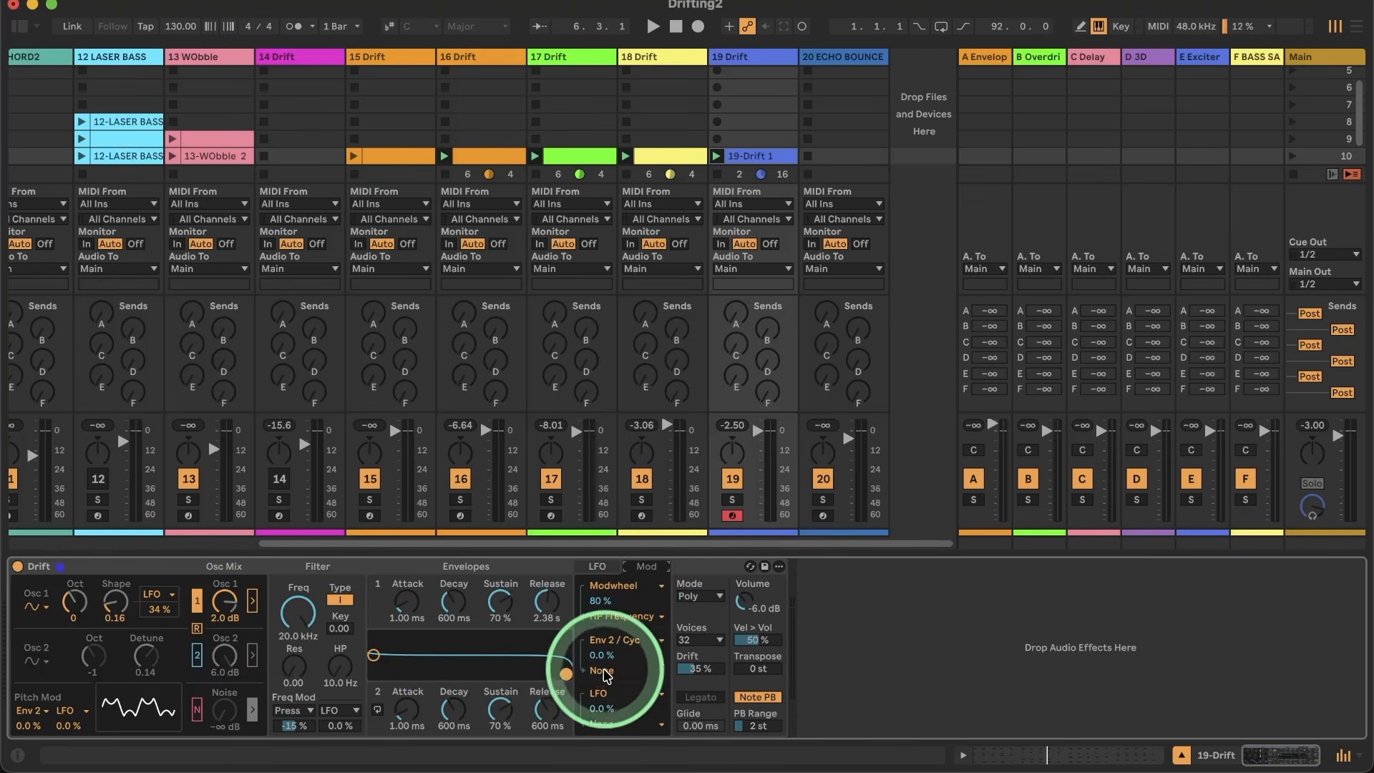
click(601, 723)
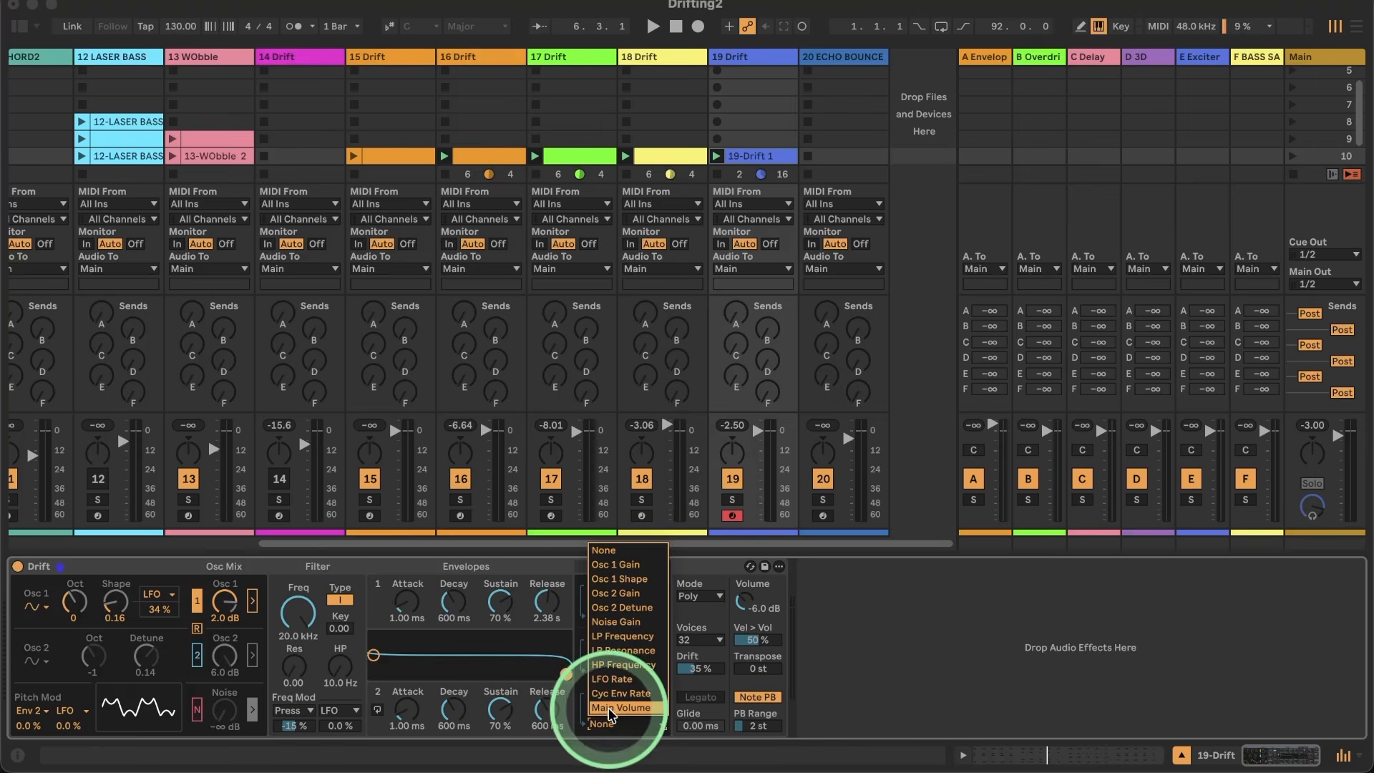
click(619, 707)
drag(601, 707, 602, 715)
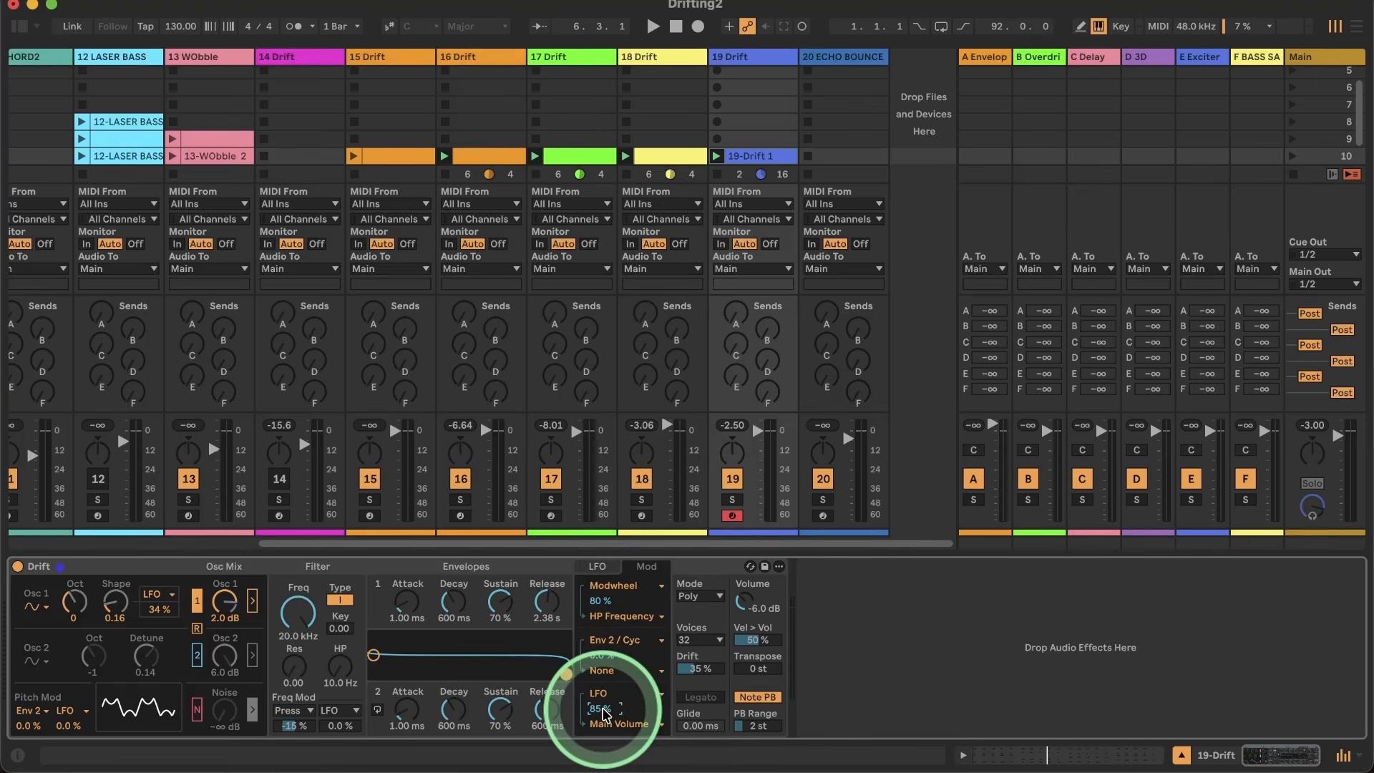
key(space)
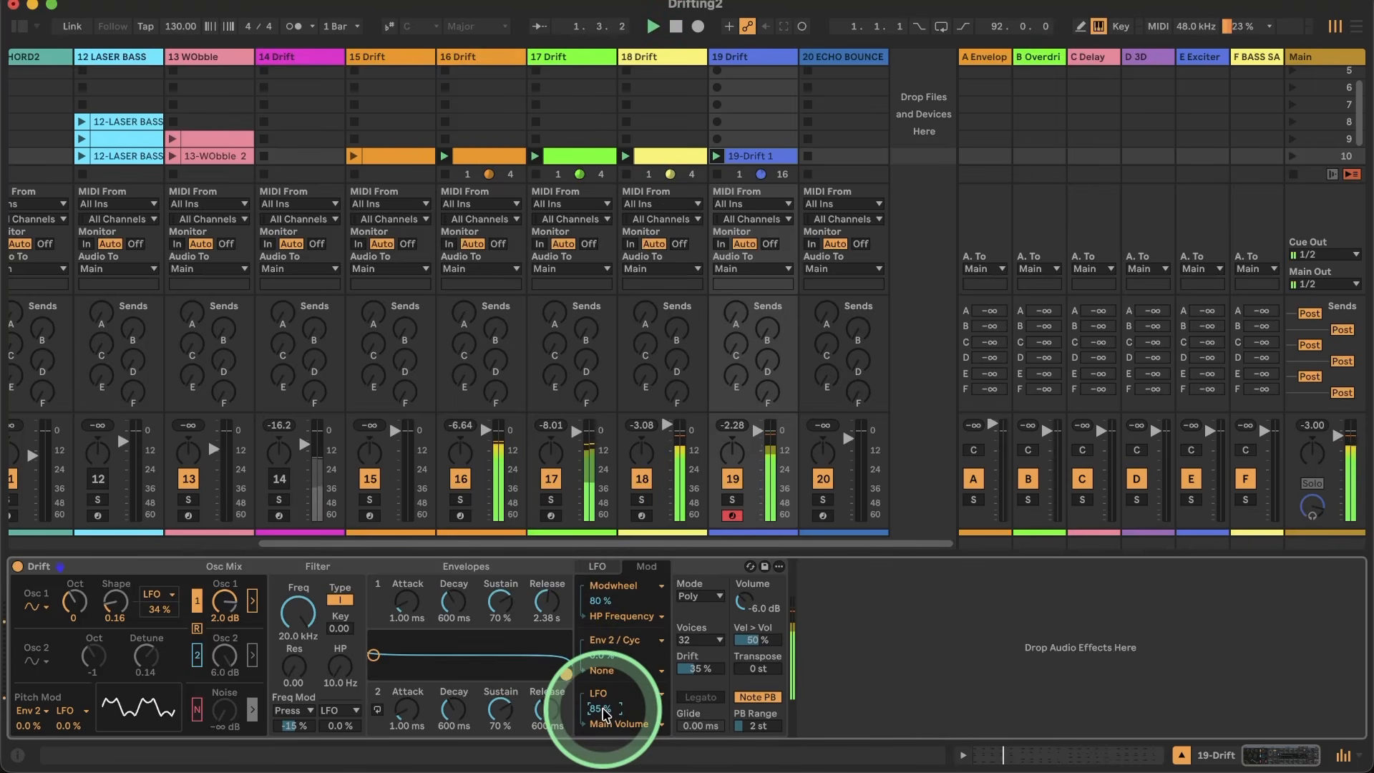
drag(602, 710, 602, 709)
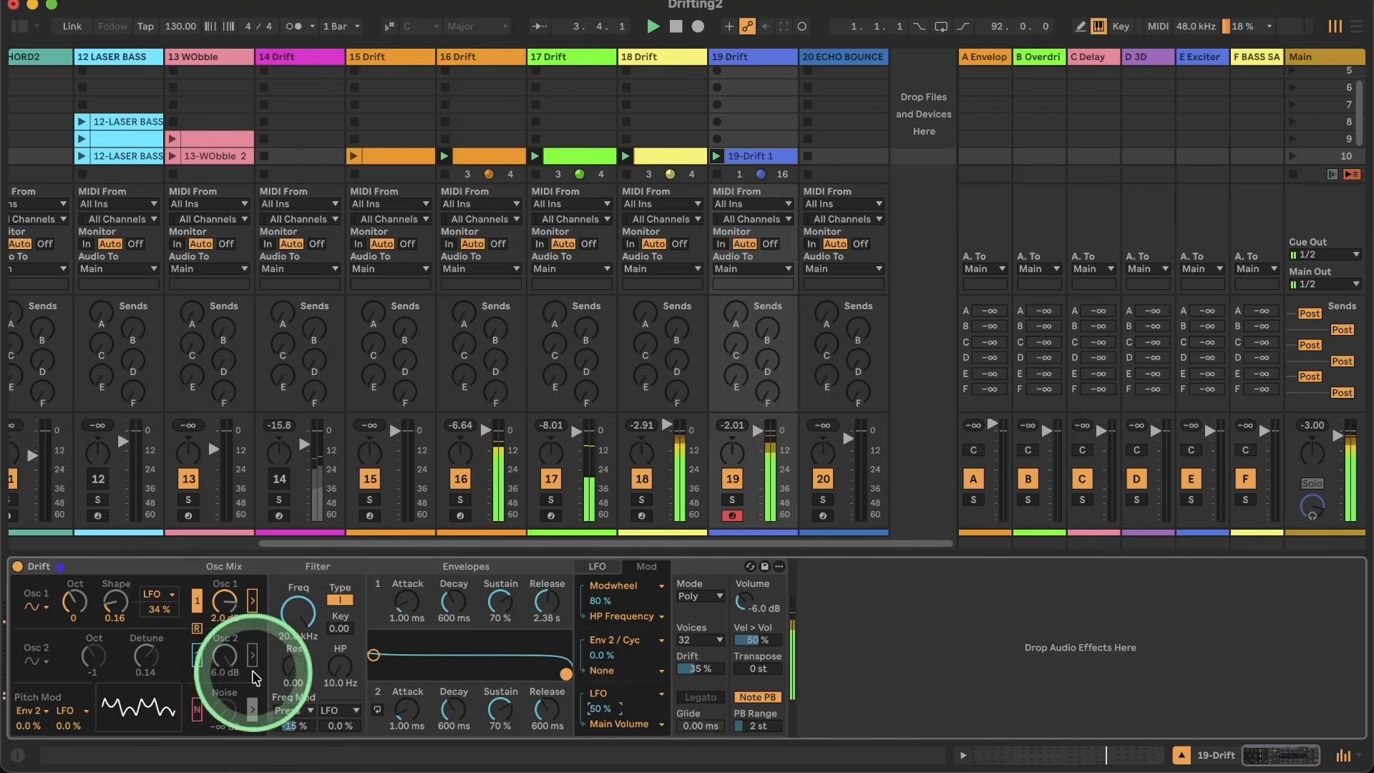
Step: Set the Drift amount to 58 % and enable oscillator 2 at octave 1, 0.00 detune and -3.5 dB
click(197, 629)
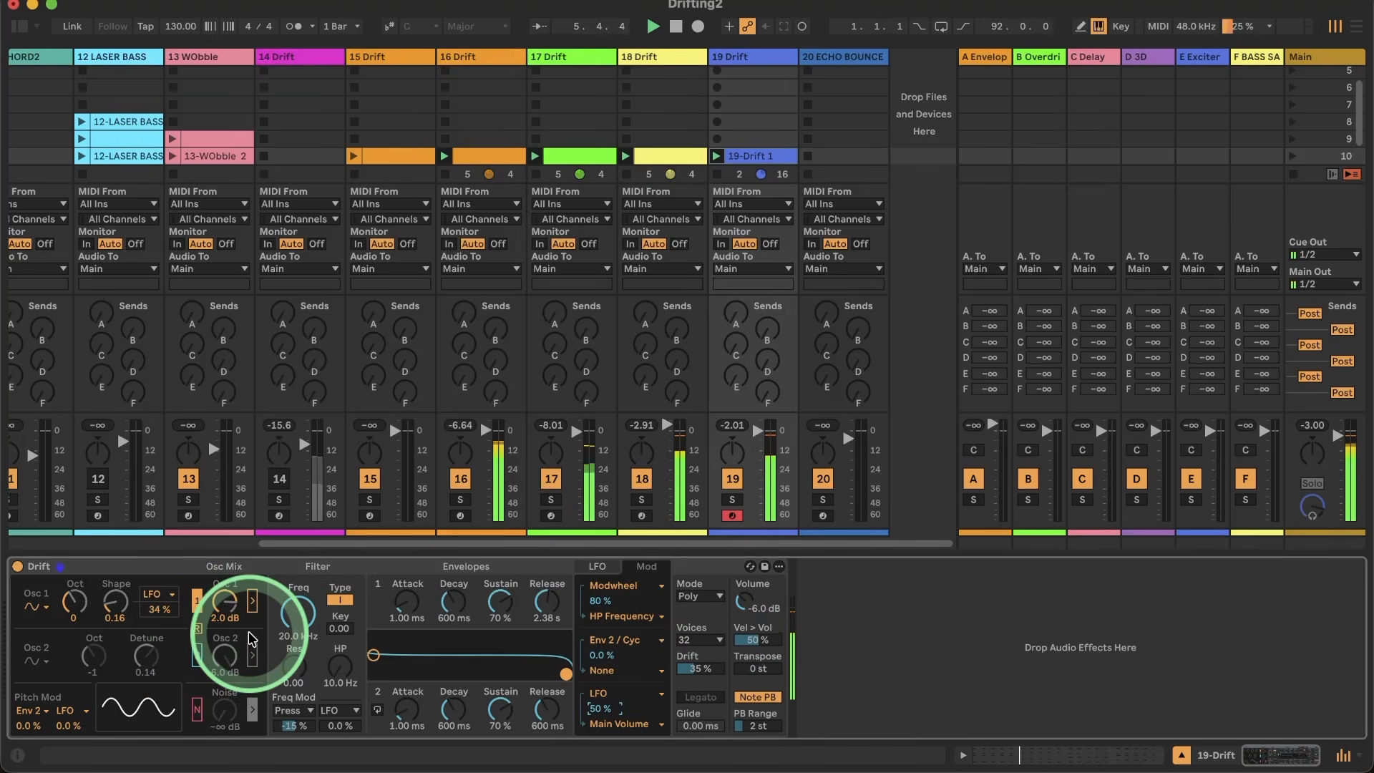
mouse_move(698, 668)
mouse_down()
mouse_move(698, 649)
mouse_move(698, 673)
mouse_up()
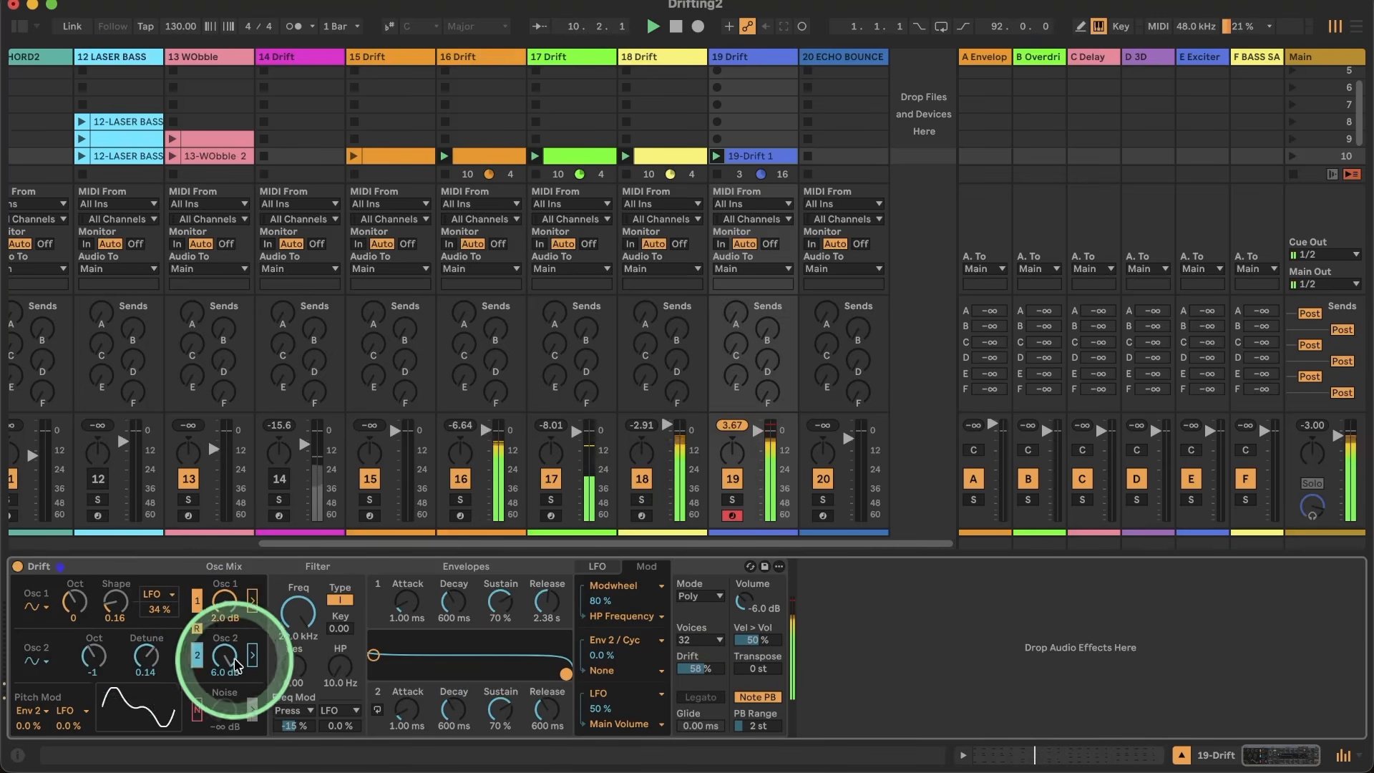
double_click(145, 655)
drag(224, 655, 224, 656)
drag(93, 662, 93, 655)
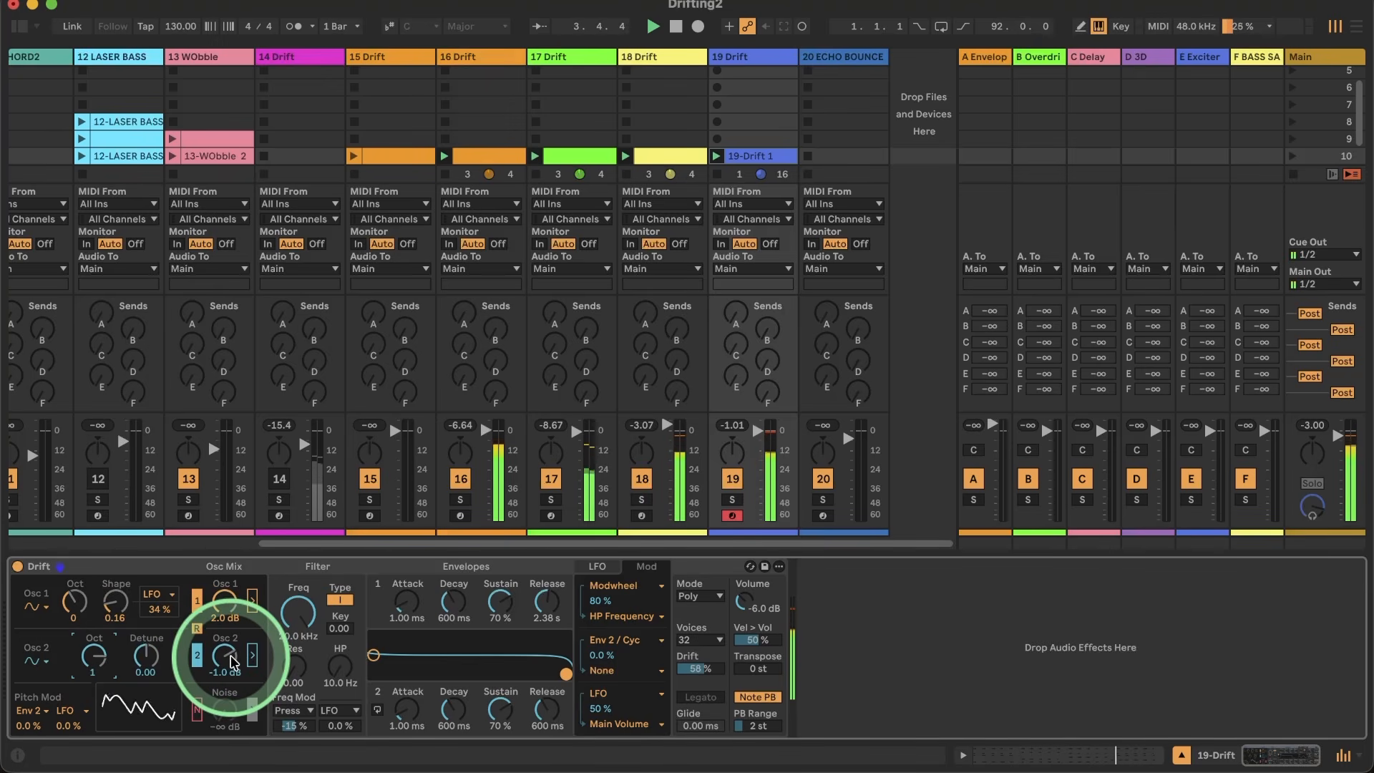
drag(233, 662, 230, 659)
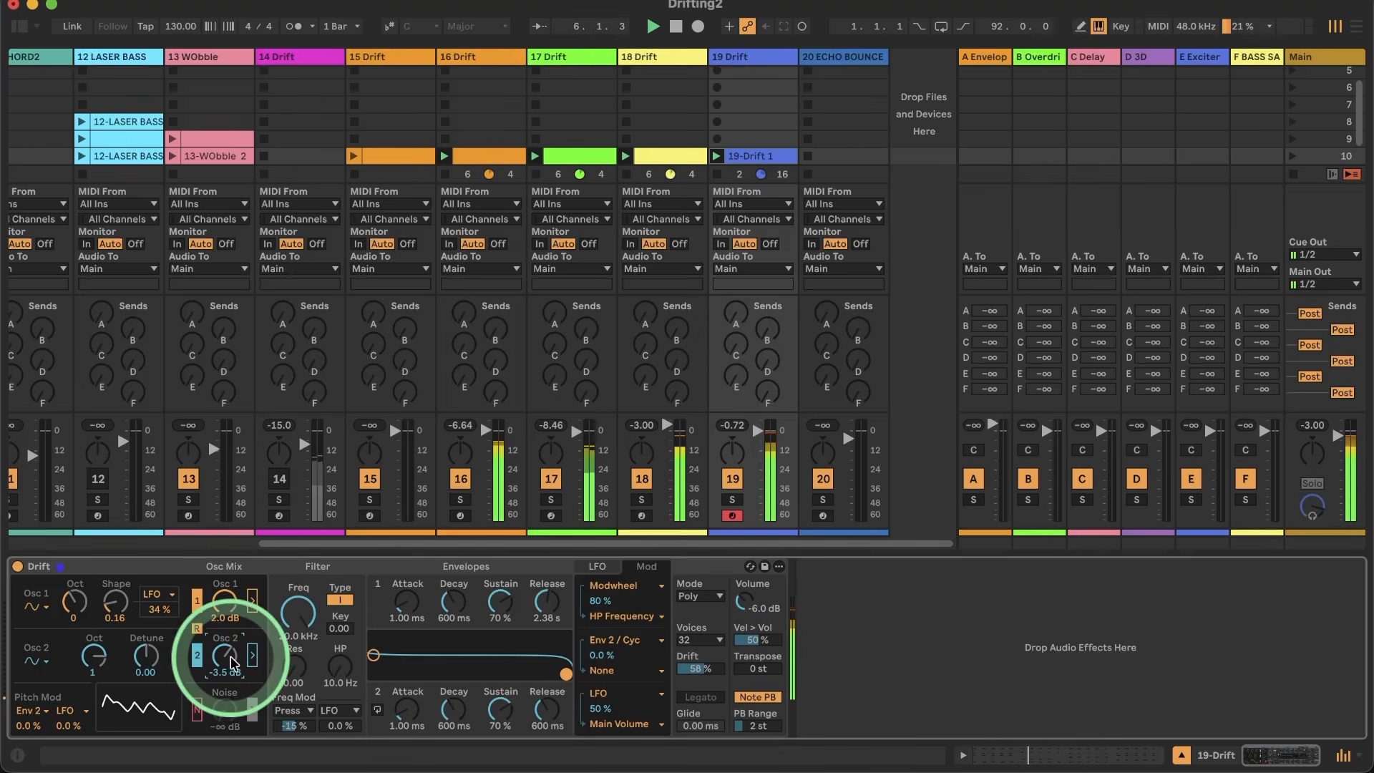
drag(94, 655, 94, 648)
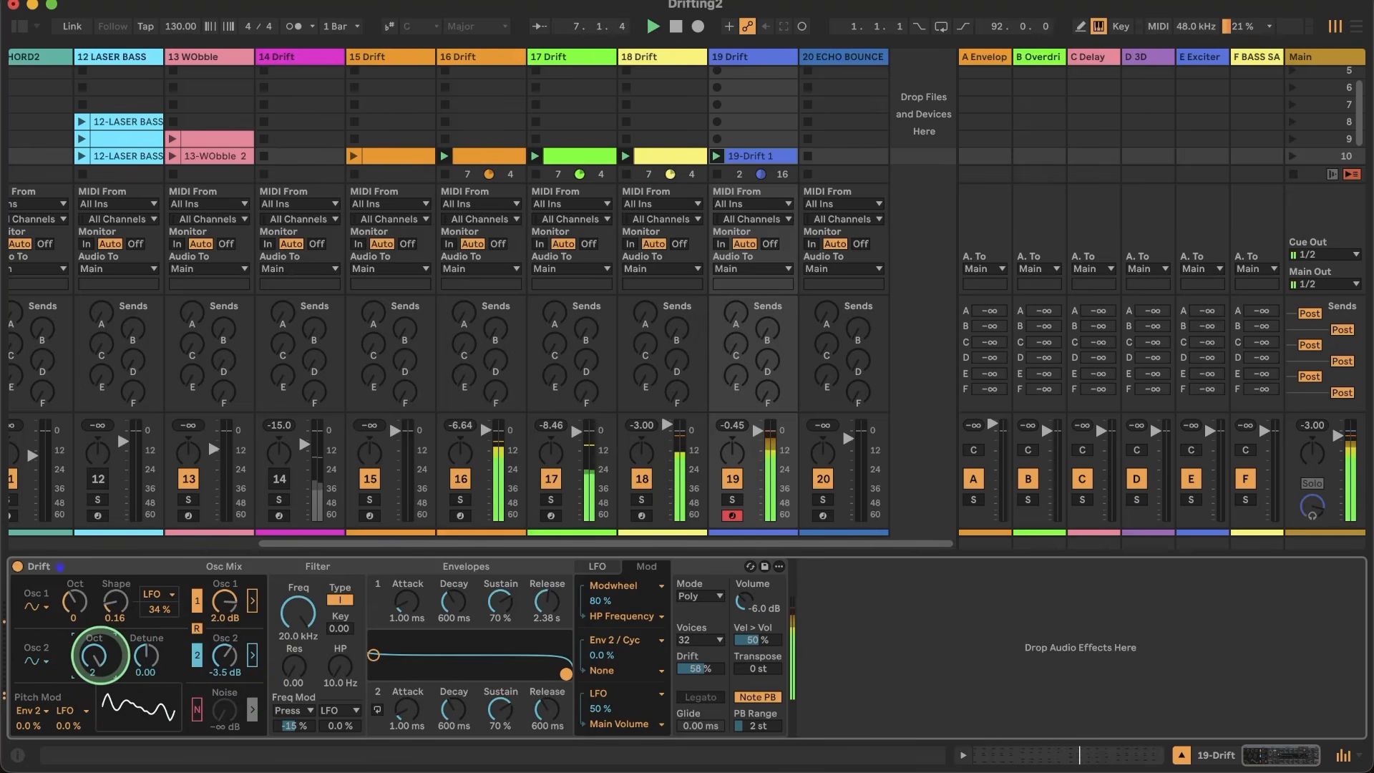
Step: Switch oscillator 2 to the triangle waveform and raise its gain to 0.1 dB
click(33, 660)
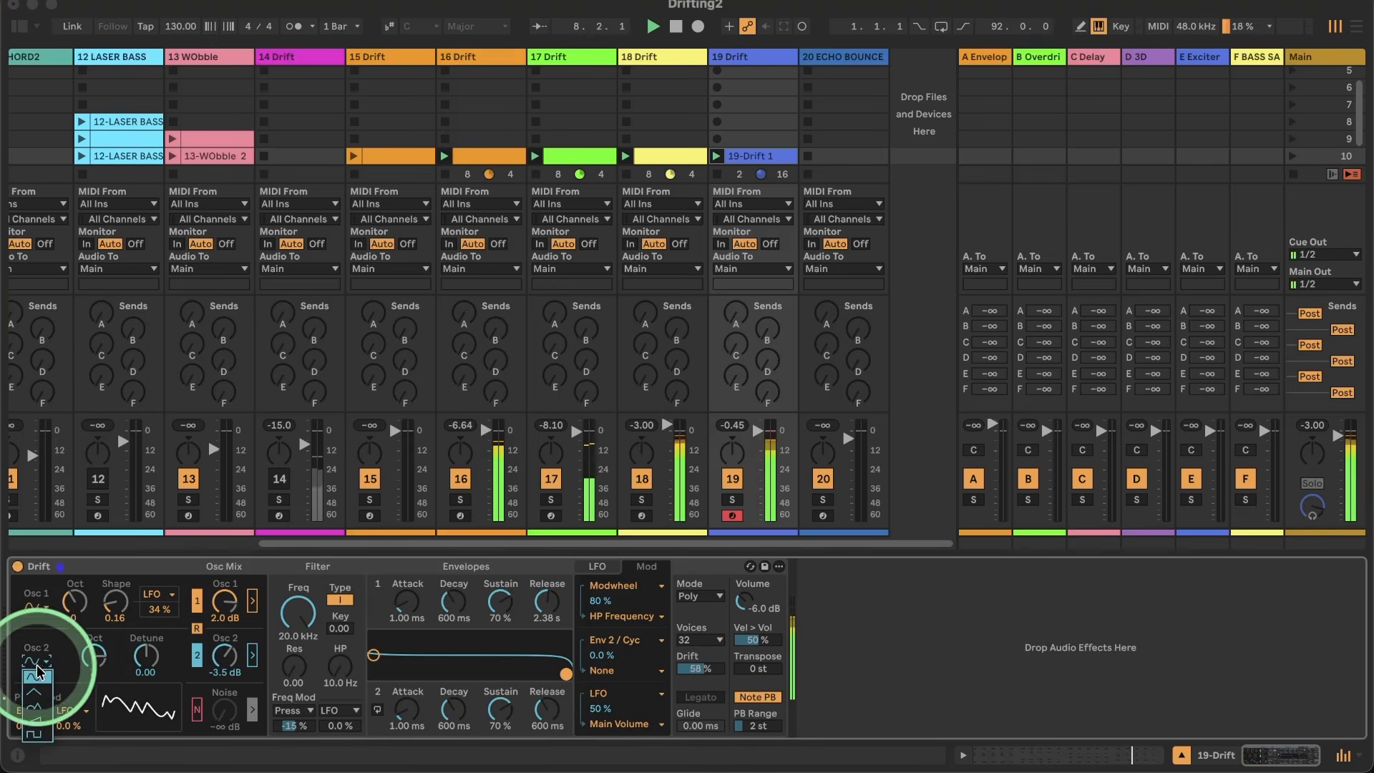
click(33, 691)
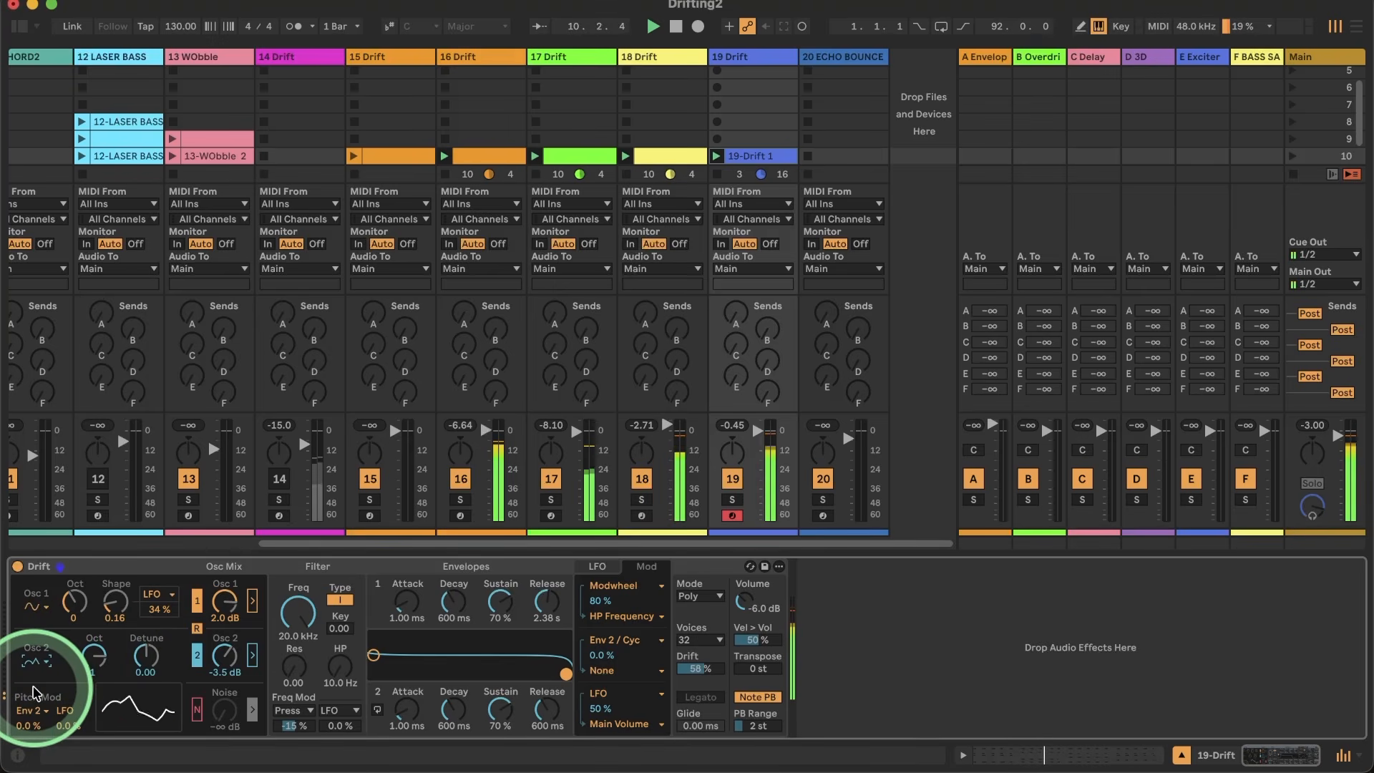
click(226, 654)
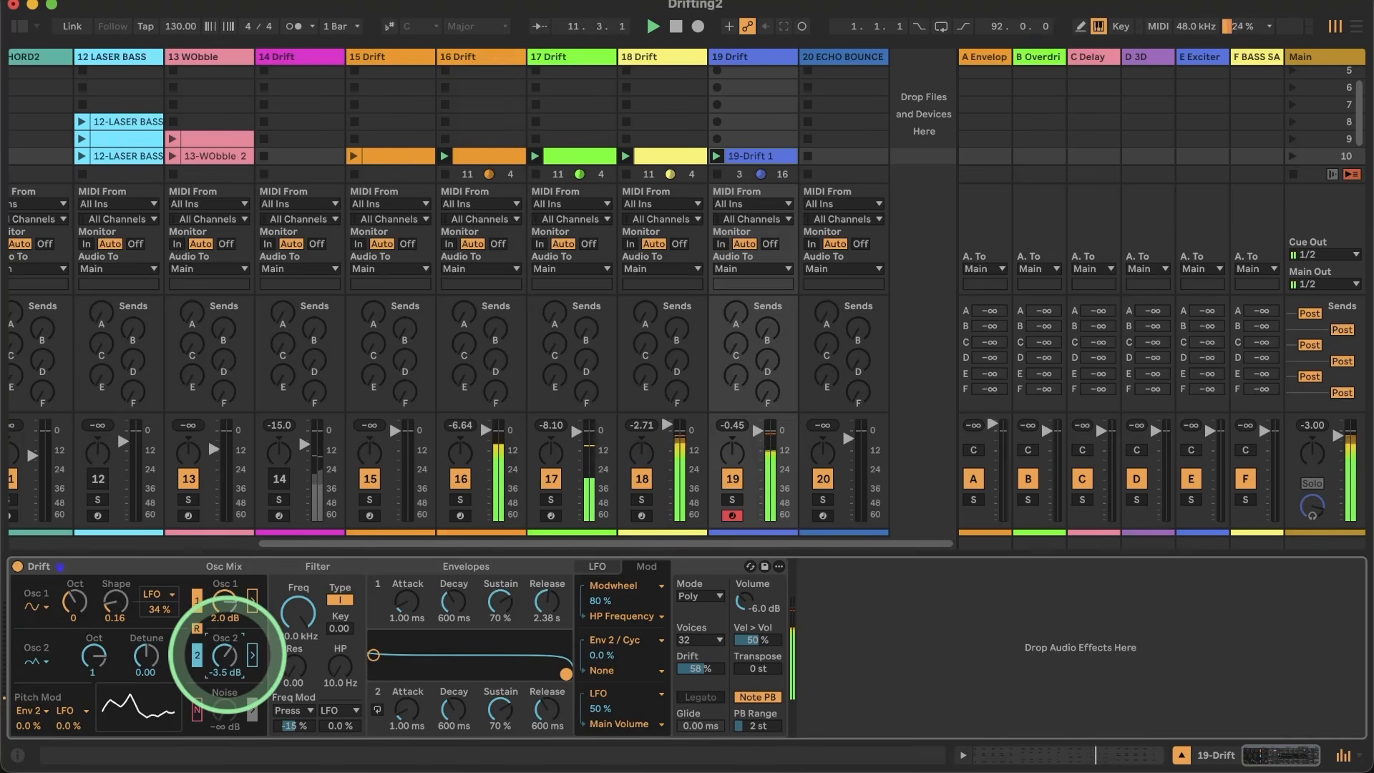
drag(226, 654, 227, 656)
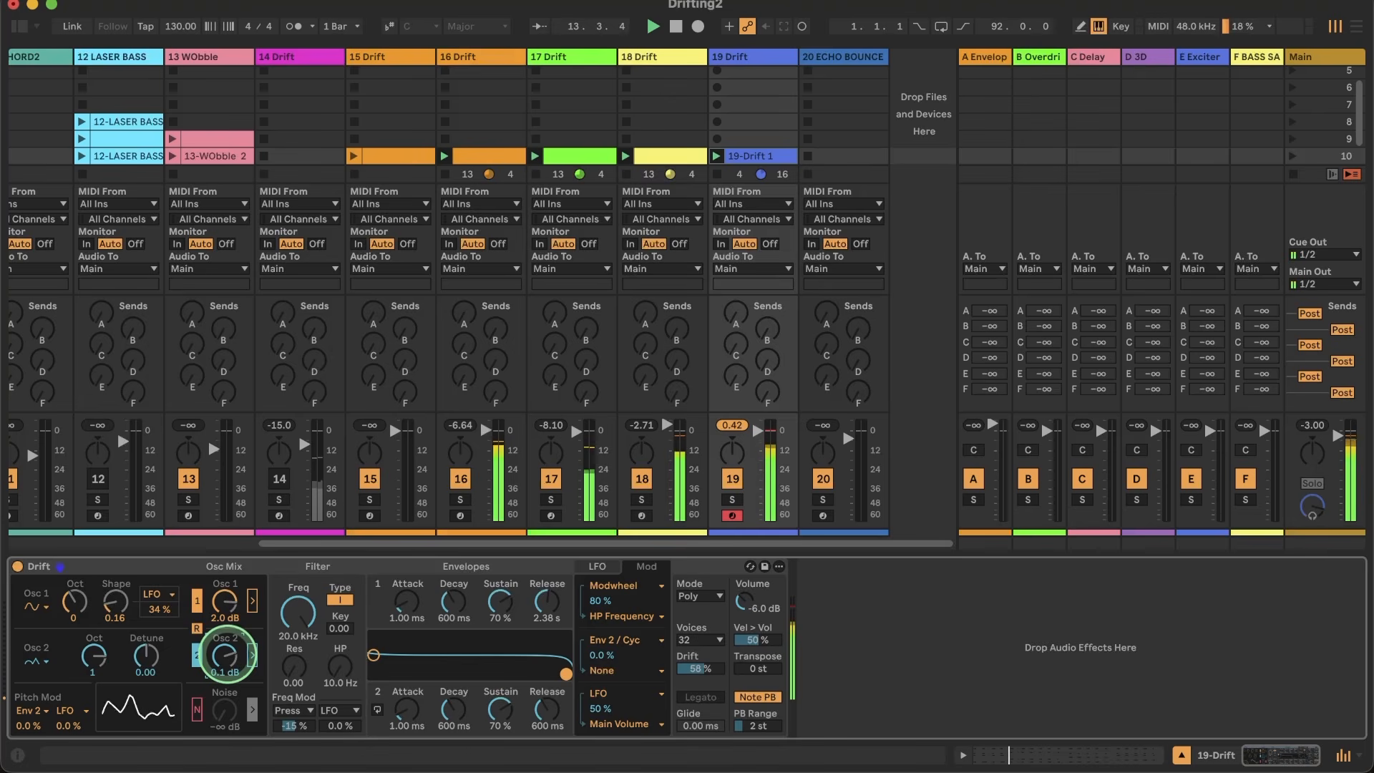
Step: Change the voice mode to Unison with a strength of 34 % and play the groove
click(699, 596)
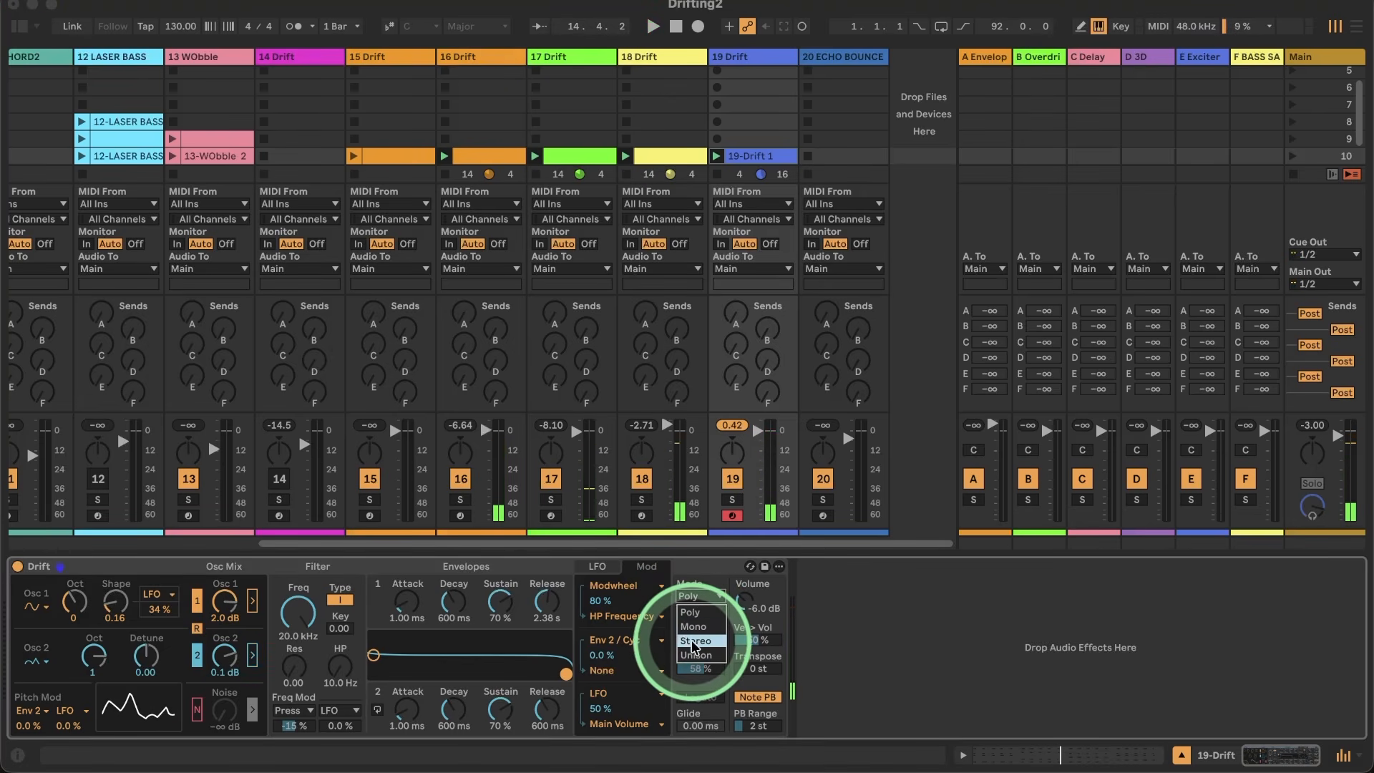
click(694, 655)
key(space)
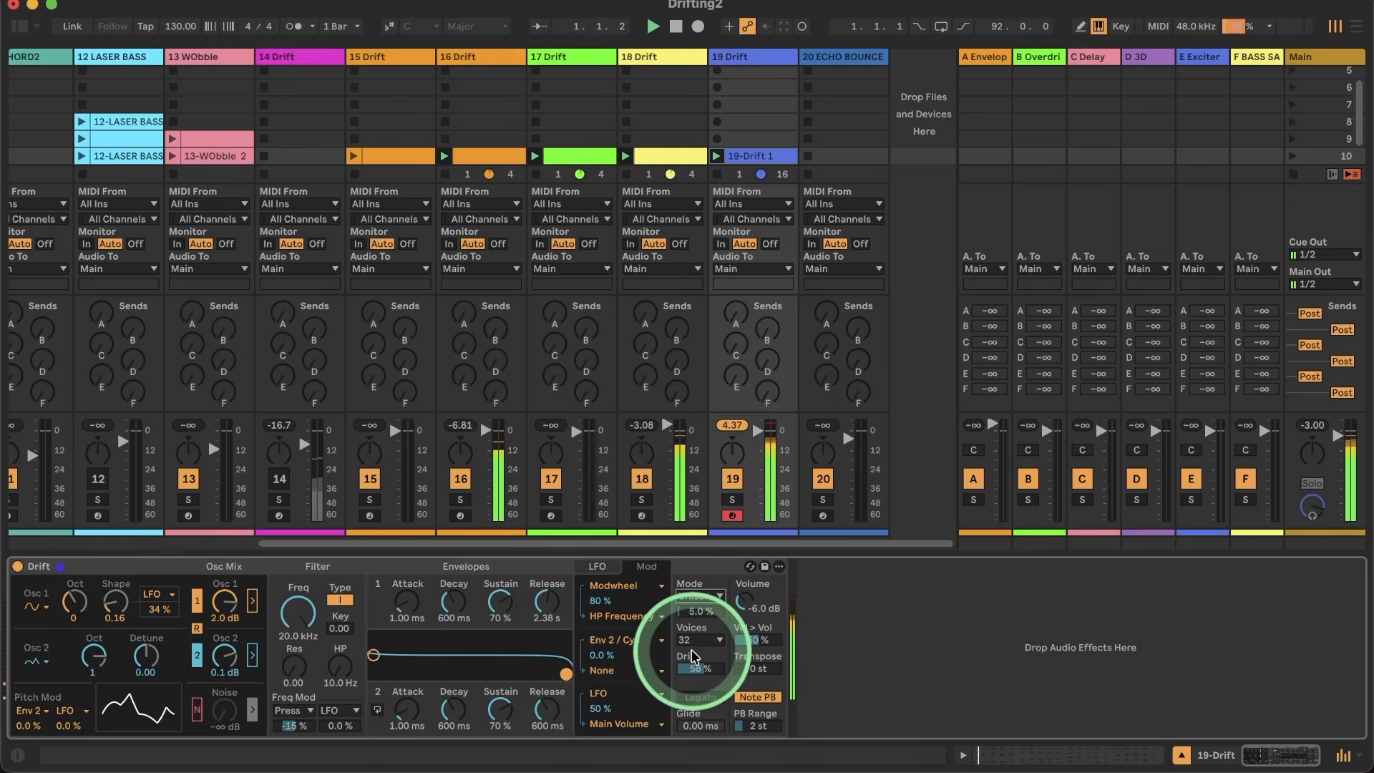
drag(691, 615, 691, 608)
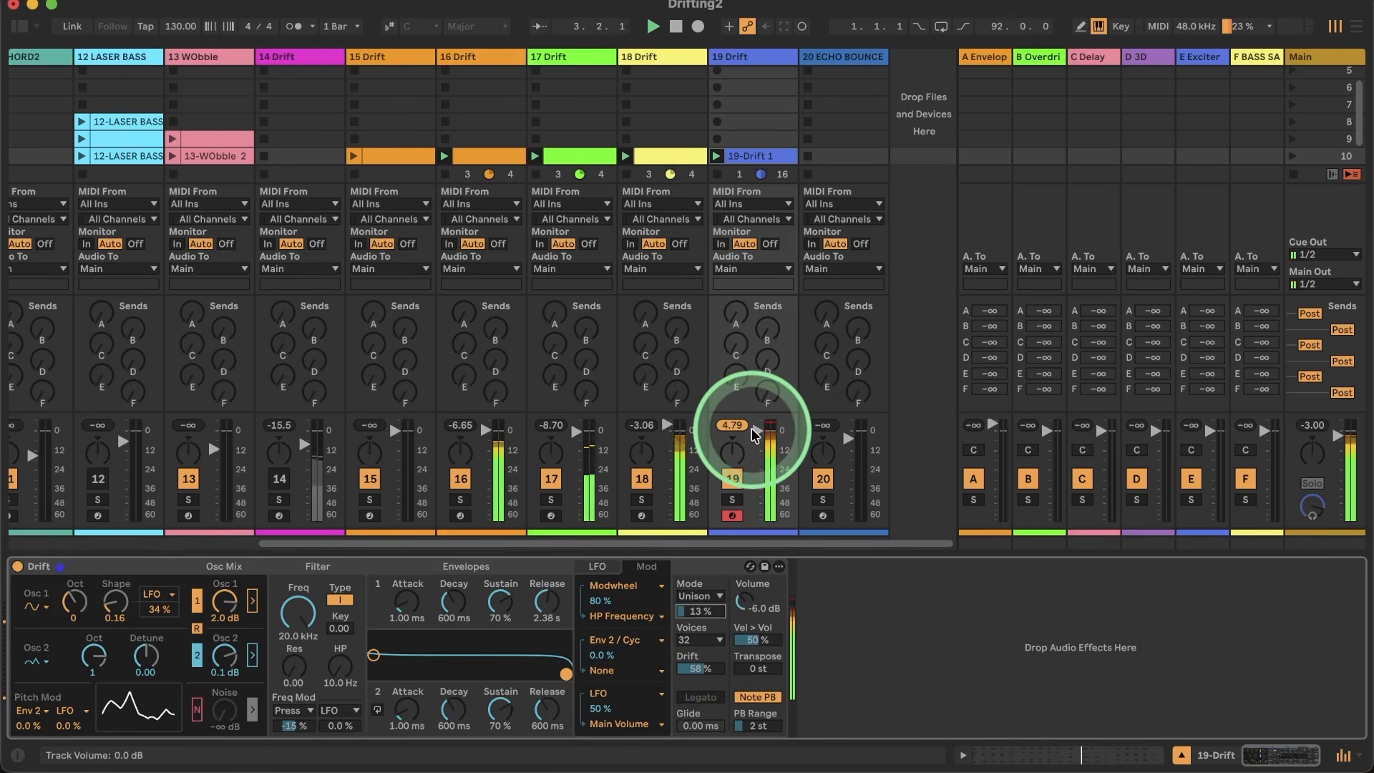
drag(697, 614, 698, 612)
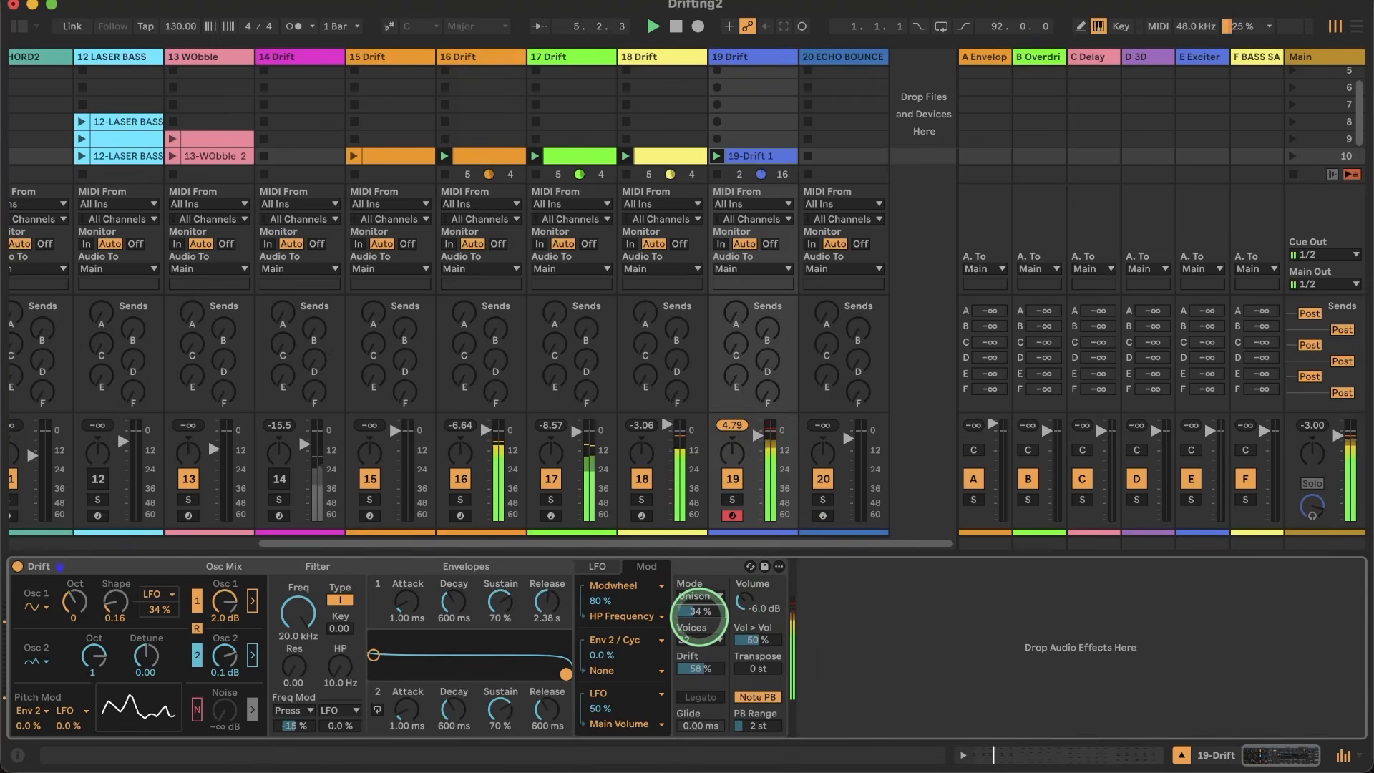
Step: Solo track 19 and switch envelope 2 to cycling with 0.00 tilt and a 5.00 Hz rate, trying the ratio mode along the way
click(730, 501)
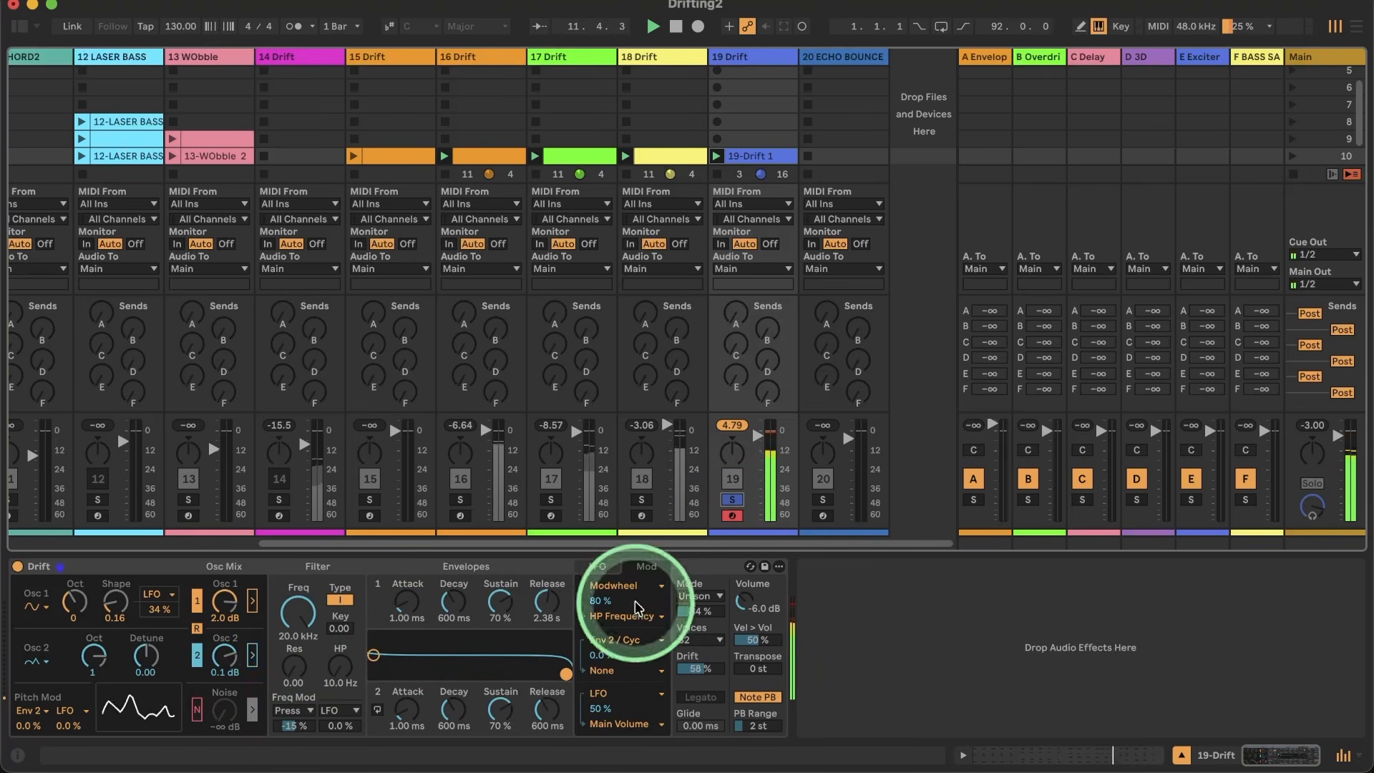
click(598, 565)
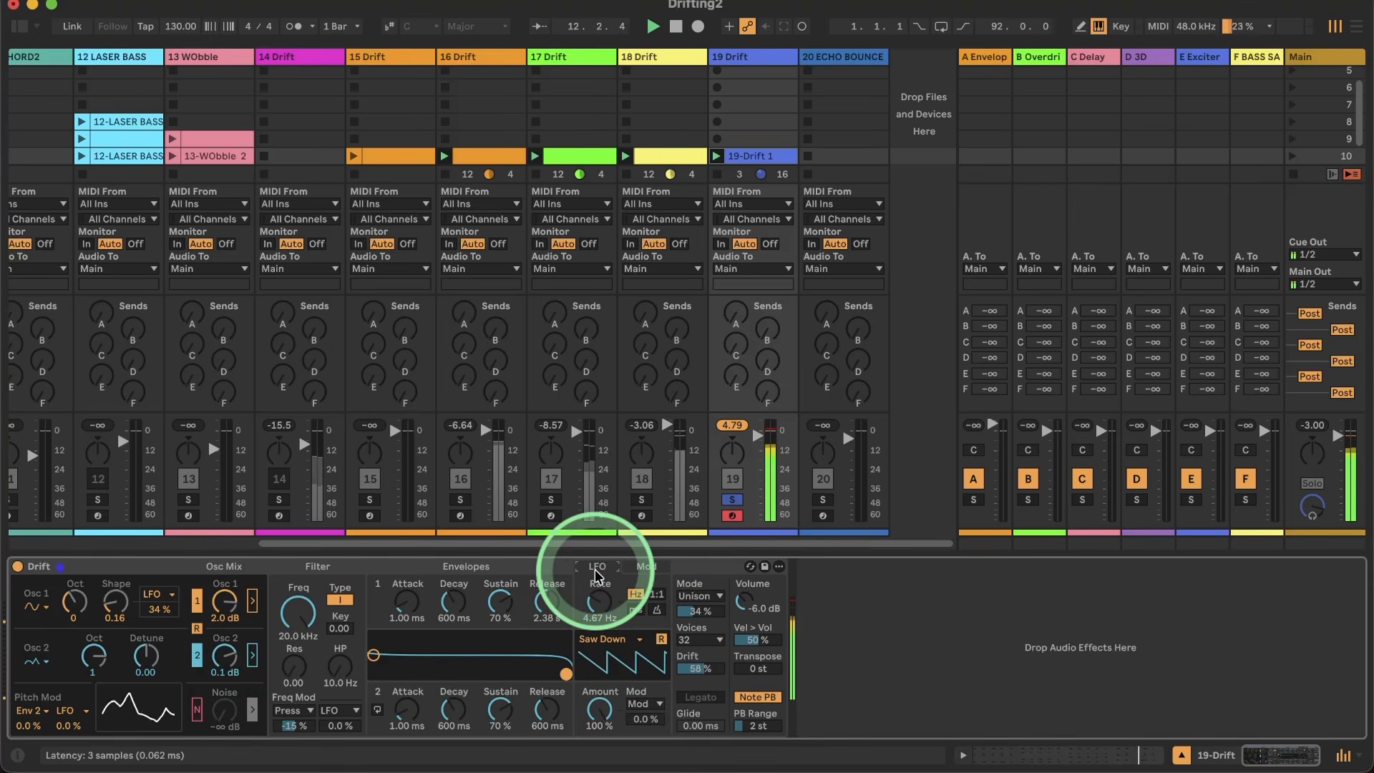
click(378, 709)
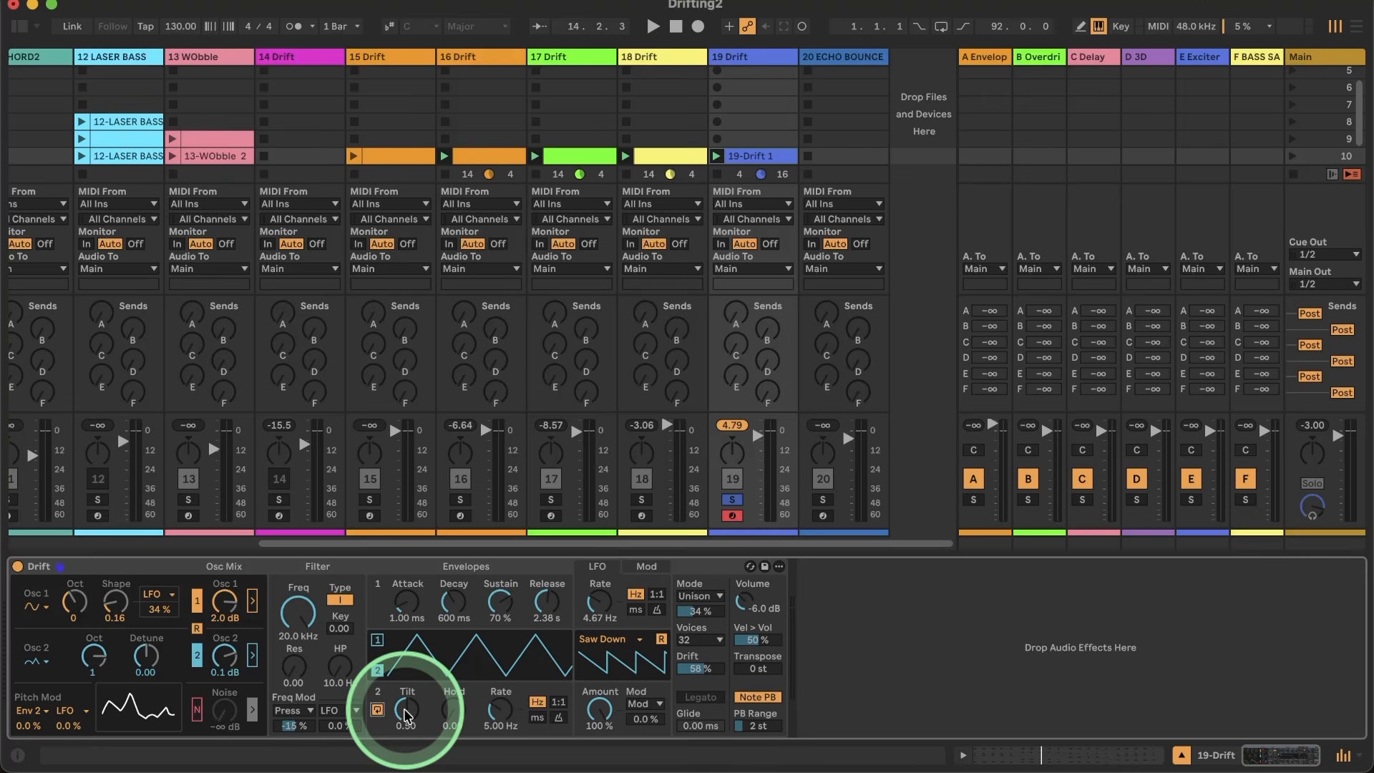
mouse_move(405, 714)
mouse_down()
mouse_move(450, 720)
mouse_move(423, 650)
mouse_move(410, 711)
mouse_up()
click(378, 711)
click(376, 711)
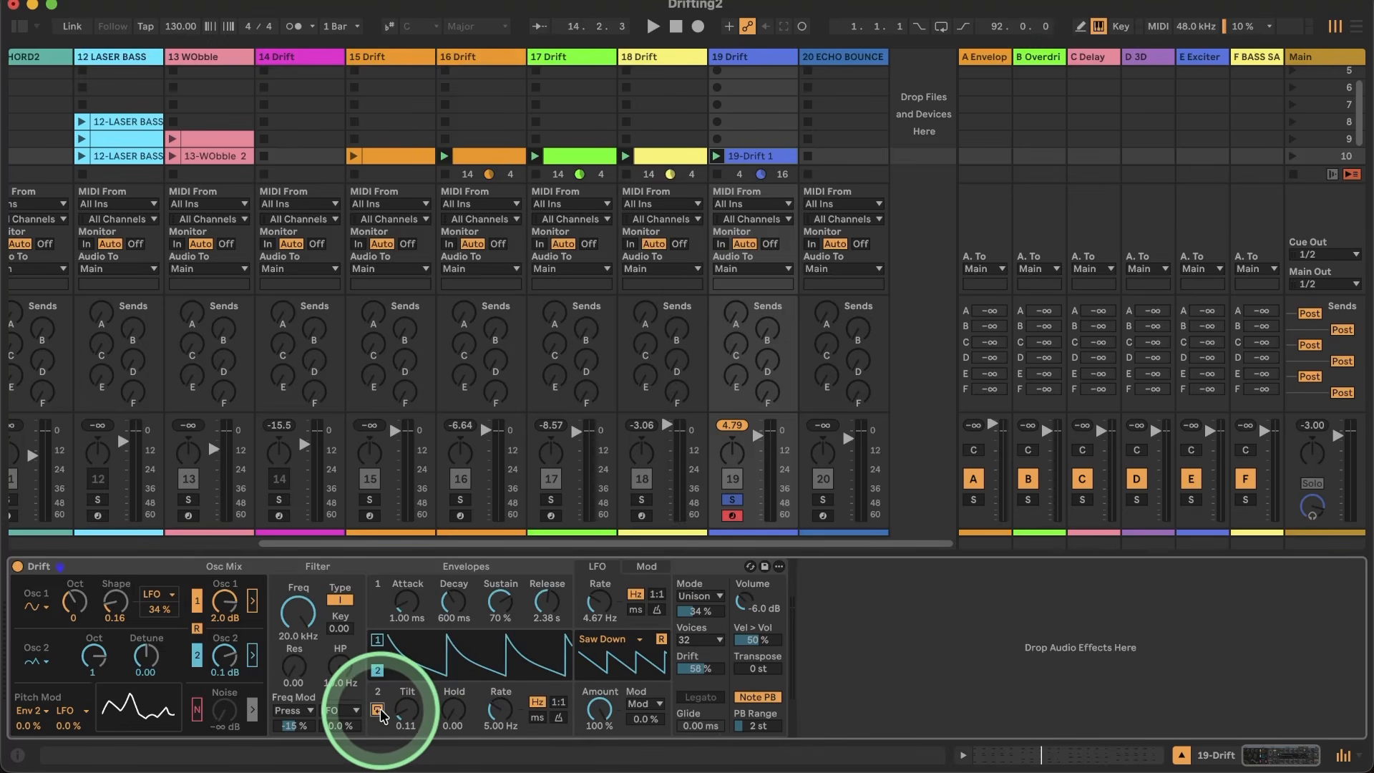
drag(398, 714, 398, 718)
click(558, 702)
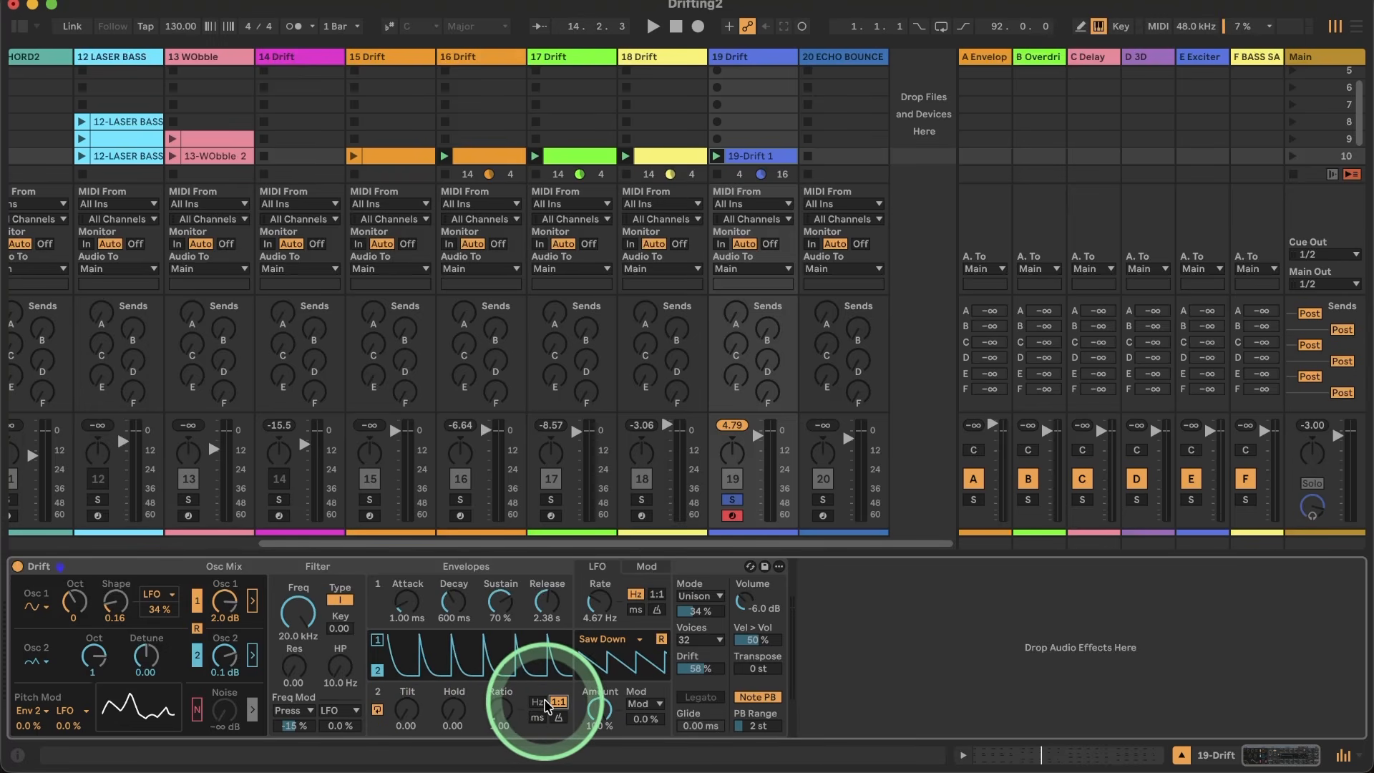
click(537, 702)
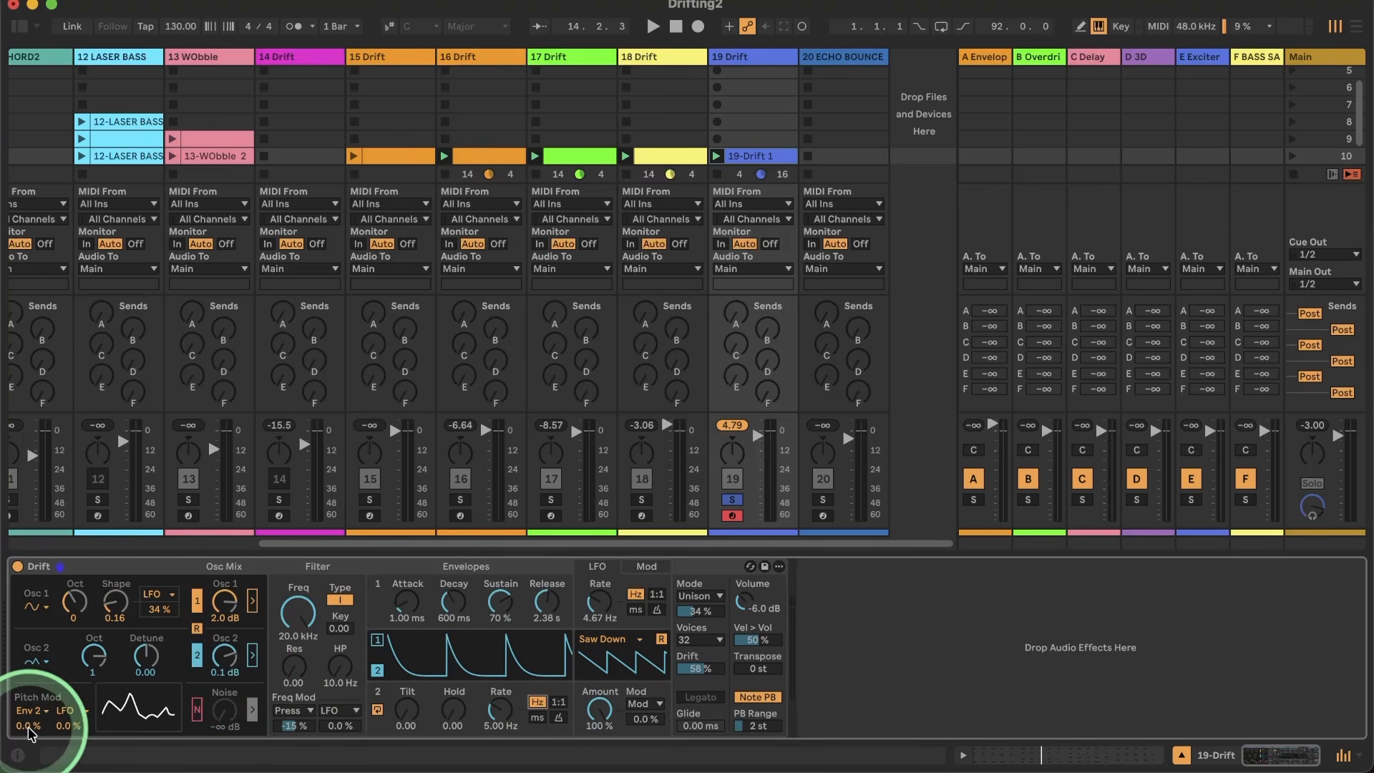
Step: Modulate the pitch with envelope 2 at 57 % and raise the cycling rate to 623 Hz during playback
drag(28, 725, 28, 724)
key(space)
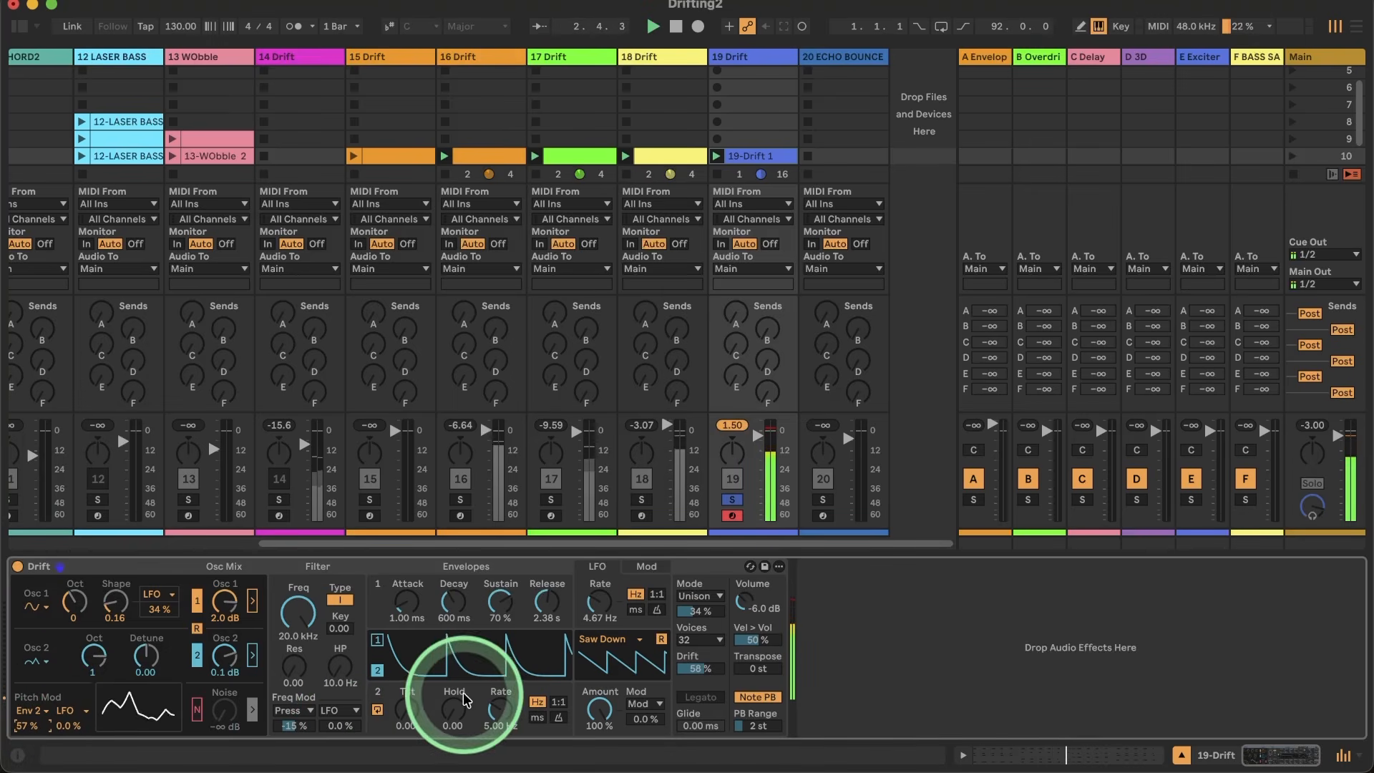
drag(496, 708, 498, 712)
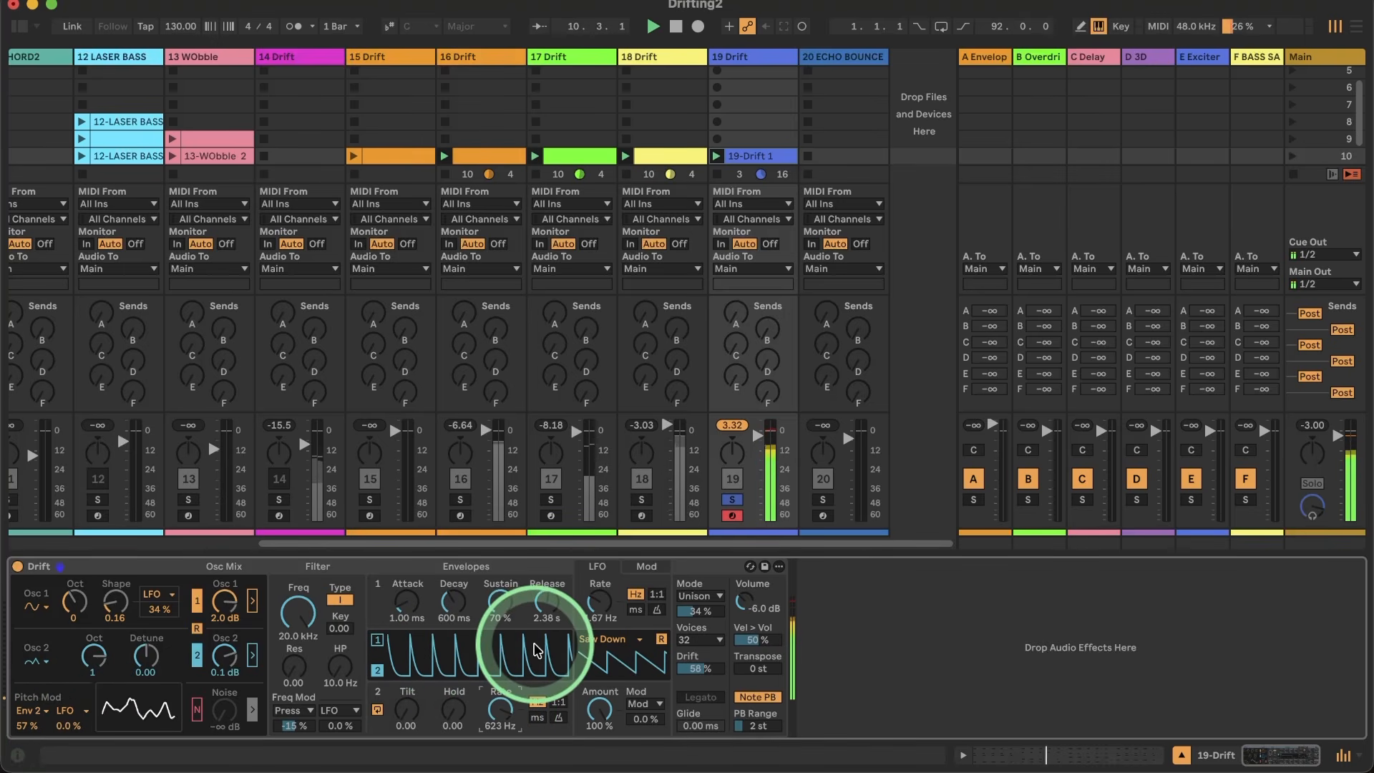
Step: Unsolo track 19, lower its volume slightly and set the unison strength to 47 %
click(731, 499)
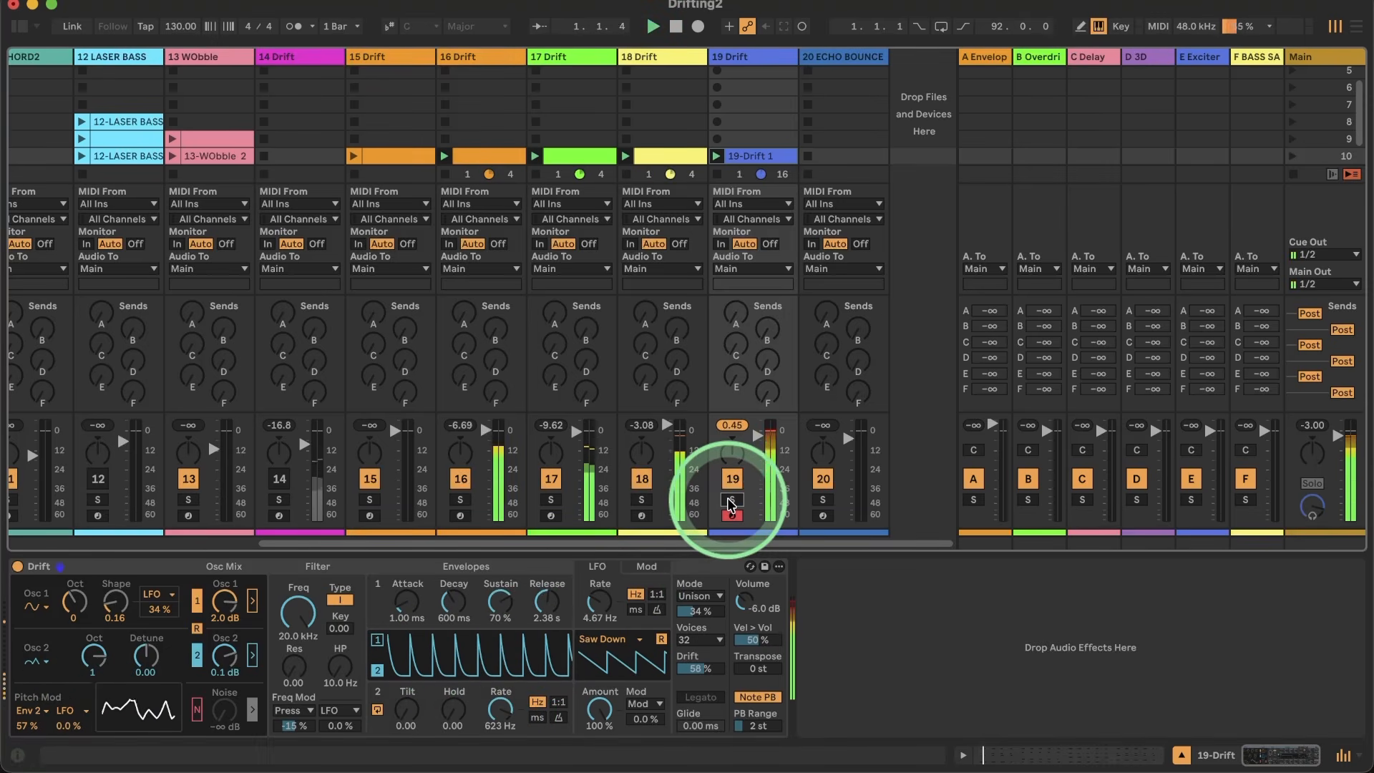
drag(757, 441, 757, 444)
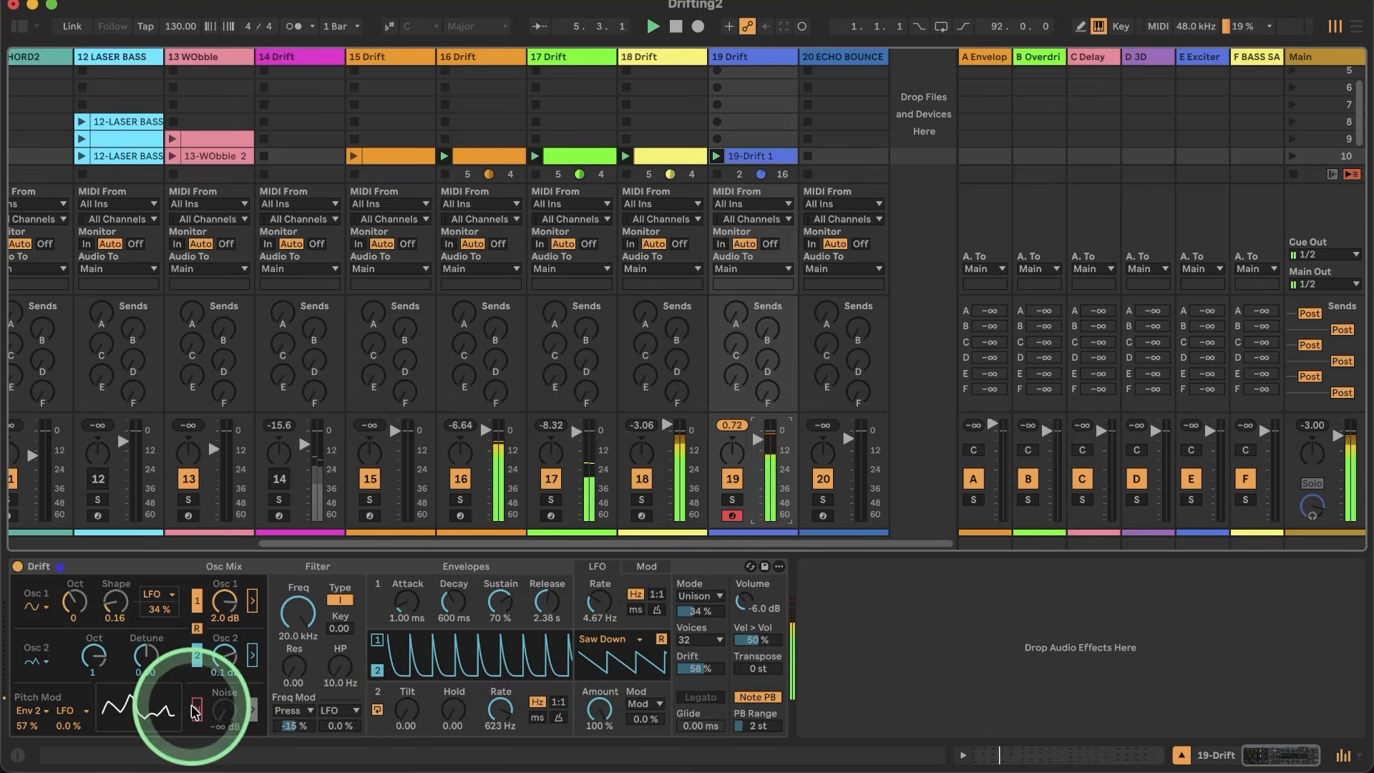
drag(702, 616, 697, 617)
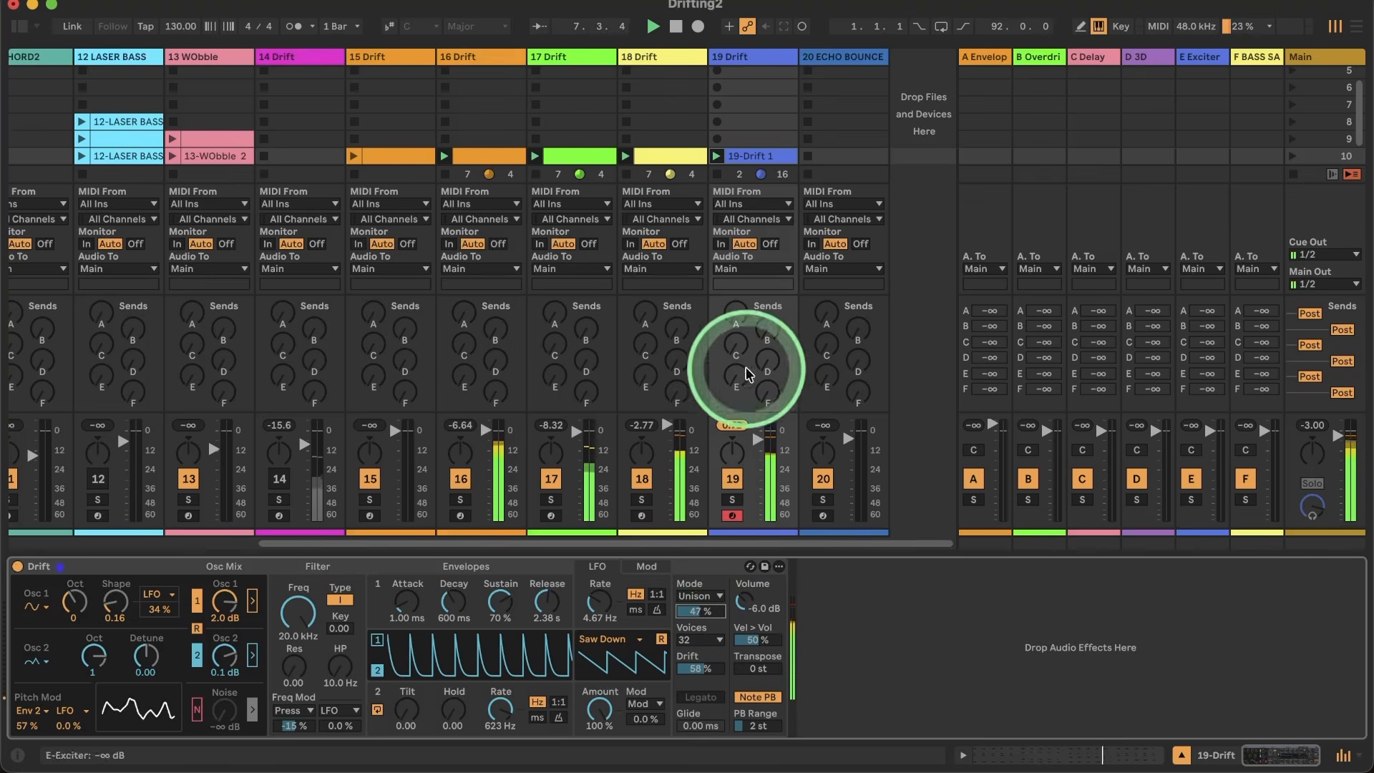
Step: Try out send A on track 19 during playback and solo the track
drag(735, 315, 735, 304)
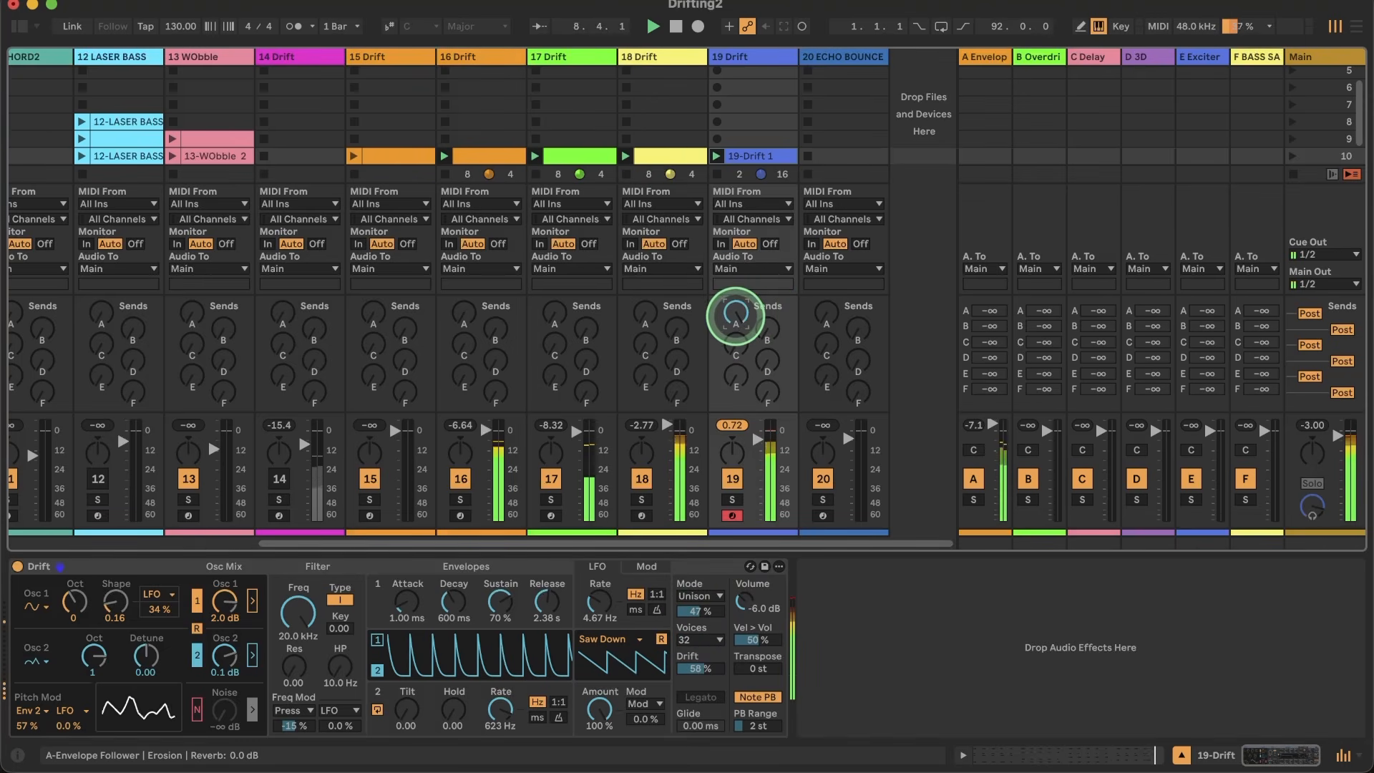
click(731, 498)
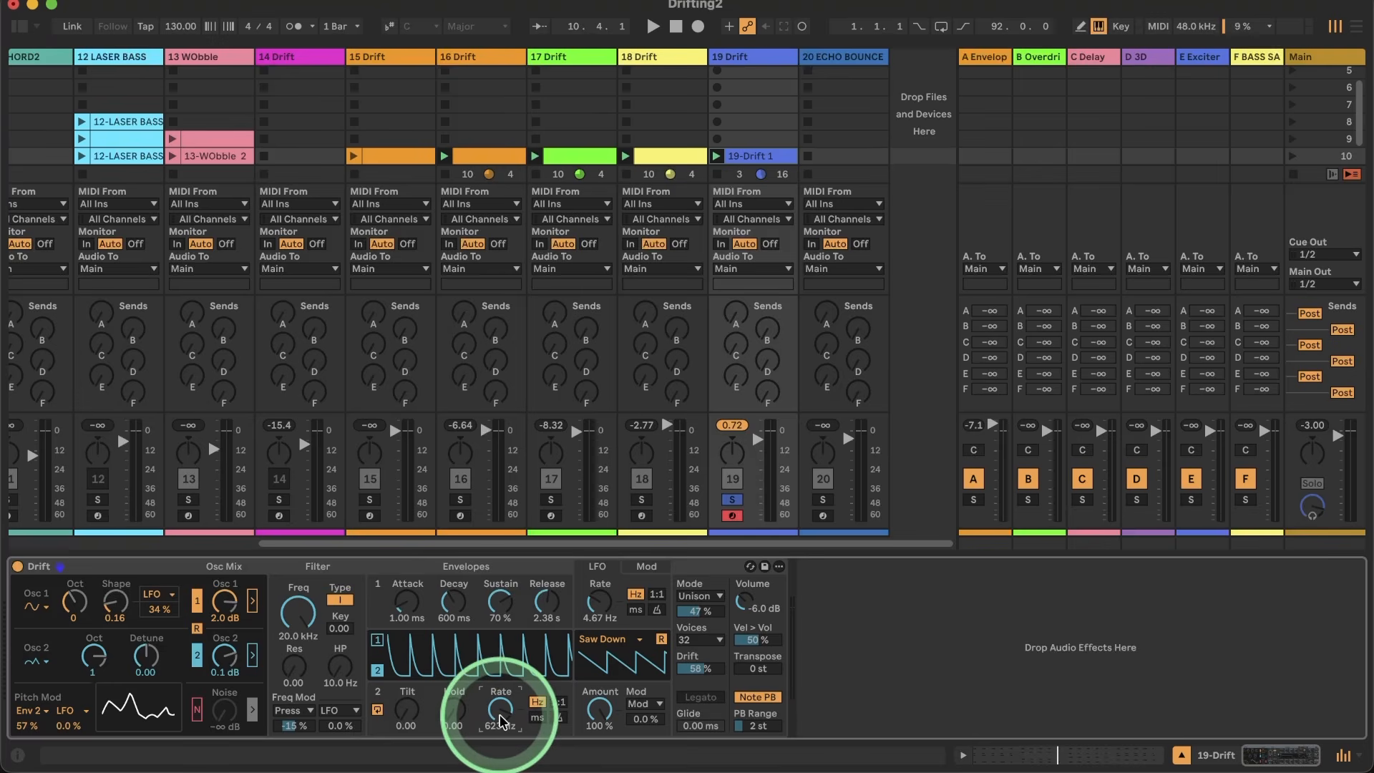
Step: Set the first modulation slot's source to Env 2 / Cyc, keeping HP Frequency as its destination
click(646, 565)
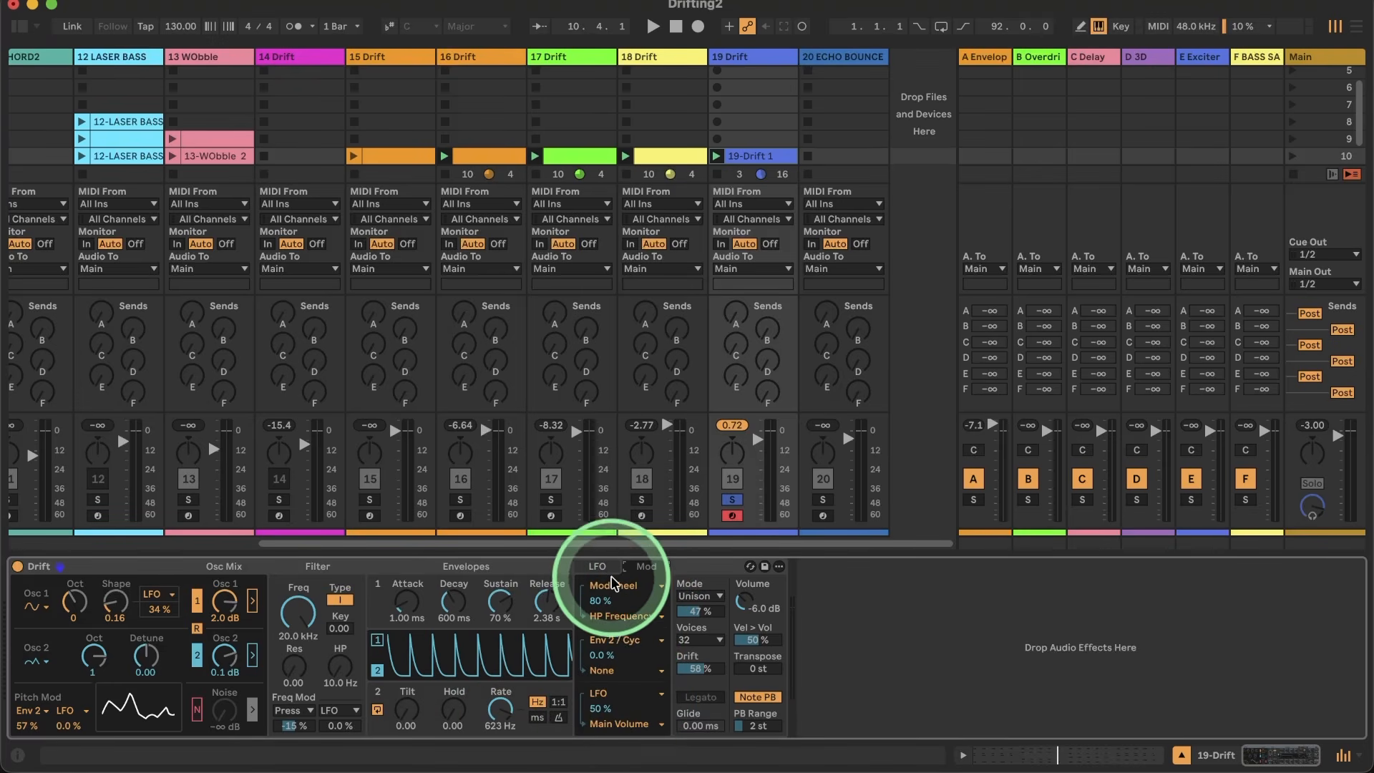
click(611, 584)
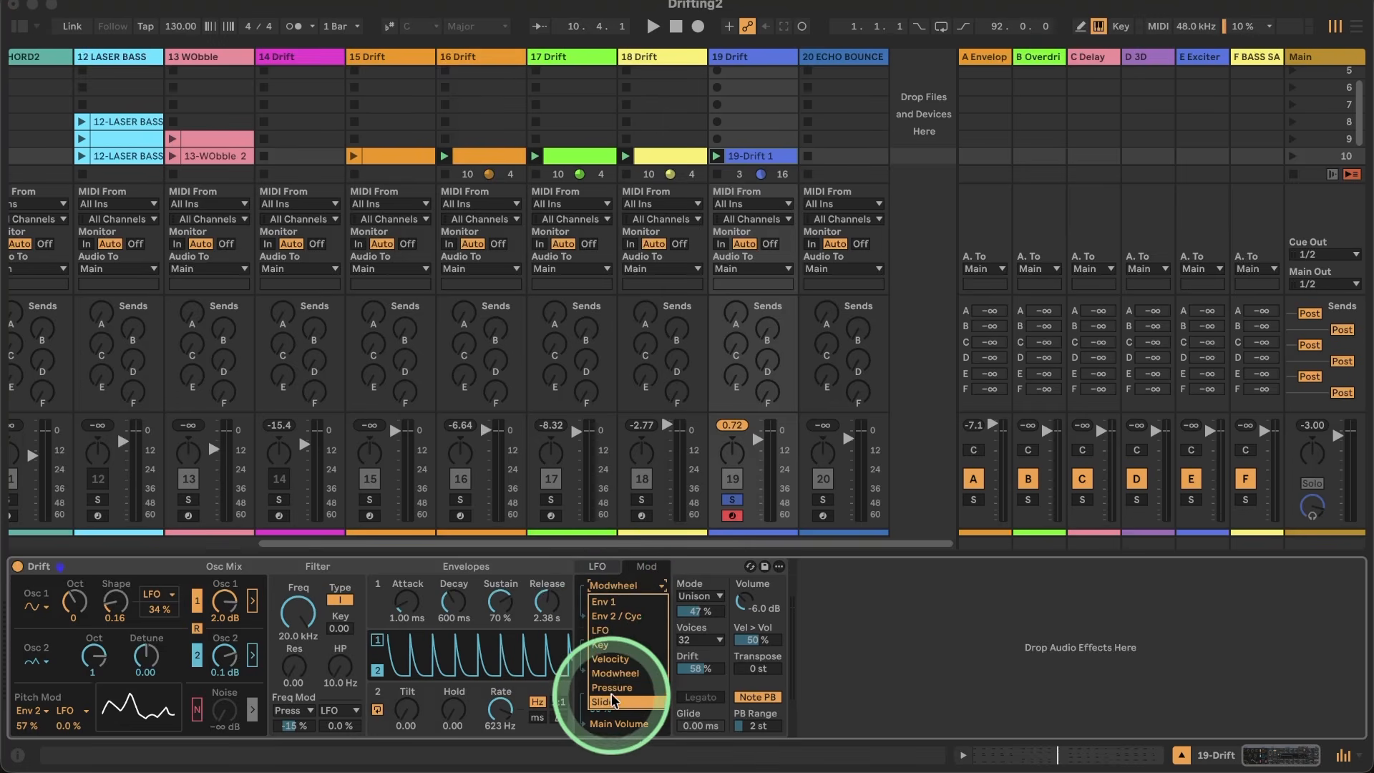
click(612, 615)
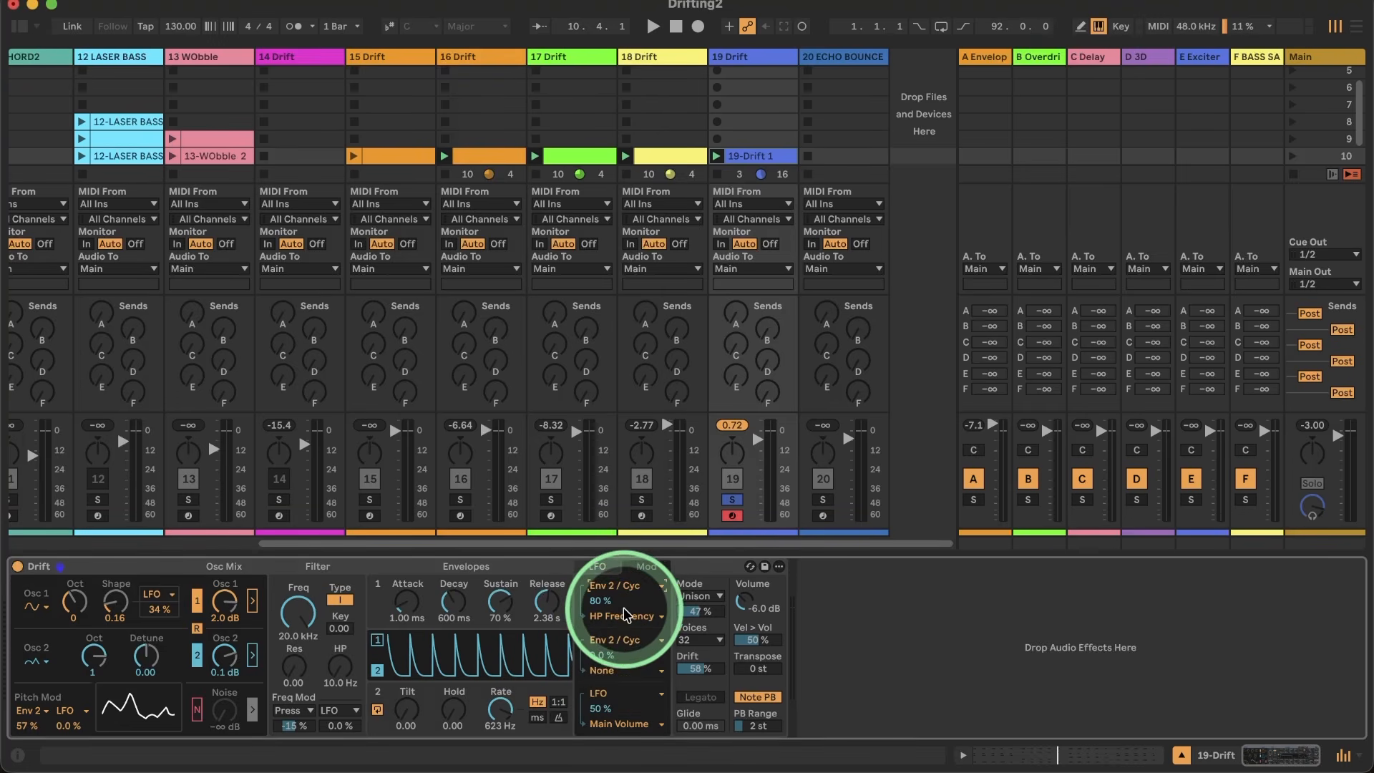
click(619, 616)
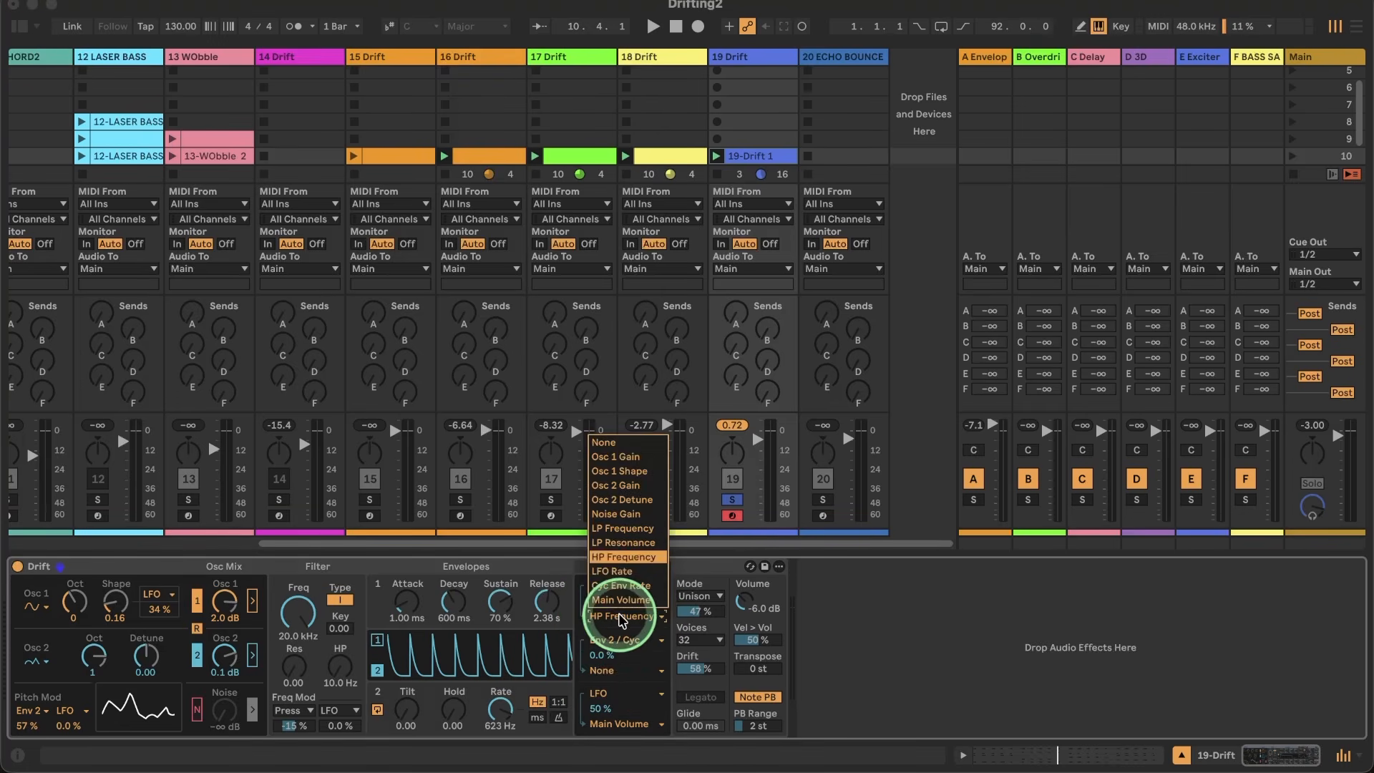
click(620, 620)
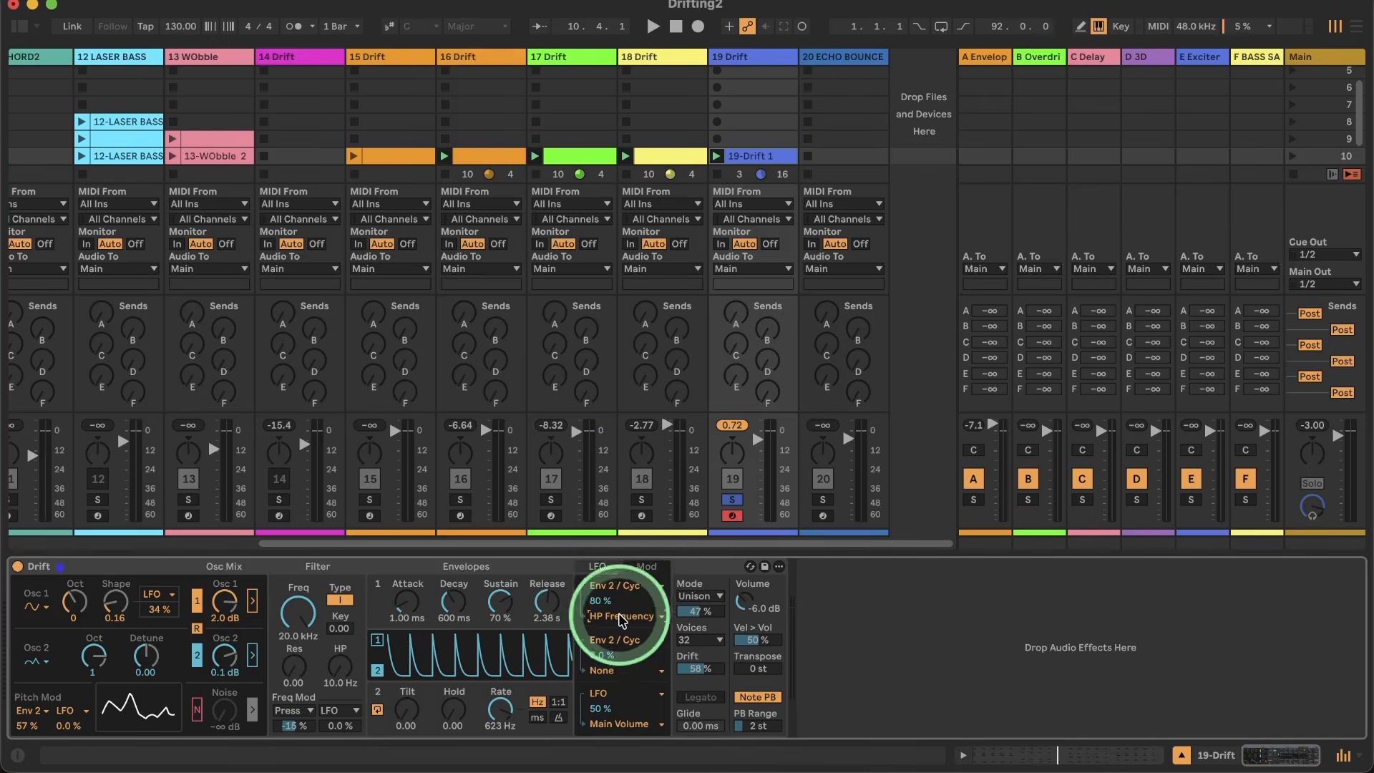
click(619, 587)
click(614, 595)
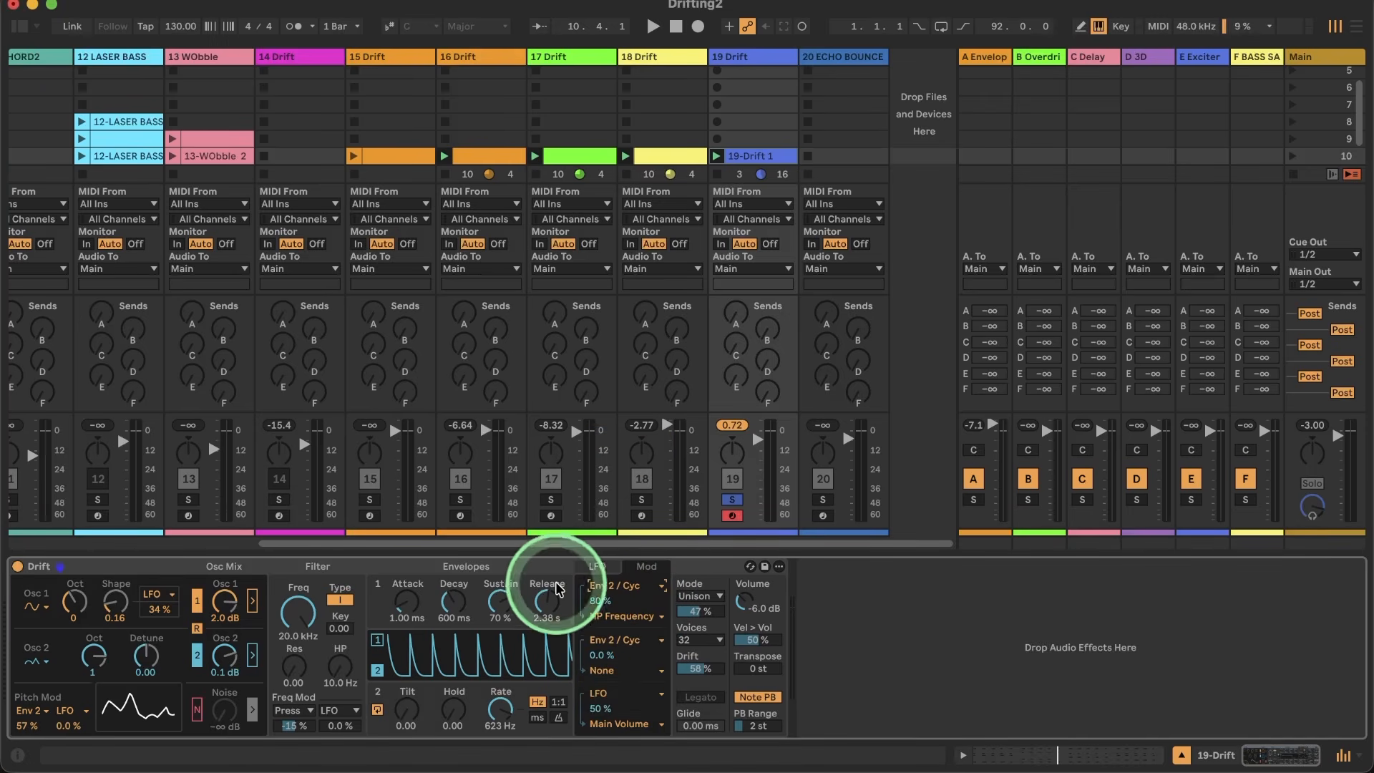
Step: Switch cycling envelope 2 to ratio mode and set its pitch modulation to 16 % during playback
click(559, 704)
key(space)
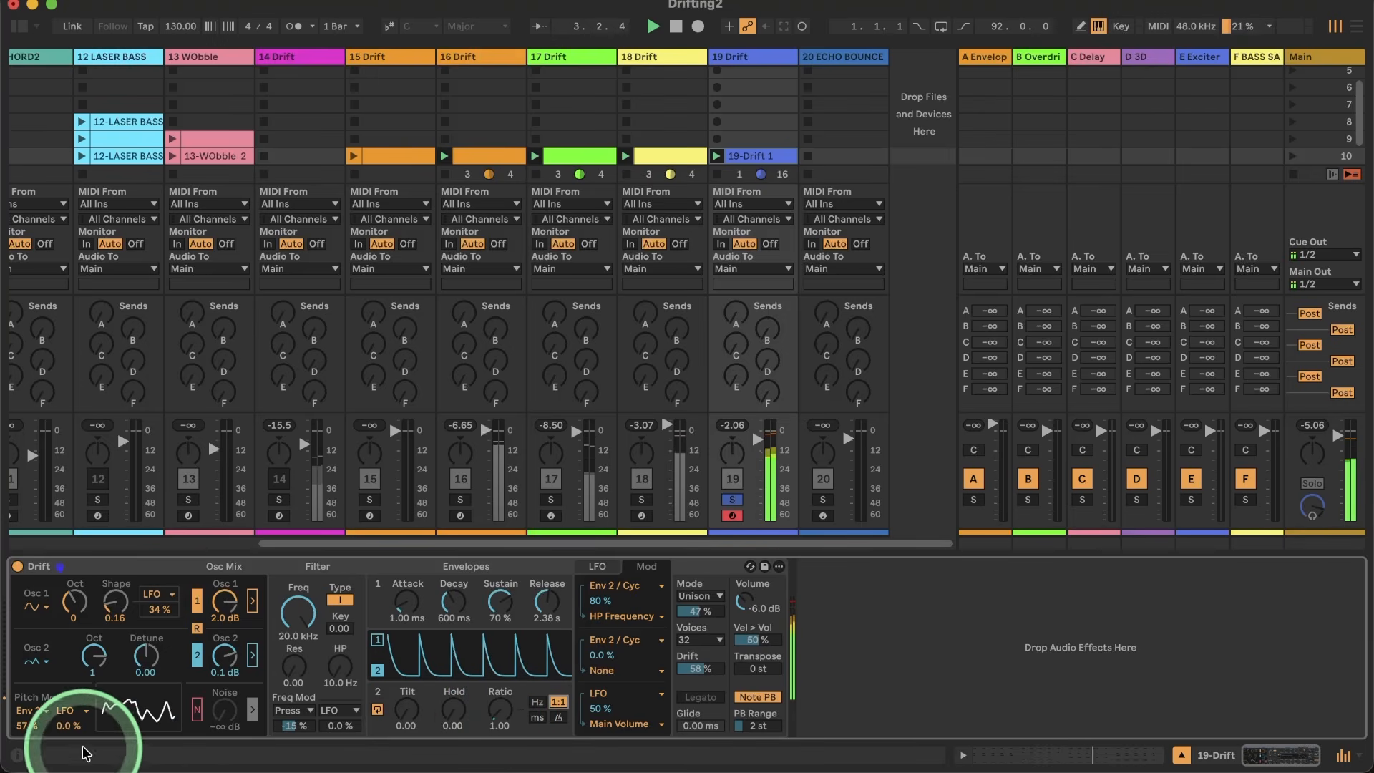
drag(27, 724, 27, 751)
double_click(27, 724)
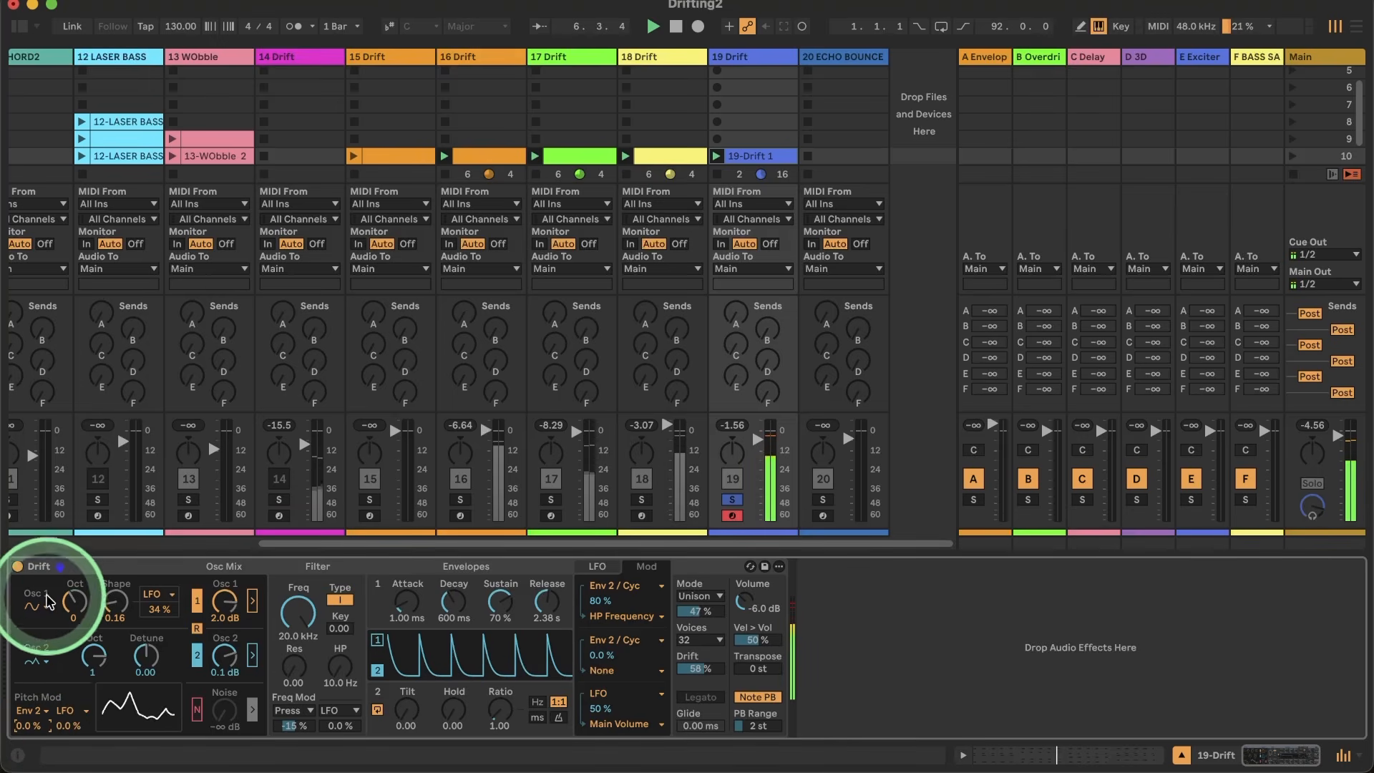
click(24, 725)
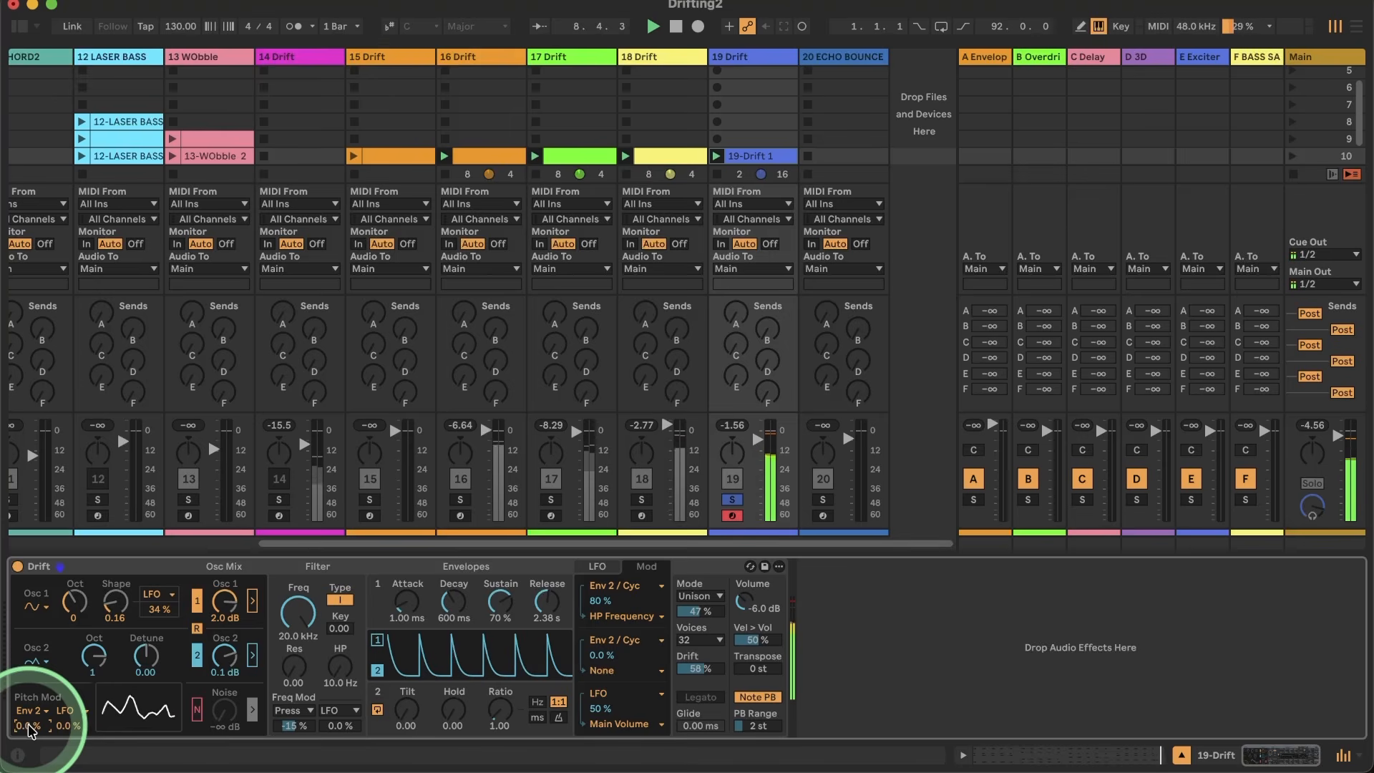
drag(29, 728, 29, 724)
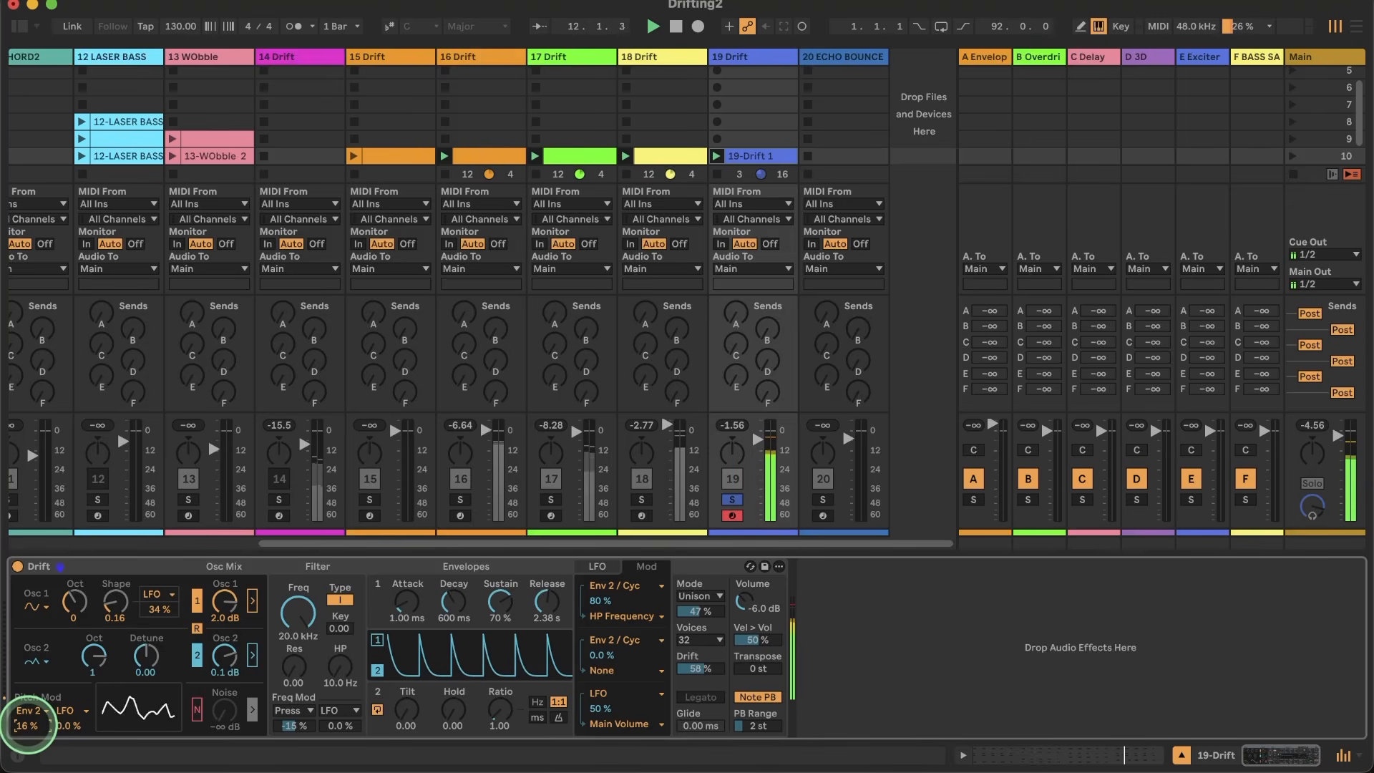
Step: Set the cycling envelope's ratio to 2.00 and its pitch modulation to 25 %
drag(492, 713, 498, 769)
key(space)
drag(497, 719, 497, 712)
drag(493, 714, 505, 728)
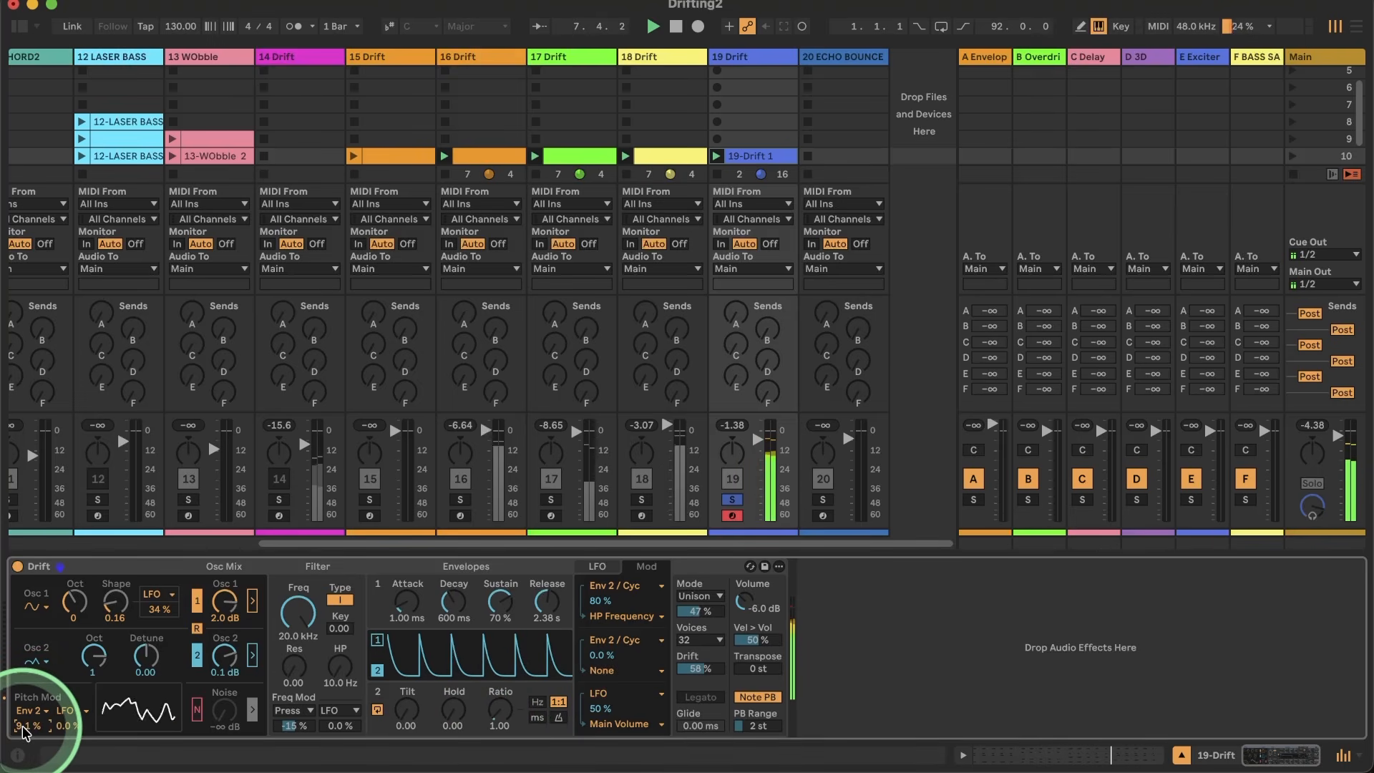
drag(499, 711, 500, 717)
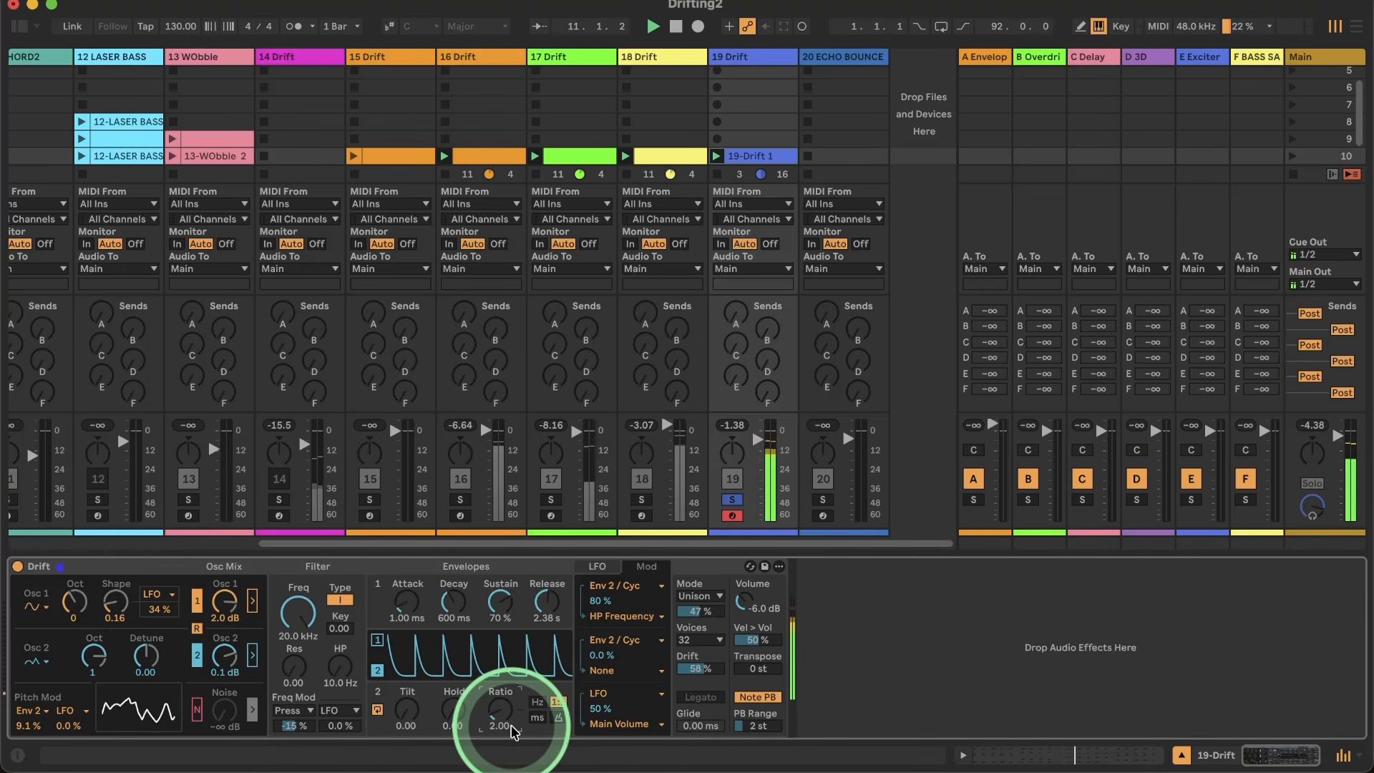
drag(30, 727, 30, 713)
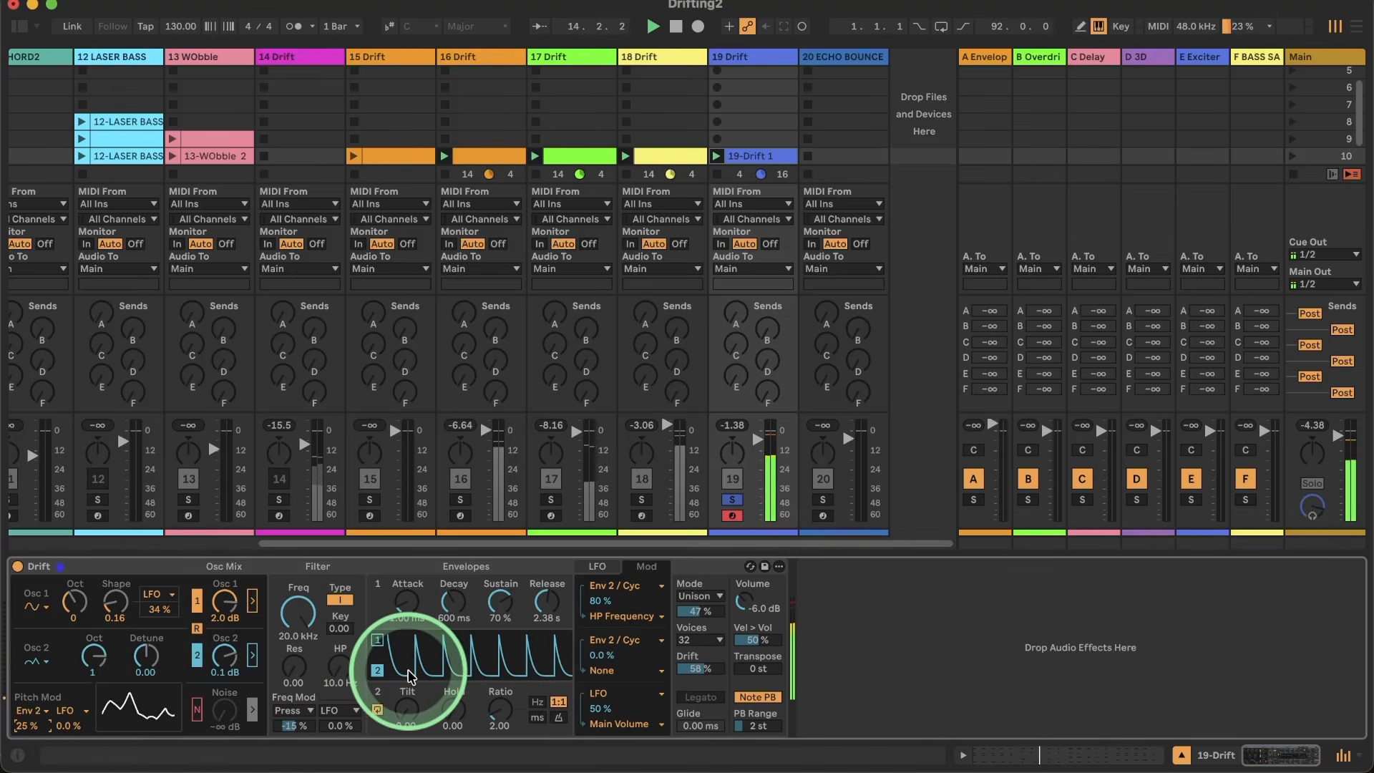
Step: Lengthen the release of envelope 1 to 6.60 s
click(549, 606)
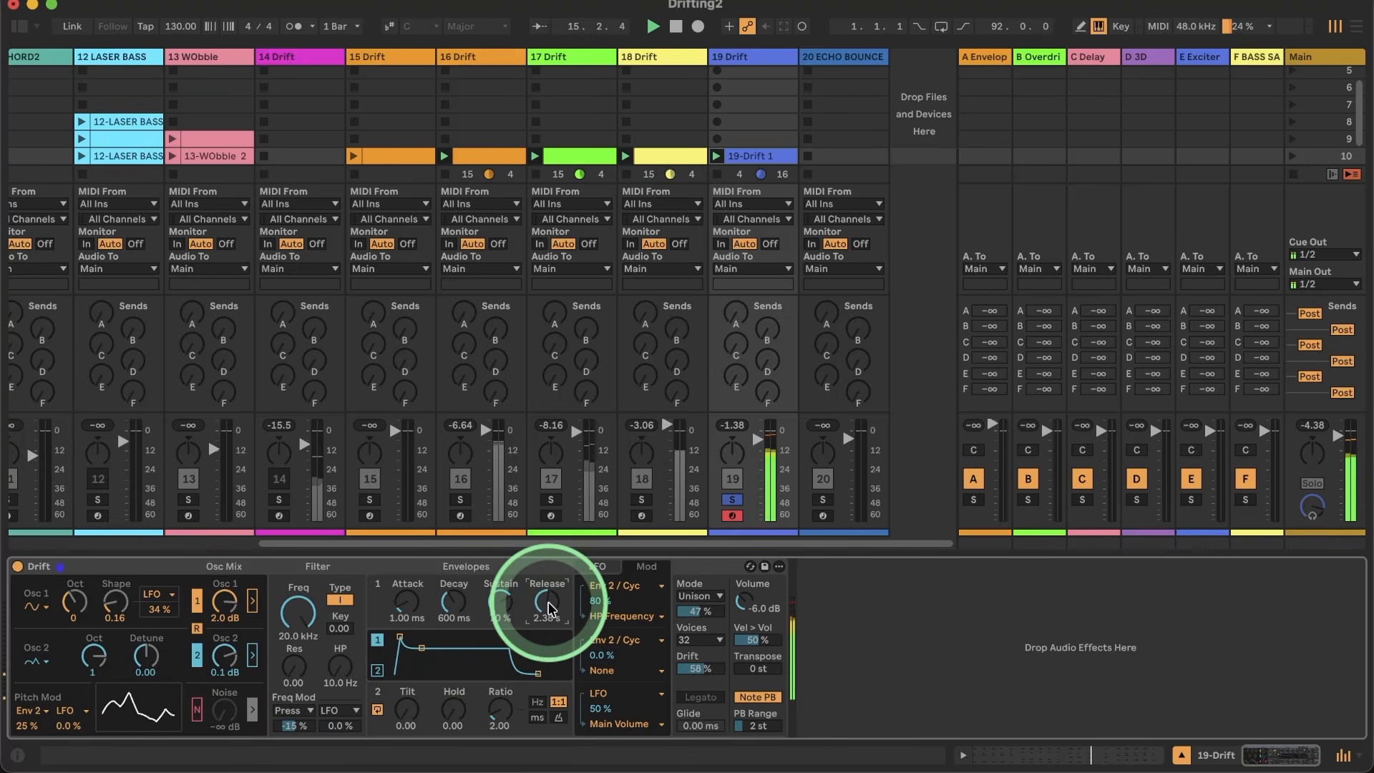
drag(549, 607, 549, 565)
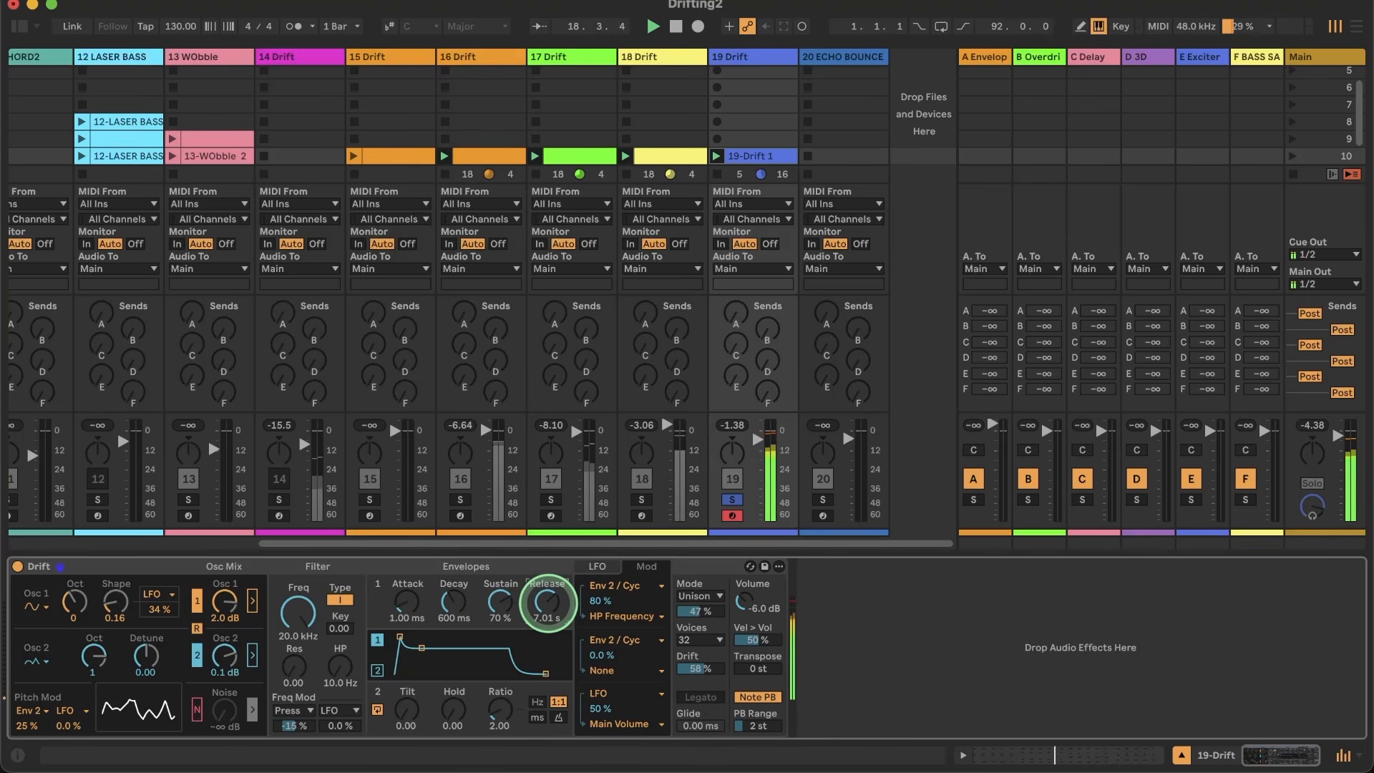
drag(548, 603, 548, 605)
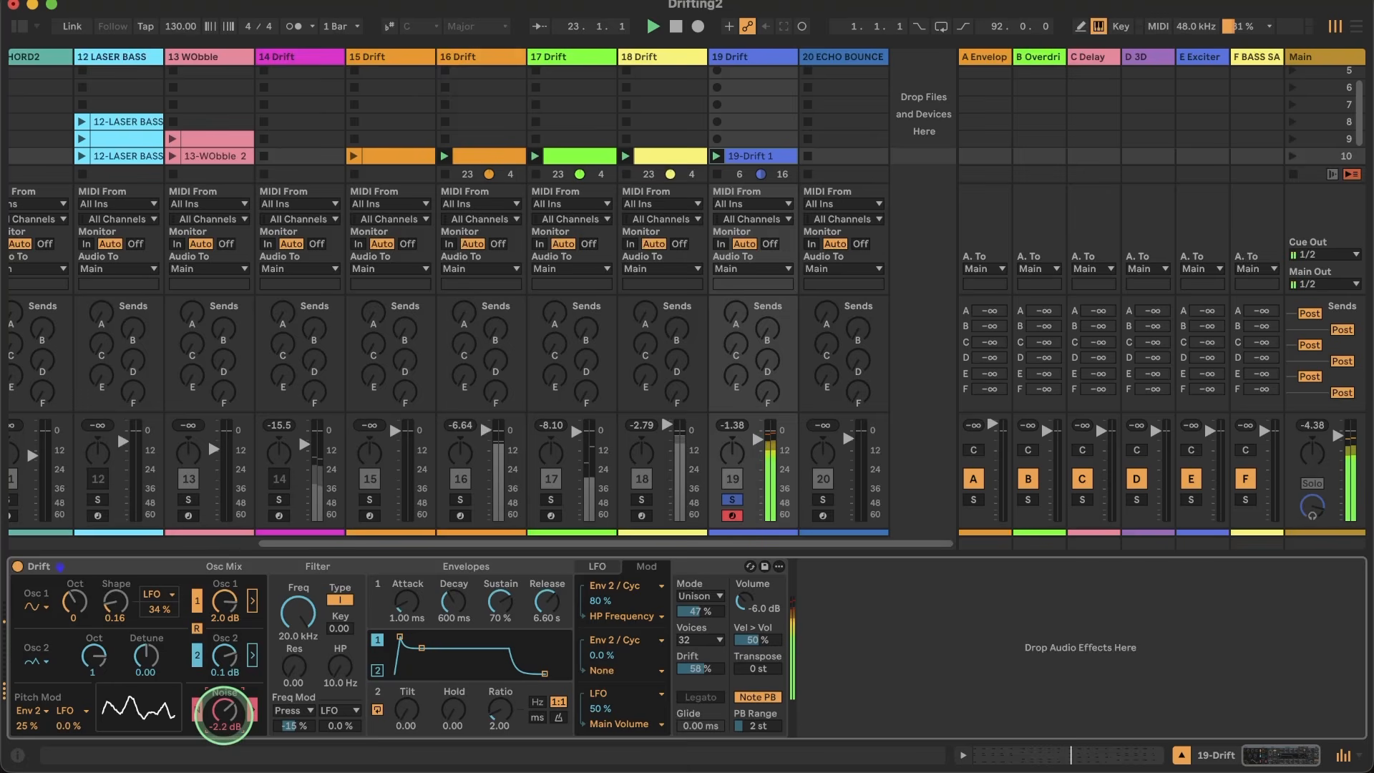
Step: Add noise at -1.7 dB and lower the filter frequency to 7.06 kHz
drag(224, 712, 224, 714)
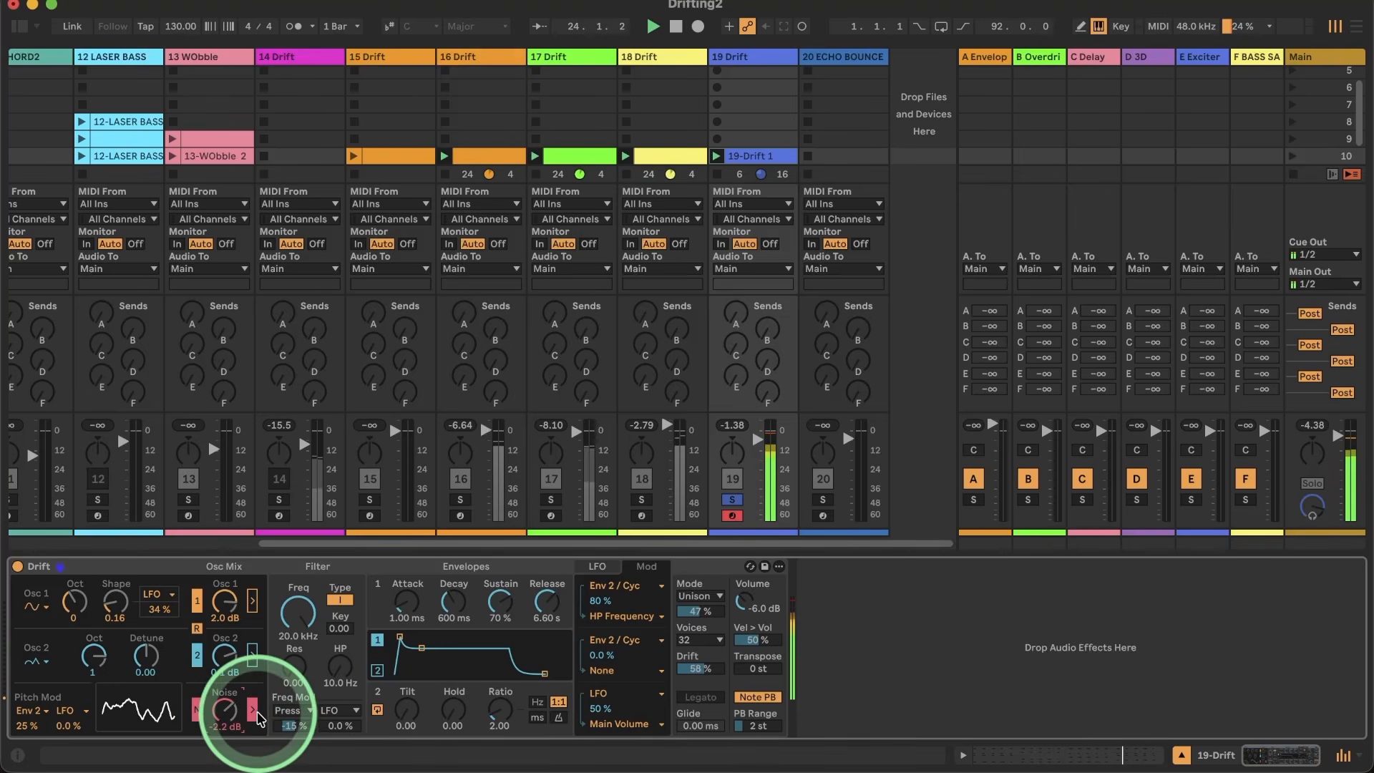
drag(300, 611, 293, 664)
drag(224, 714, 225, 719)
Step: Set the unison strength to 61 % and the drift amount to 49 %, and stop playback
drag(701, 616, 702, 615)
drag(704, 668, 704, 671)
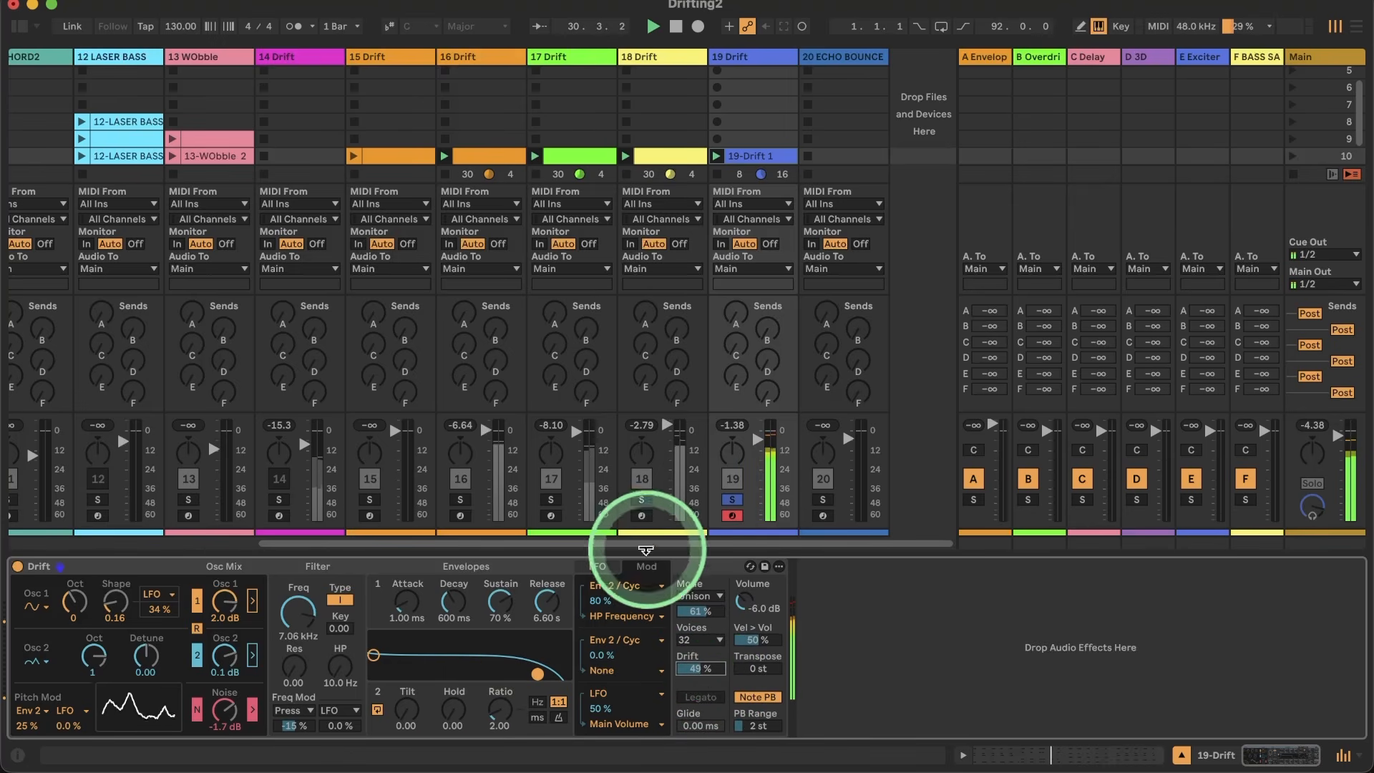
click(731, 511)
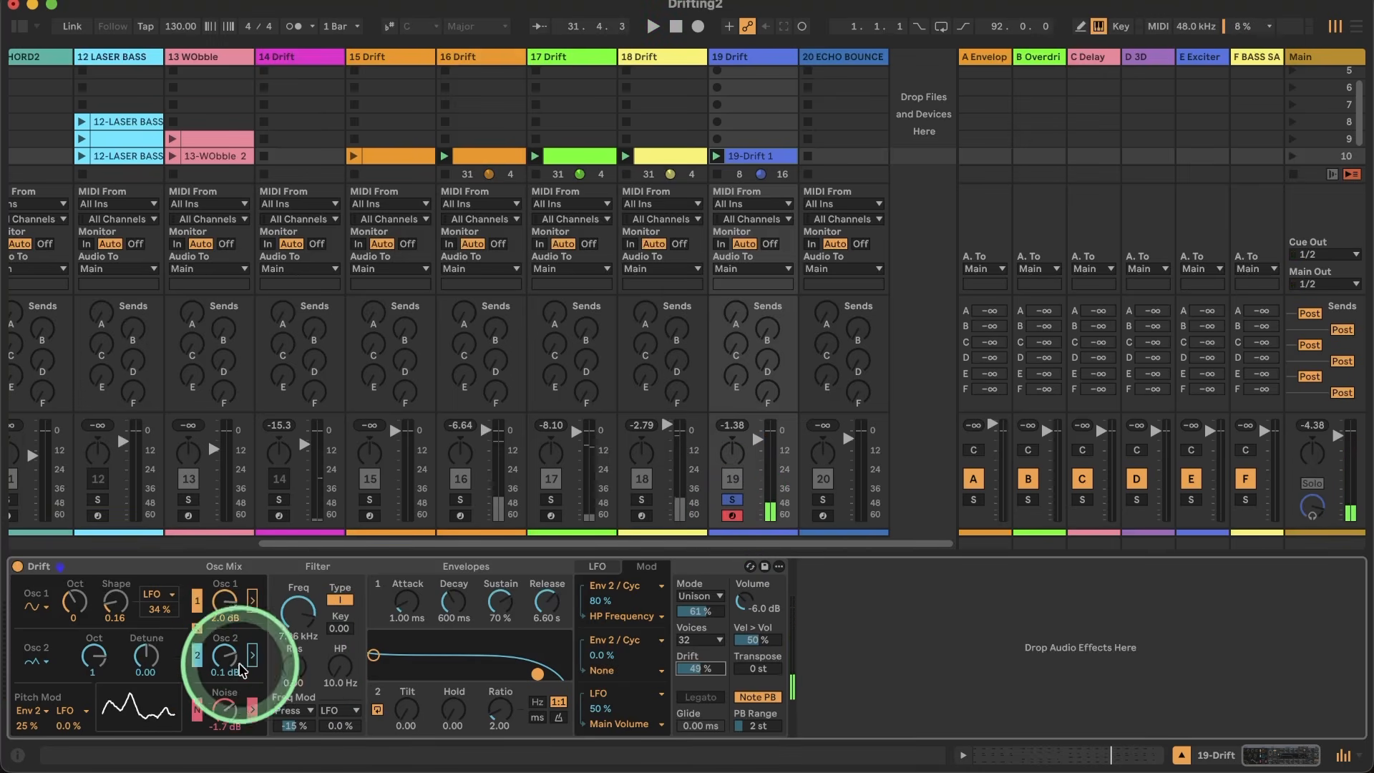
Step: Route oscillators 1 and 2 through the filter
click(253, 601)
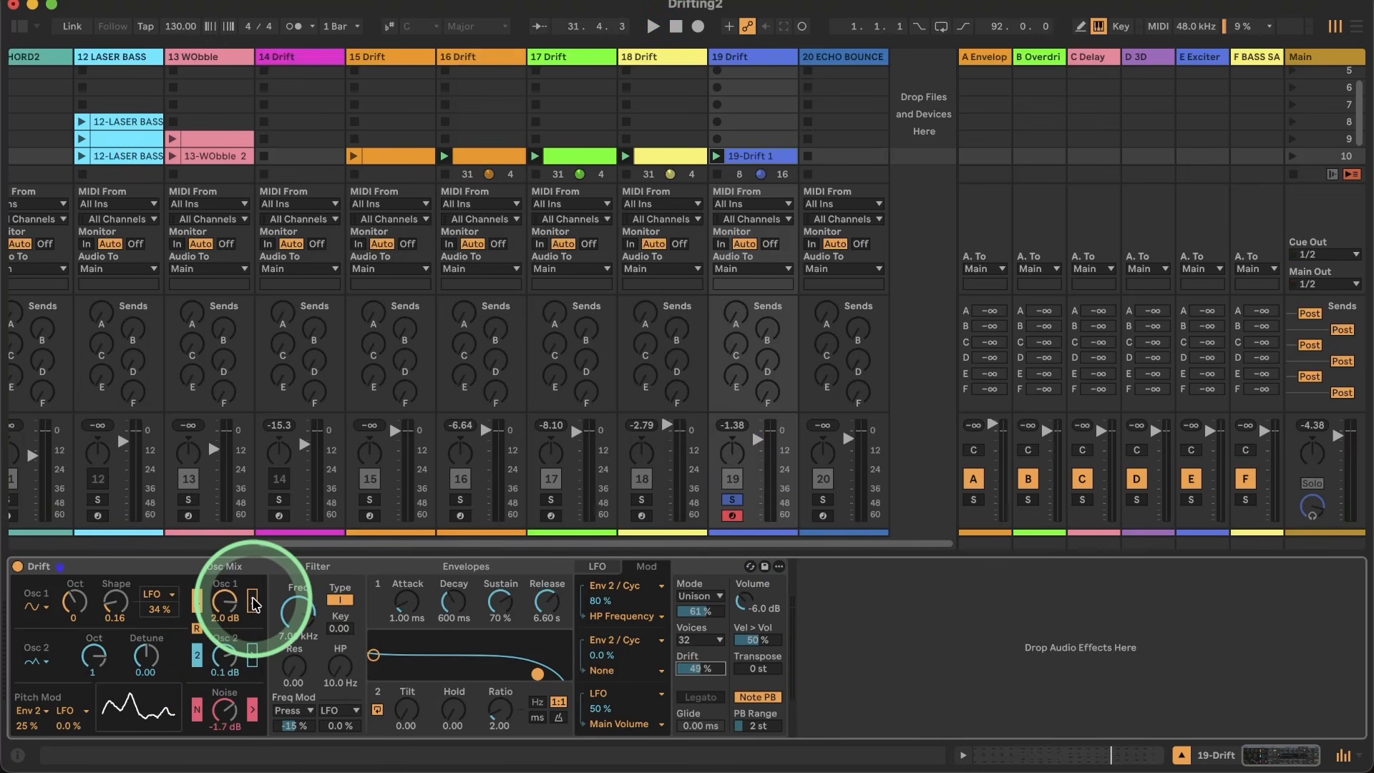
click(253, 656)
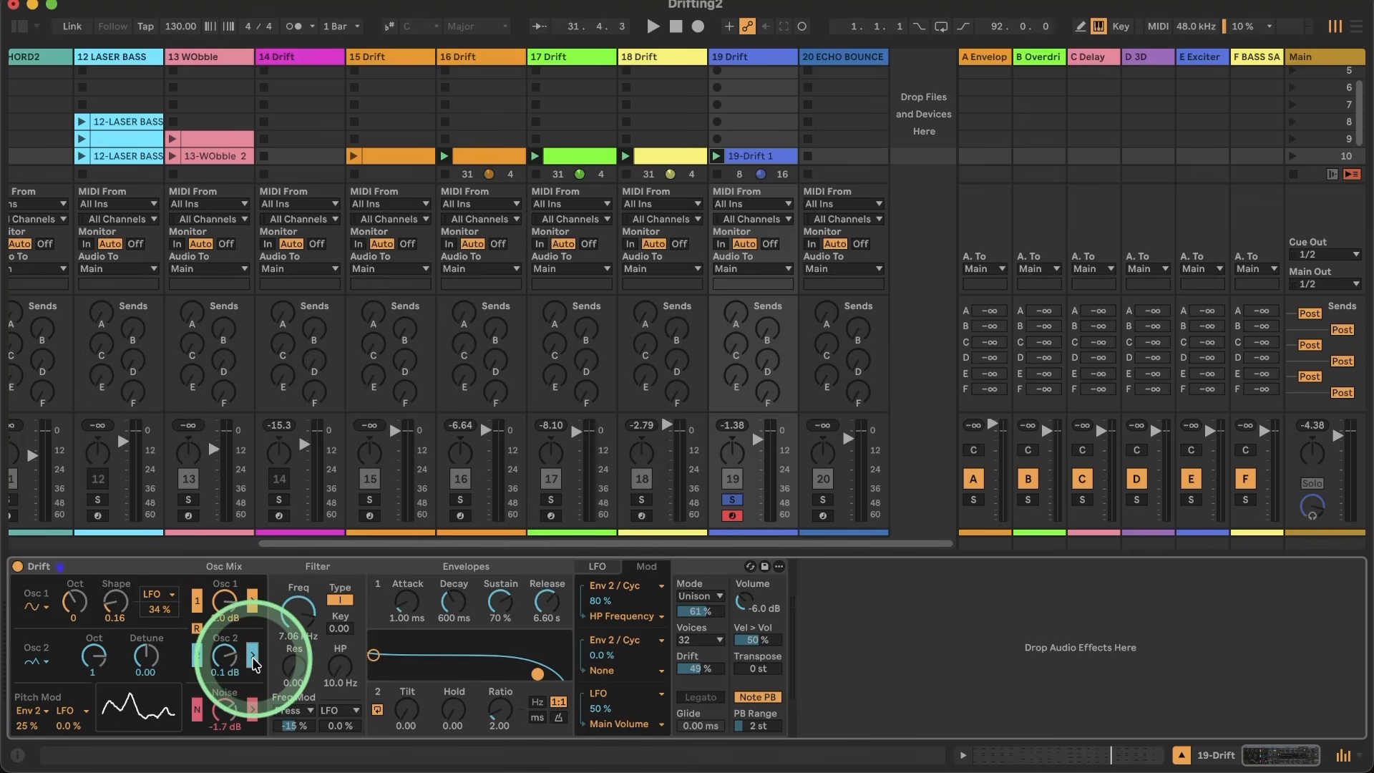
Step: Try sweeping the filter frequency with the resonance at 0.66 during playback
drag(298, 613, 298, 622)
drag(297, 684, 297, 681)
drag(297, 610, 301, 617)
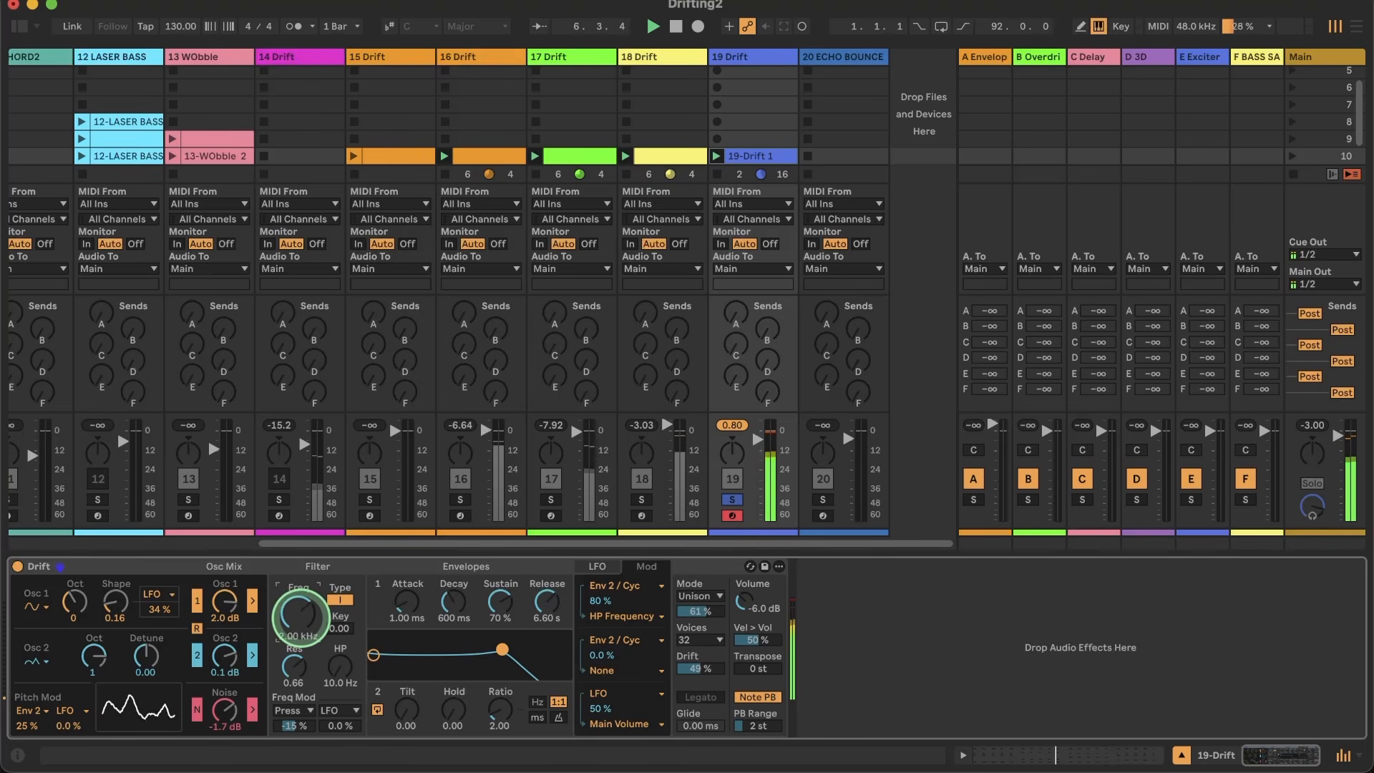
drag(301, 617, 298, 614)
double_click(298, 667)
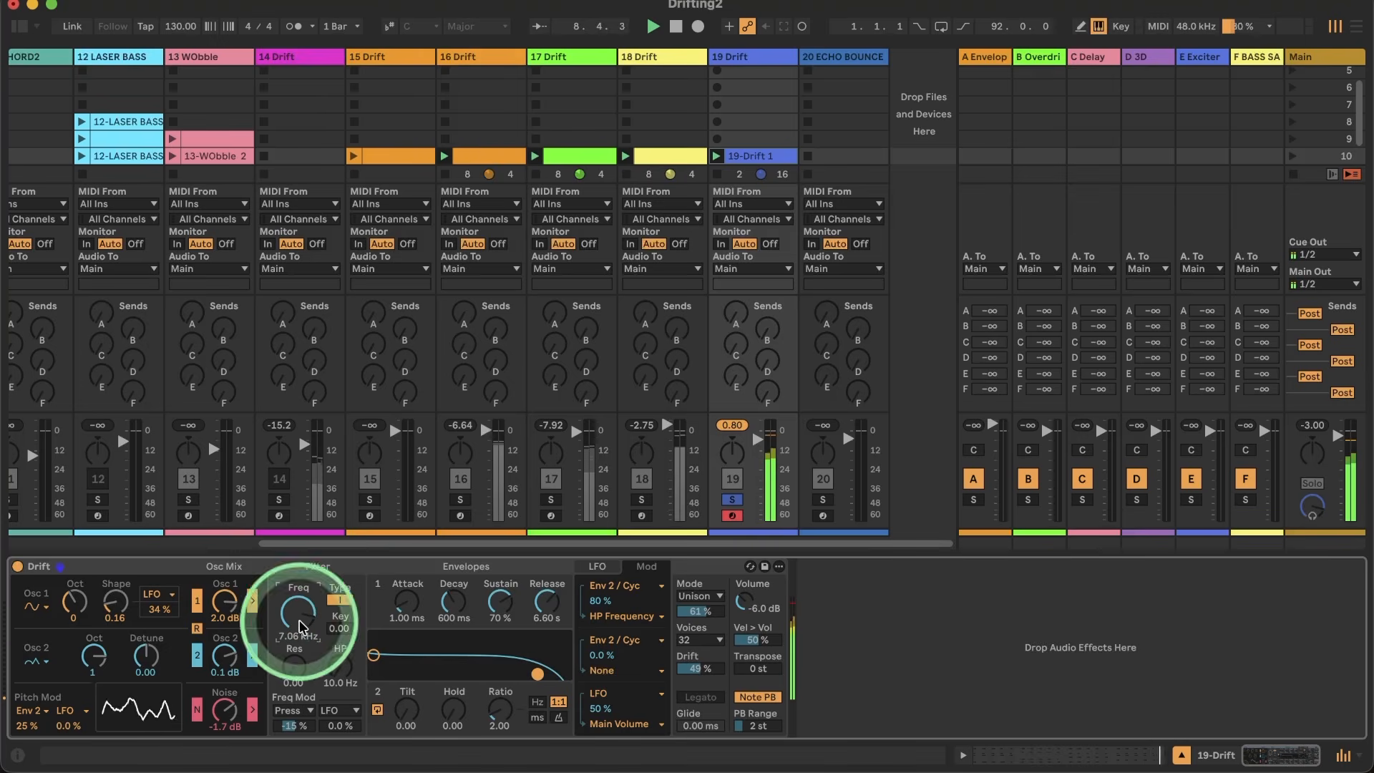
Step: Set the LFO rate to 11.3 Hz, trying much faster rates and the ratio mode along the way
click(594, 566)
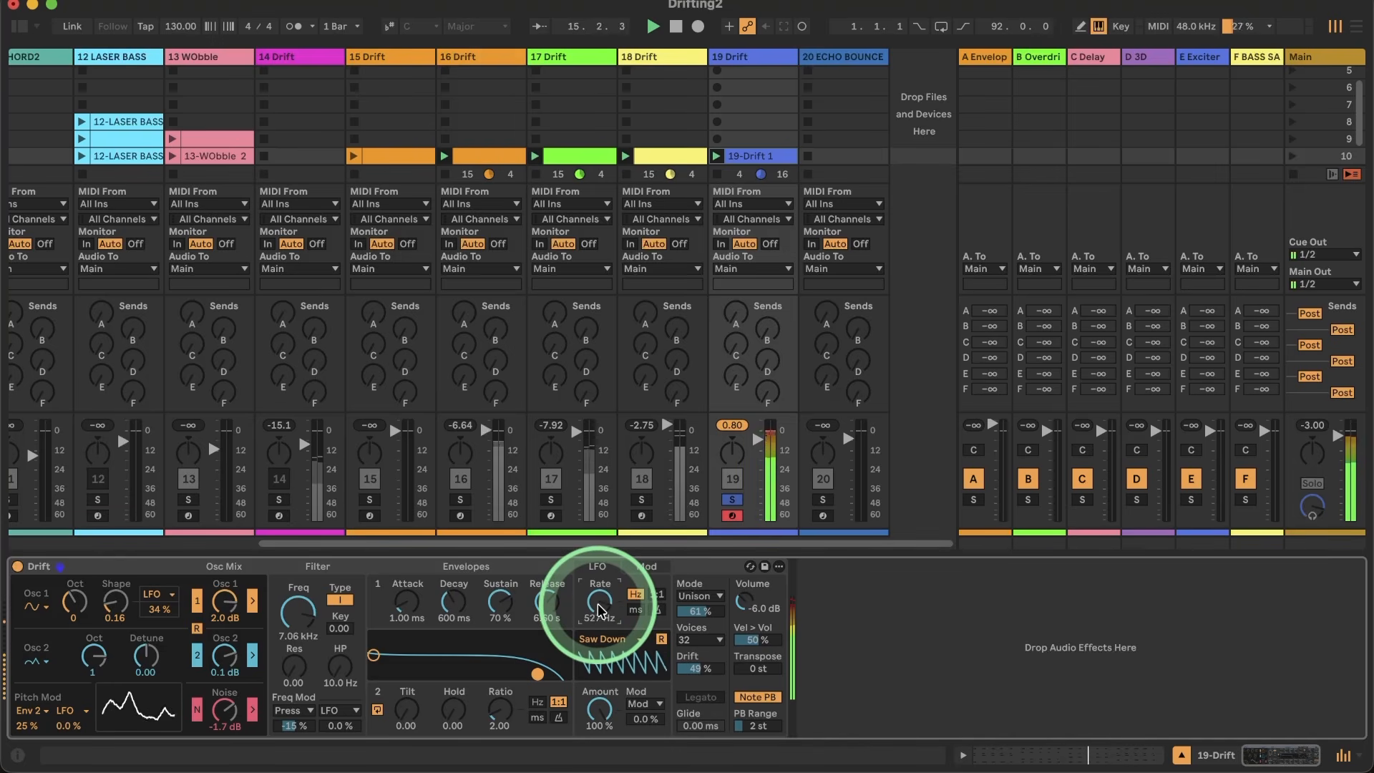
click(656, 595)
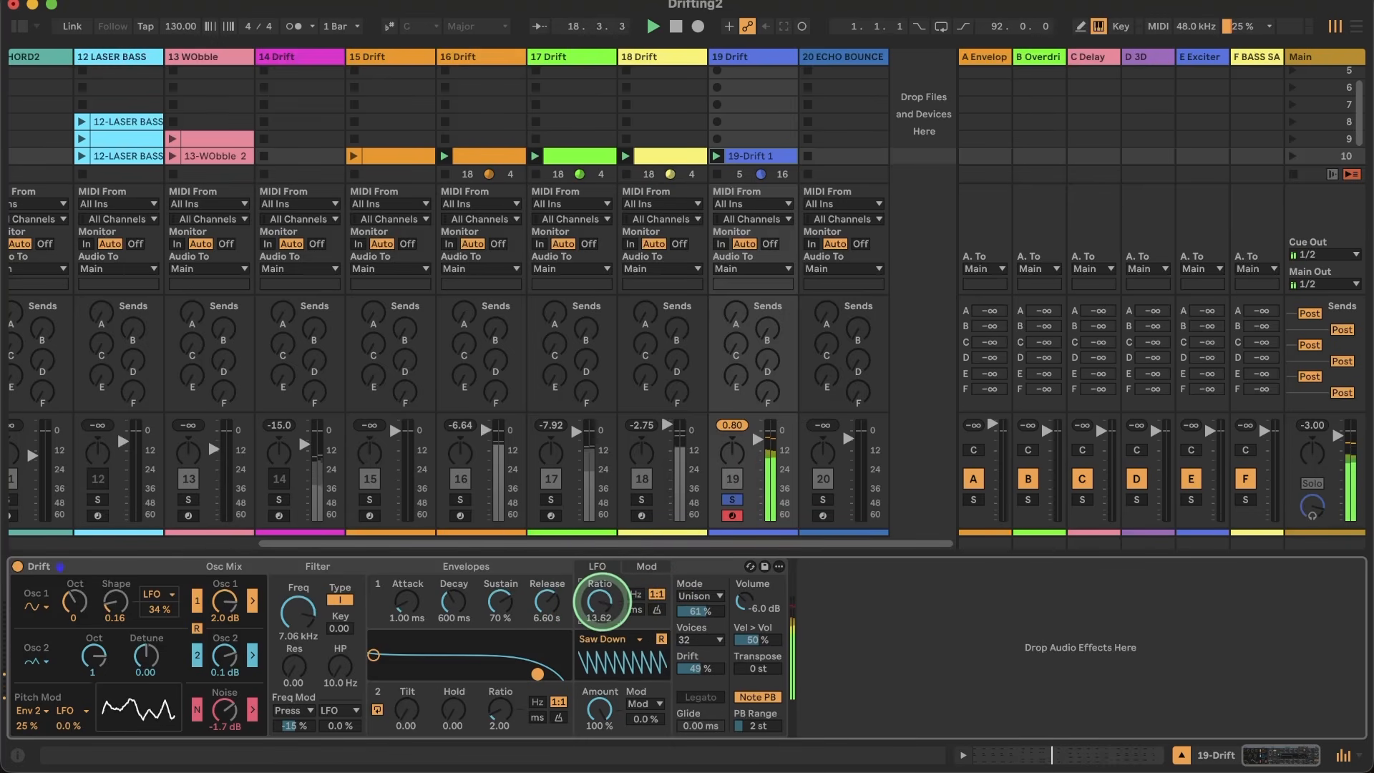
drag(601, 603, 605, 608)
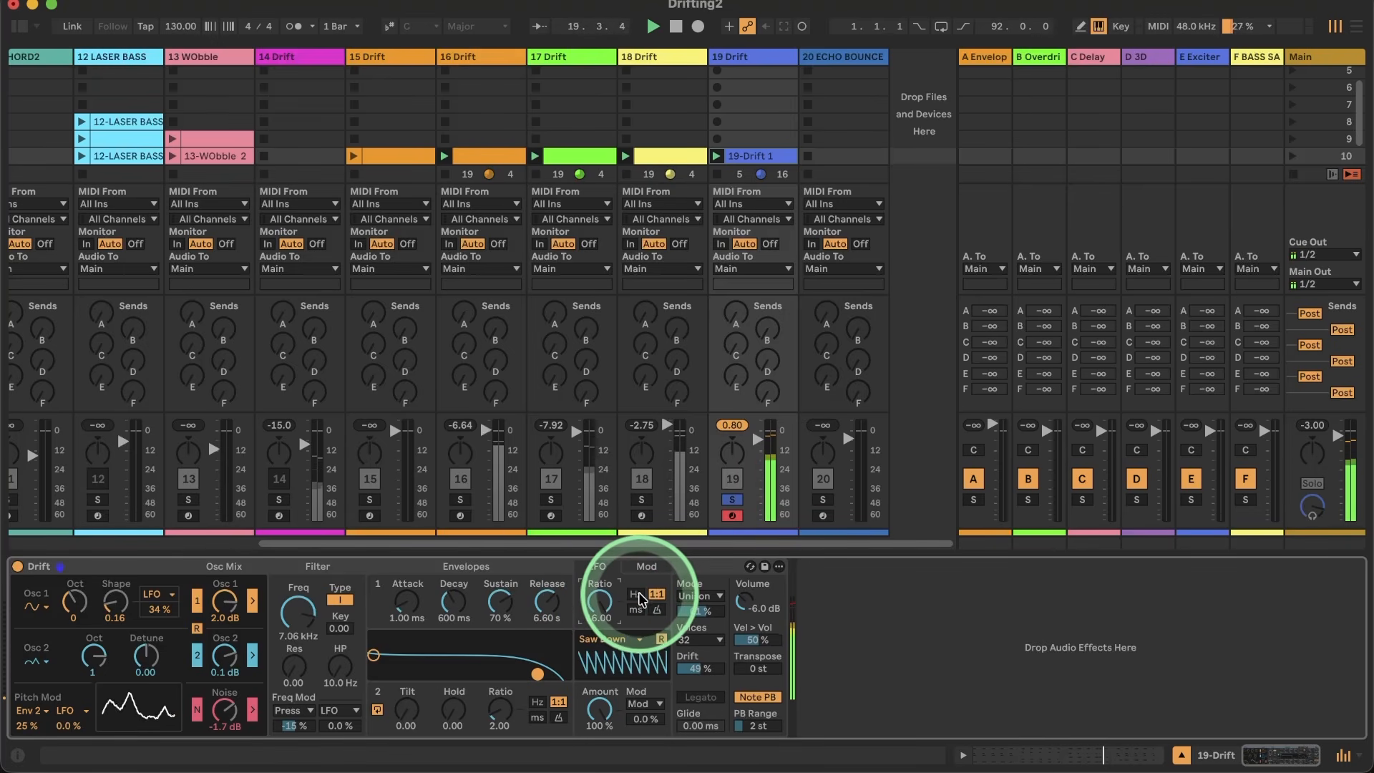
click(636, 595)
drag(603, 601, 602, 601)
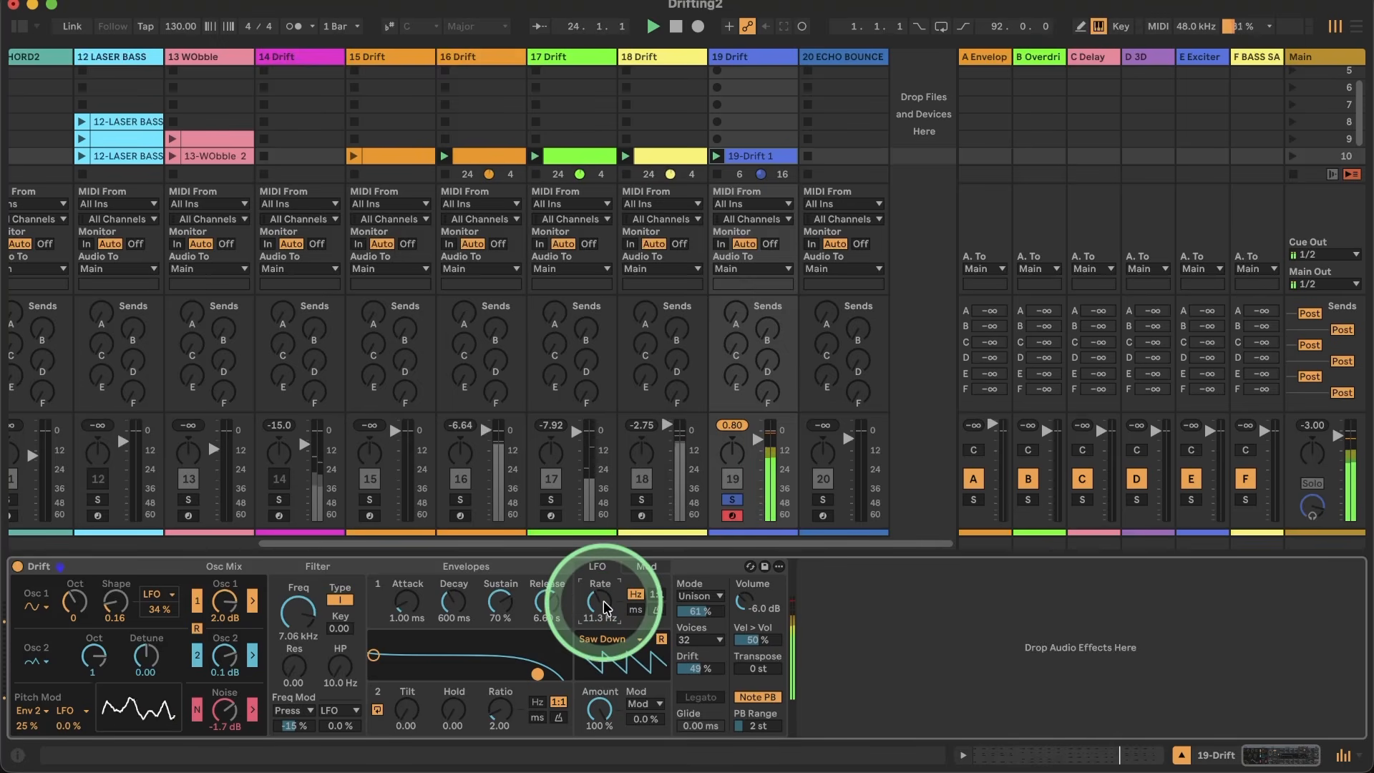
Step: Unsolo track 19, deactivate track 16 and restart the groove
click(732, 499)
click(599, 607)
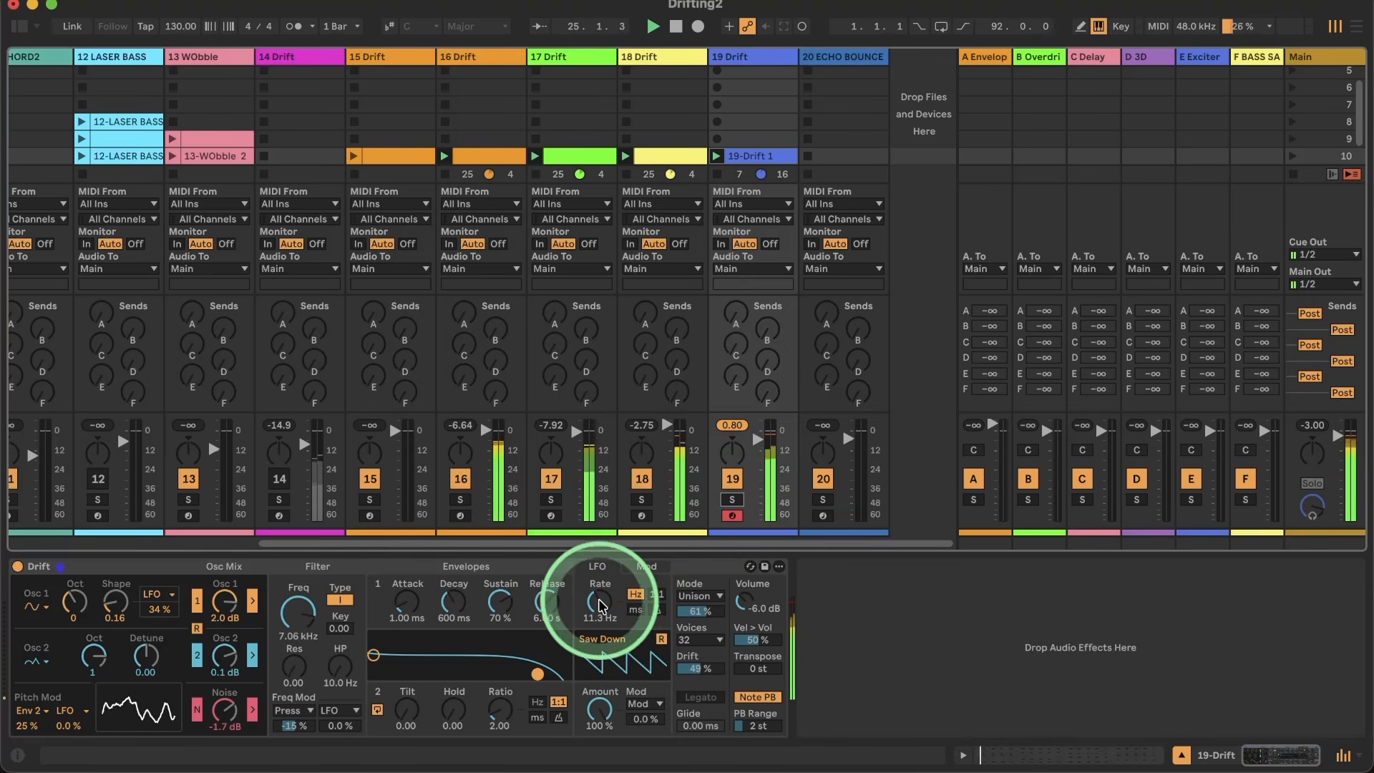
key(space)
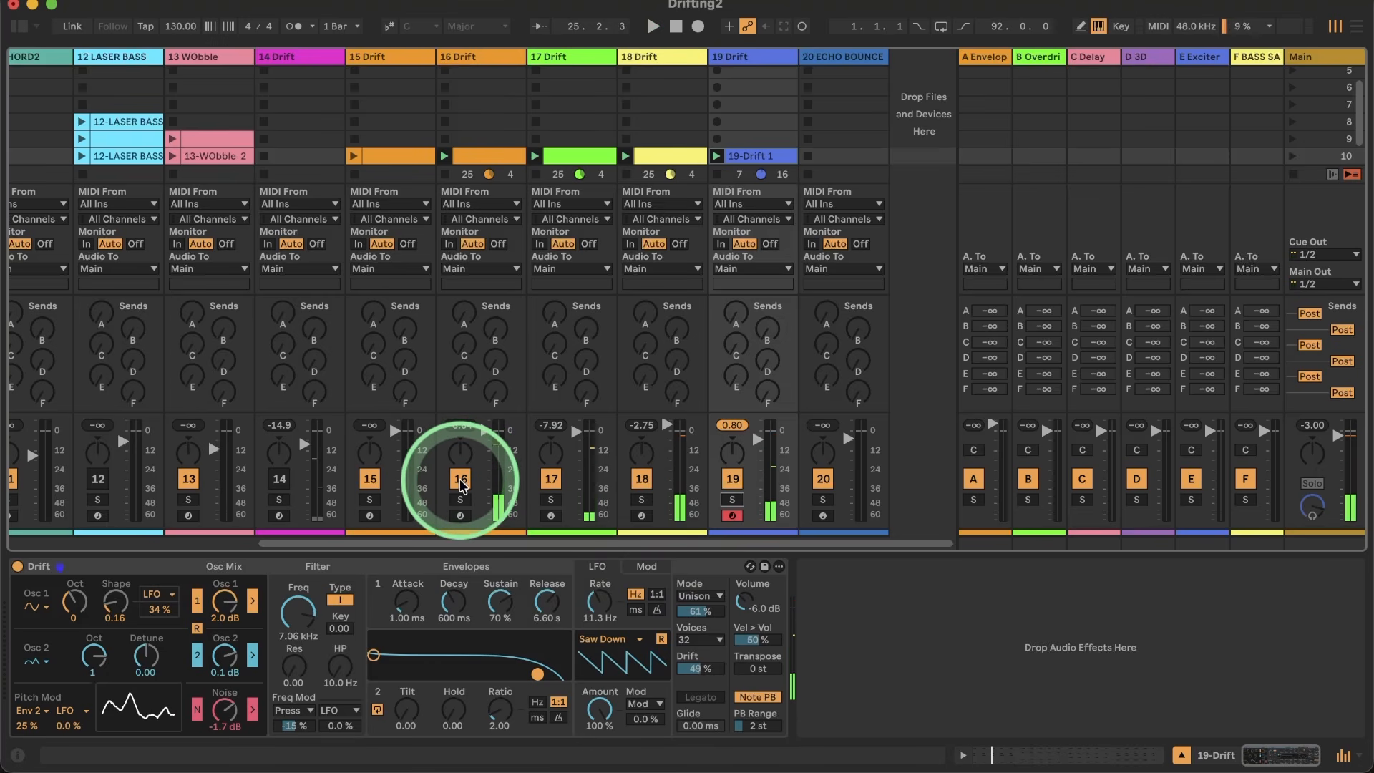
click(461, 485)
key(space)
Step: Raise the LFO rate to 25.1 Hz and its modulation of the main volume to 100 %
click(598, 606)
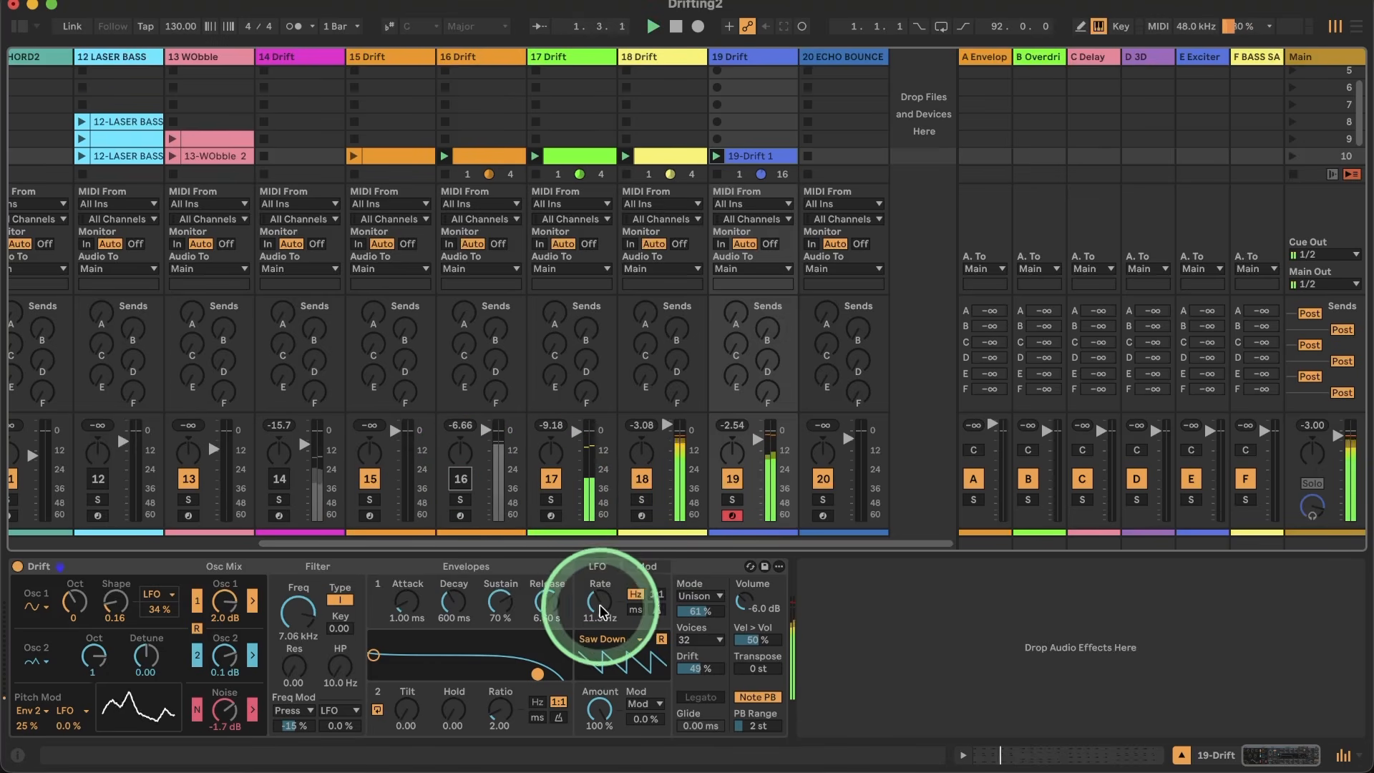
mouse_move(599, 612)
mouse_down()
mouse_move(600, 633)
mouse_move(600, 572)
mouse_move(599, 608)
mouse_up()
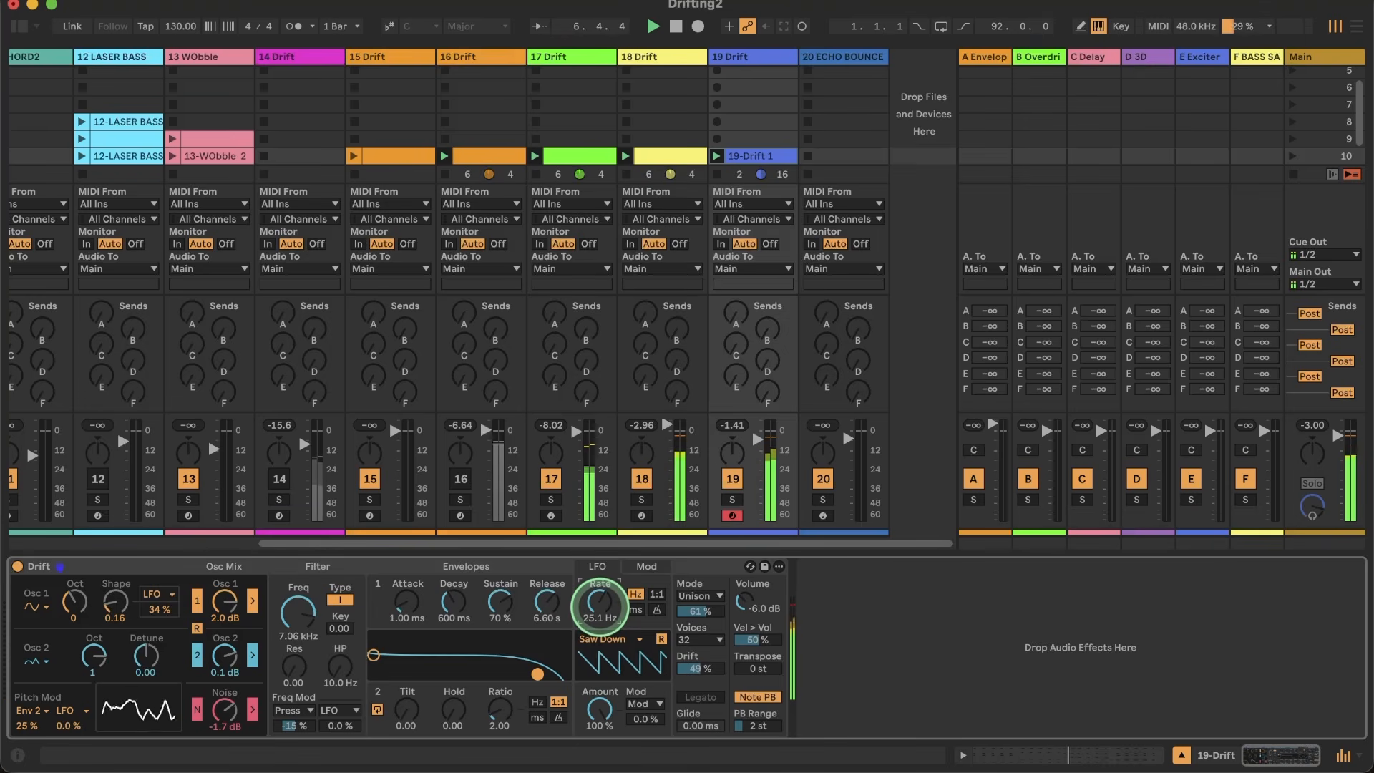
click(646, 565)
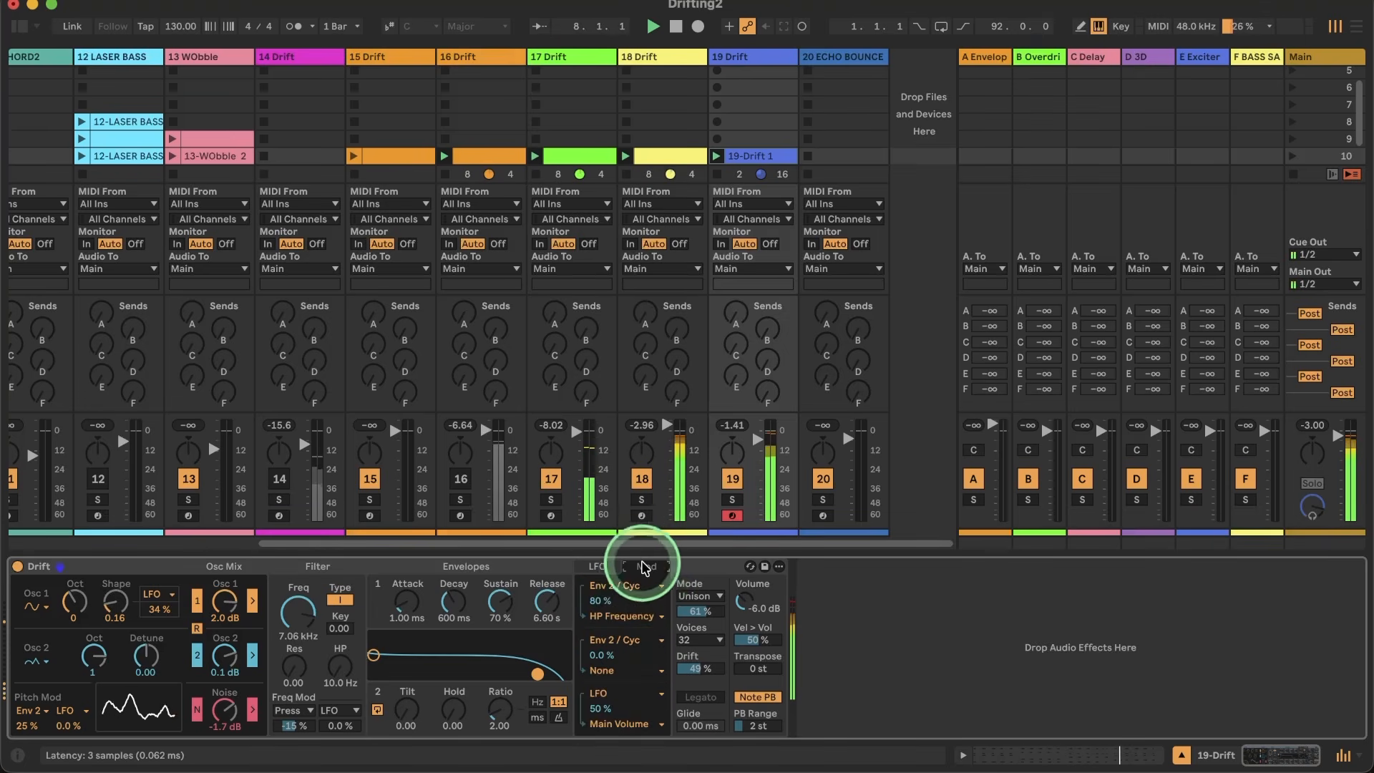
click(600, 708)
drag(596, 708, 595, 672)
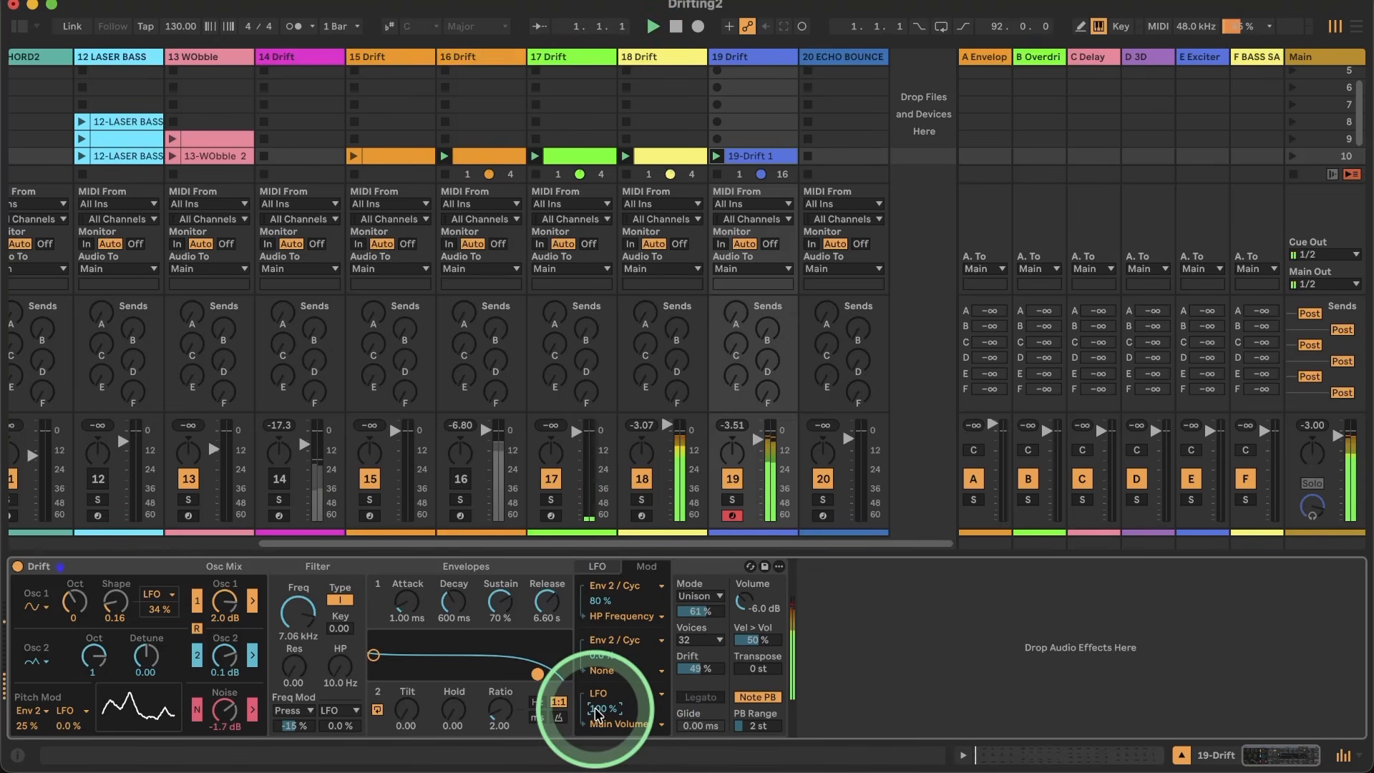
Step: Set the LFO rate of track 19's Drift to 8.40 Hz
click(596, 566)
drag(602, 614, 603, 623)
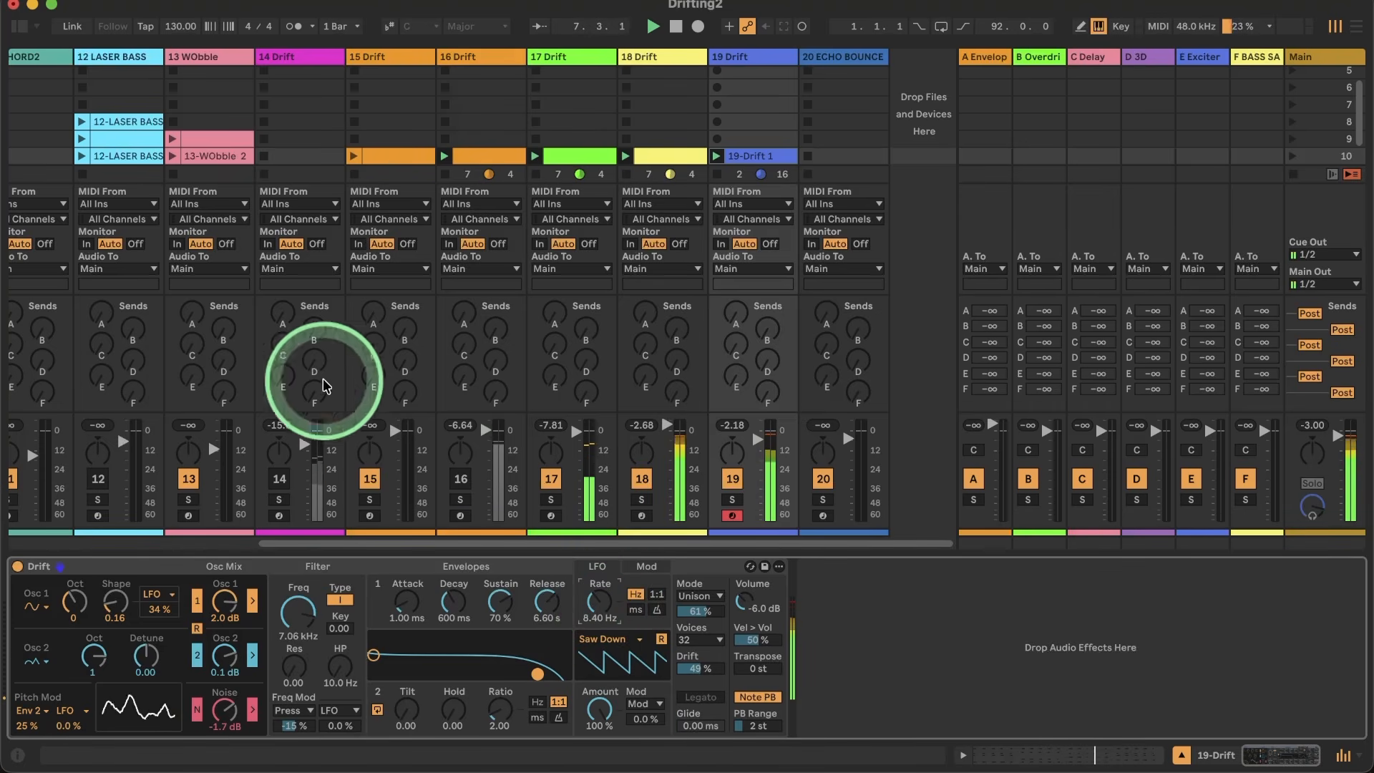
Step: Search the audio effects for "rever" and add the Reverb device after Drift on track 19
click(20, 26)
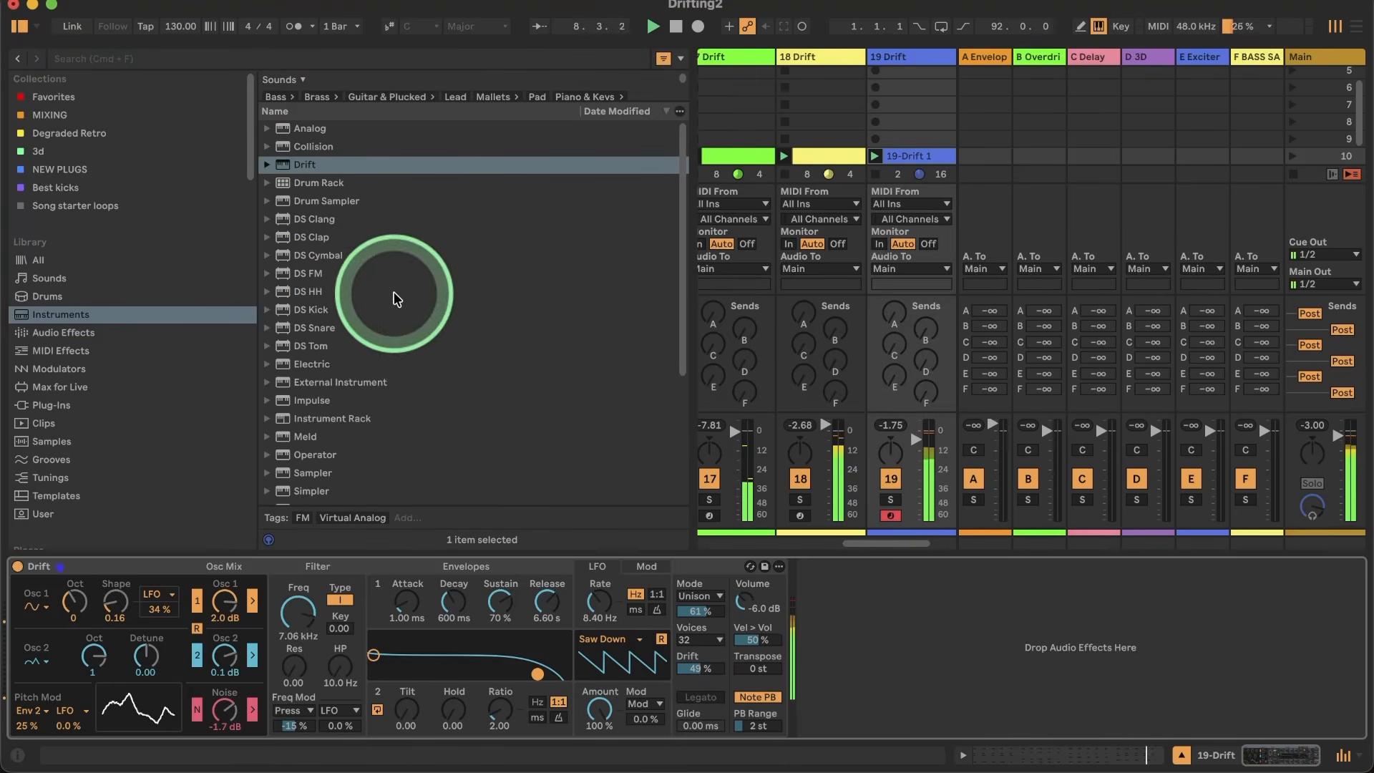
click(141, 60)
text(rever)
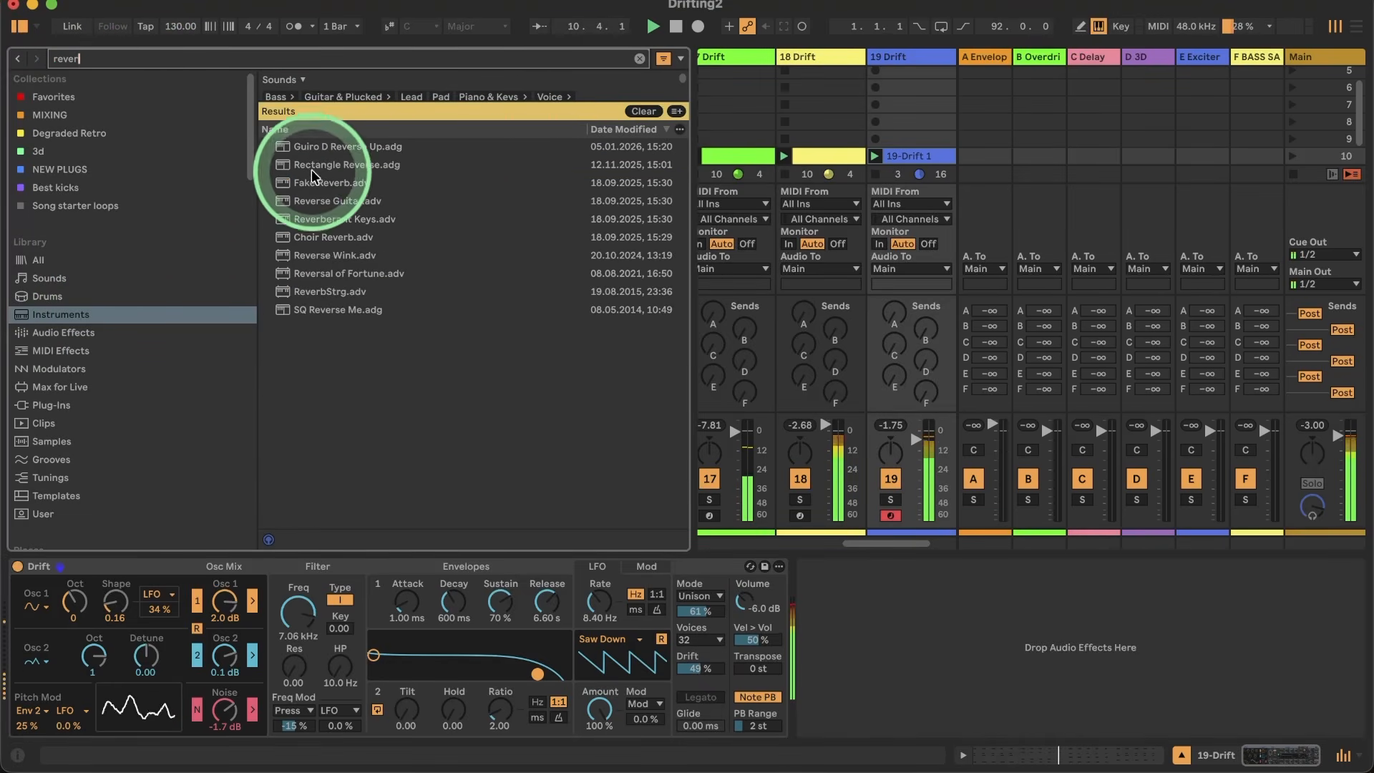
click(63, 332)
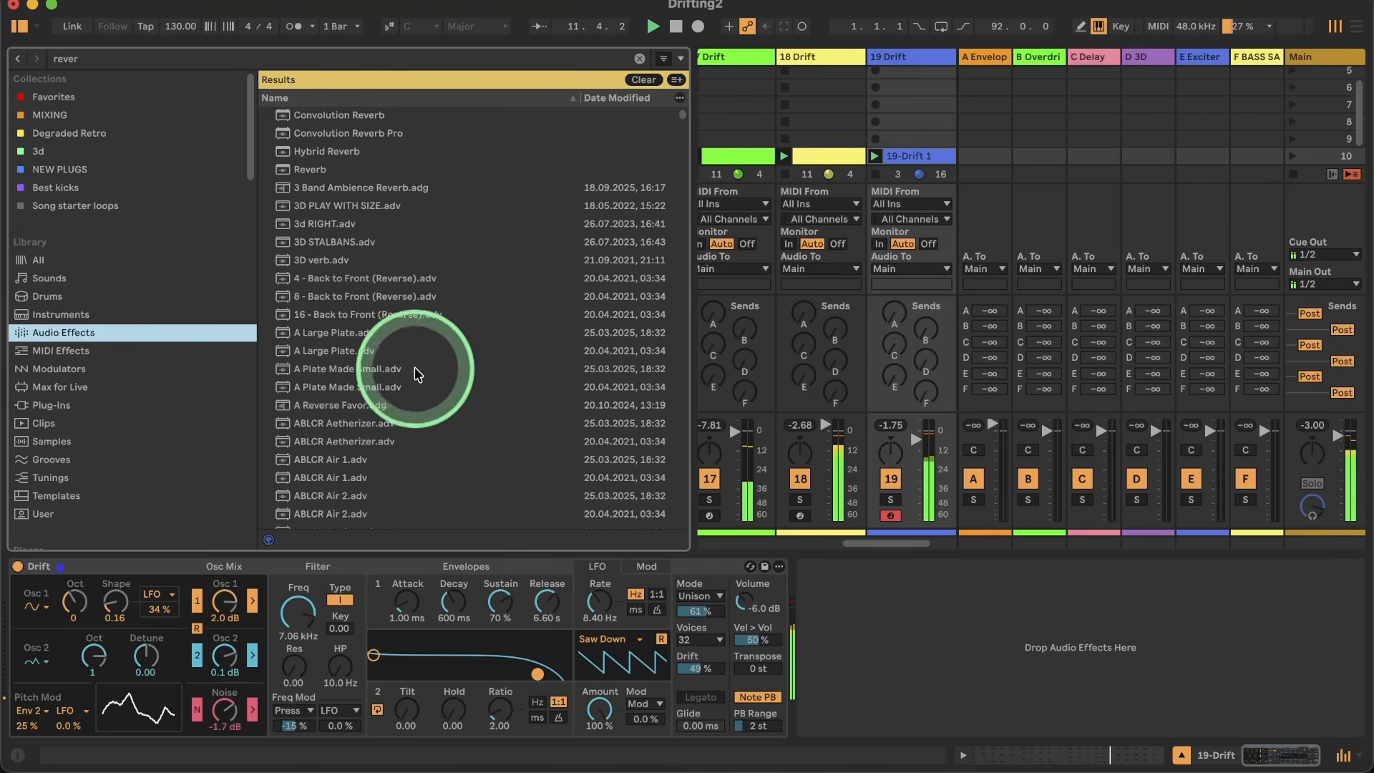
drag(293, 169, 842, 649)
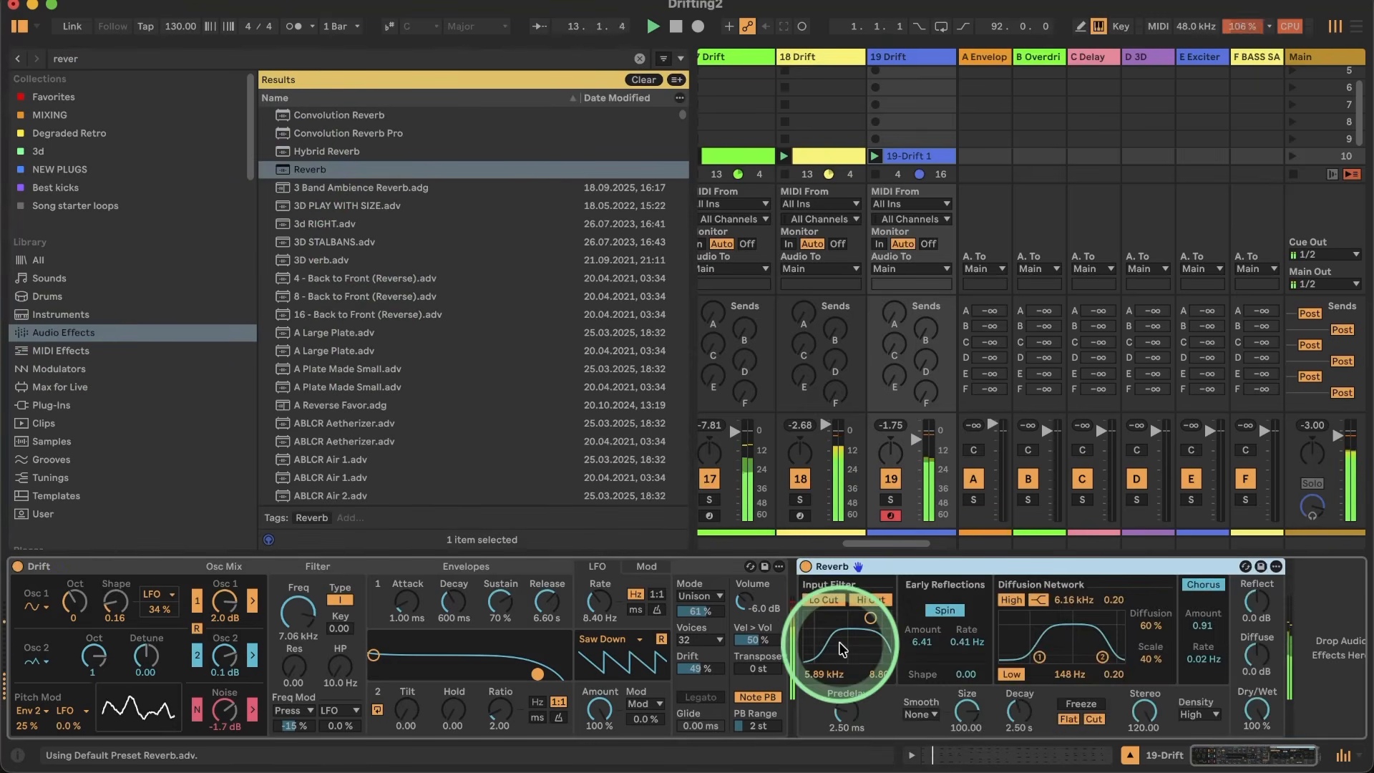
Step: Set the Reverb to 100 % wet with a decay of 11.8 s, size 0.85 and predelay 0.50 ms
click(1246, 711)
drag(1017, 711, 1017, 662)
drag(954, 709, 953, 765)
drag(966, 712, 965, 721)
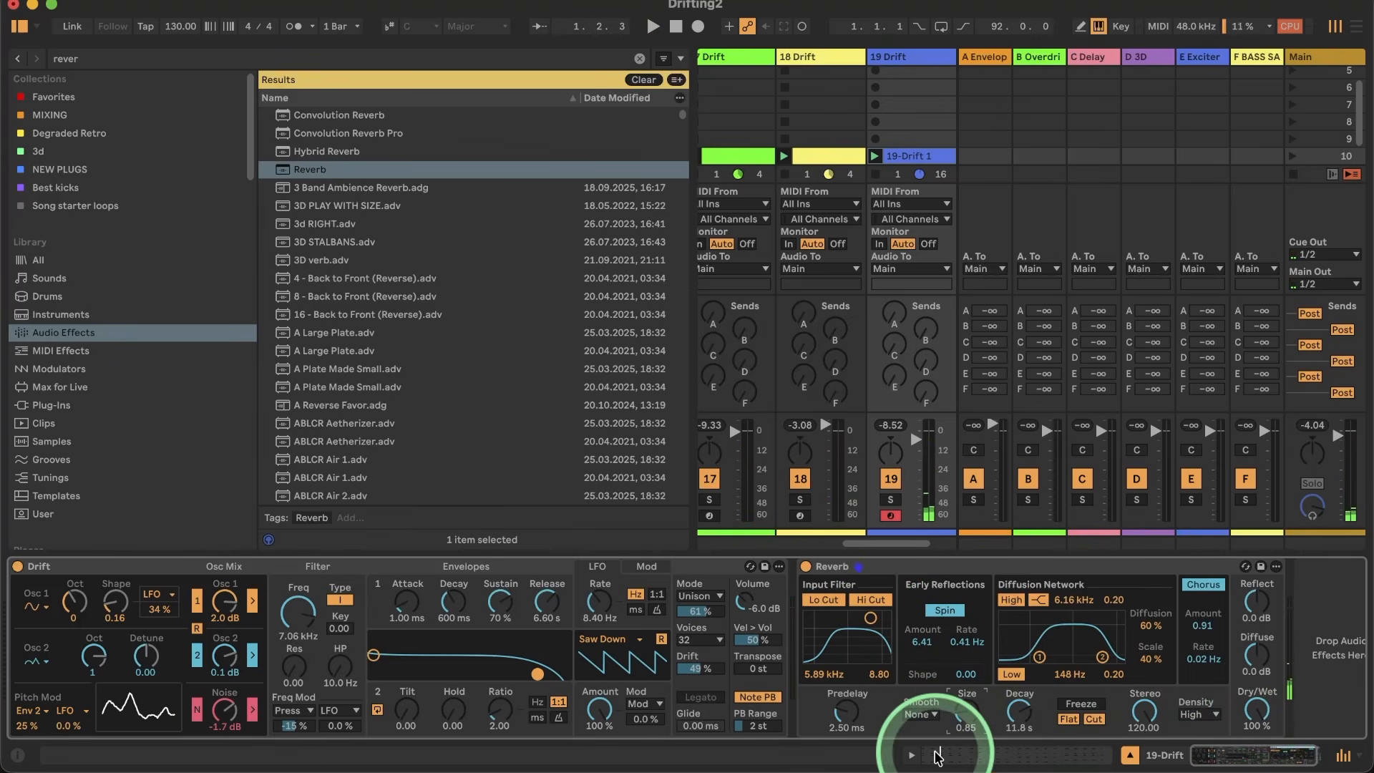
drag(848, 708, 848, 721)
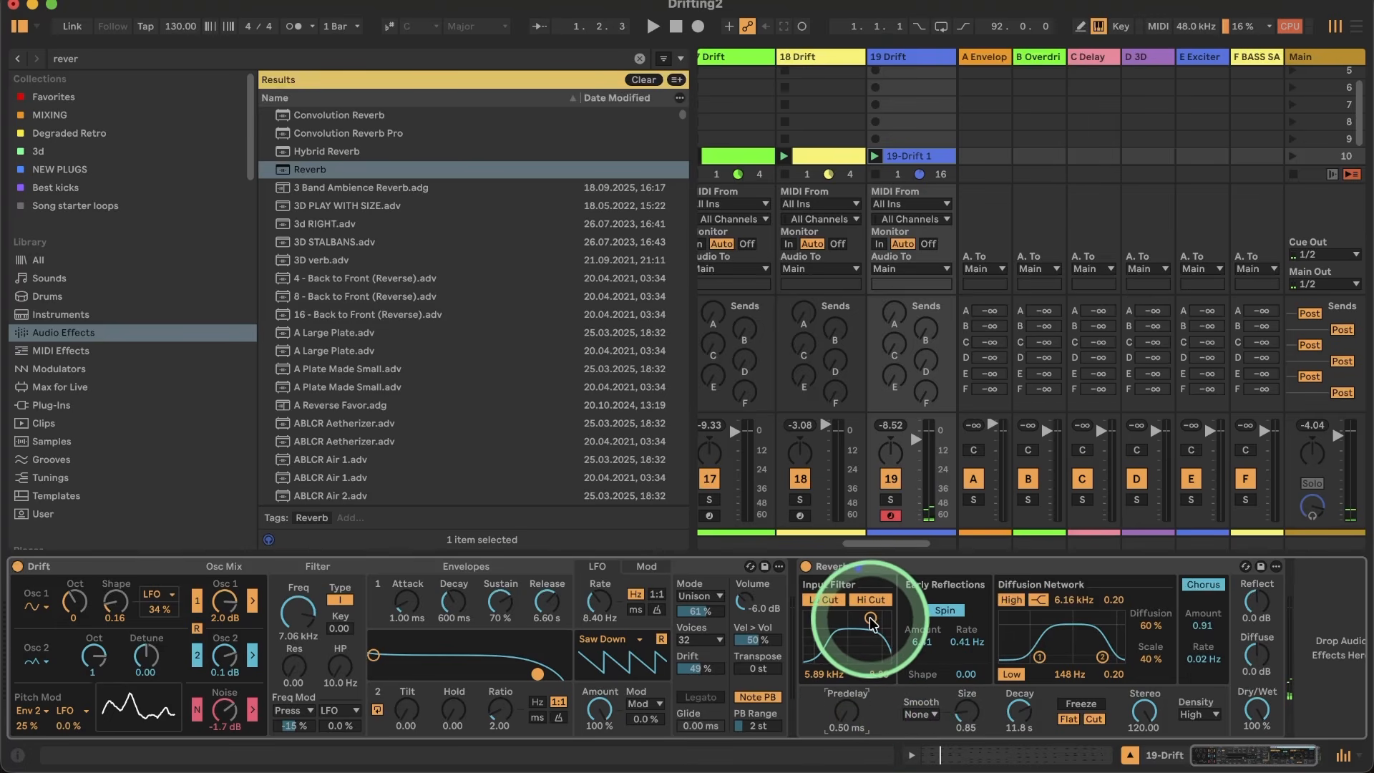
Step: Set the Reverb's input filter to 1.66 kHz with a width of 5.56, auditioning it during playback
mouse_move(870, 617)
mouse_down()
mouse_move(832, 616)
mouse_move(868, 617)
mouse_up()
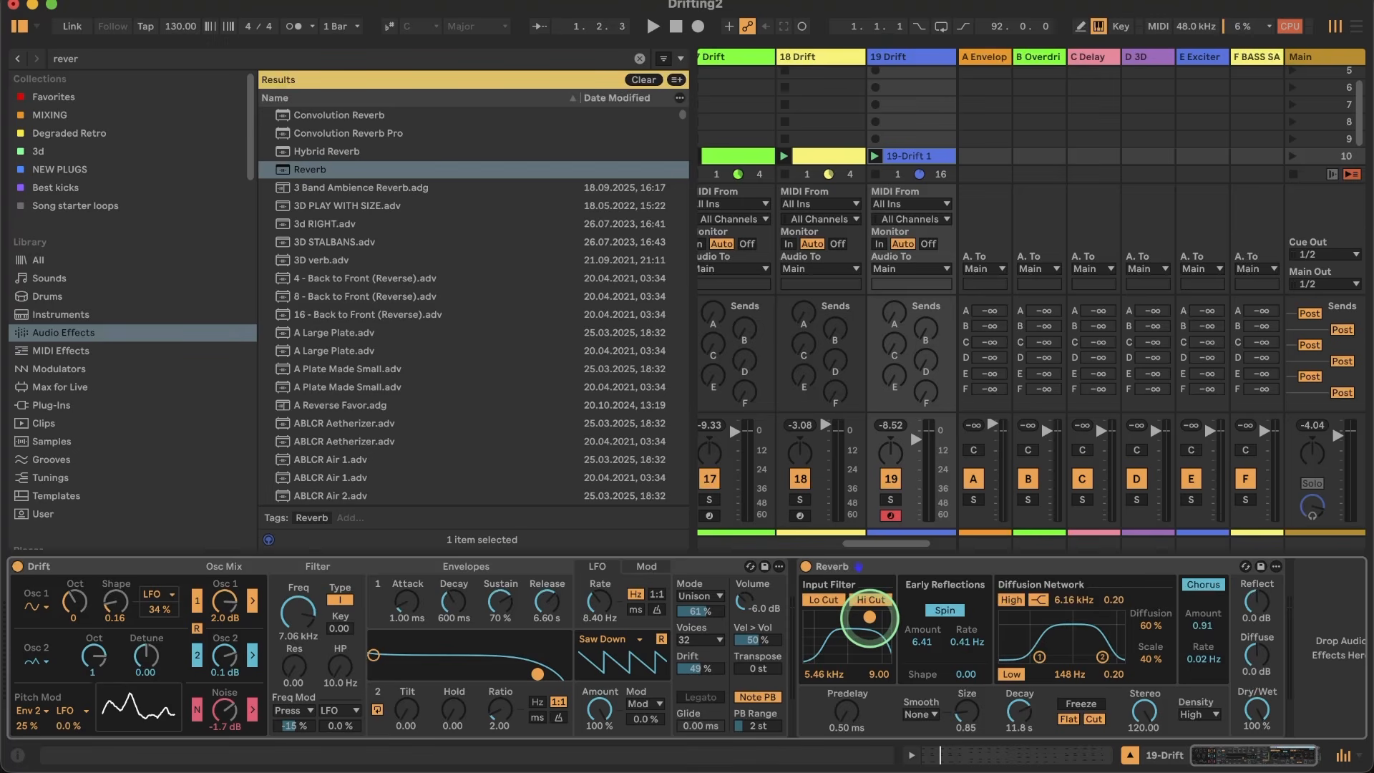
key(space)
mouse_move(869, 617)
mouse_down()
mouse_move(815, 622)
mouse_move(855, 633)
mouse_up()
key(space)
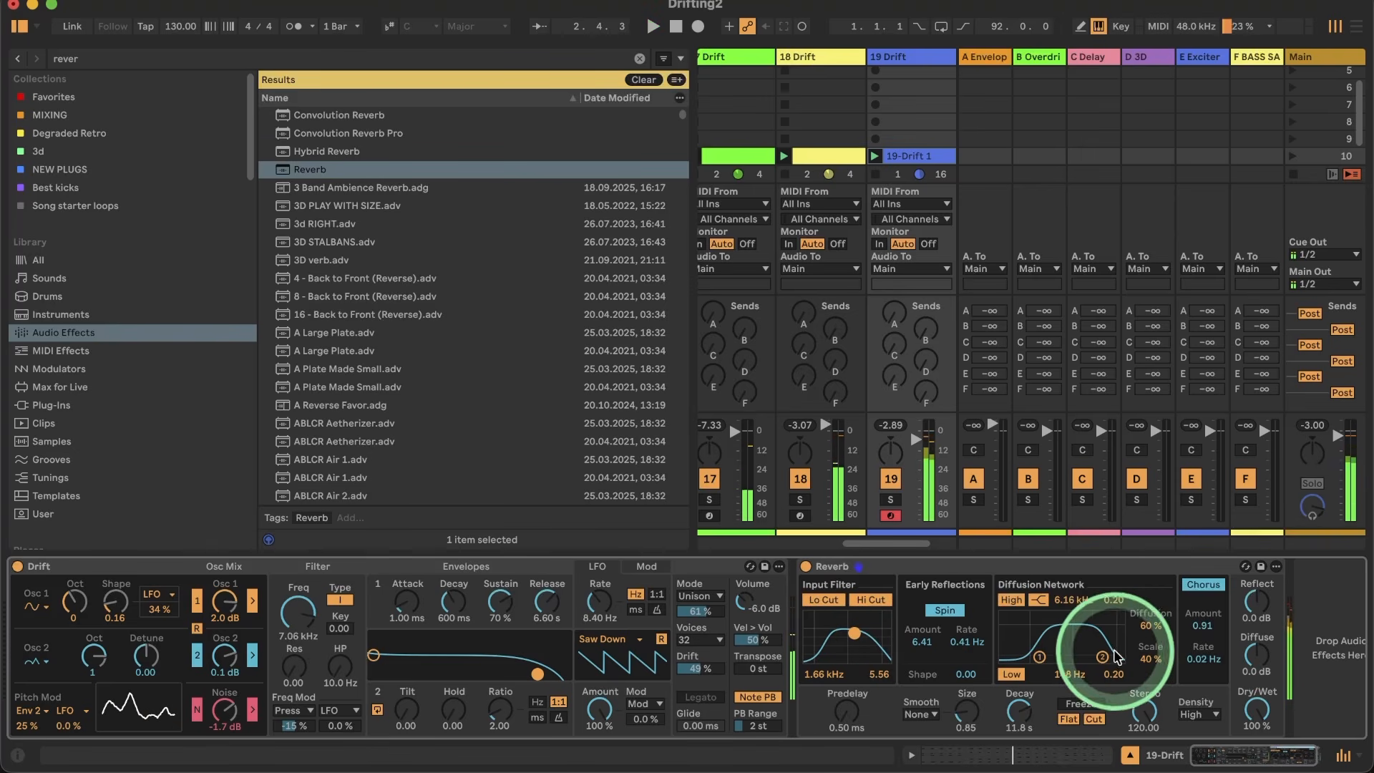
Step: Set the Reverb's diffusion network filters to 1.51 kHz for the high band and 51.5 Hz for the low band
drag(1105, 655, 1011, 660)
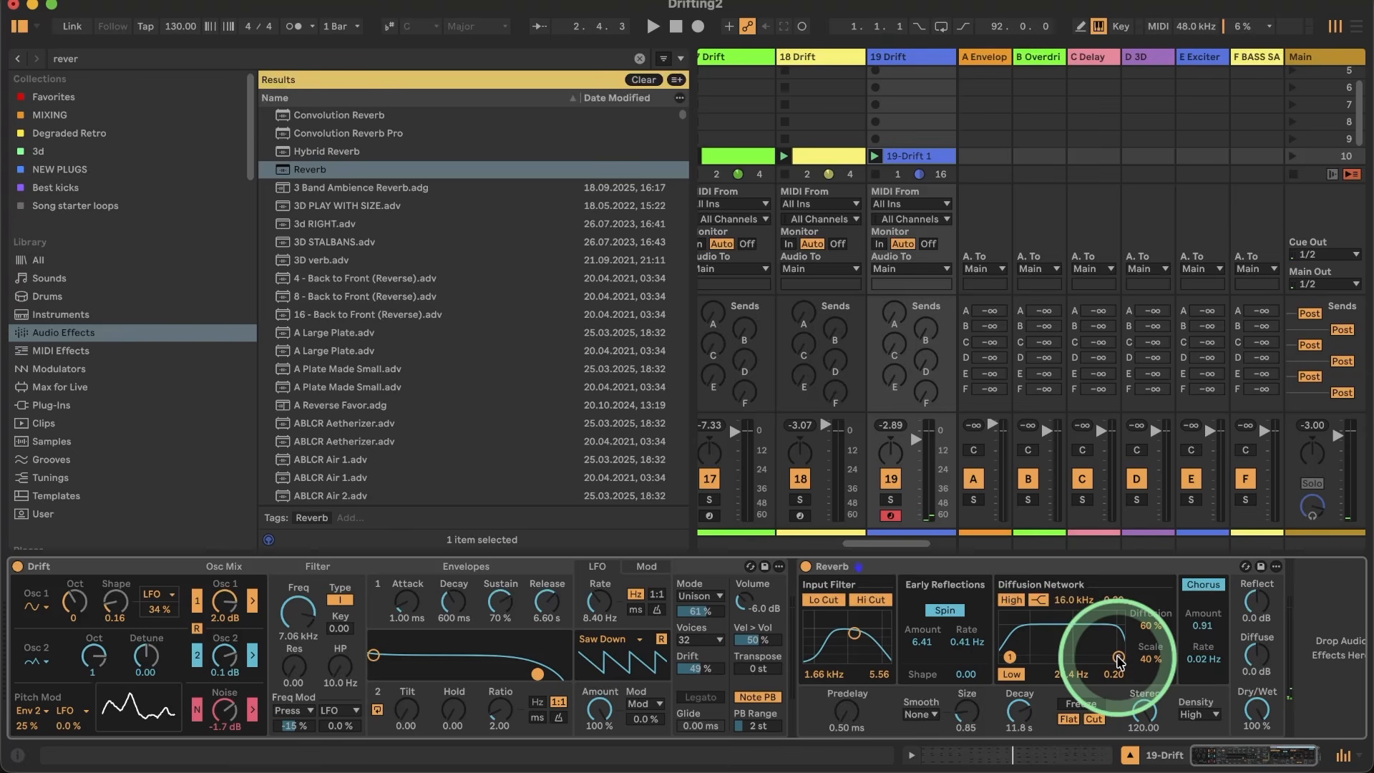
key(space)
drag(1118, 659, 1090, 656)
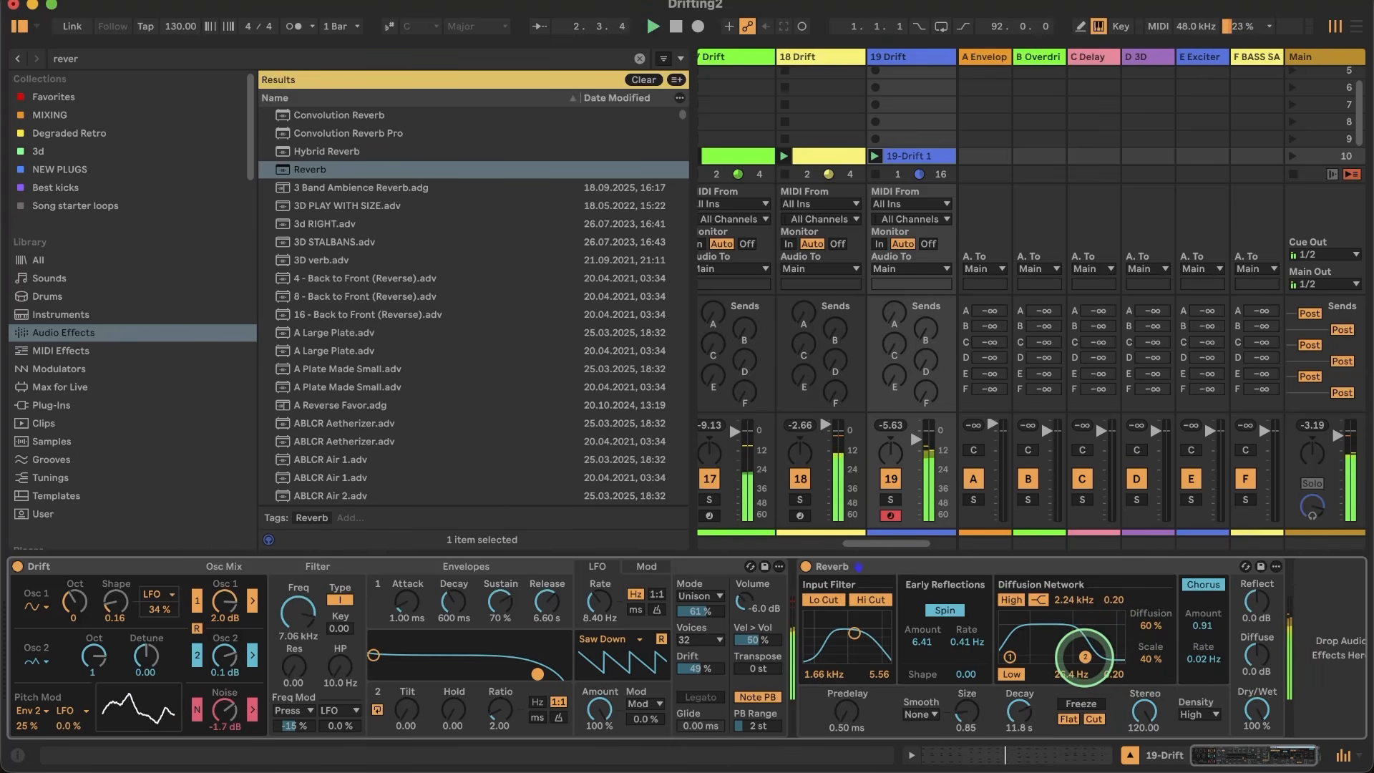
drag(1078, 658, 1021, 657)
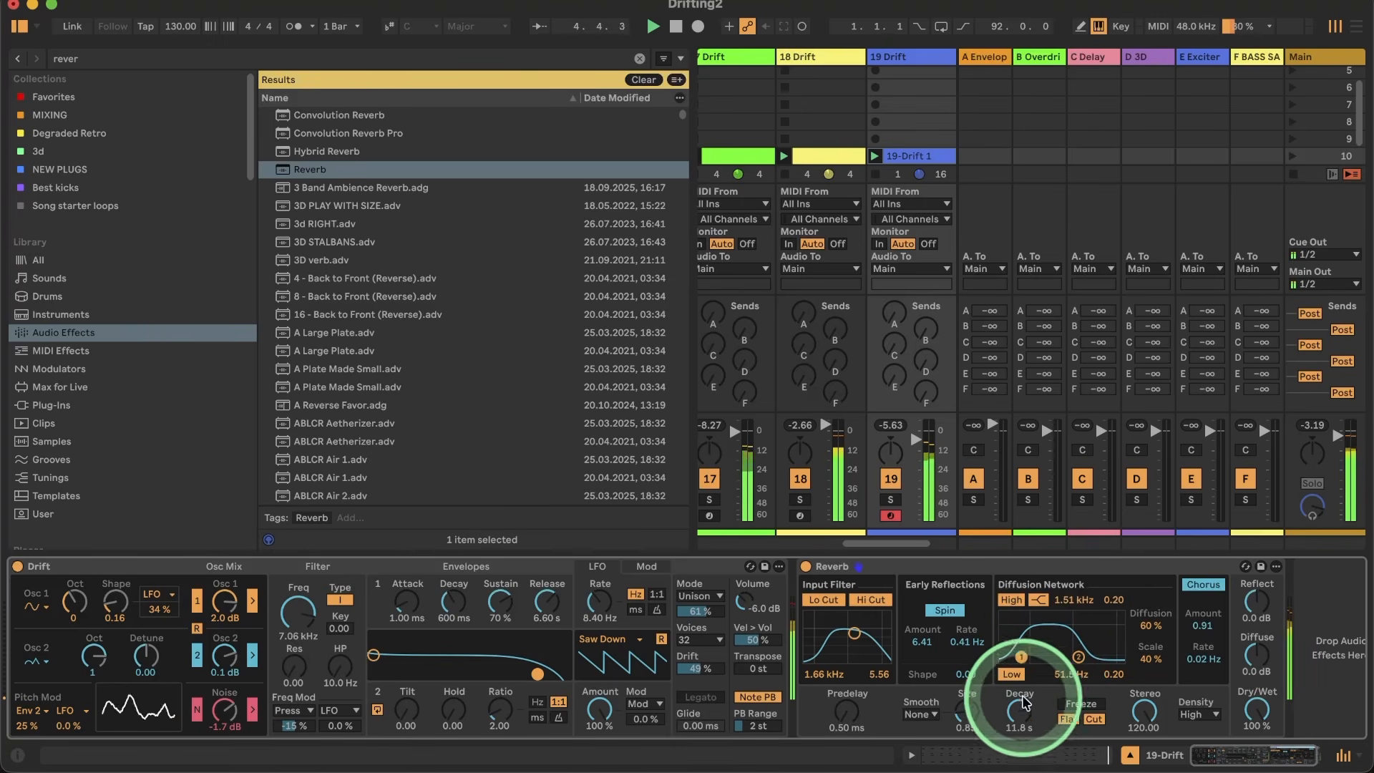
Step: Set the Reverb's size to 15.22, decay to 6.83 s and dry/wet to 45 %, and hide the browser
drag(1023, 721, 1023, 736)
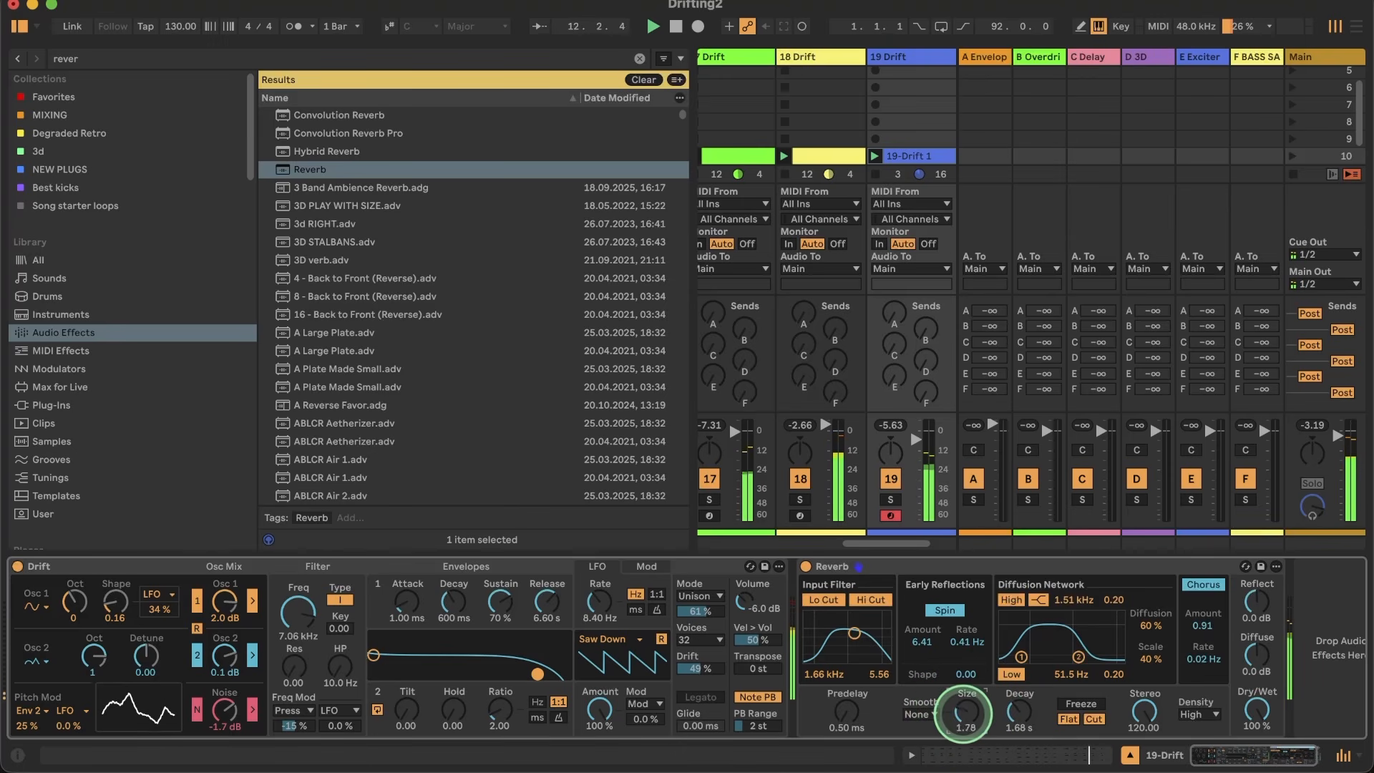
drag(967, 722, 1017, 711)
drag(1257, 710, 1257, 708)
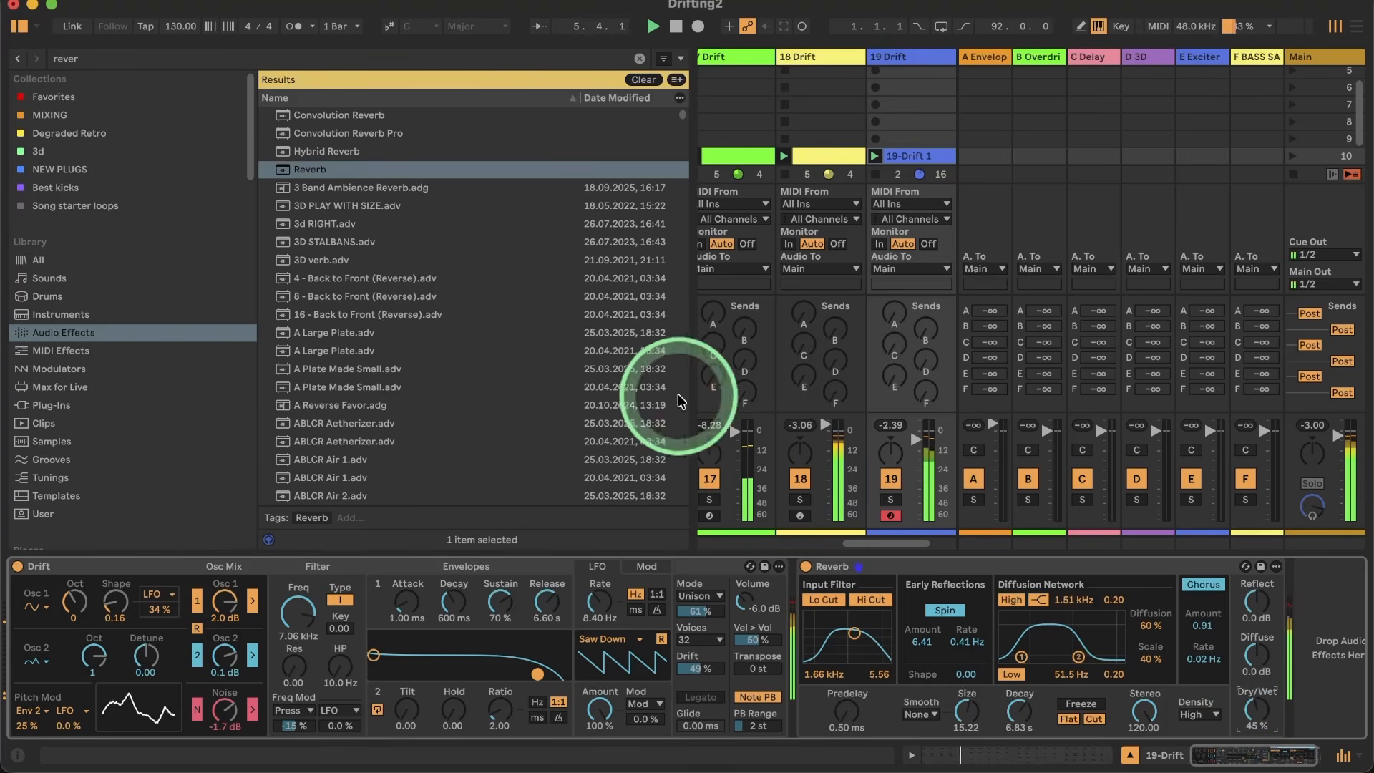
click(20, 26)
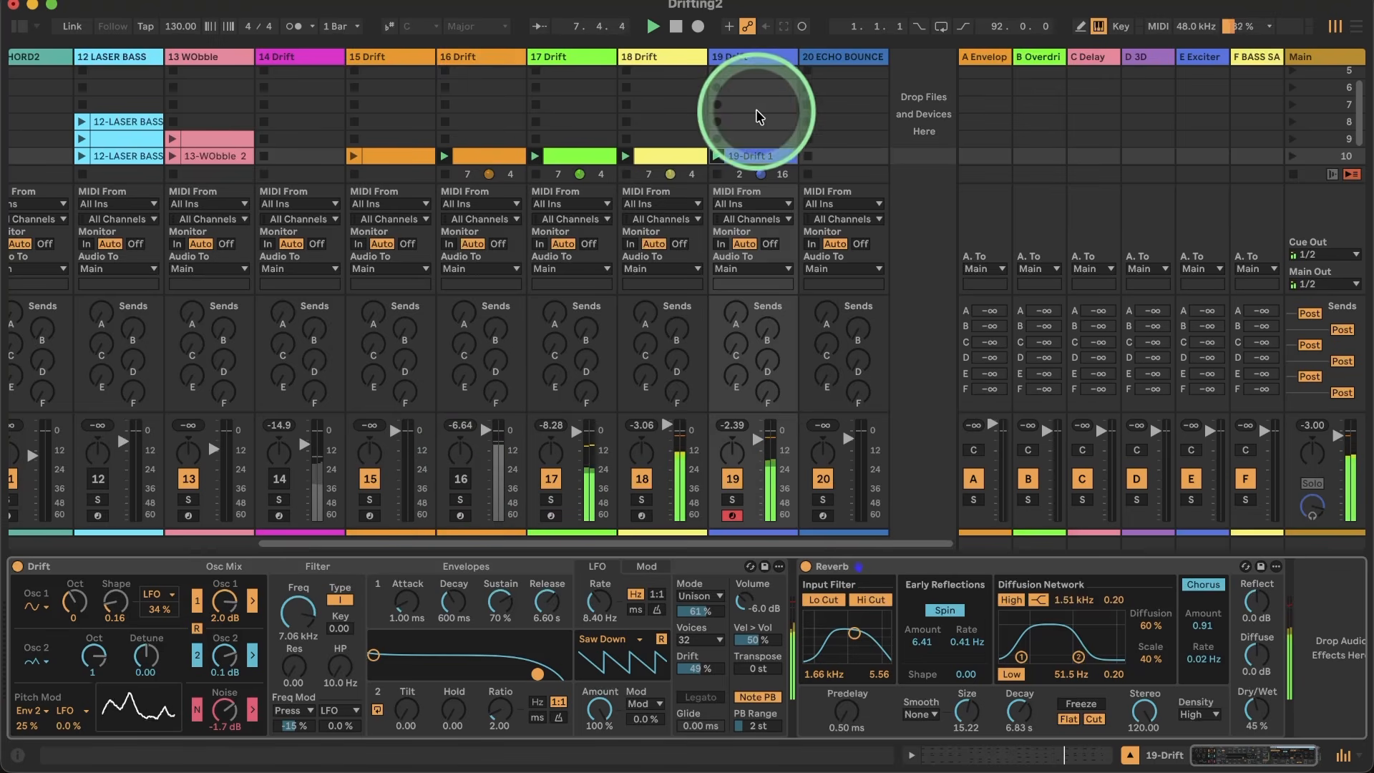
Step: Reactivate track 16 and delete all the notes in its playing clip
click(461, 479)
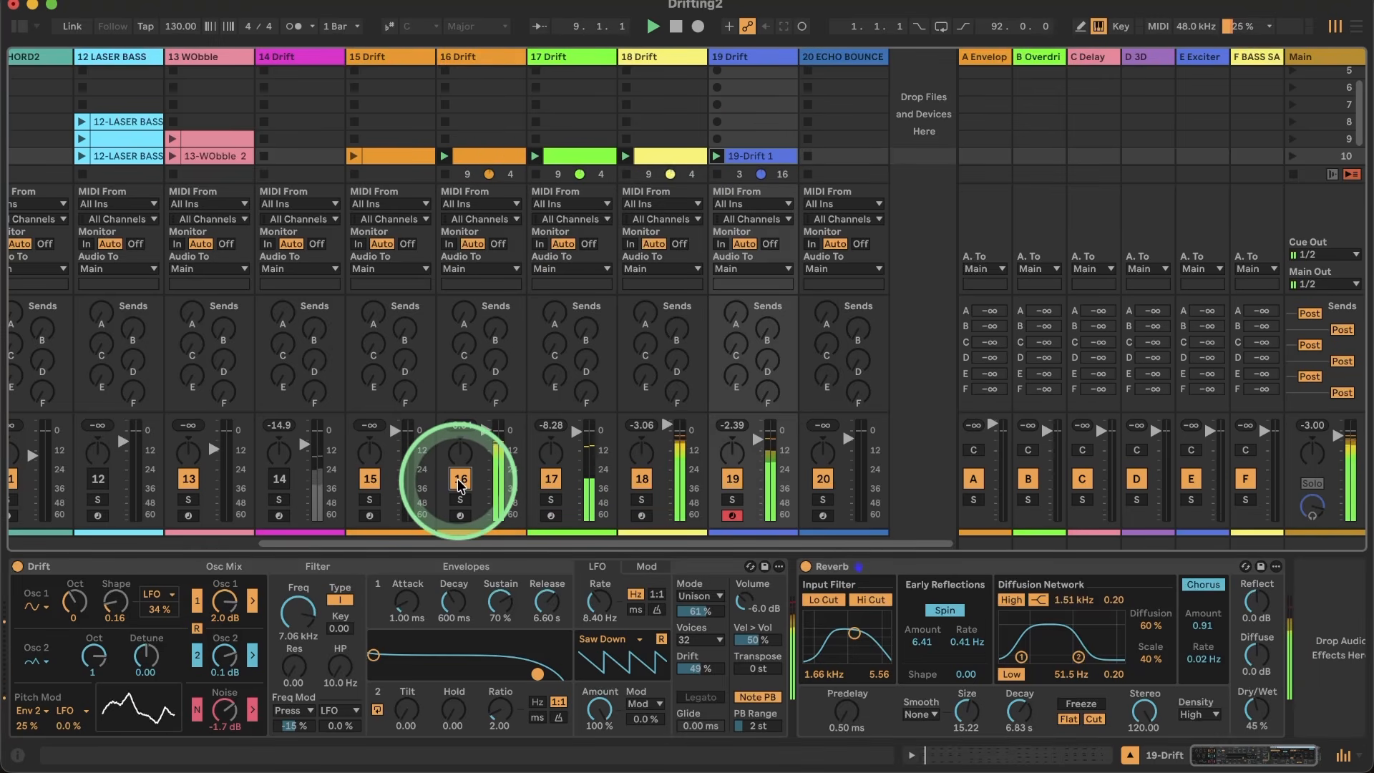
double_click(481, 153)
click(1325, 327)
drag(1325, 328, 260, 607)
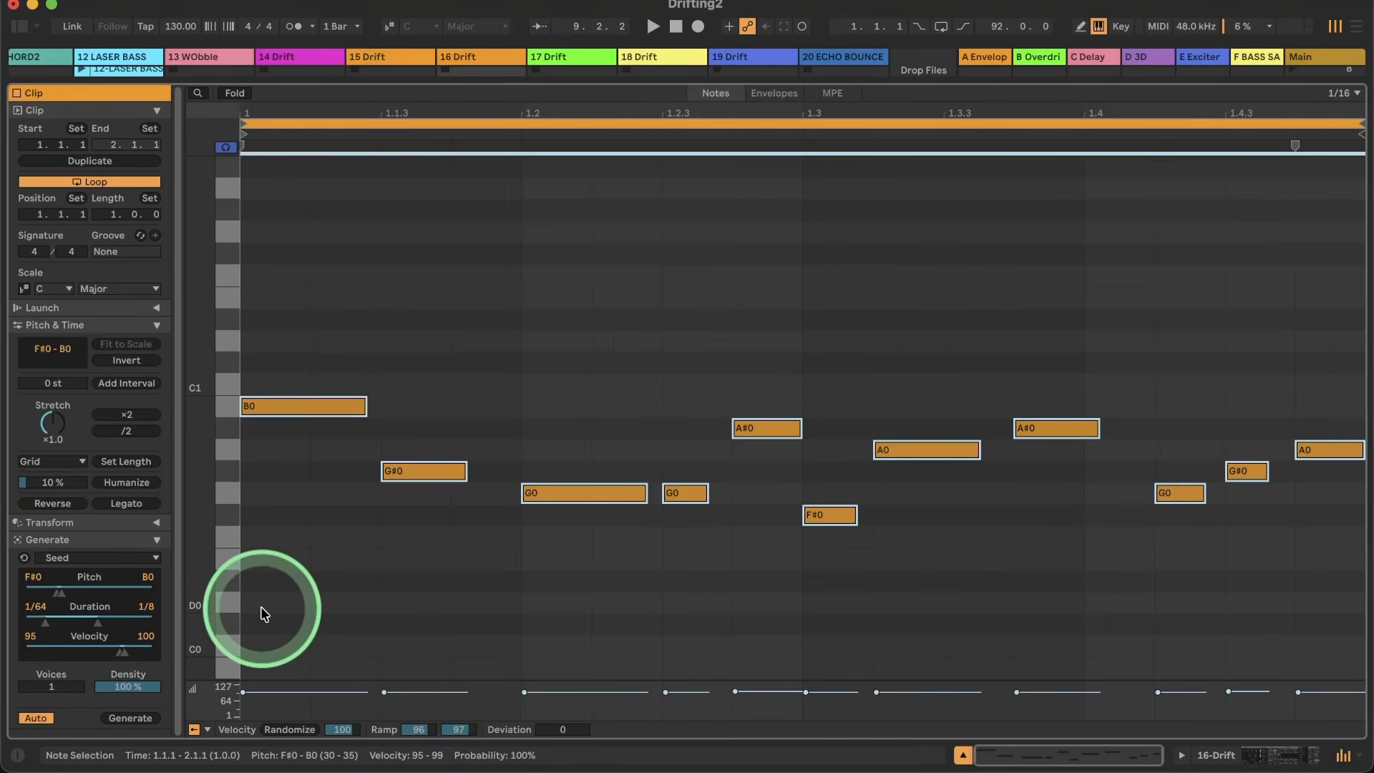
key(Delete)
click(544, 679)
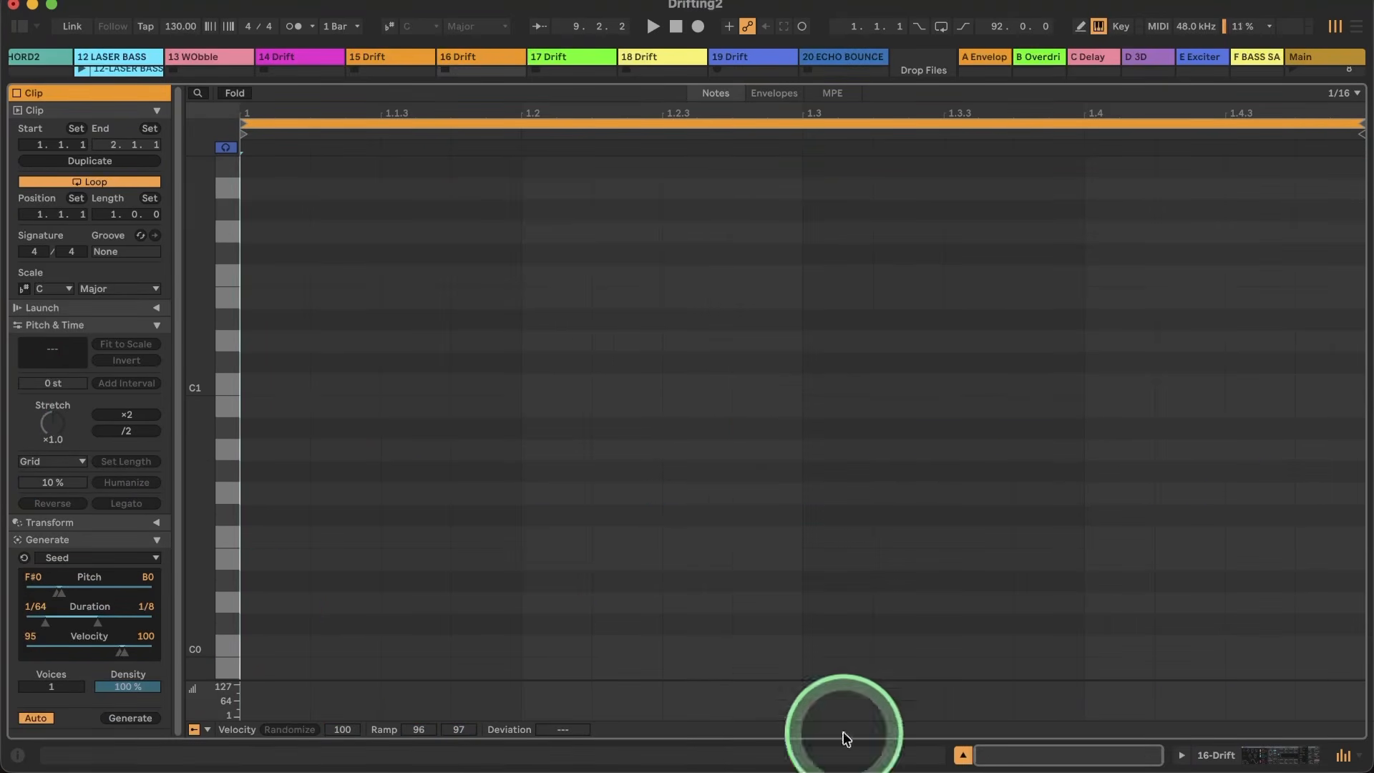
Step: Switch from the note editor back to the device chain of track 19
click(1232, 757)
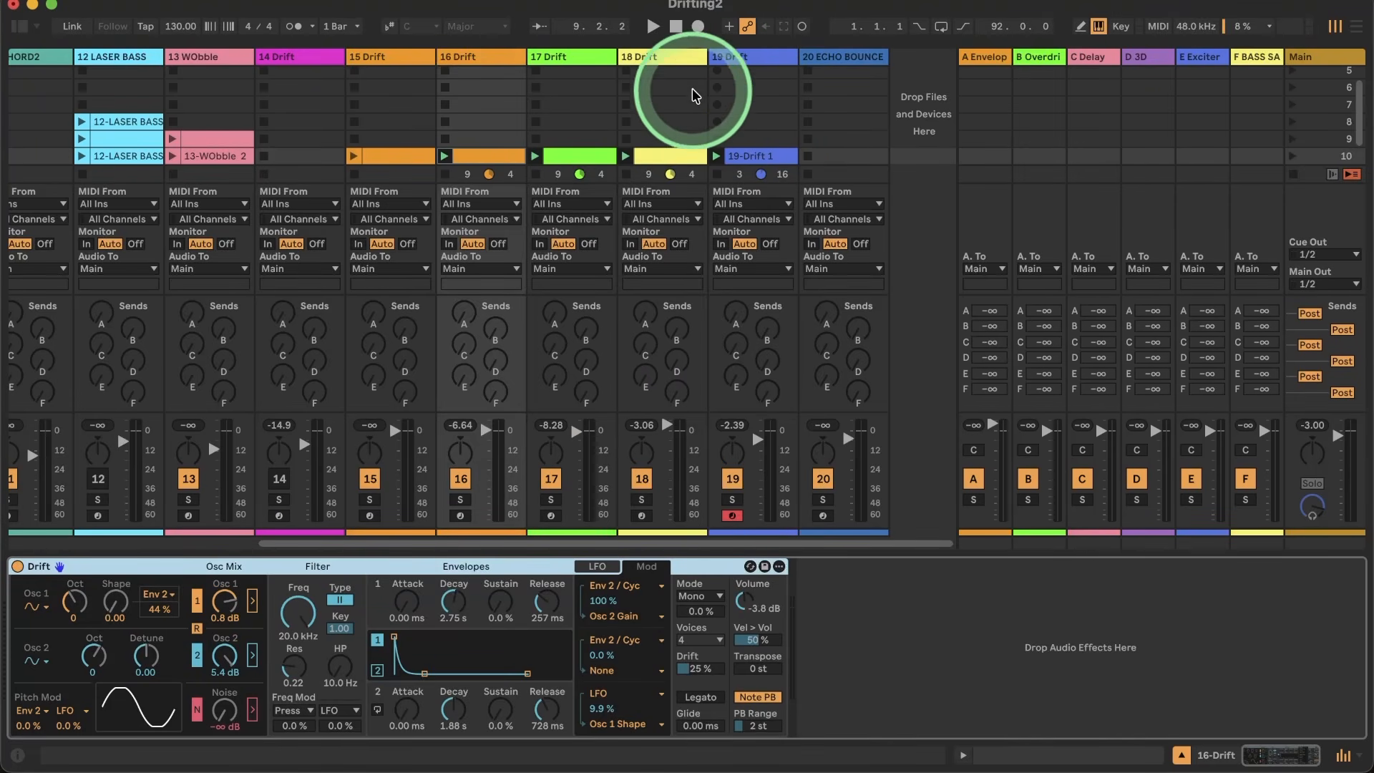
click(735, 57)
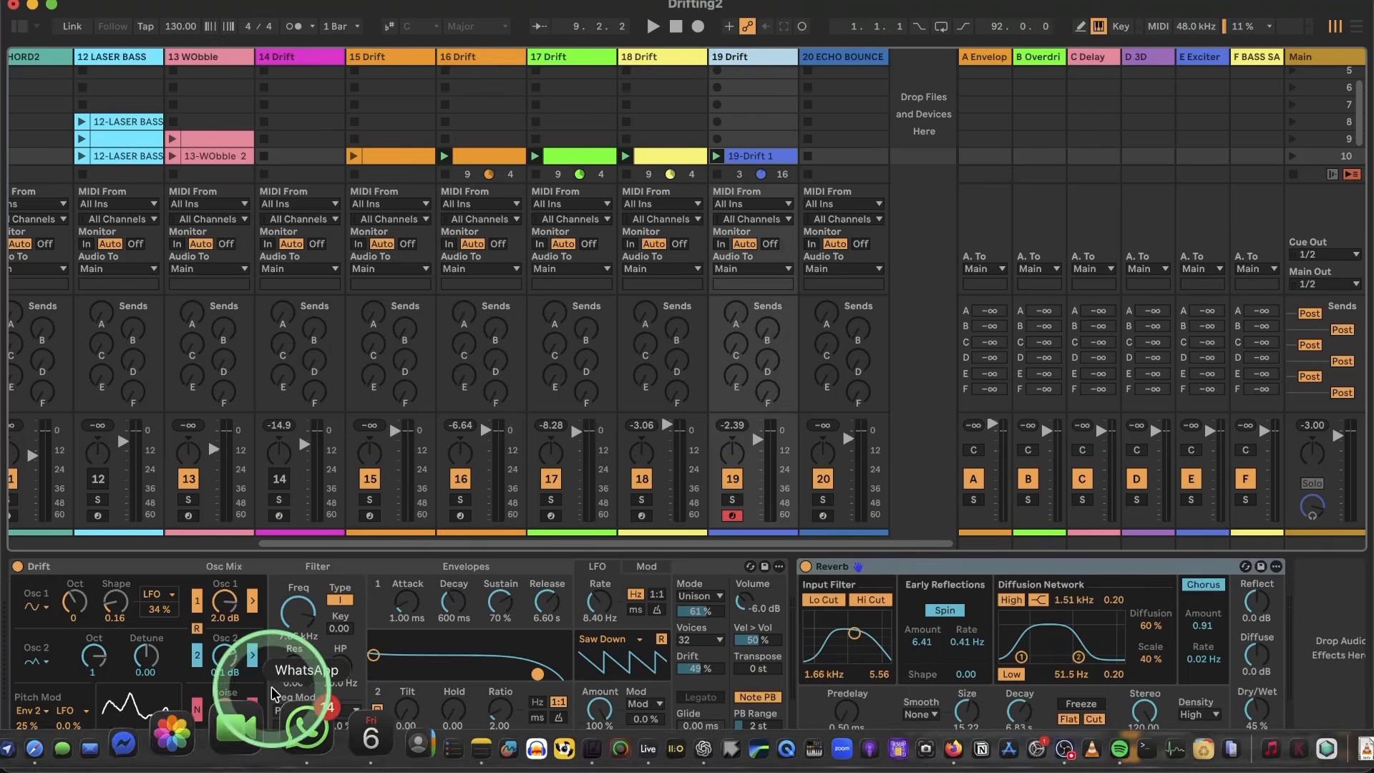